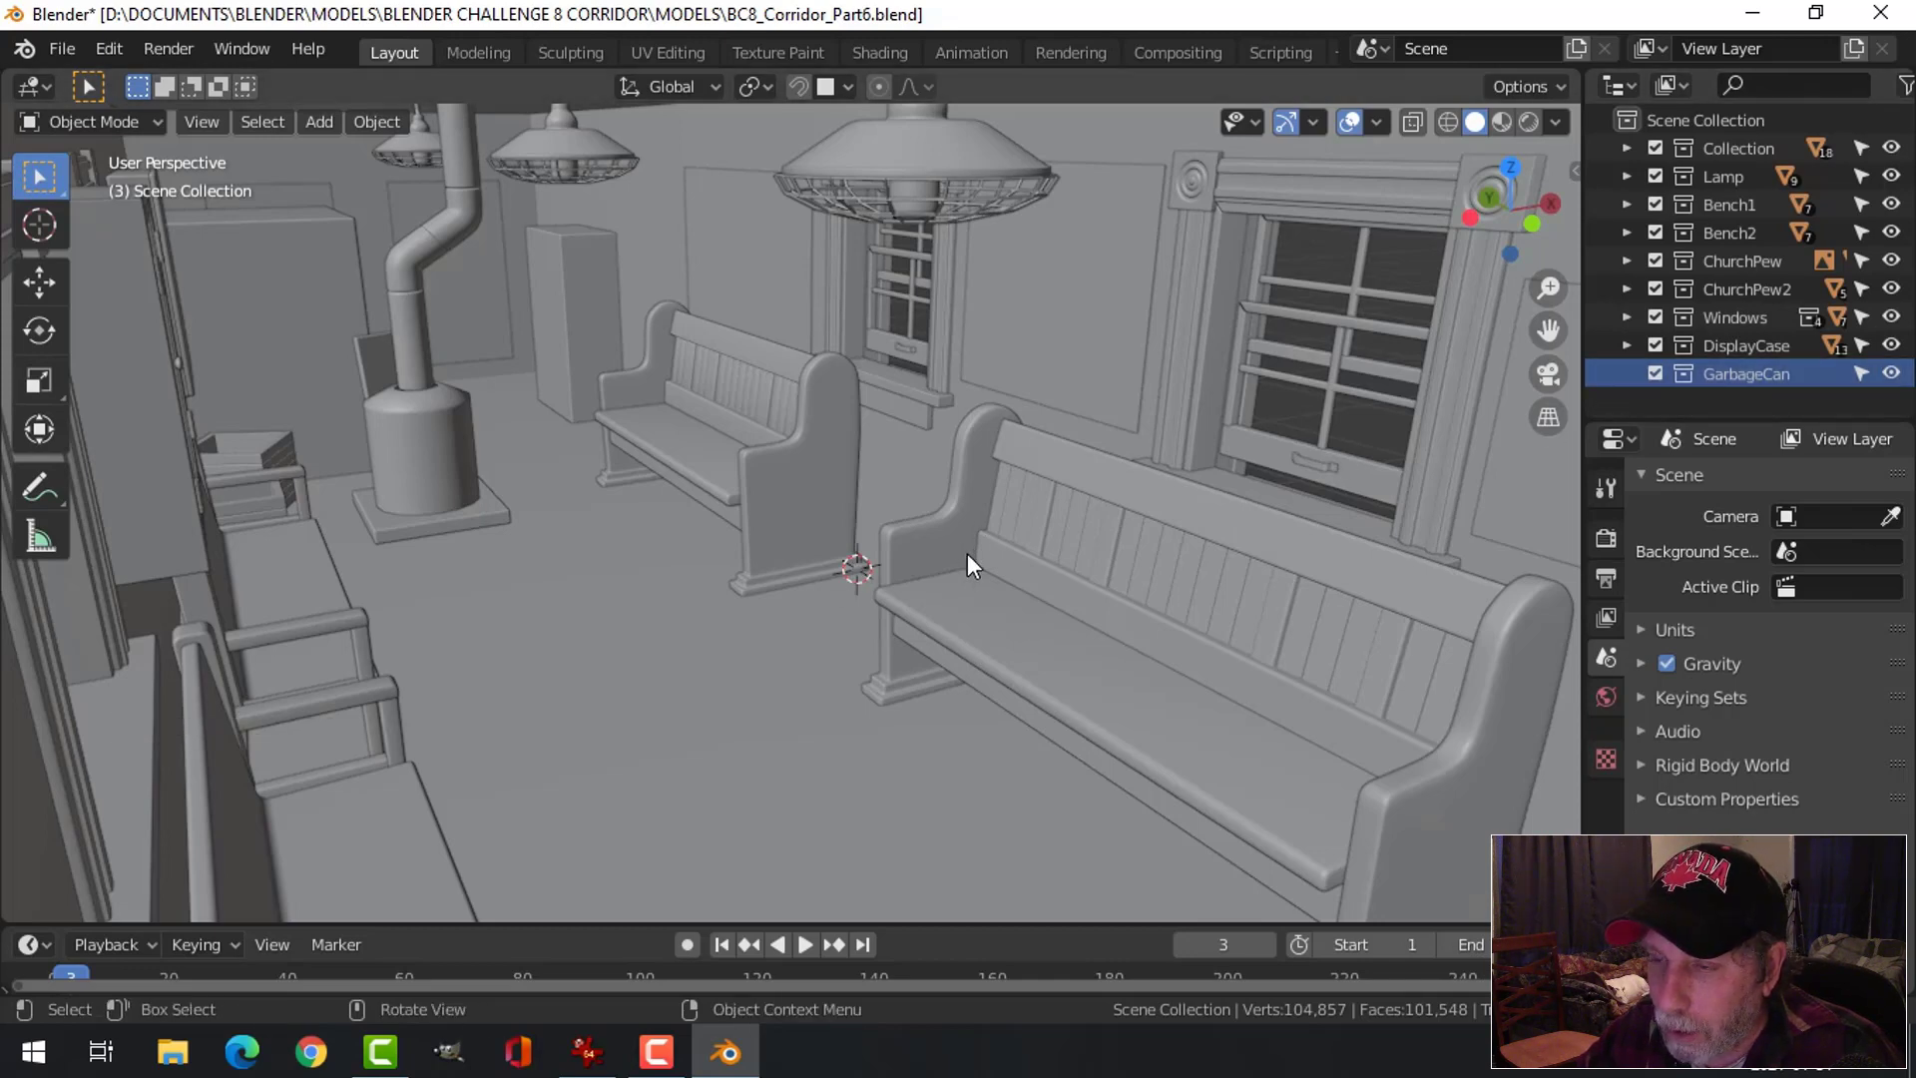
Add a plane on the floor between the two church pews and scale it down to about 0.215
mouse_move(967, 553)
middle_mouse_down()
mouse_move(1004, 547)
mouse_move(987, 564)
middle_mouse_up()
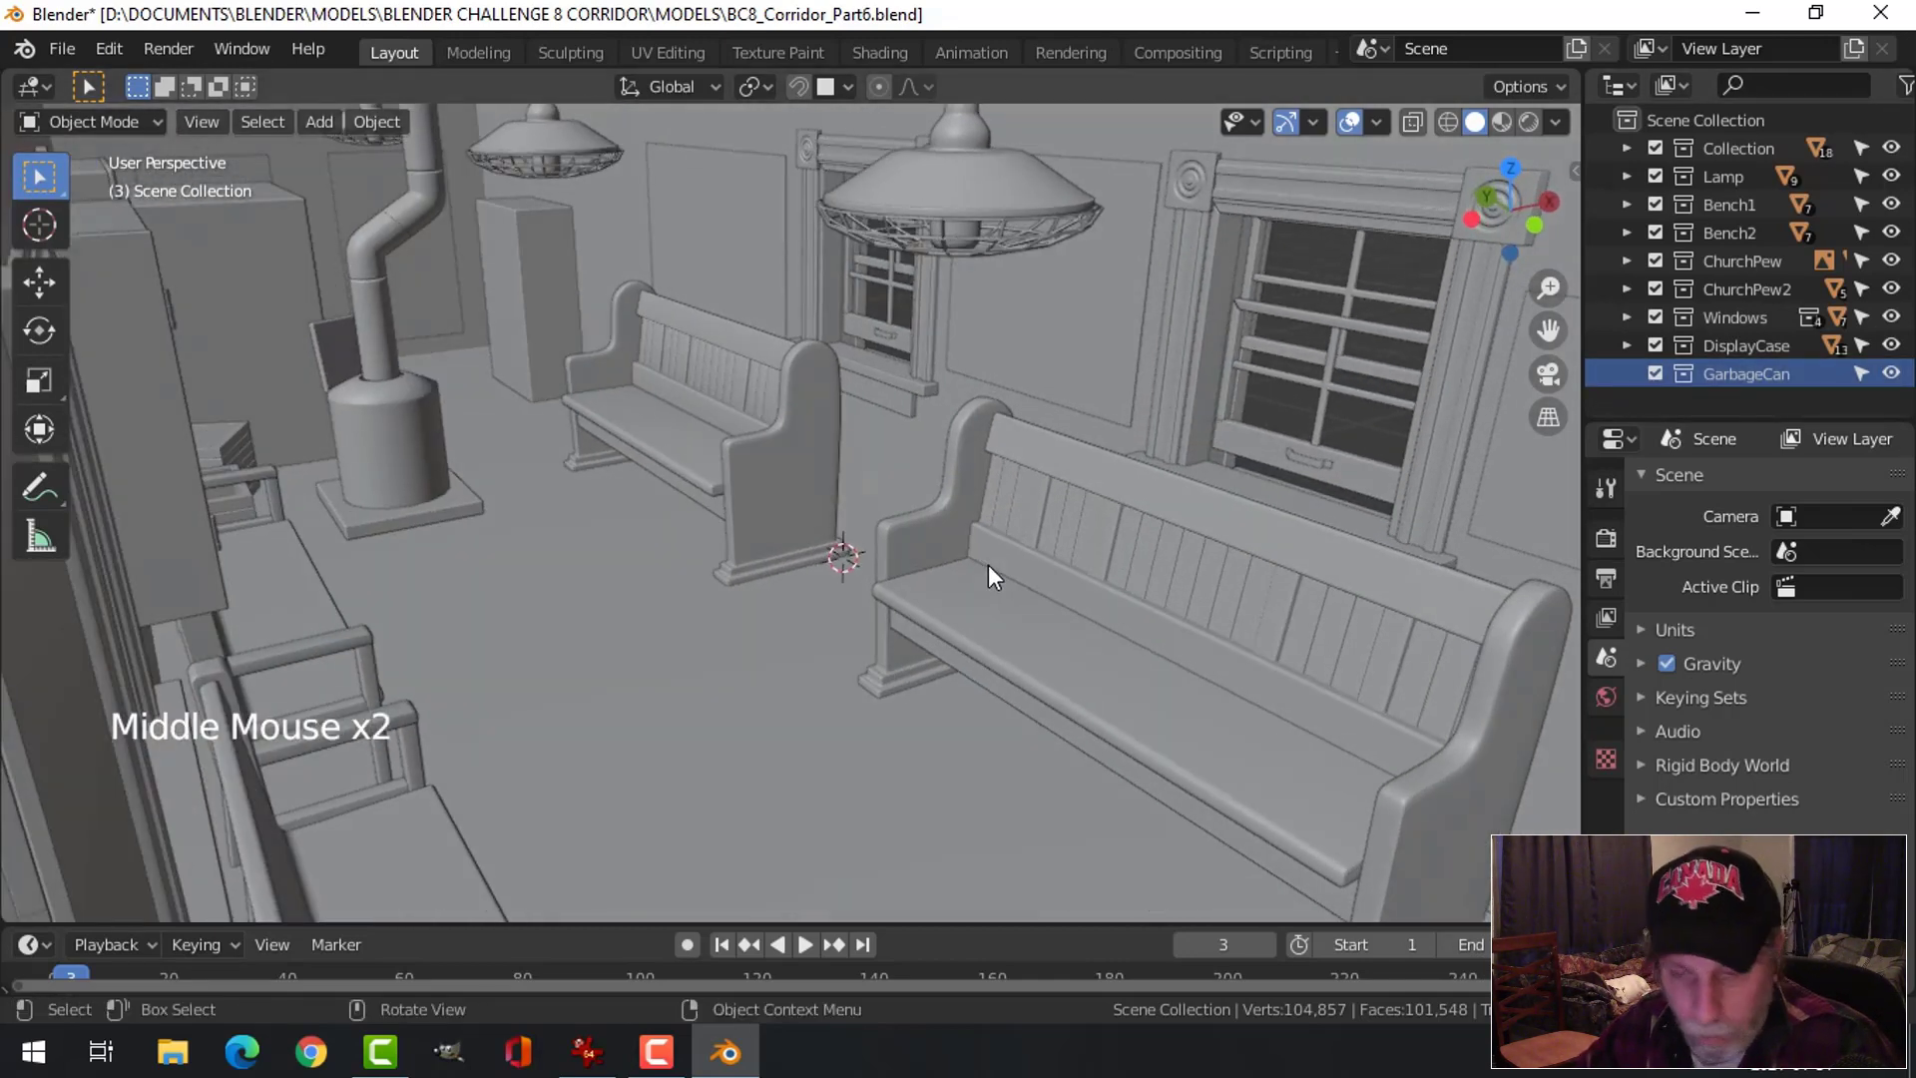
key("shift+a")
mouse_move(1009, 461)
left_click(1098, 447)
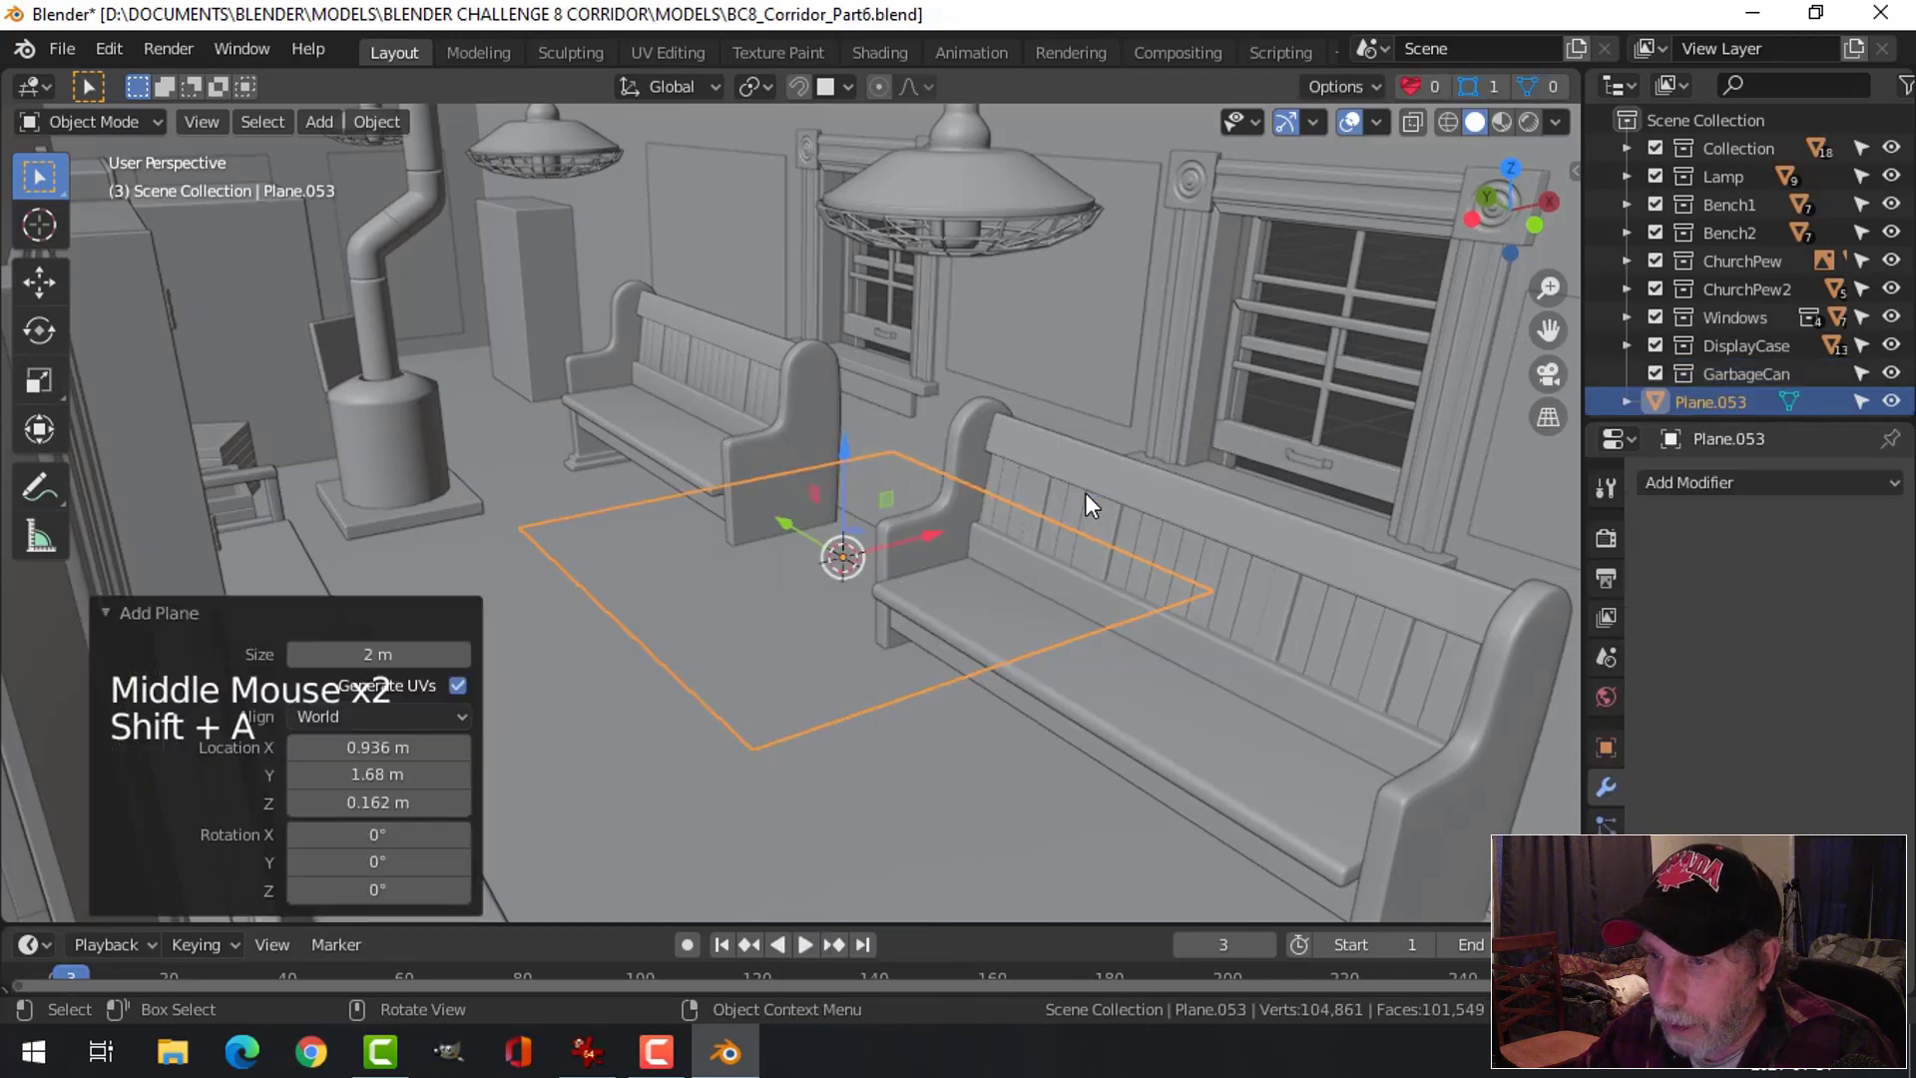
key("Tab")
key("s")
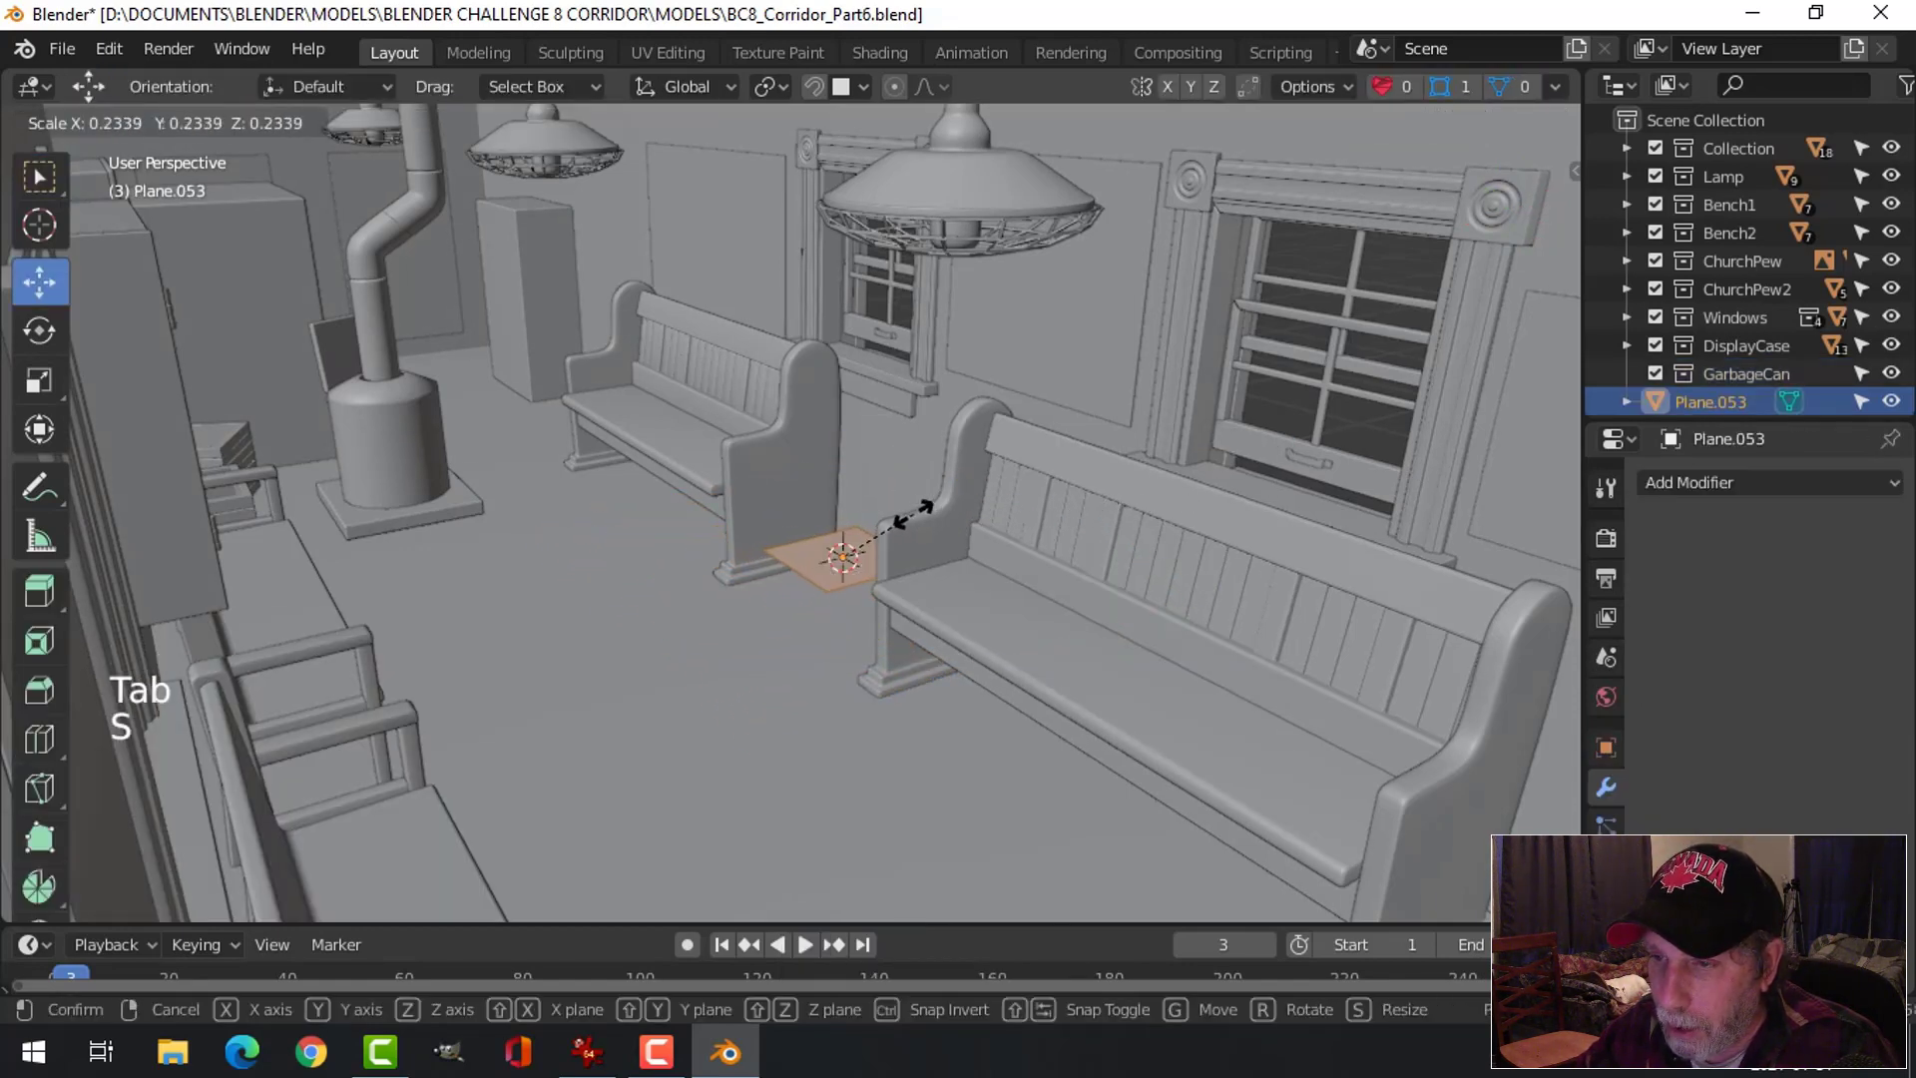
left_click(906, 515)
middle_click_drag(906, 517, 843, 579)
scroll(958, 582, "up", 2)
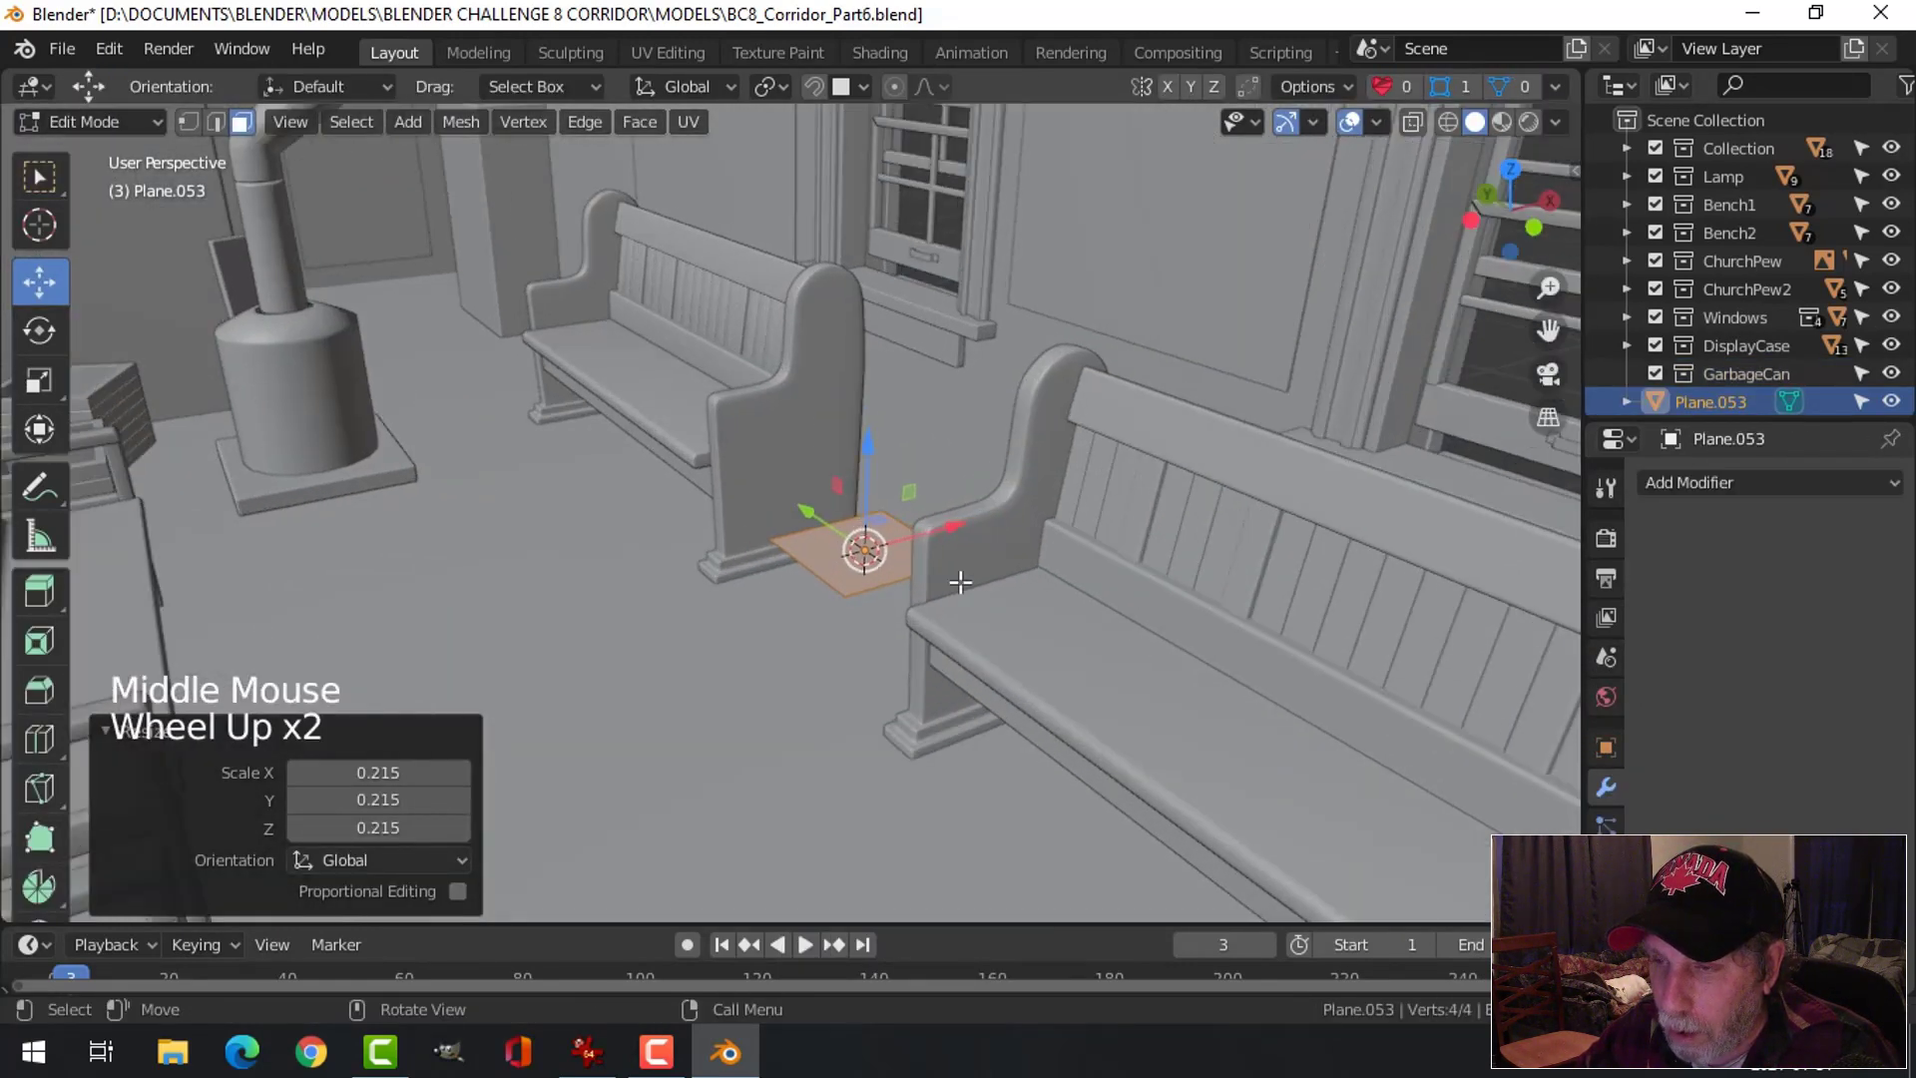
Shift the plane along Y within the gap between the pews, enlarge it by about 1.04, and lower it to the floor
middle_click_drag(958, 583, 838, 565)
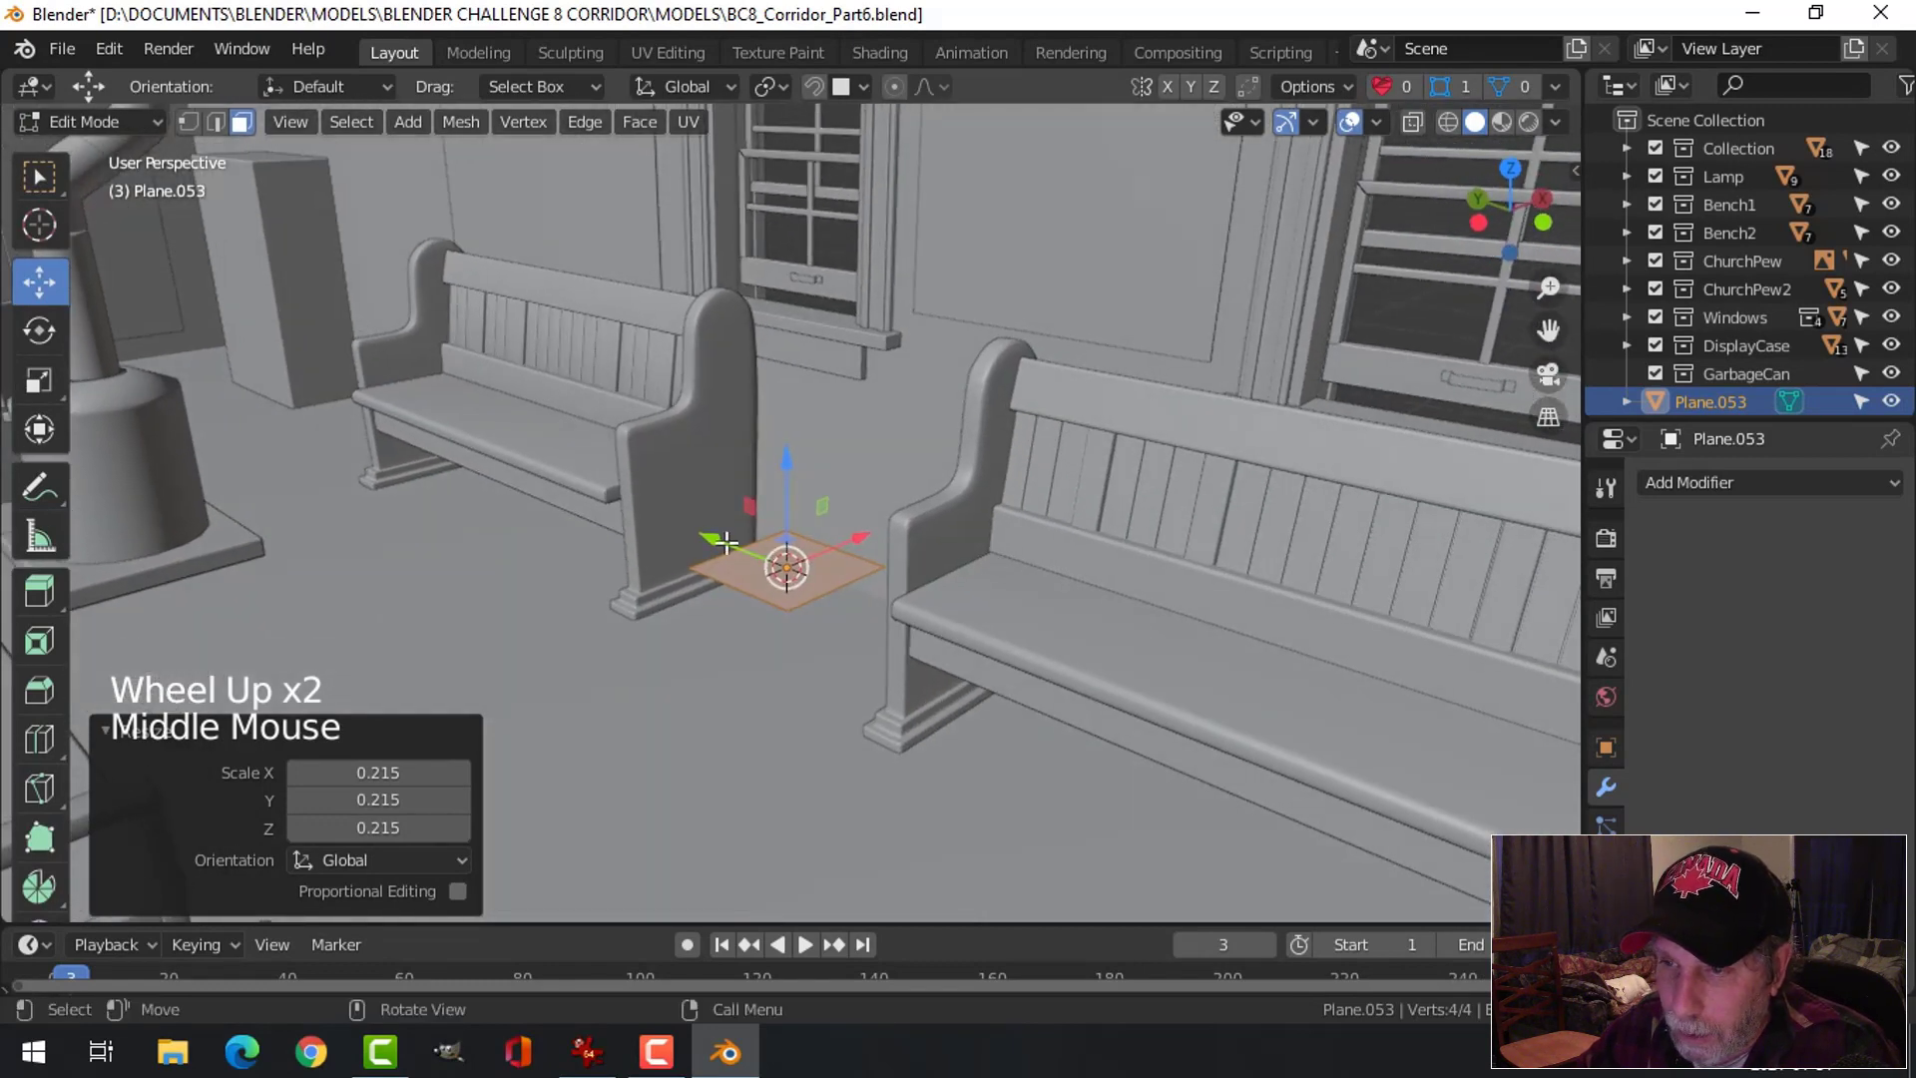
left_click_drag(726, 542, 805, 569)
key("s")
left_click(893, 527)
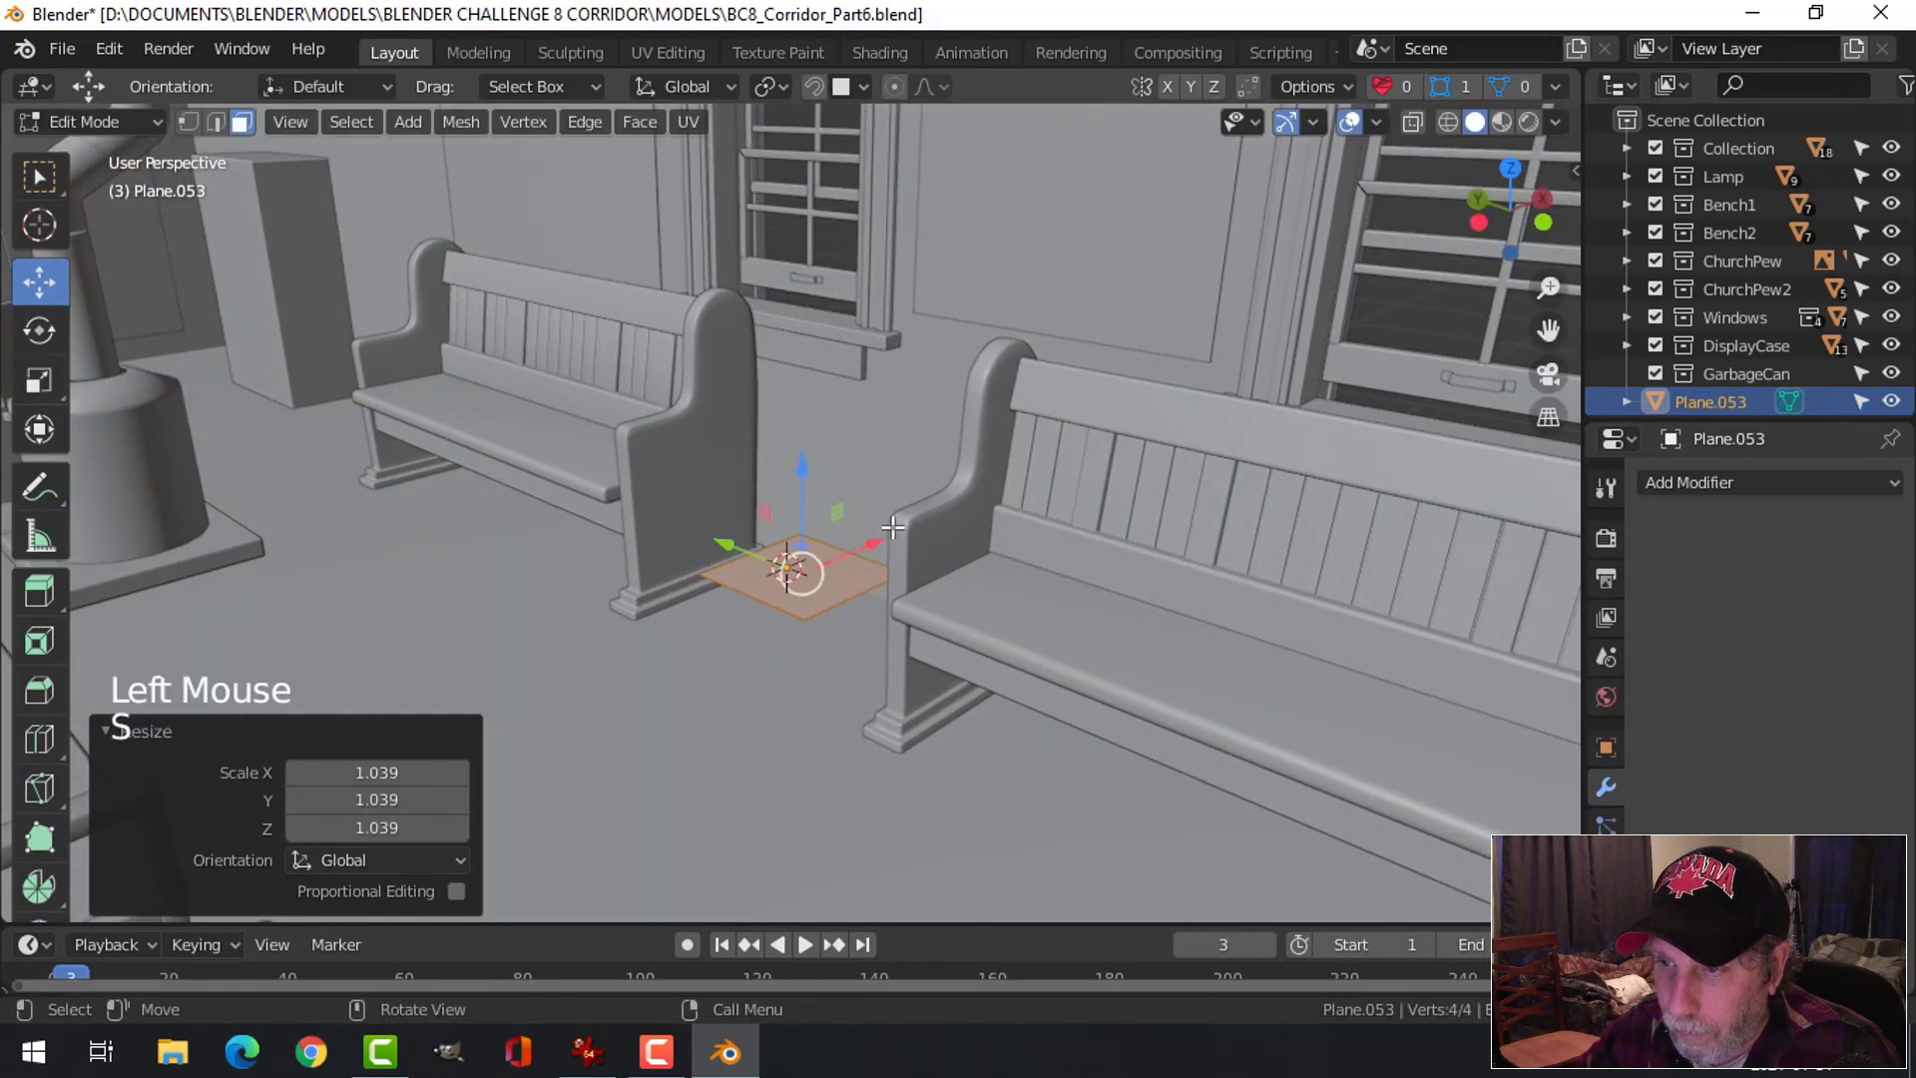
left_click_drag(813, 468, 803, 515)
middle_click_drag(878, 542, 960, 559)
middle_click_drag(960, 559, 910, 584, "shift")
Extrude the plane upward into a tall box and narrow the box in X and Y only, keeping its height
key("e")
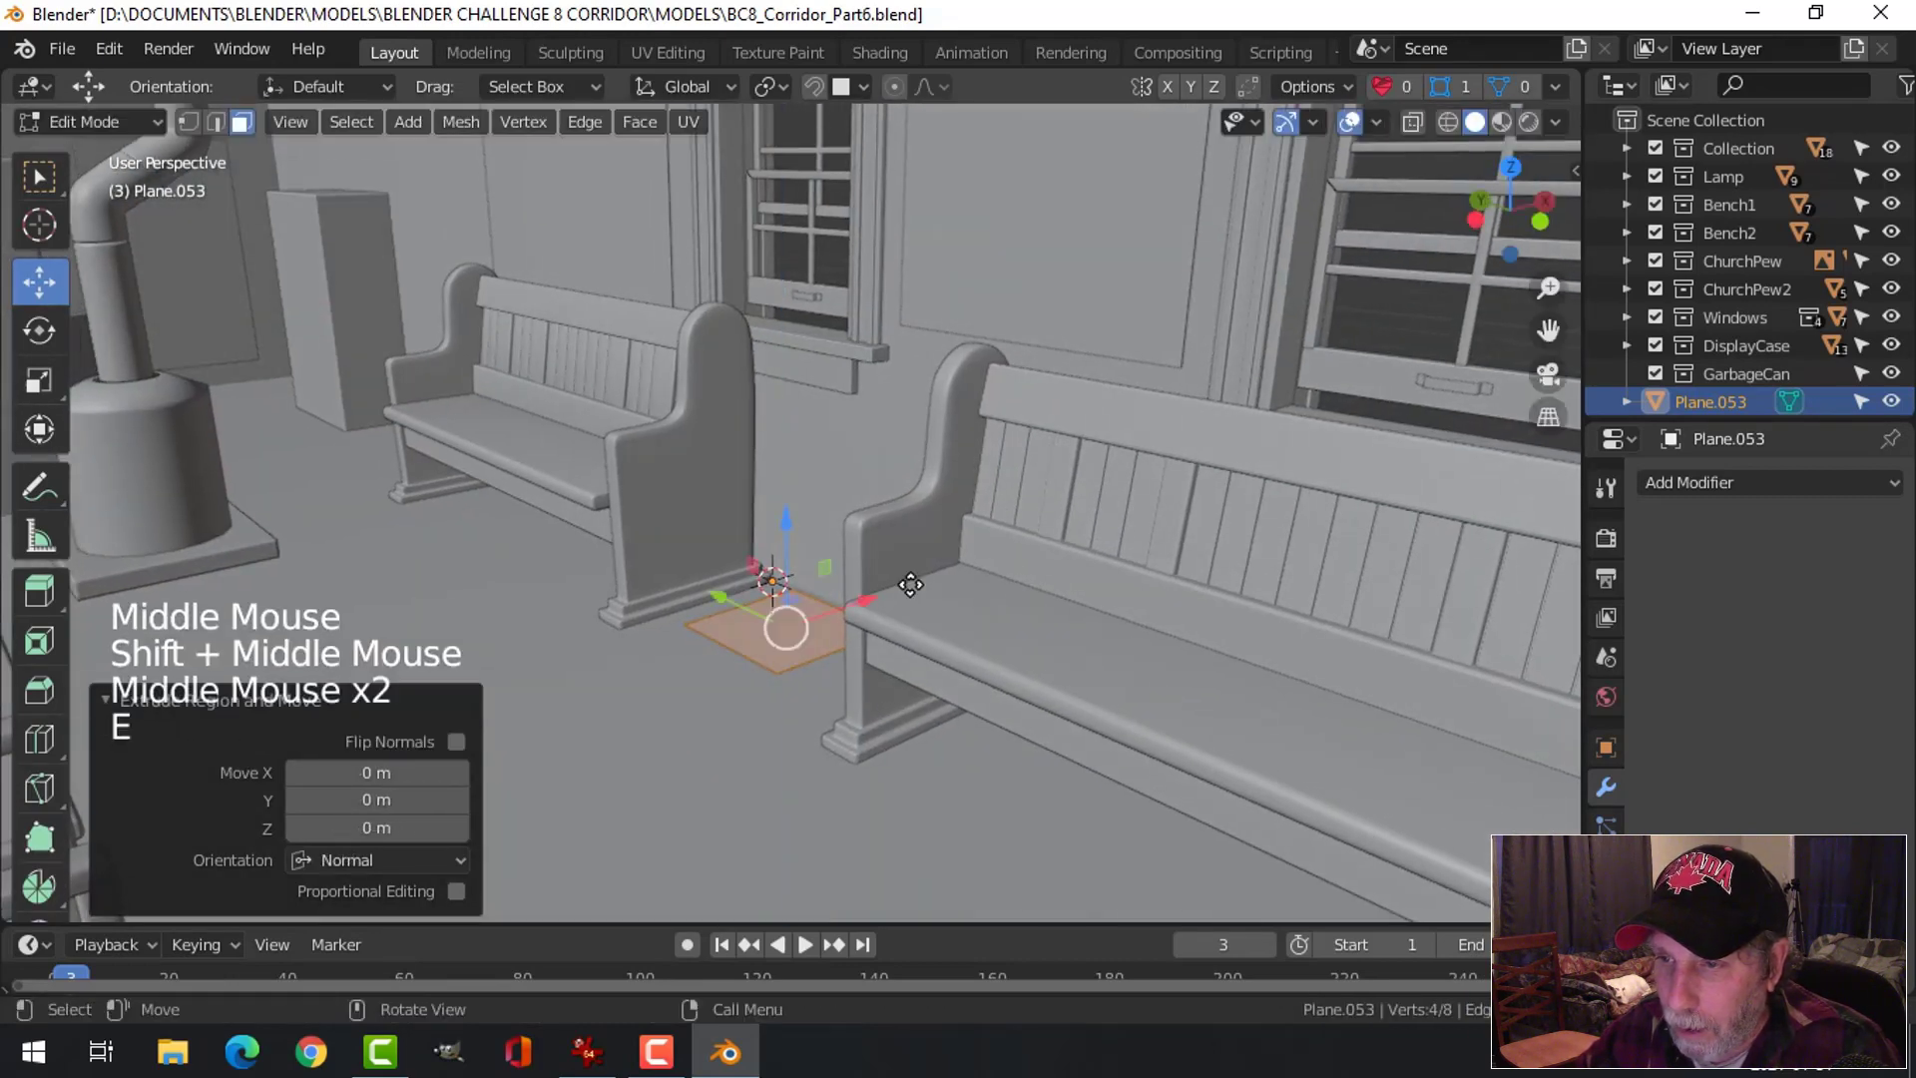
left_click_drag(798, 532, 830, 325)
key("a")
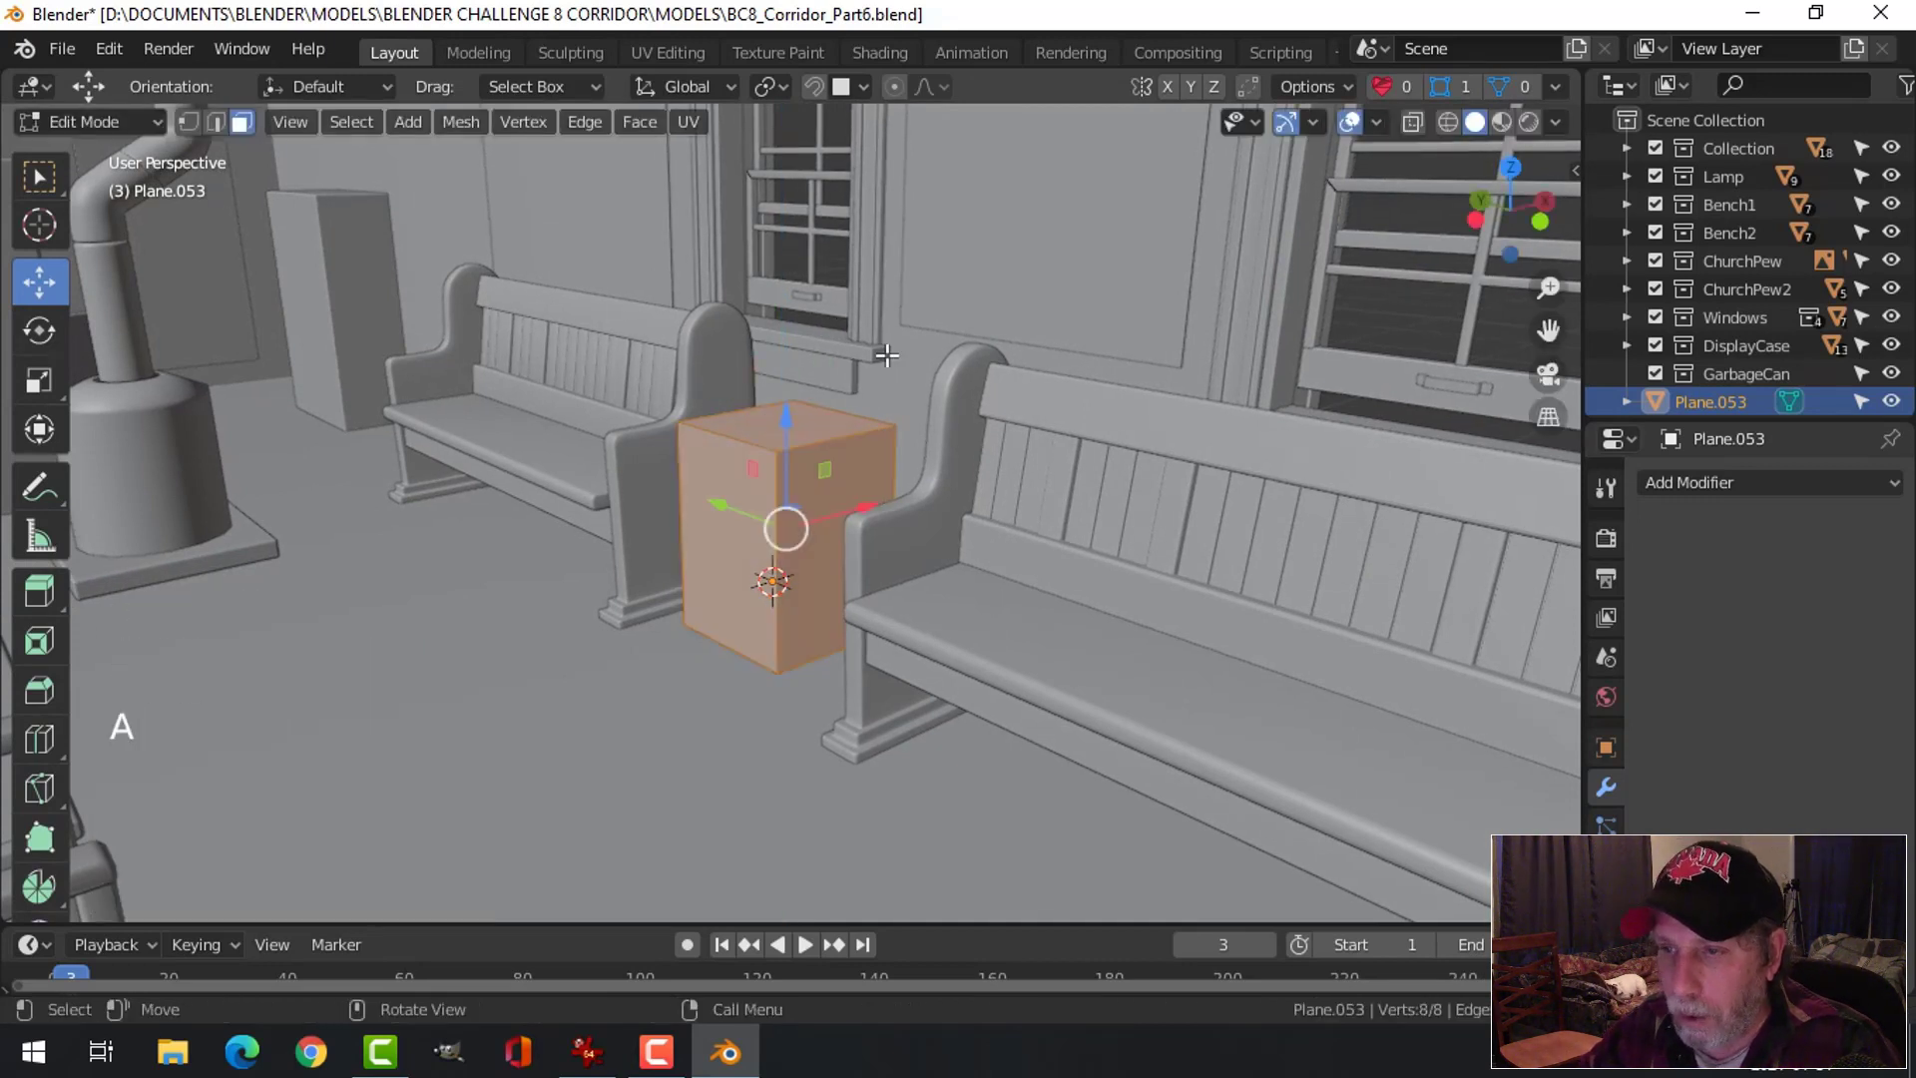
key("s")
key("shift+z")
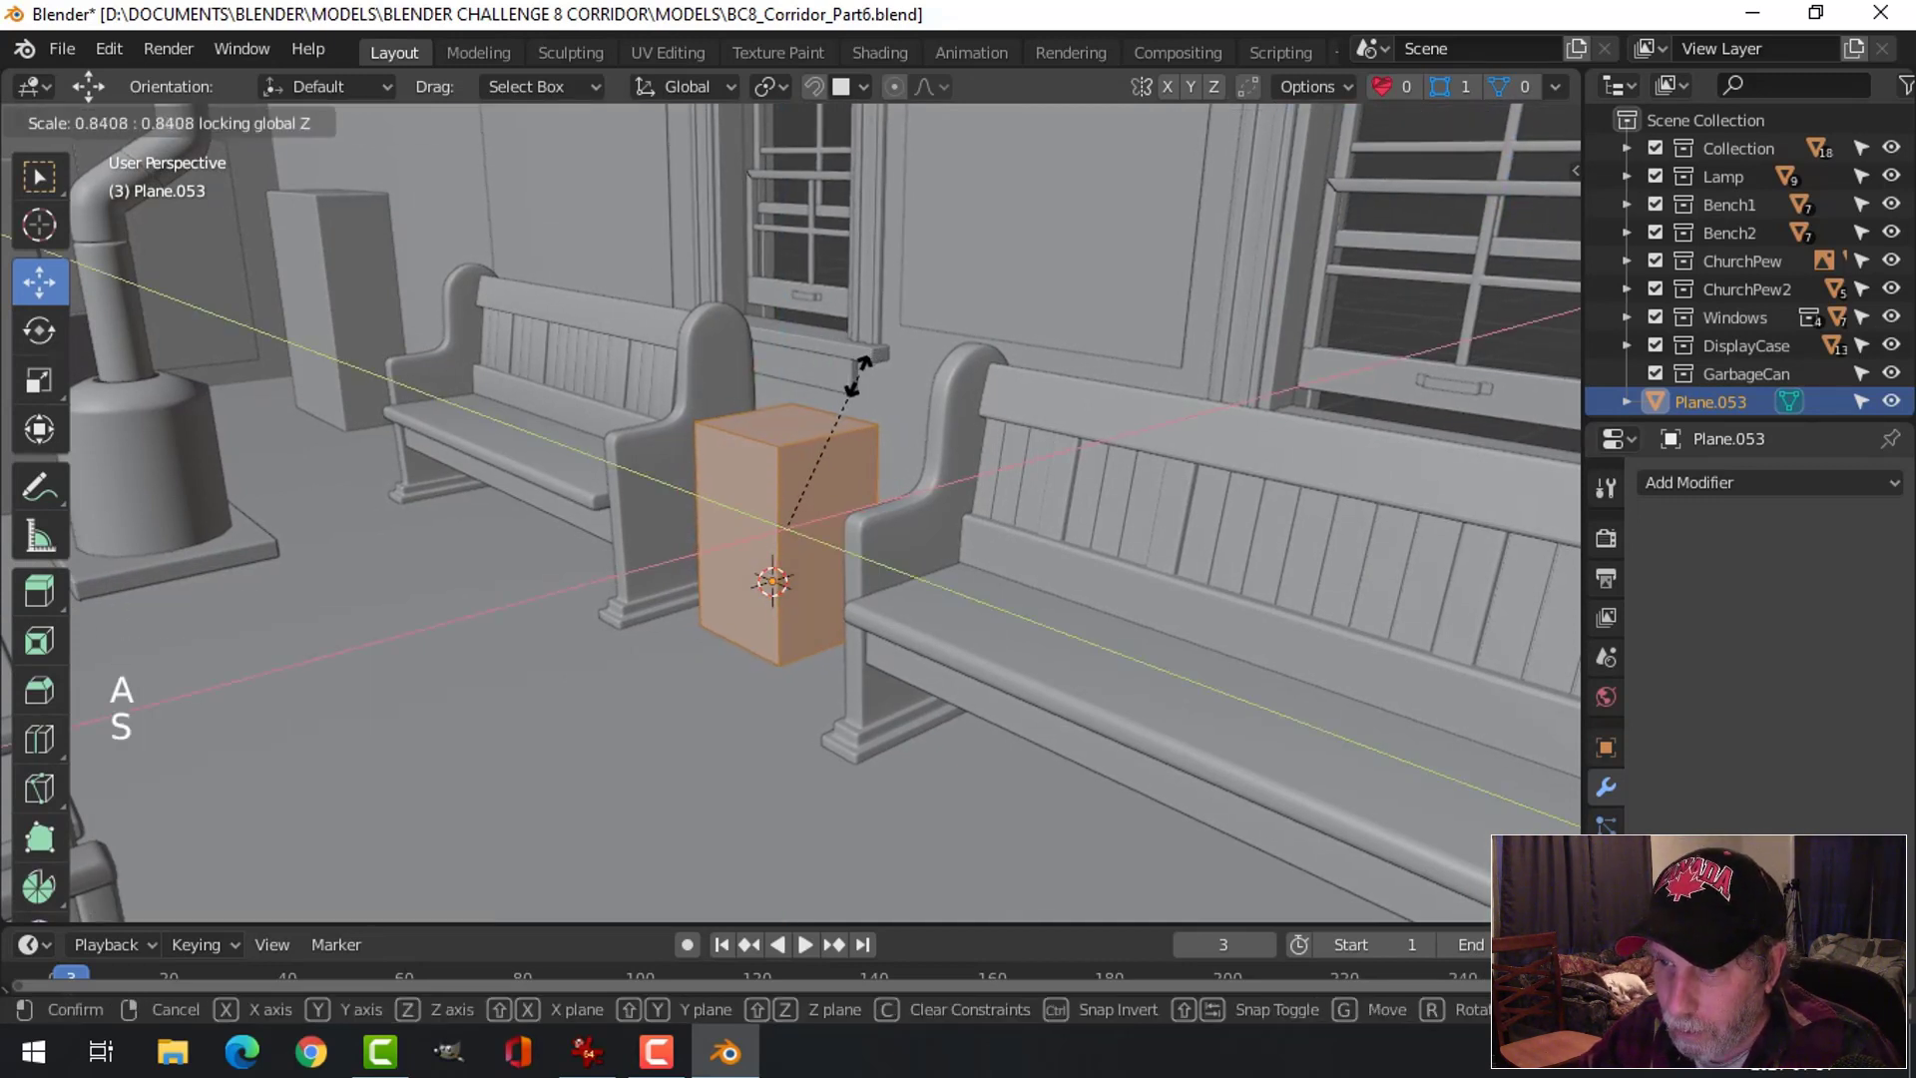
left_click(856, 377)
Lower the box's top face slightly and isolate the box in local view
key("alt+a")
left_click(786, 427)
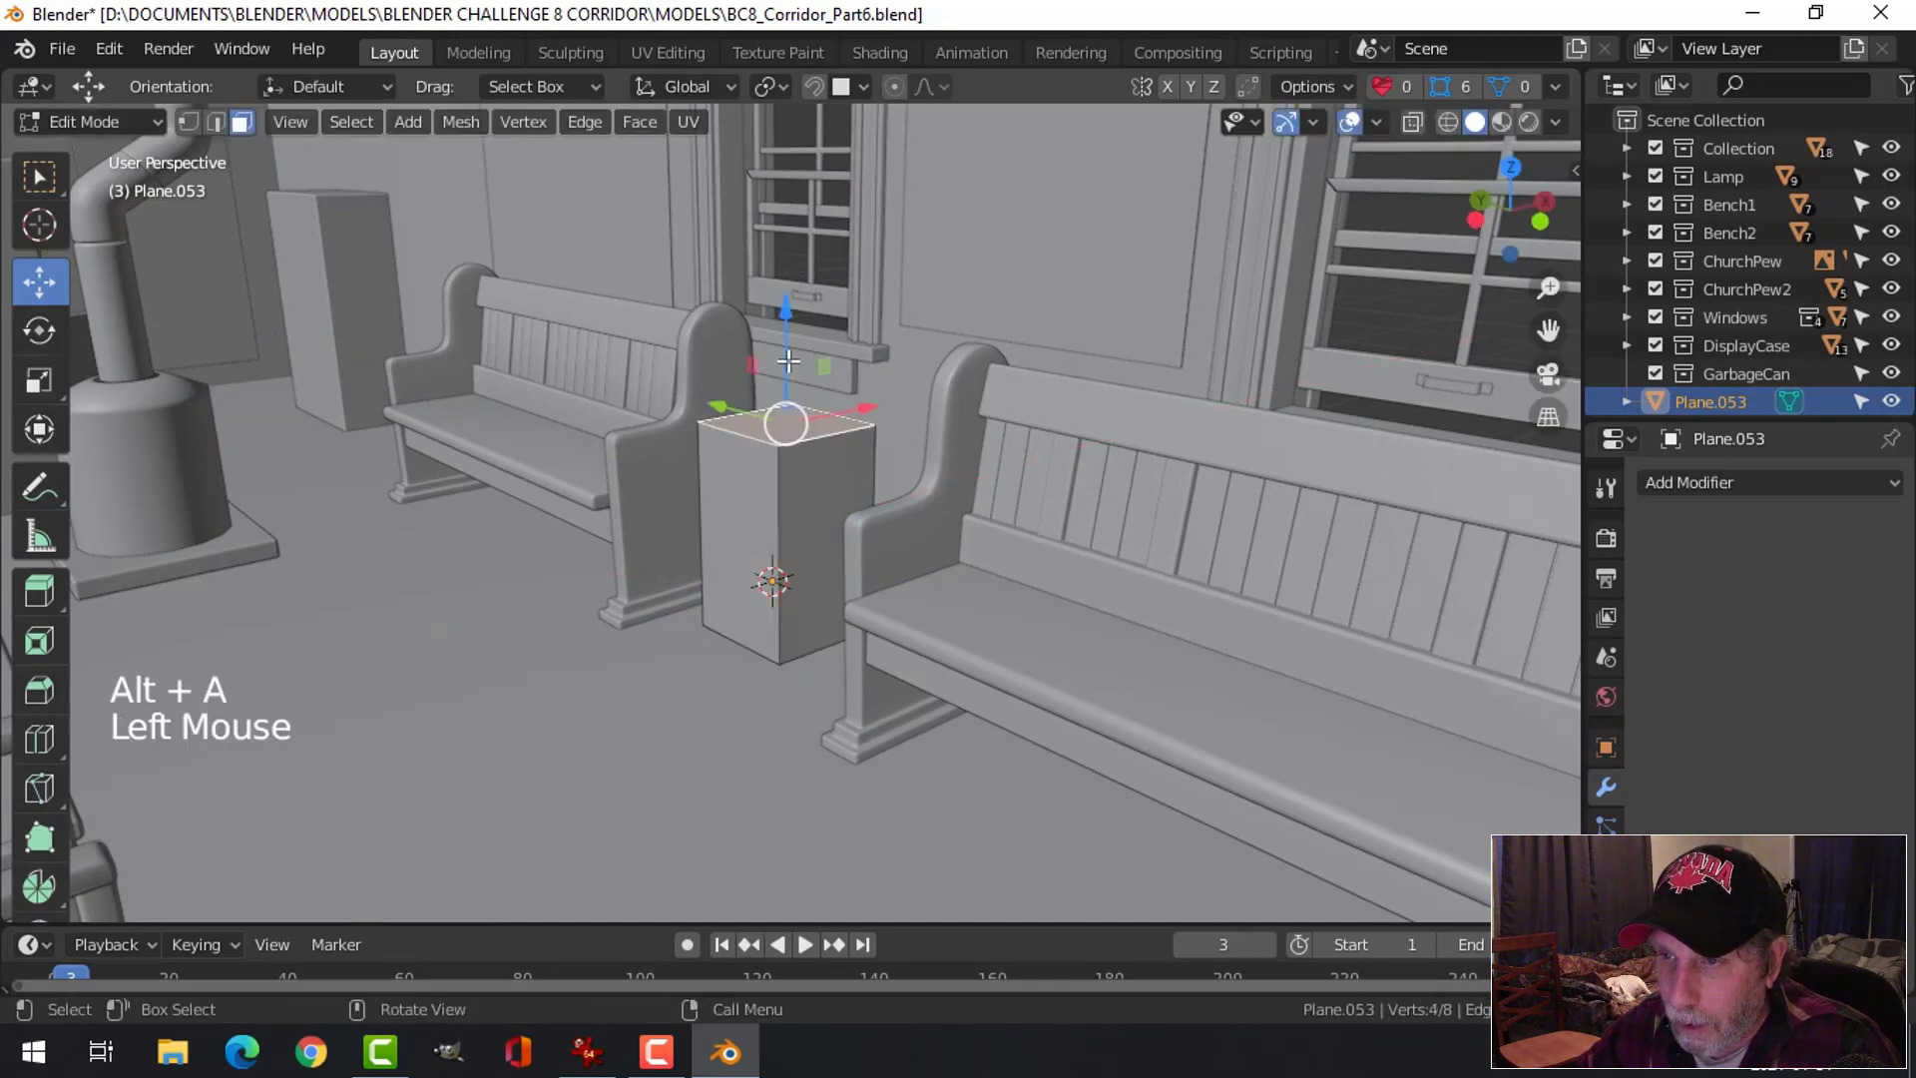
left_click_drag(788, 362, 790, 381)
middle_click_drag(791, 381, 888, 521, "shift")
key("Tab")
key("slash")
mouse_move(888, 521)
middle_mouse_down()
mouse_move(859, 548)
mouse_move(843, 500)
mouse_move(872, 496)
mouse_move(894, 586)
mouse_move(885, 552)
middle_mouse_up()
Duplicate the box's top face, raise the copy slightly above the box, and separate it into its own object
key("Tab")
key("alt+a")
left_click(766, 308)
scroll(874, 487, "down", 2)
key("shift+d")
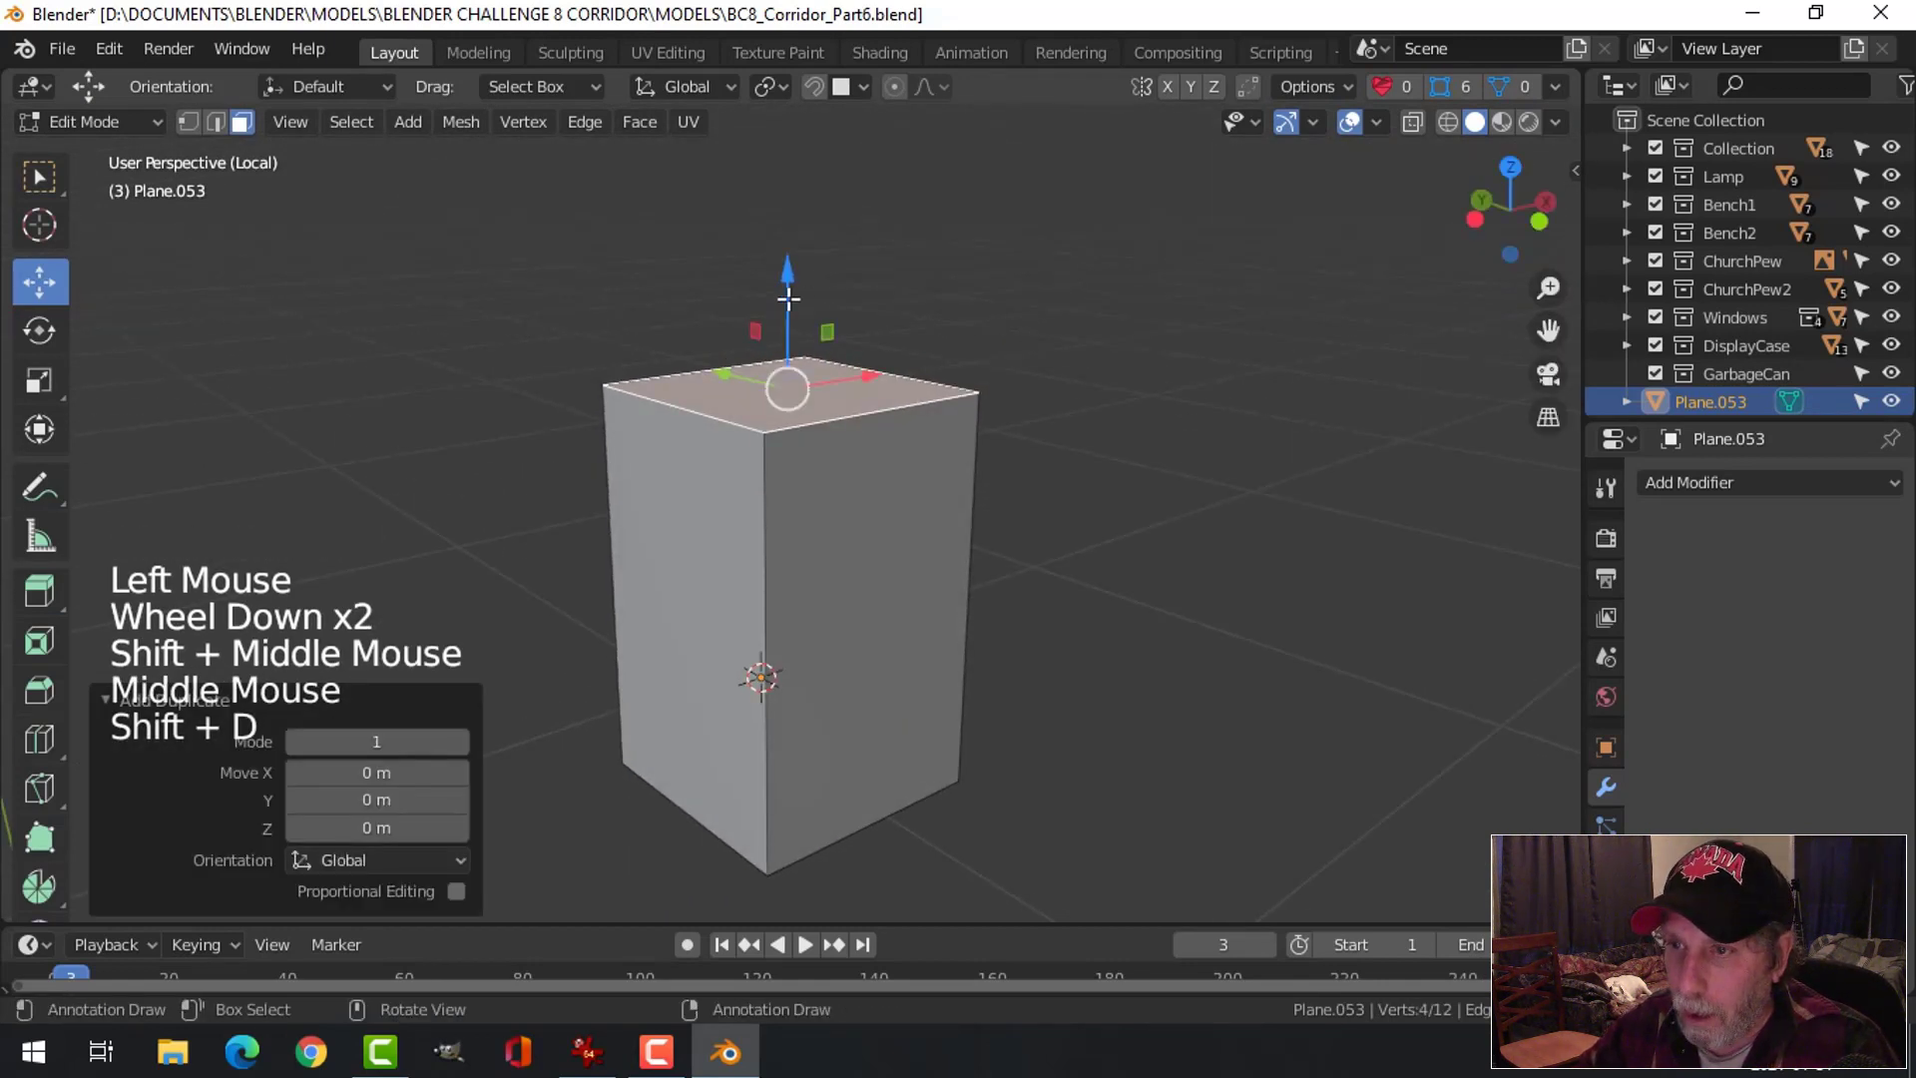
left_click_drag(789, 297, 787, 277)
key("p")
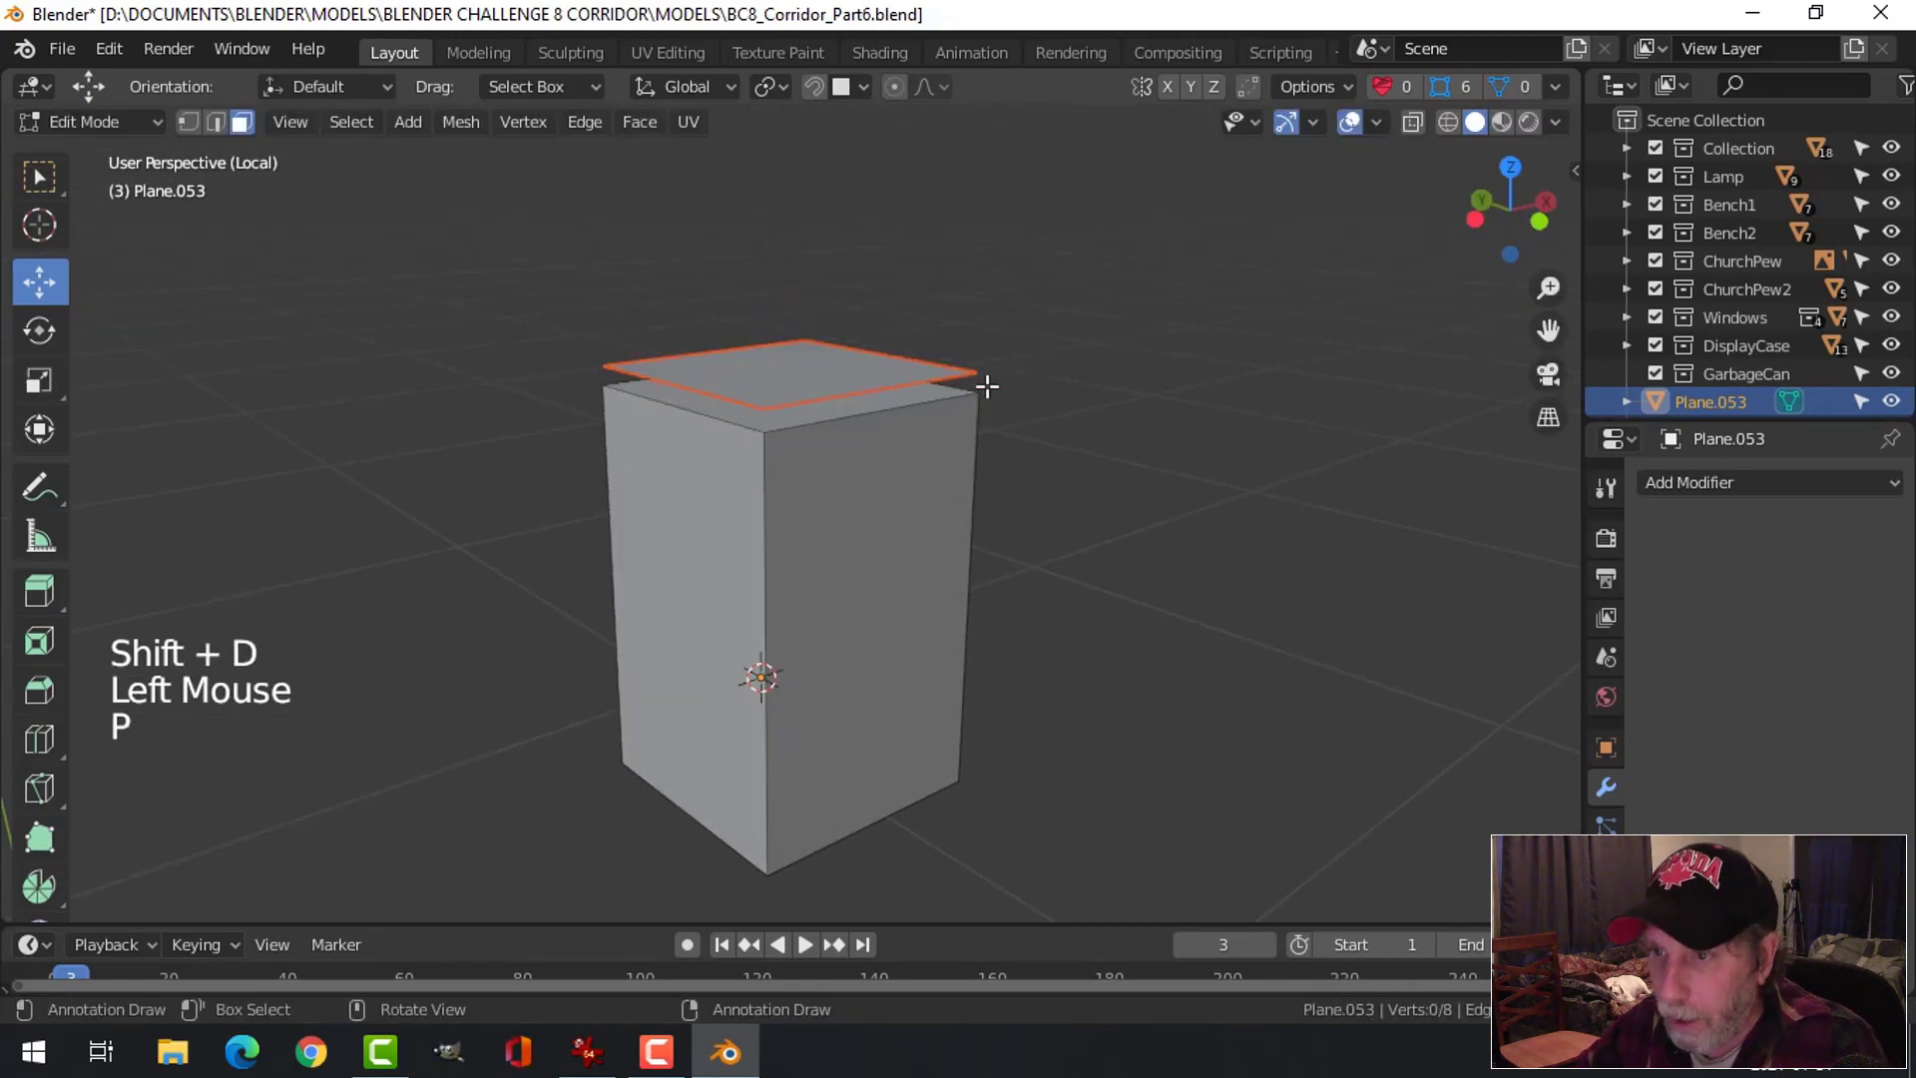
key("Tab")
Extrude the separated lid face about 0.196 m upward and scale its top to about 0.42 to form a tapered lid
left_click(895, 379)
key("Tab")
key("a")
scroll(822, 518, "down", 2)
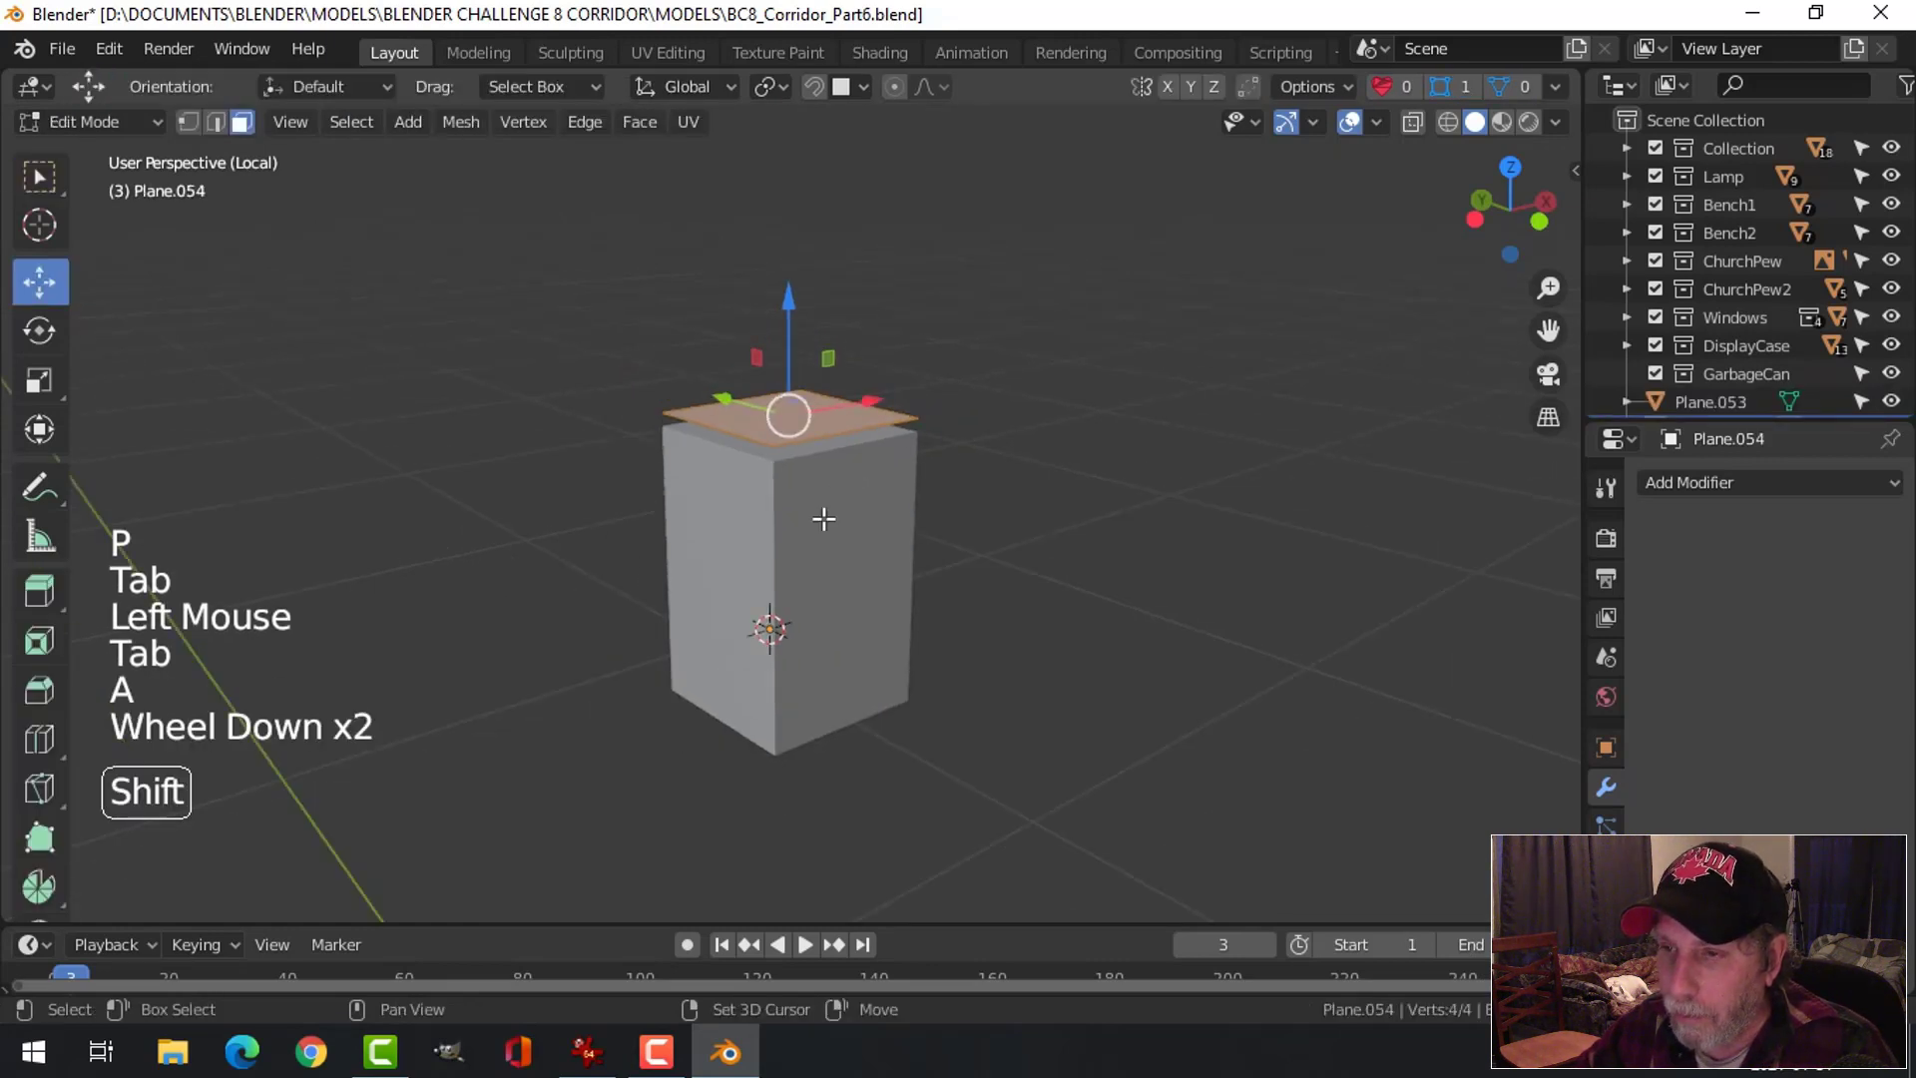
middle_click_drag(821, 517, 877, 522)
key("e")
left_click_drag(795, 305, 817, 220)
key("s")
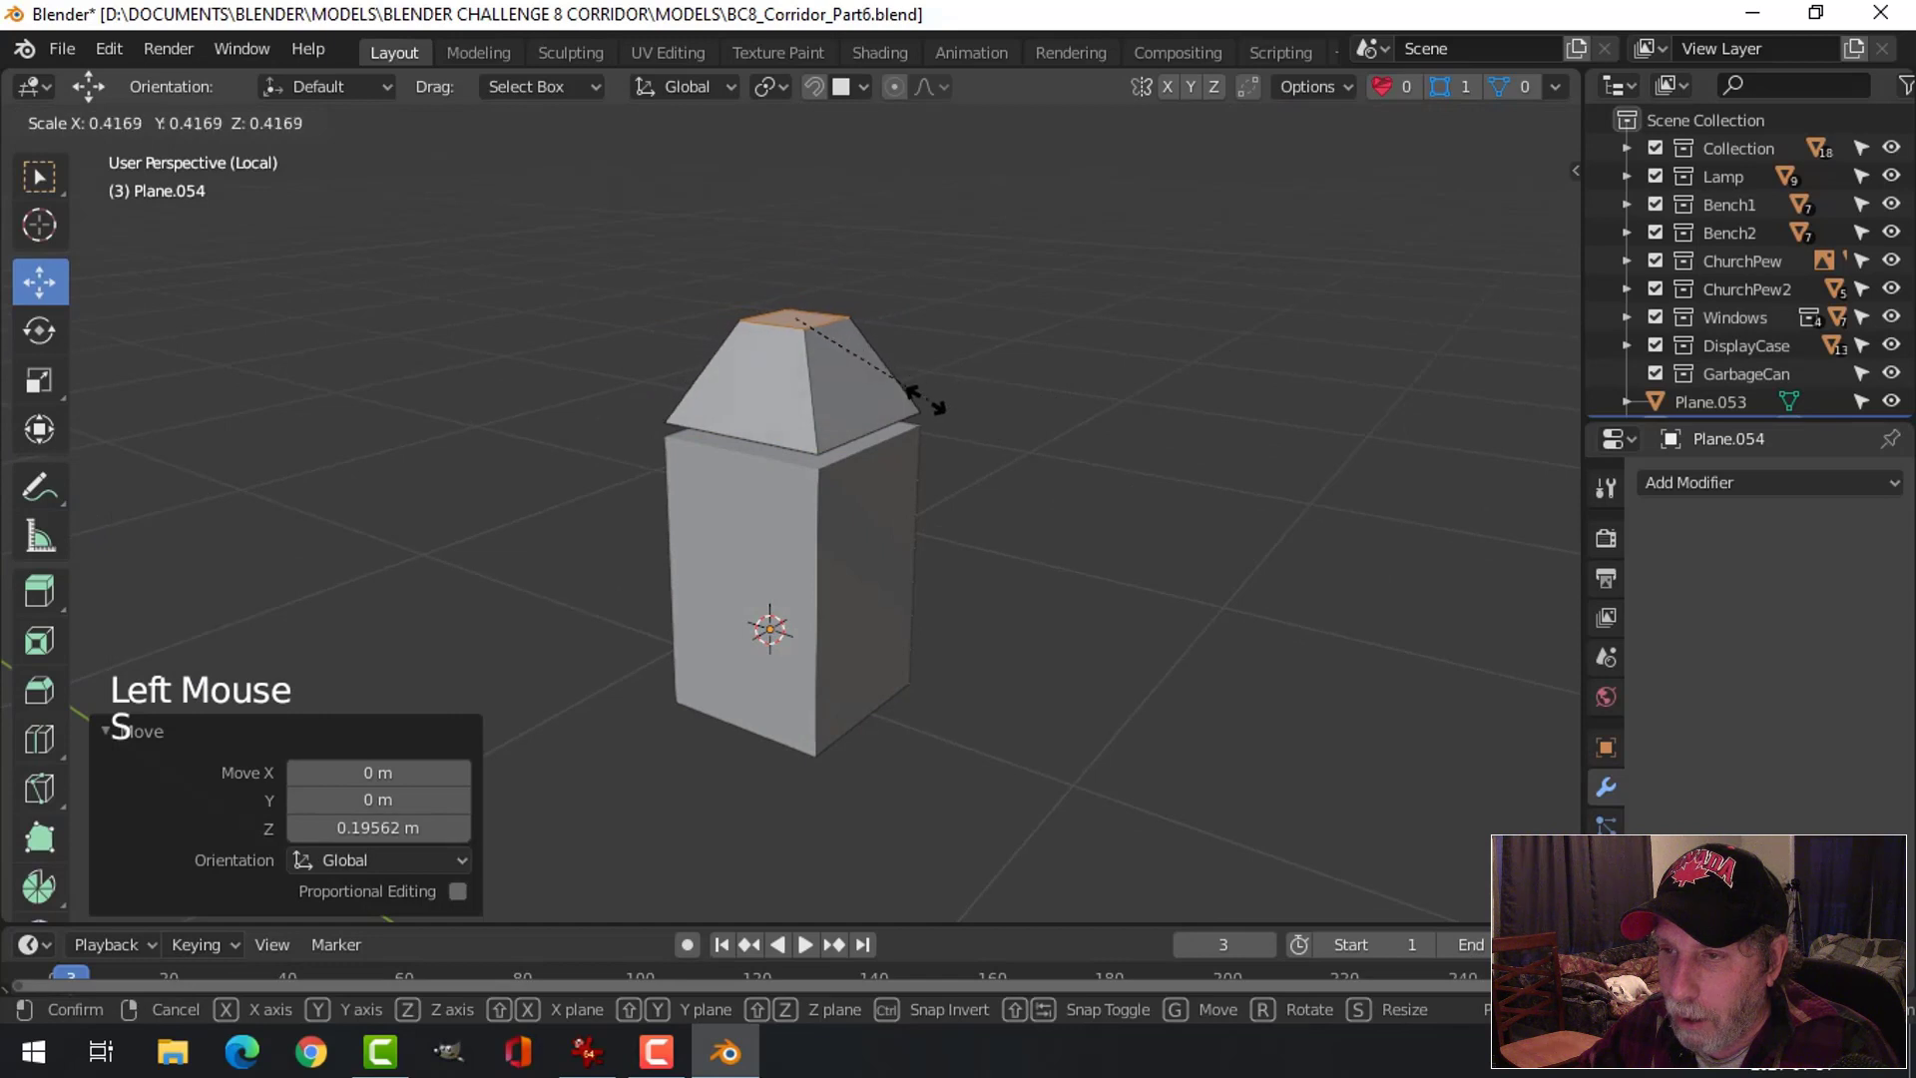
left_click(928, 399)
key("alt+a")
key("Tab")
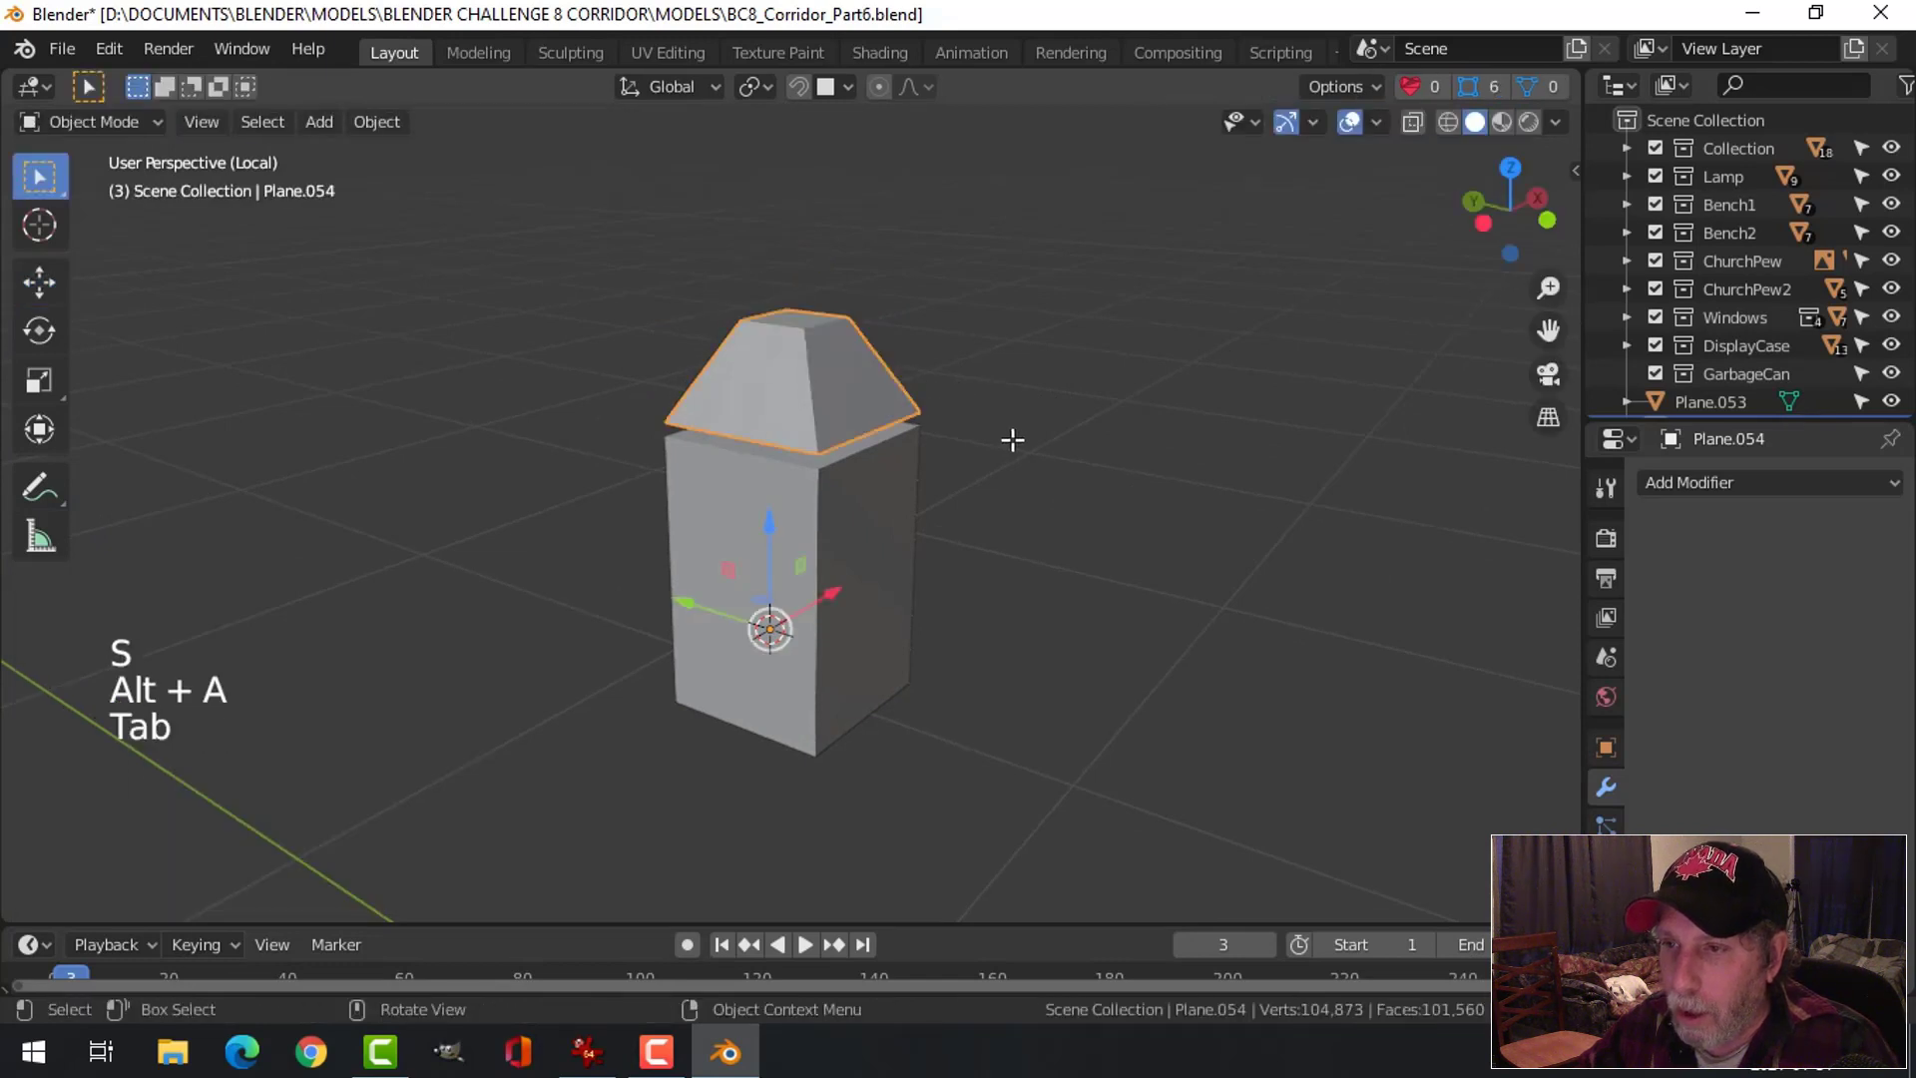
Hide everything except the box body and open its mesh for editing
left_click(898, 531)
key("shift+h")
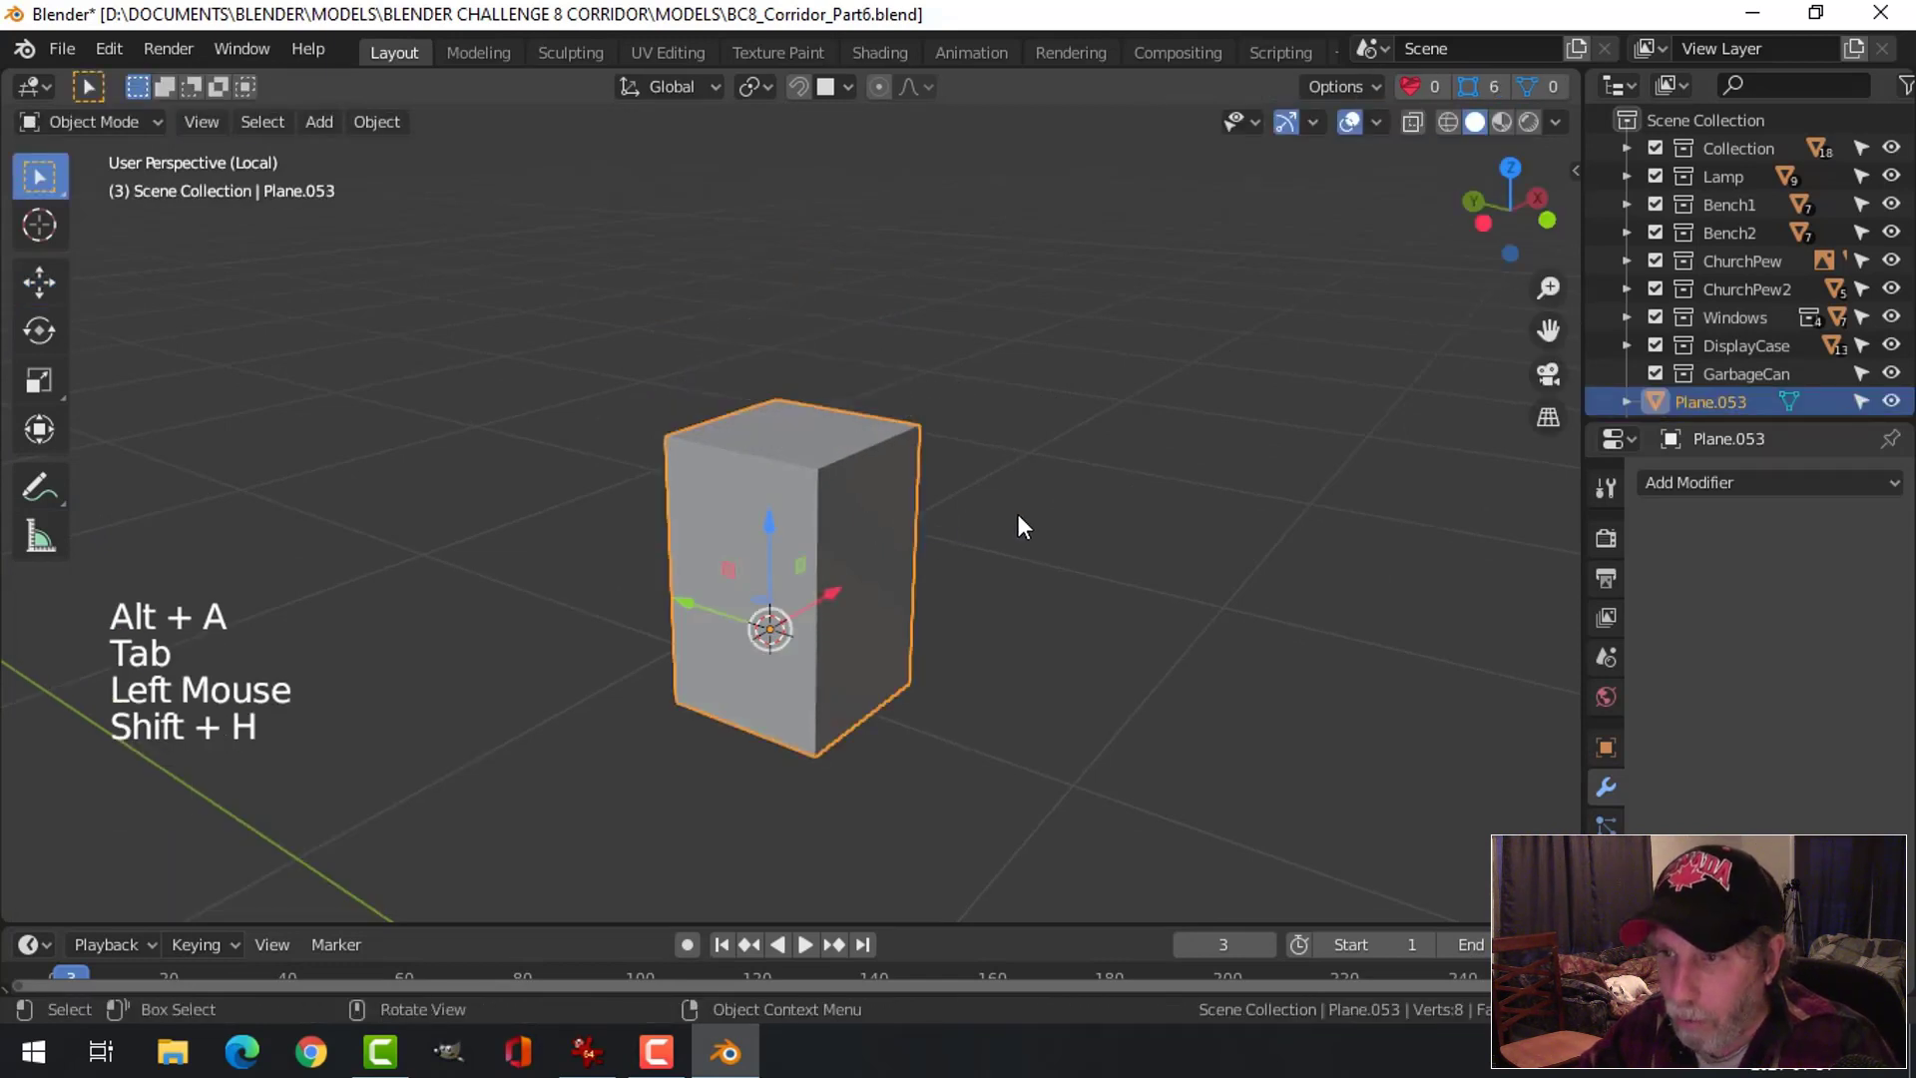
middle_click_drag(1017, 513, 881, 505)
scroll(877, 567, "up", 2)
key("Tab")
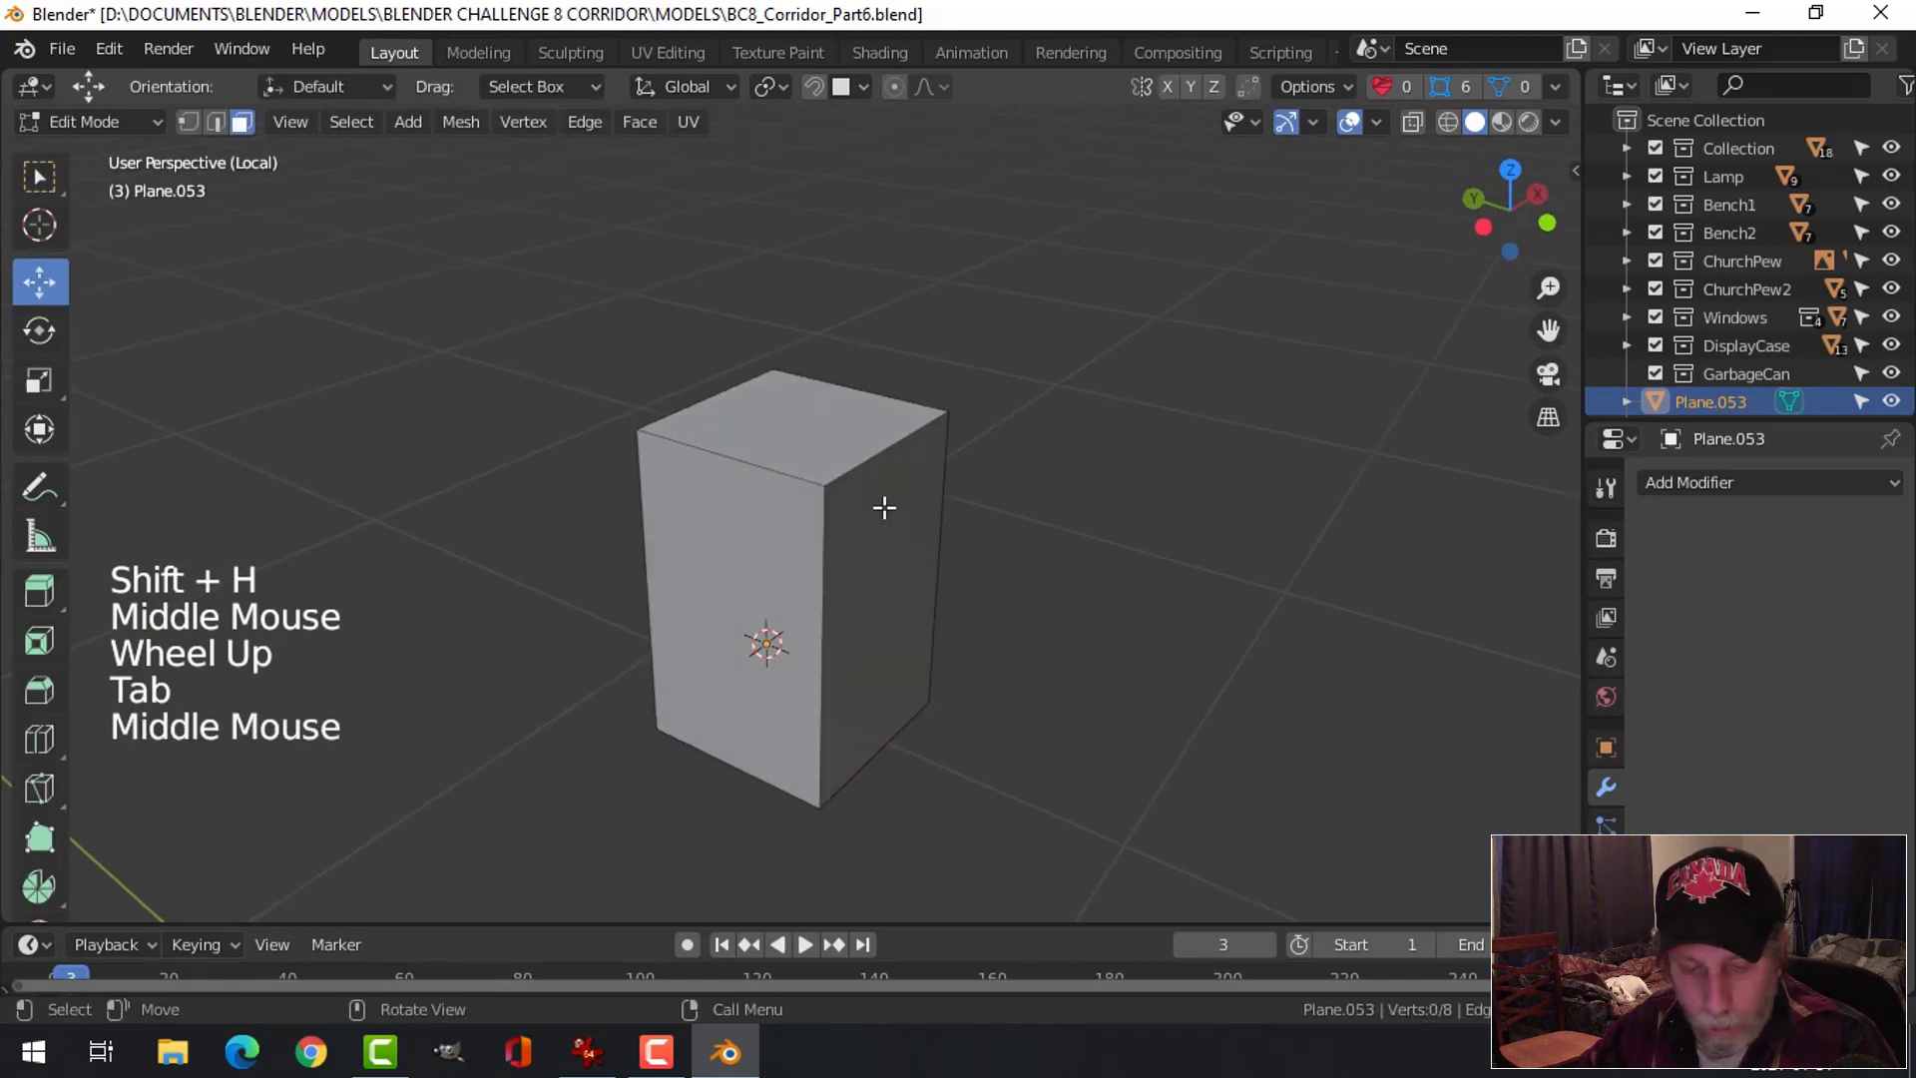
Bevel the box's four vertical edges with a 0.019 m offset and 2 segments
key("2")
left_click(823, 529)
left_click(636, 474, "shift")
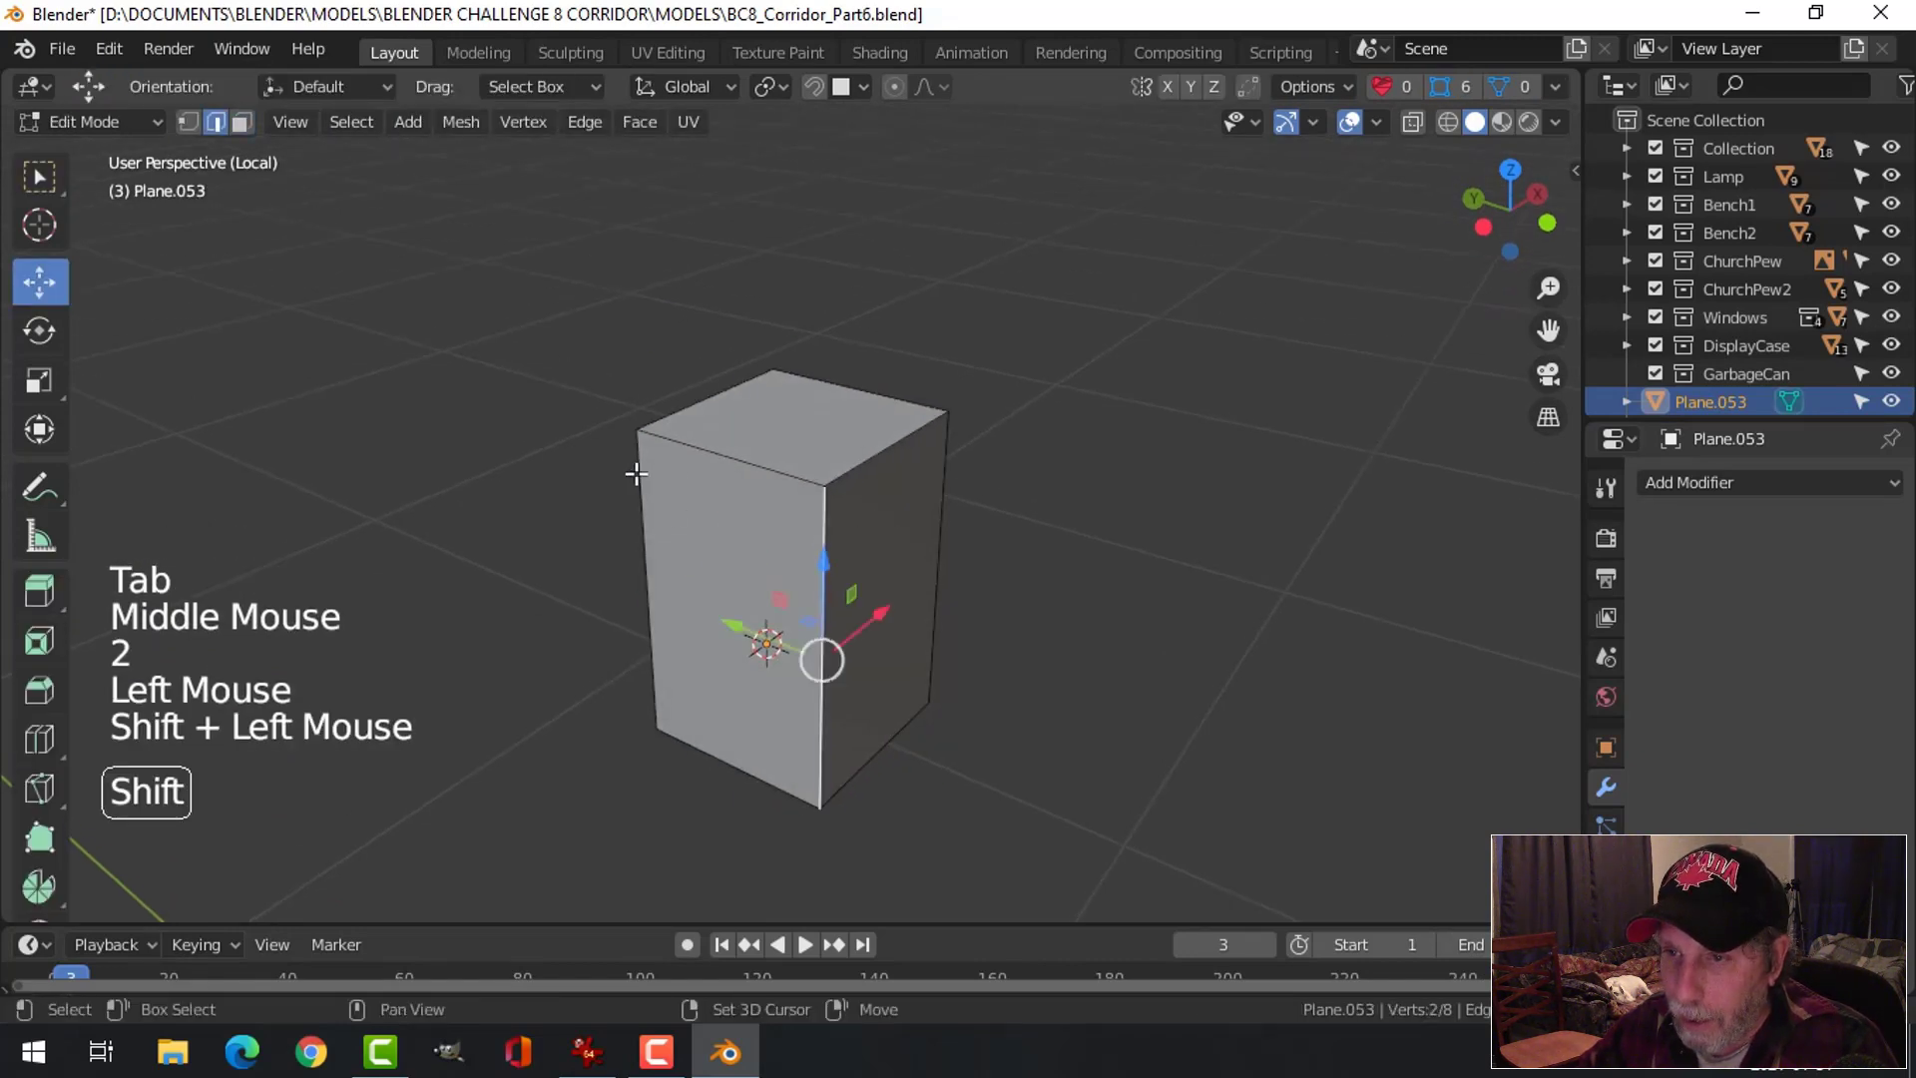
left_click(944, 492, "shift")
middle_click_drag(1167, 530, 937, 492)
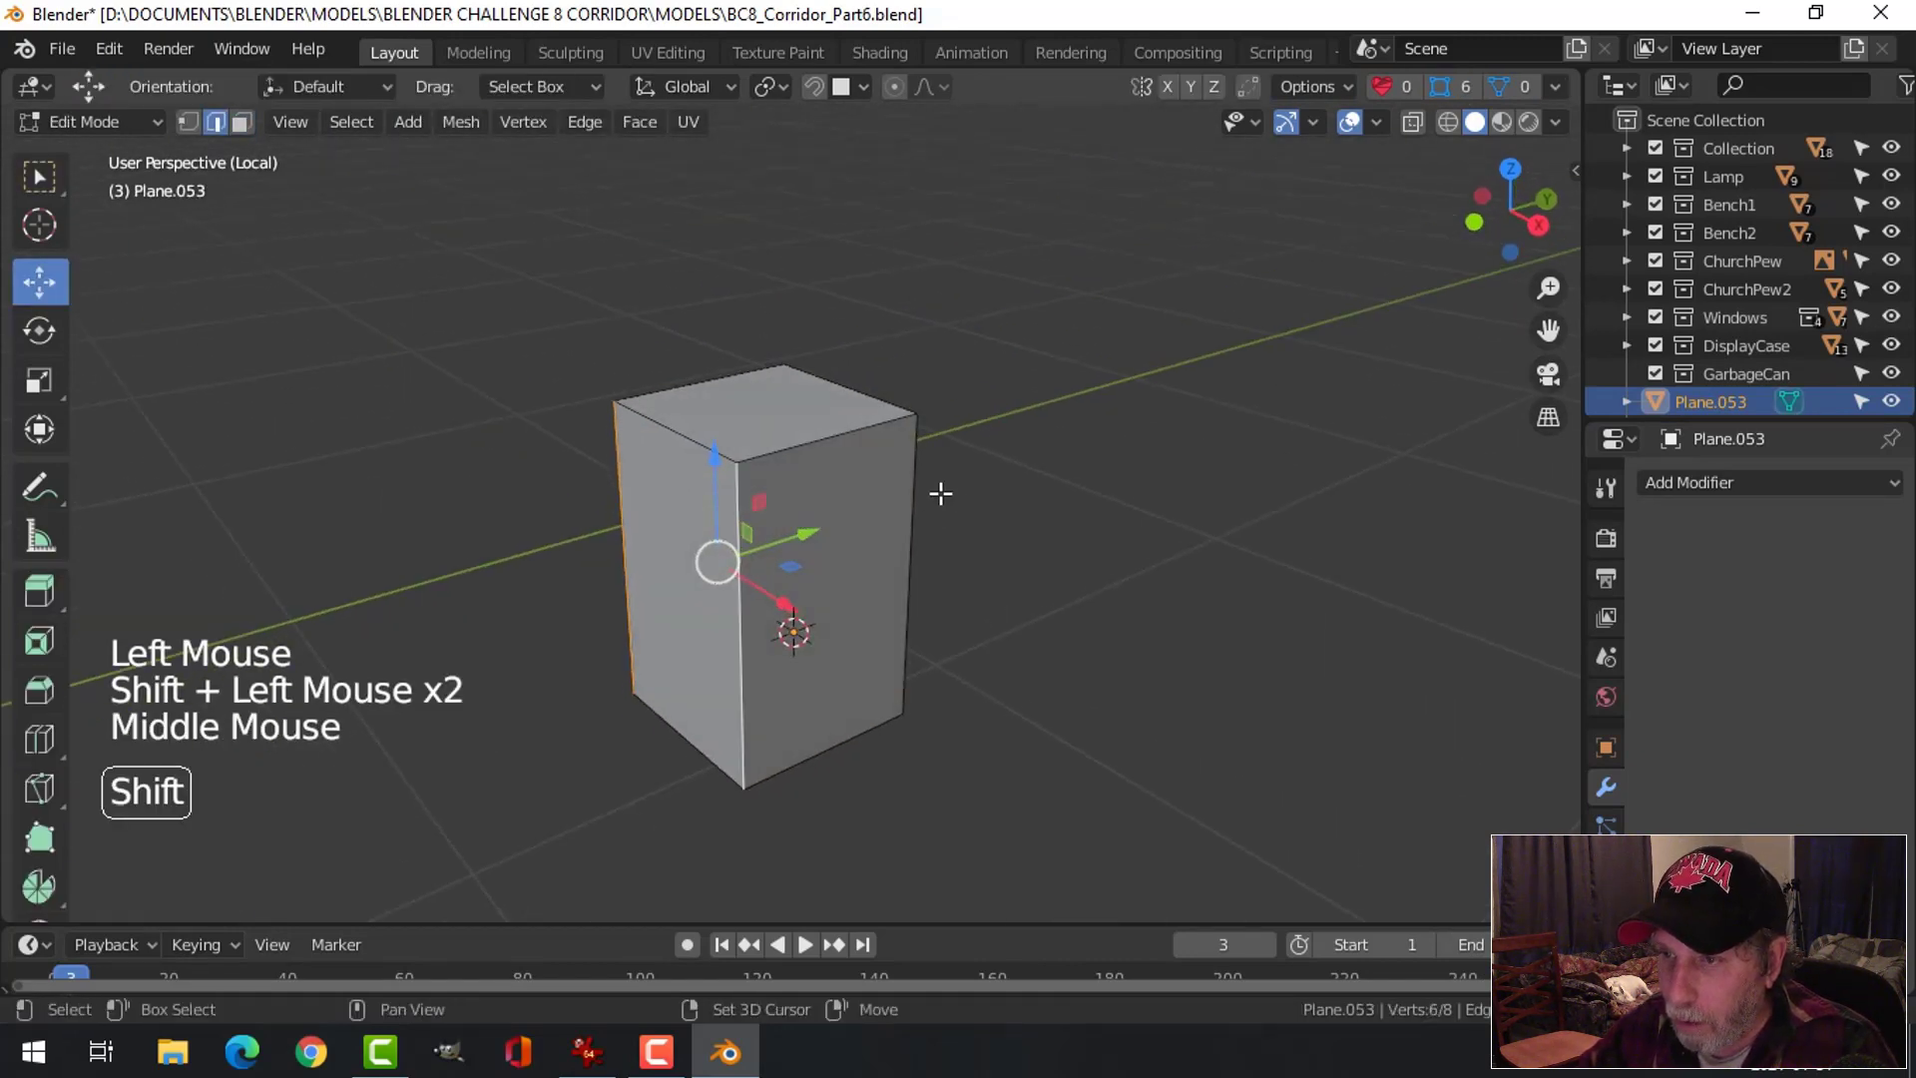
left_click(923, 494, "shift")
middle_click_drag(1047, 528, 1112, 559)
scroll(1112, 564, "up", 2)
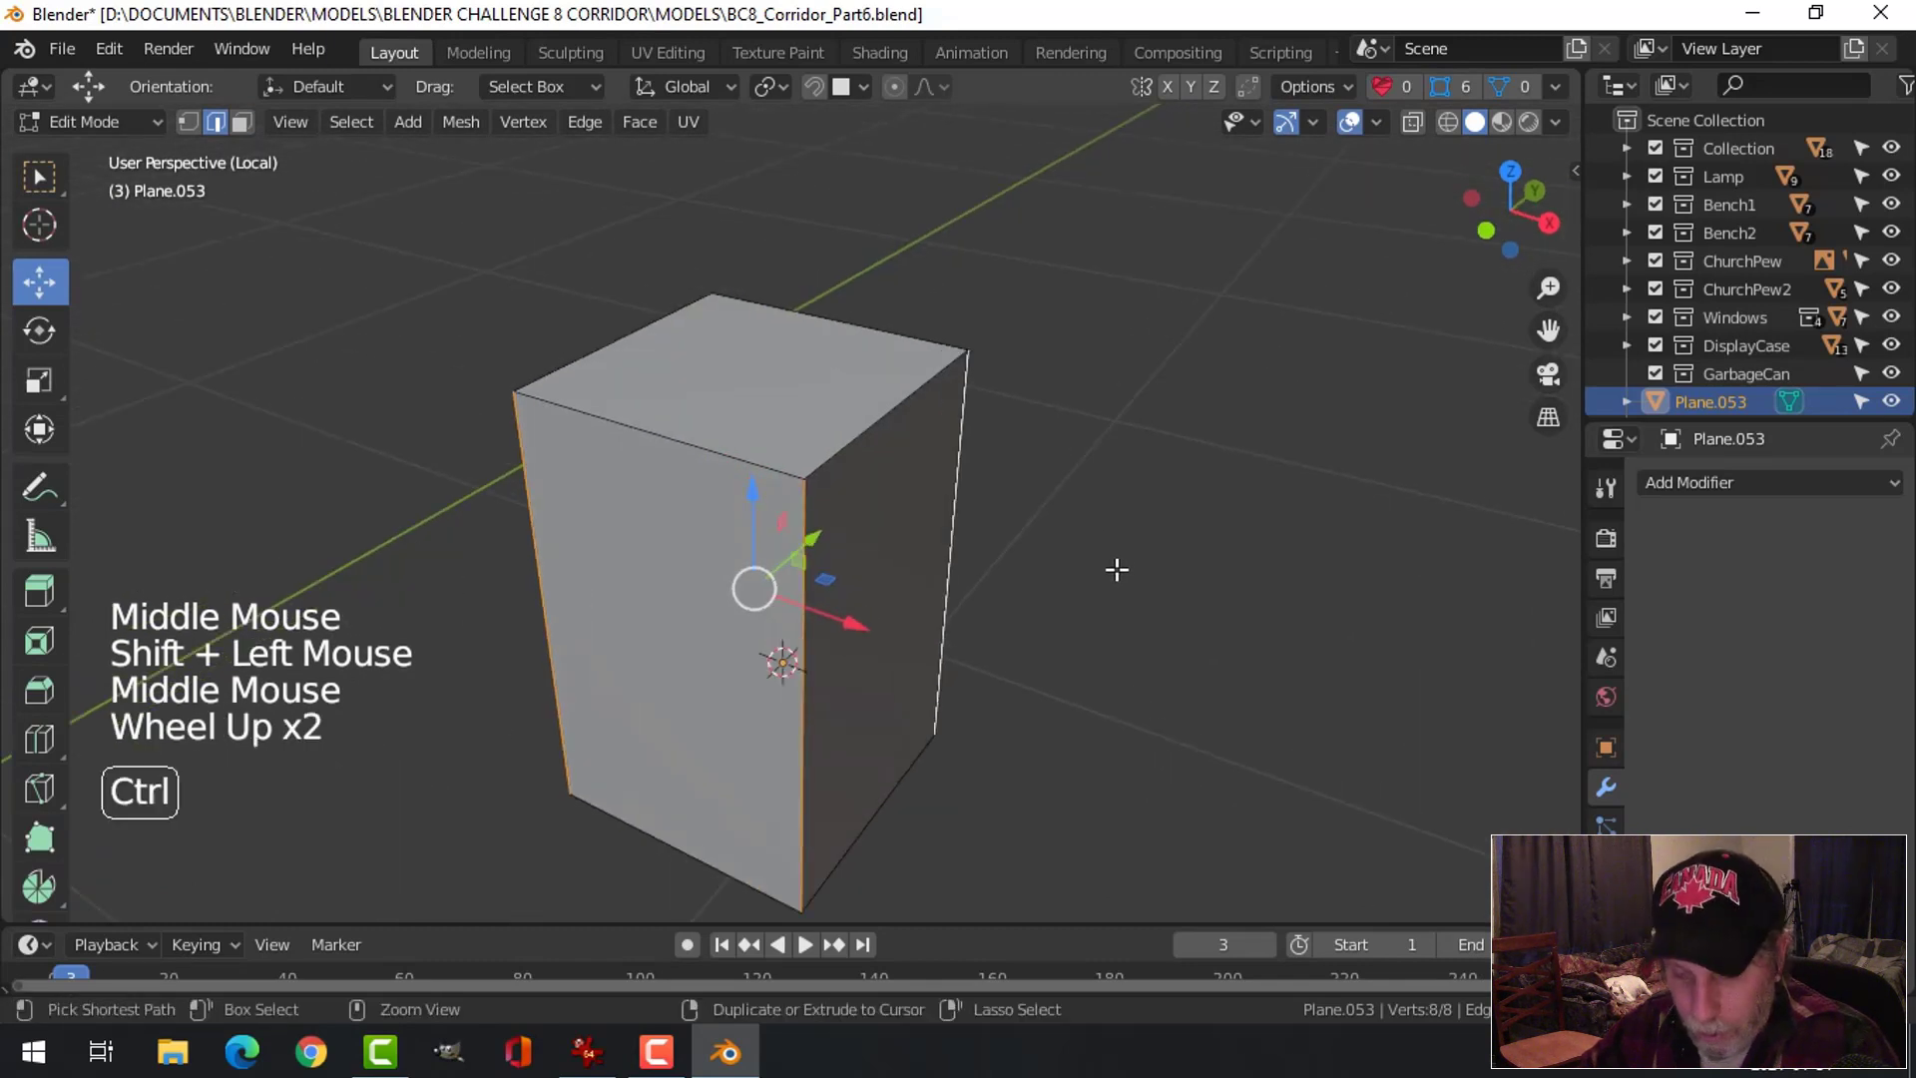
key("ctrl+b")
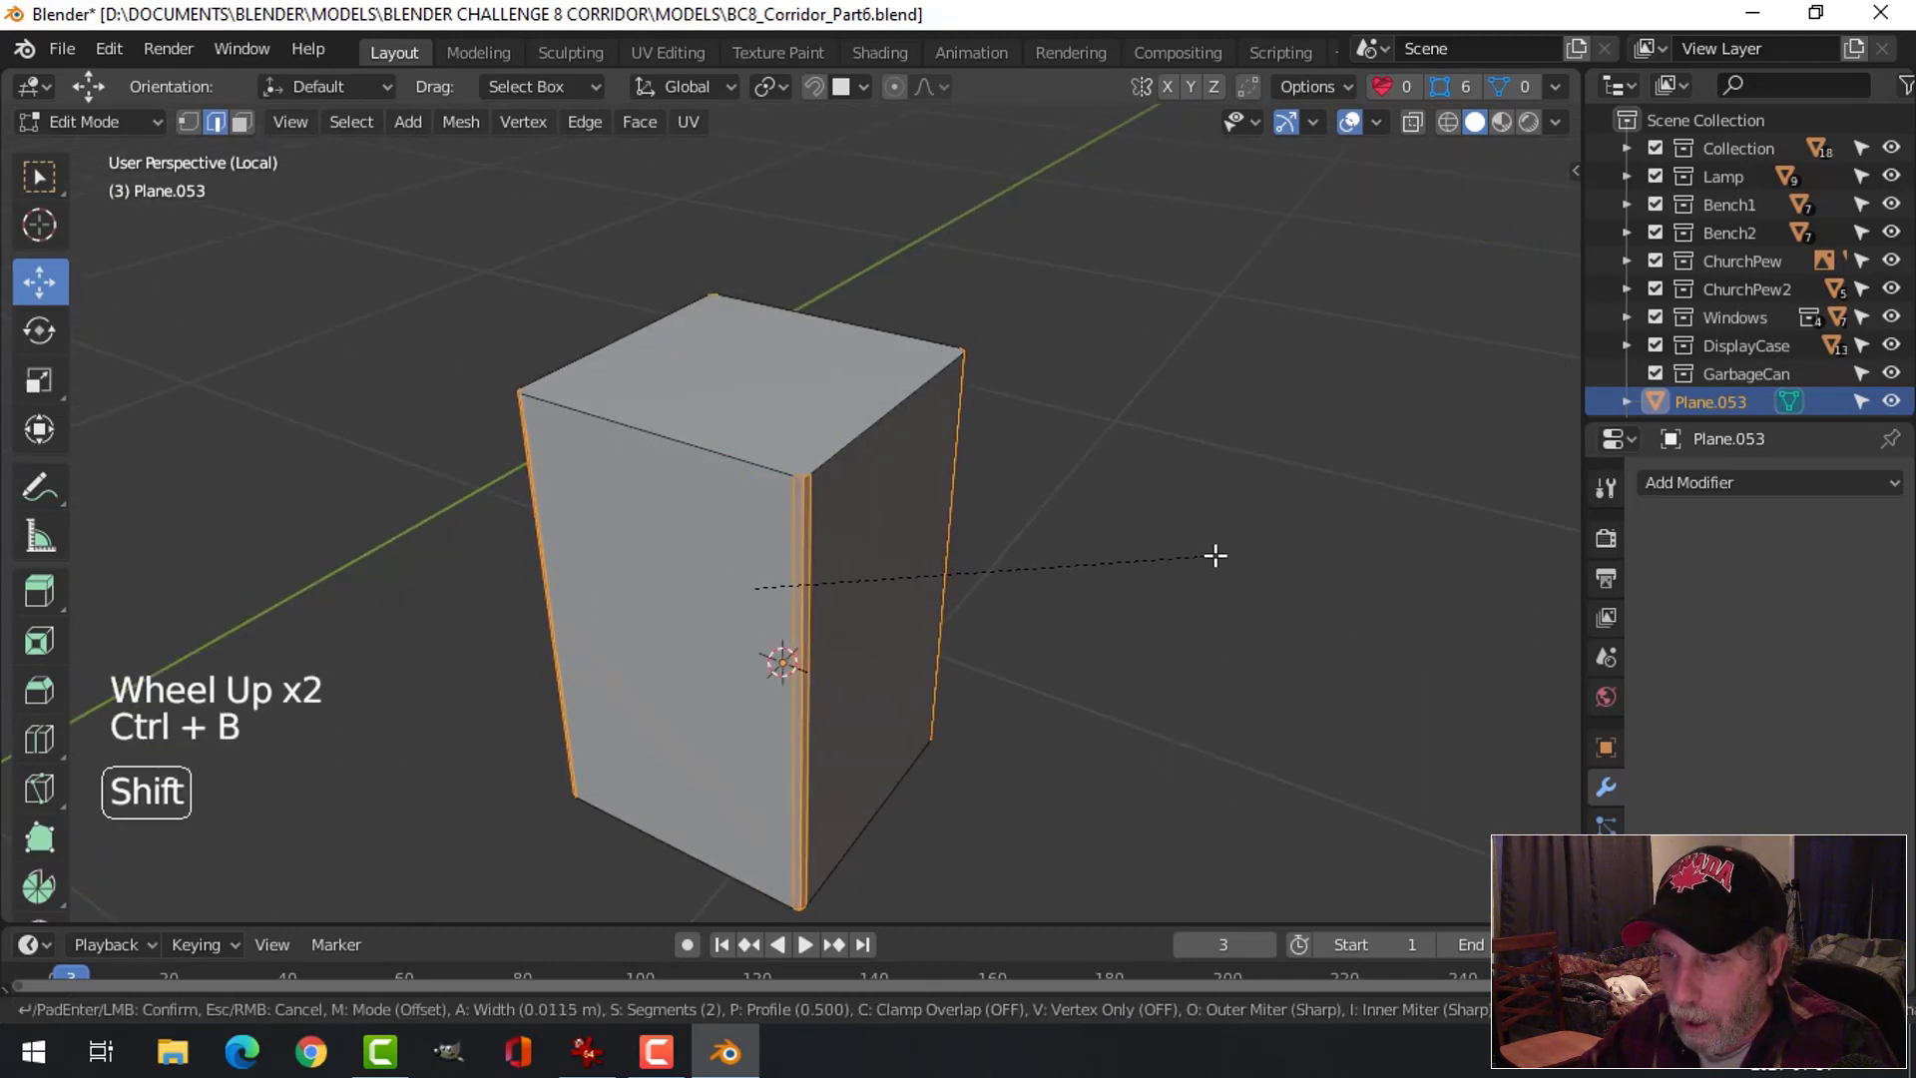
scroll(1215, 556, "down", 1, "shift")
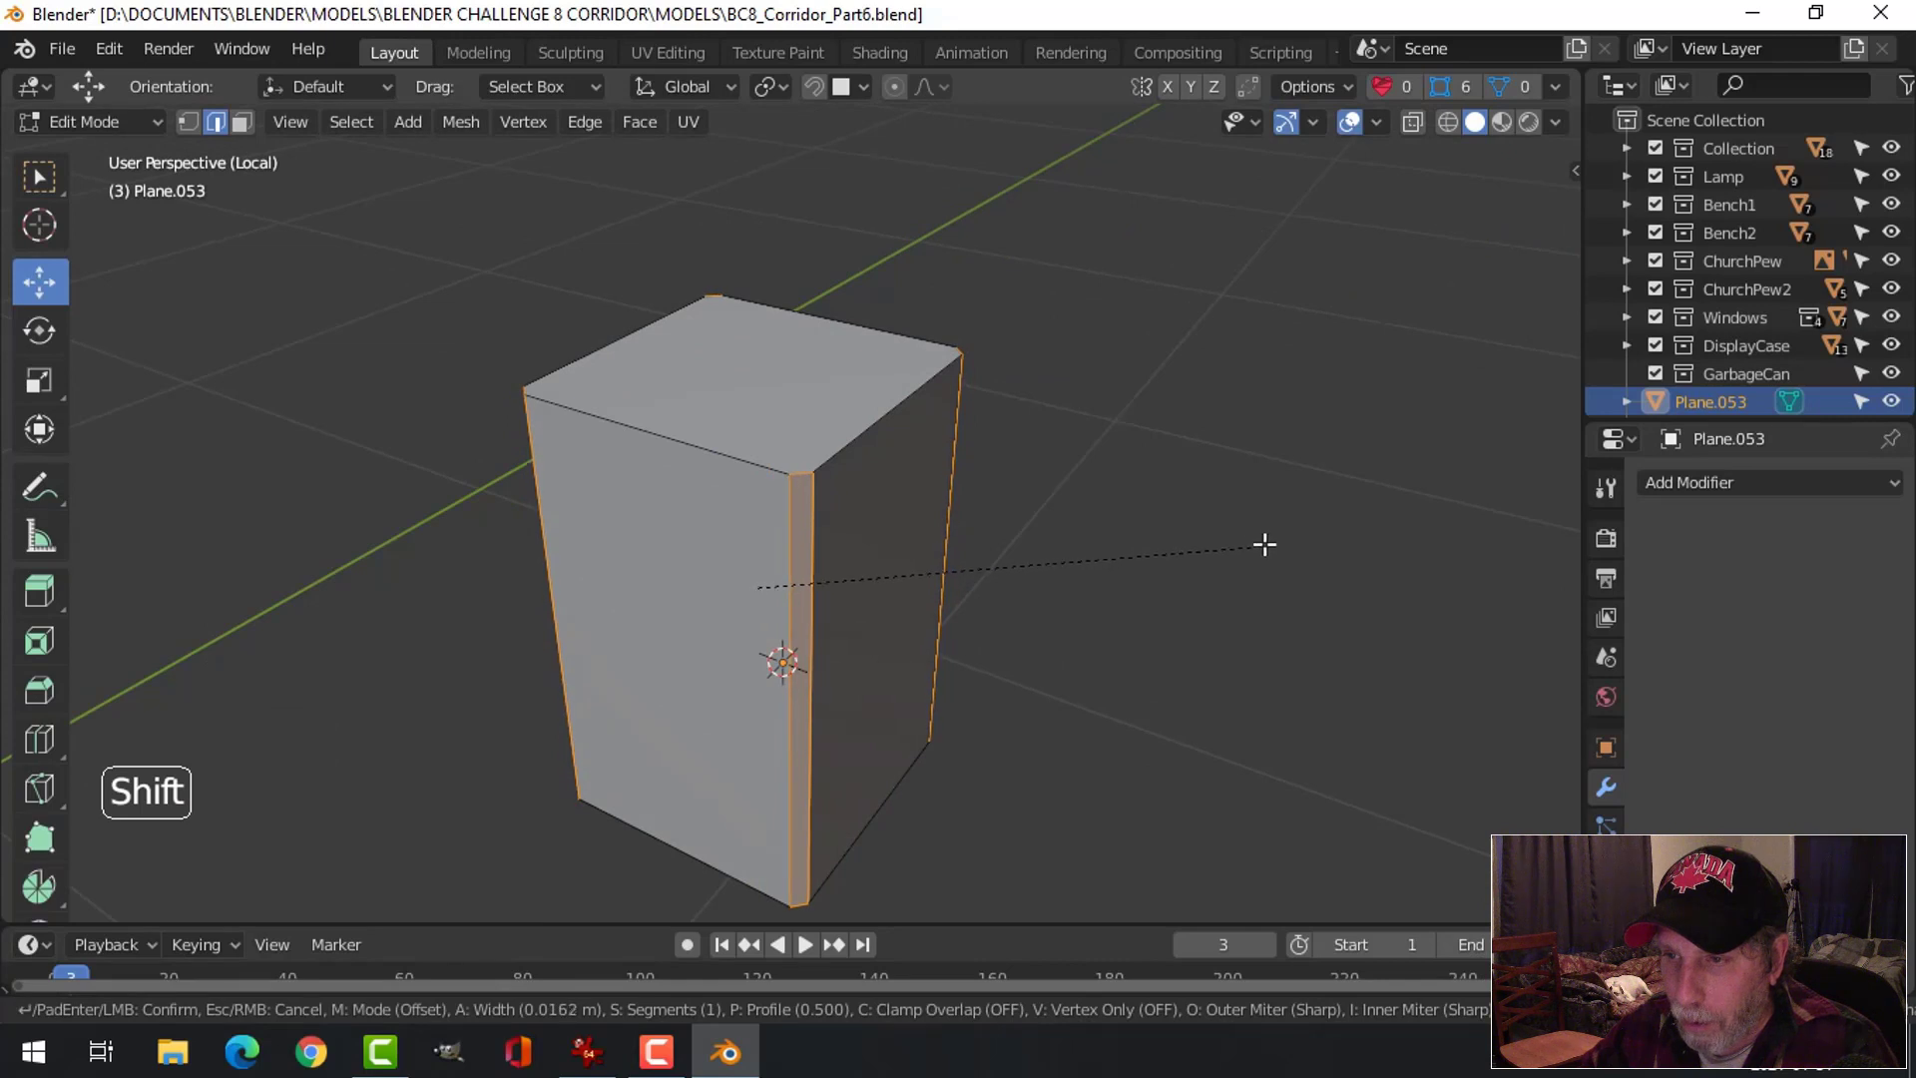
scroll(1265, 543, "up", 1, "shift")
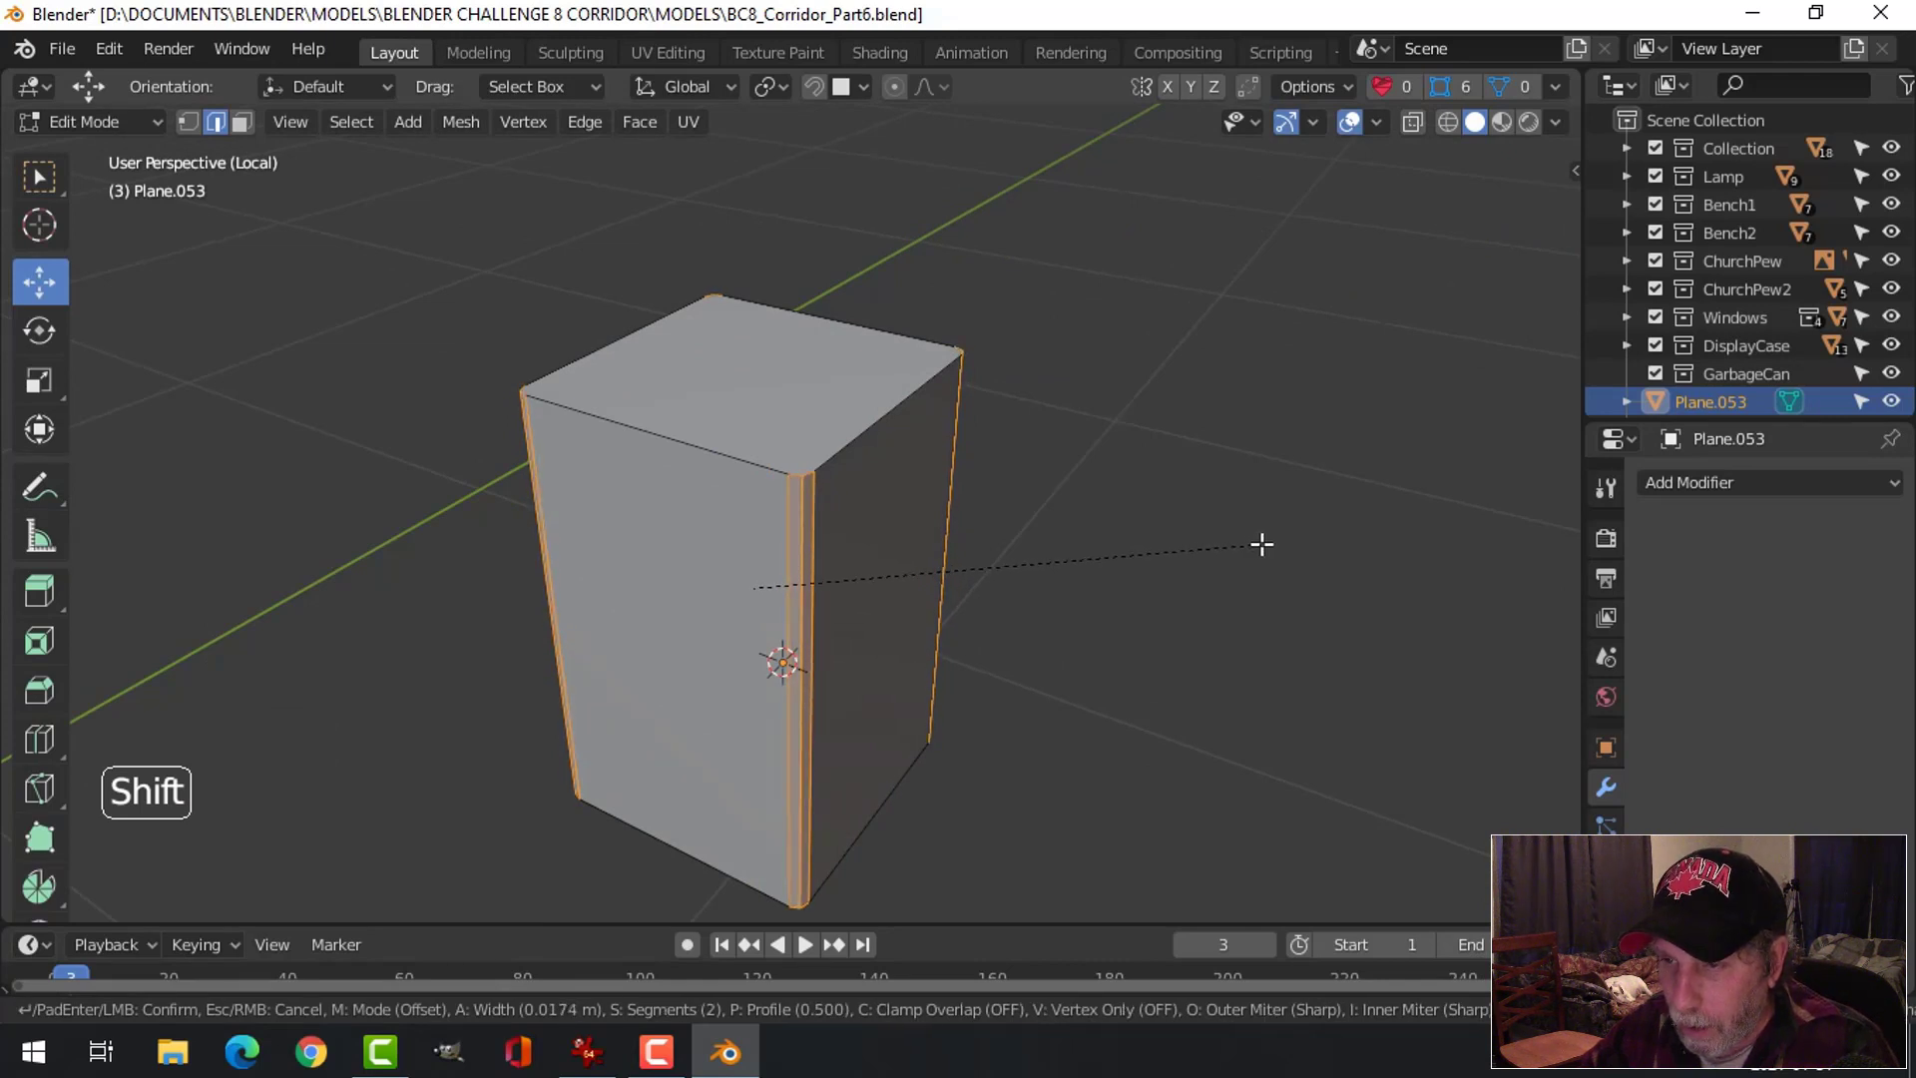
left_click(1275, 543)
mouse_move(1117, 573)
middle_mouse_down()
mouse_move(1138, 526)
mouse_move(1164, 594)
mouse_move(1125, 500)
mouse_move(1099, 534)
mouse_move(1116, 548)
middle_mouse_up()
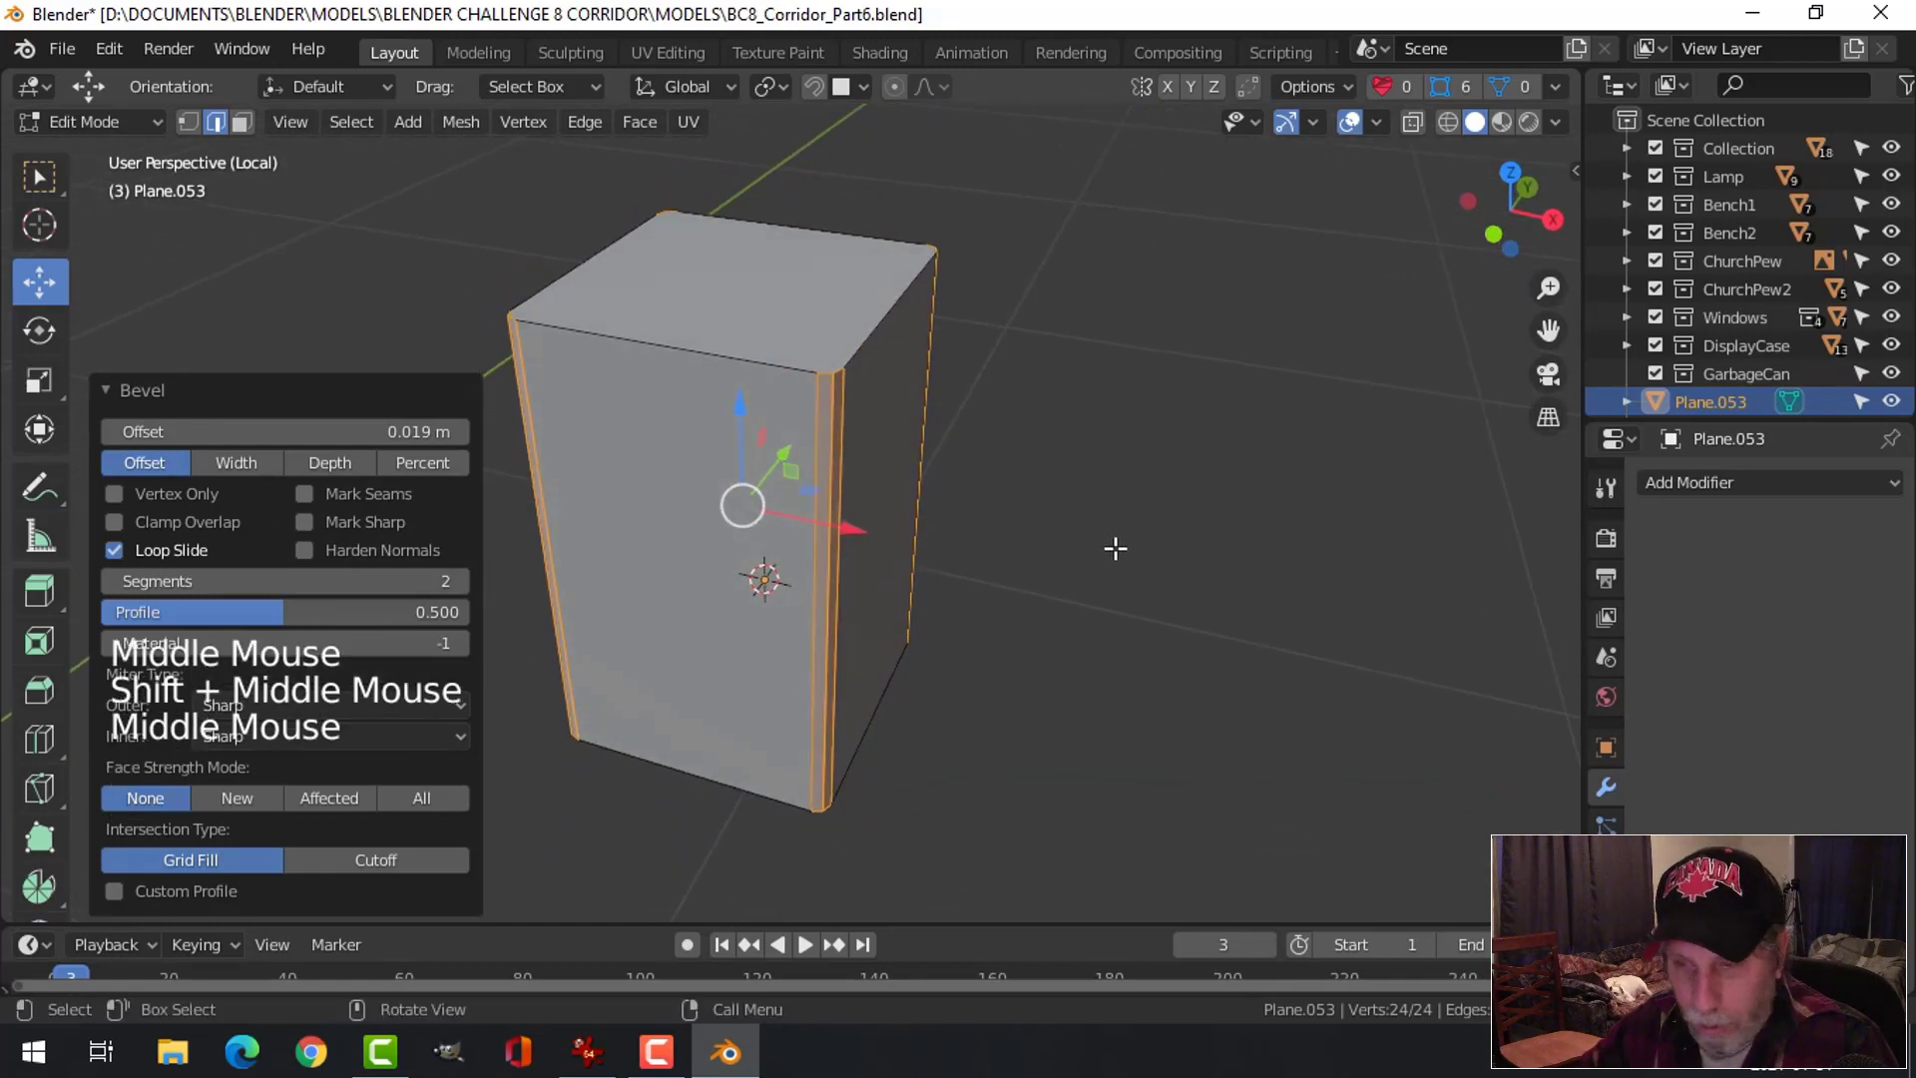
Extrude the beveled corner strips and fatten them outward by about 0.009 m to form raised corner posts
key("e")
key("alt+s")
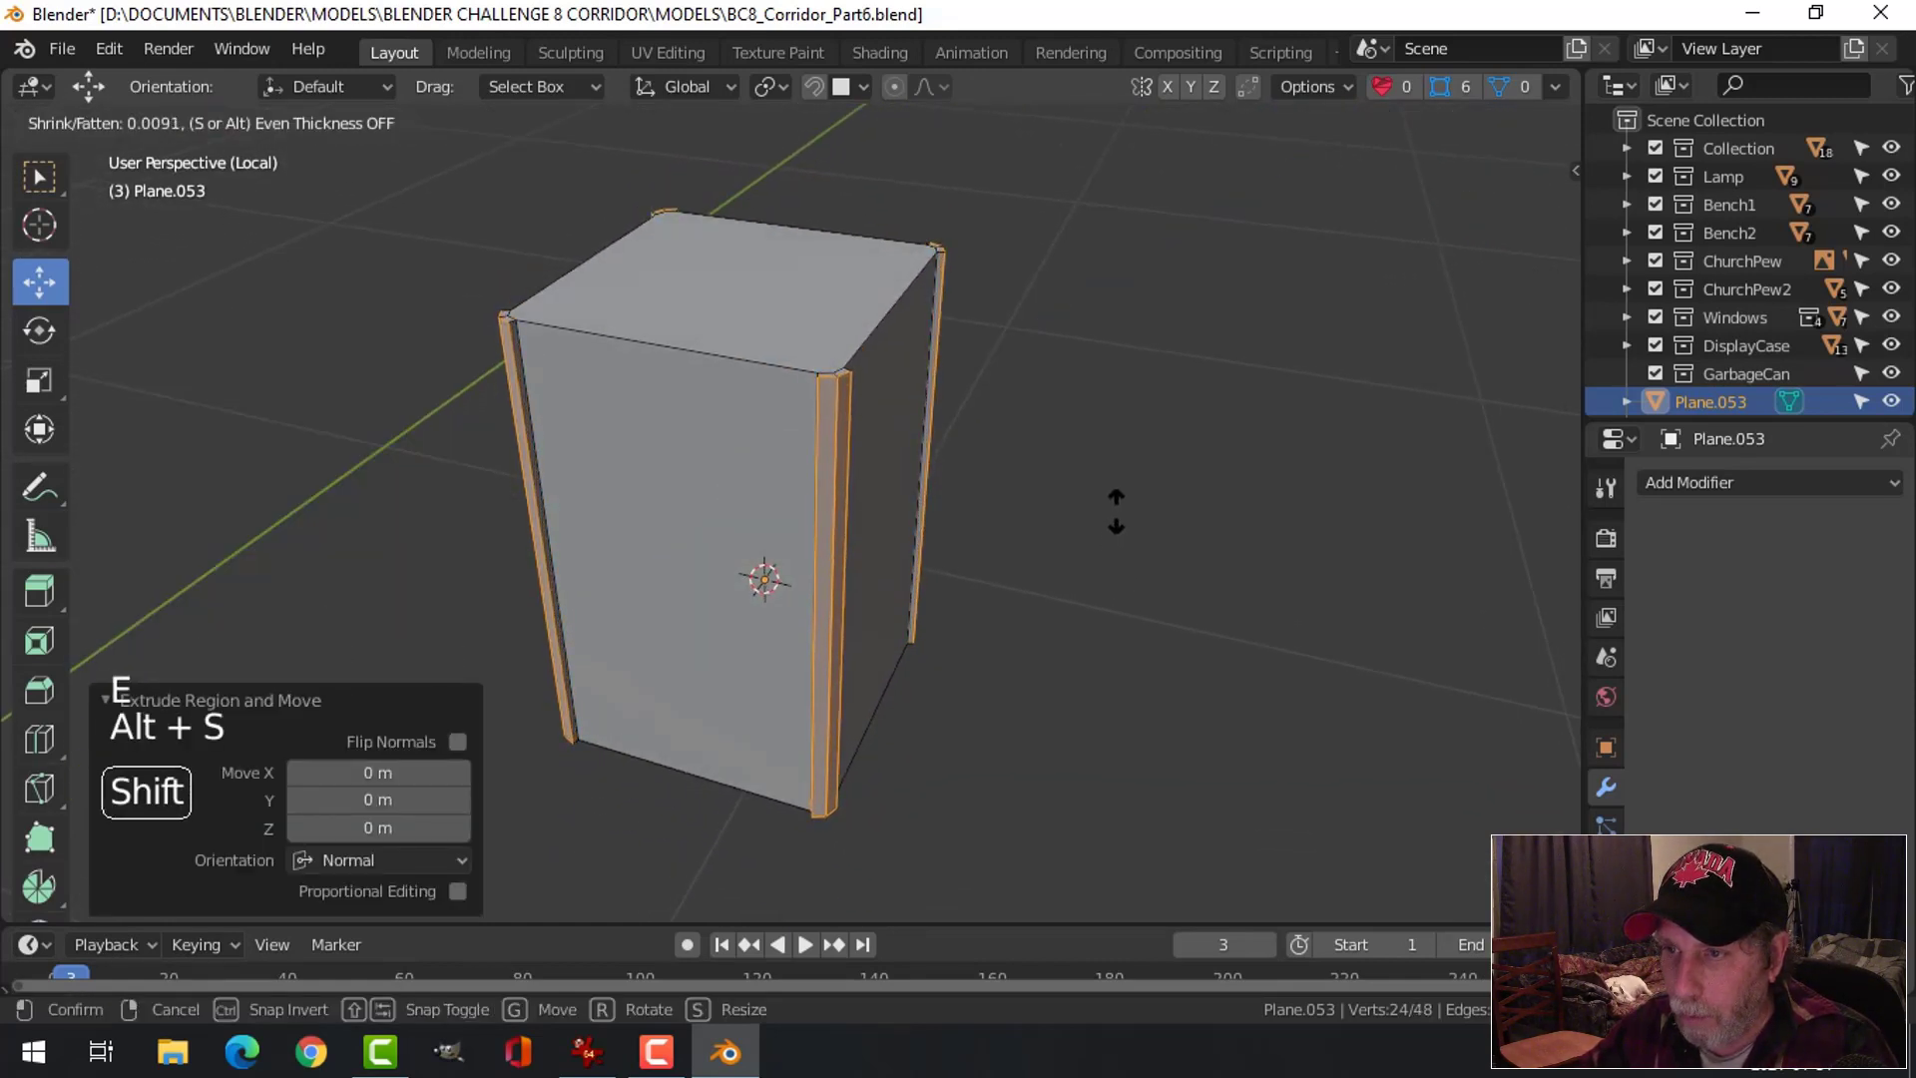
left_click(1118, 509)
middle_click_drag(988, 483, 919, 376)
key("alt+a")
Select the bottom end faces of all four corner posts and extrude them slightly downward as short feet
scroll(991, 538, "up", 2)
scroll(983, 399, "down", 3)
scroll(902, 509, "up", 5)
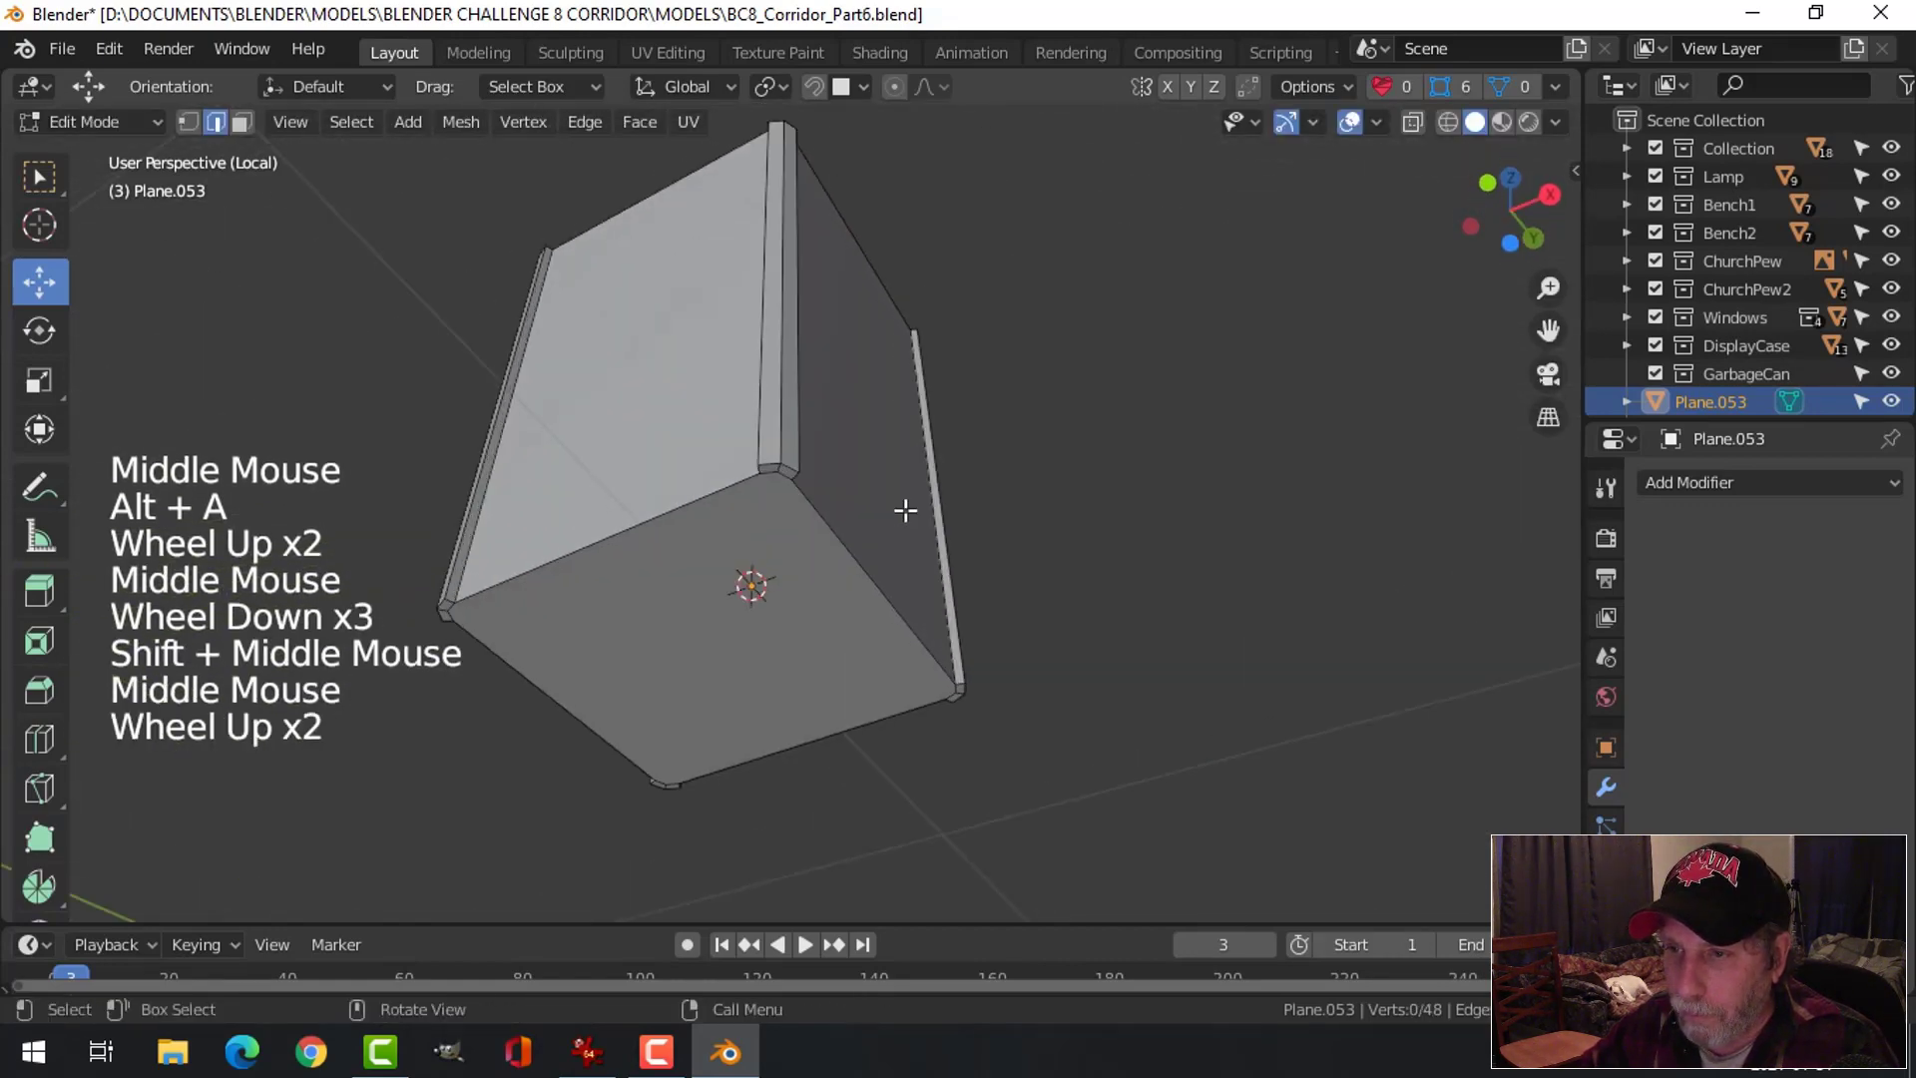
mouse_move(902, 509)
middle_mouse_down("shift")
mouse_move(898, 456)
mouse_move(877, 462)
mouse_move(911, 538)
middle_mouse_up("shift")
key("3")
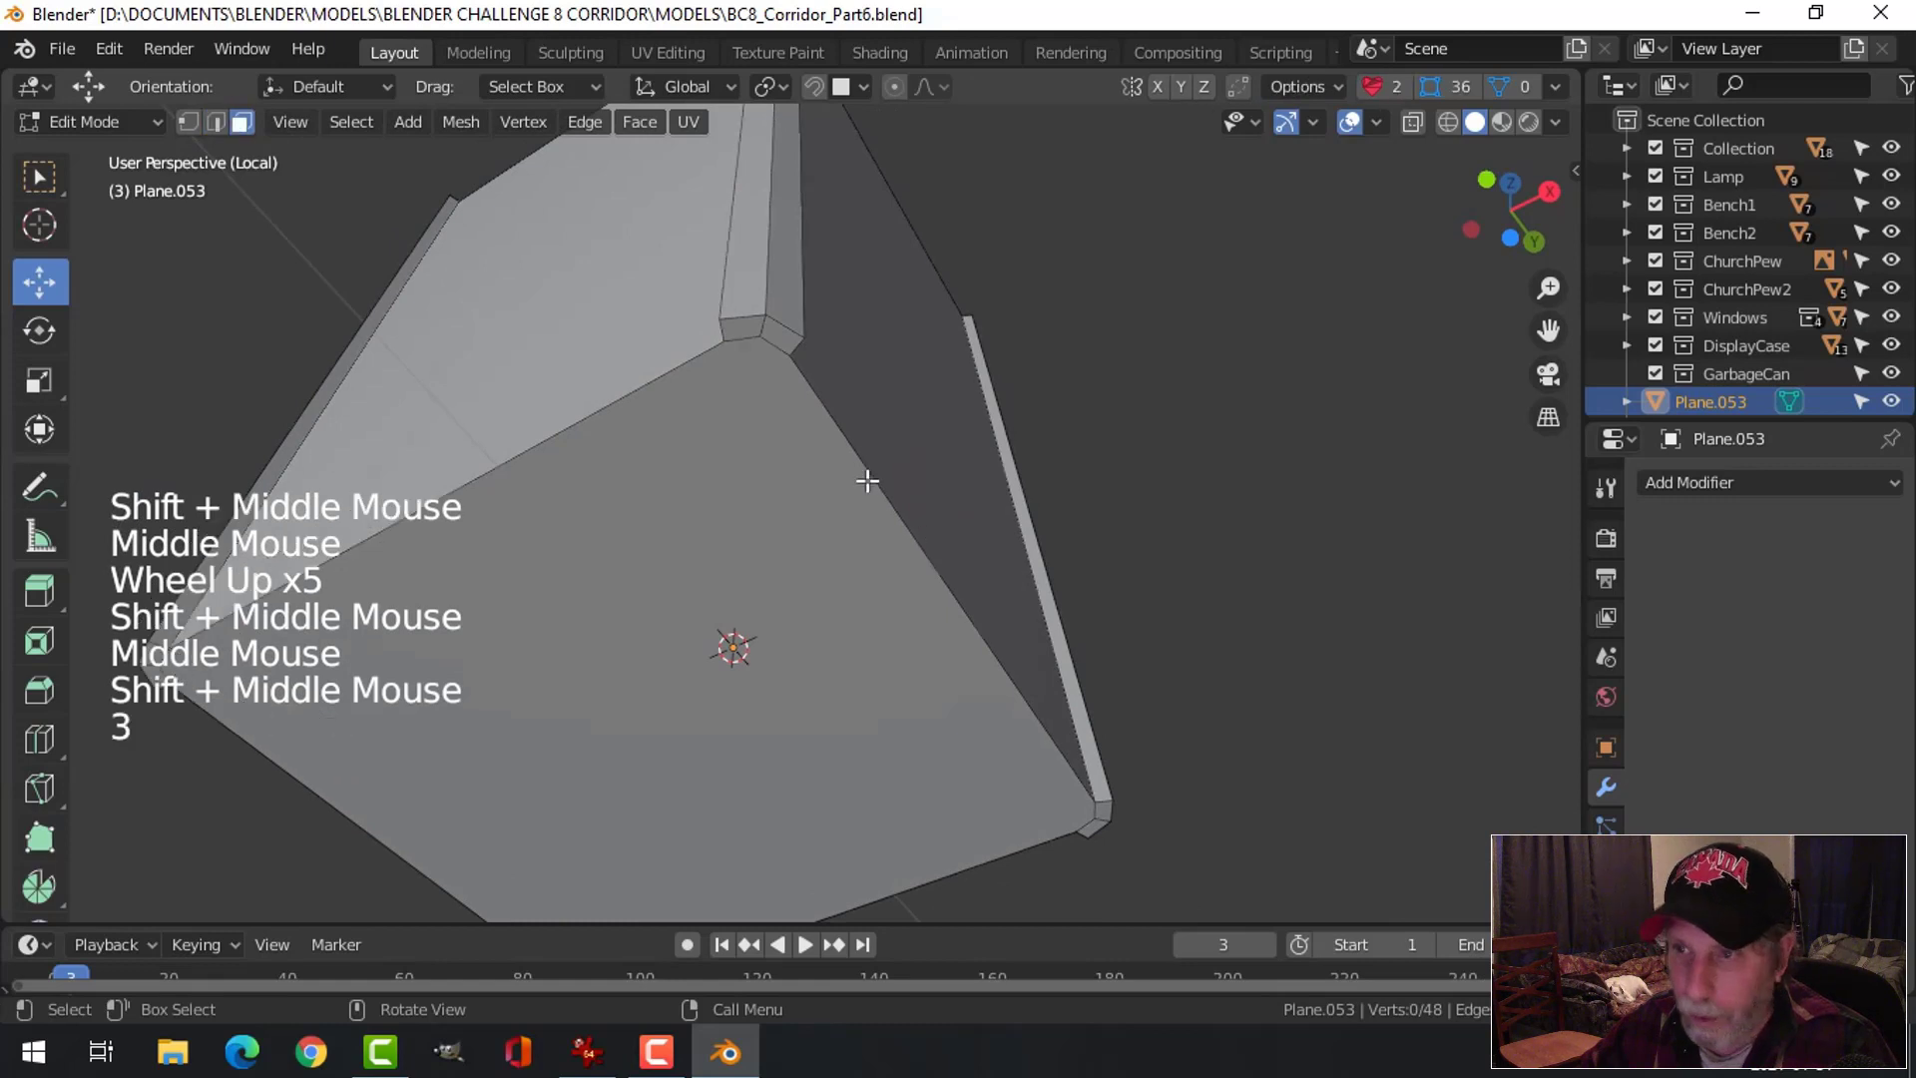
key("c")
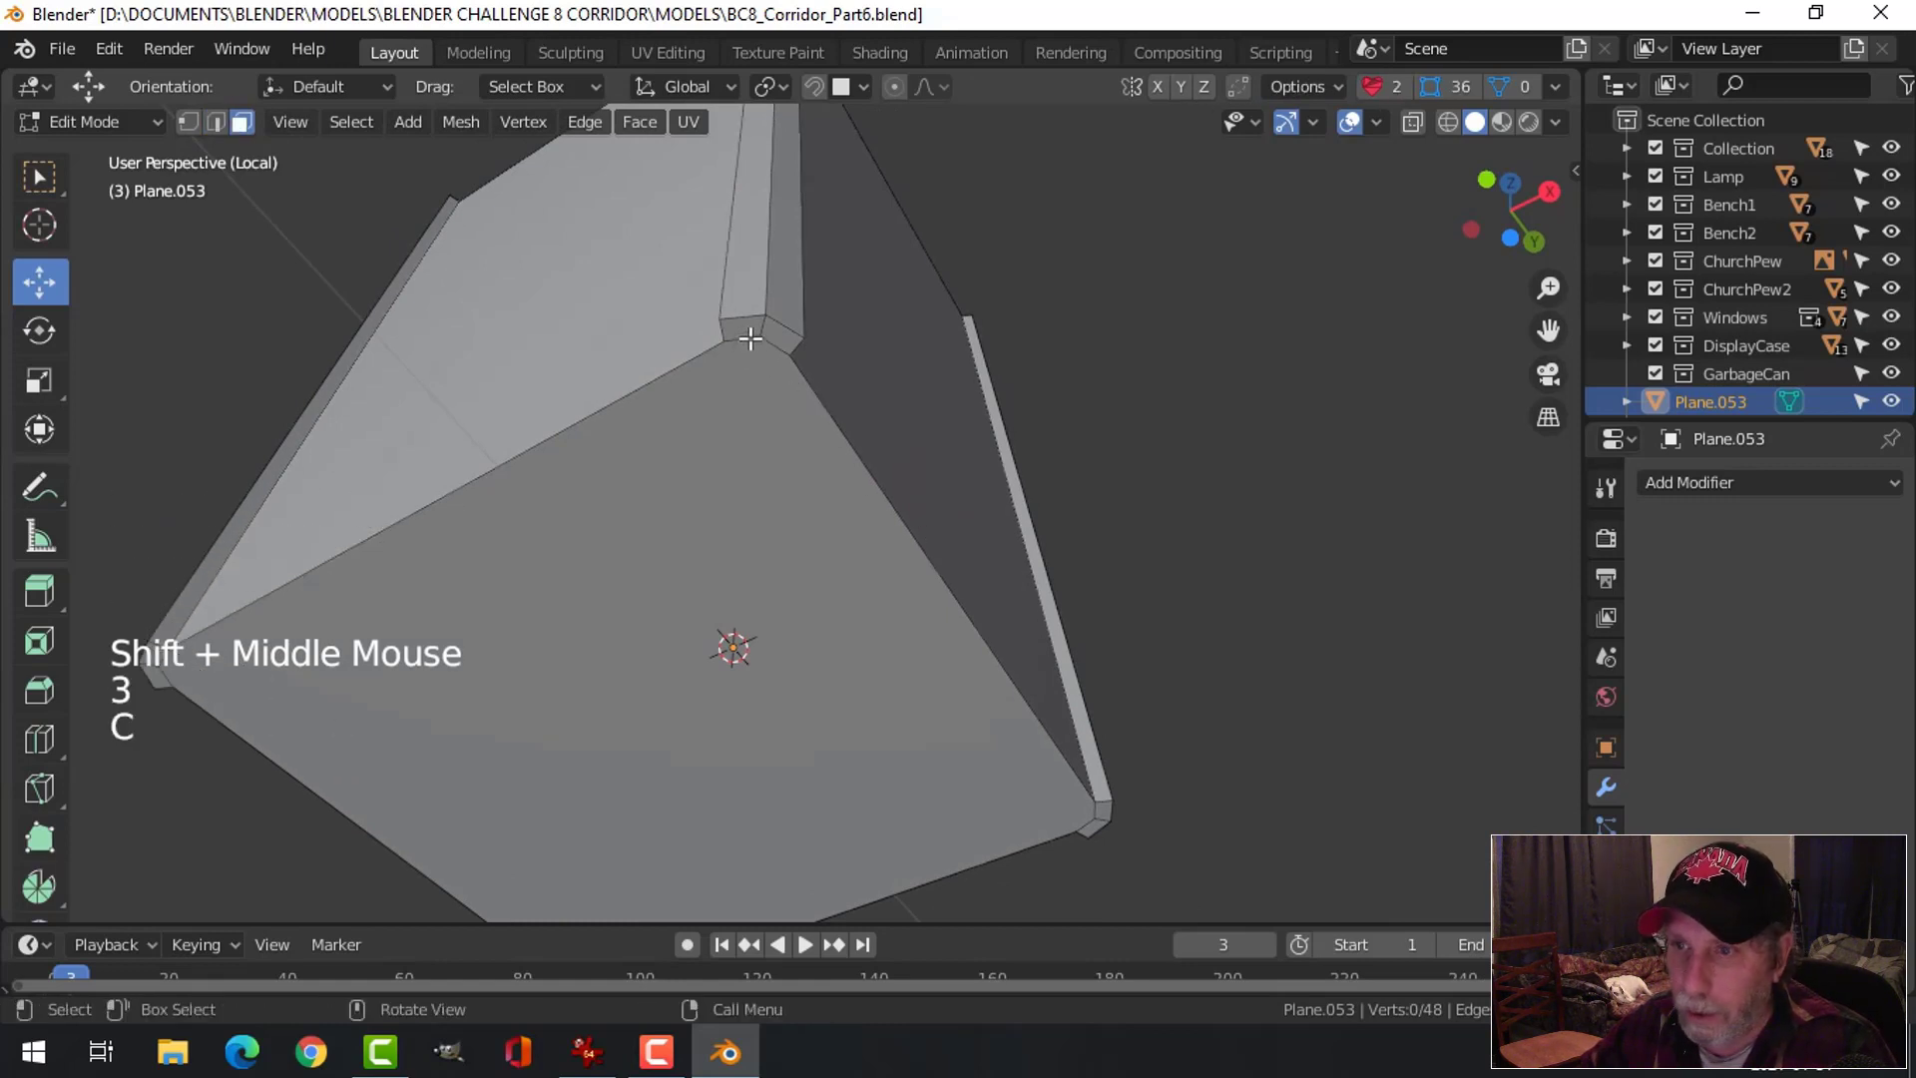
left_click(750, 337)
left_click(750, 338, "shift")
scroll(925, 589, "down", 3)
middle_click_drag(925, 589, 915, 543, "shift")
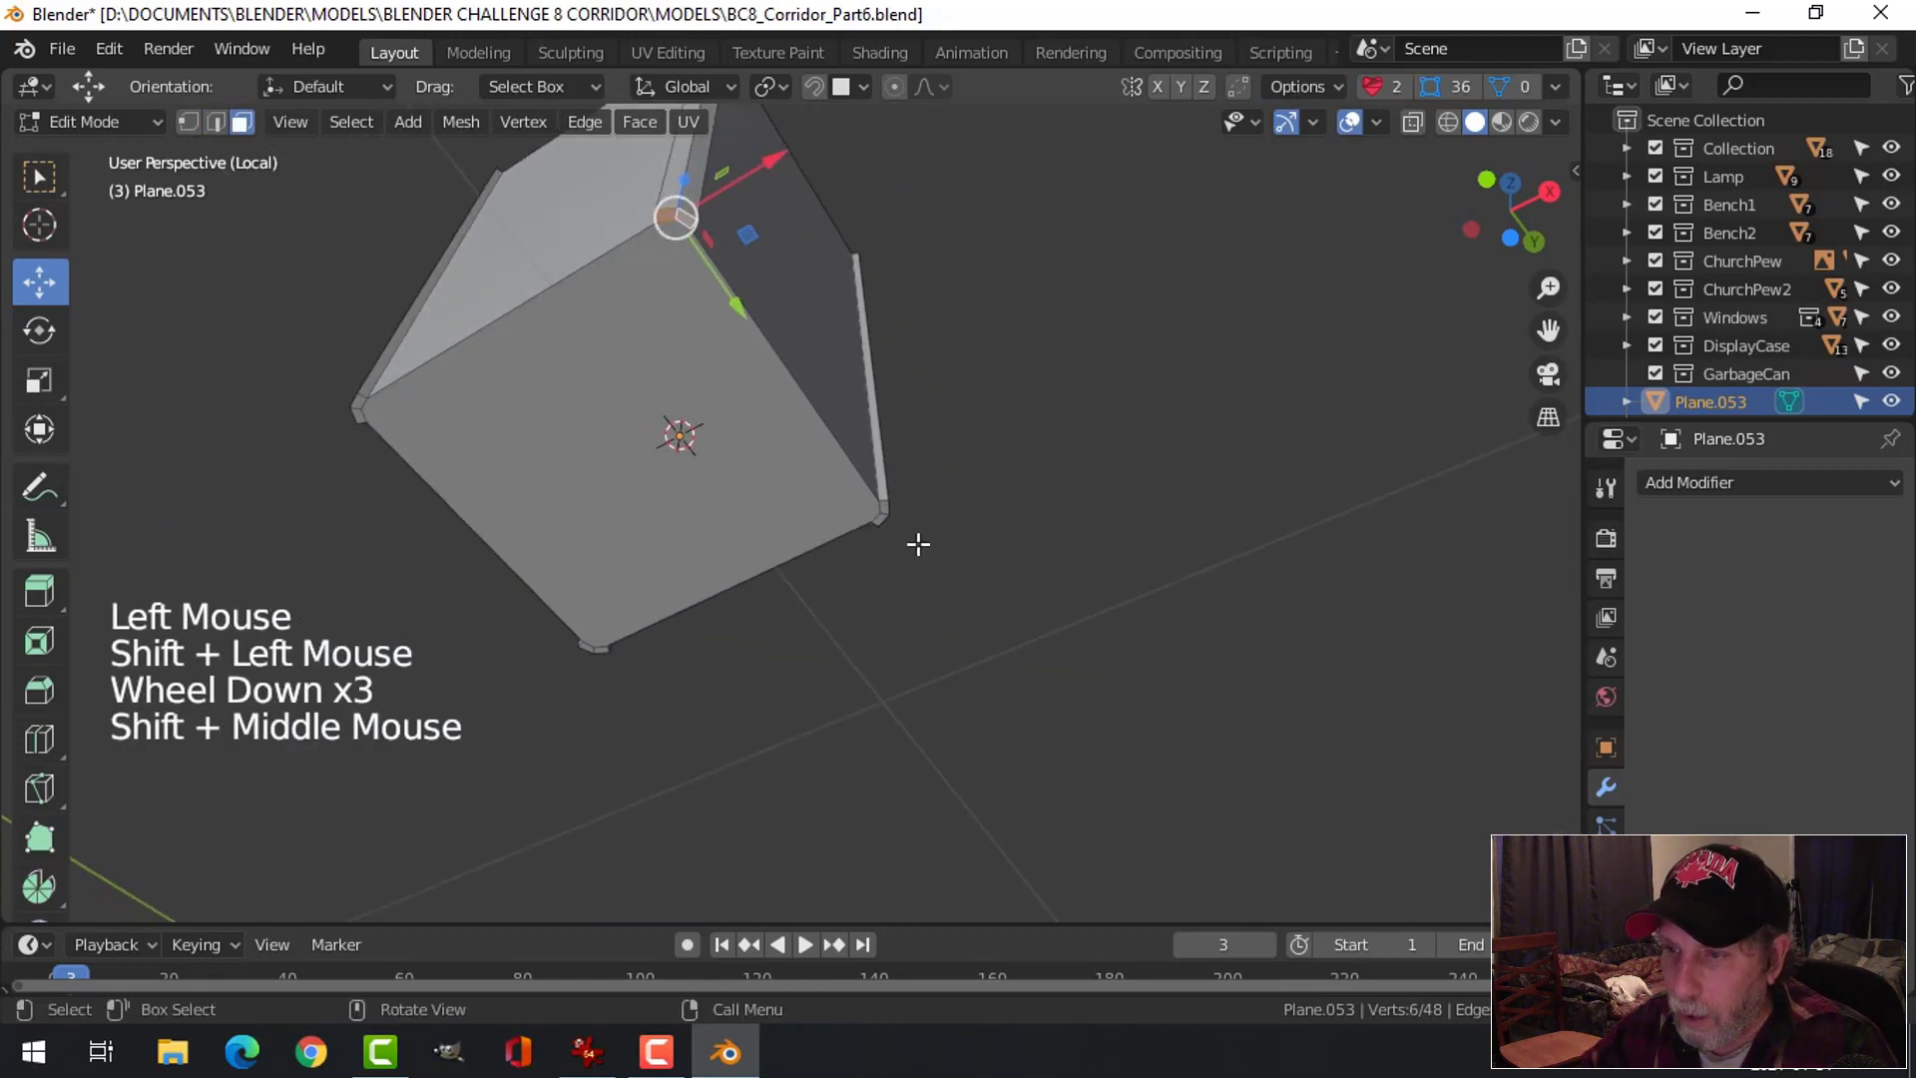
scroll(948, 517, "up", 3)
left_click(954, 508, "shift")
left_click(954, 508, "shift")
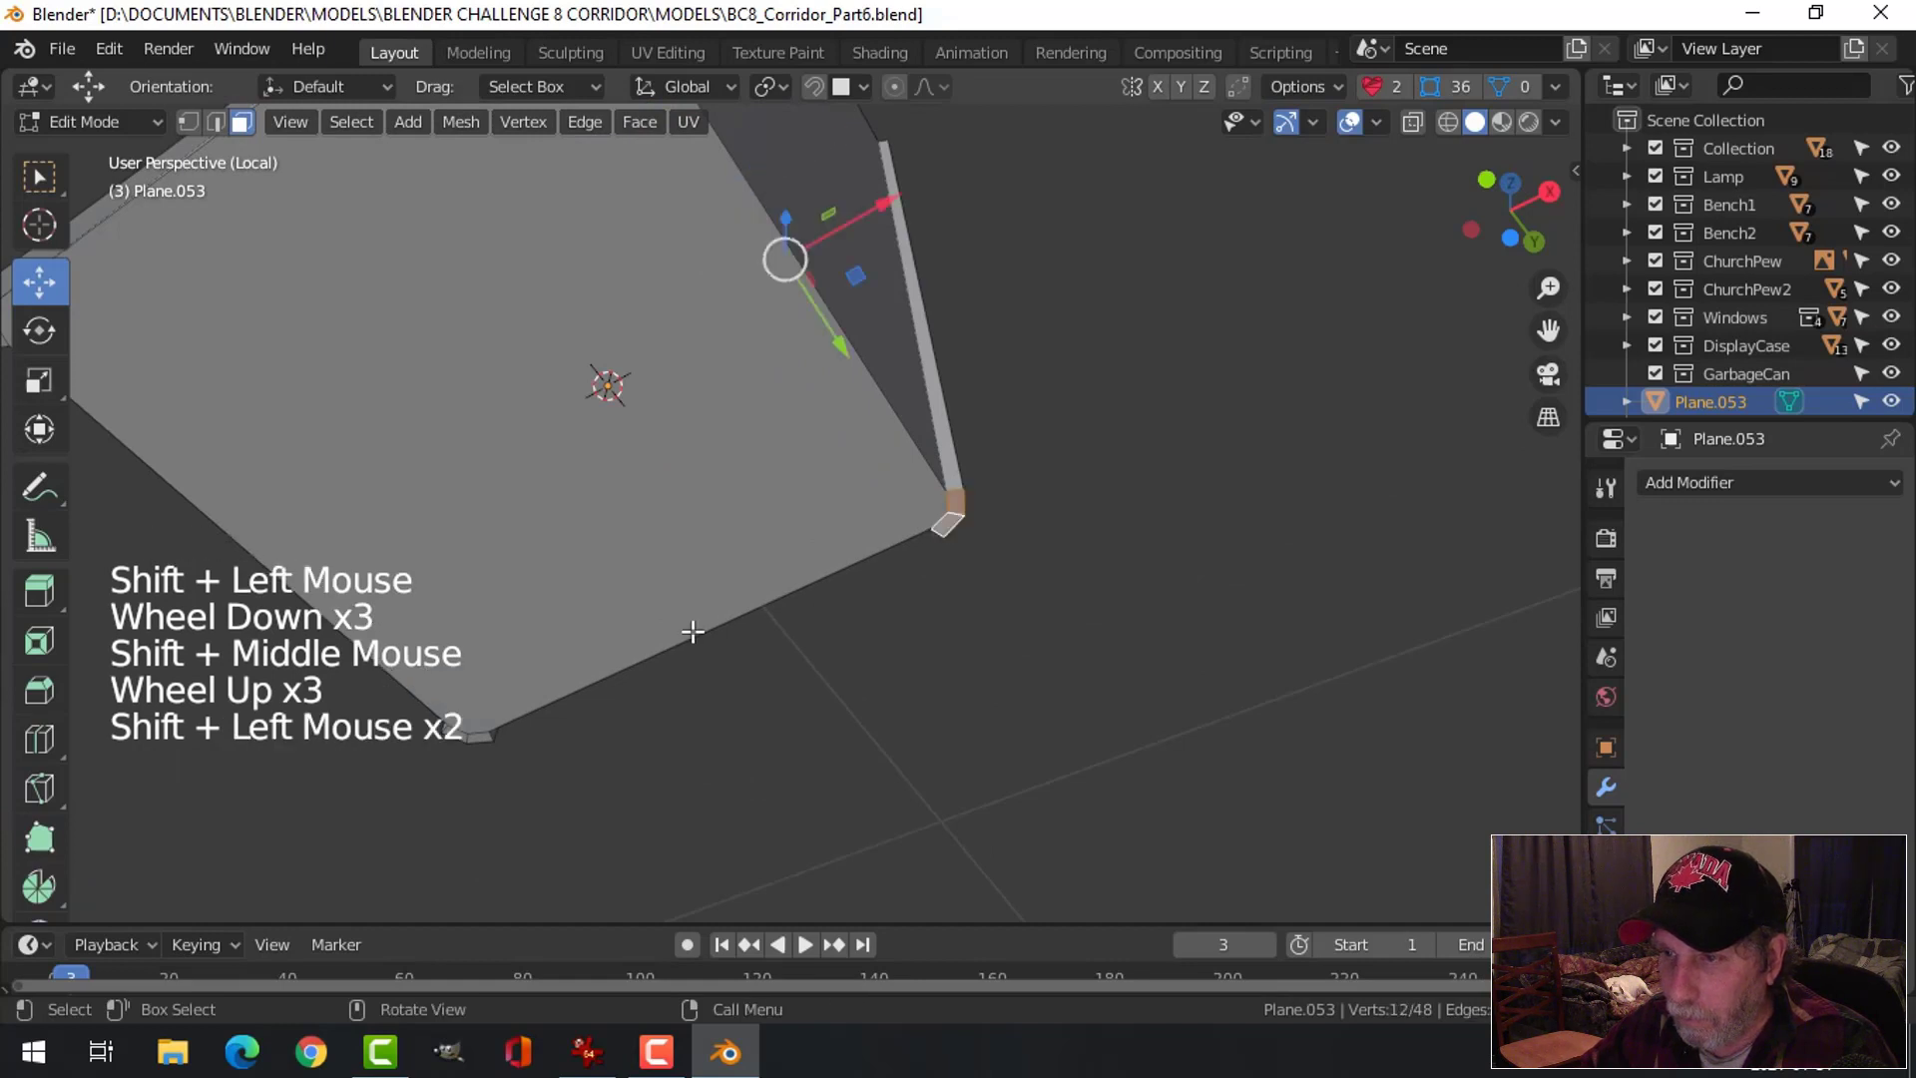
middle_click_drag(693, 632, 958, 505, "shift")
scroll(799, 645, "up", 1)
left_click(746, 632, "shift")
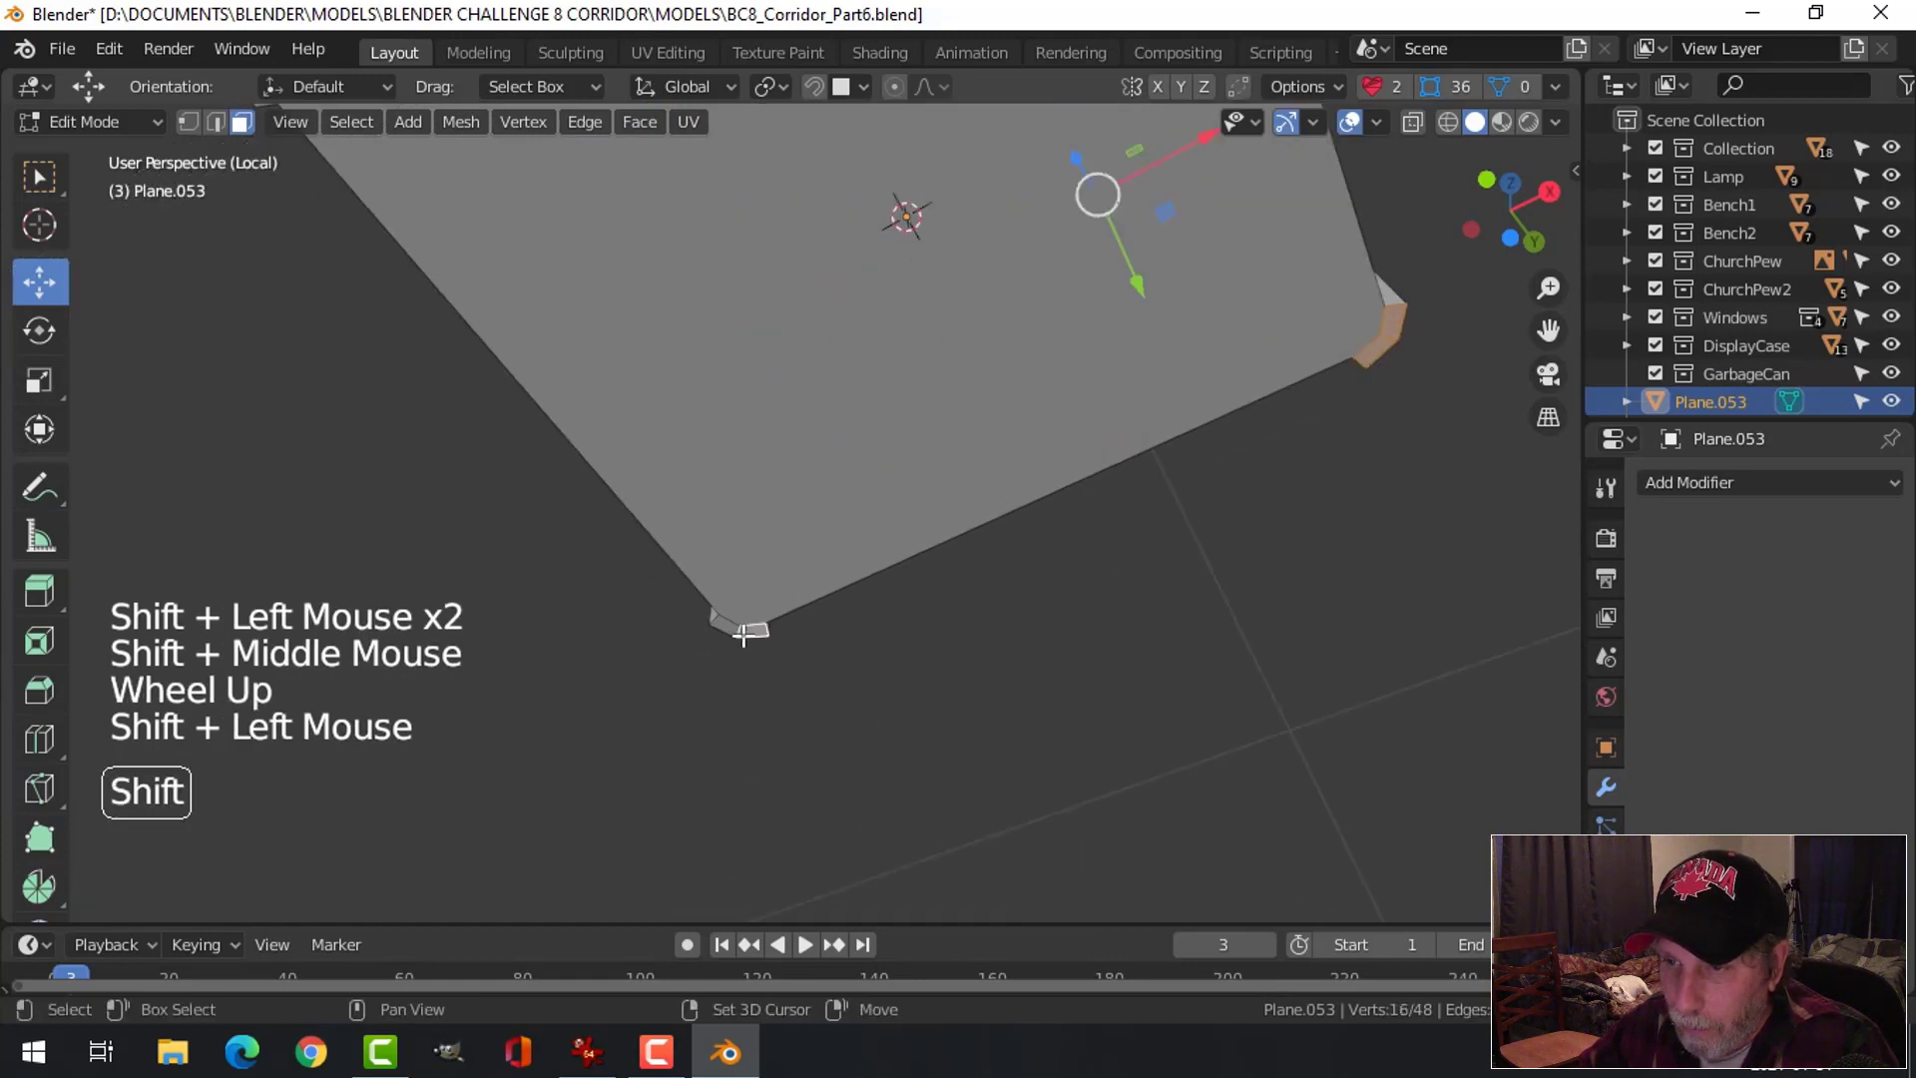
left_click(753, 631, "shift")
scroll(629, 329, "down", 1)
middle_click_drag(629, 330, 788, 552, "shift")
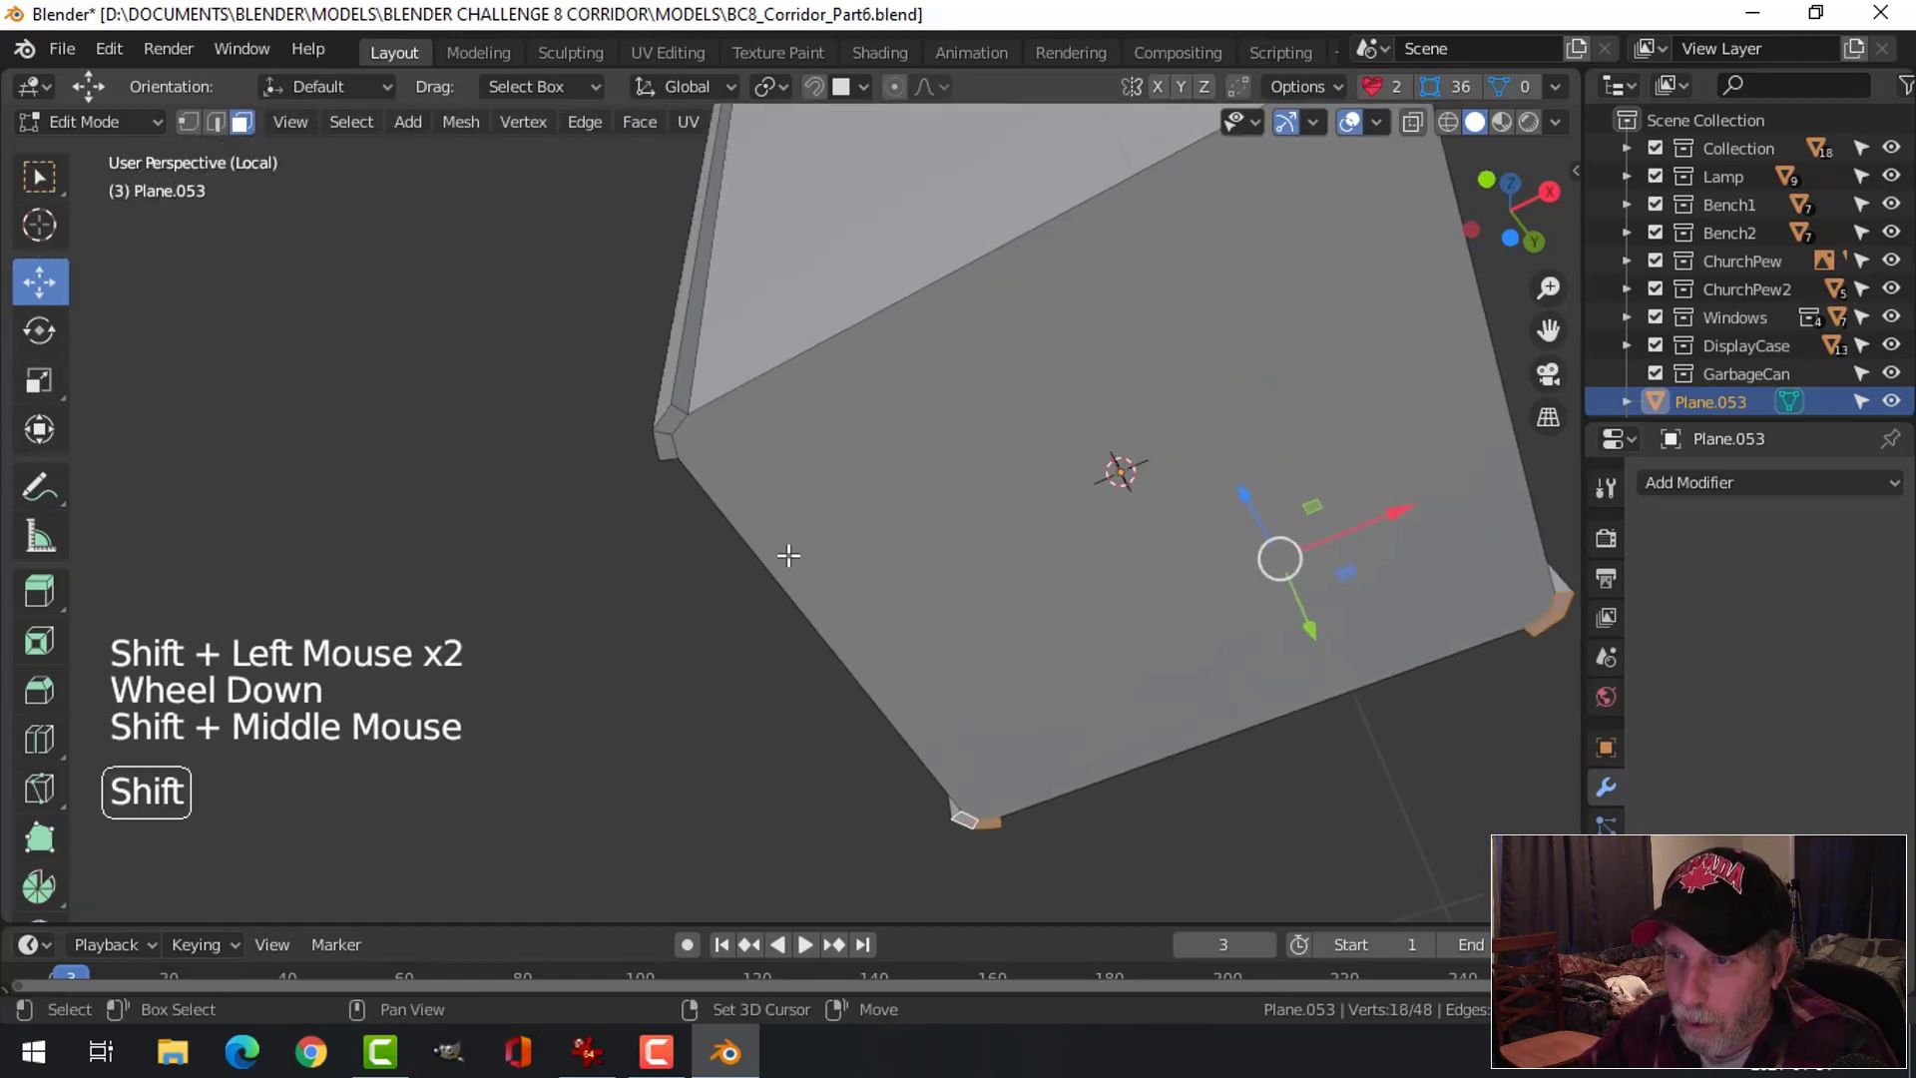
scroll(680, 464, "up", 2)
left_click(607, 367, "shift")
left_click(603, 394, "shift")
scroll(603, 399, "down", 2)
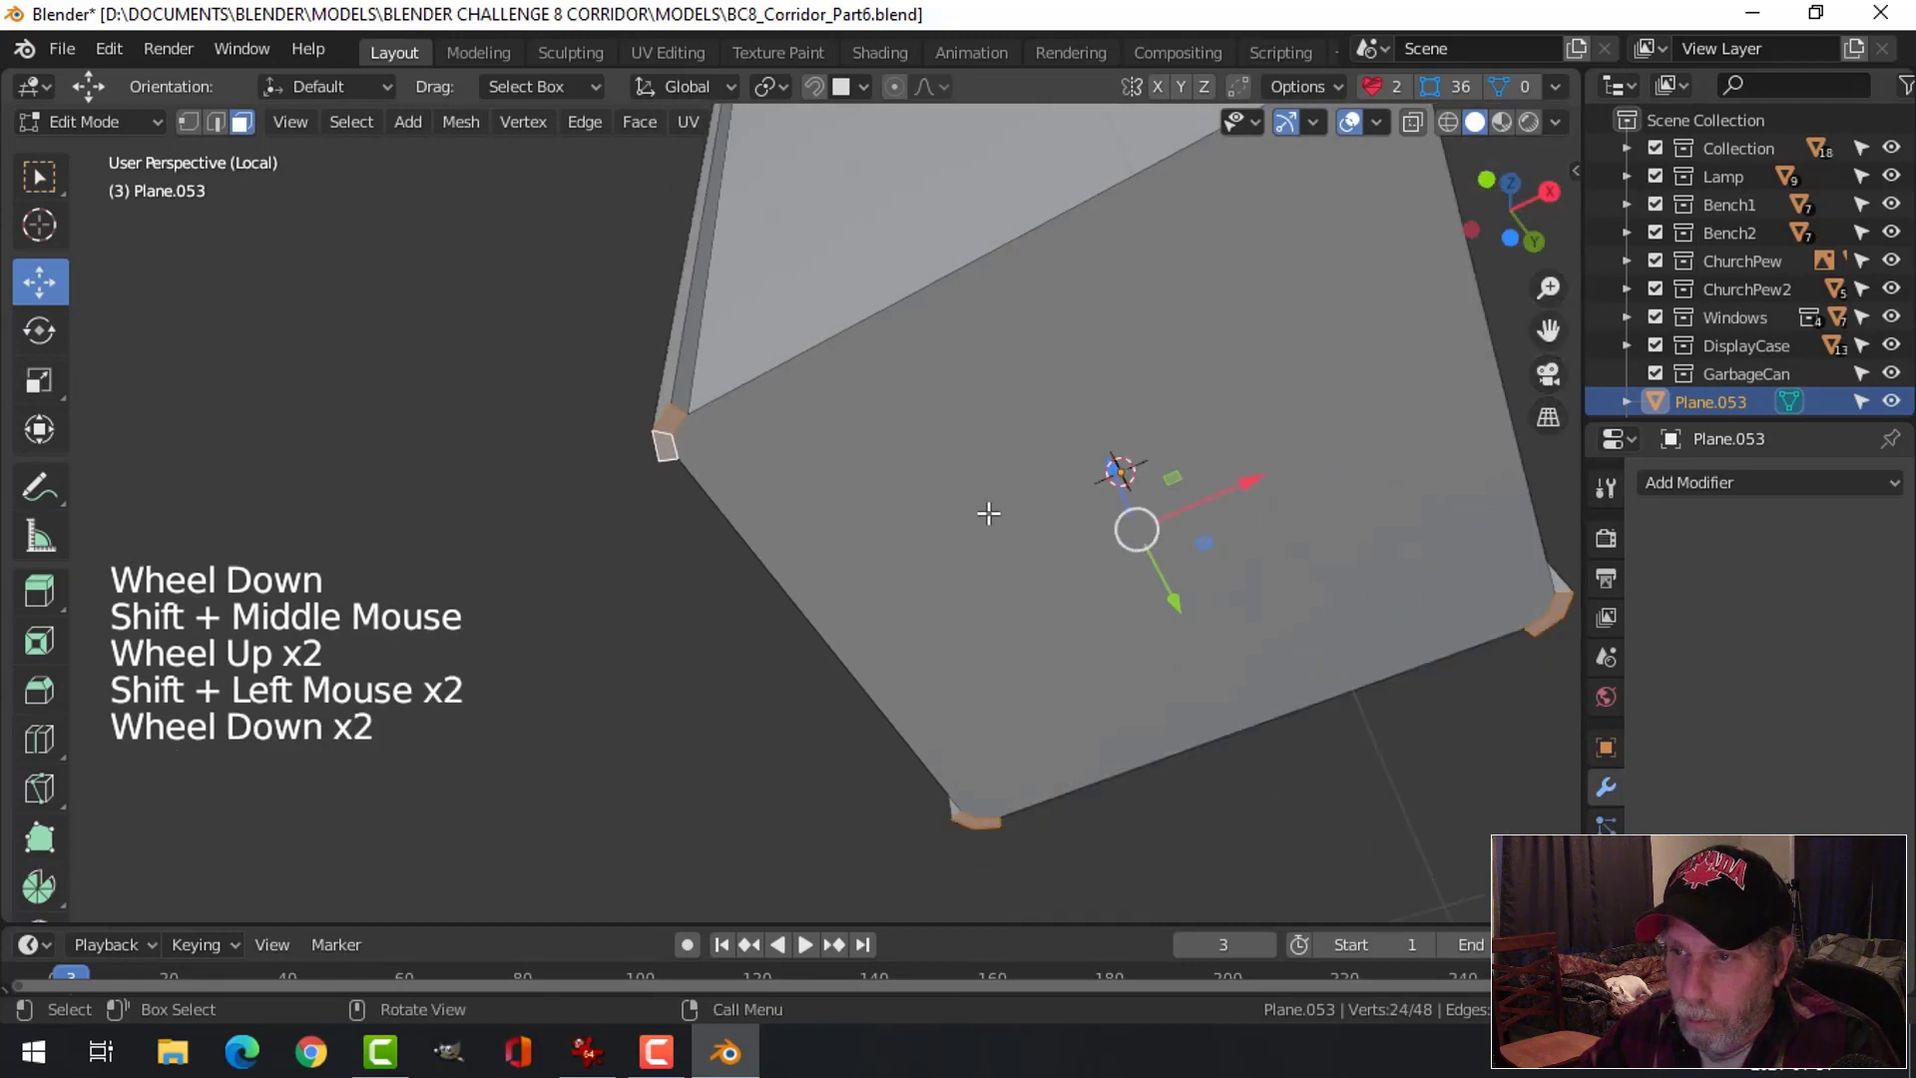
middle_click_drag(988, 512, 1057, 639)
middle_click_drag(1058, 639, 987, 606, "shift")
key("e")
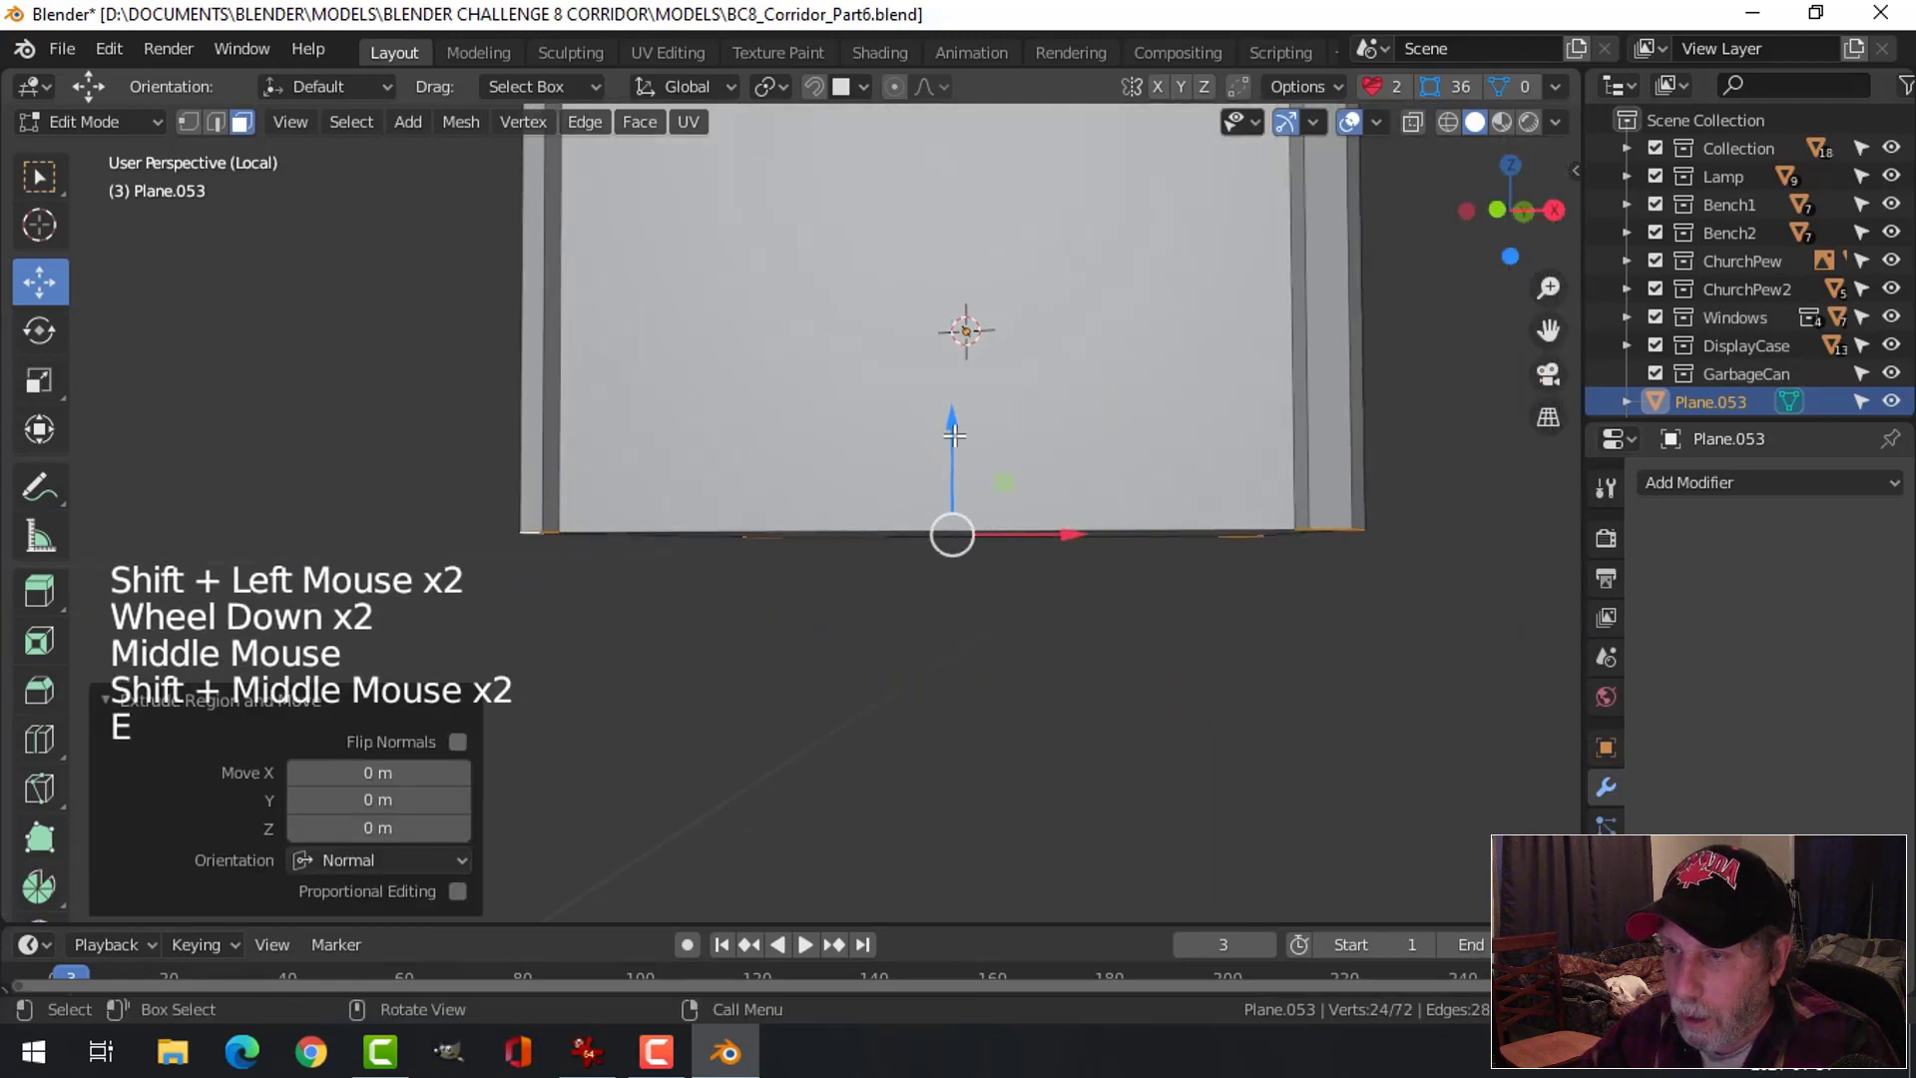
left_click_drag(945, 419, 950, 461)
key("Tab")
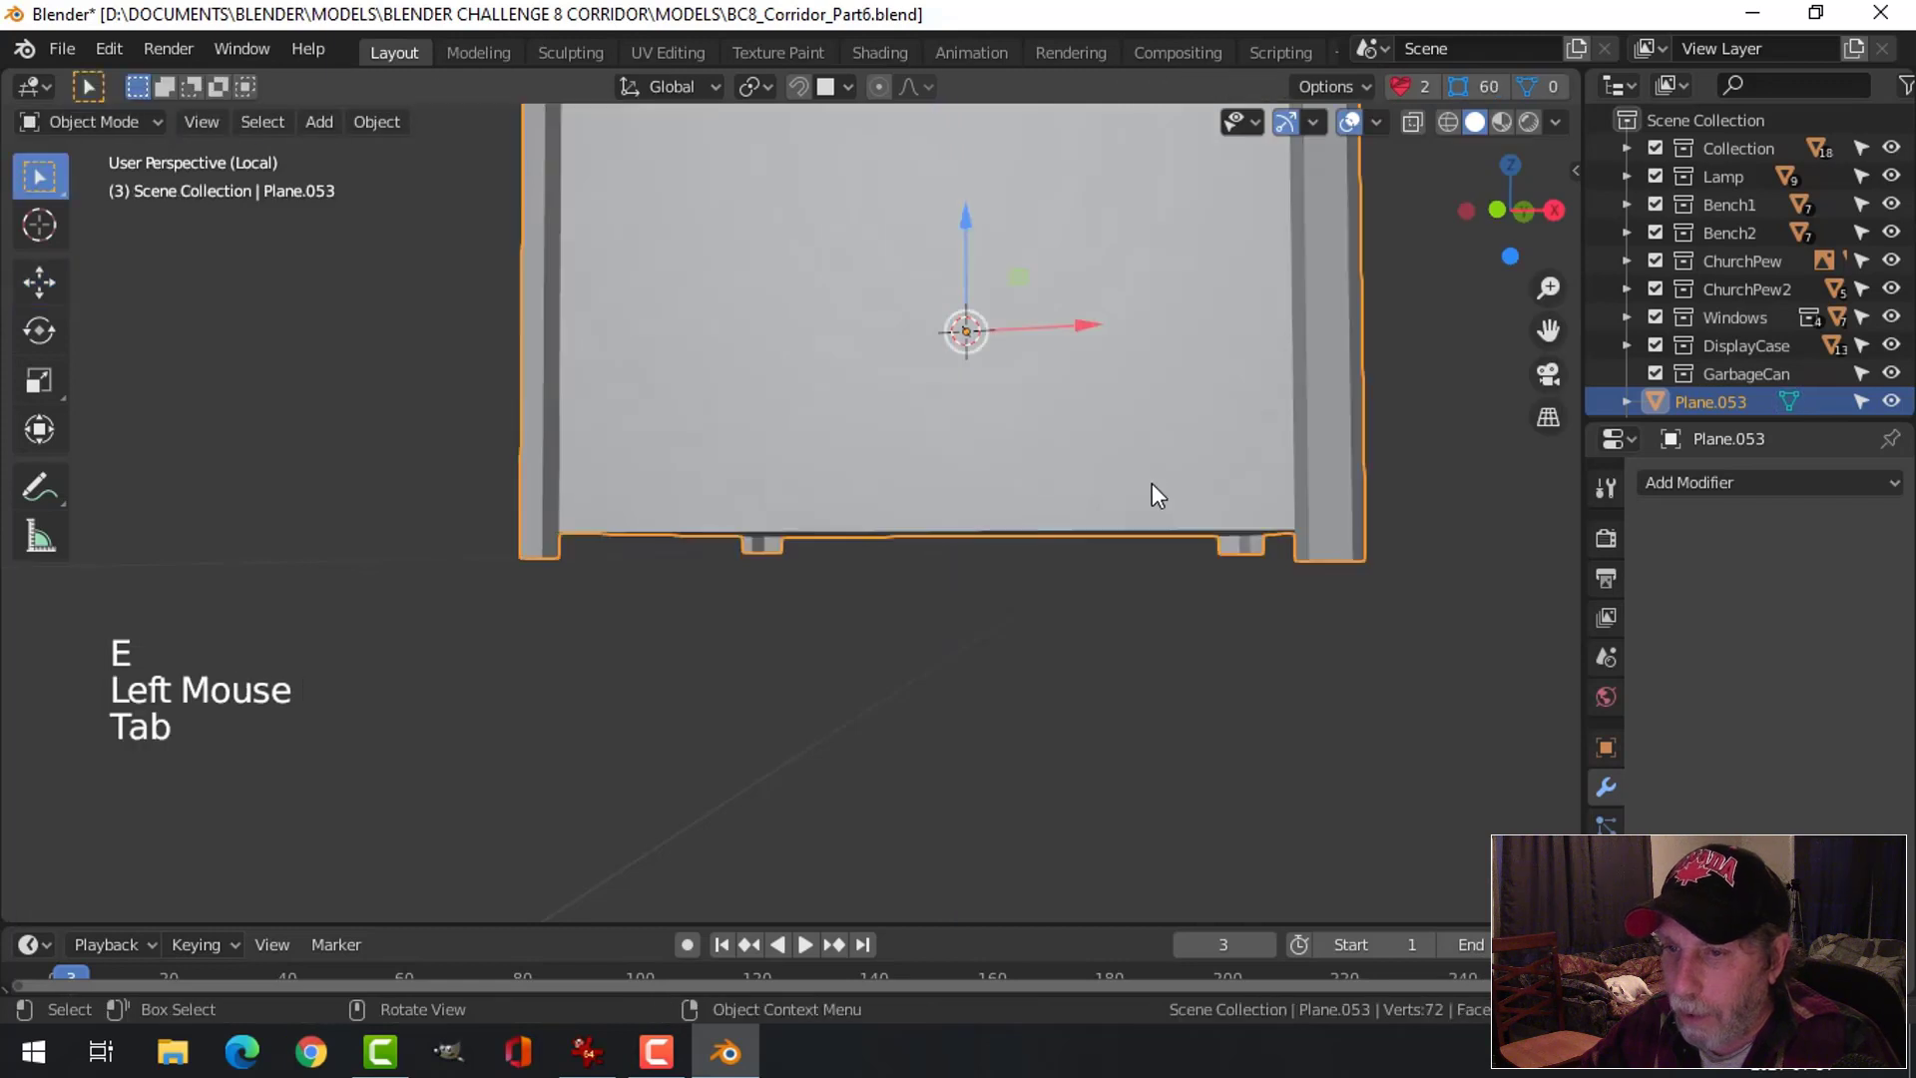
Open the box body's mesh for editing and inset its top face by about 0.008 m
scroll(1151, 483, "down", 3)
middle_click_drag(1151, 483, 928, 376, "shift")
key("alt+a")
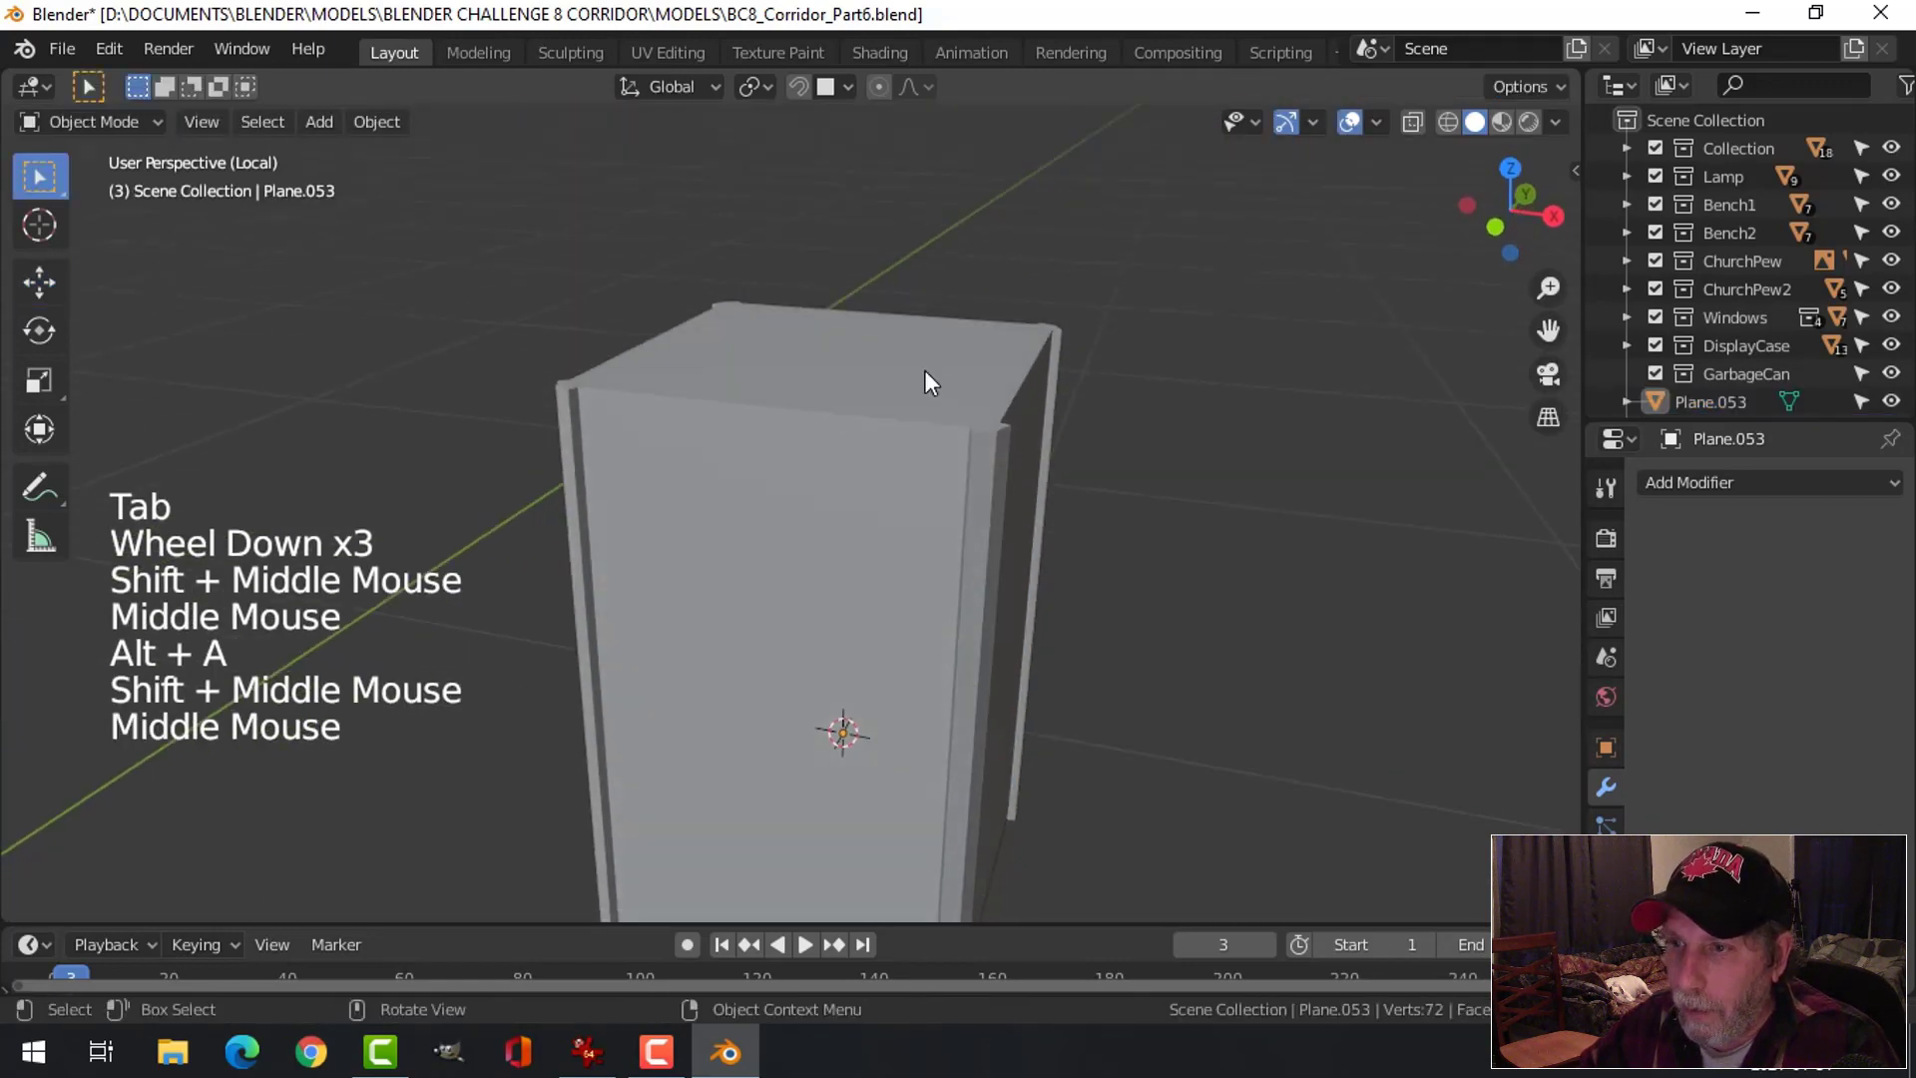
left_click(1047, 407)
key("Tab")
middle_click_drag(1048, 407, 1033, 481)
key("4")
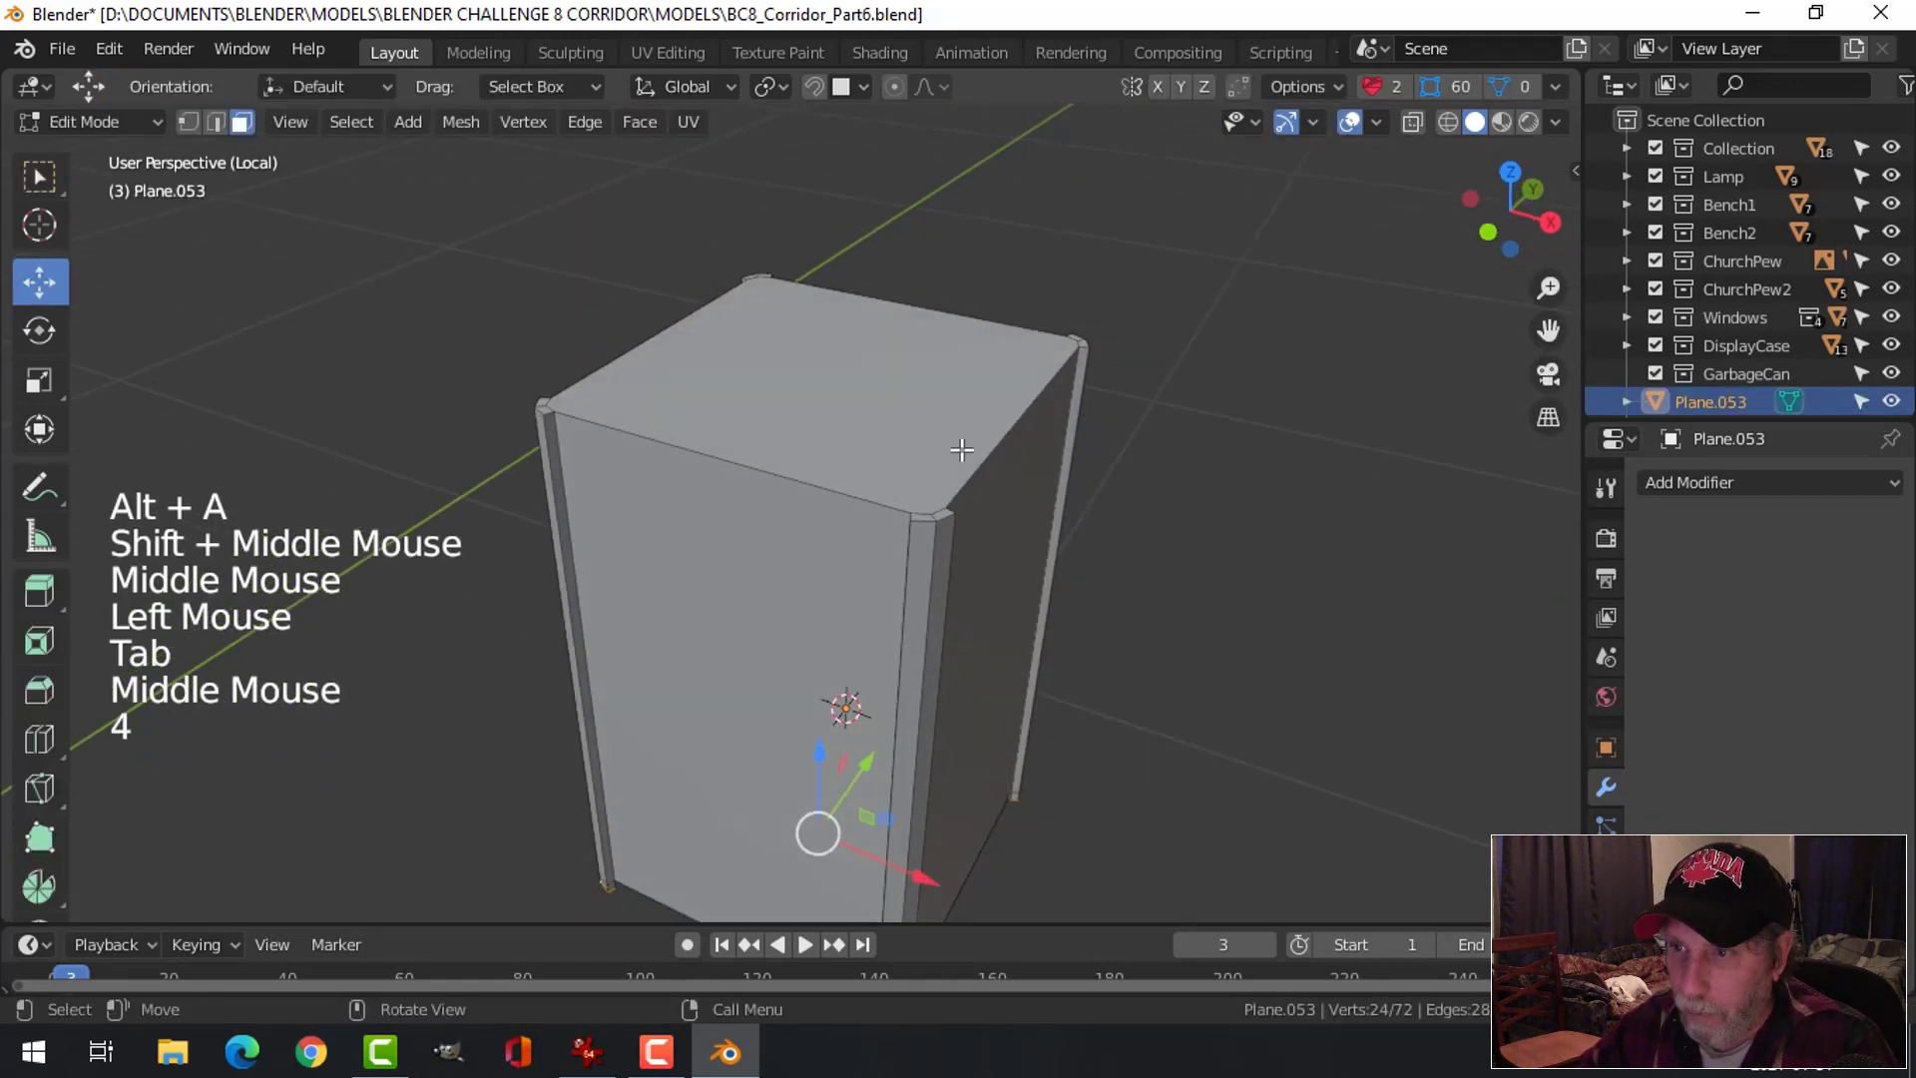
key("3")
left_click(1012, 422)
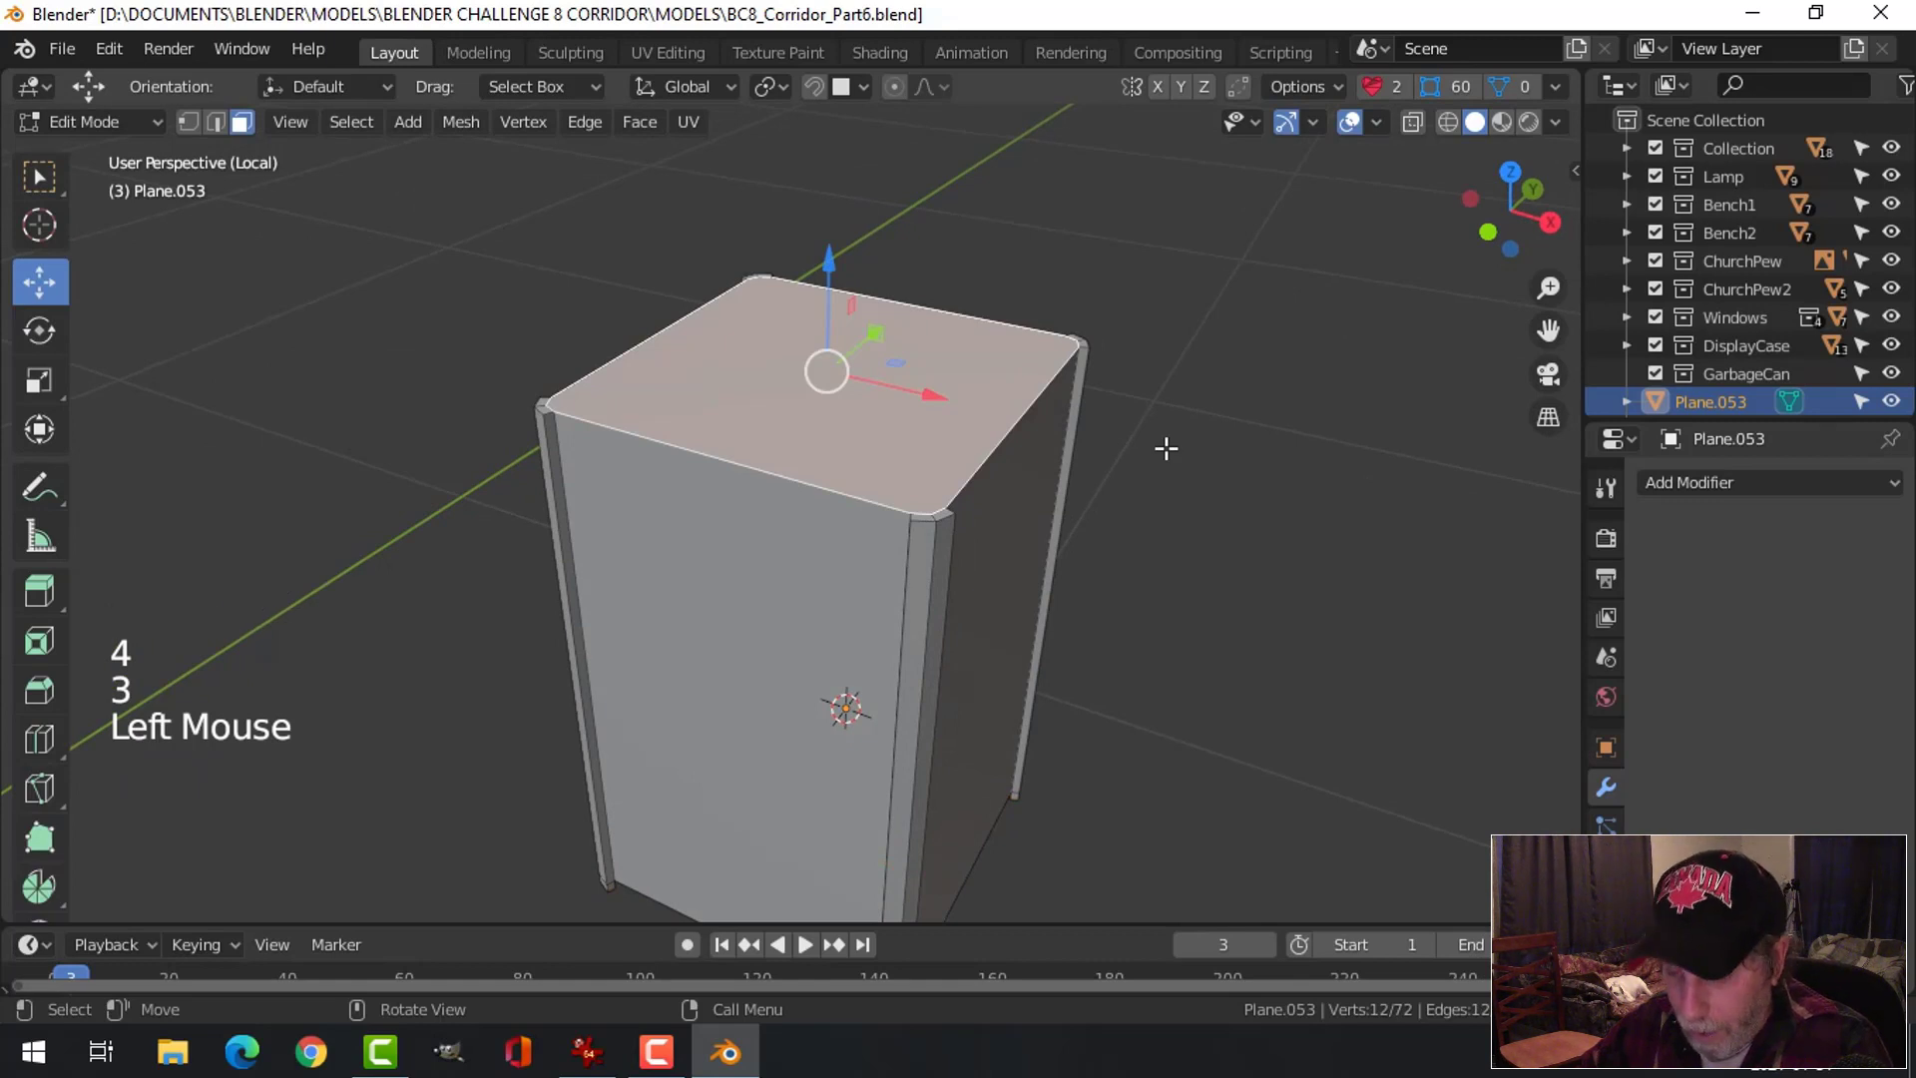
key("i")
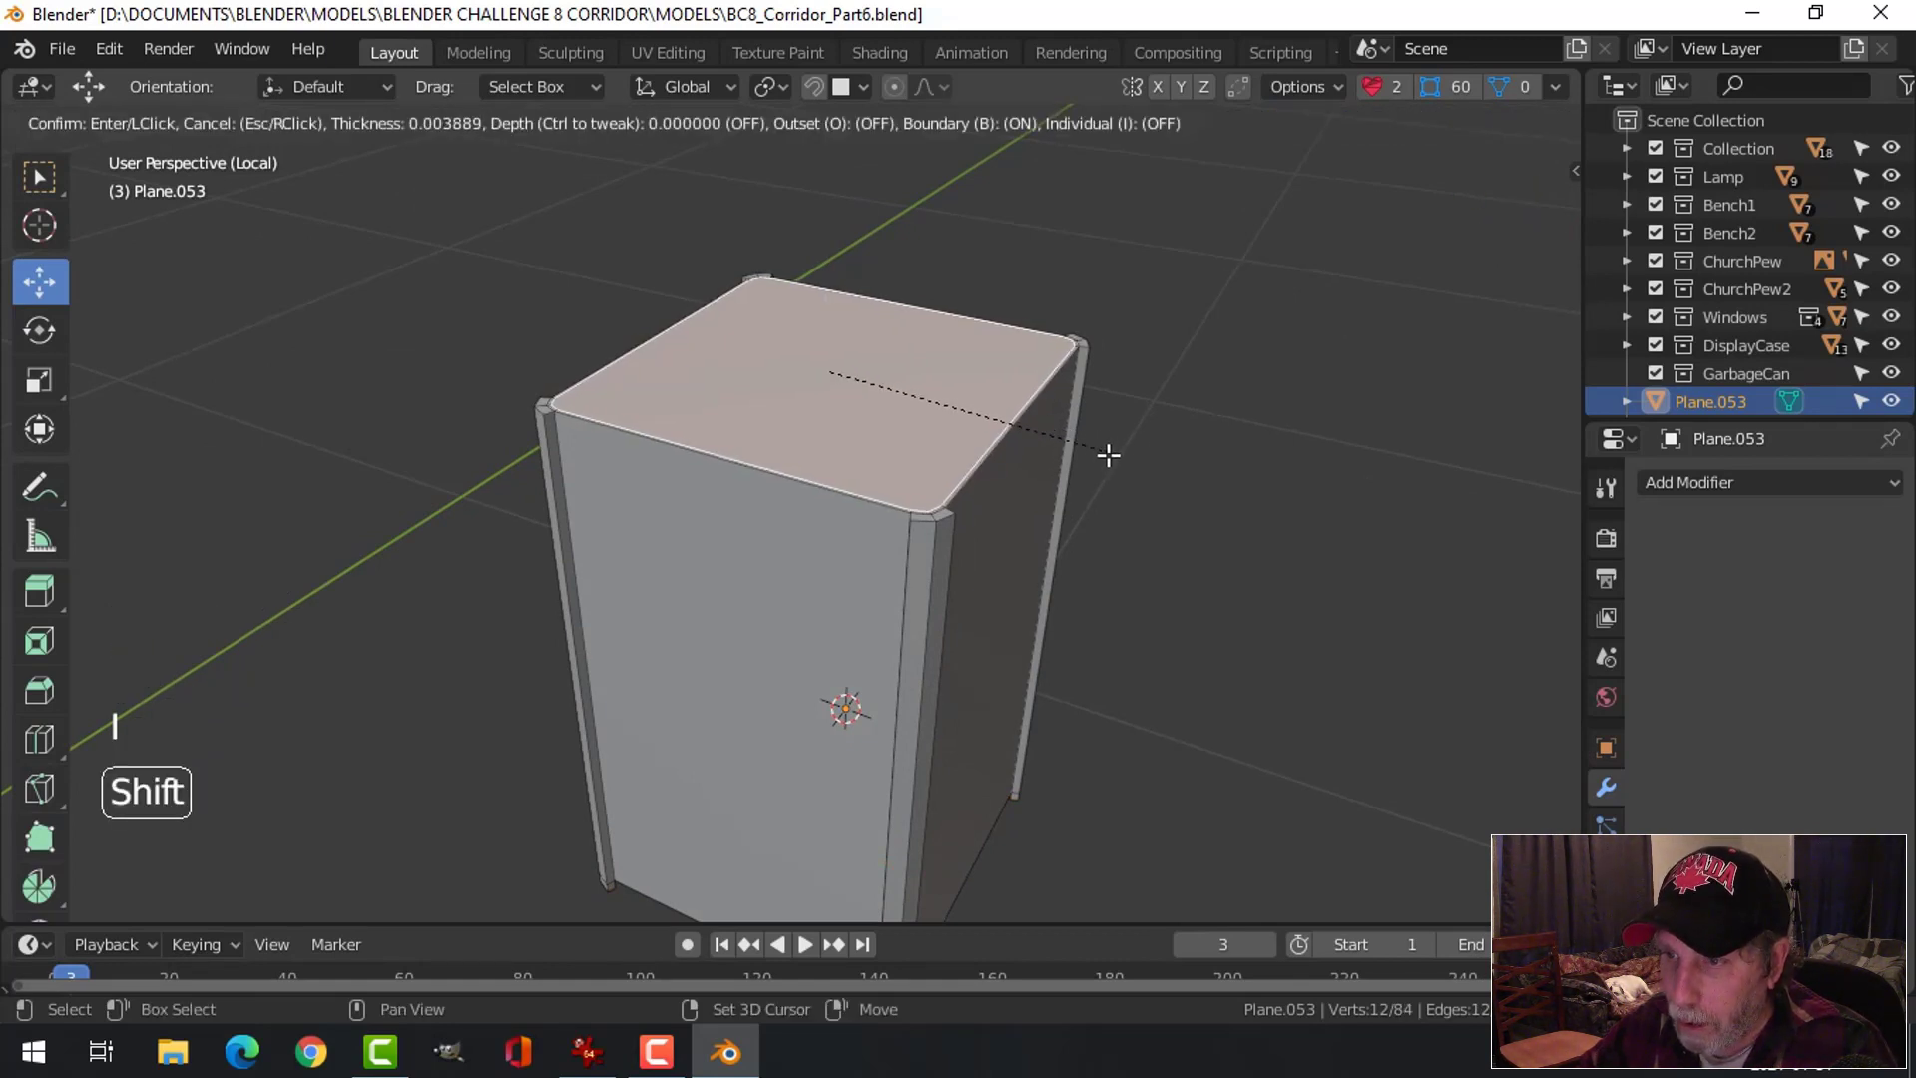
left_click(1073, 459)
middle_click_drag(1060, 492, 1018, 470)
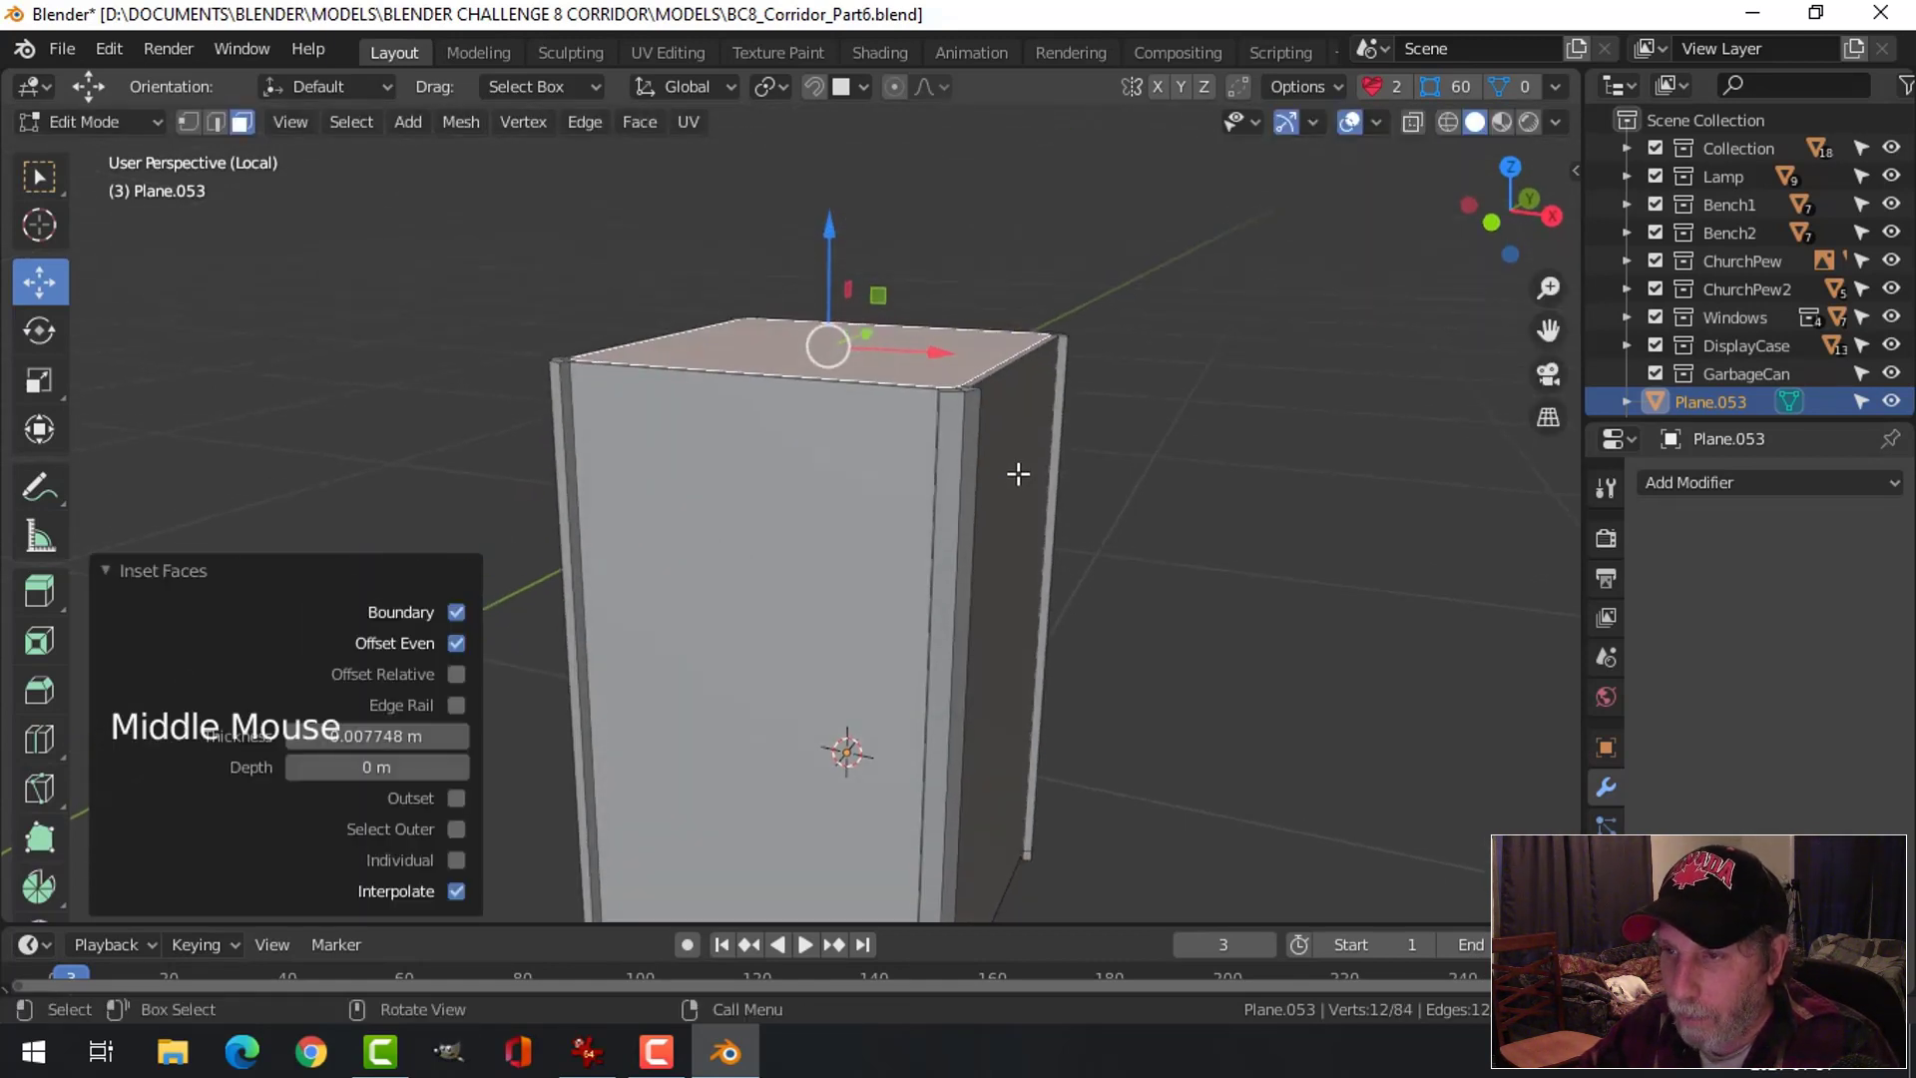
Extrude the inset top face down inside the box to just above its bottom, hollowing it out, and leave mesh editing
key("e")
left_click_drag(828, 231, 829, 526)
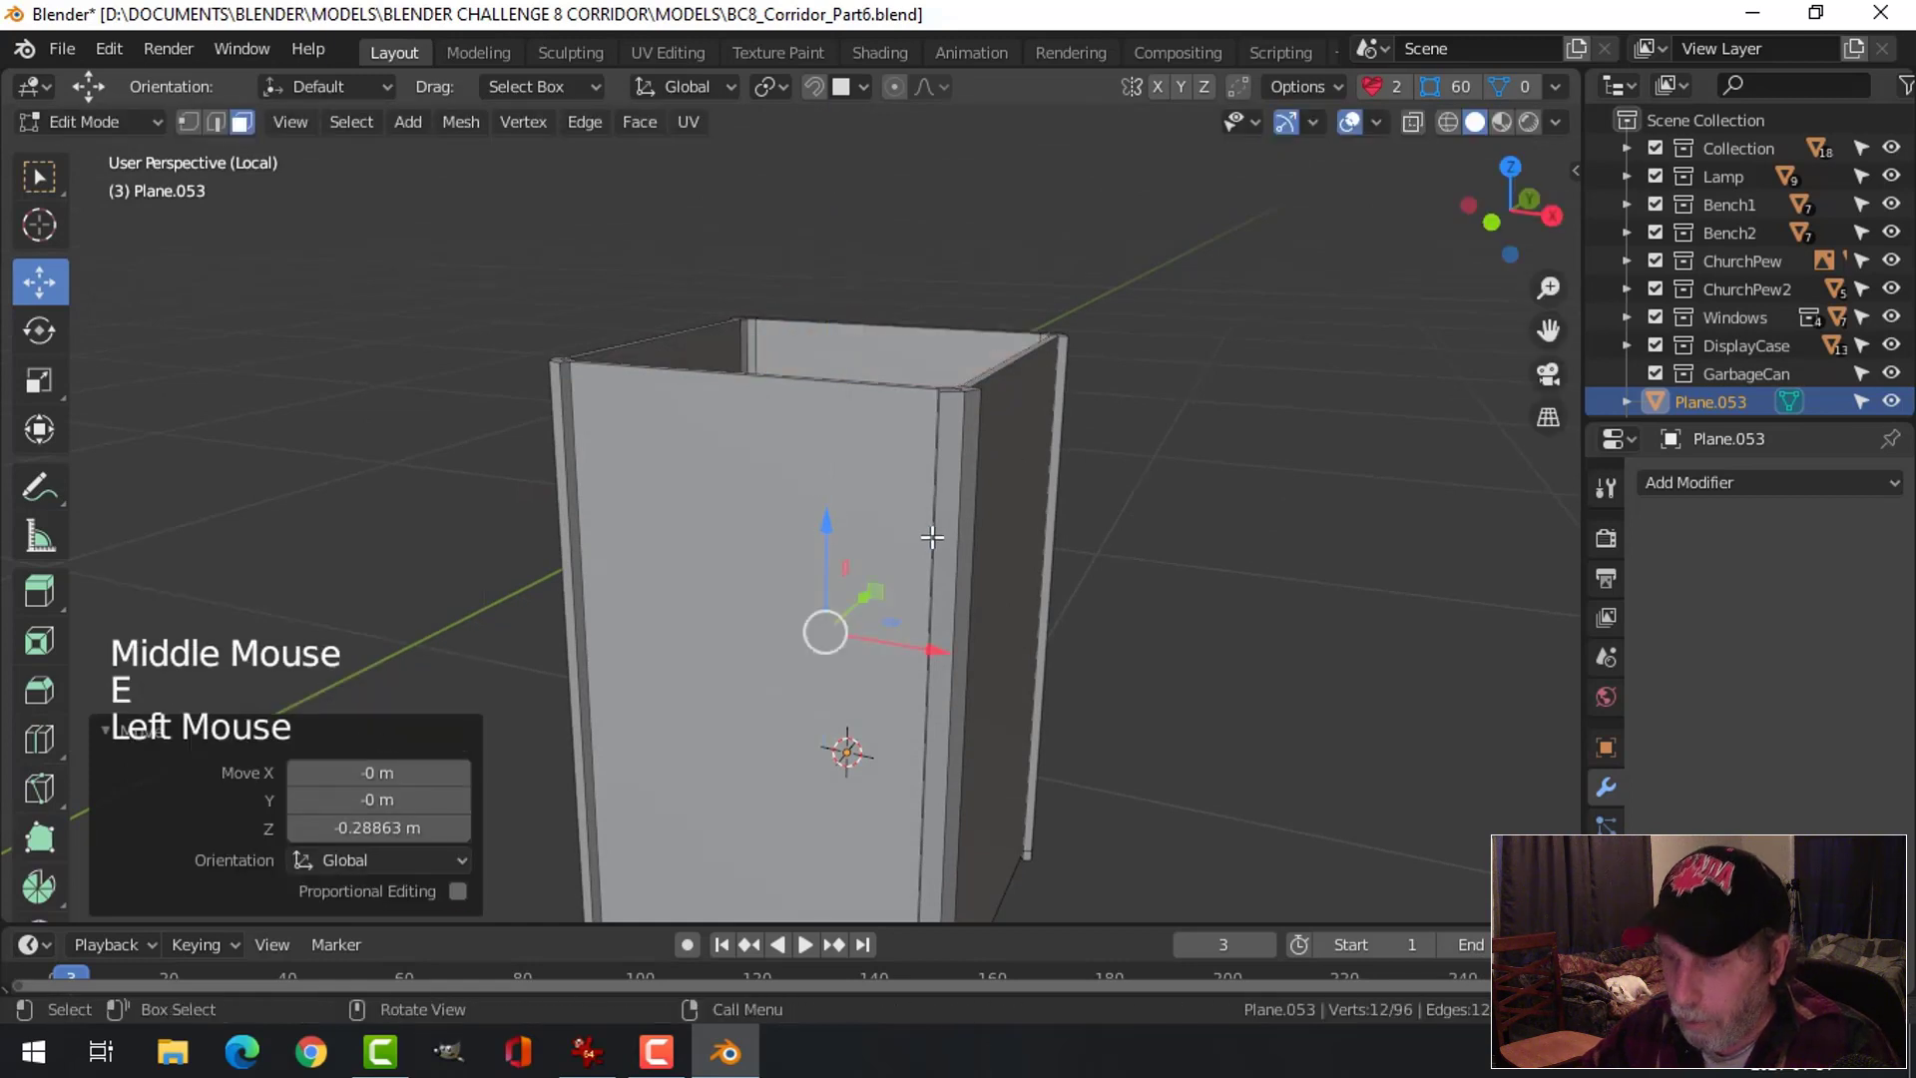
key("KP_1")
key("z")
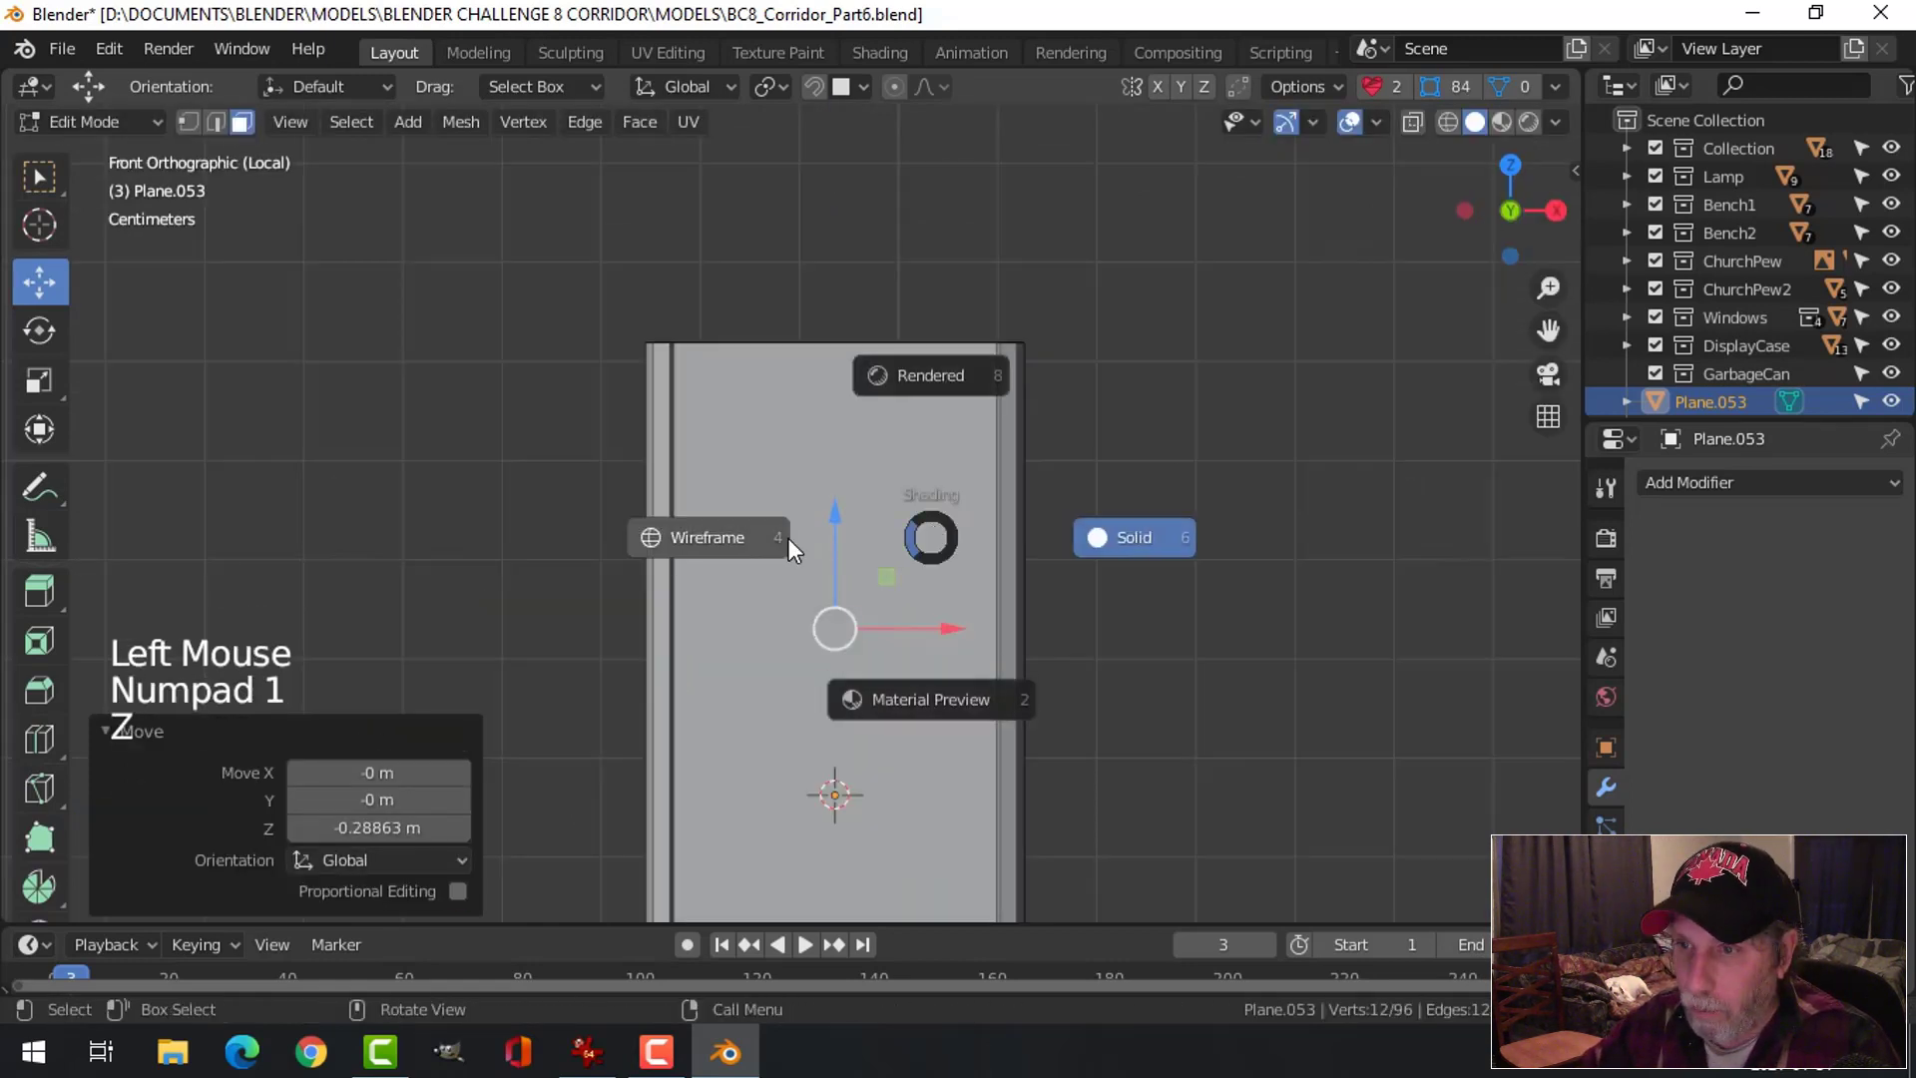
scroll(848, 543, "down", 2)
middle_click_drag(859, 543, 871, 454, "shift")
left_click_drag(846, 412, 842, 597)
key("alt+a")
key("z")
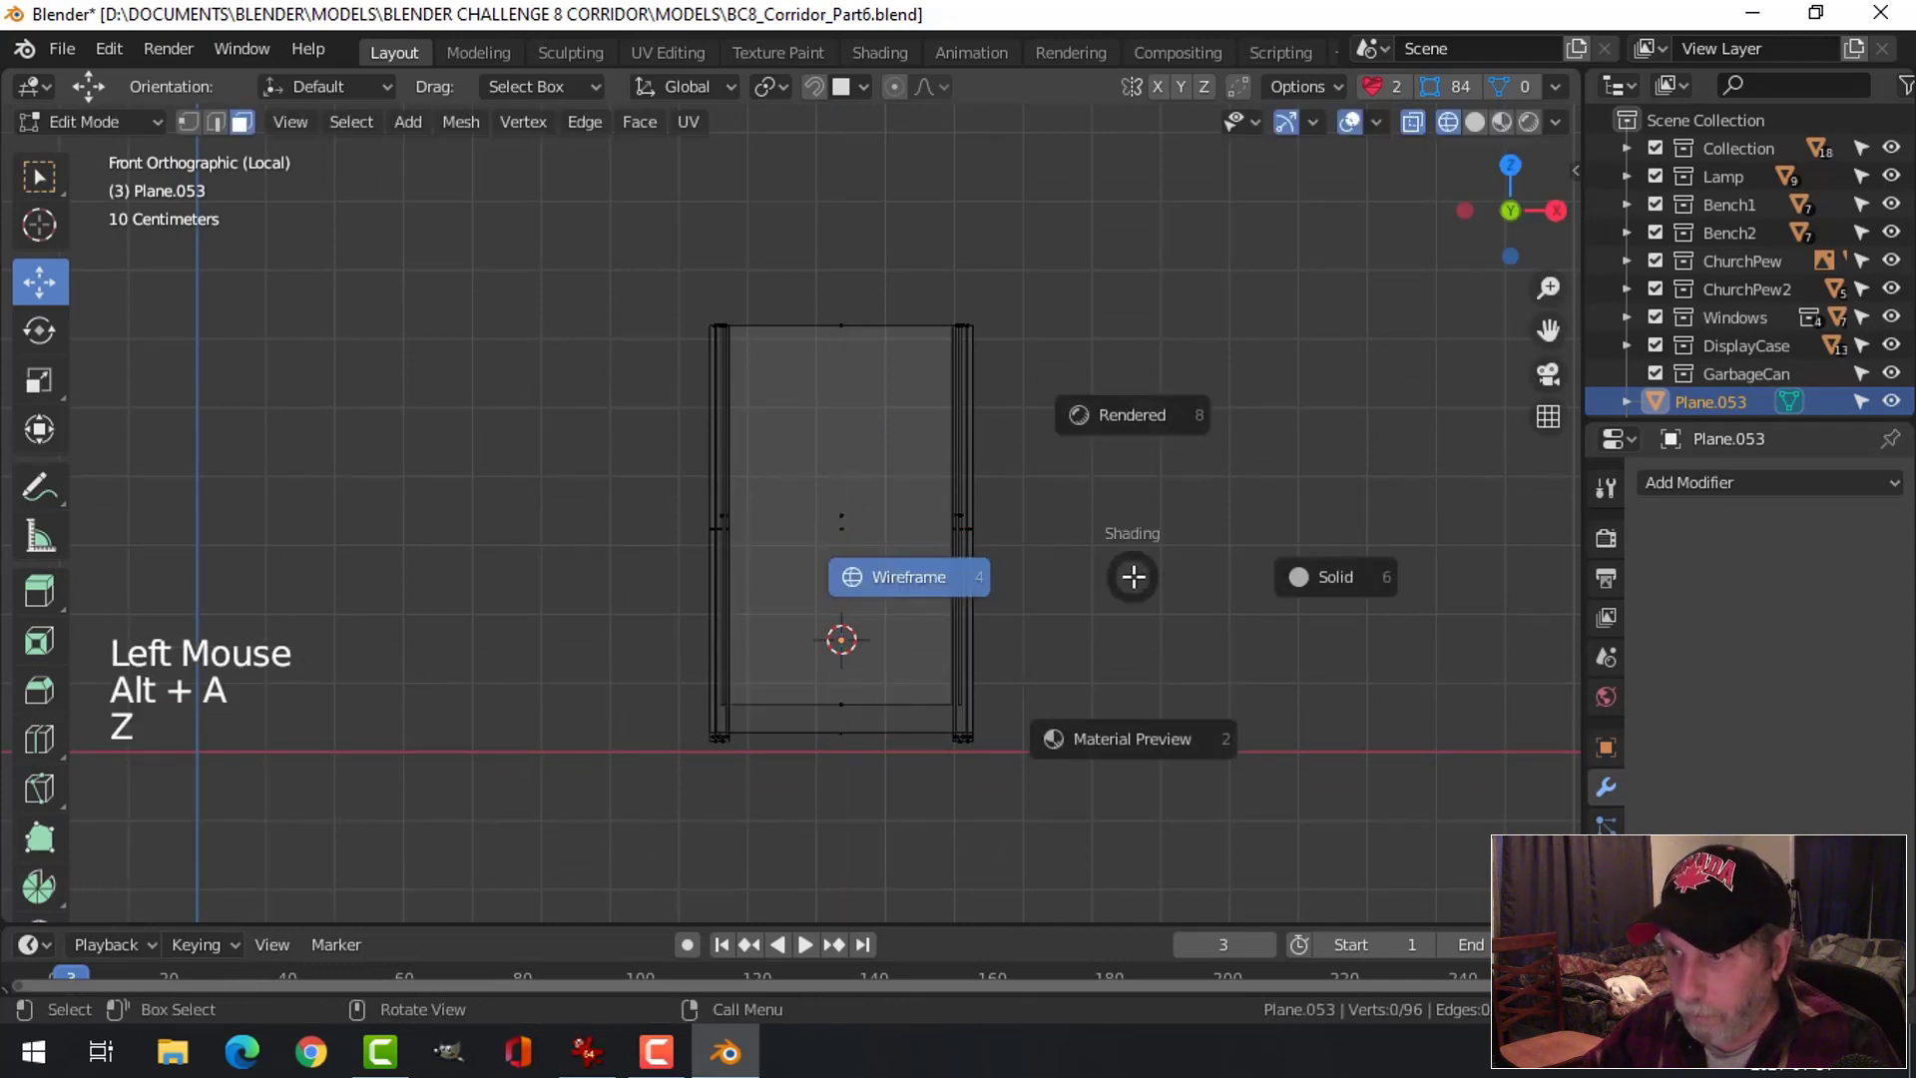
mouse_move(1231, 496)
middle_mouse_down()
mouse_move(1095, 585)
mouse_move(1026, 501)
mouse_move(888, 537)
middle_mouse_up()
key("Tab")
scroll(1084, 559, "up", 2)
key("alt+a")
scroll(1026, 501, "down", 3)
Add a Bevel modifier to the box body with 3 segments and a 0.01 m offset
left_click(881, 535)
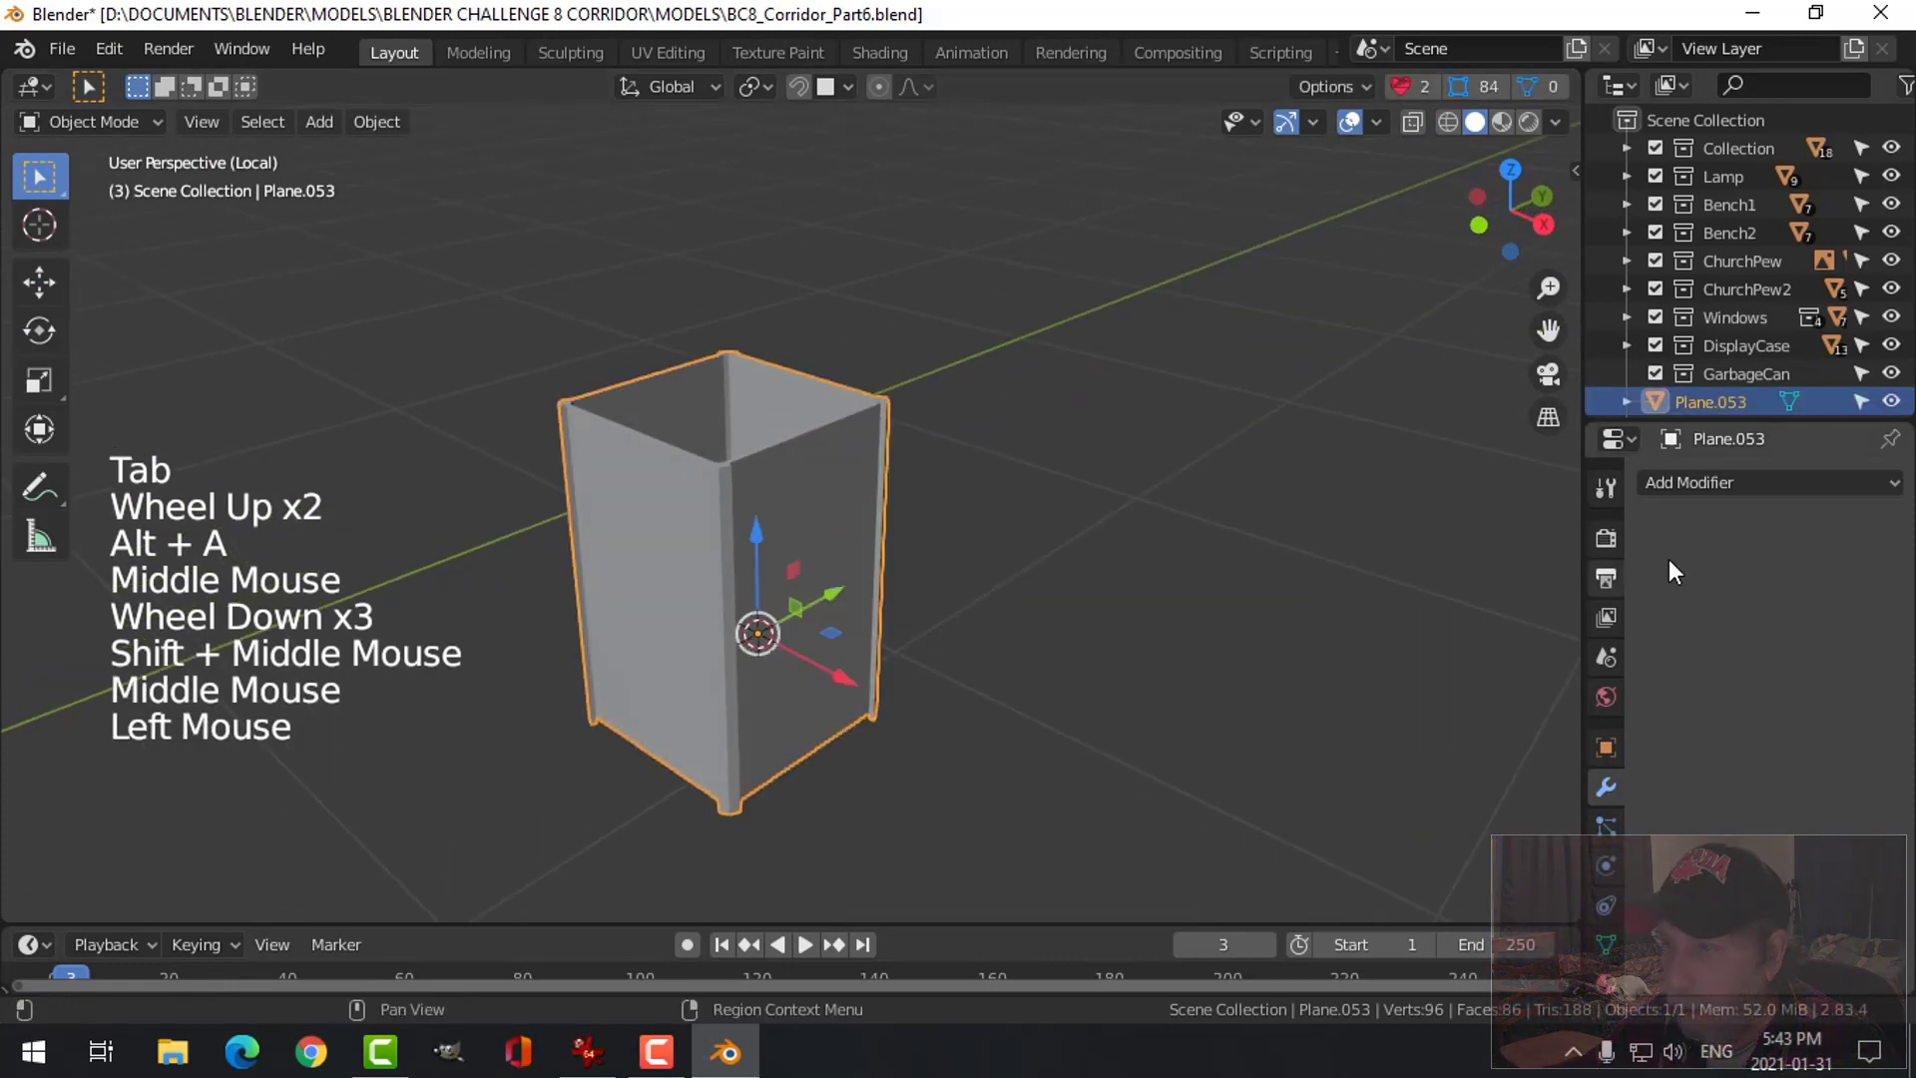
left_click(1680, 482)
left_click(1339, 577)
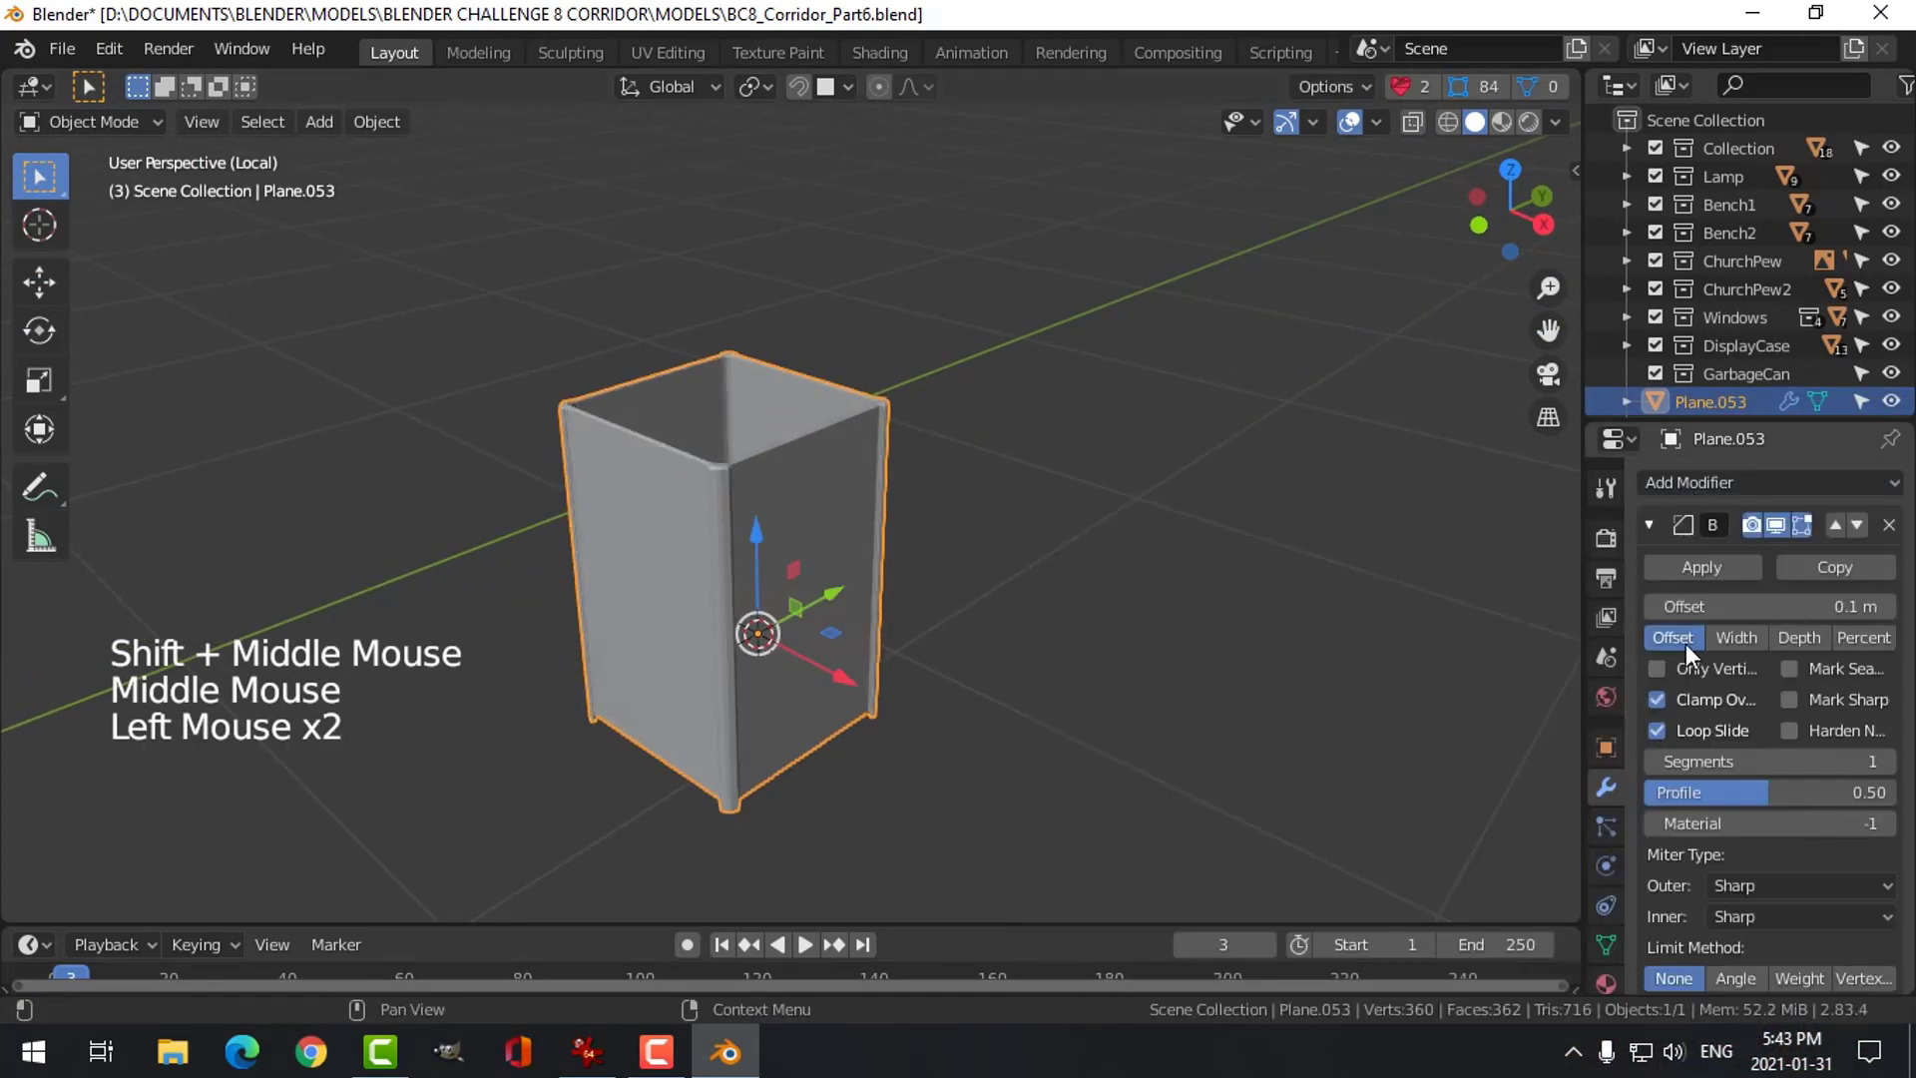
scroll(1882, 612, "up", 1)
left_click(1885, 763)
left_click(1885, 763)
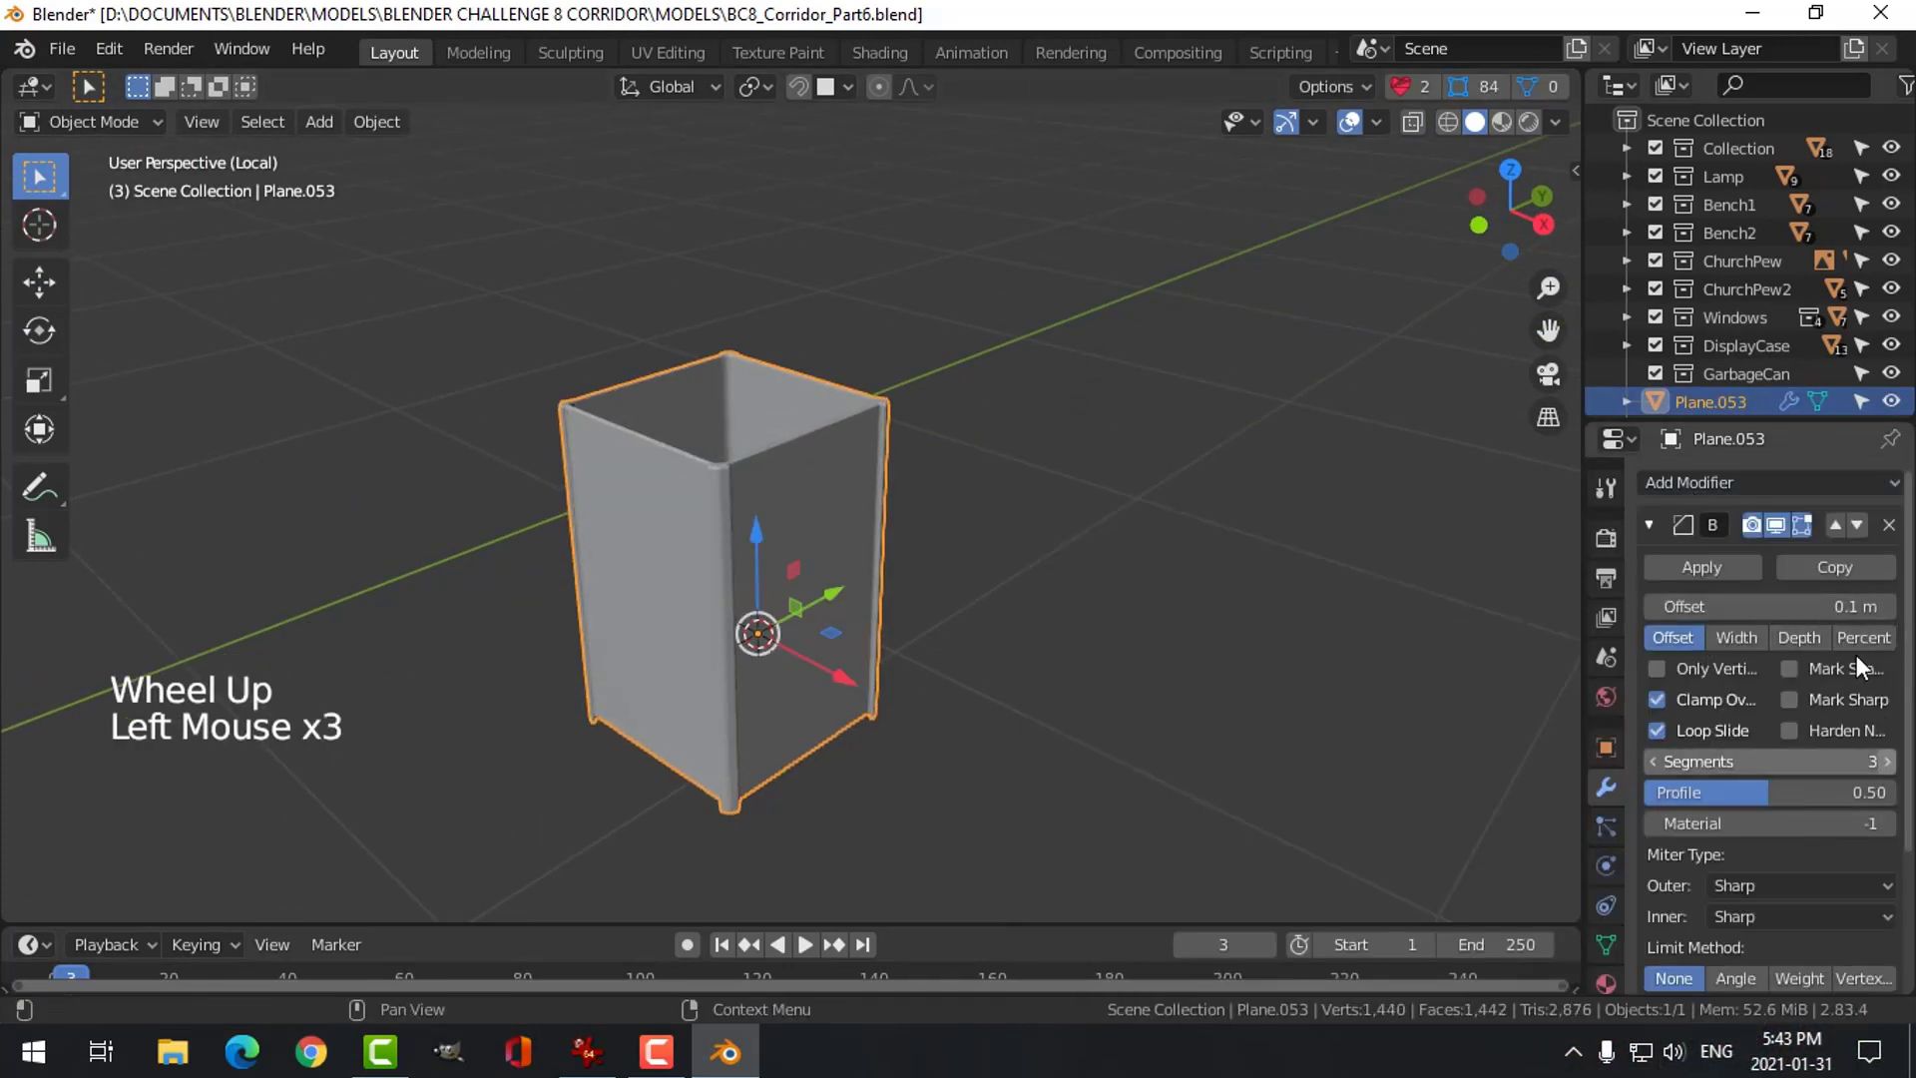
left_click(1865, 608)
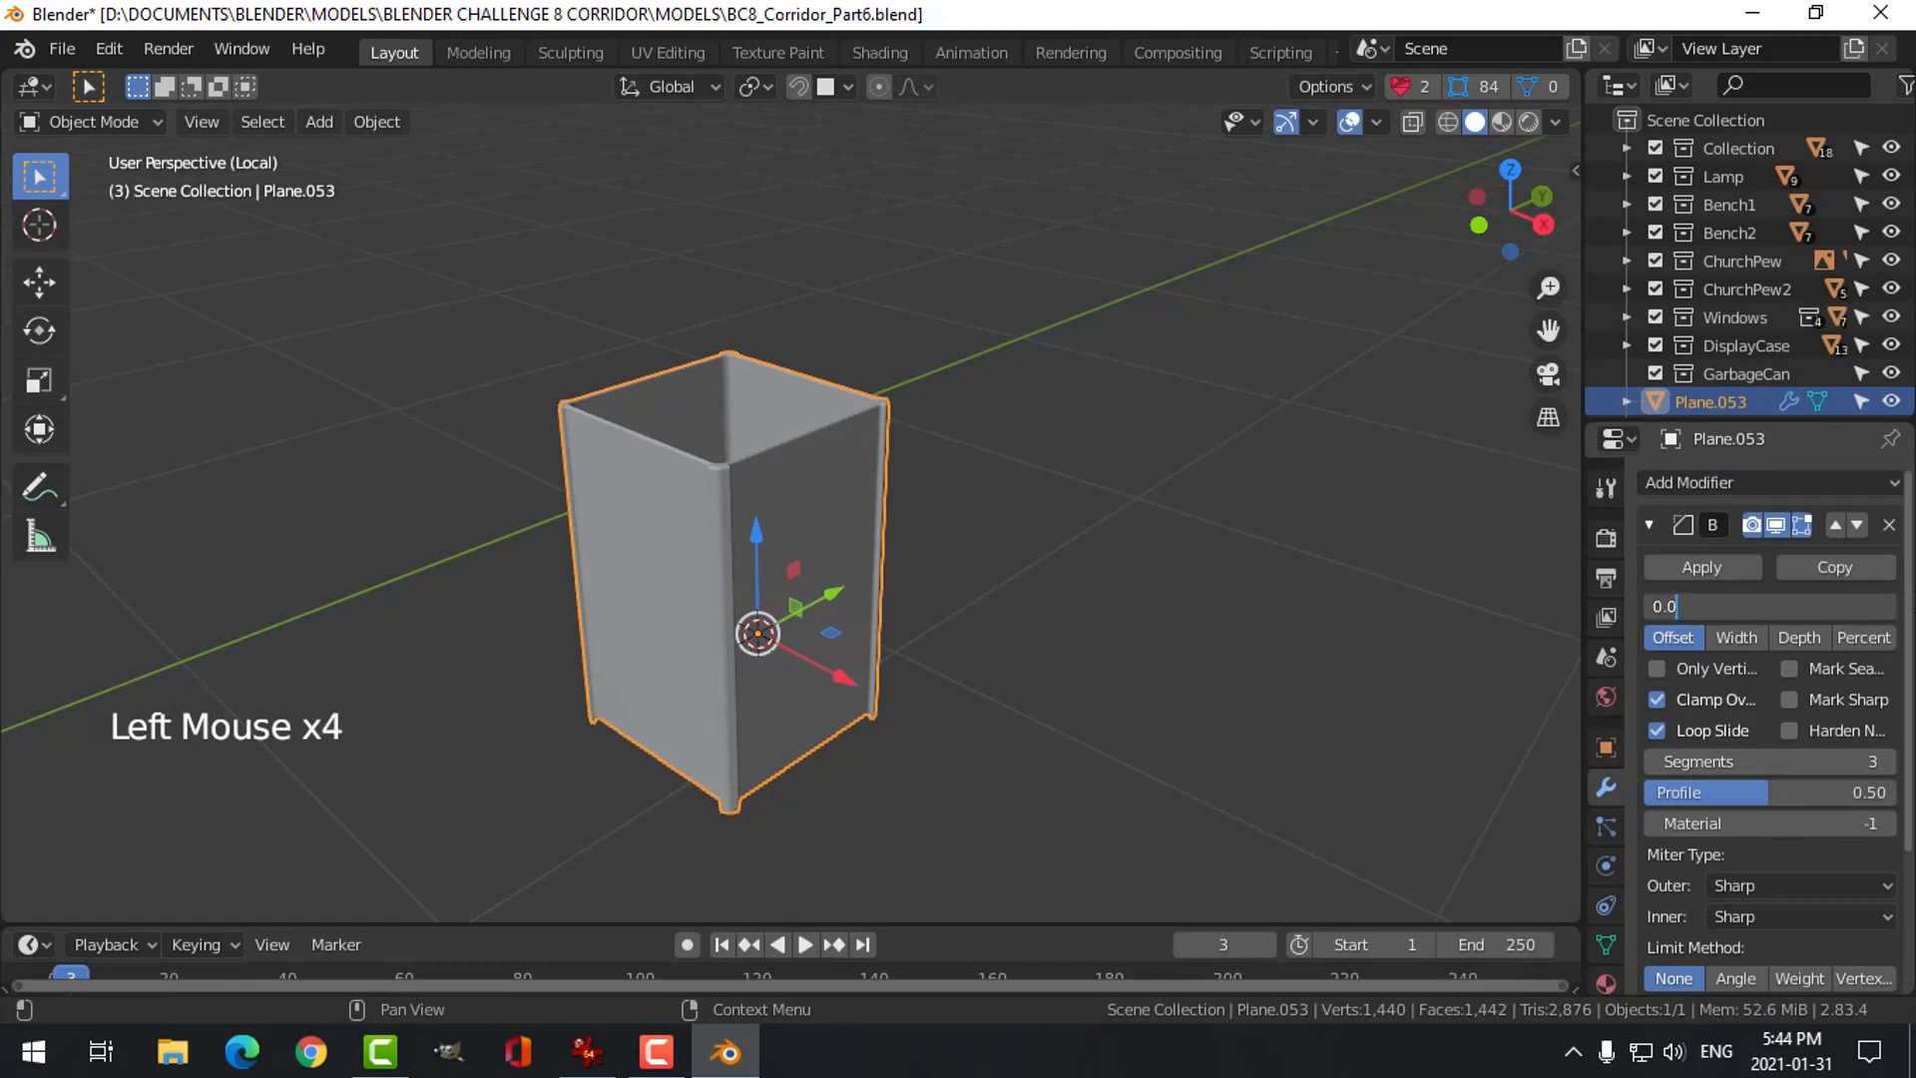
type("0.01")
key("Return")
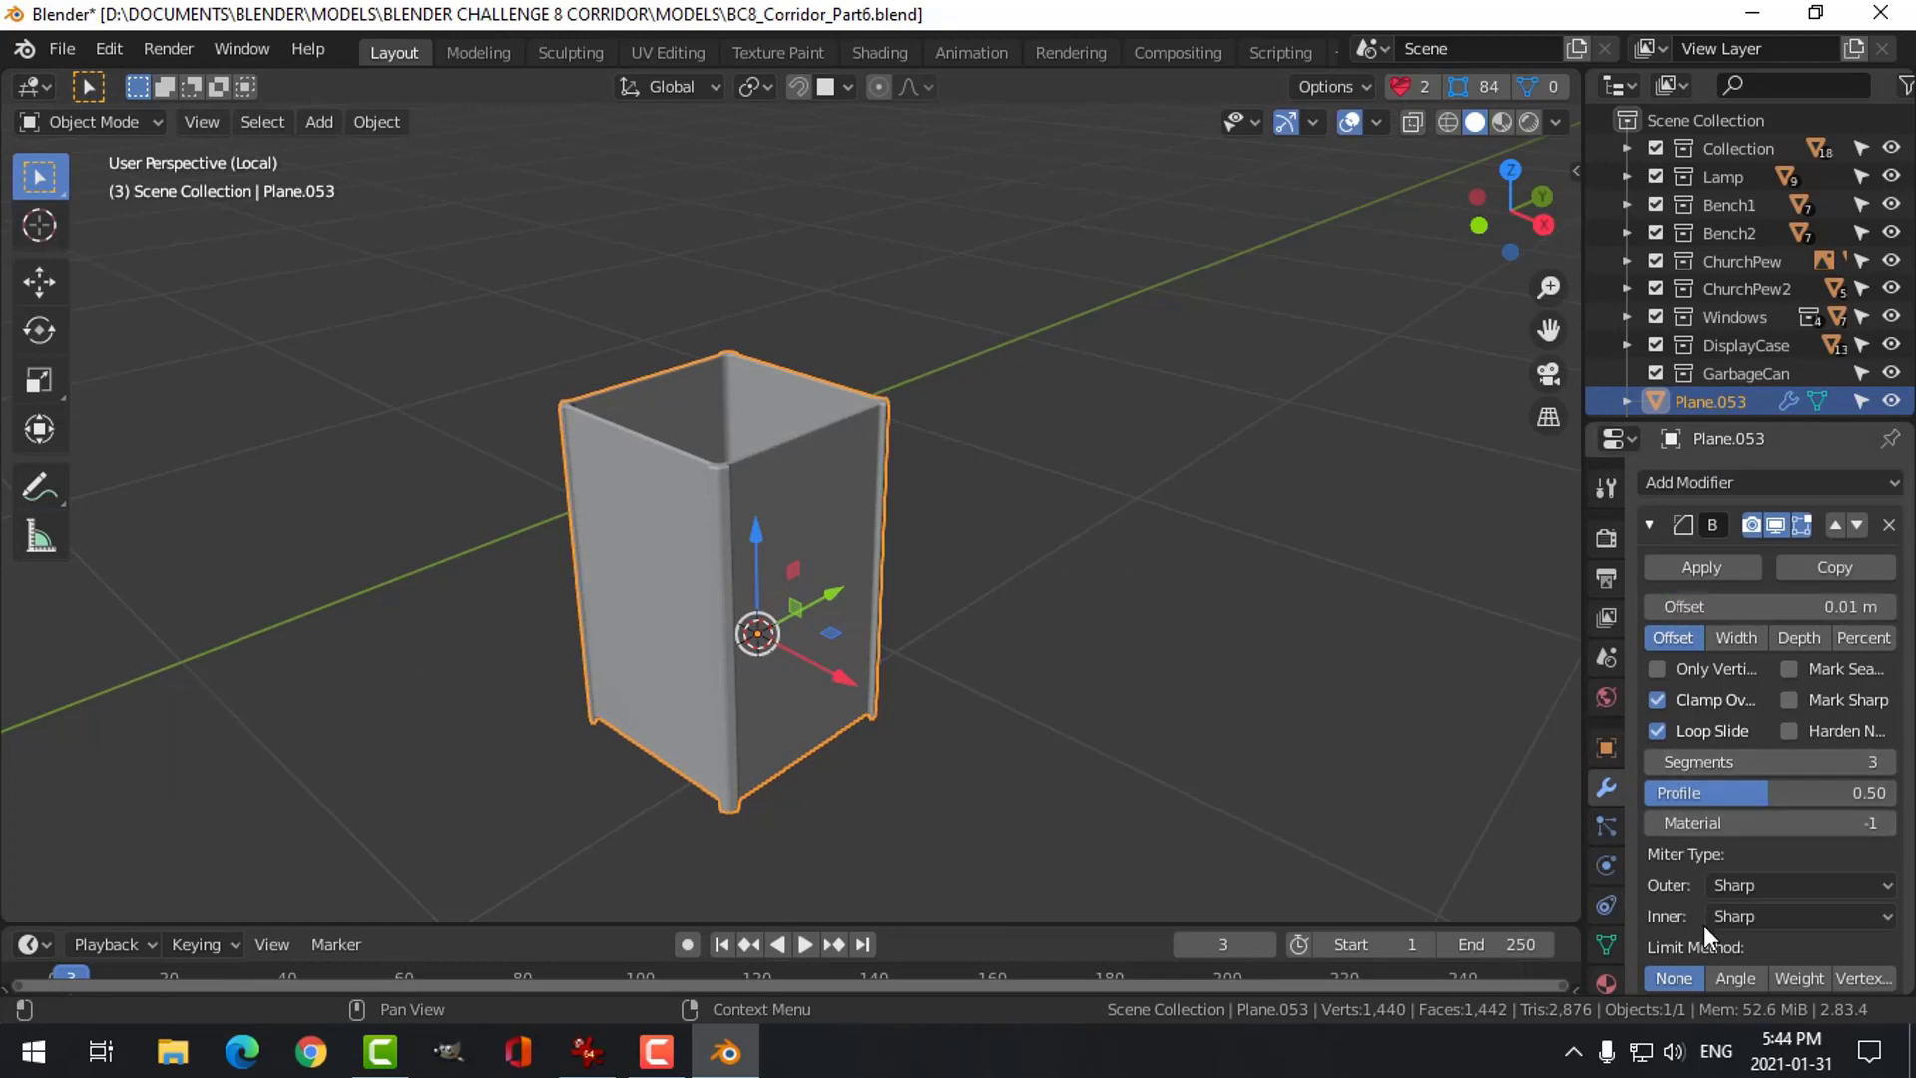
Limit the box body's Bevel modifier by angle and set its outer miter to Arc
left_click(1722, 974)
left_click(1738, 887)
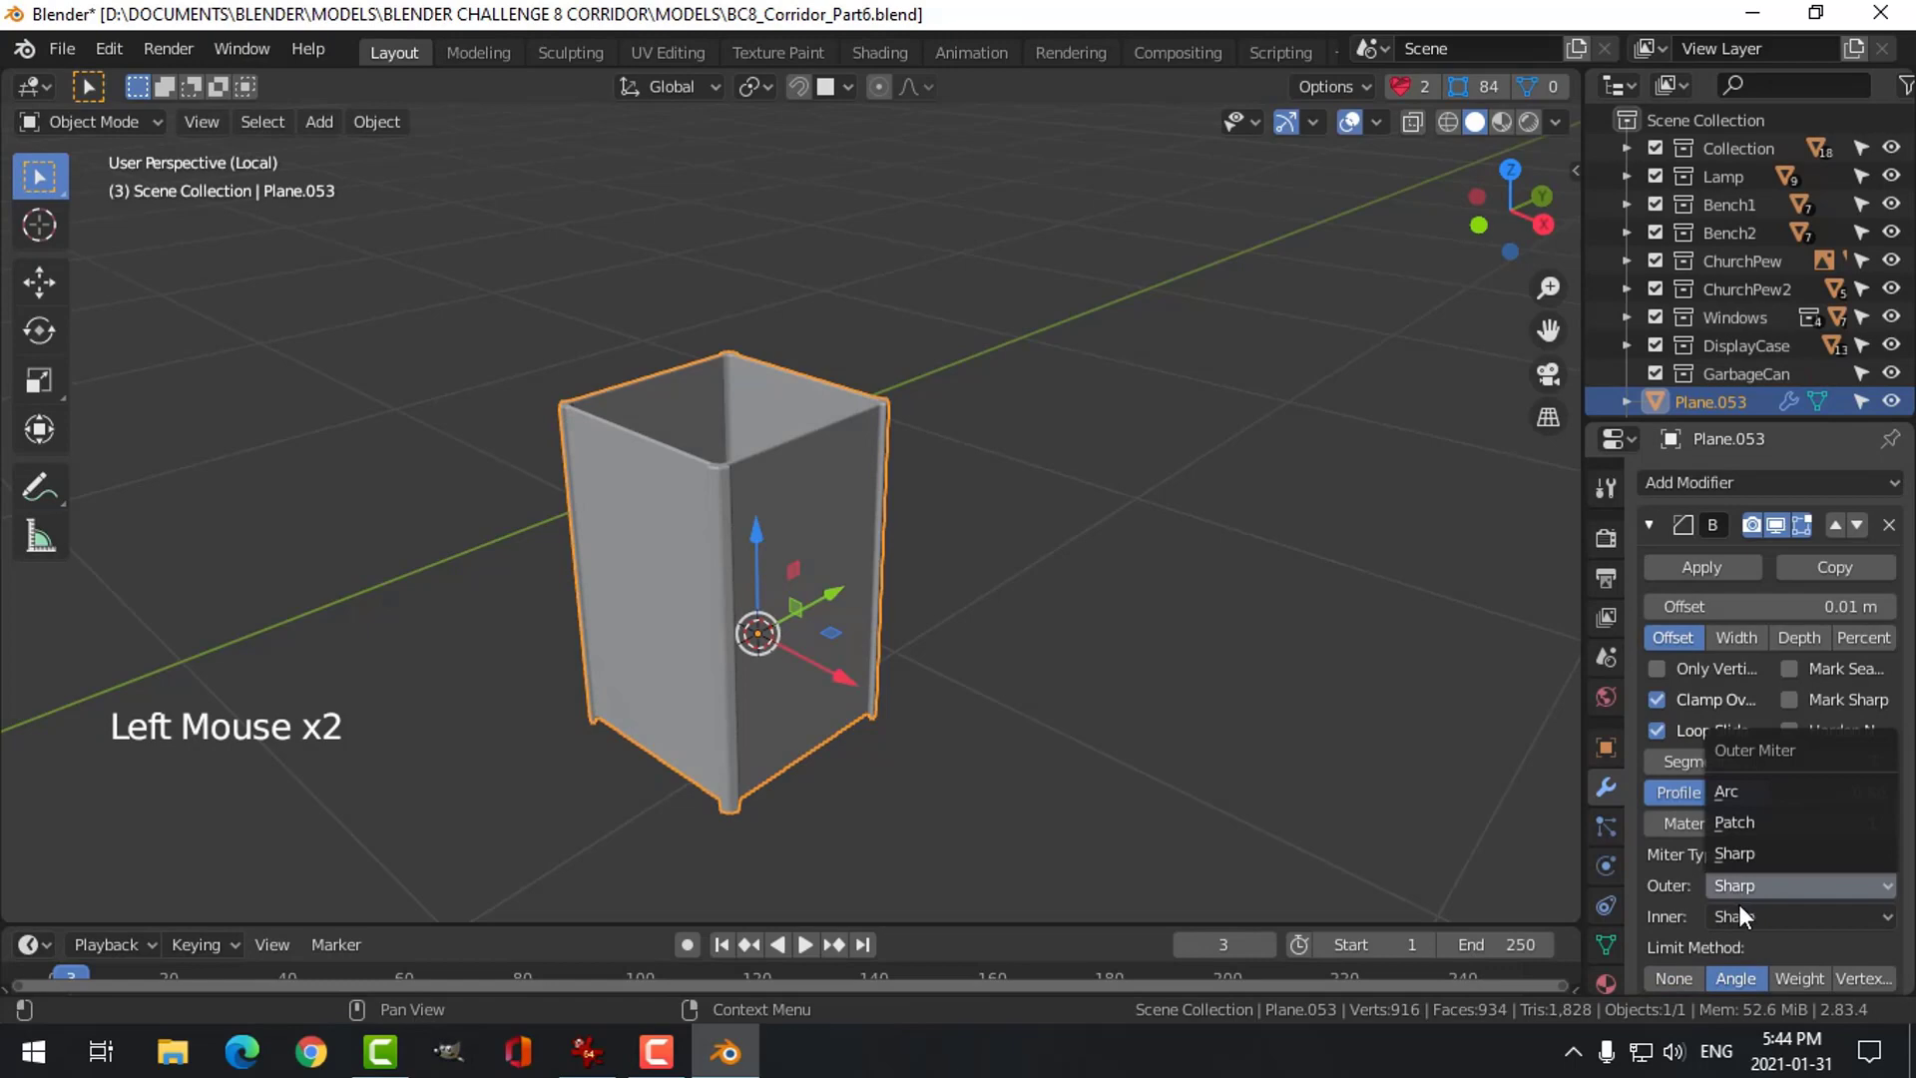
scroll(898, 493, "up", 4)
middle_click_drag(898, 493, 842, 519)
scroll(759, 579, "up", 2)
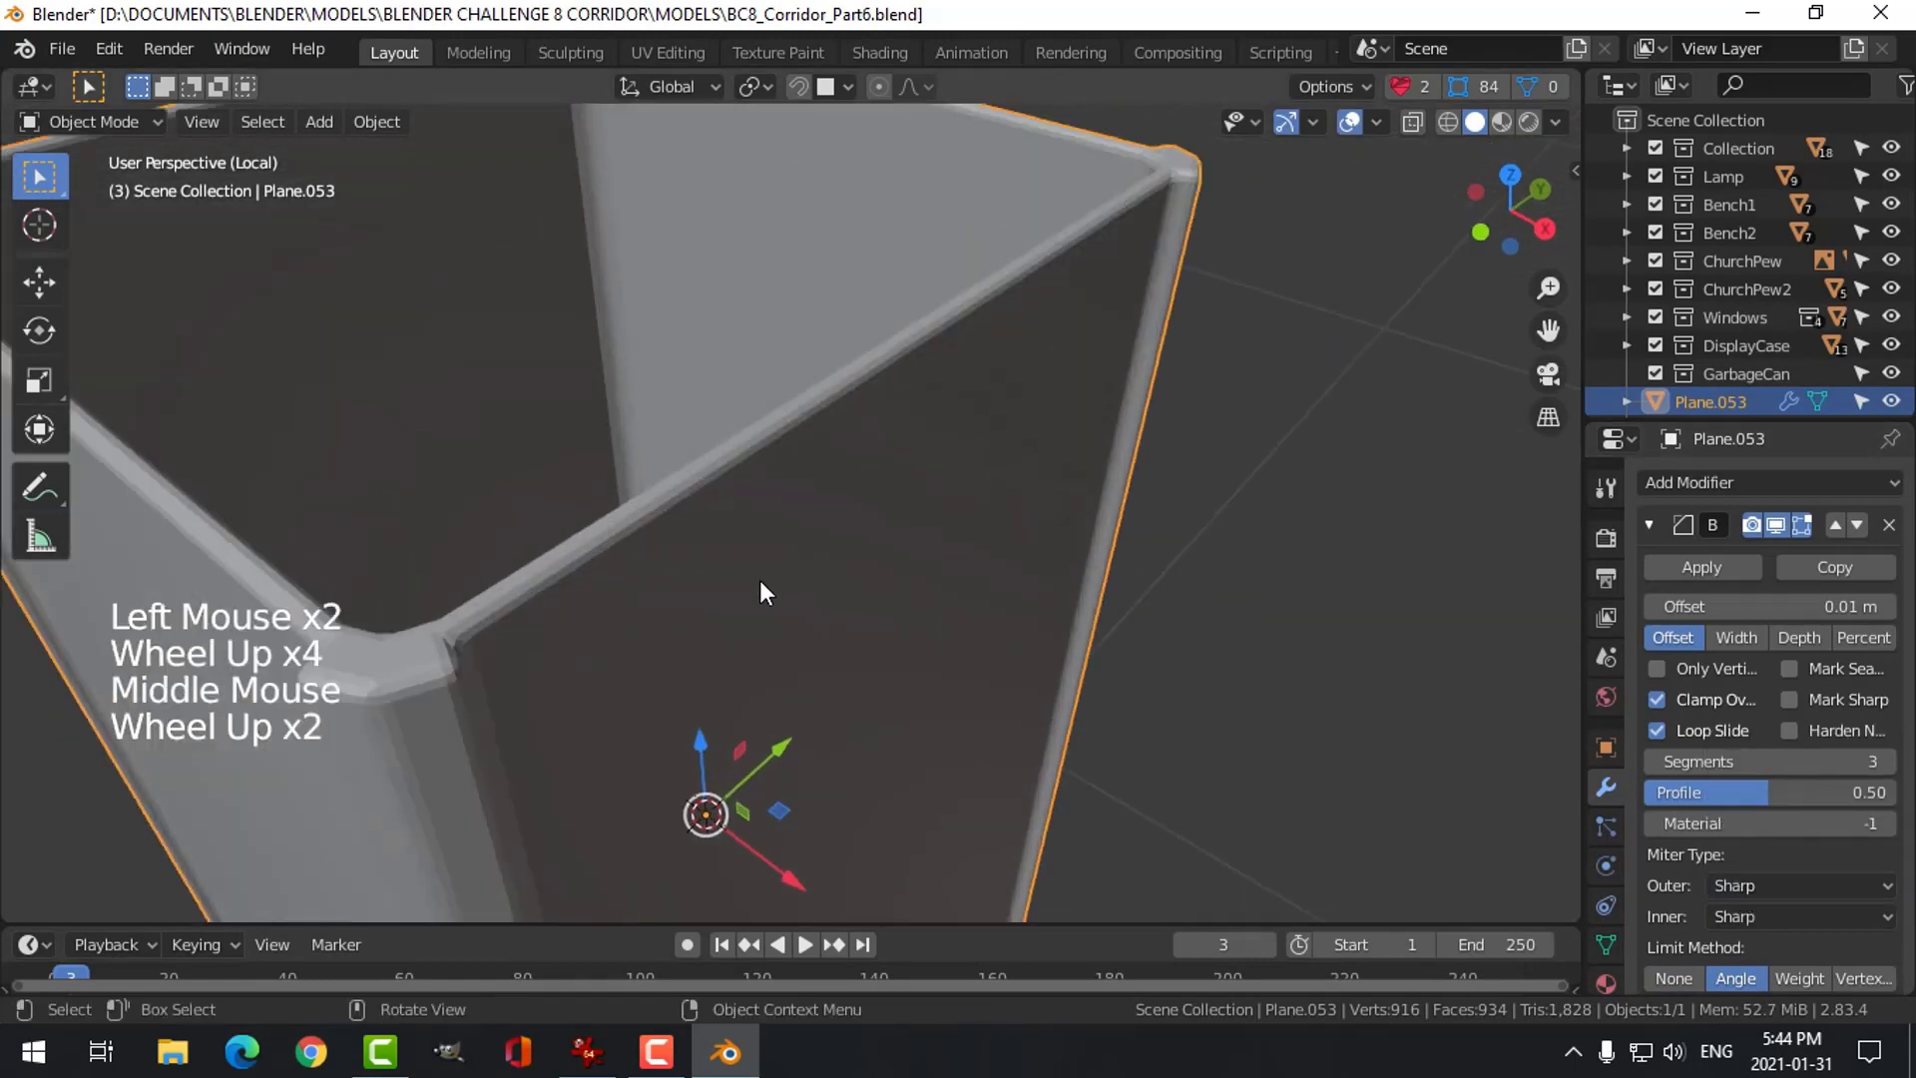
middle_click_drag(758, 578, 896, 564, "shift")
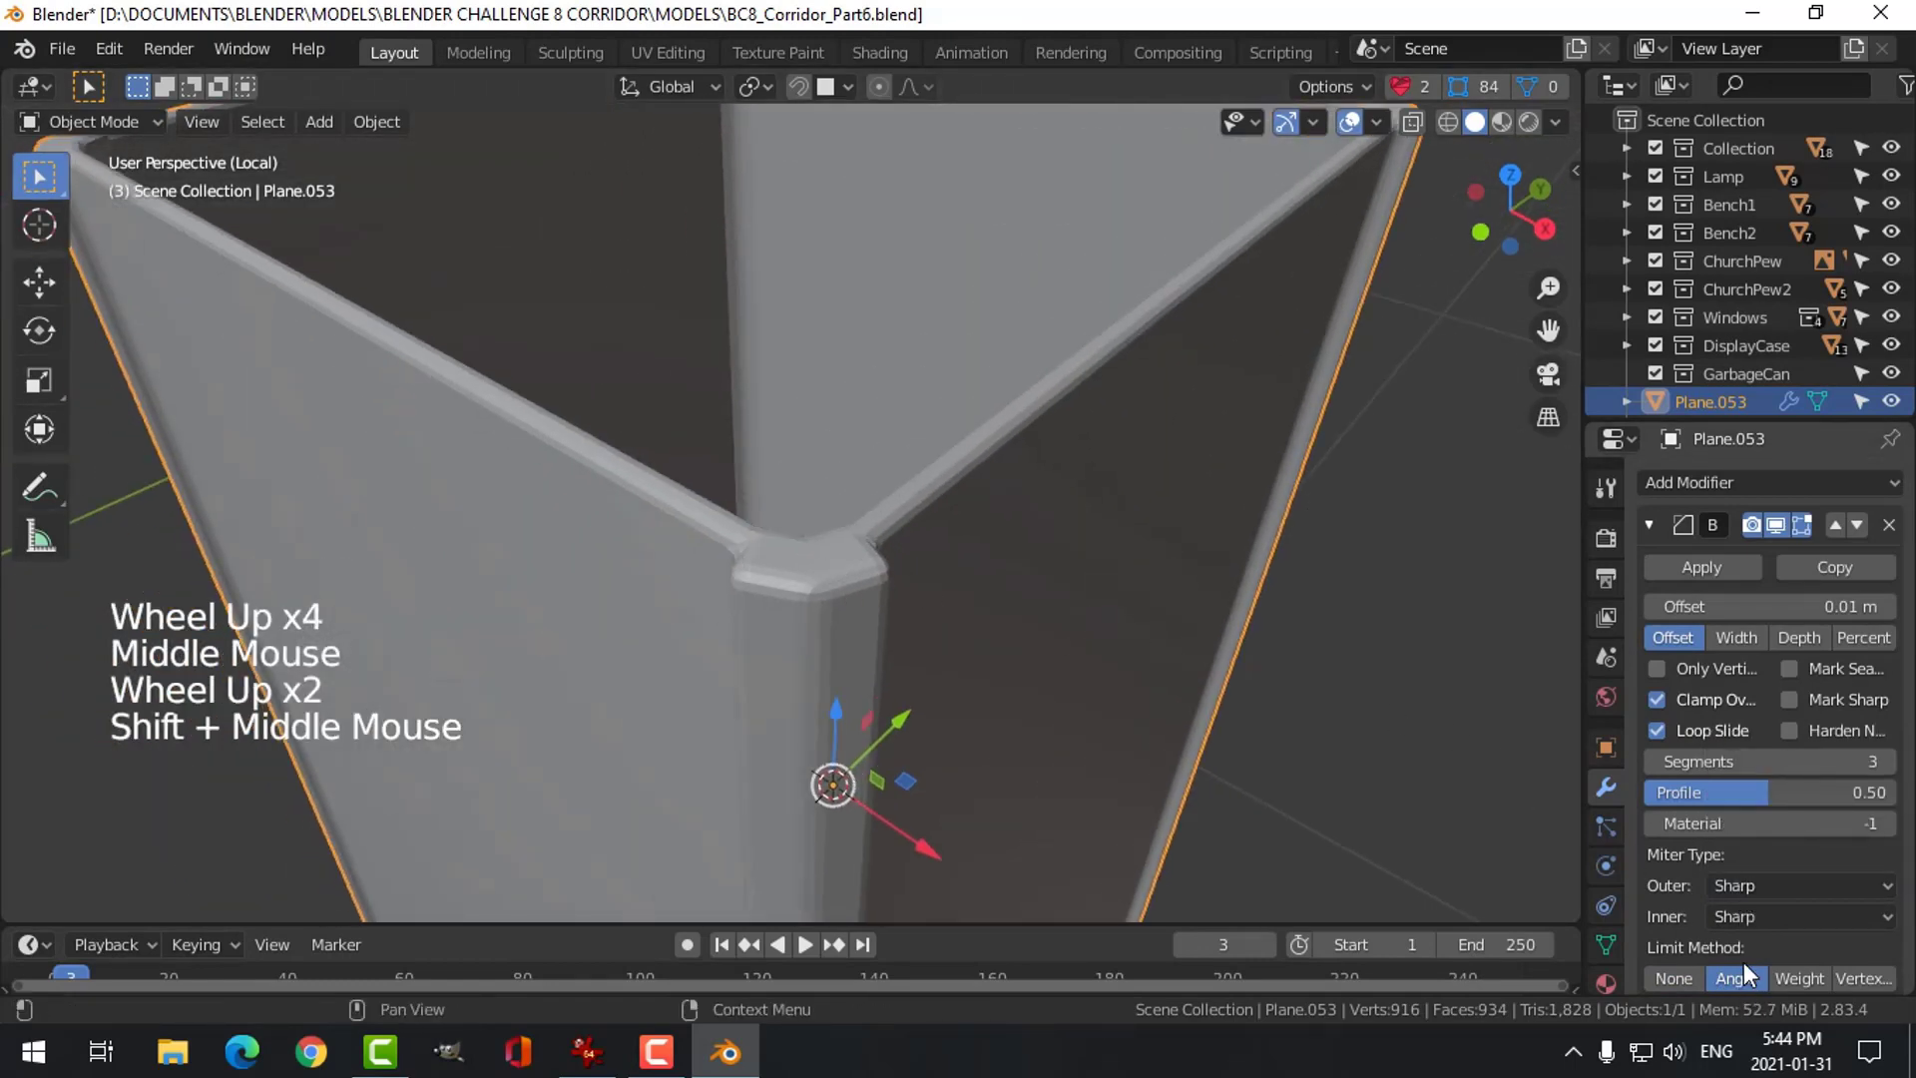
left_click(1745, 885)
left_click(1738, 792)
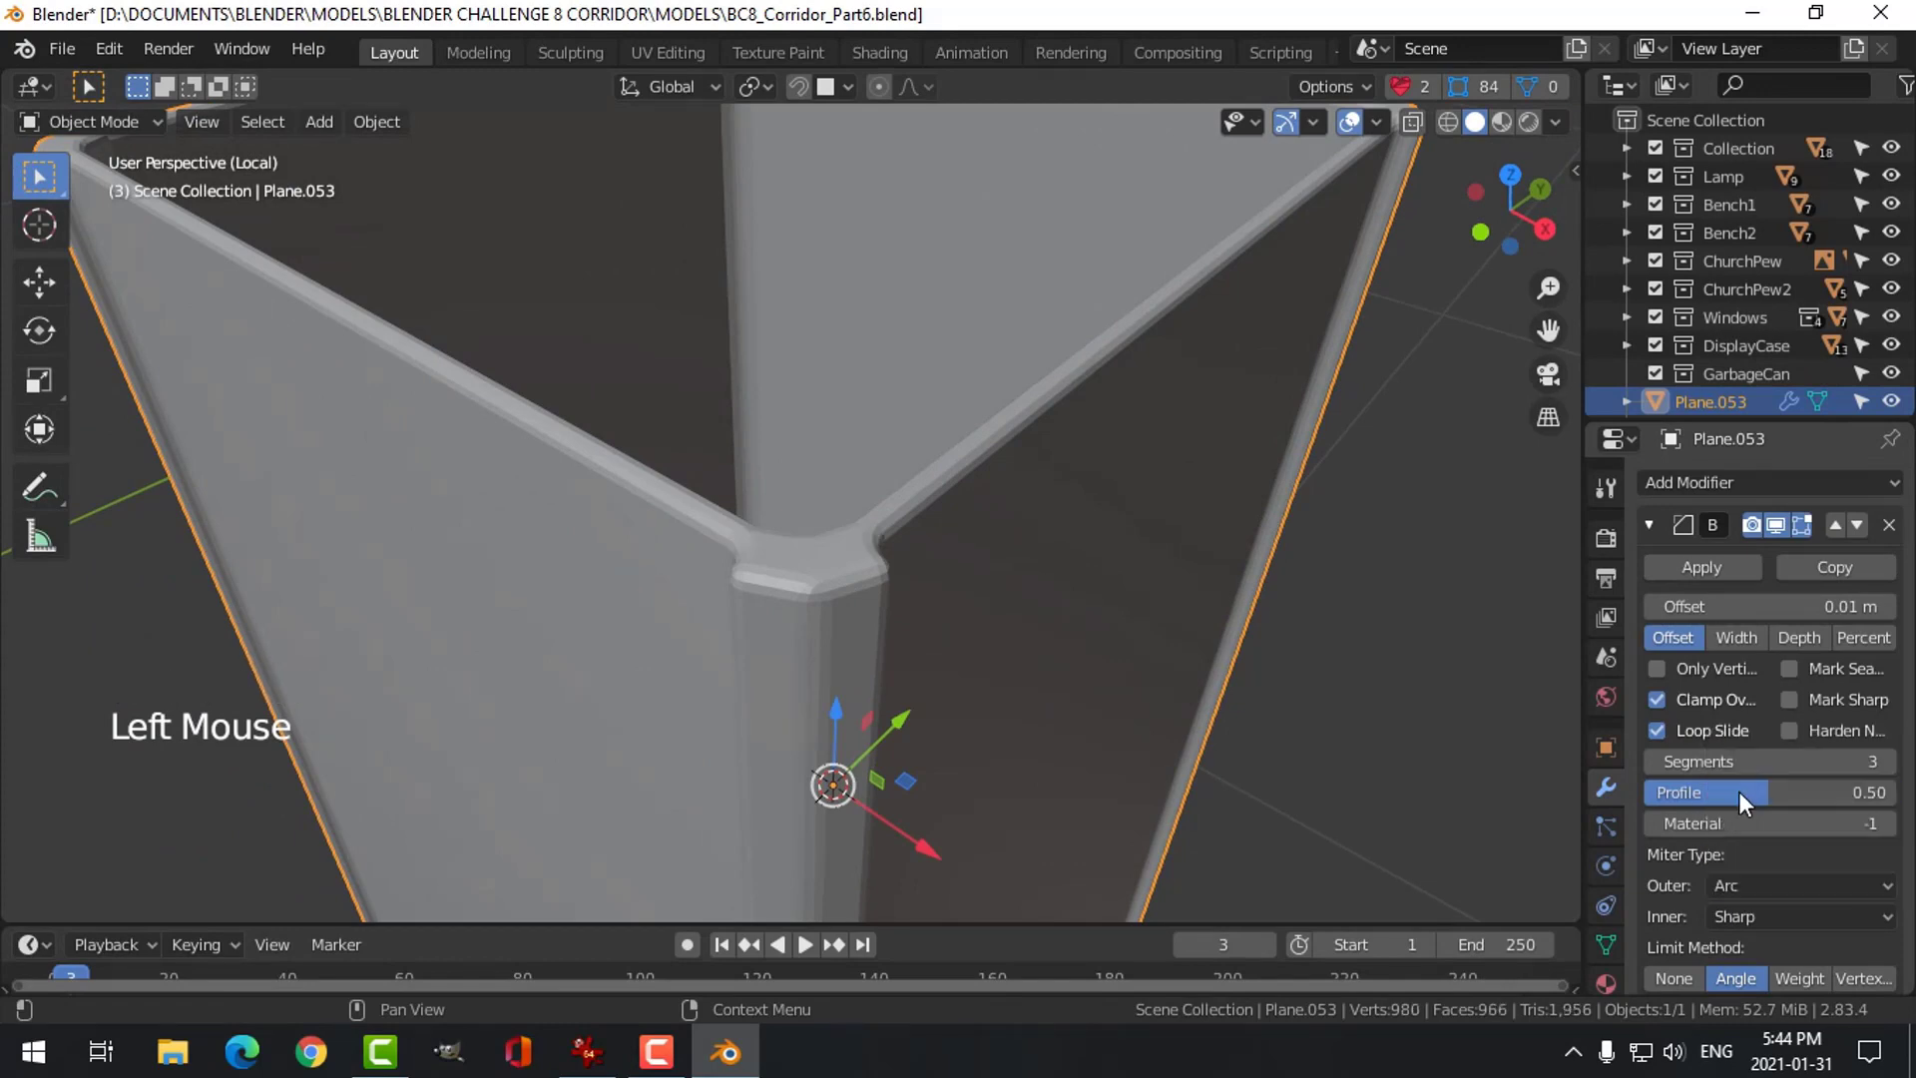
Shade the box body smooth and deselect it
scroll(846, 566, "down", 4)
right_click(841, 563)
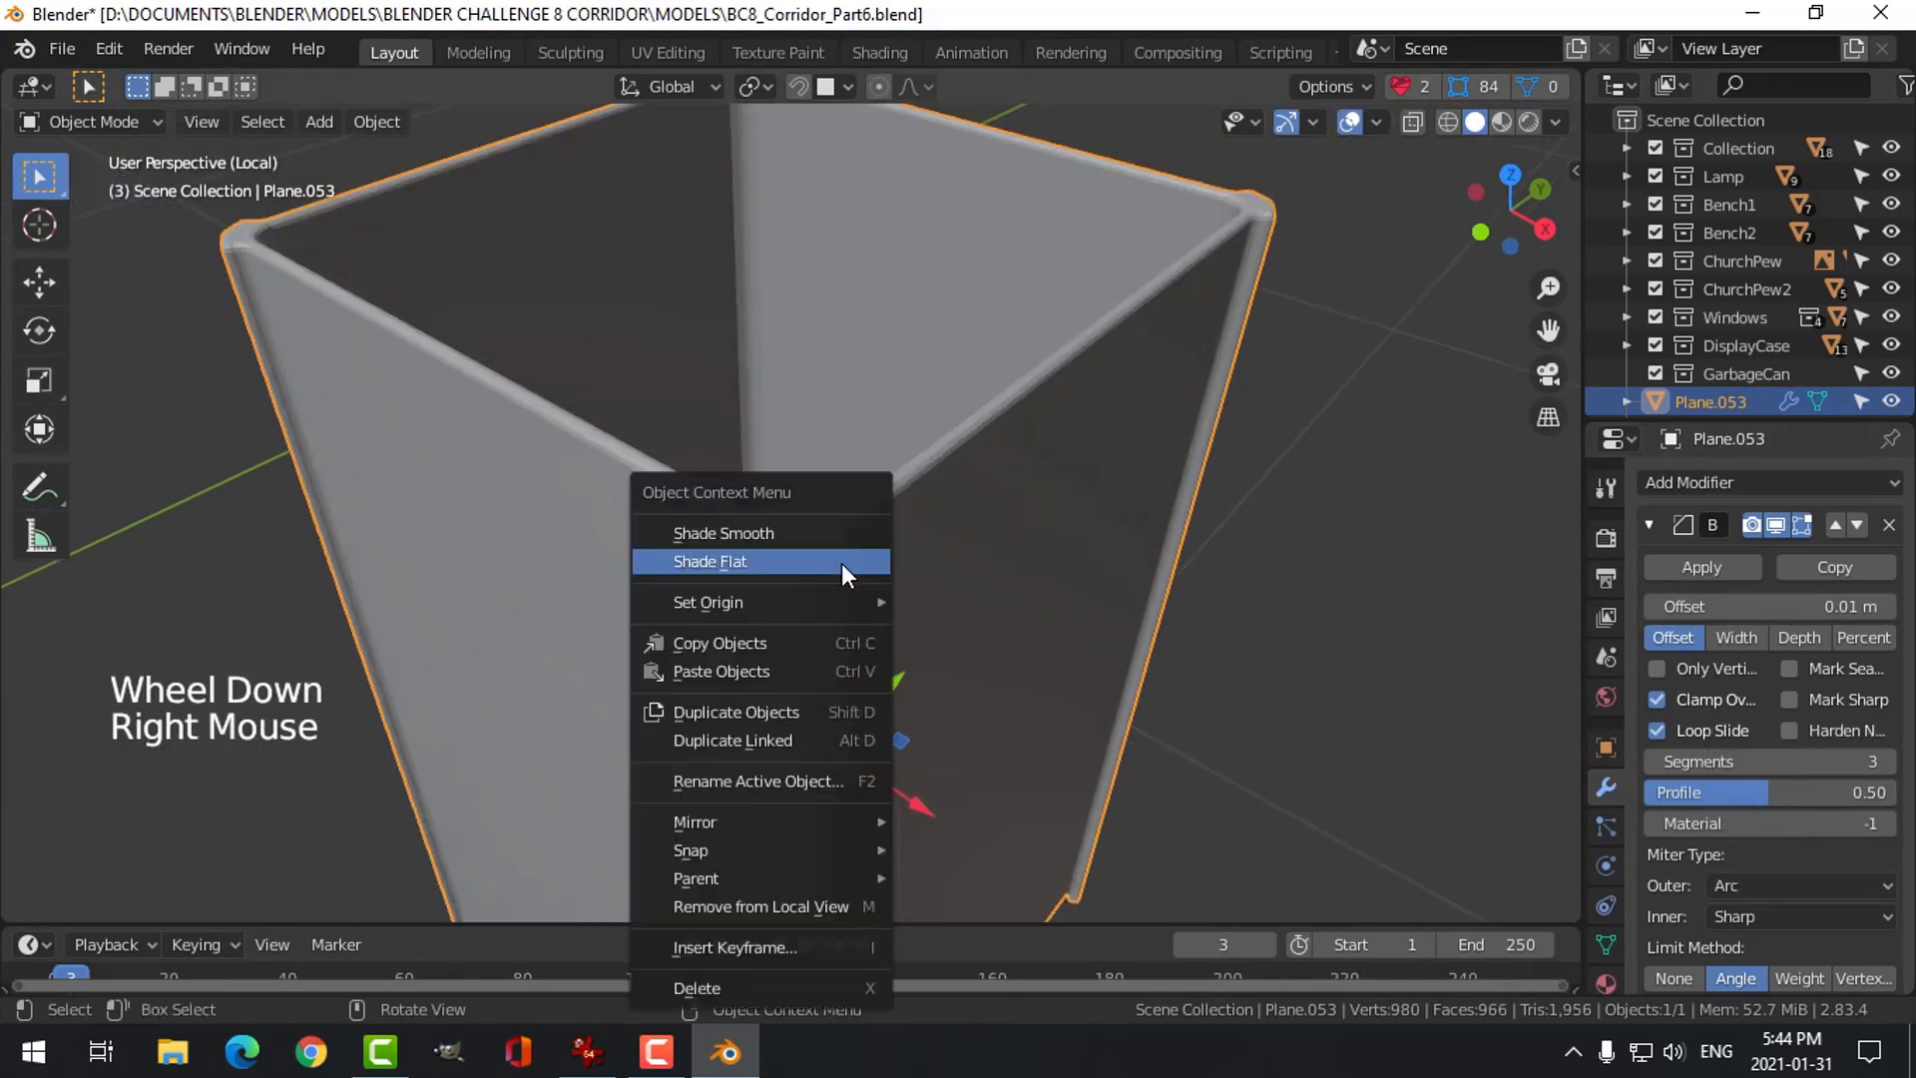
left_click(804, 536)
middle_click_drag(804, 535, 1046, 600)
scroll(1048, 595, "down", 2)
key("alt+a")
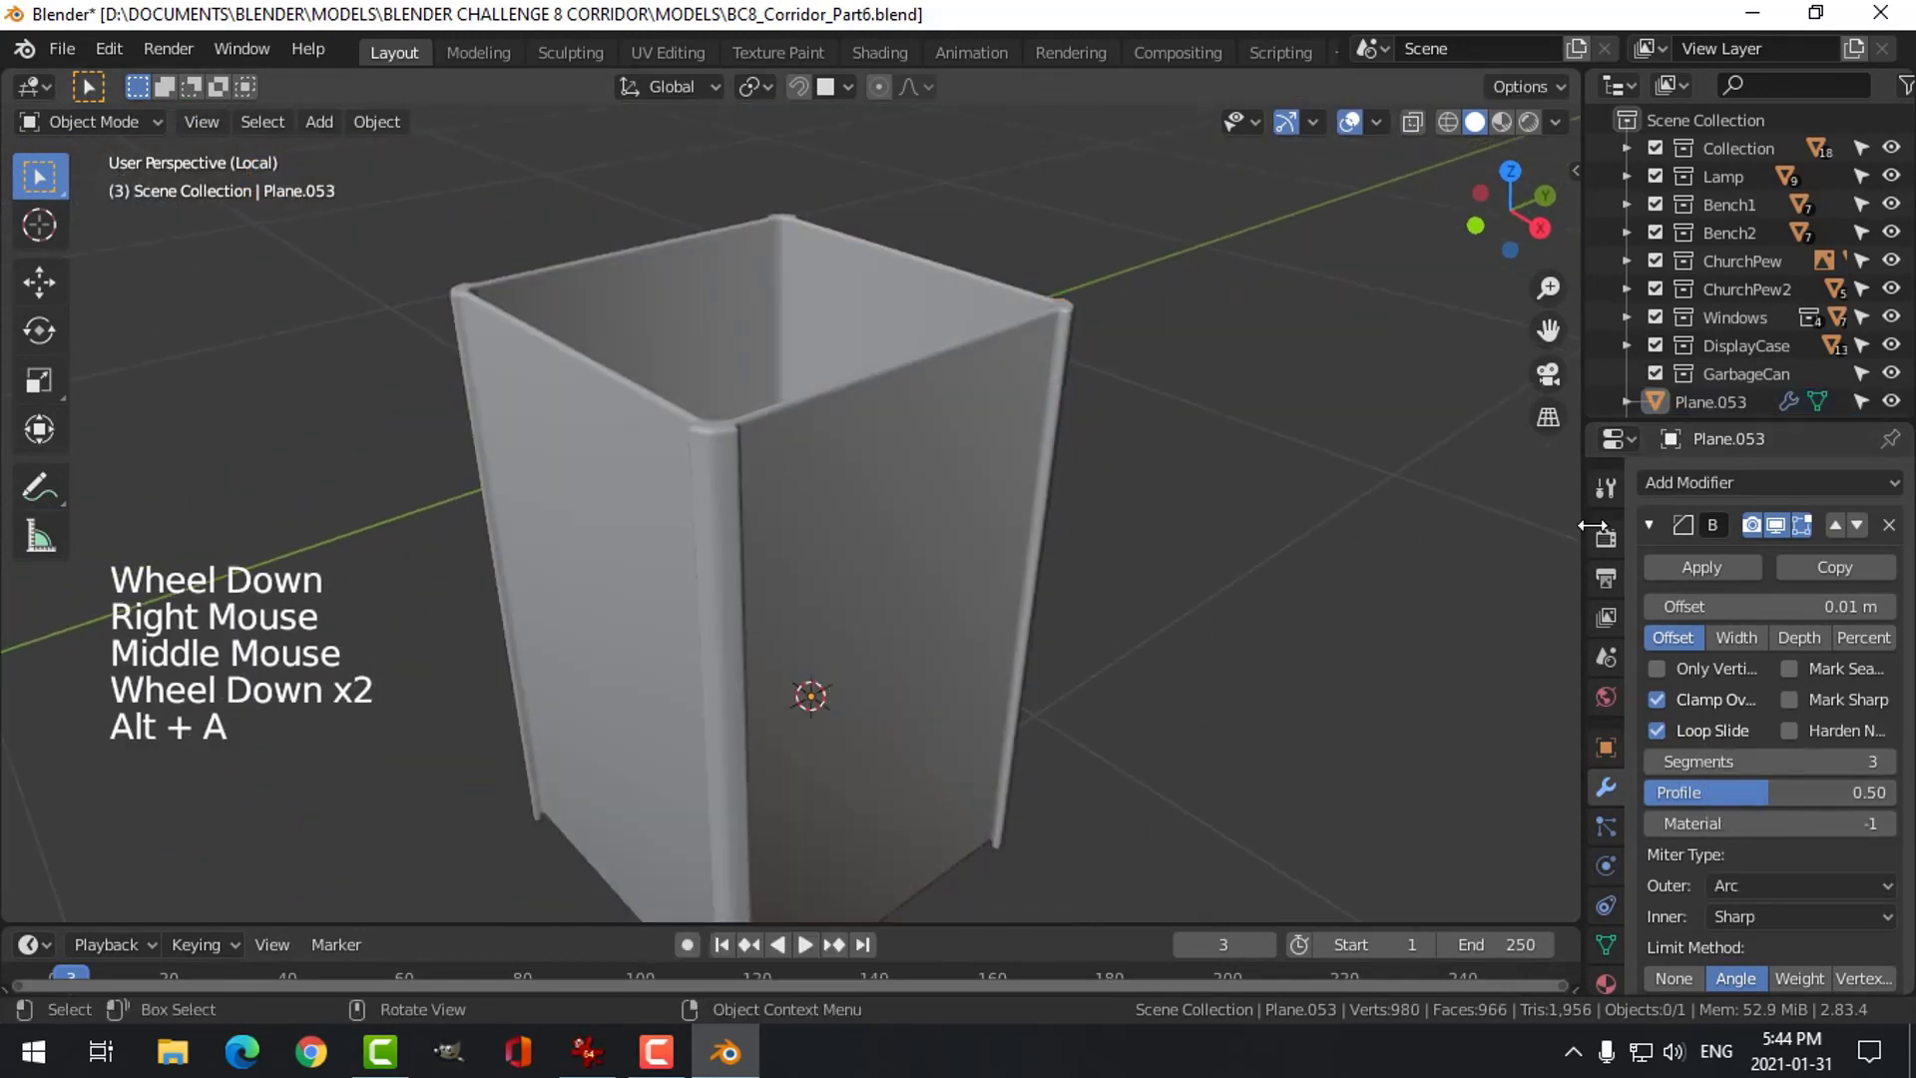
Add a Weighted Normal modifier to the box body and enable Auto Smooth for its normals
left_click(1656, 516)
left_click(1662, 486)
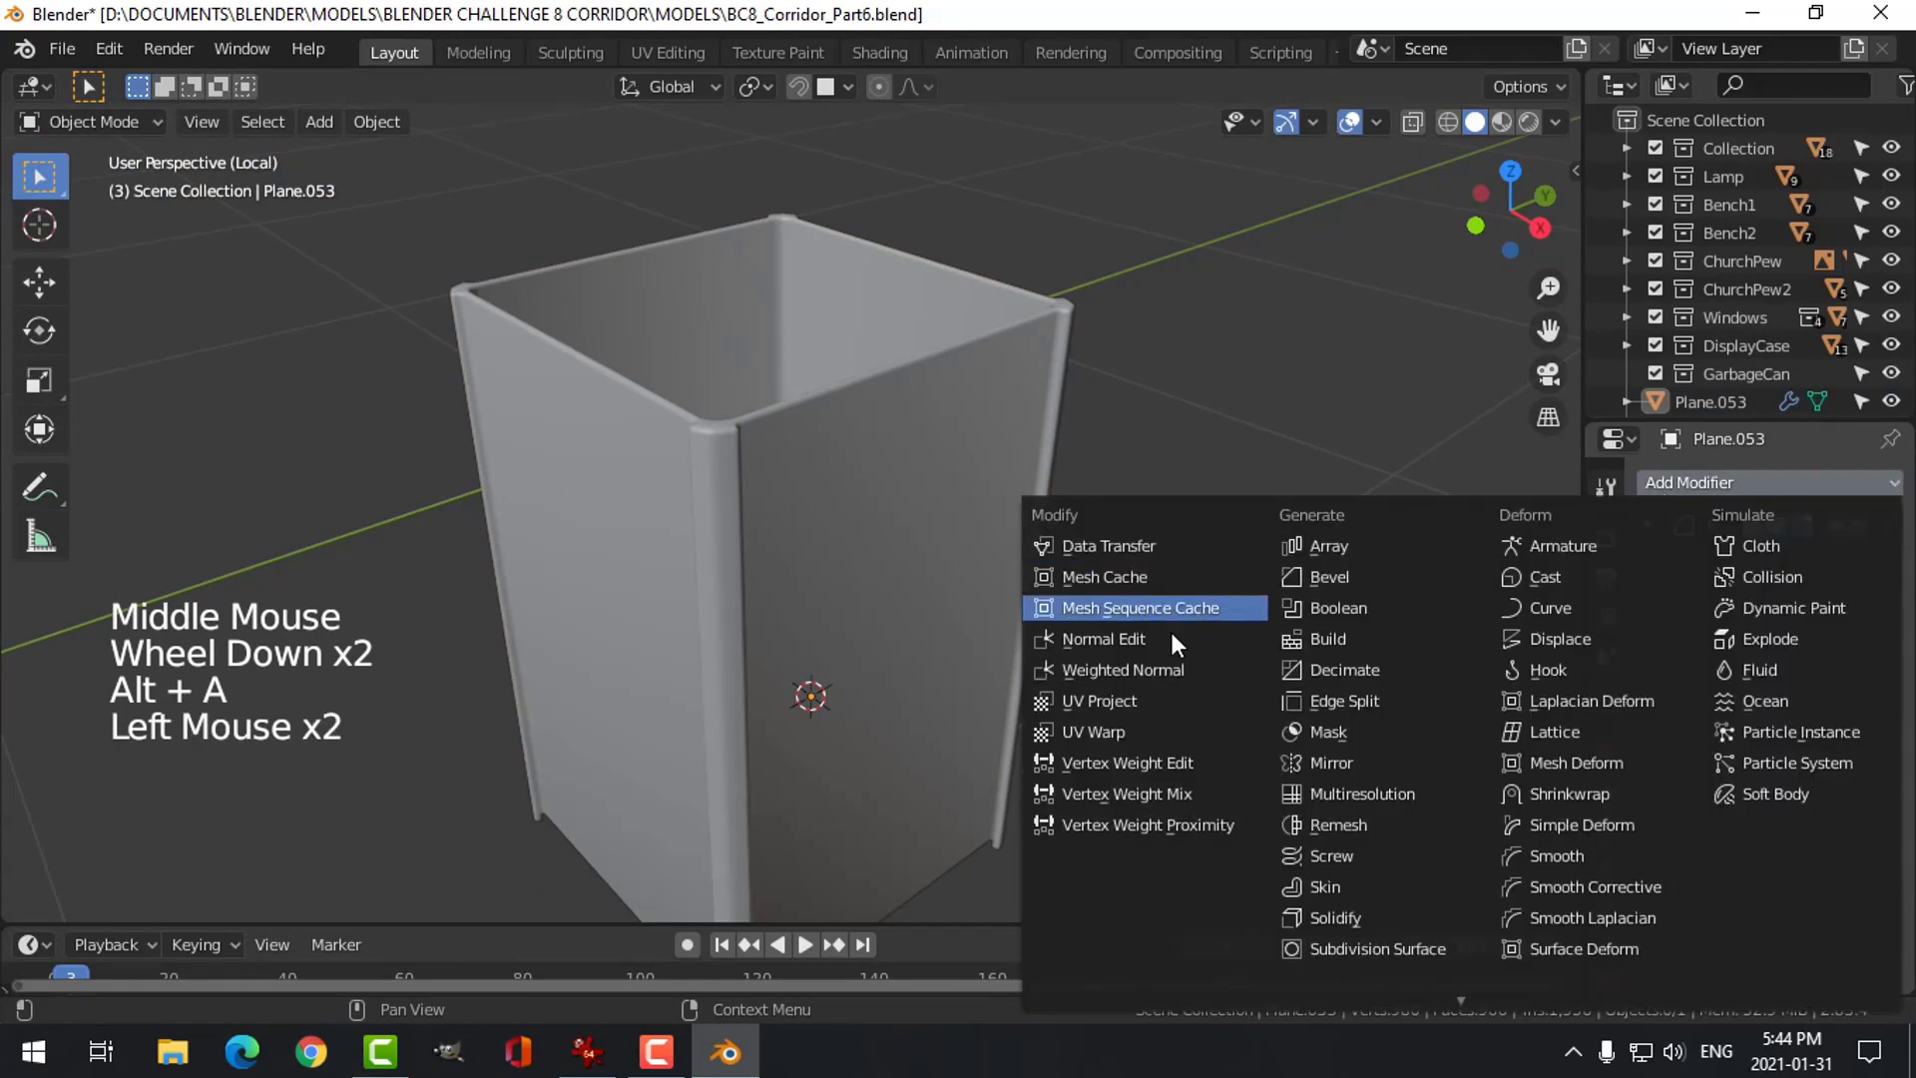
left_click(1227, 670)
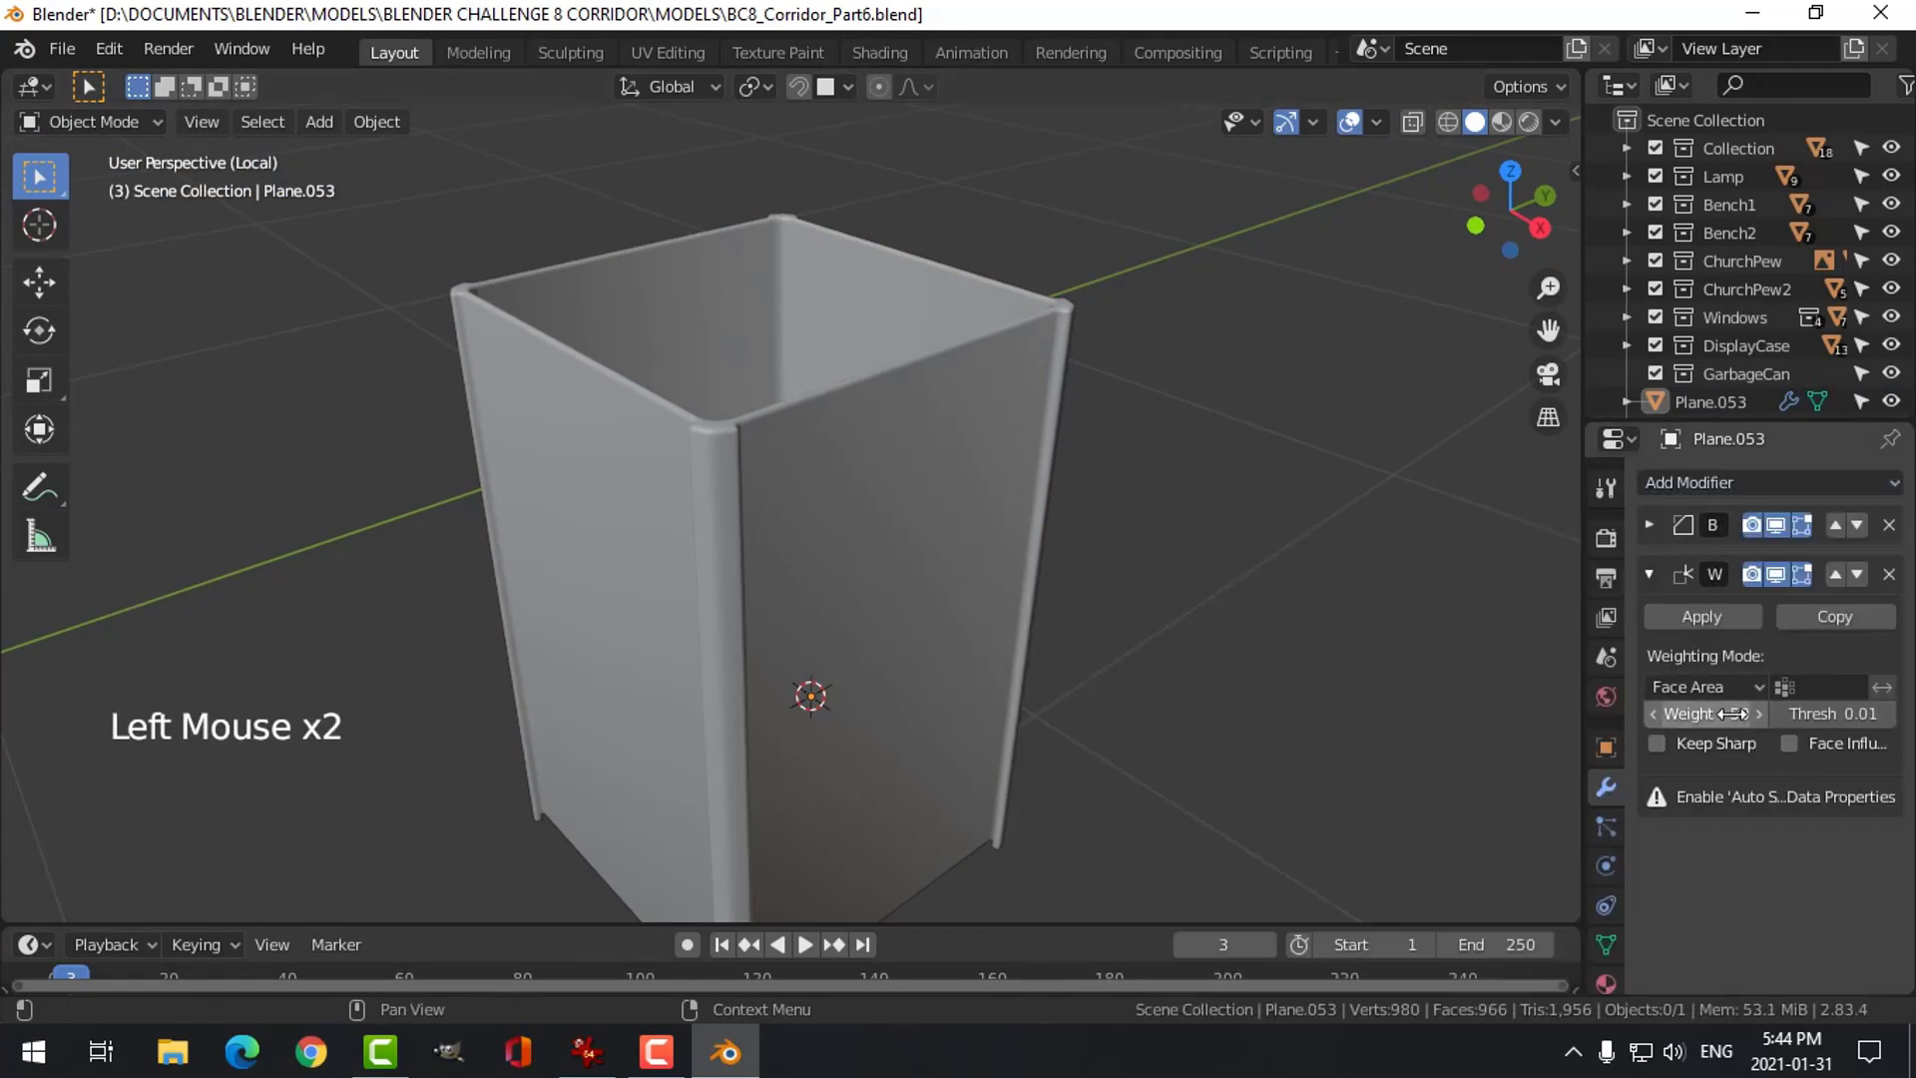
left_click(1606, 943)
left_click(1686, 864)
middle_click_drag(1018, 546, 996, 644)
key("alt+a")
scroll(1190, 558, "down", 3)
scroll(991, 618, "up", 2)
middle_click_drag(996, 644, 1001, 672)
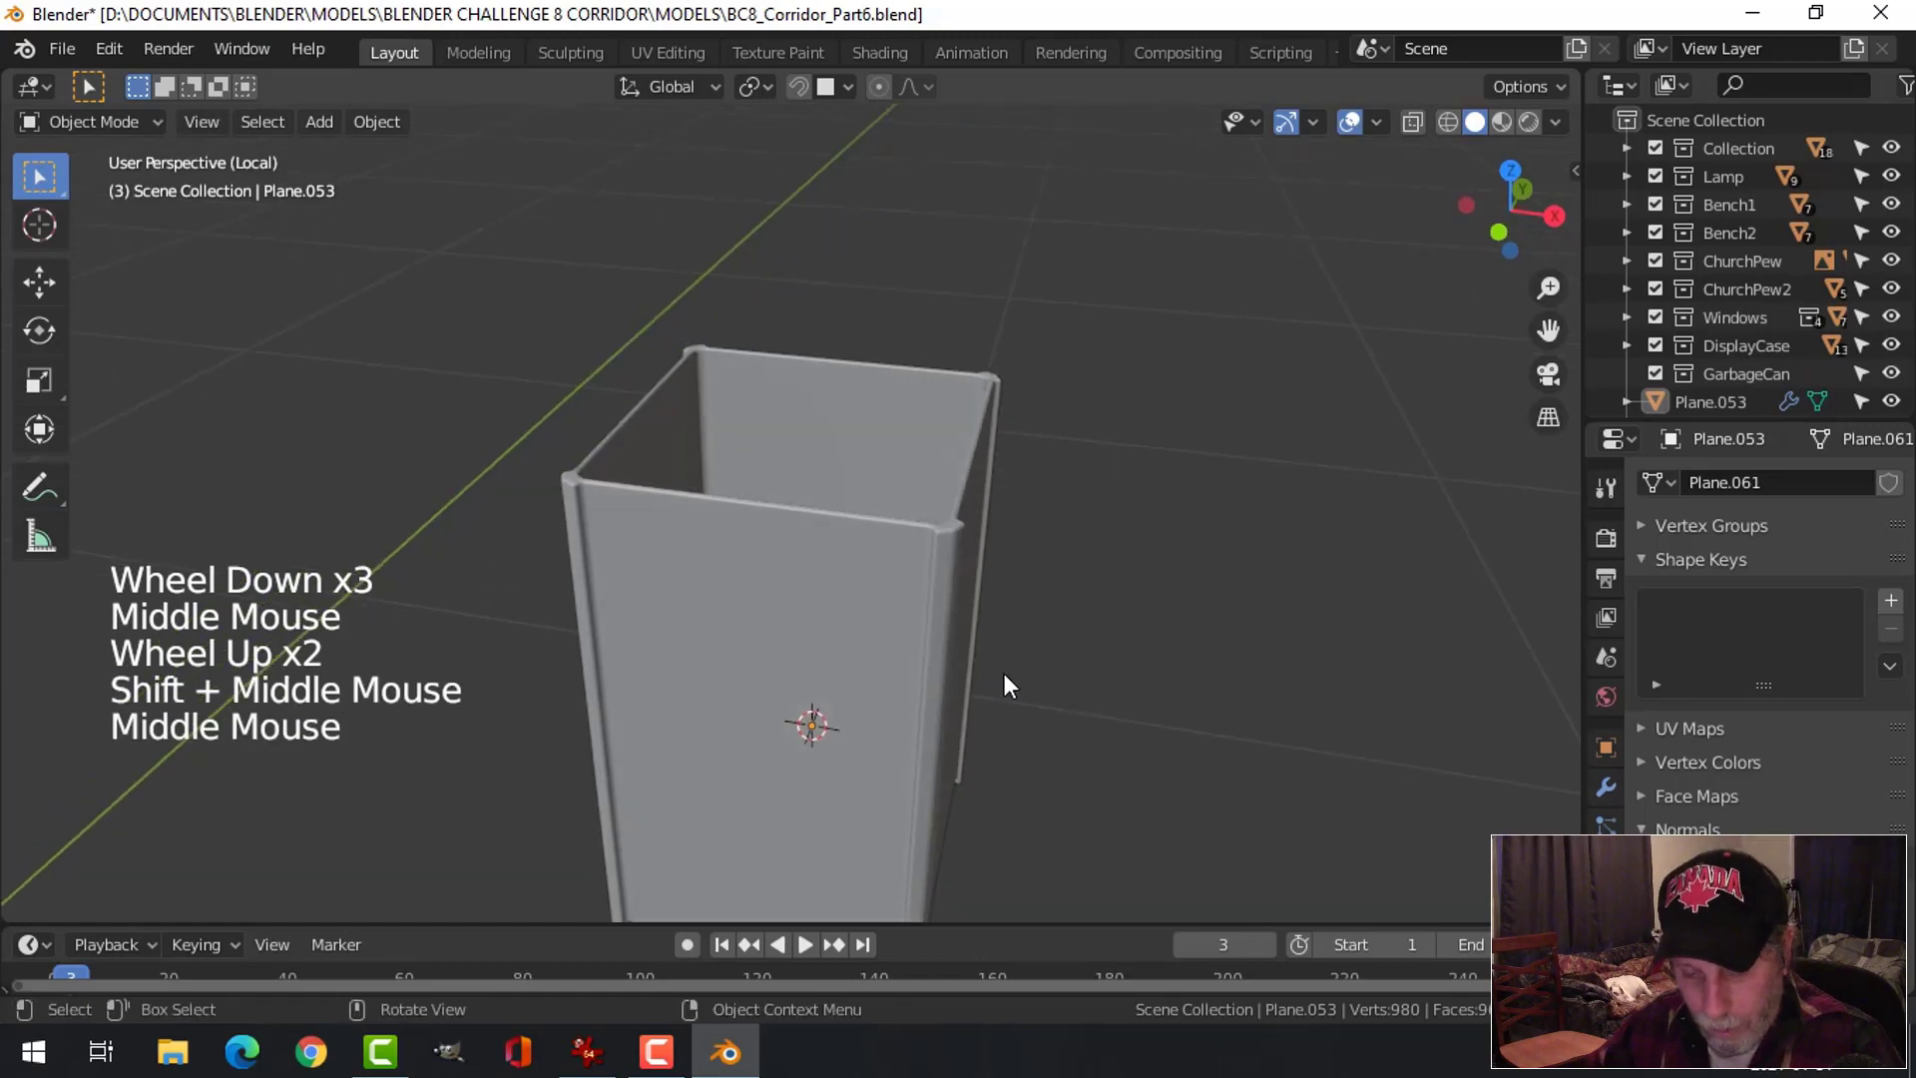
Reveal the hidden tapered lid and hide the finished box body
key("alt+h")
key("alt+a")
middle_click_drag(1004, 496, 787, 642, "shift")
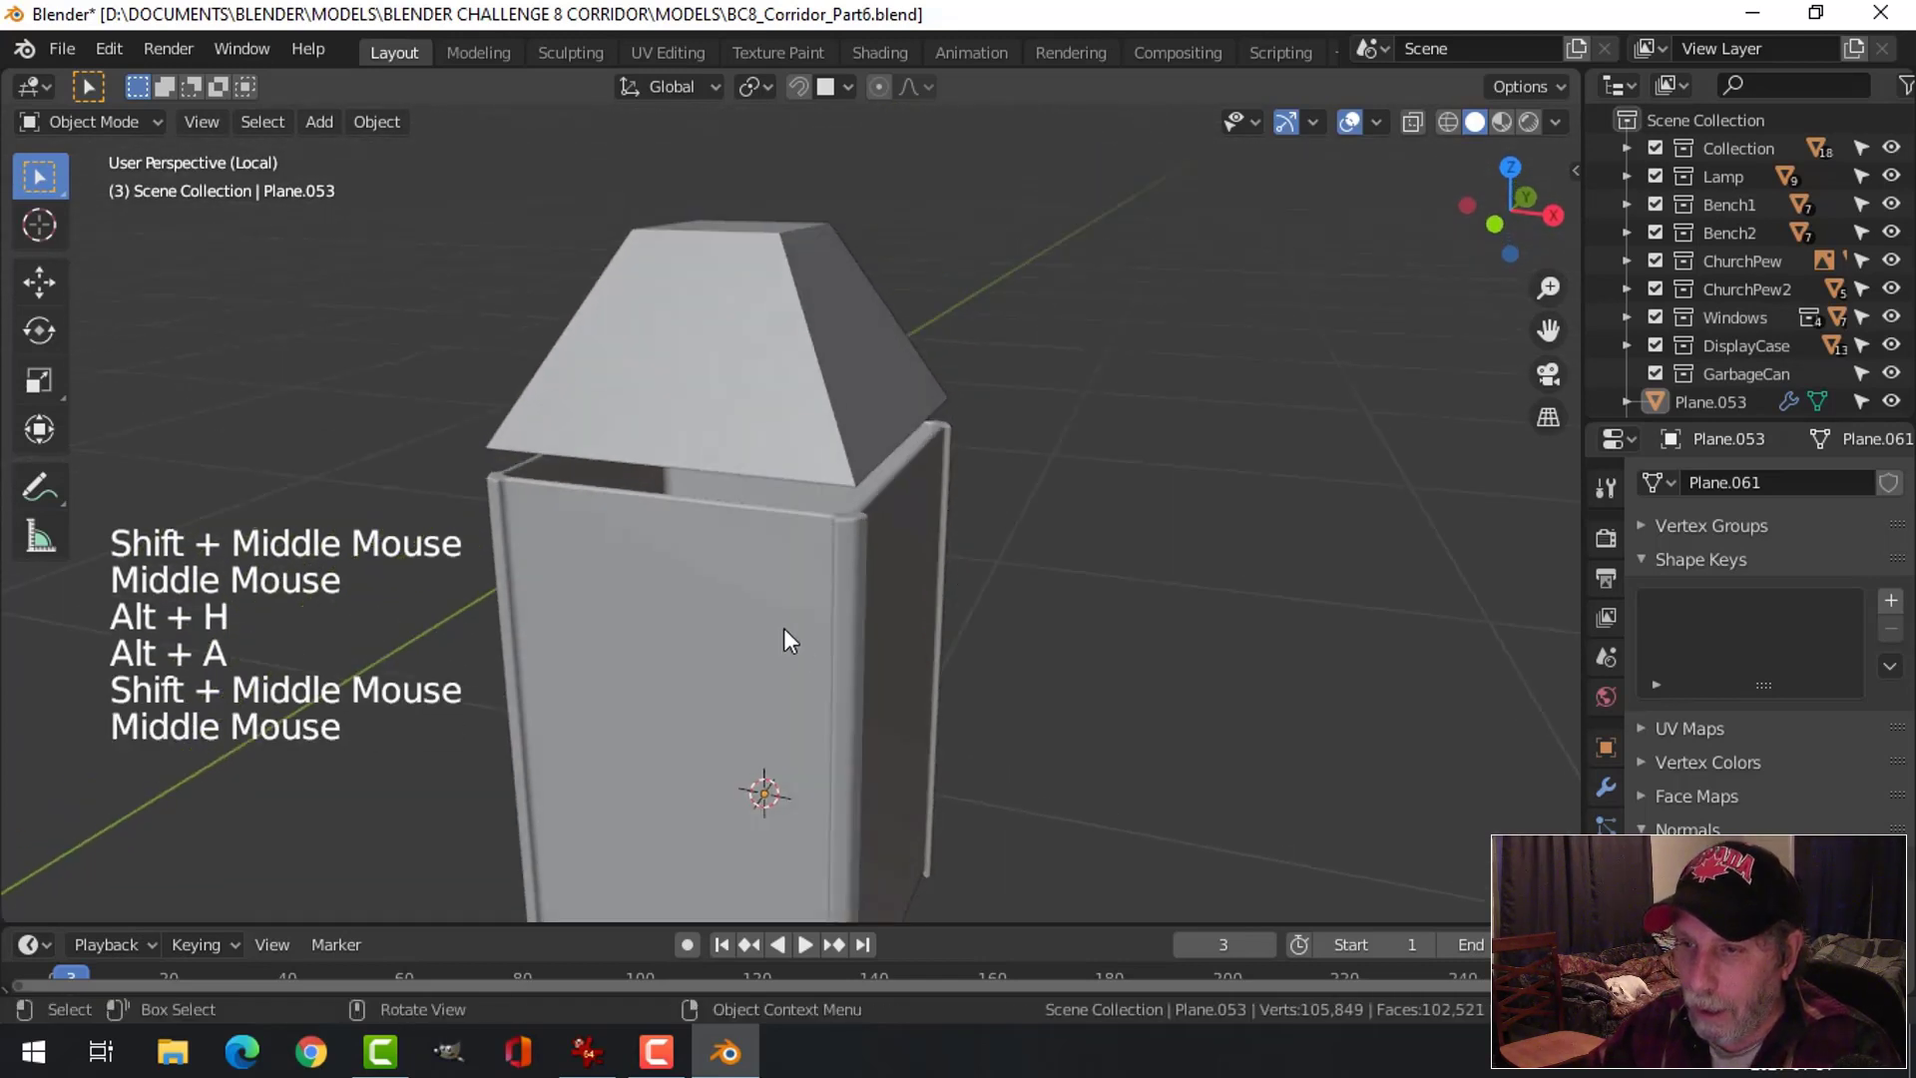
left_click(788, 642)
key("h")
Select the tapered lid and set its origin to its geometry
left_click(859, 389)
middle_click_drag(859, 389, 946, 477, "shift")
left_click(375, 120)
mouse_move(428, 181)
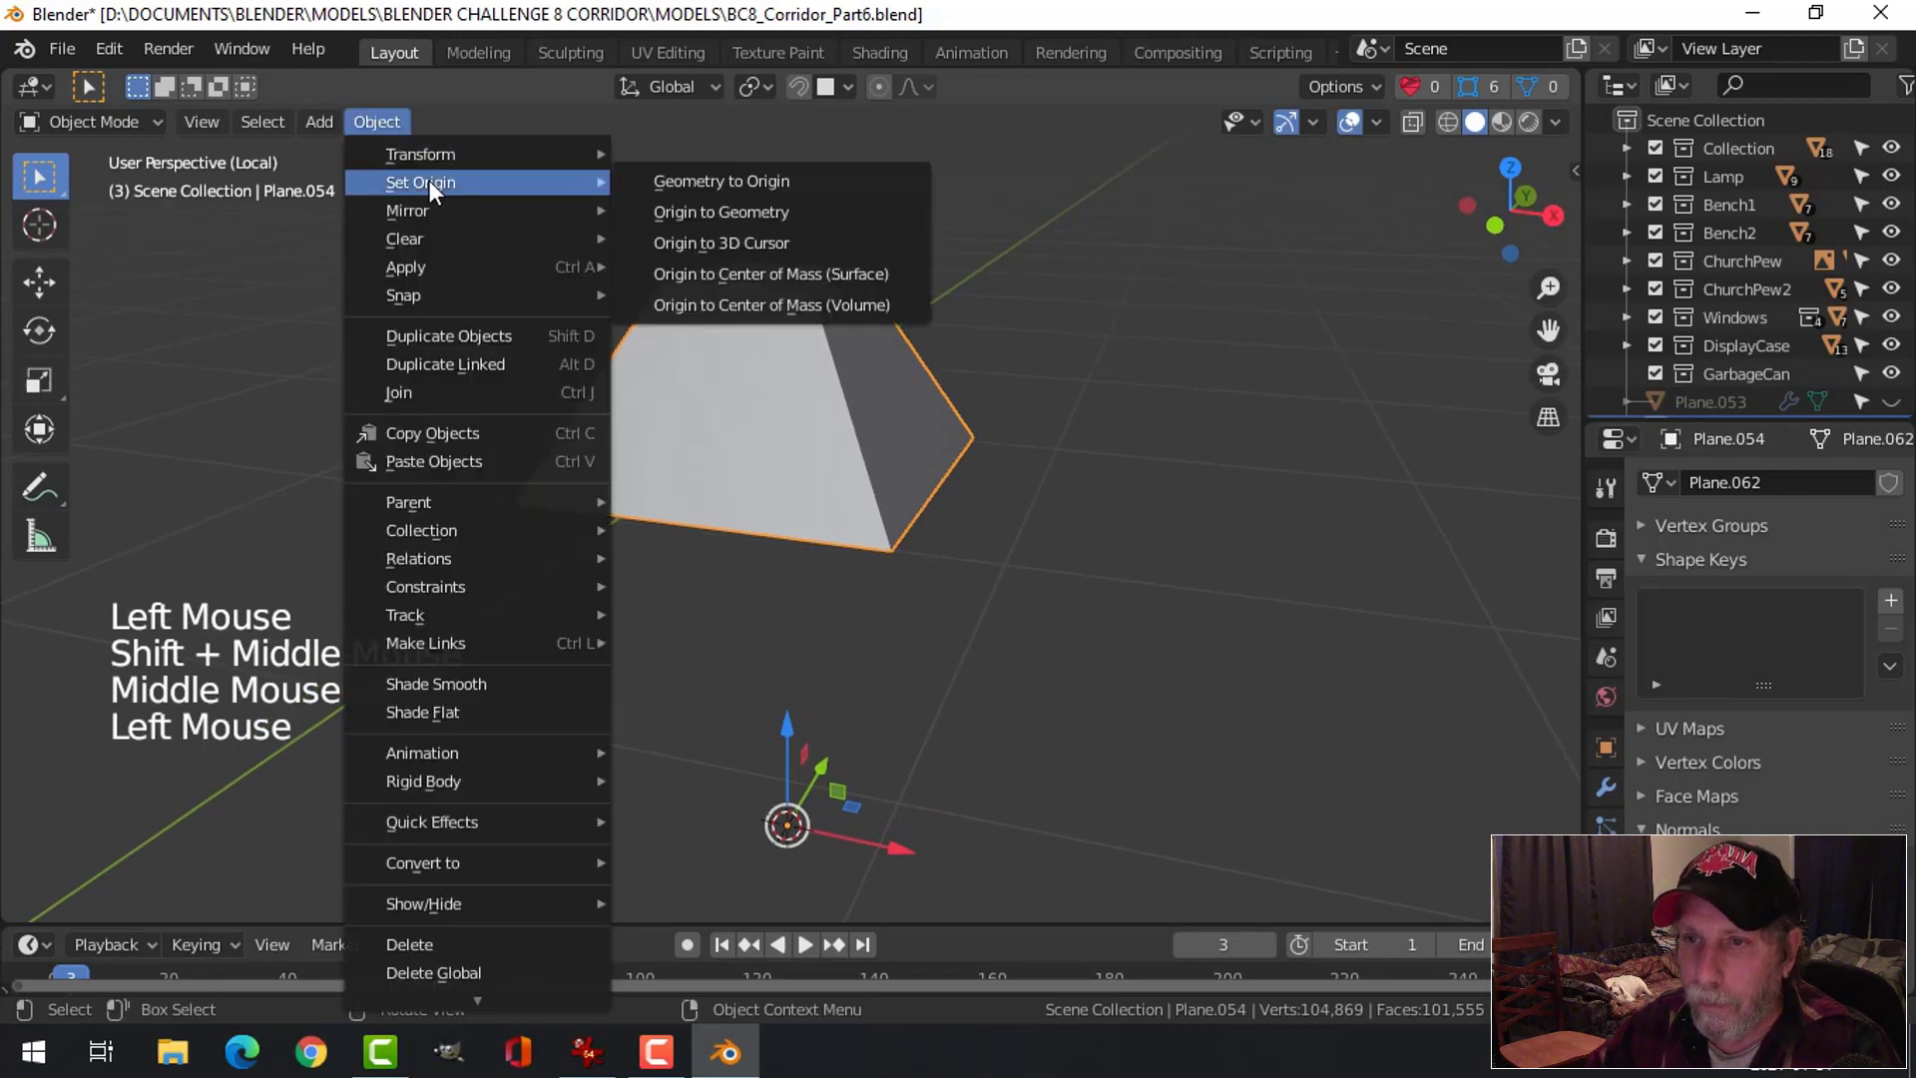
left_click(669, 213)
Cut a centred loop up the lid's front, top and back, and bevel it with an offset of about 0.06 m
key("Tab")
mouse_move(1061, 415)
middle_mouse_down()
mouse_move(1035, 445)
mouse_move(1052, 419)
middle_mouse_up()
middle_click_drag(870, 456, 899, 453)
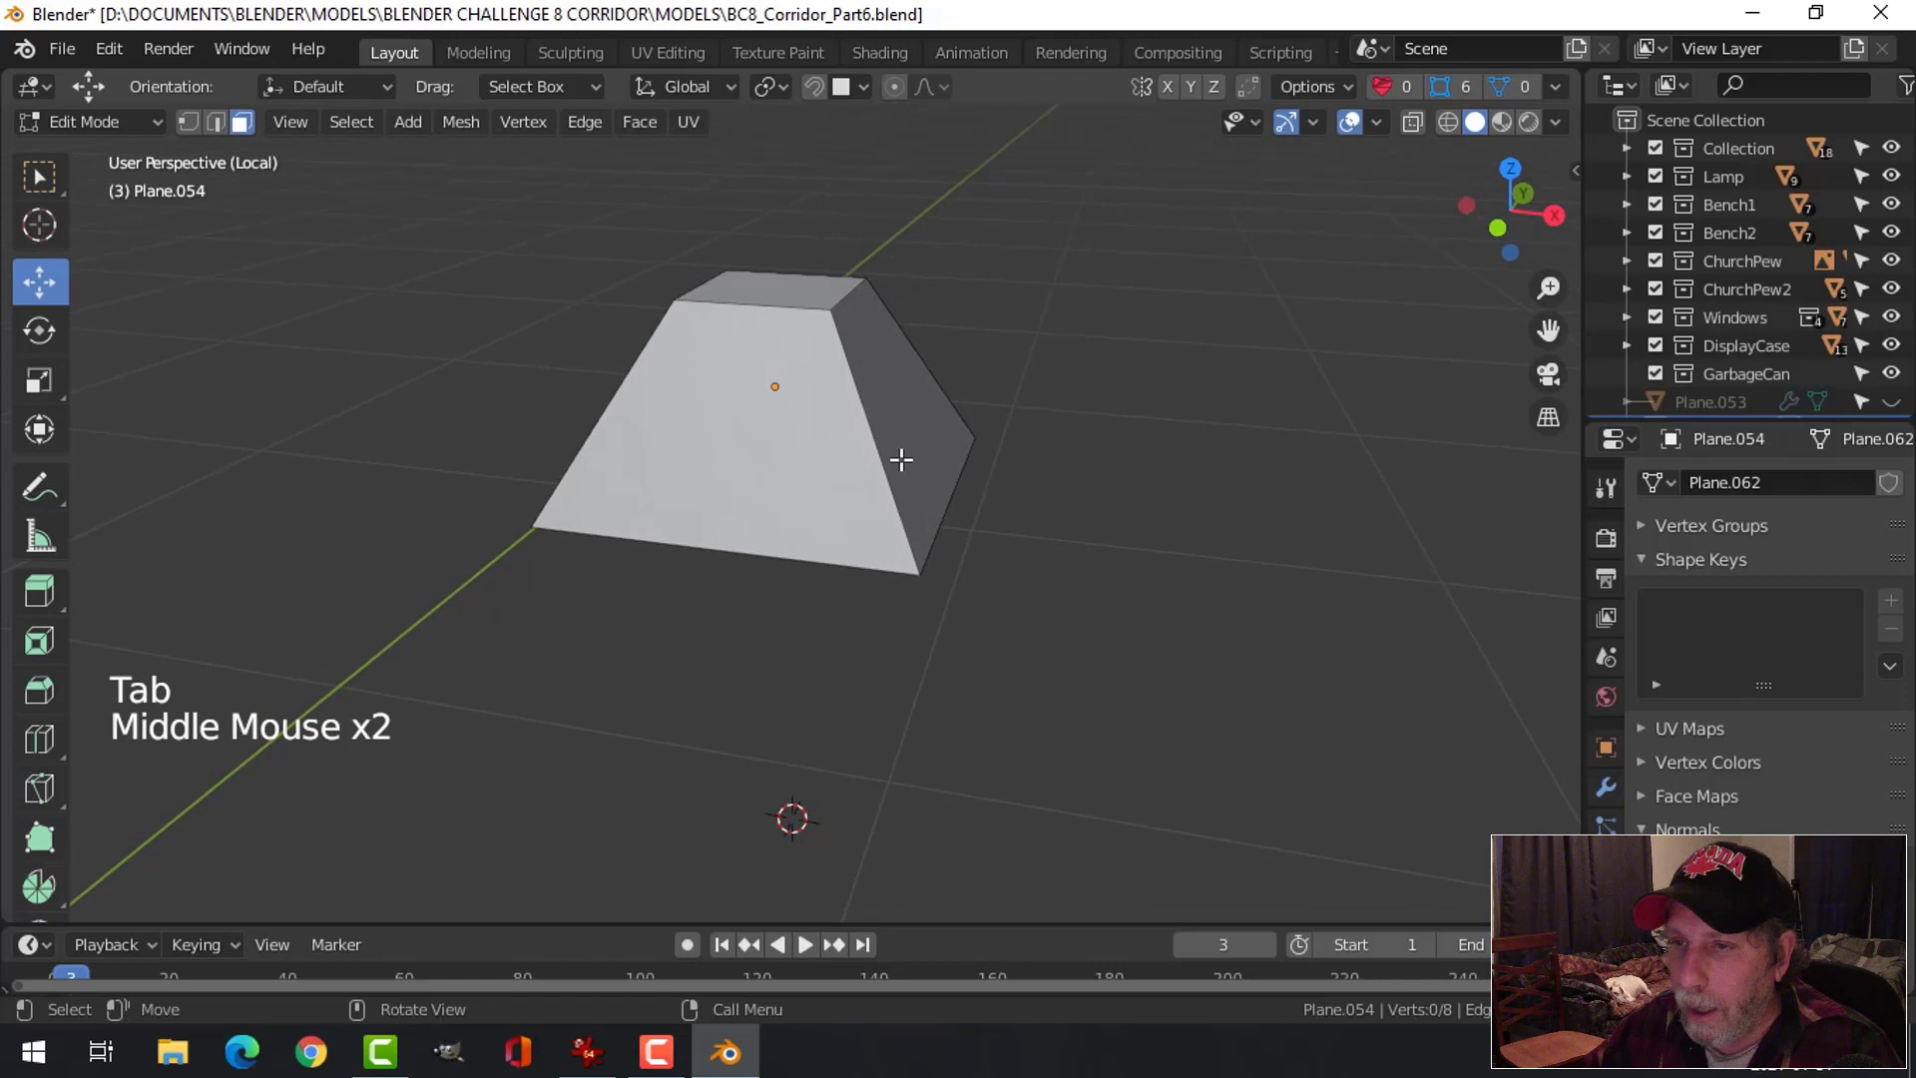
key("ctrl+r")
left_click(785, 336)
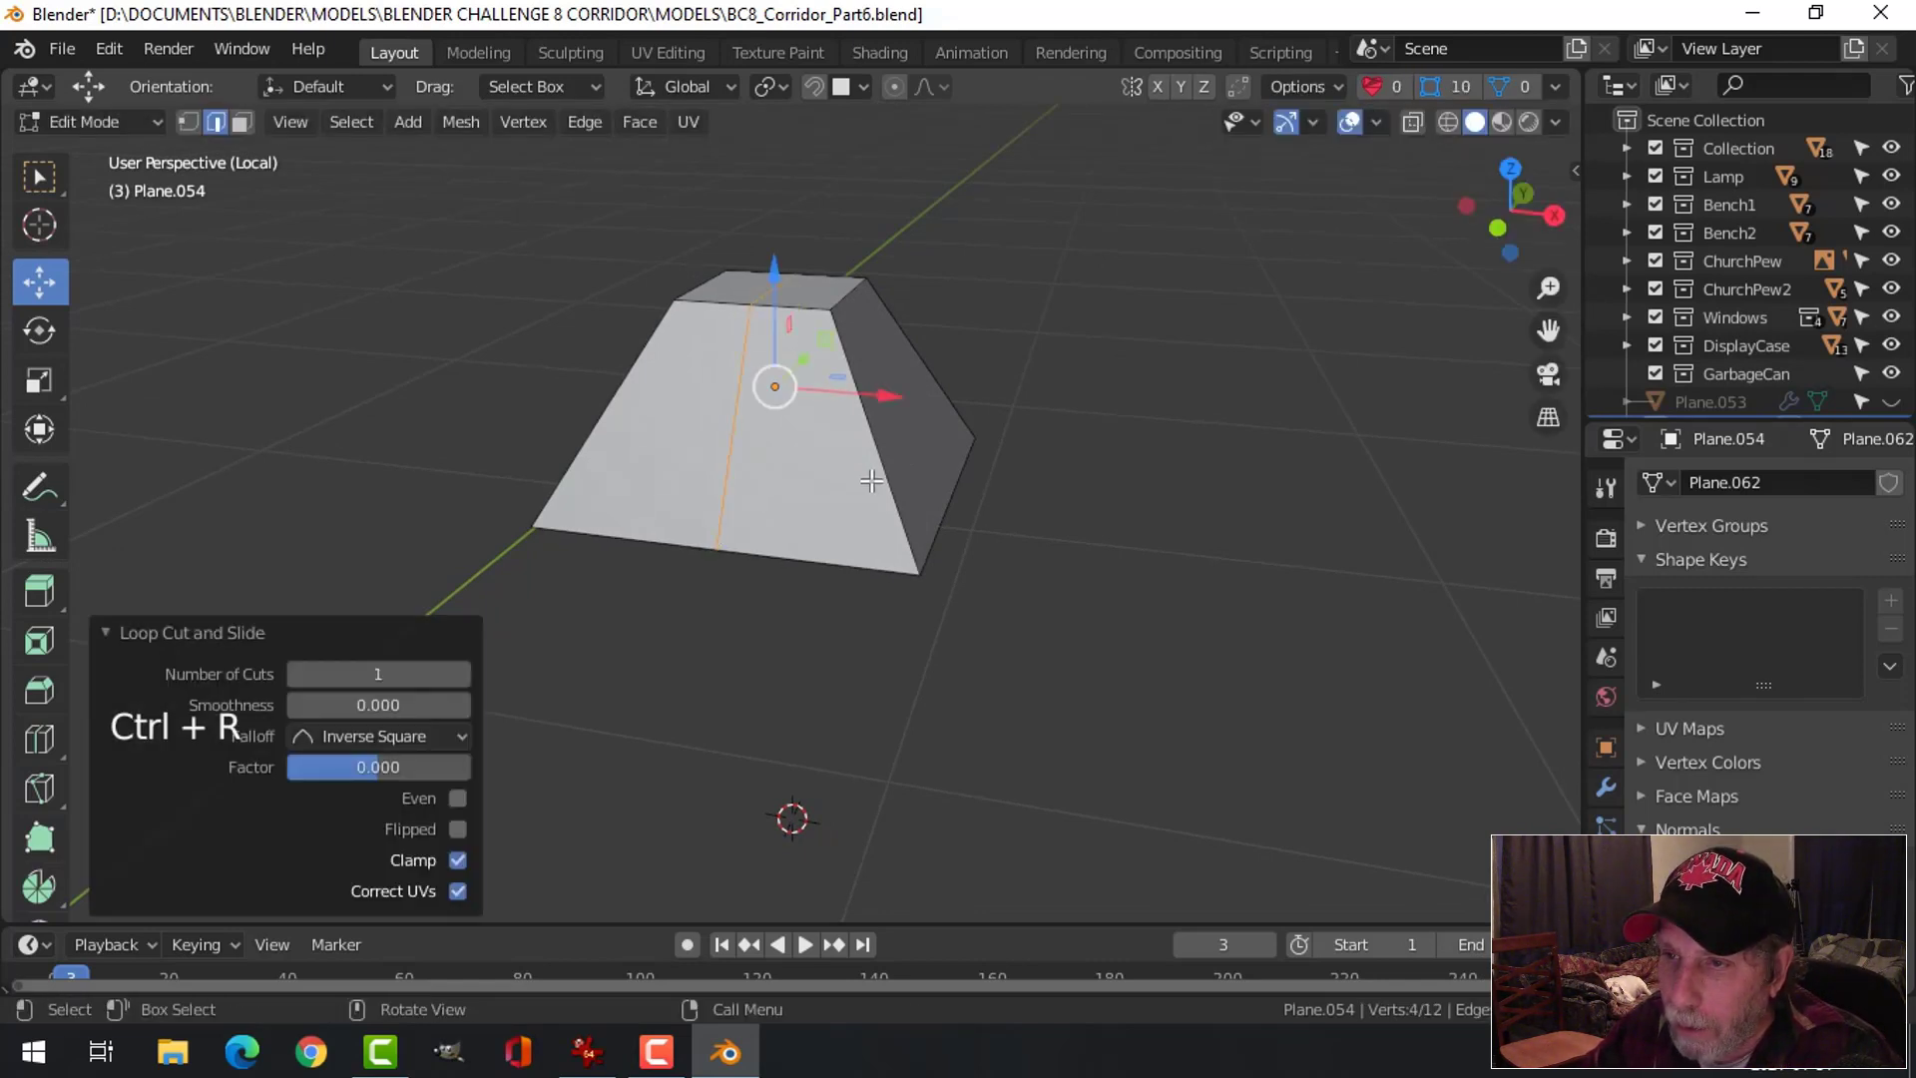
key("ctrl+b")
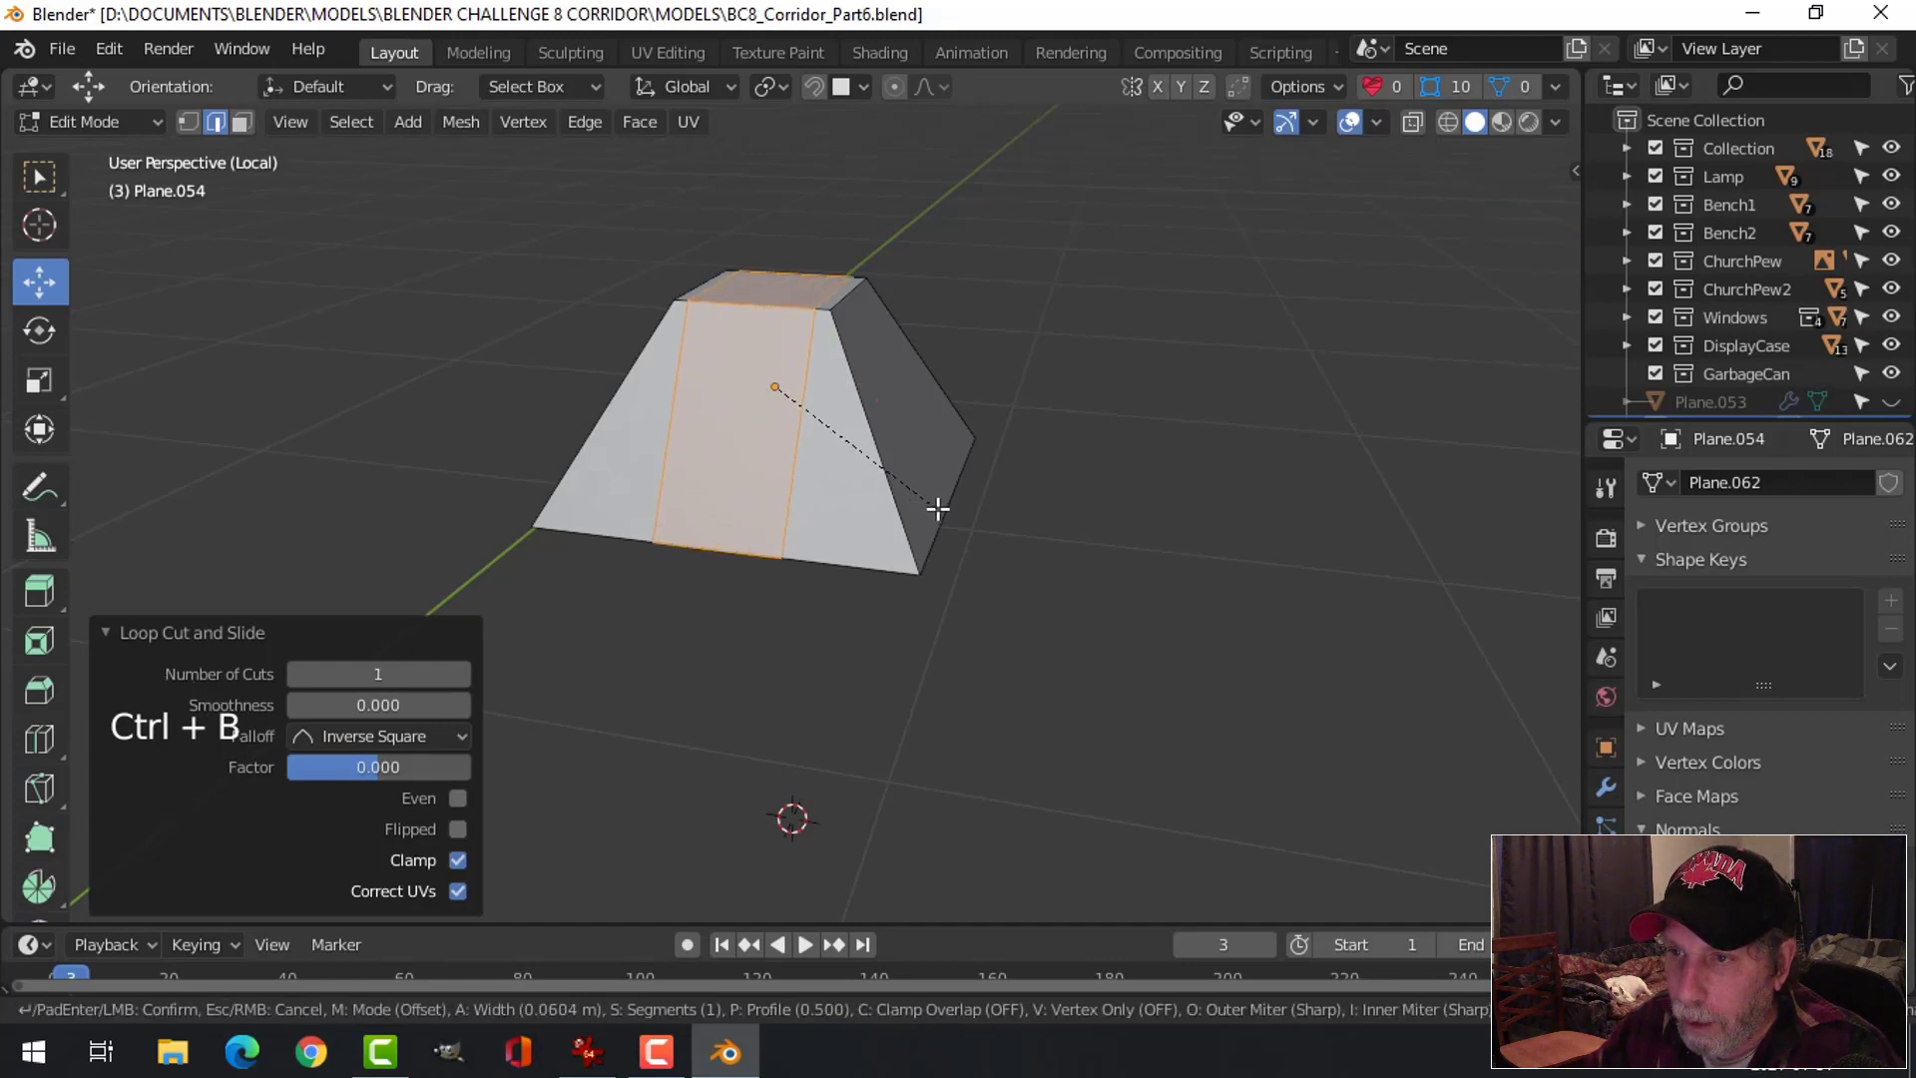
left_click(938, 509)
middle_click_drag(847, 413, 863, 467)
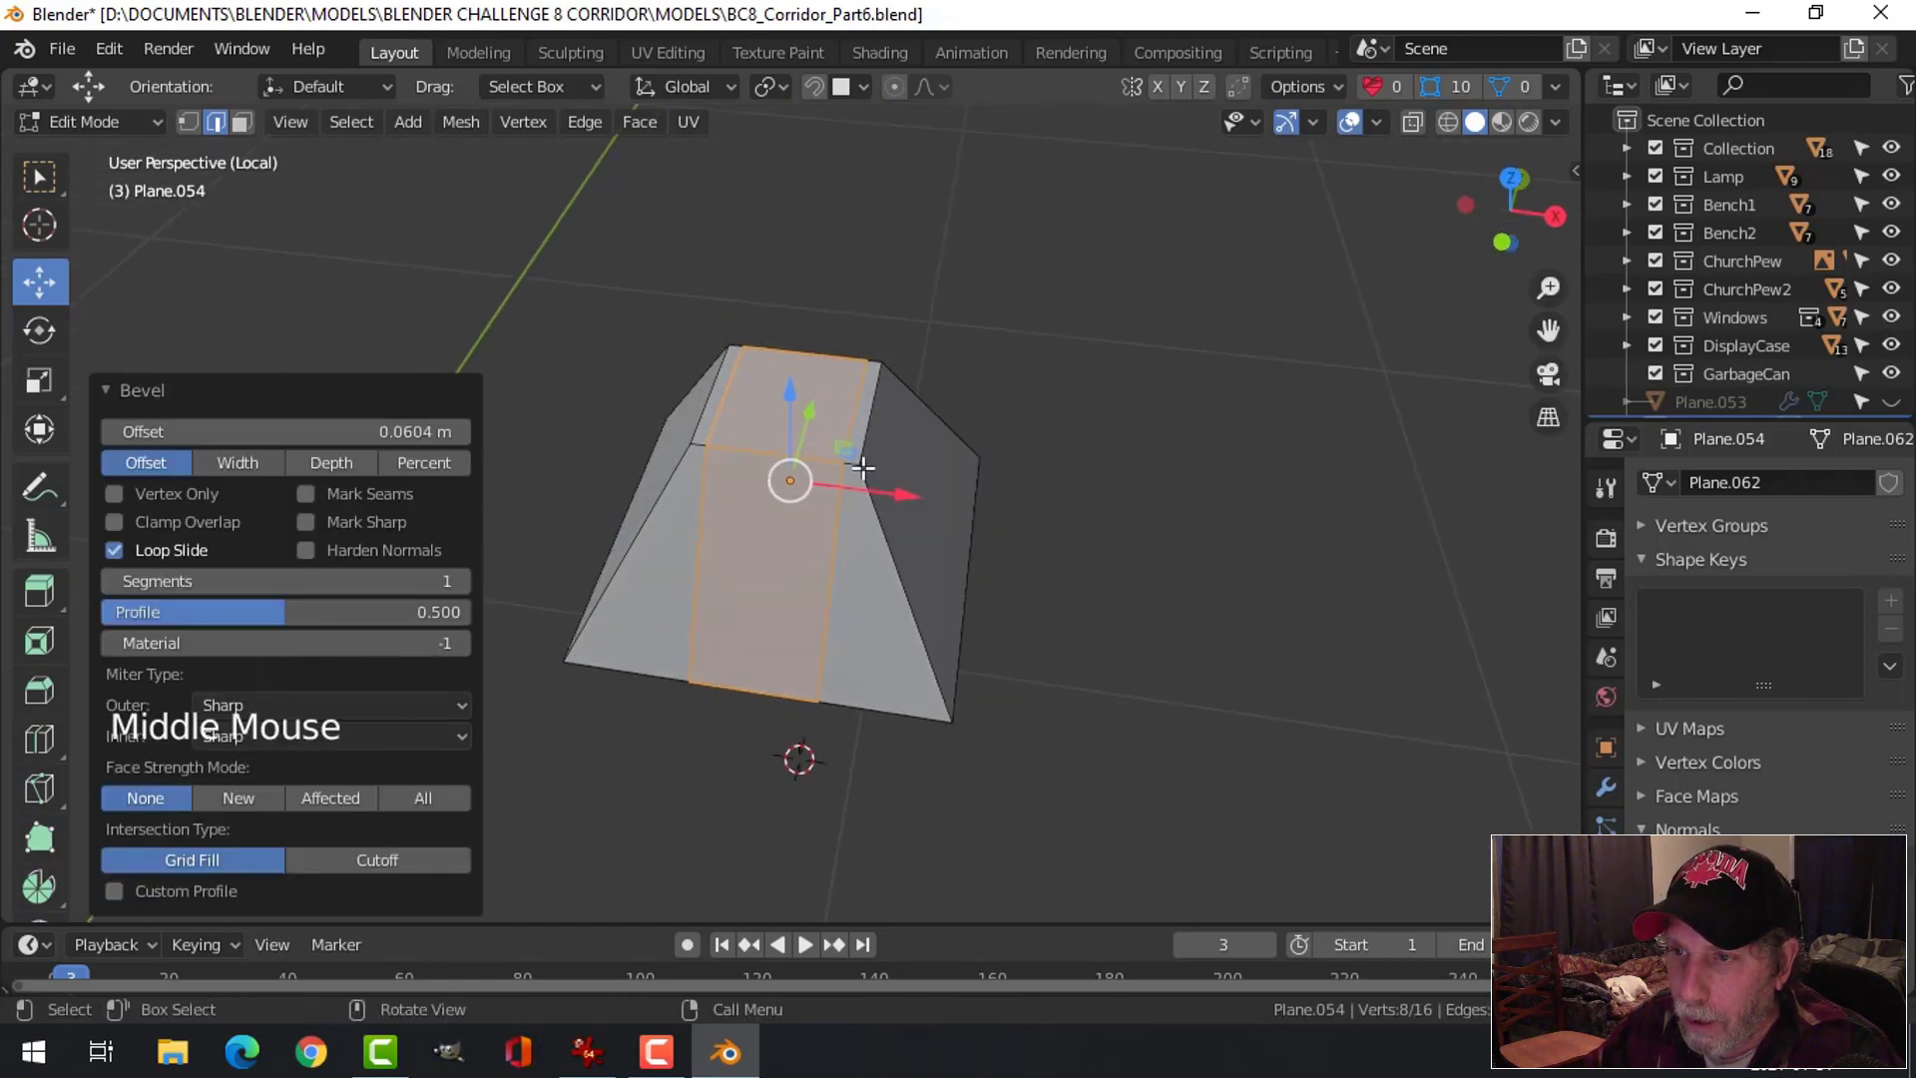
middle_click_drag(886, 606, 913, 490)
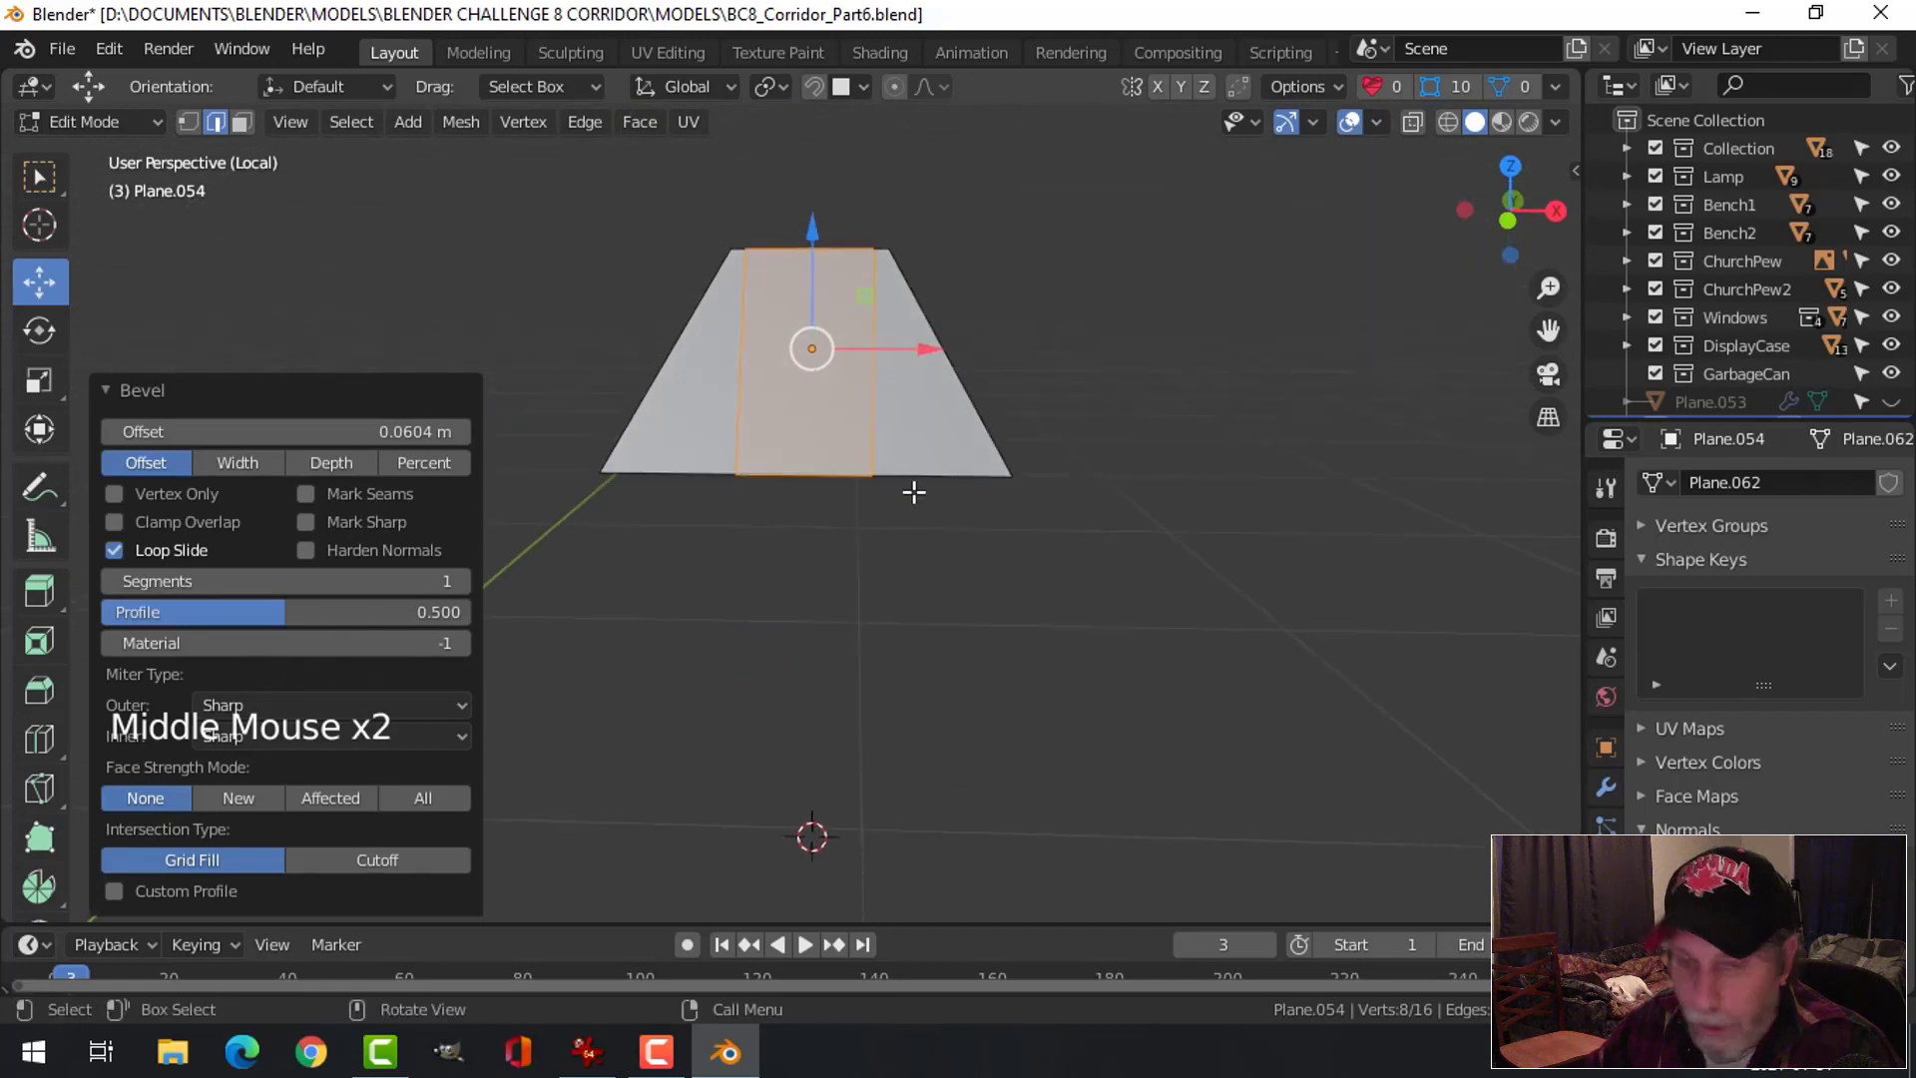
Select the four bottom vertices of the lid's front and back strips and scale them about 2.44 along X toward the corners
key("1")
middle_click_drag(1015, 549, 889, 575)
key("alt+a")
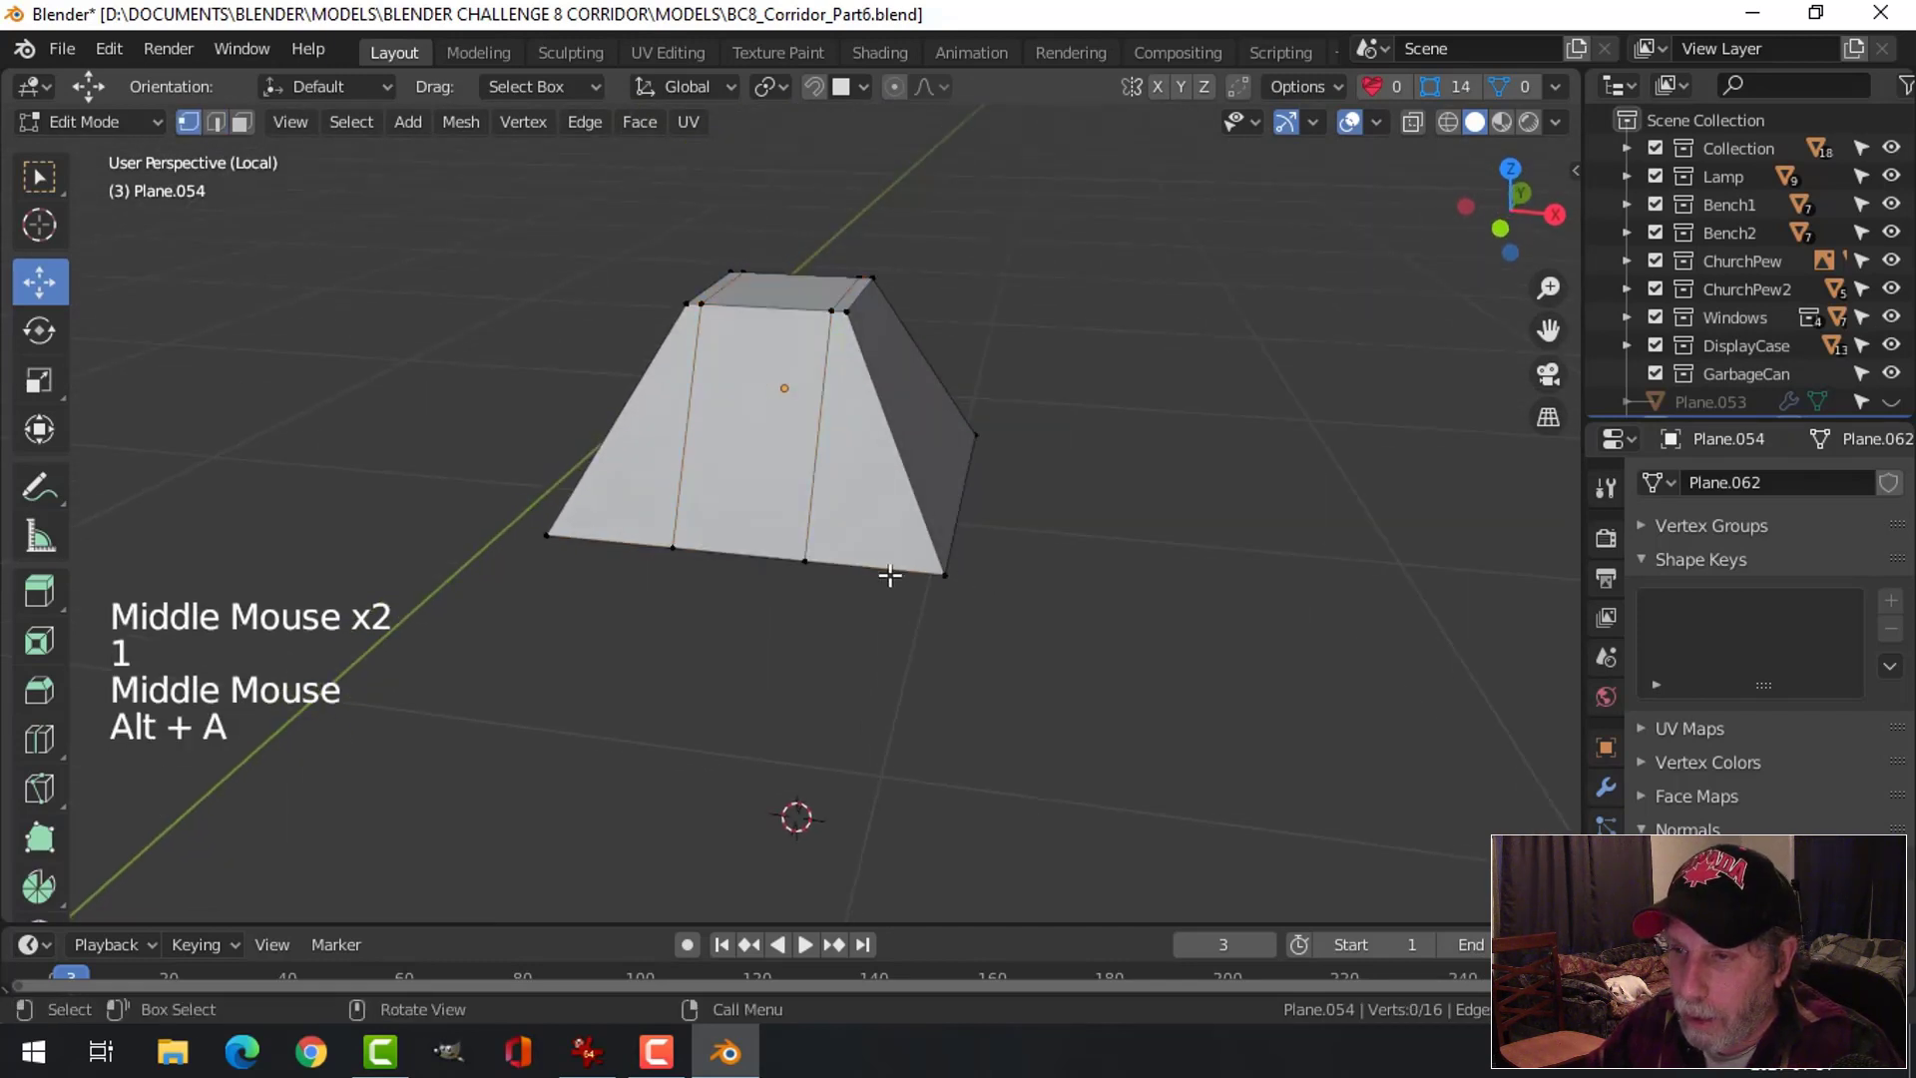
left_click(795, 532)
left_click(678, 537, "shift")
middle_click_drag(678, 537, 736, 581)
left_click(748, 462, "shift")
left_click(809, 413, "shift")
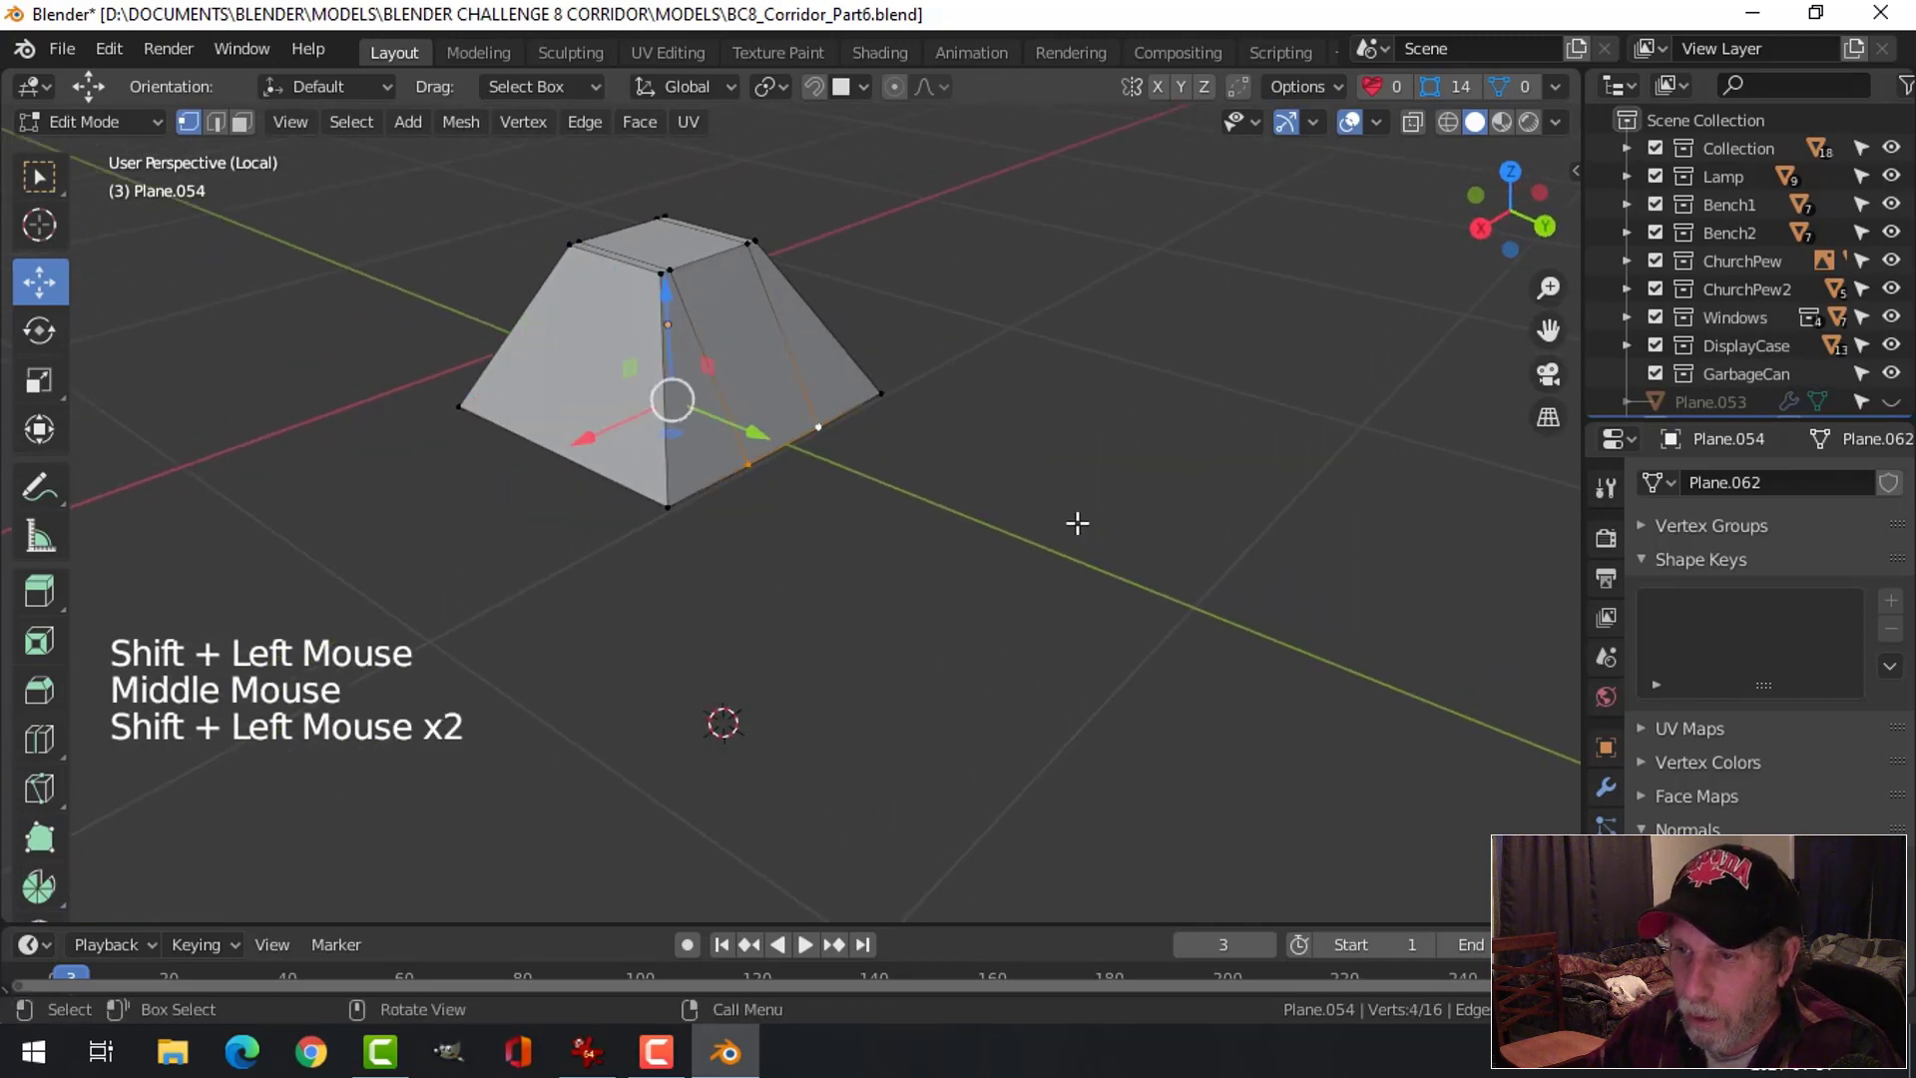
middle_click_drag(1074, 521, 730, 441)
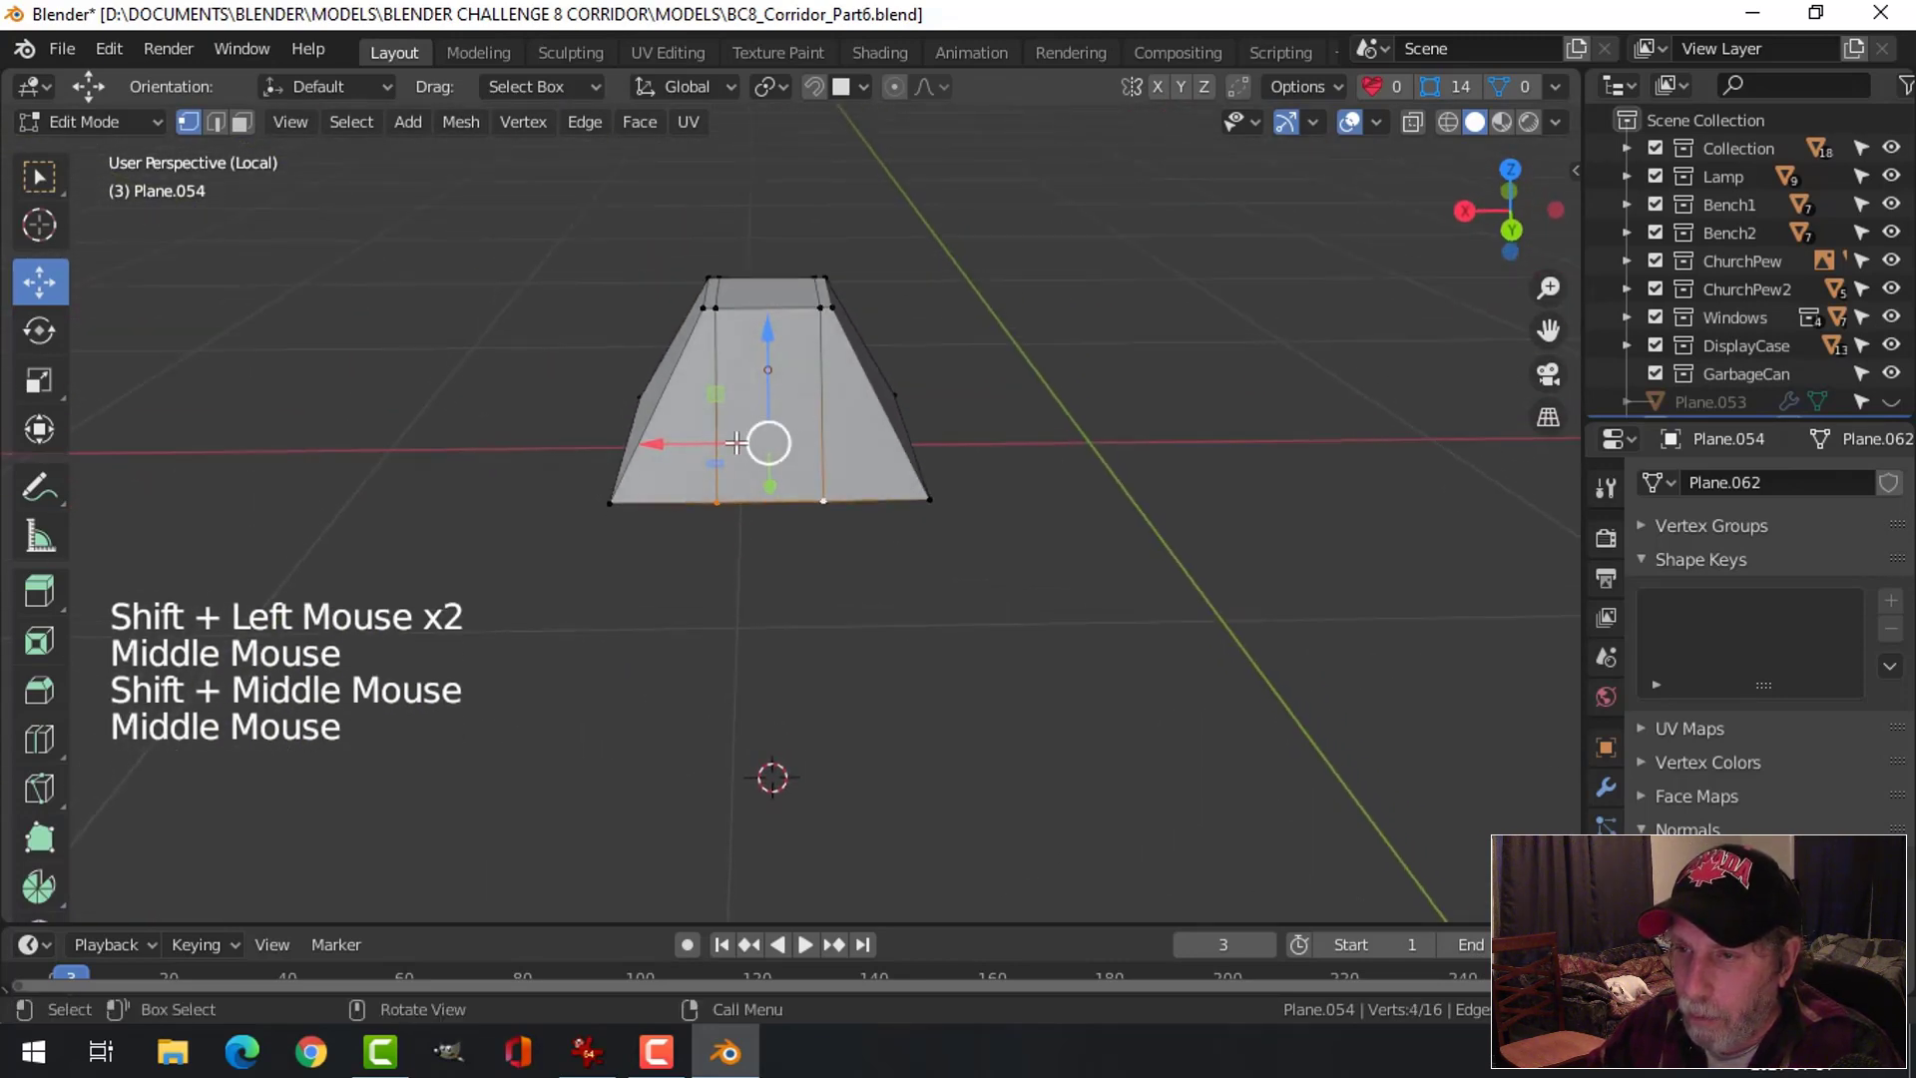
key("s")
key("x")
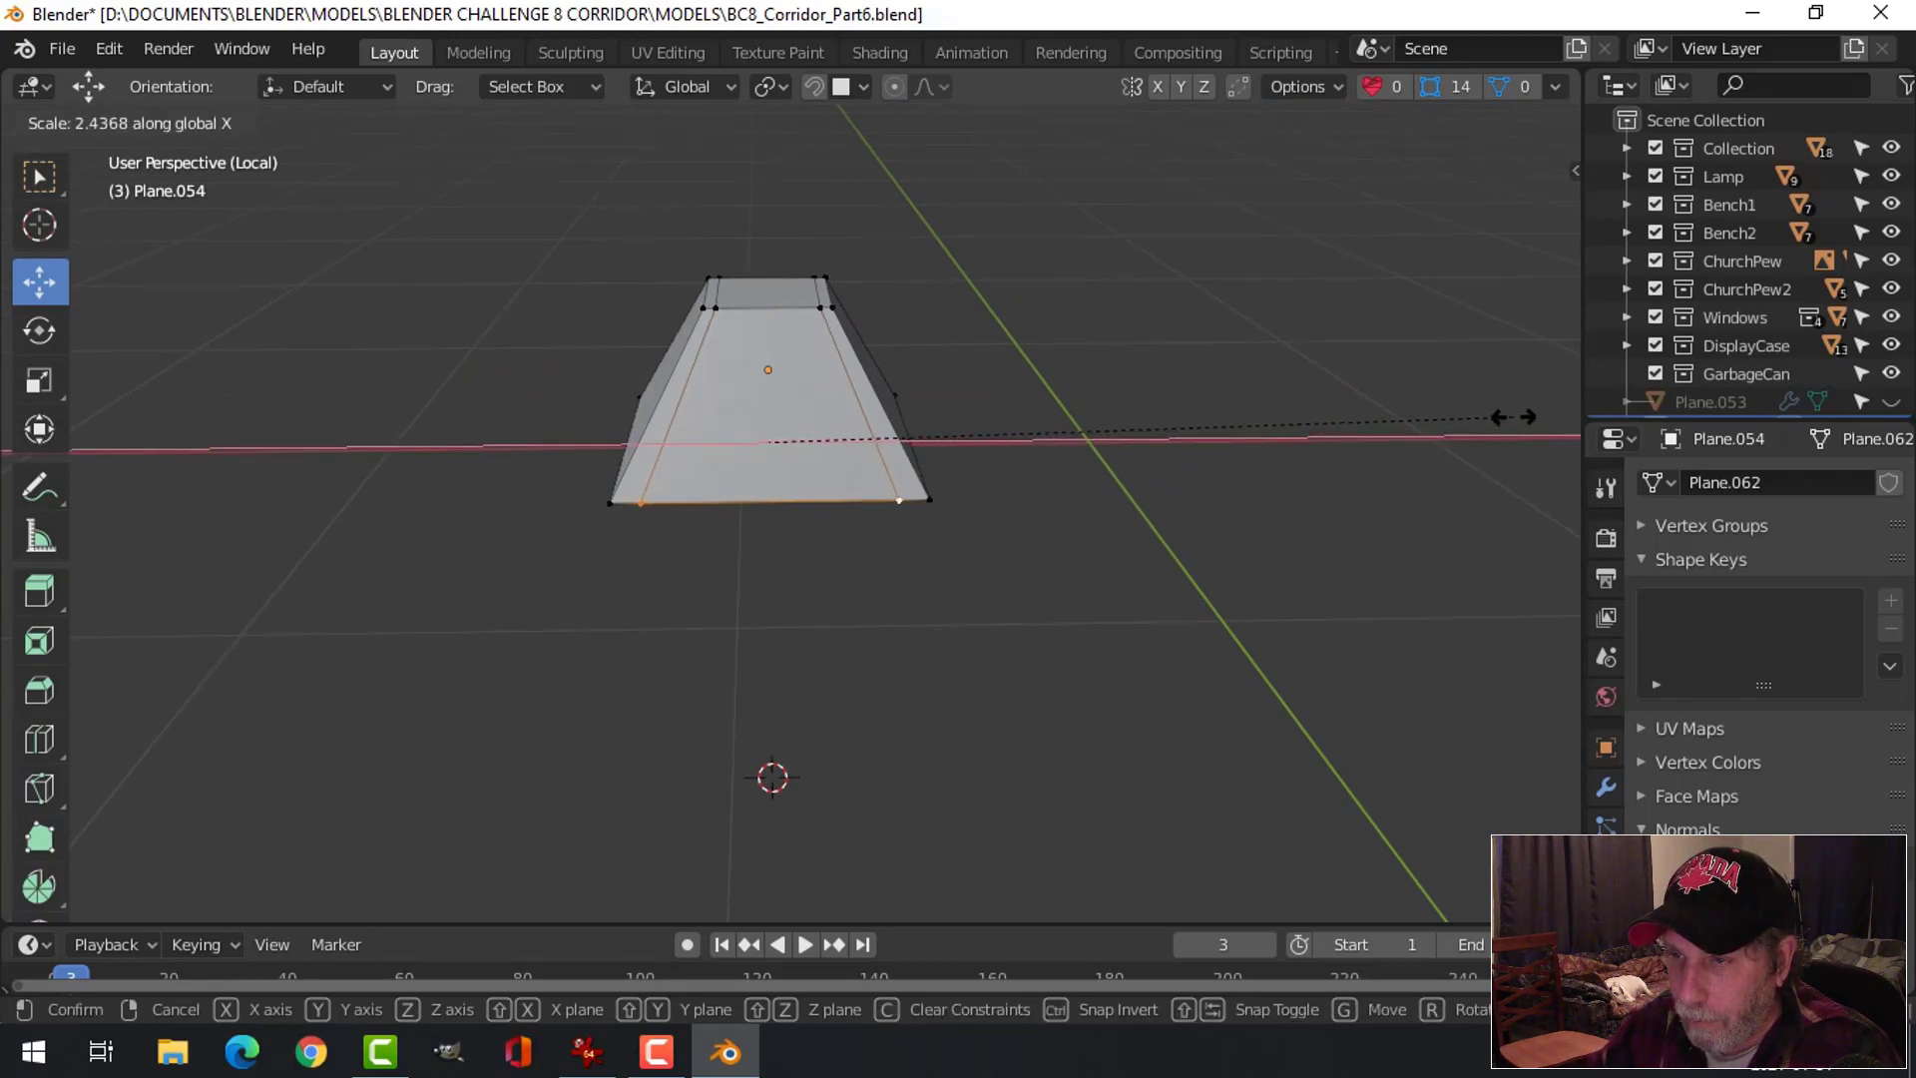
left_click(1507, 419)
middle_click_drag(1484, 415, 943, 507)
key("alt+a")
Add two horizontal loop cuts around the lid, one near its bottom edge and one near its top edge
middle_click_drag(938, 514, 879, 479)
key("ctrl+r")
left_click(852, 520)
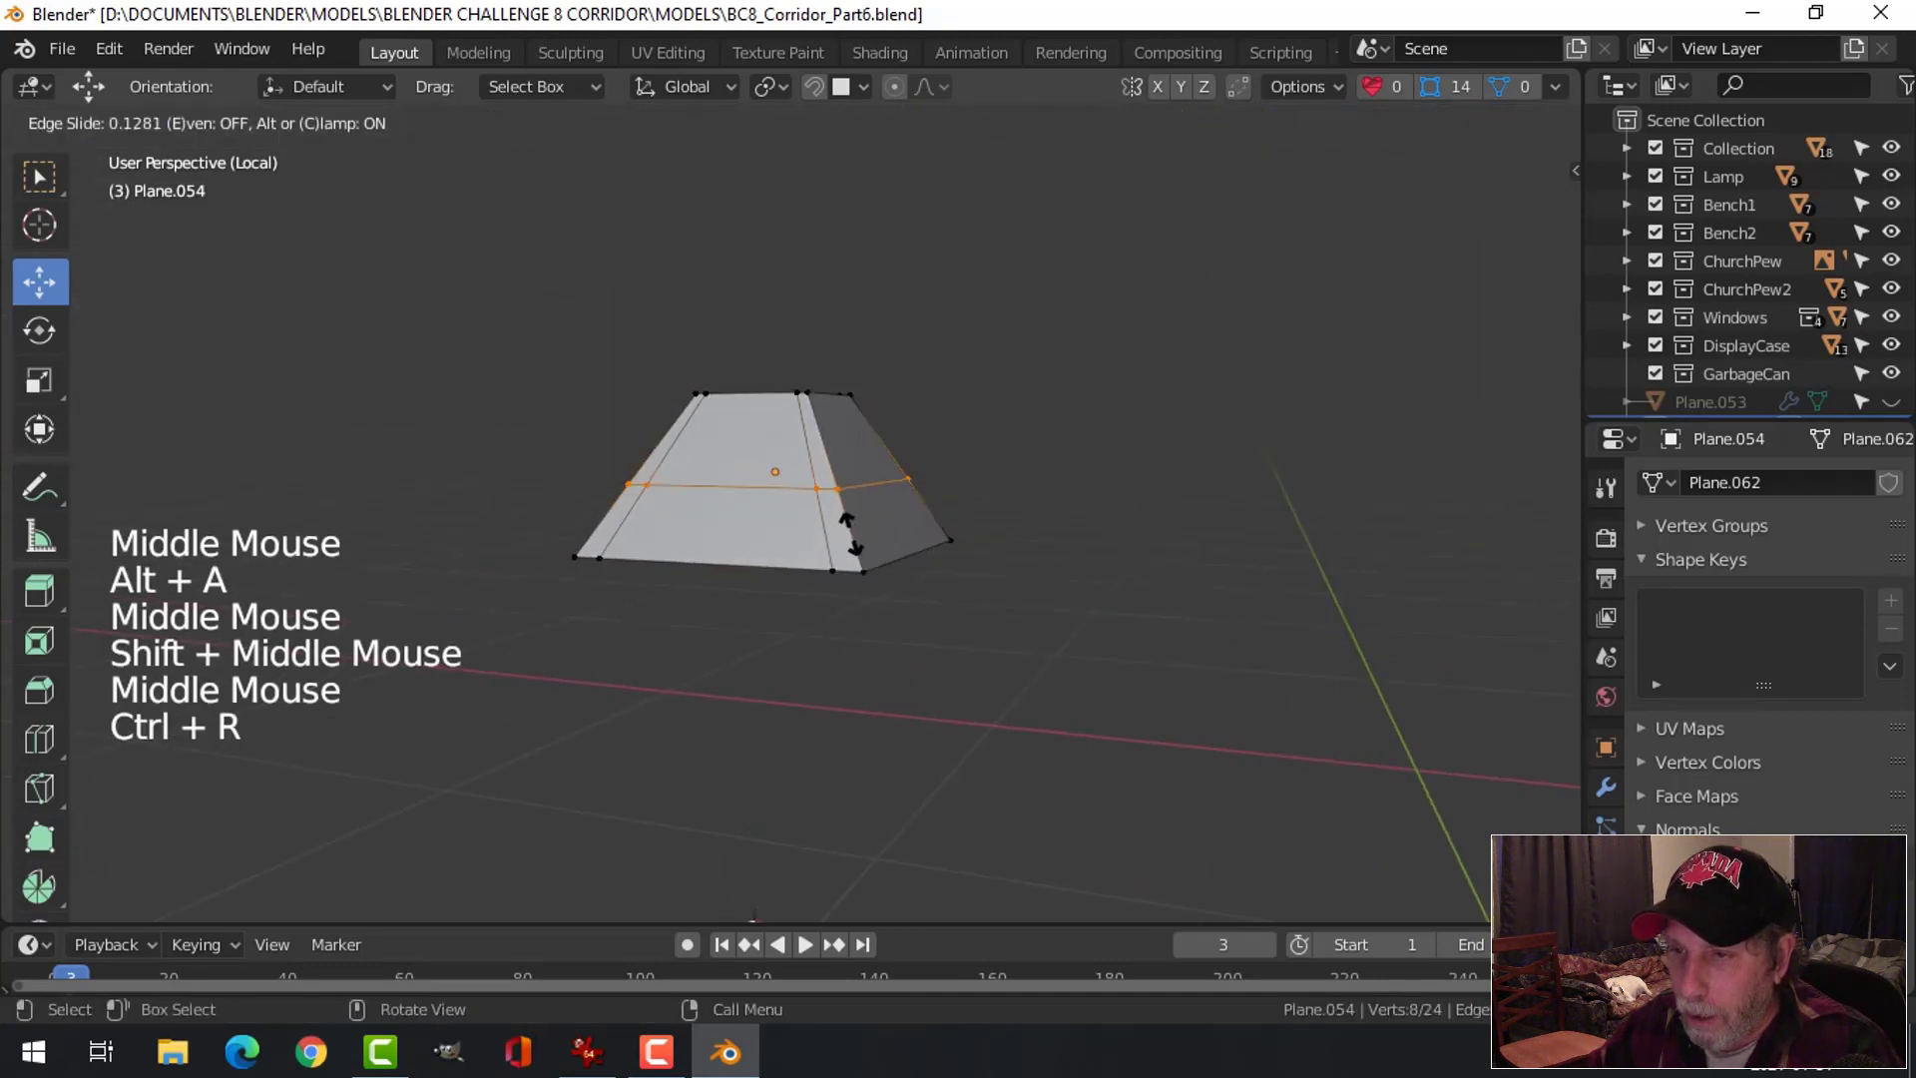
left_click(874, 589)
middle_click_drag(874, 589, 783, 611, "shift")
key("ctrl+r")
left_click(839, 514)
left_click(844, 504)
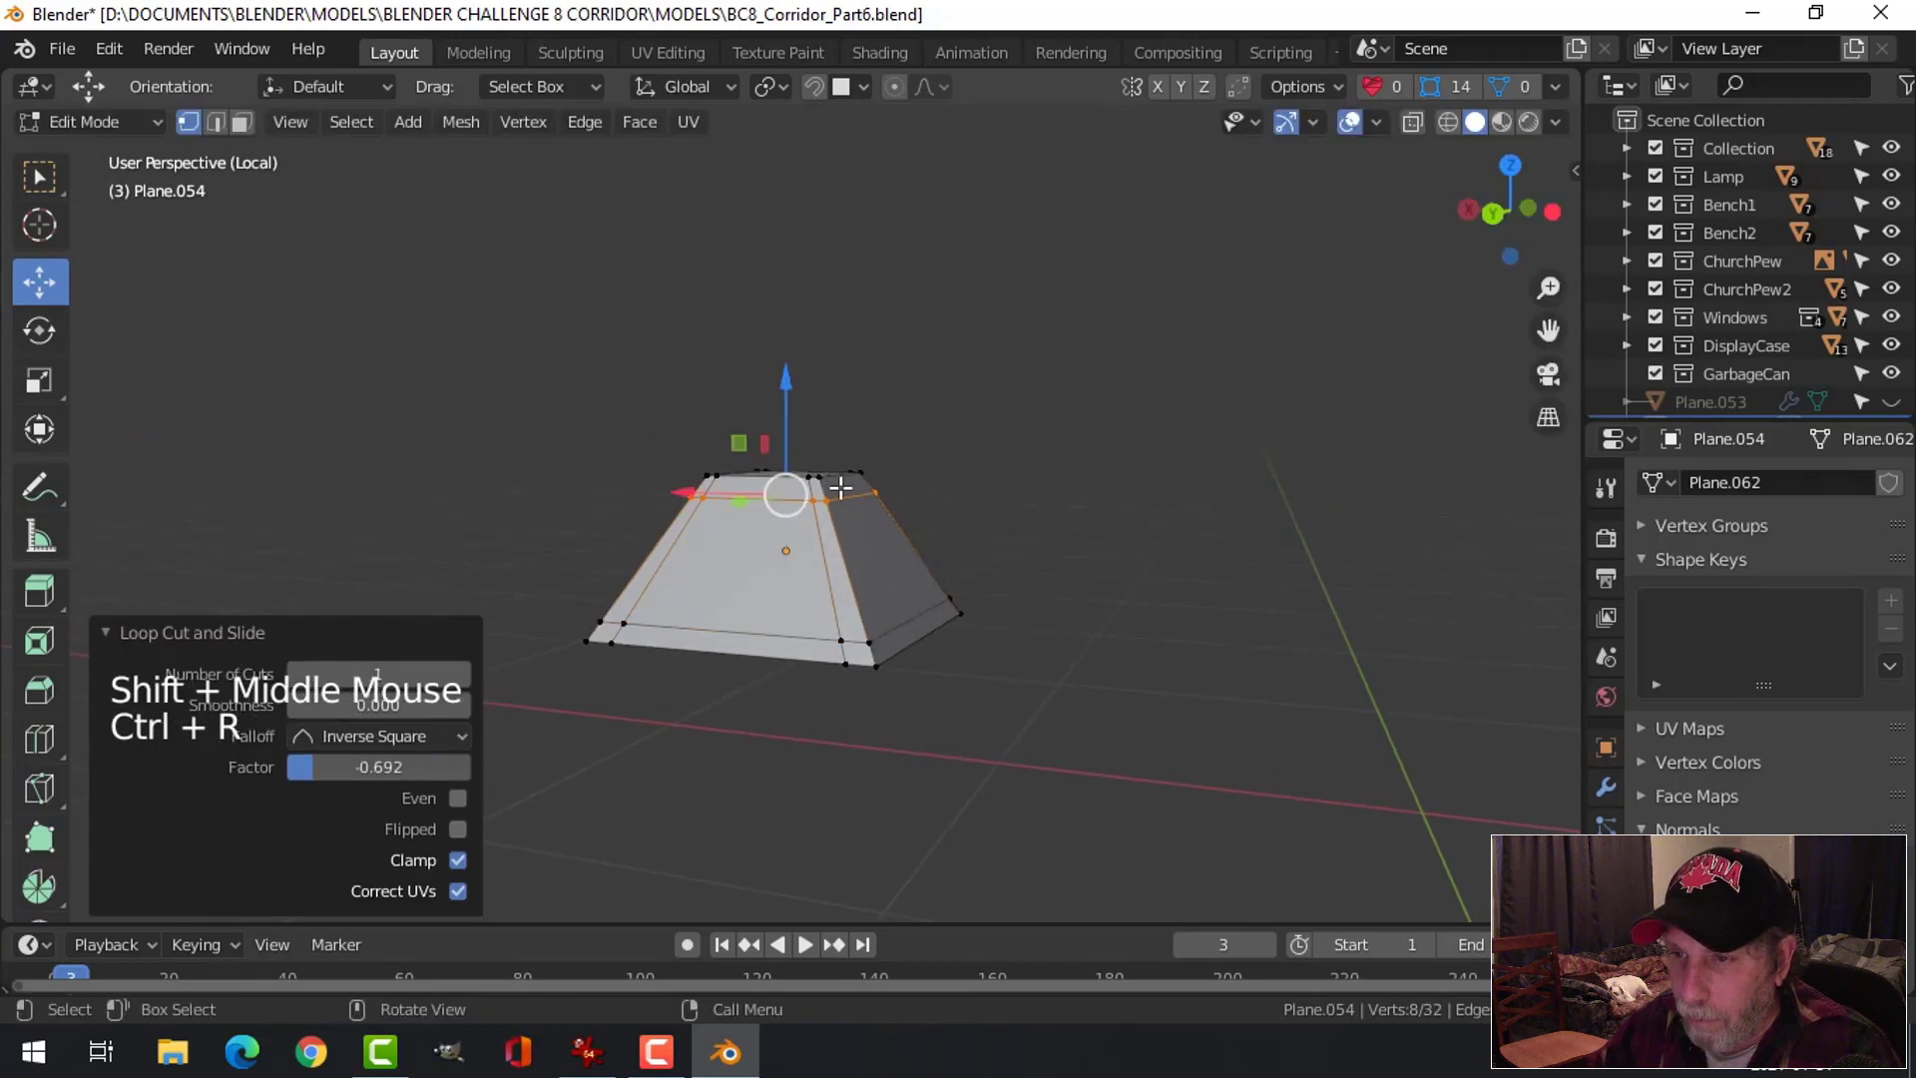
Separate the lid's three top faces and the surrounding upper band into their own object
key("alt+a")
middle_click_drag(843, 503, 769, 415)
scroll(930, 560, "up", 2)
key("3")
left_click(771, 417)
scroll(847, 429, "up", 2)
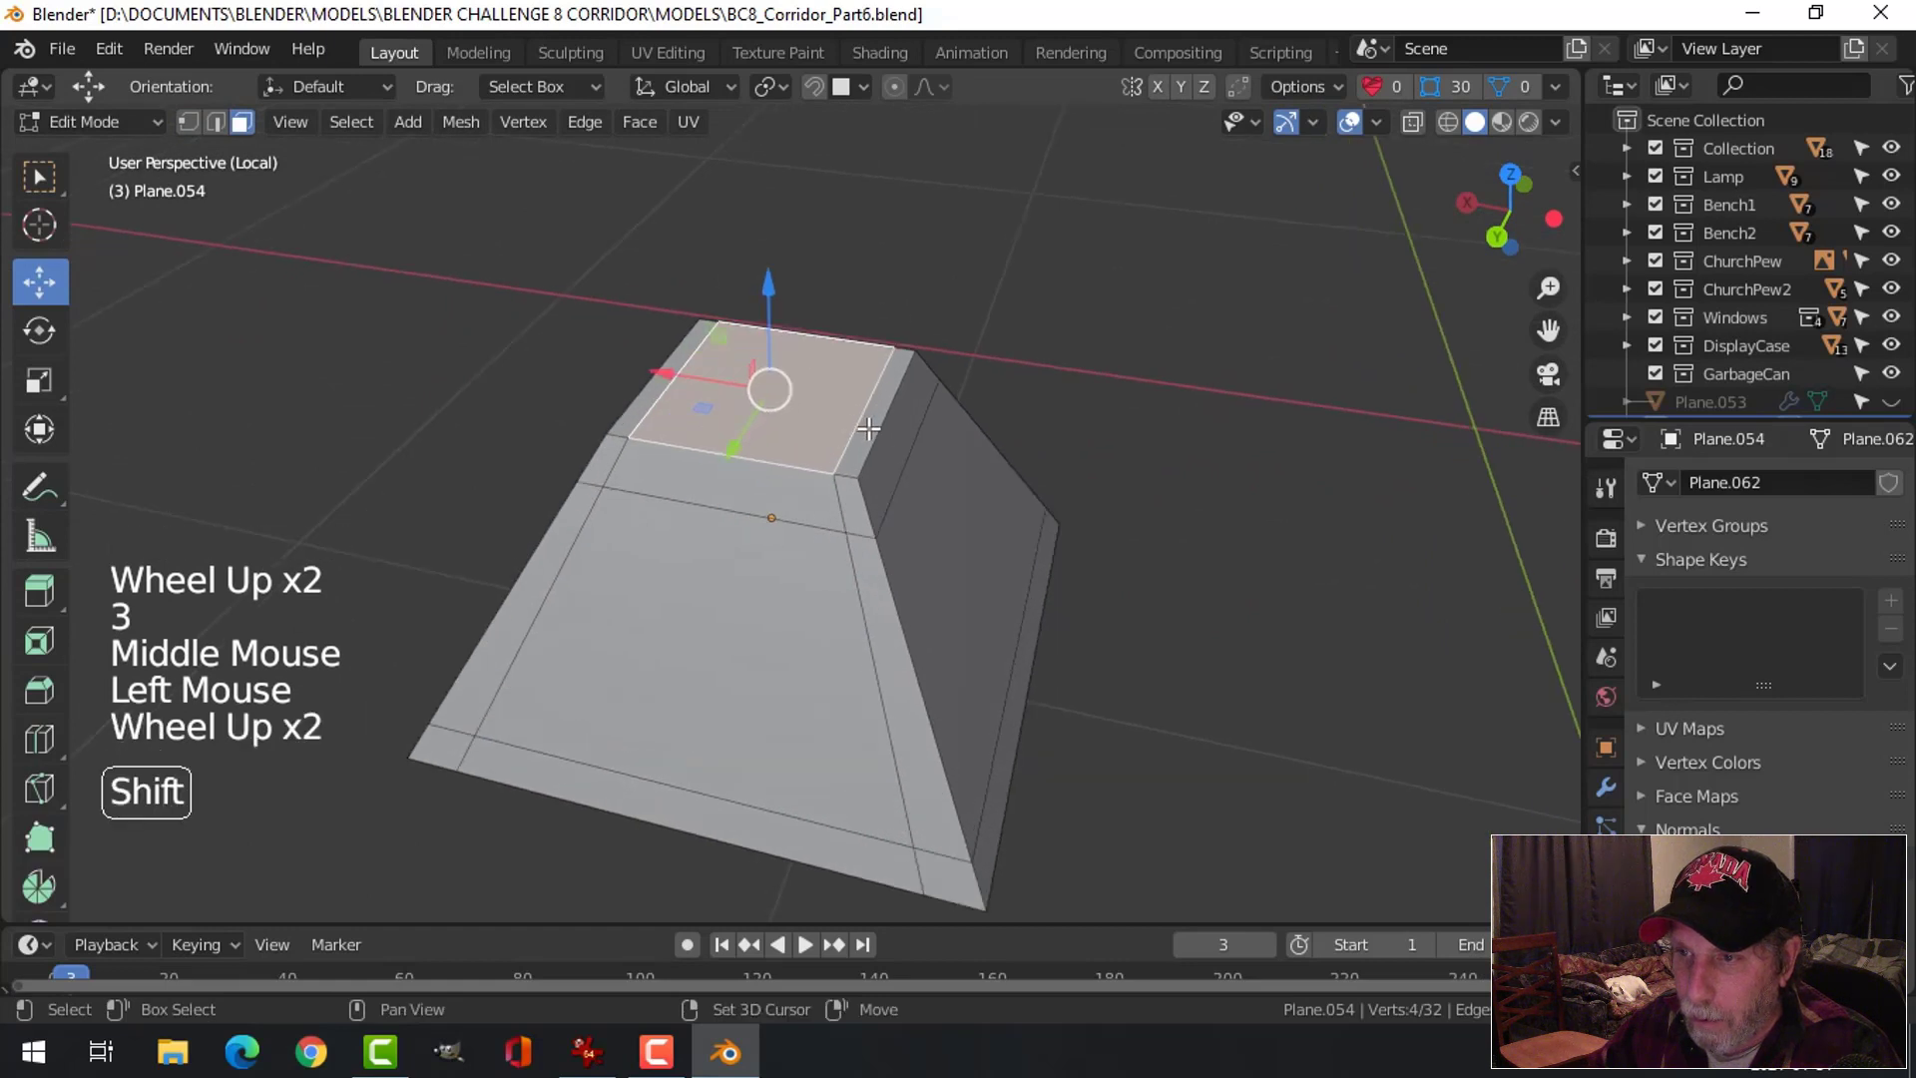
left_click(868, 429, "shift")
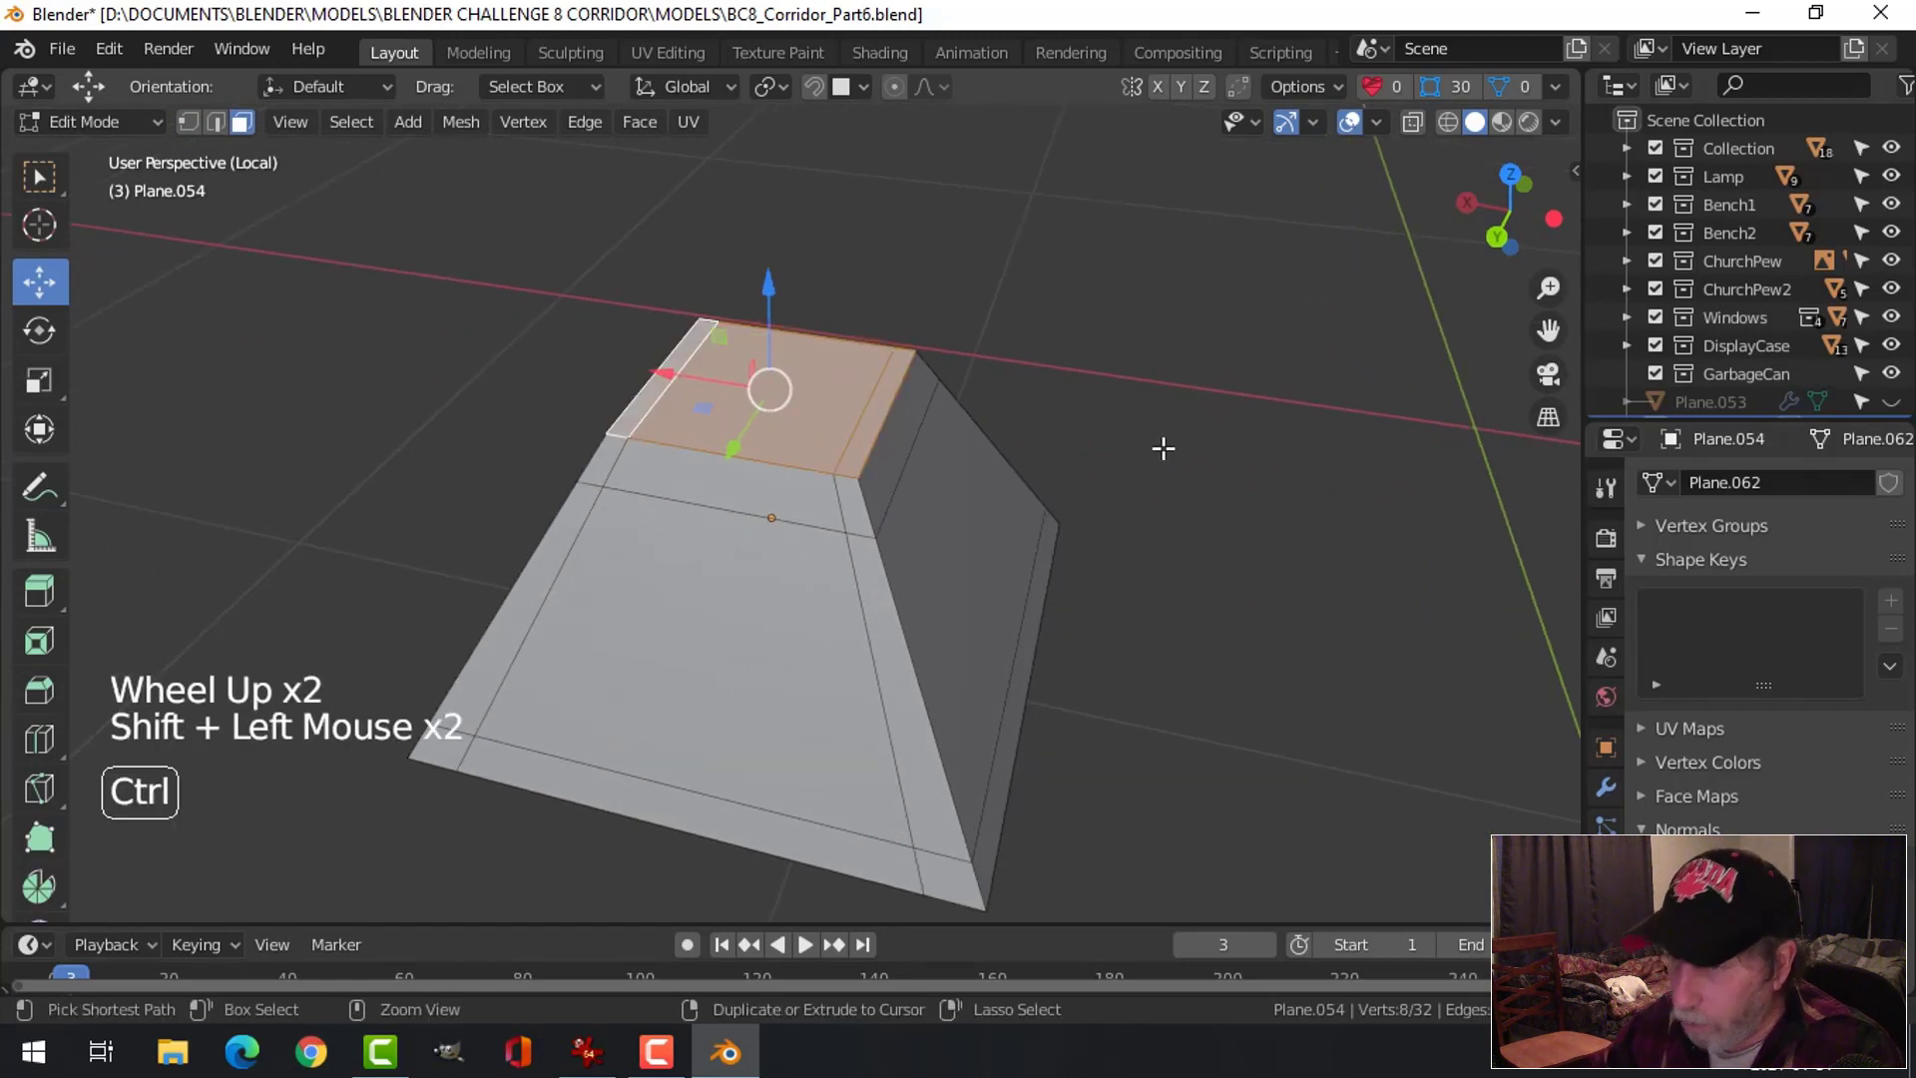
key("ctrl+KP_Add")
key("p")
left_click(1158, 446)
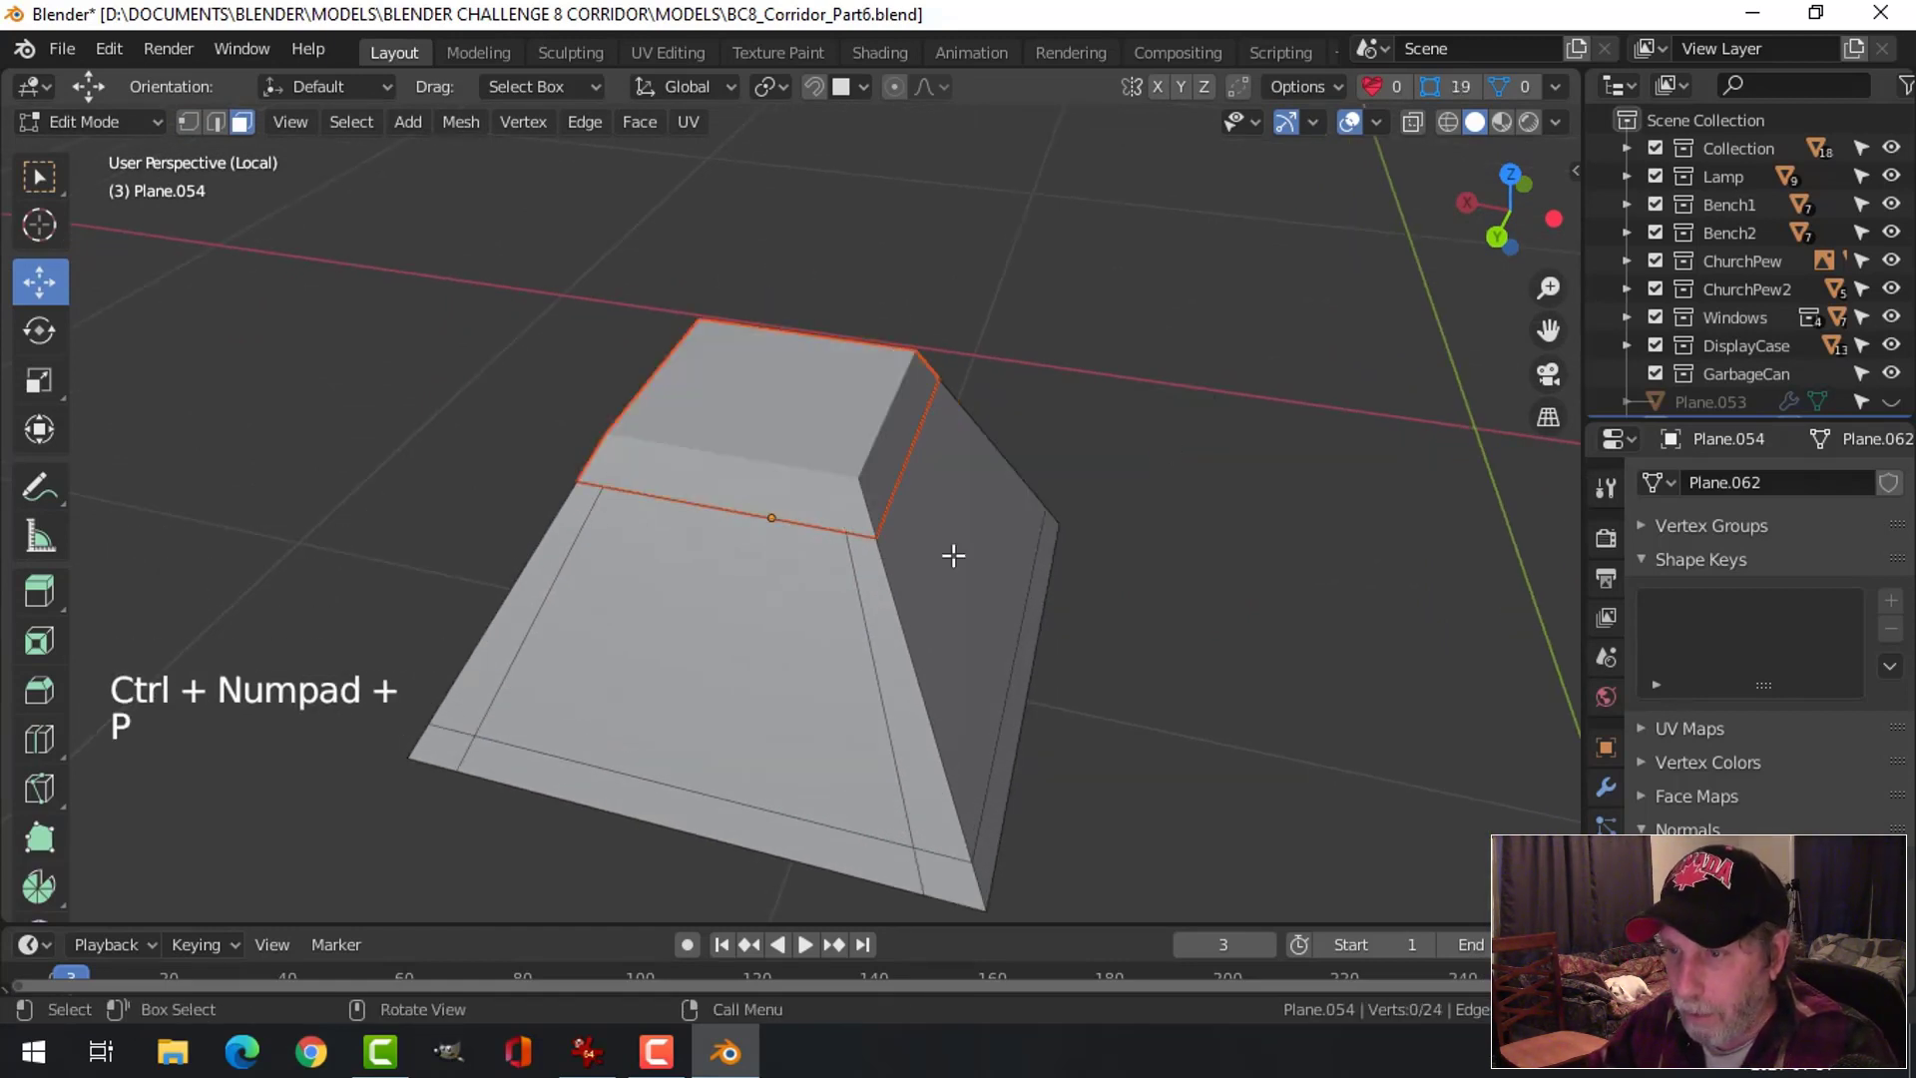
key("Tab")
Set the separated cap's origin to its geometry and raise it about 0.052 m along Z
middle_click_drag(872, 437, 861, 452)
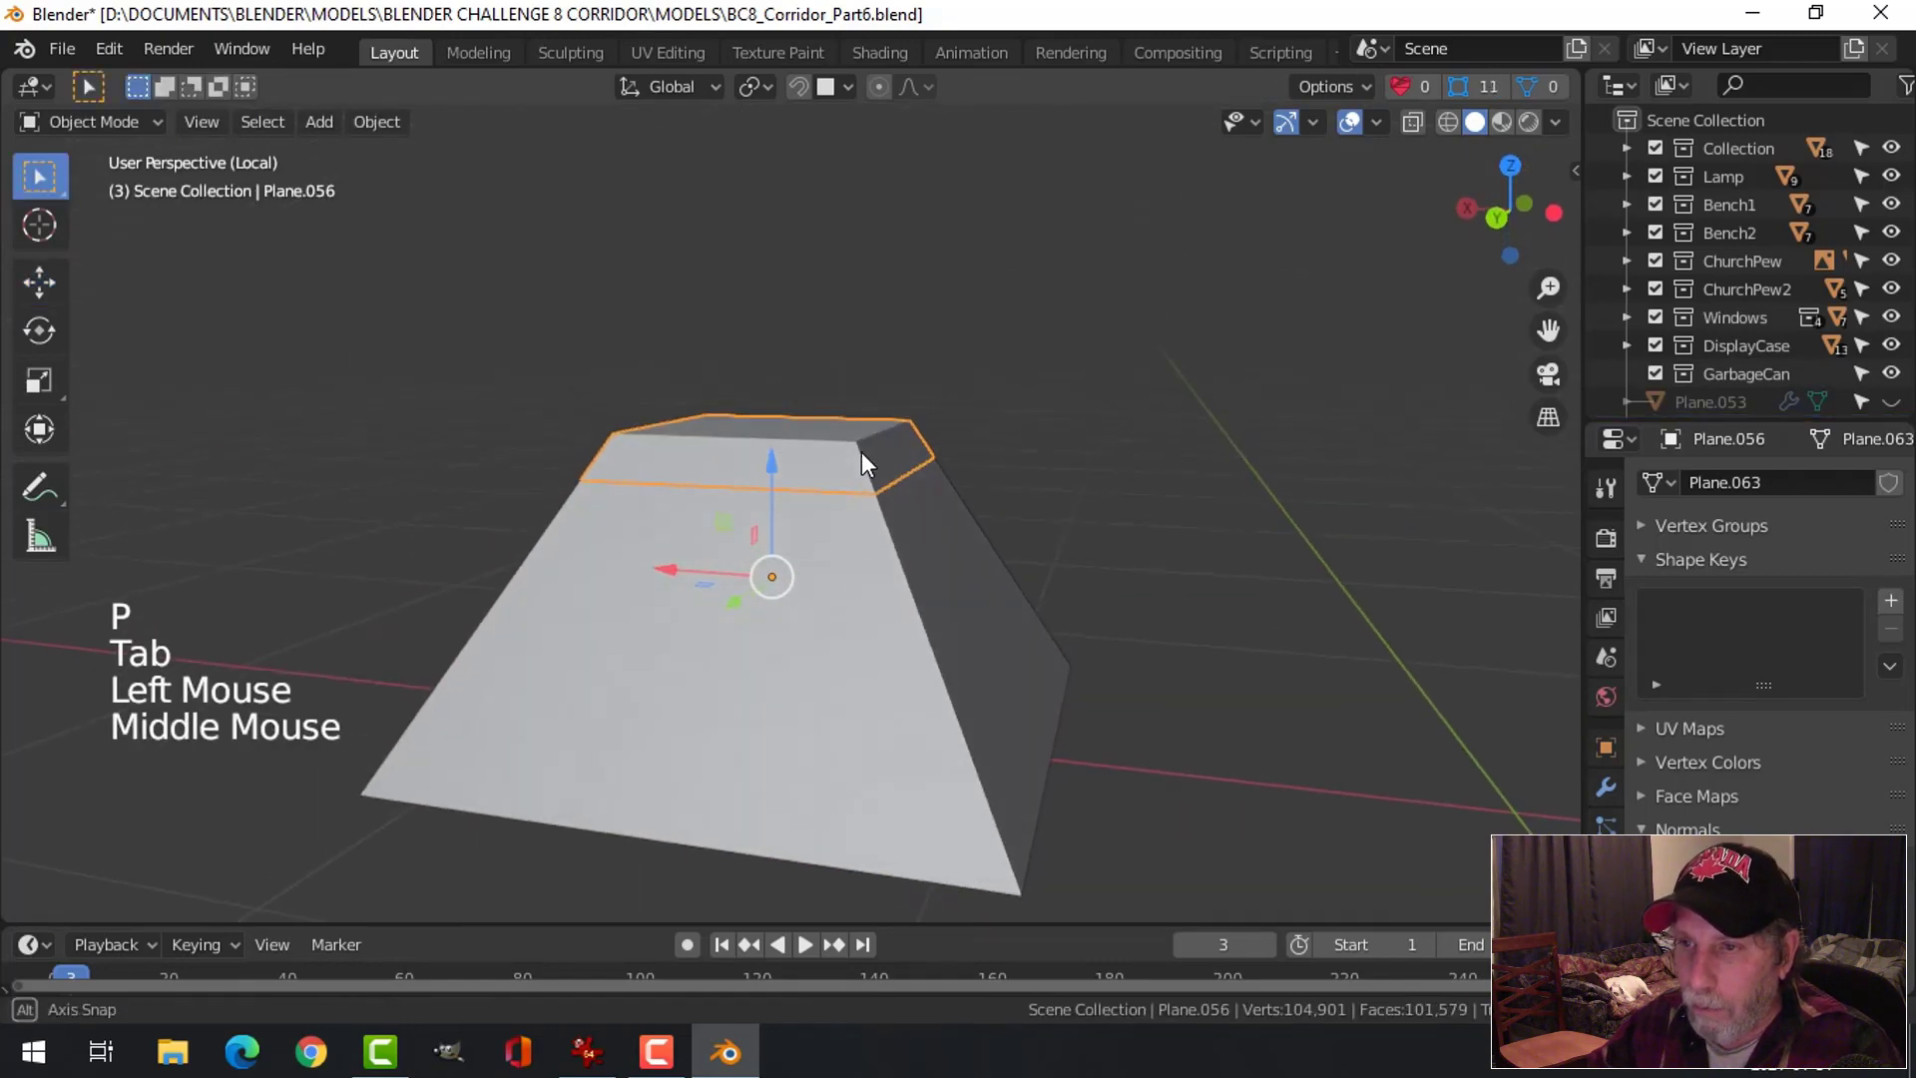
left_click(388, 132)
mouse_move(548, 196)
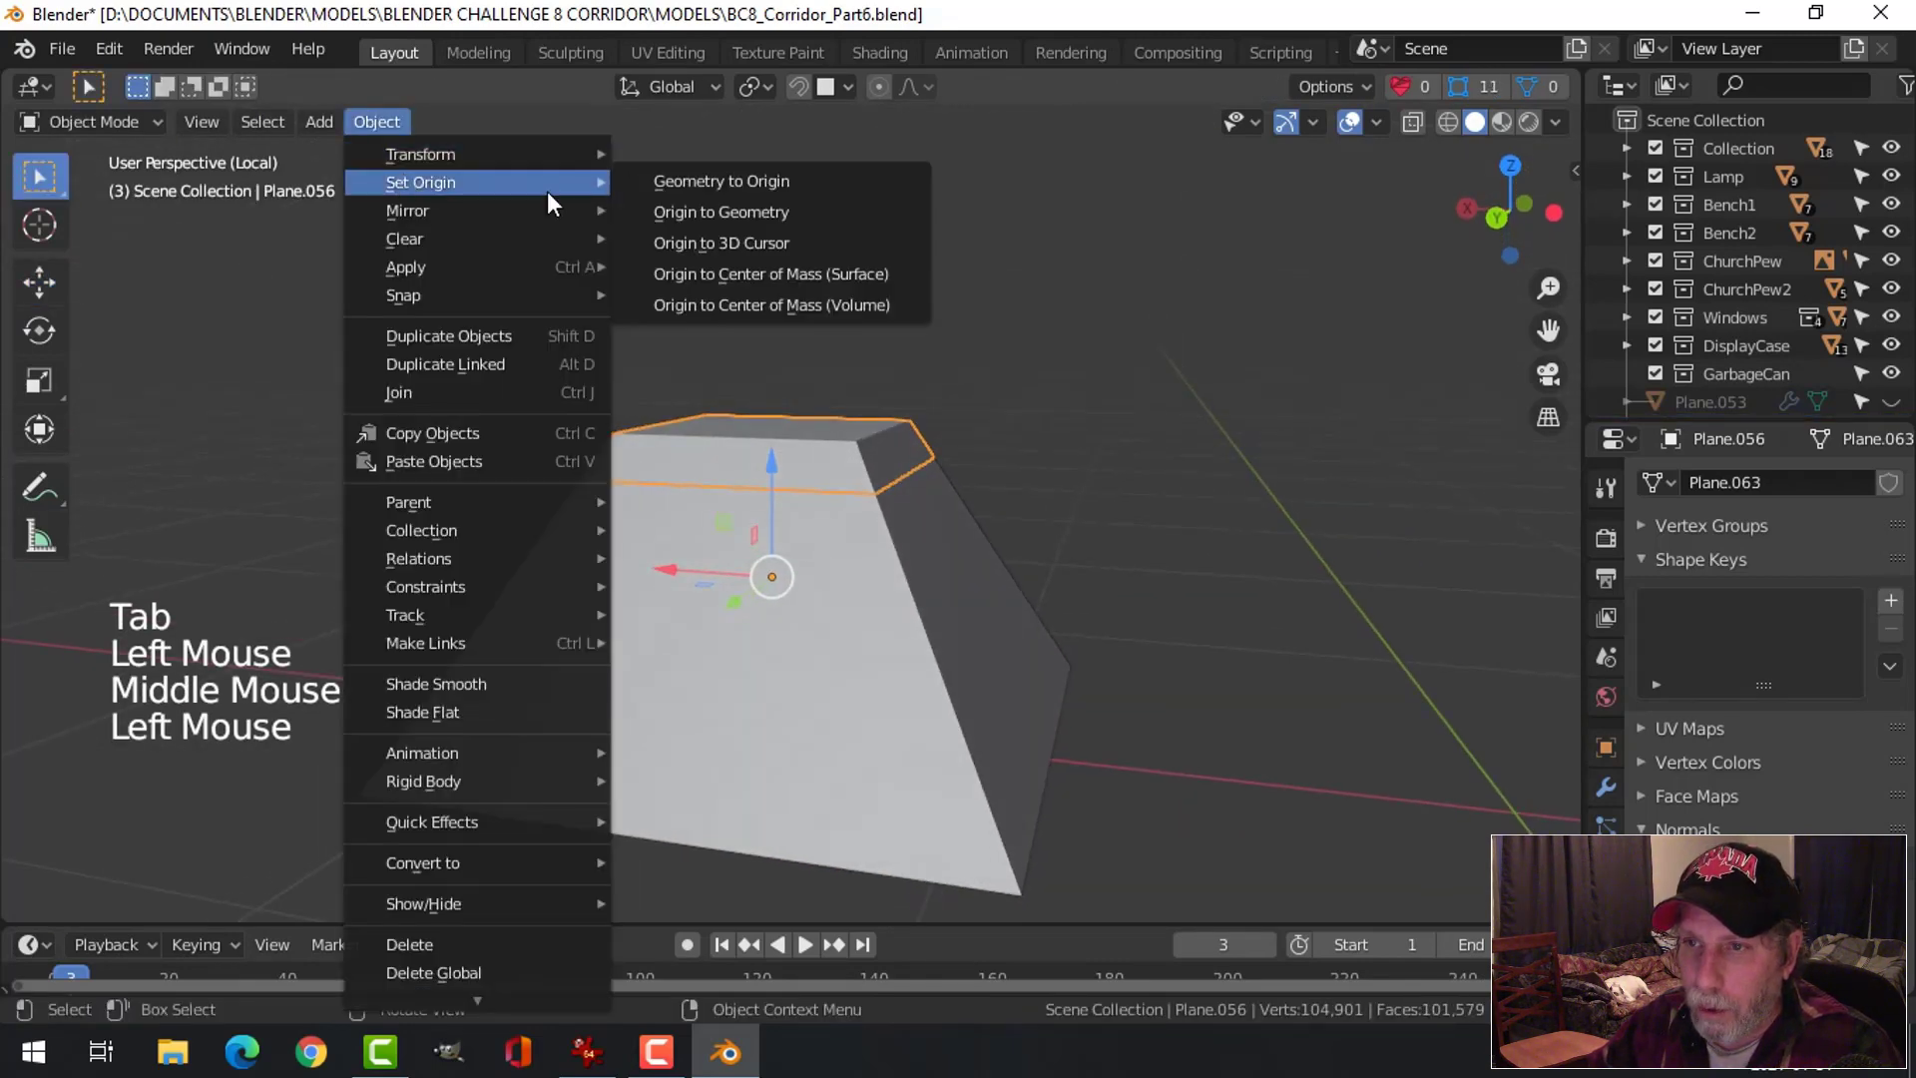
left_click(681, 213)
left_click_drag(770, 371, 769, 290)
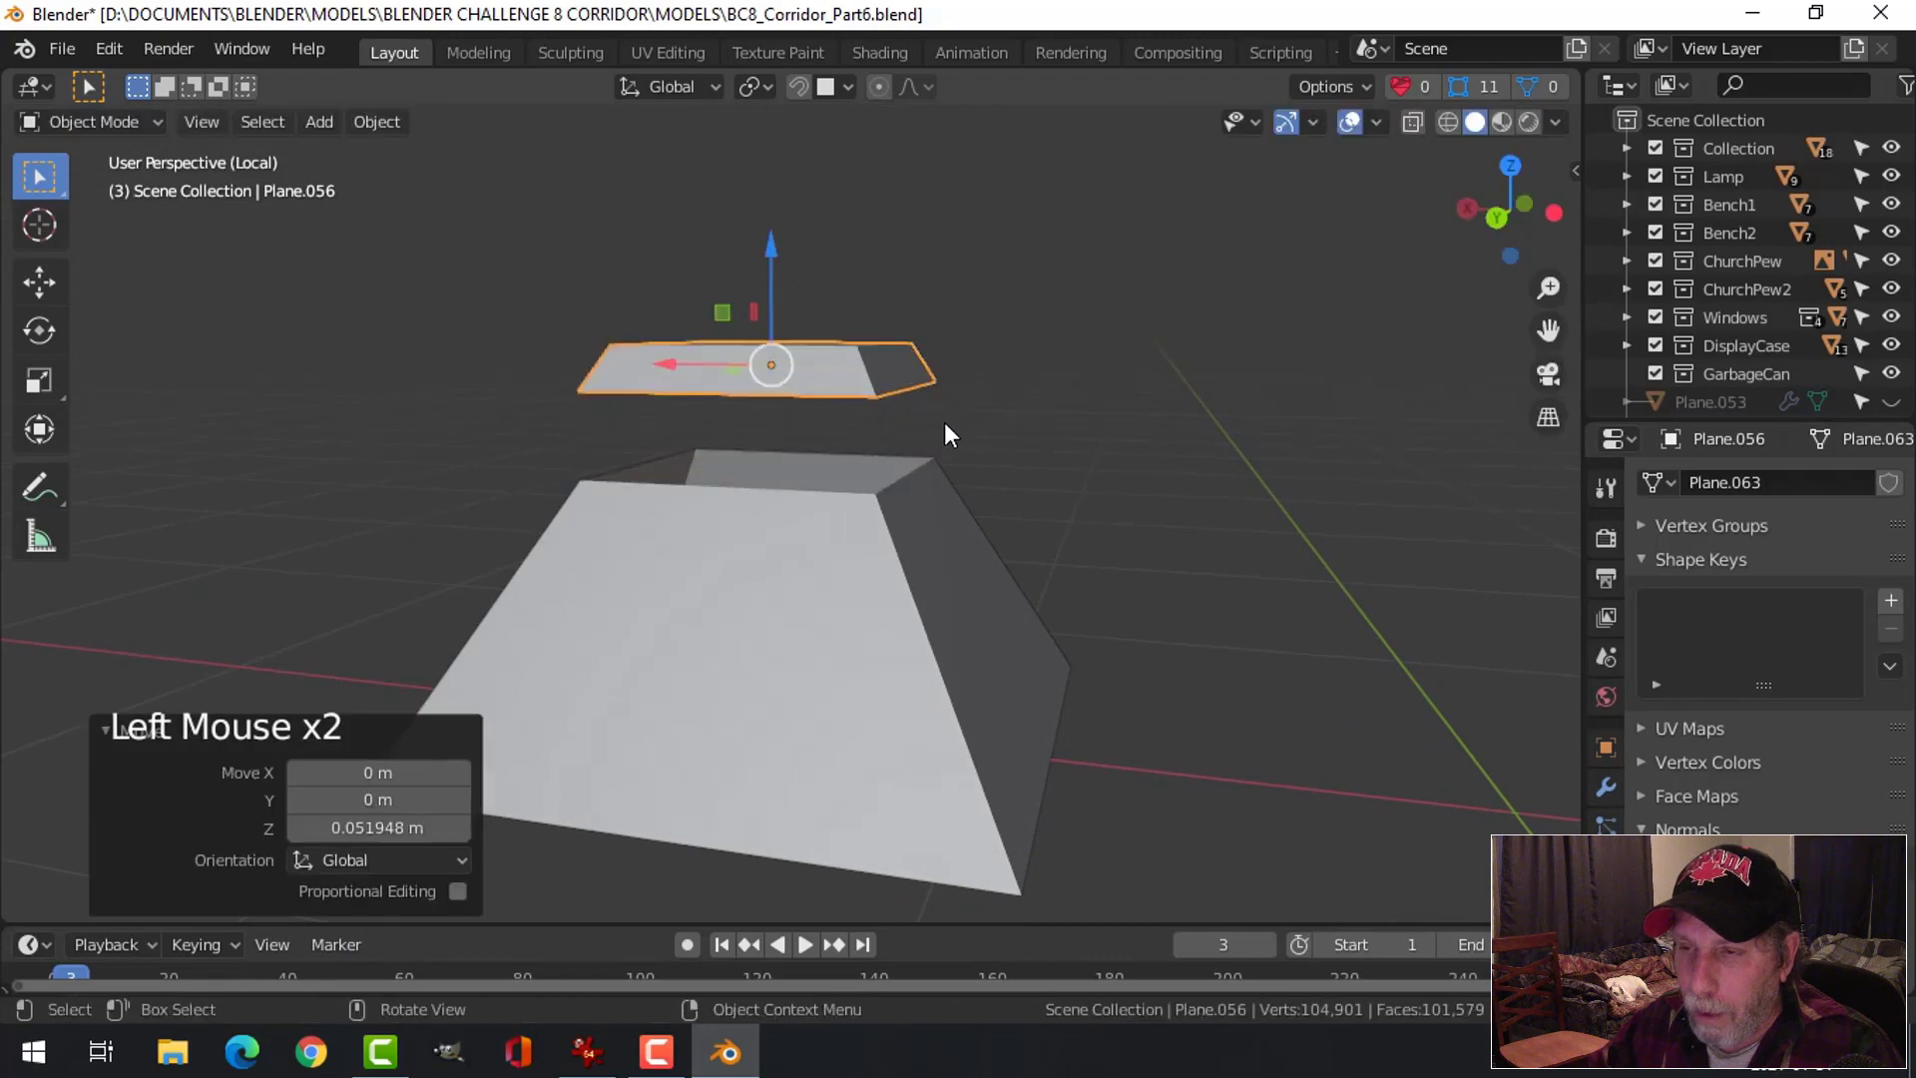
Select the bottom faces of the lower lid section and extrude them a short distance straight down to form a rim
middle_click_drag(944, 422, 883, 539)
scroll(914, 383, "up", 2)
scroll(898, 462, "up", 1)
middle_click_drag(883, 539, 816, 511)
scroll(854, 676, "down", 1)
scroll(852, 677, "down", 1)
left_click(932, 500)
key("Tab")
middle_click_drag(932, 500, 1008, 520)
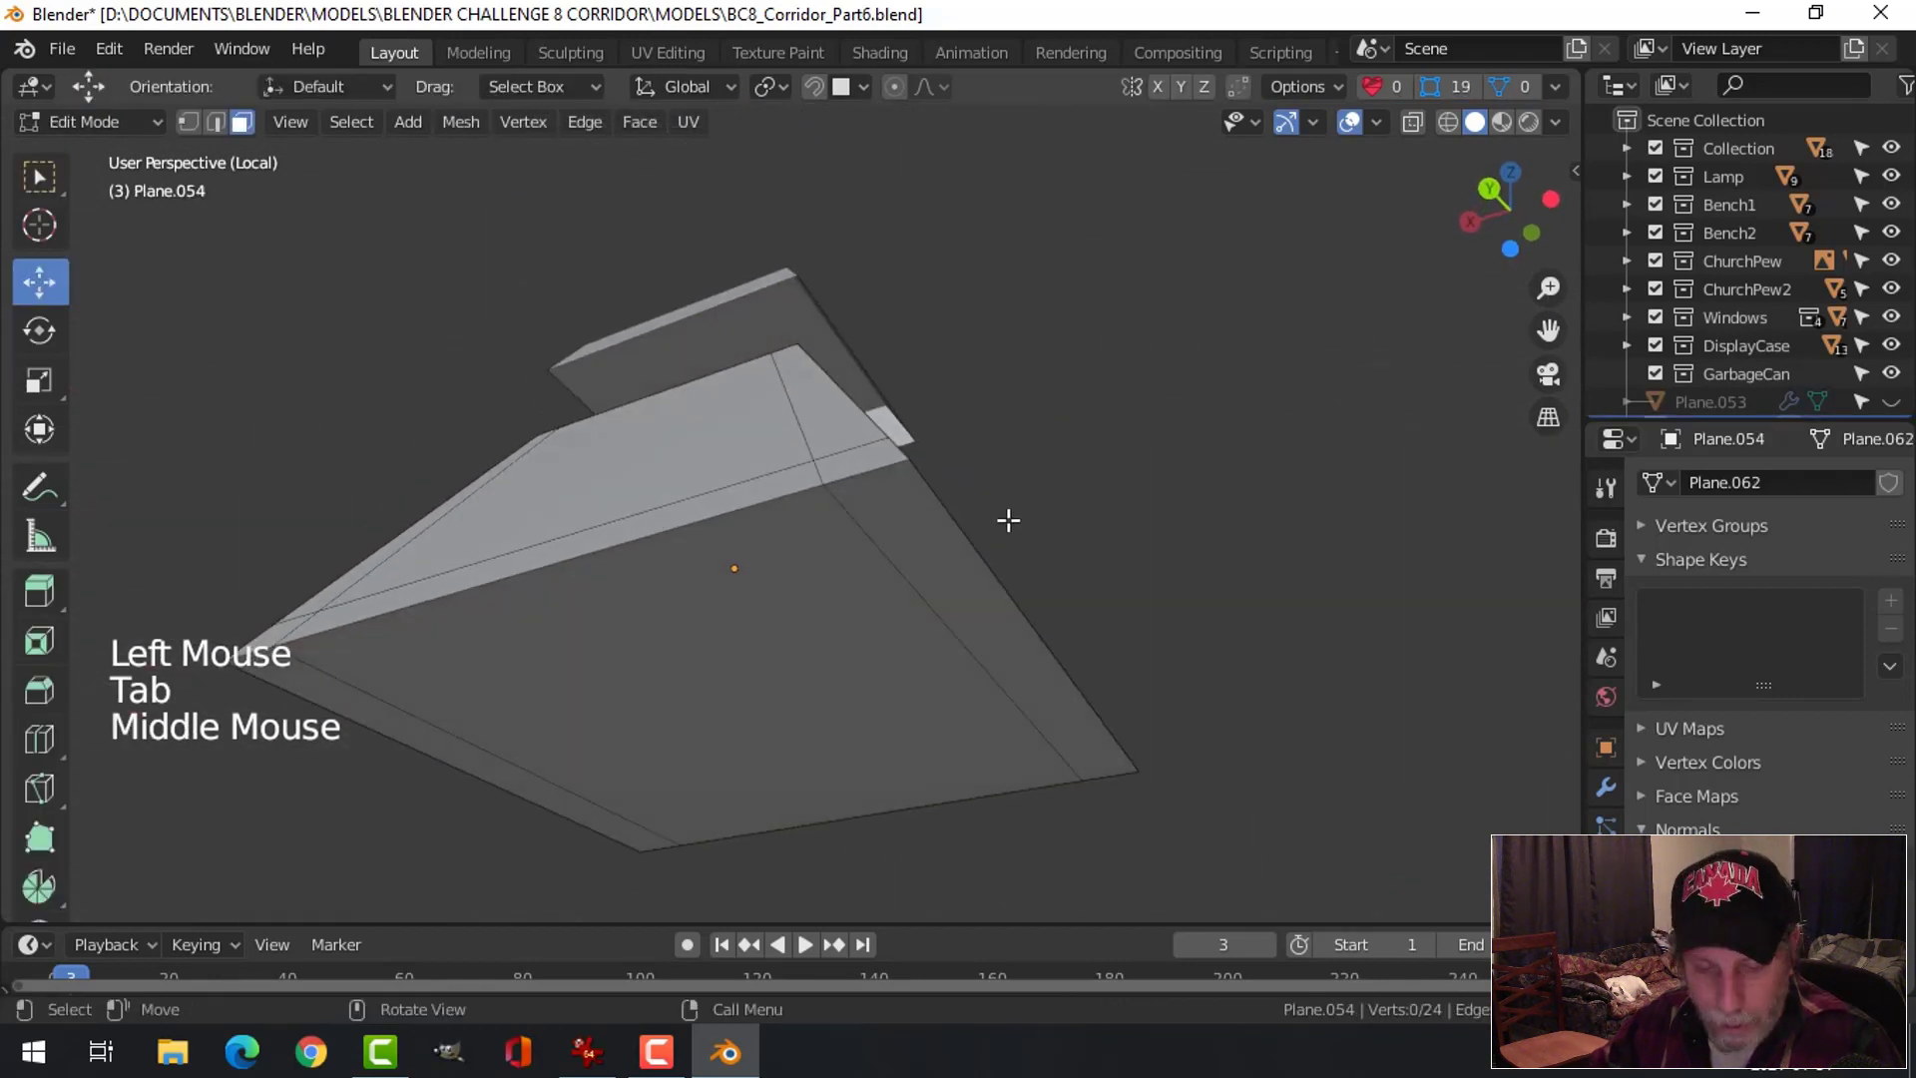
left_click(821, 591)
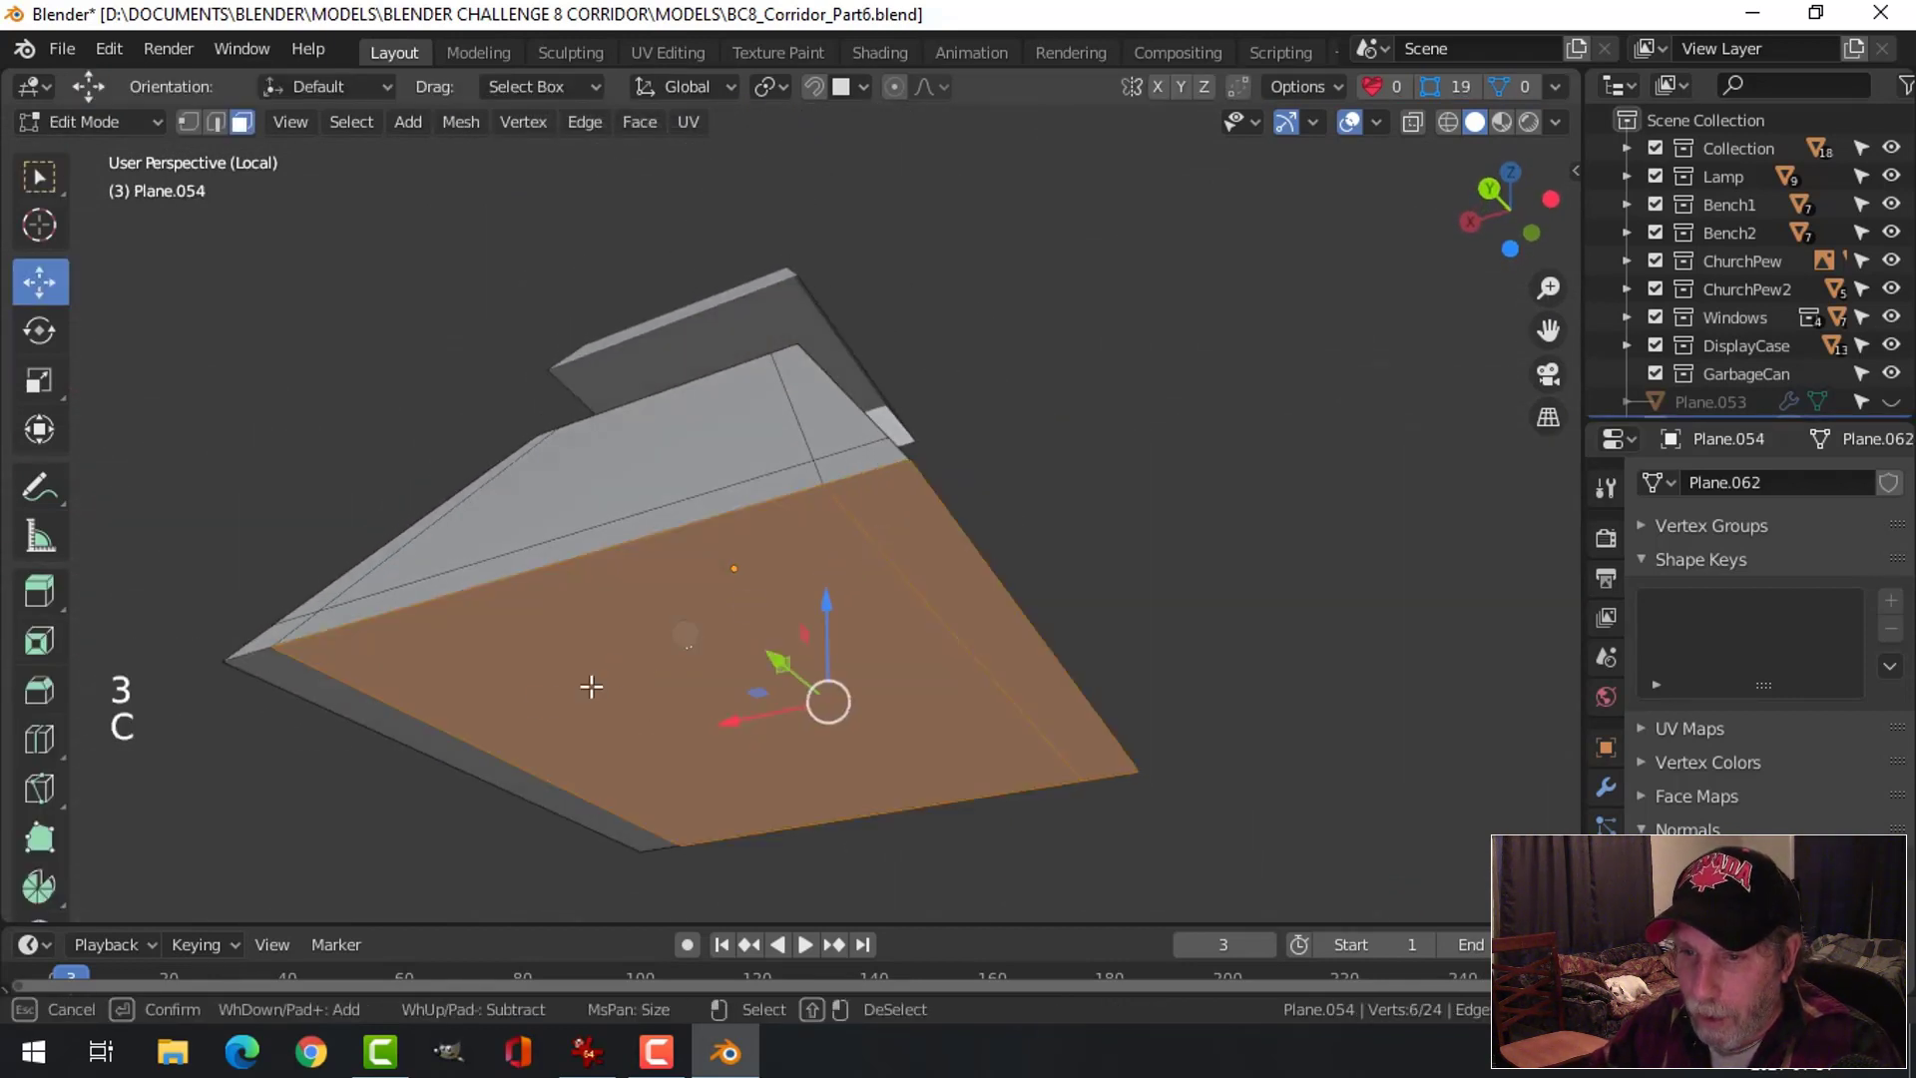
middle_click_drag(719, 618, 840, 779)
middle_click_drag(838, 704, 838, 629, "shift")
middle_click_drag(841, 689, 838, 715)
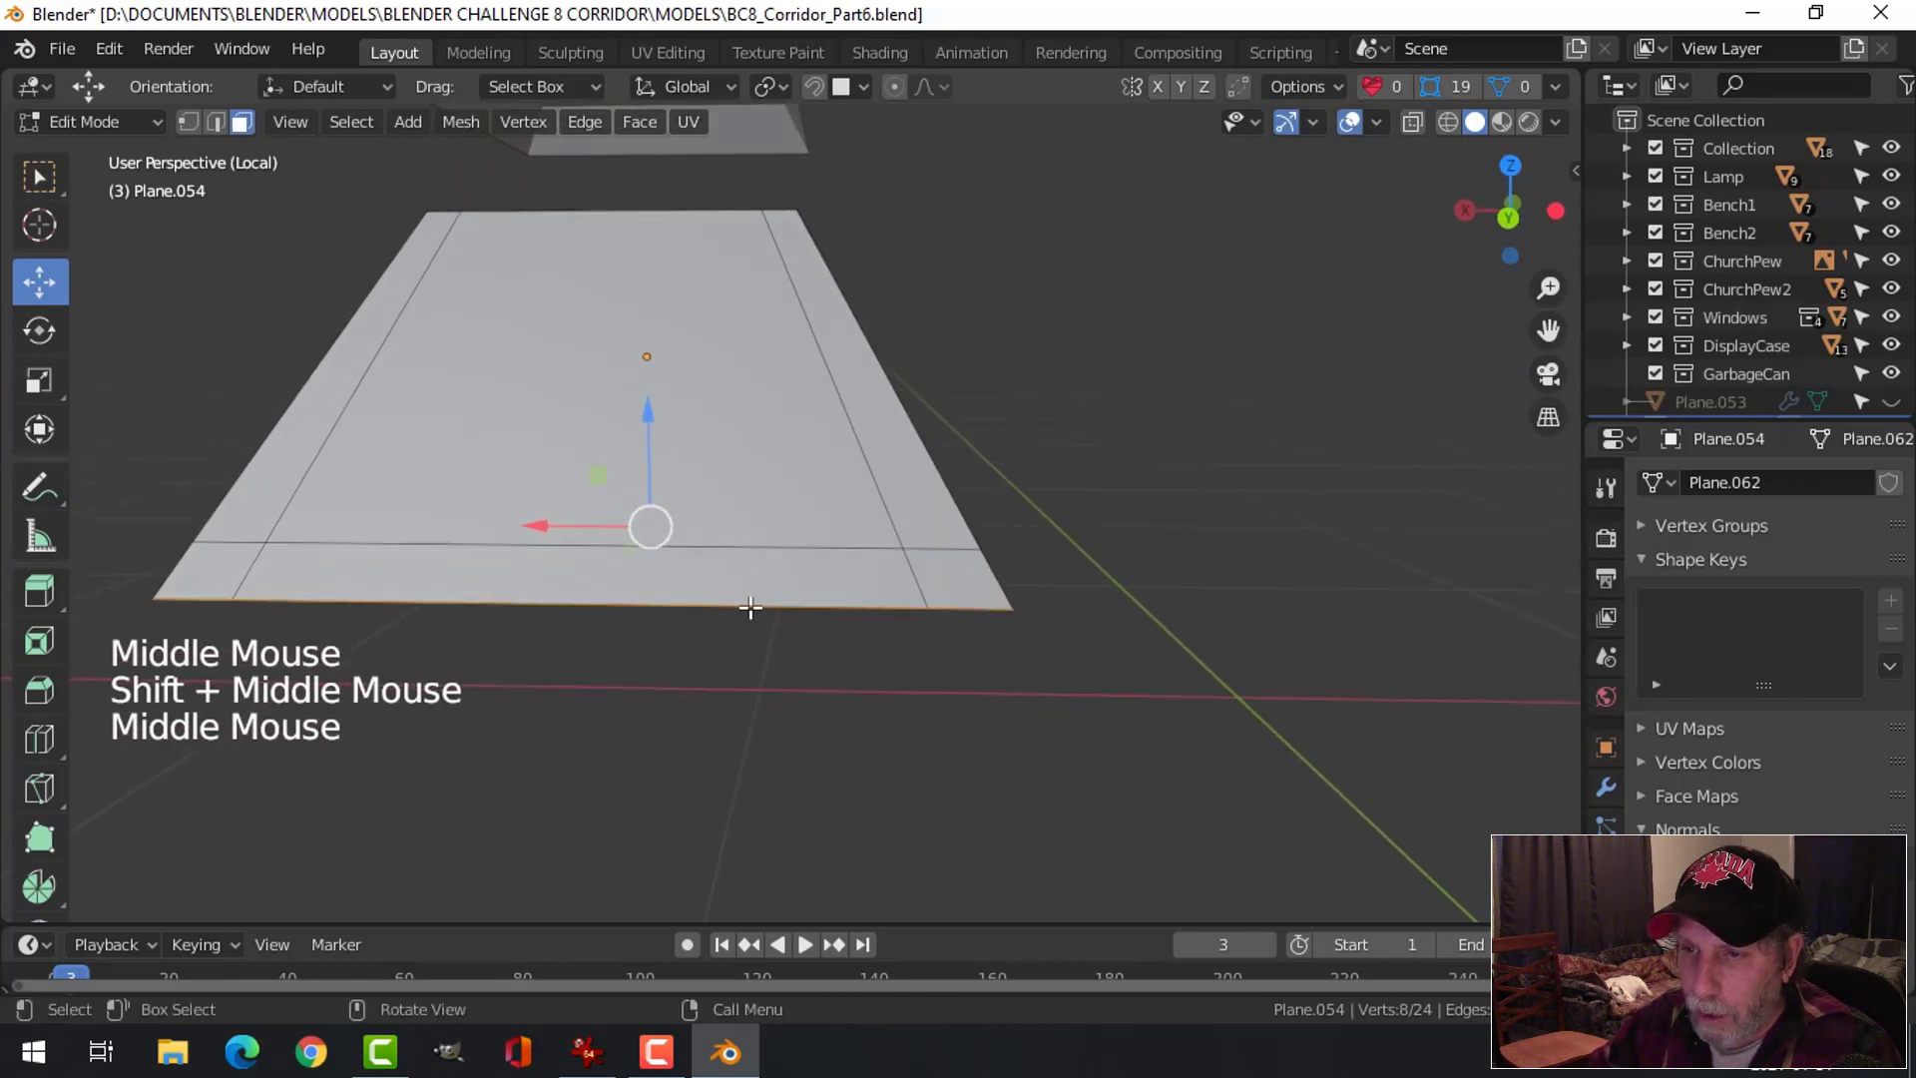
key("e")
left_click_drag(645, 426, 641, 479)
key("alt+a")
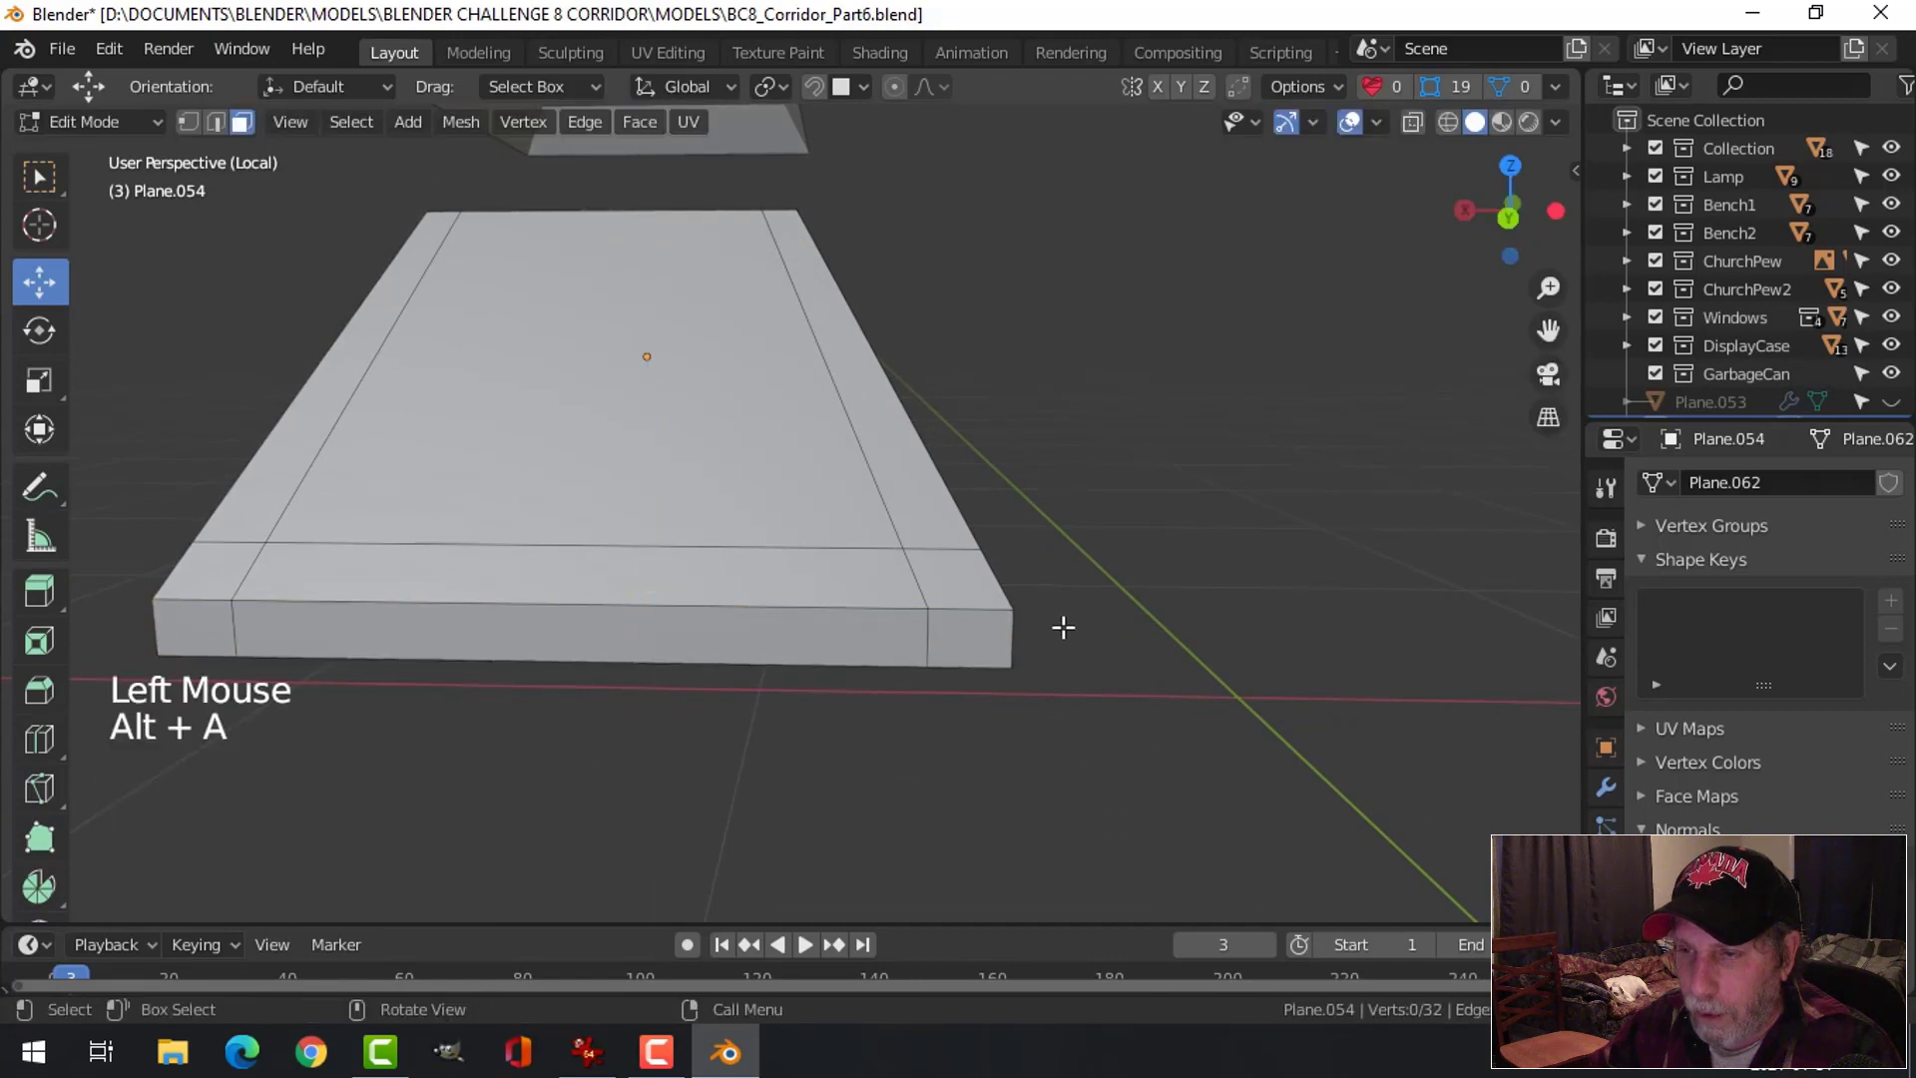
Delete the three underside faces of the lower lid section to leave it open at the bottom
middle_click_drag(1060, 629, 836, 487)
left_click(755, 451)
left_click(754, 595, "shift")
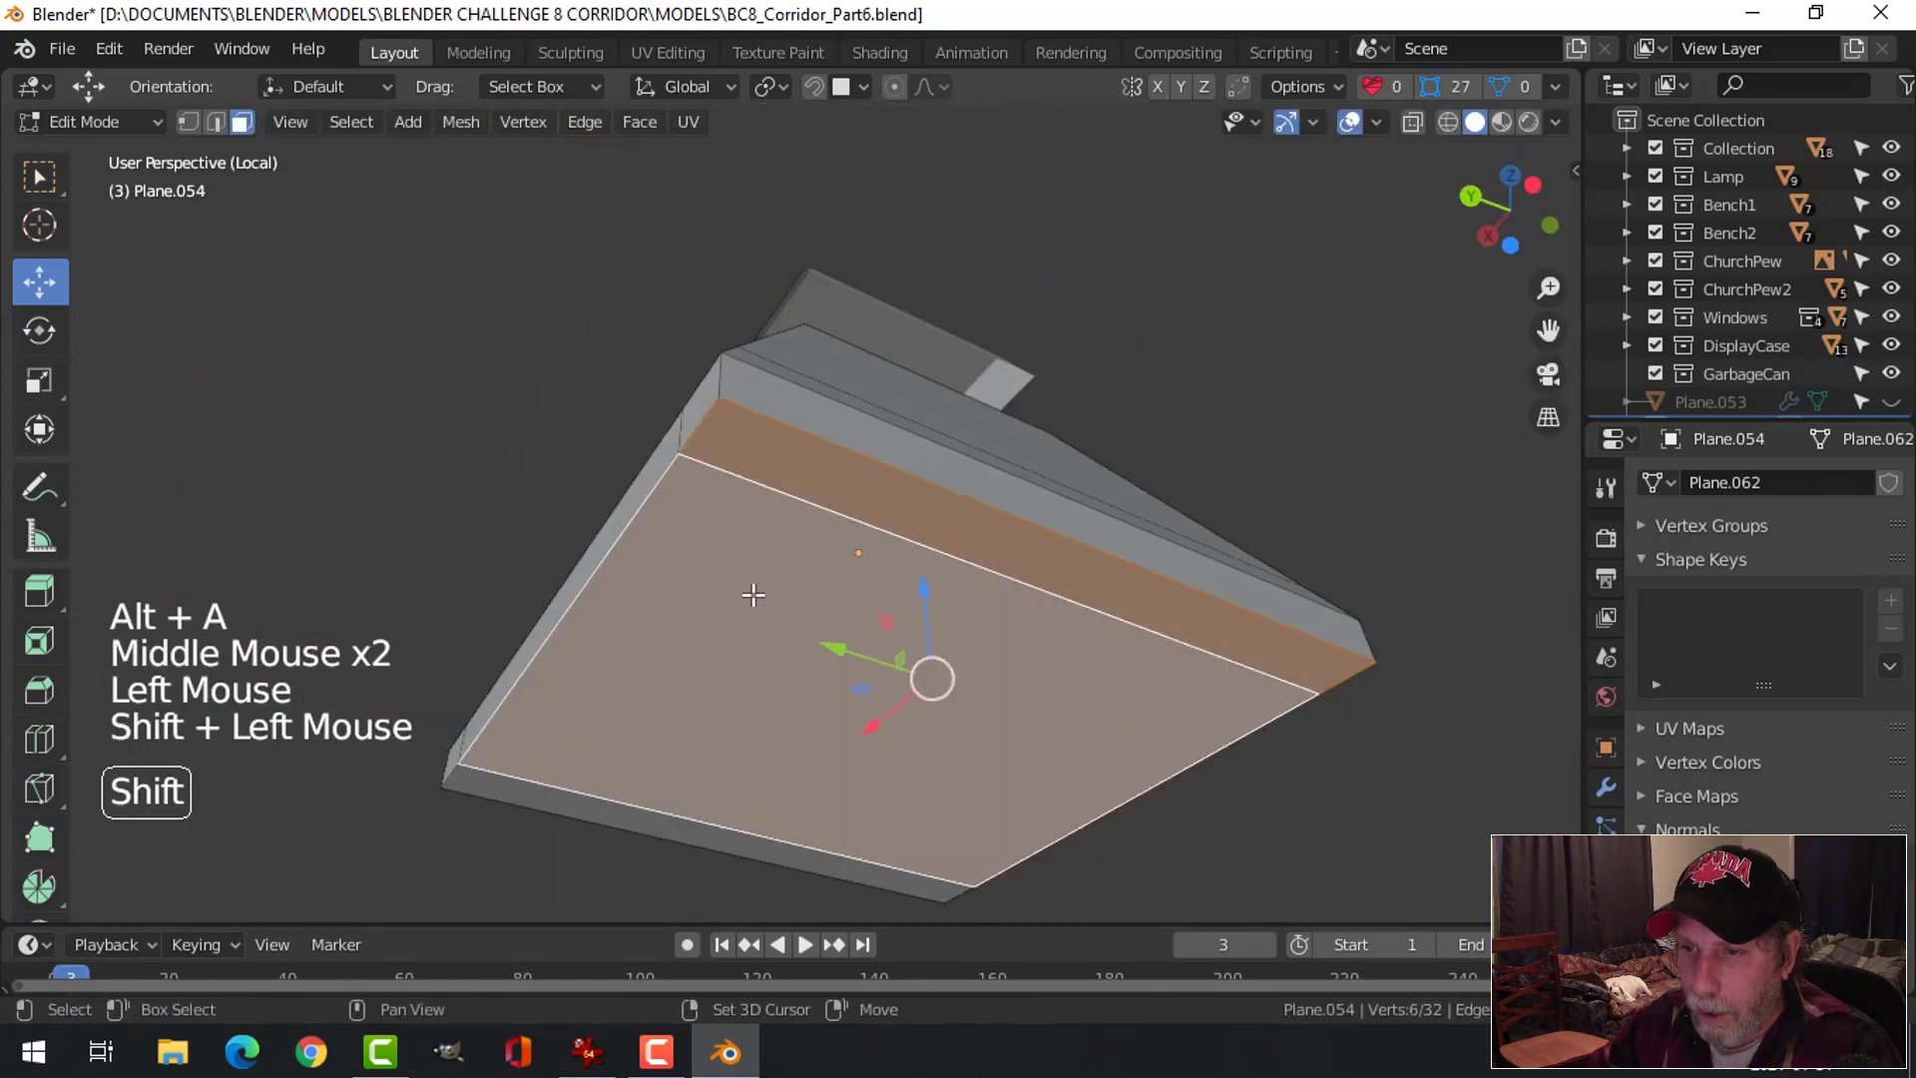
left_click(598, 814, "shift")
key("x")
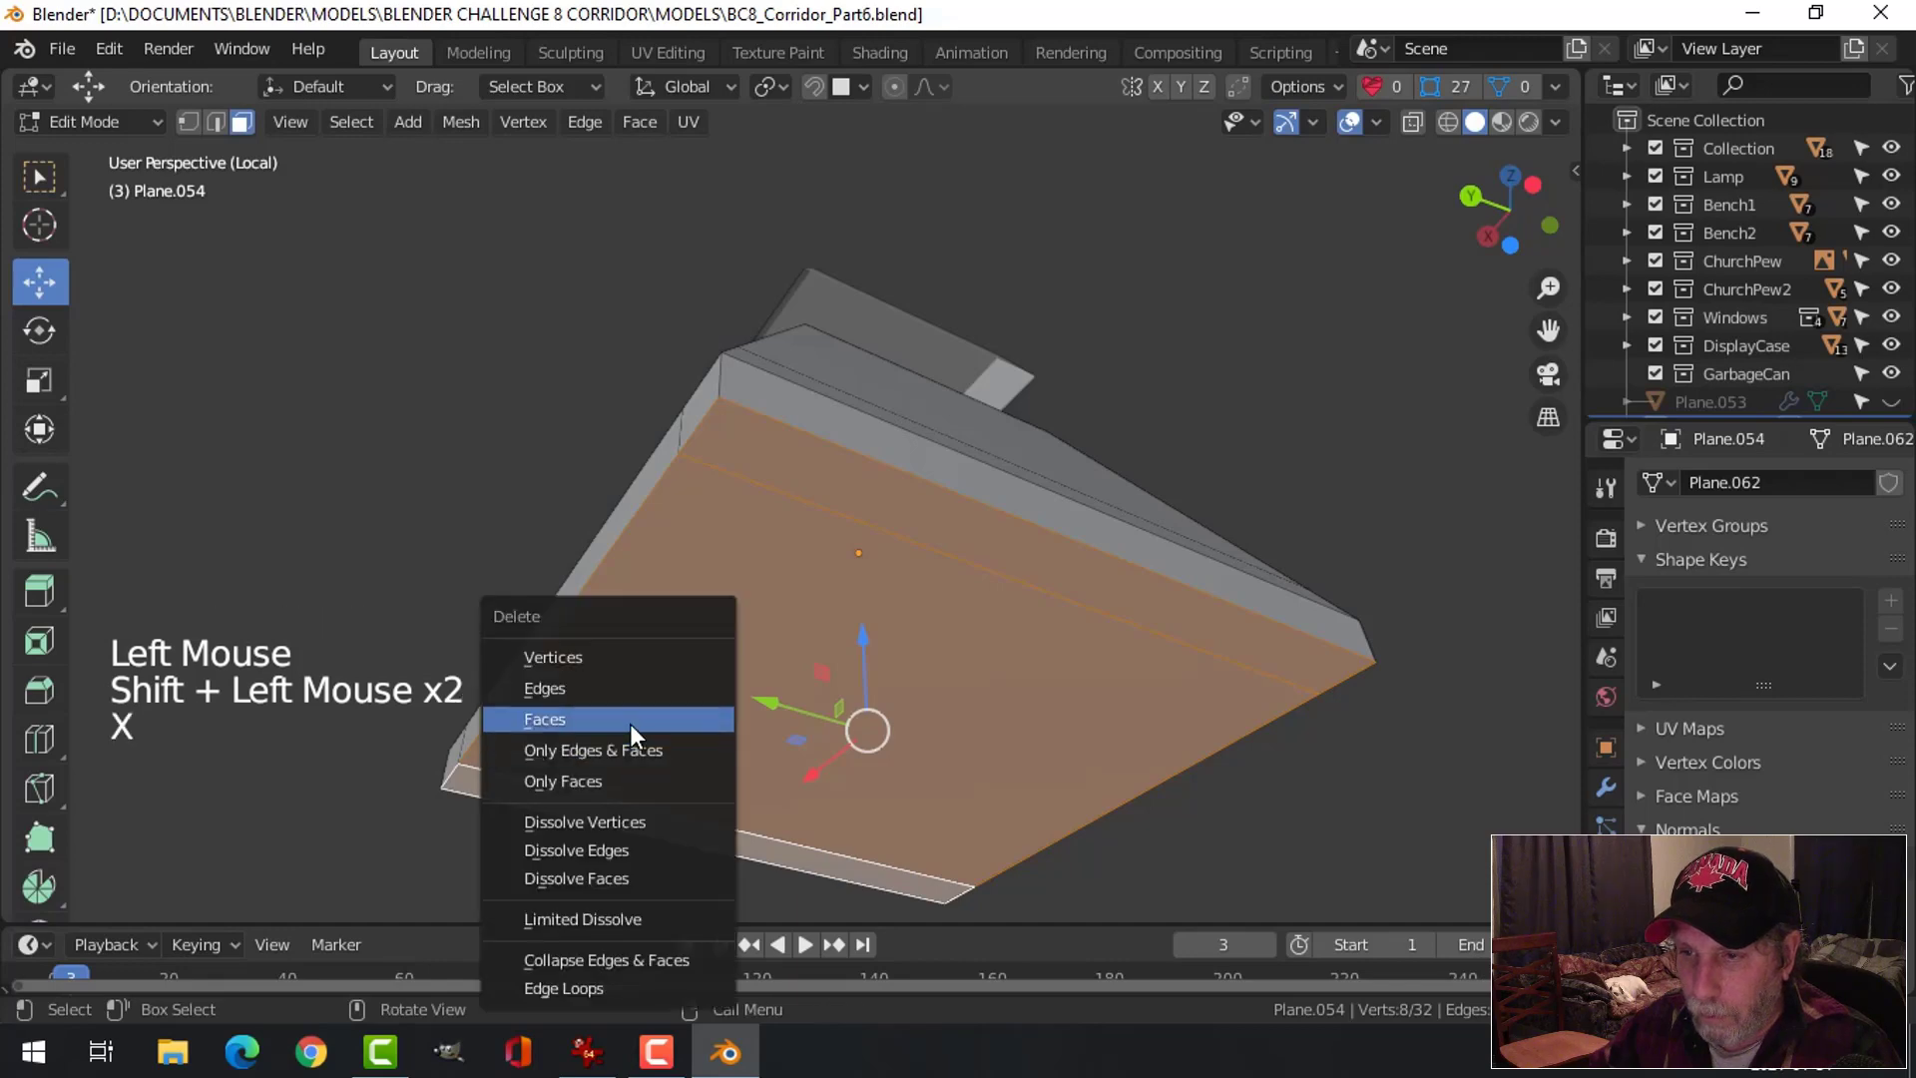
left_click(631, 735)
middle_click_drag(879, 748, 1121, 604)
scroll(953, 678, "down", 2)
key("Tab")
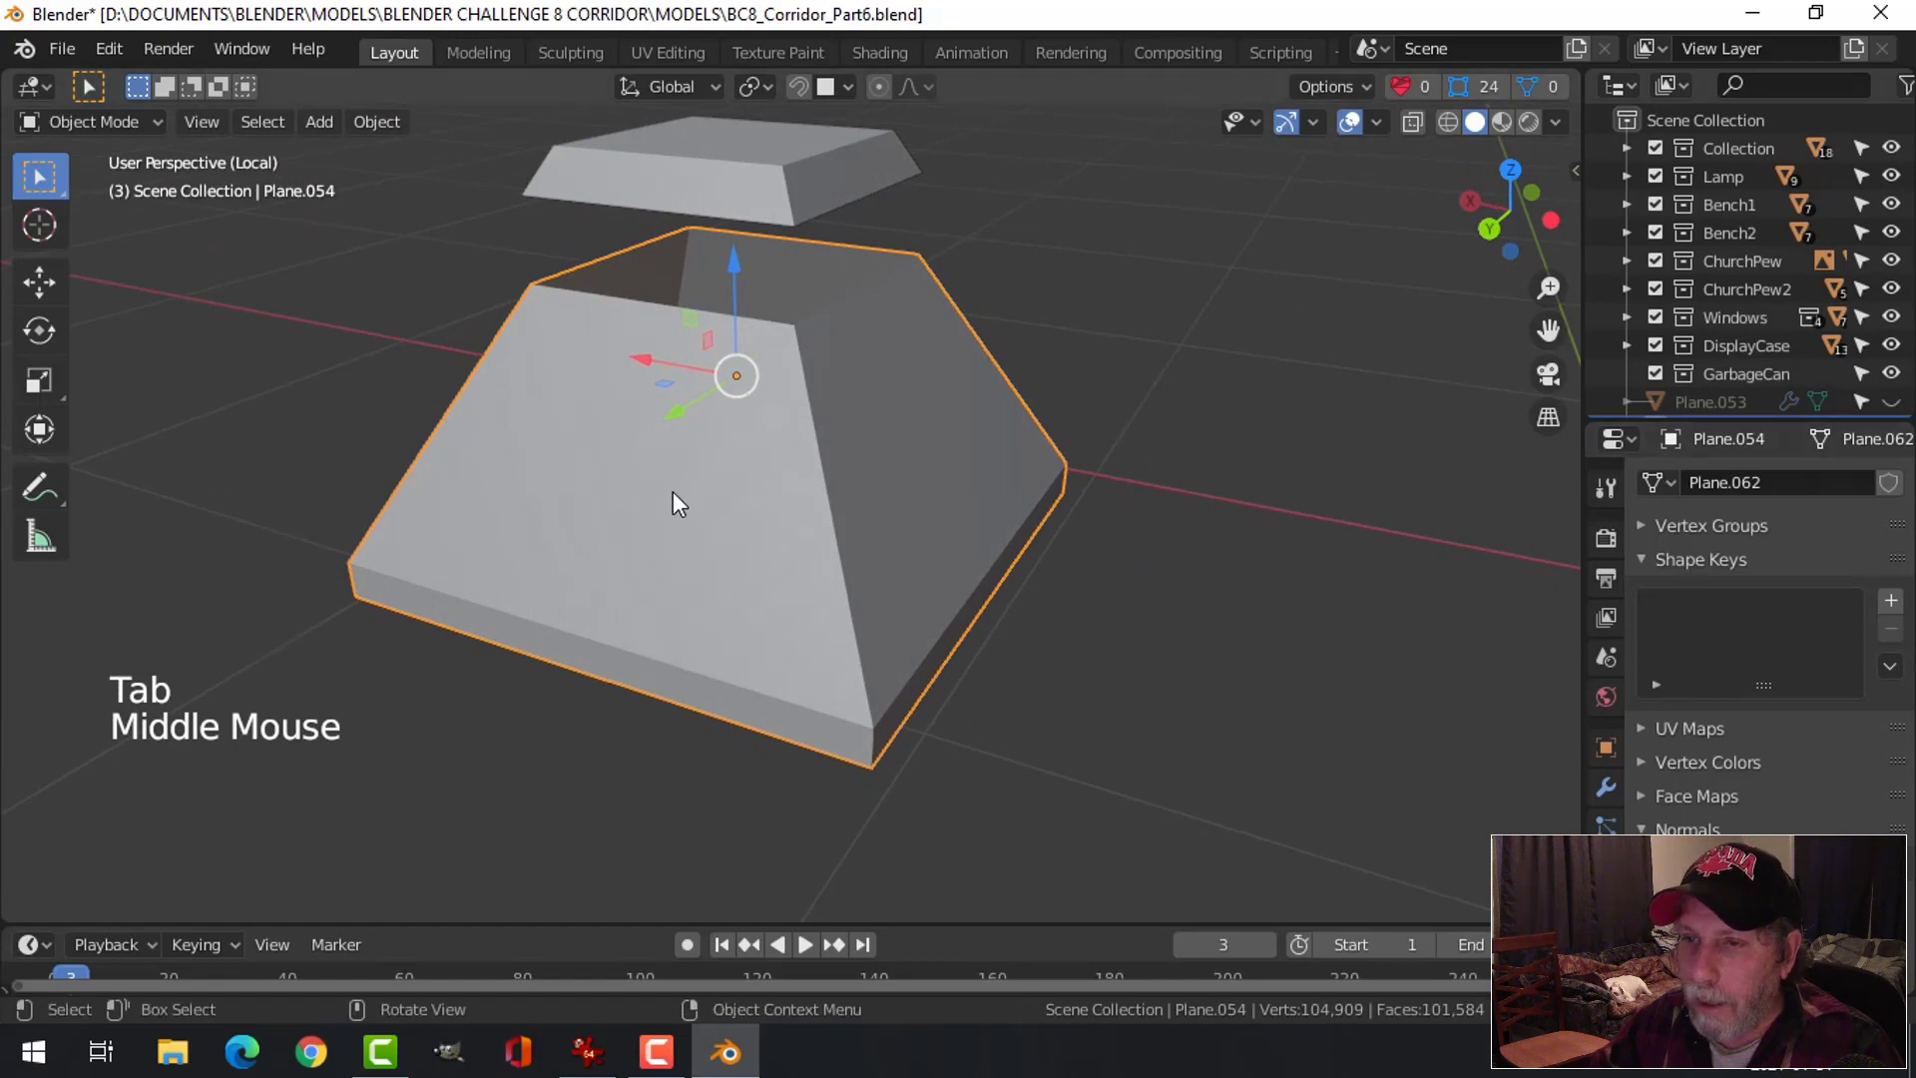
Separate the large centre face on the front of the lower lid section into its own object
key("Tab")
middle_click_drag(673, 491, 706, 492)
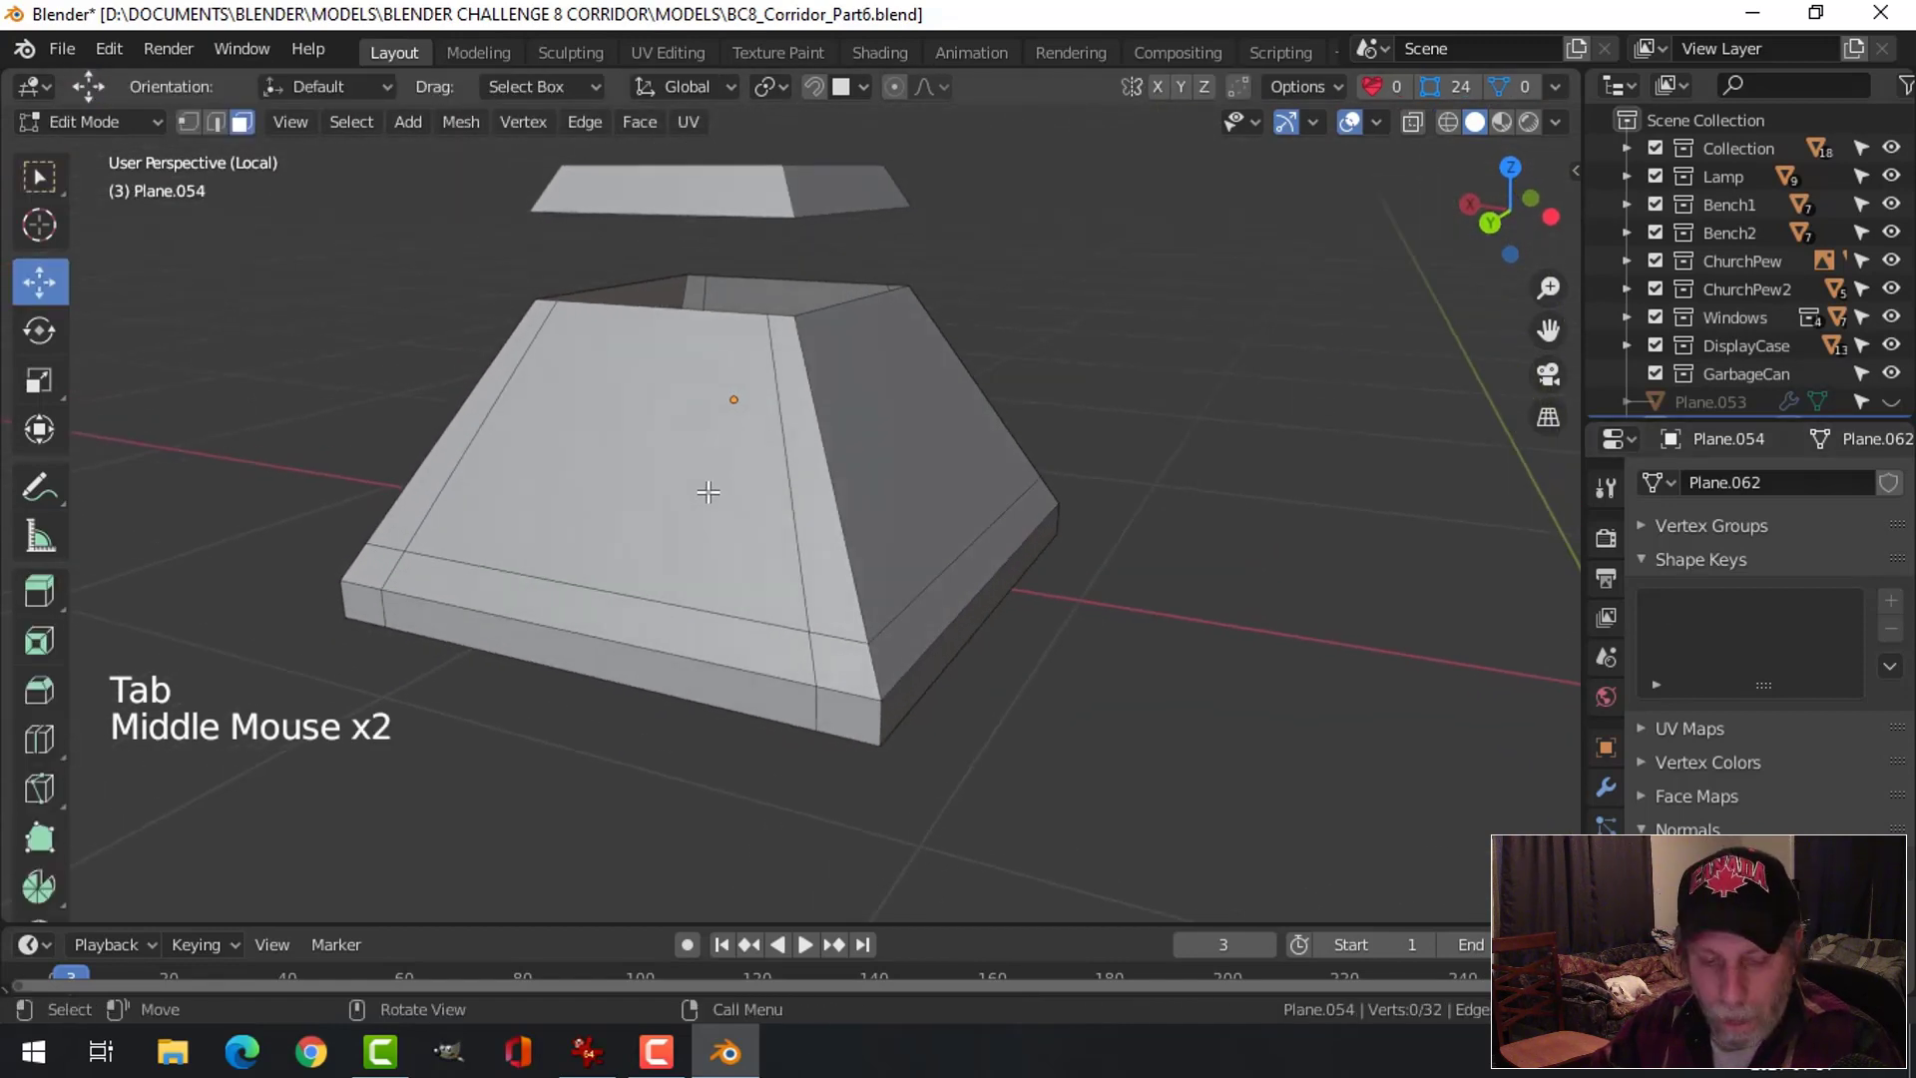
left_click(708, 480)
middle_click_drag(848, 440, 945, 518)
key("p")
left_click(943, 518)
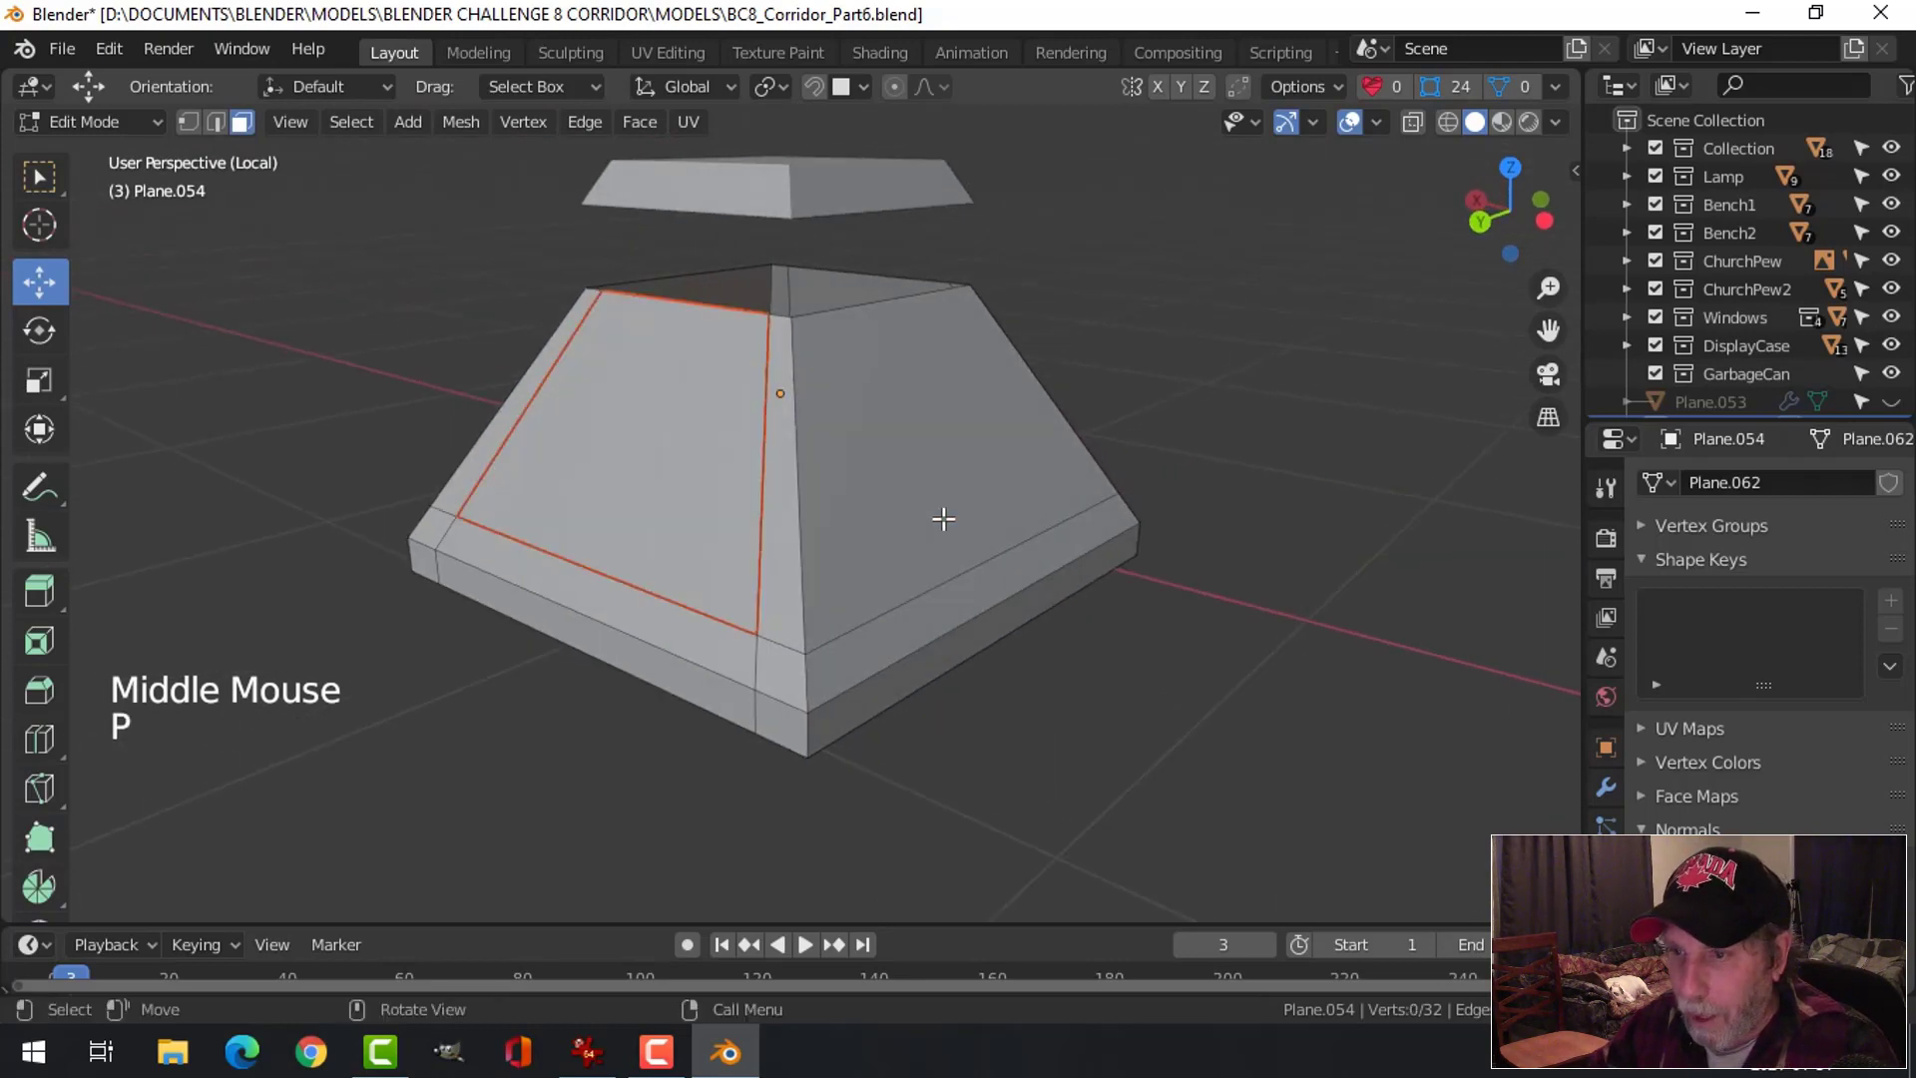
key("Tab")
Delete the large centre face on the opposite side of the lower lid section
middle_click_drag(814, 459, 1064, 593)
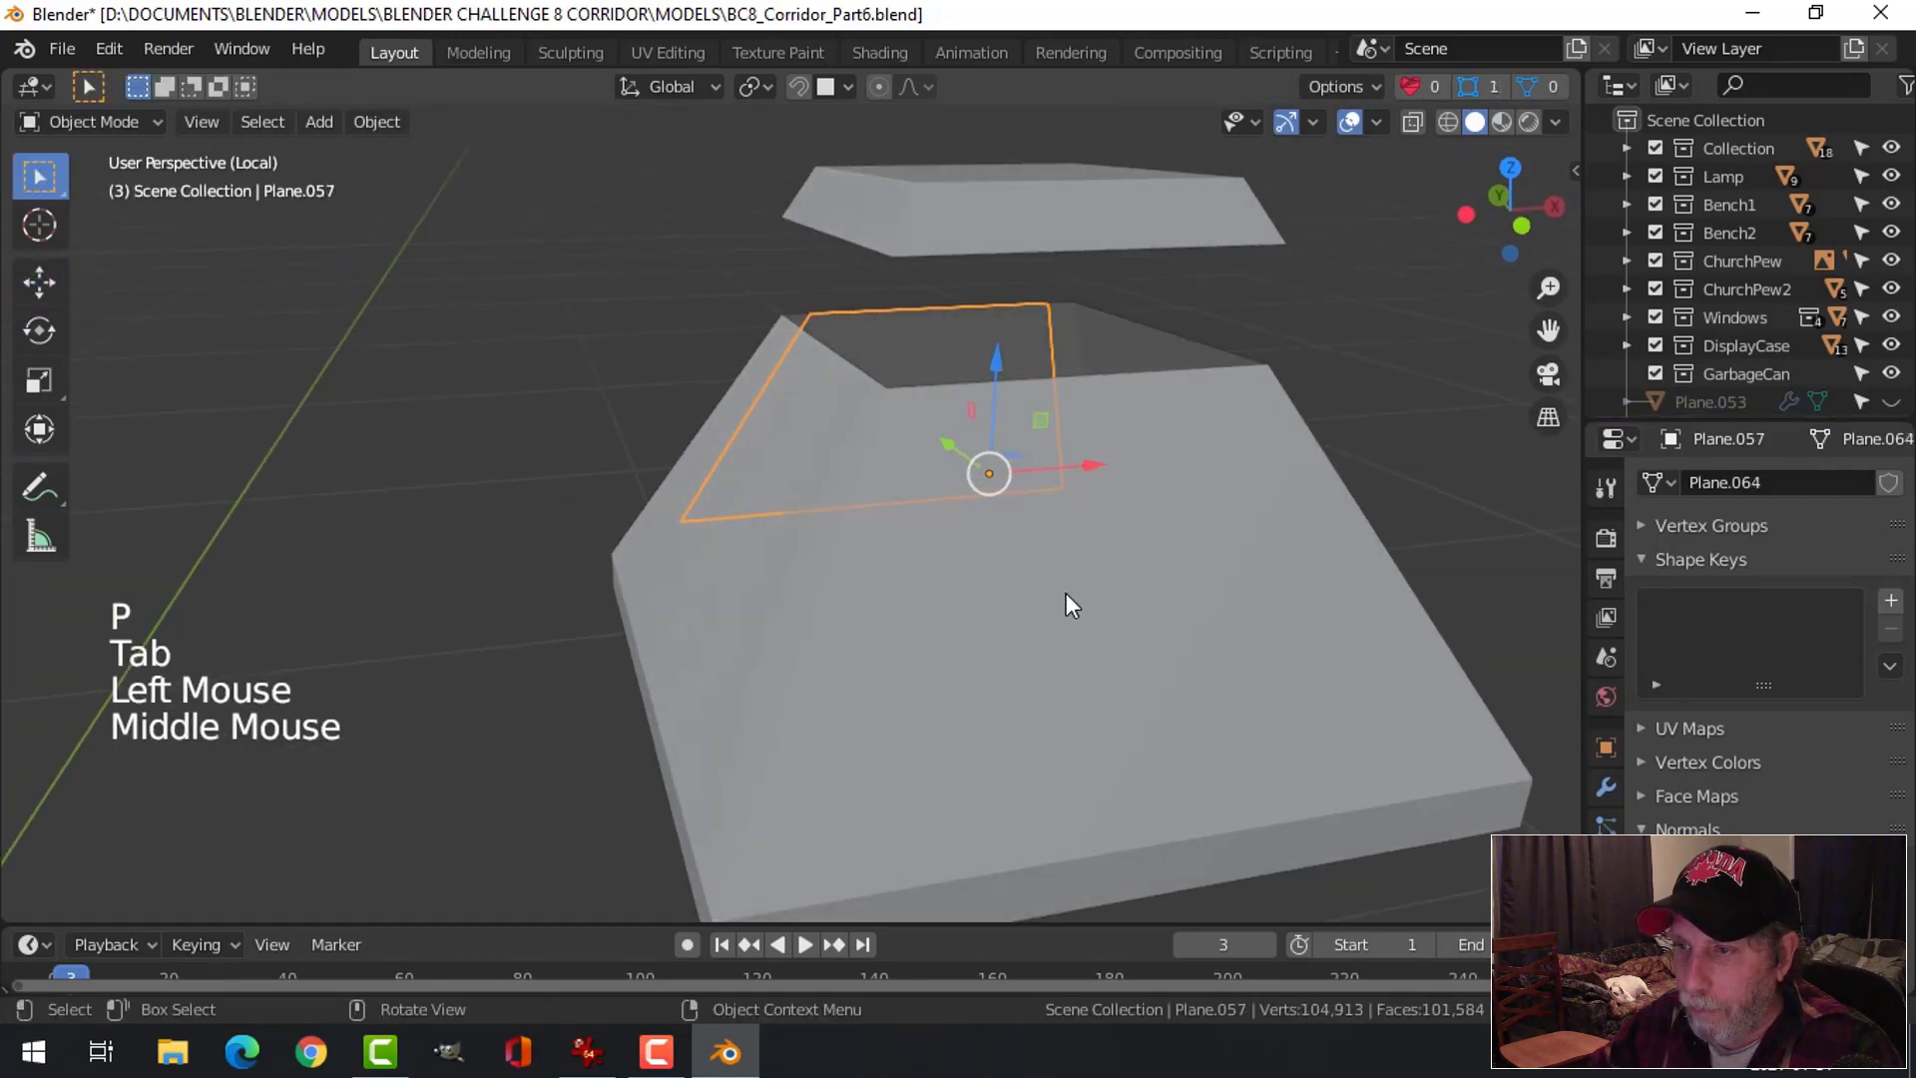
left_click(1060, 592)
key("Tab")
key("3")
left_click(1064, 592)
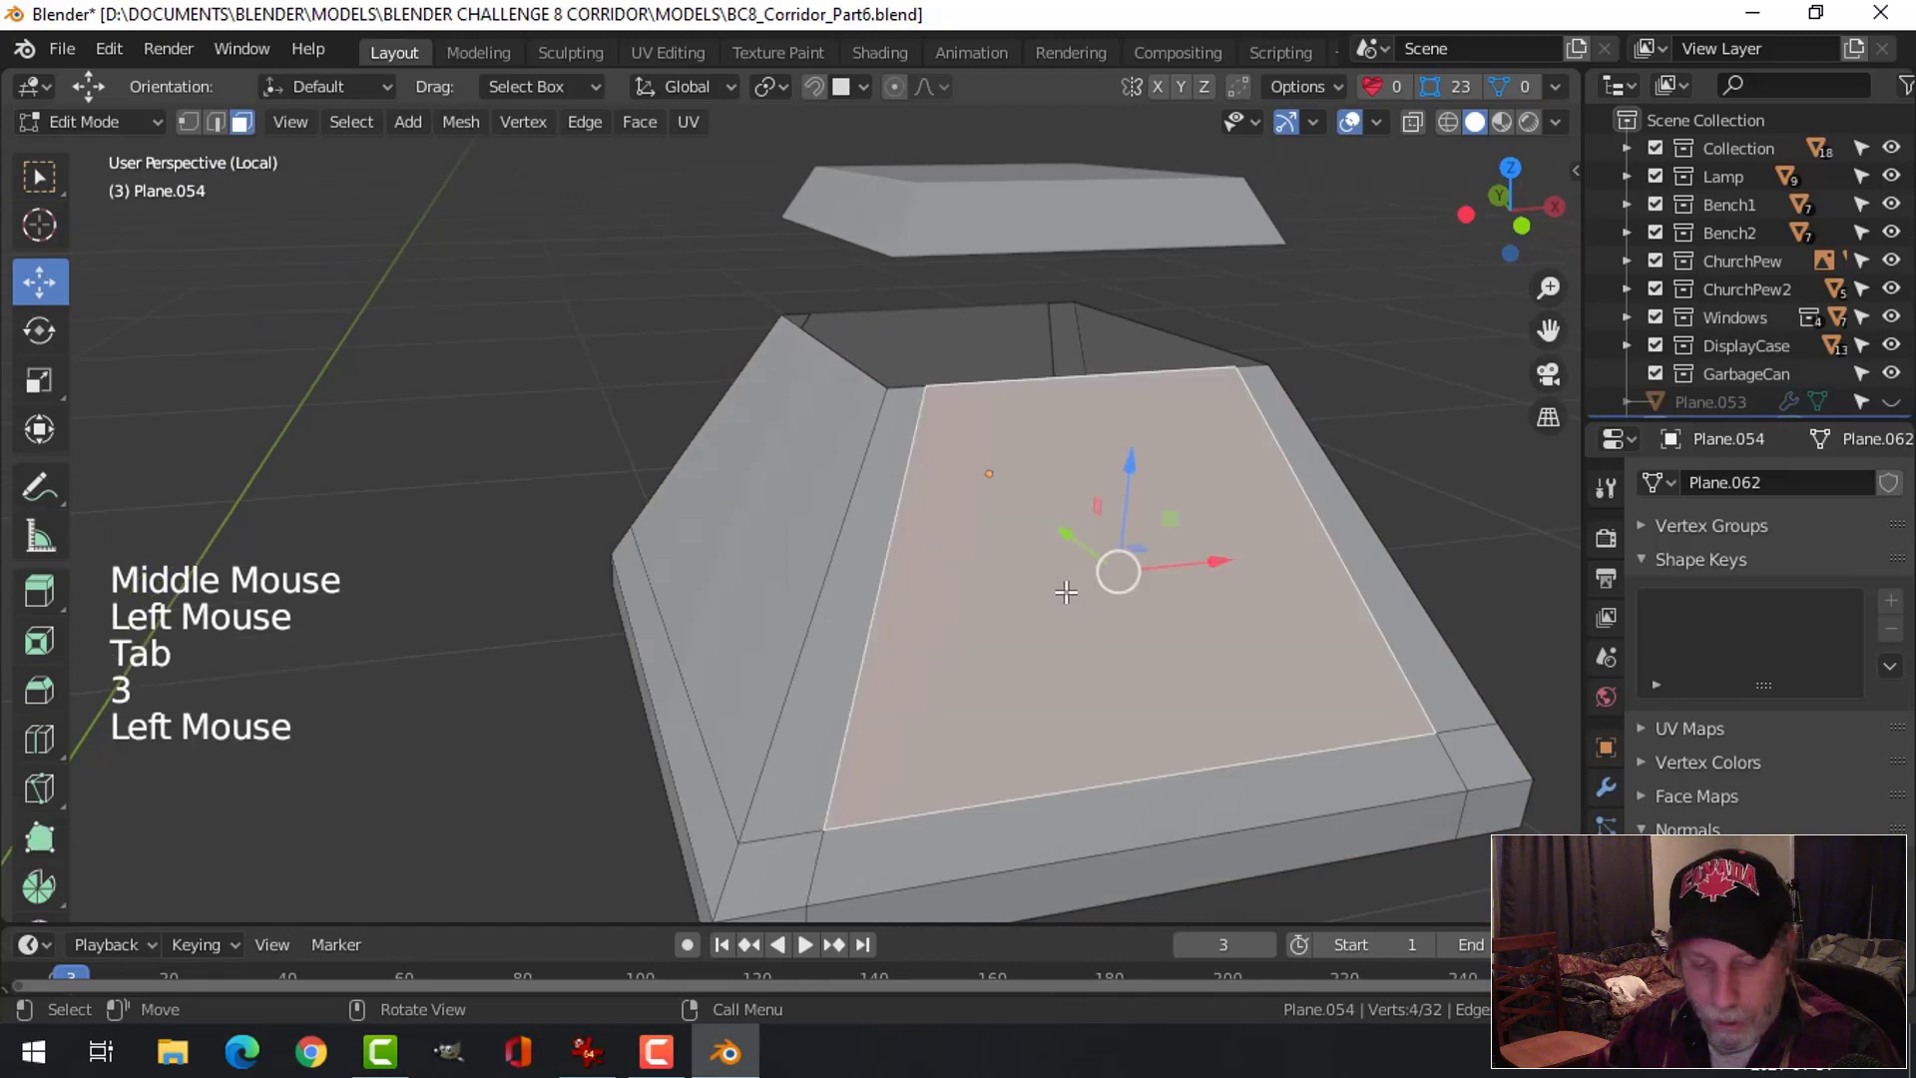
key("x")
left_click(1066, 591)
key("Tab")
Select the separated front panel and hide it
middle_click_drag(777, 540, 855, 446)
key("alt+a")
scroll(882, 446, "up", 1)
scroll(882, 446, "down", 2)
left_click(725, 481)
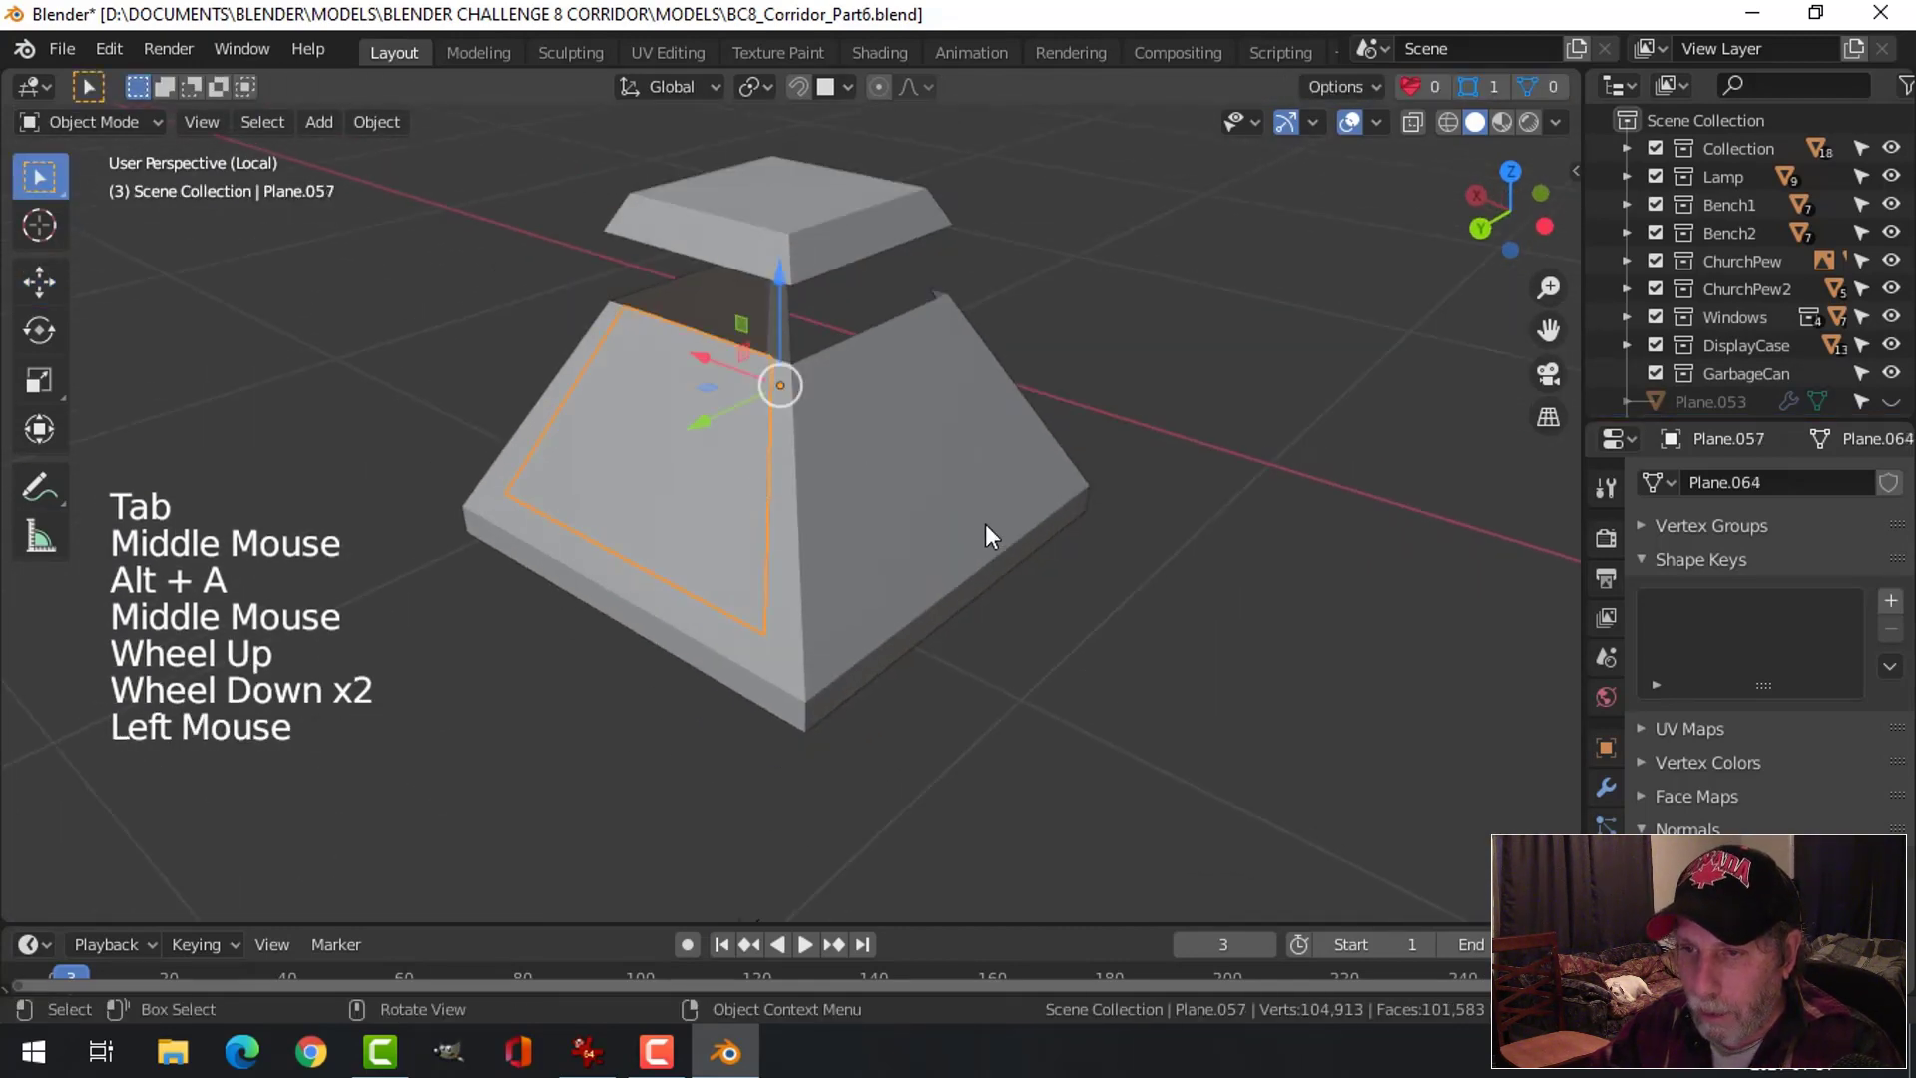
key("h")
Add a Bevel modifier with a 0.01 m offset and 4 segments to the lid frame and shade it smooth
middle_click_drag(996, 525, 770, 280)
left_click(884, 511)
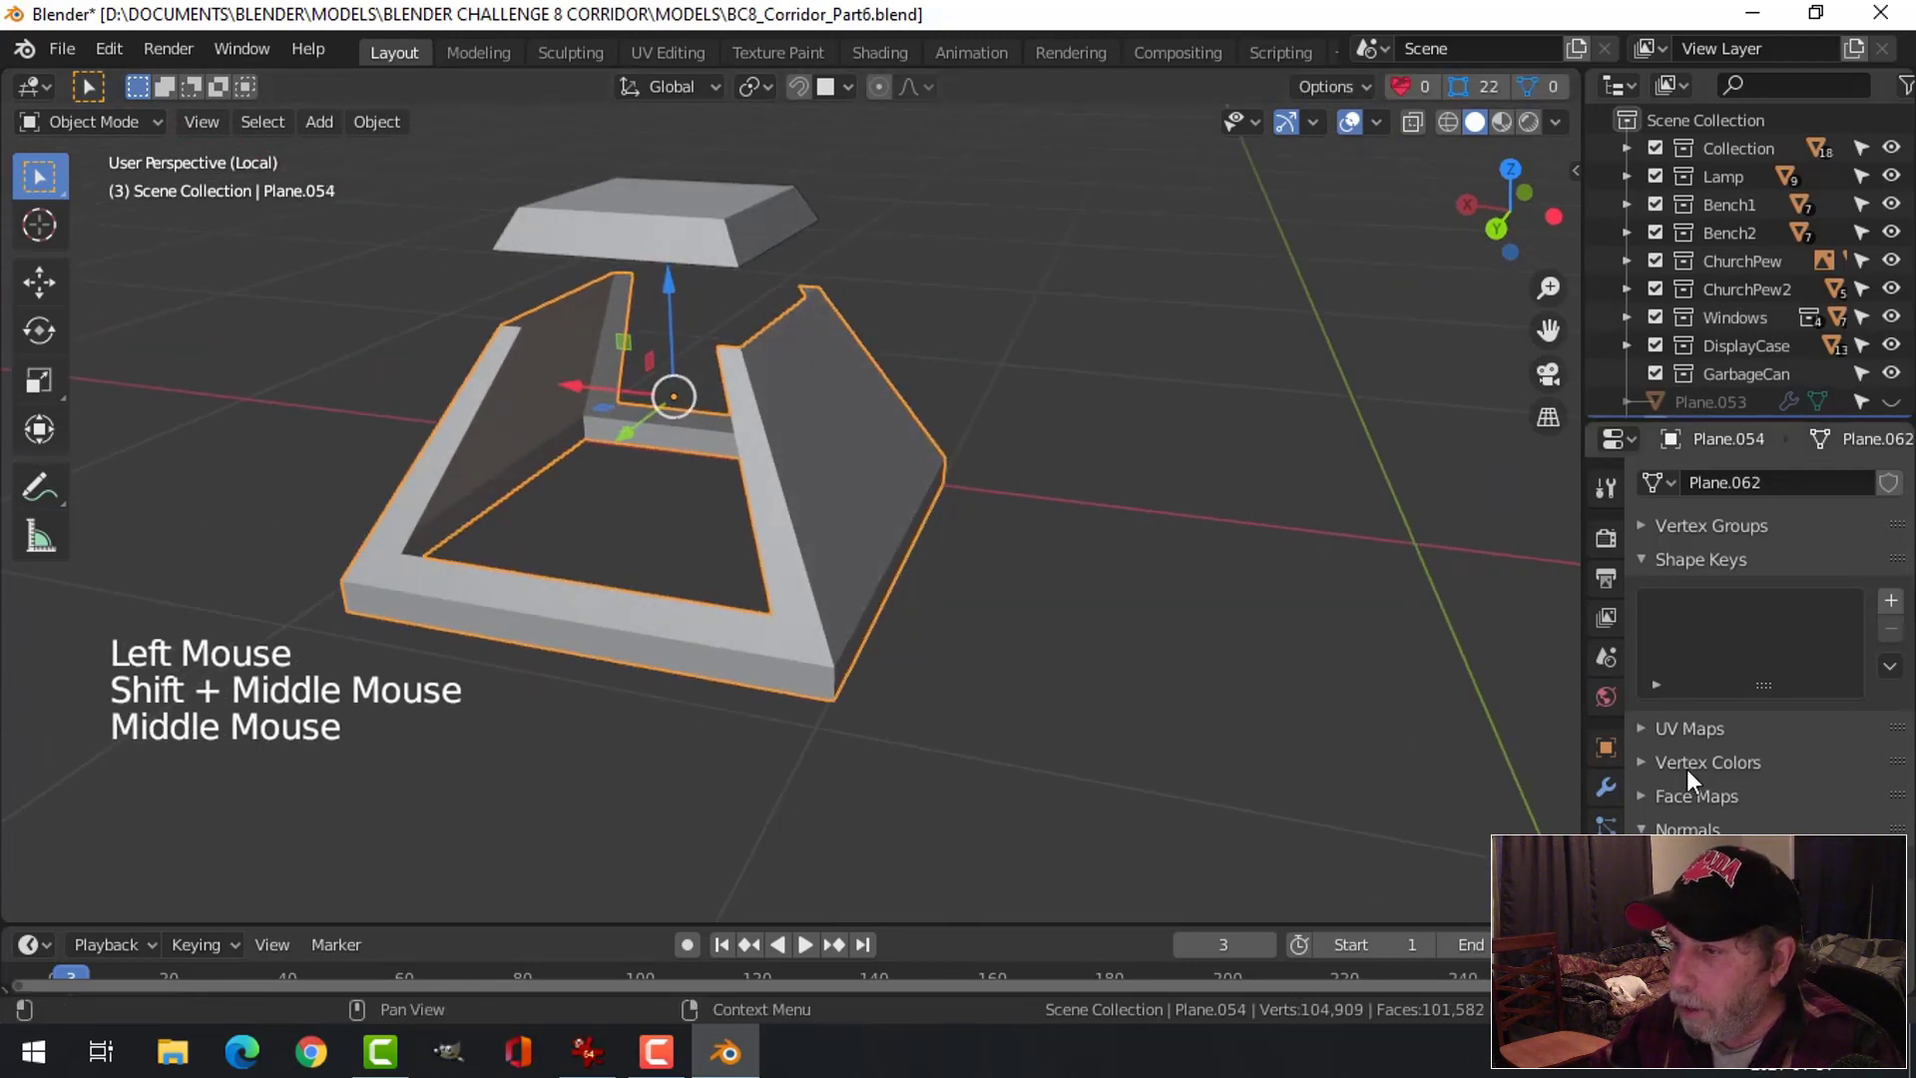
left_click(1615, 788)
left_click(1703, 484)
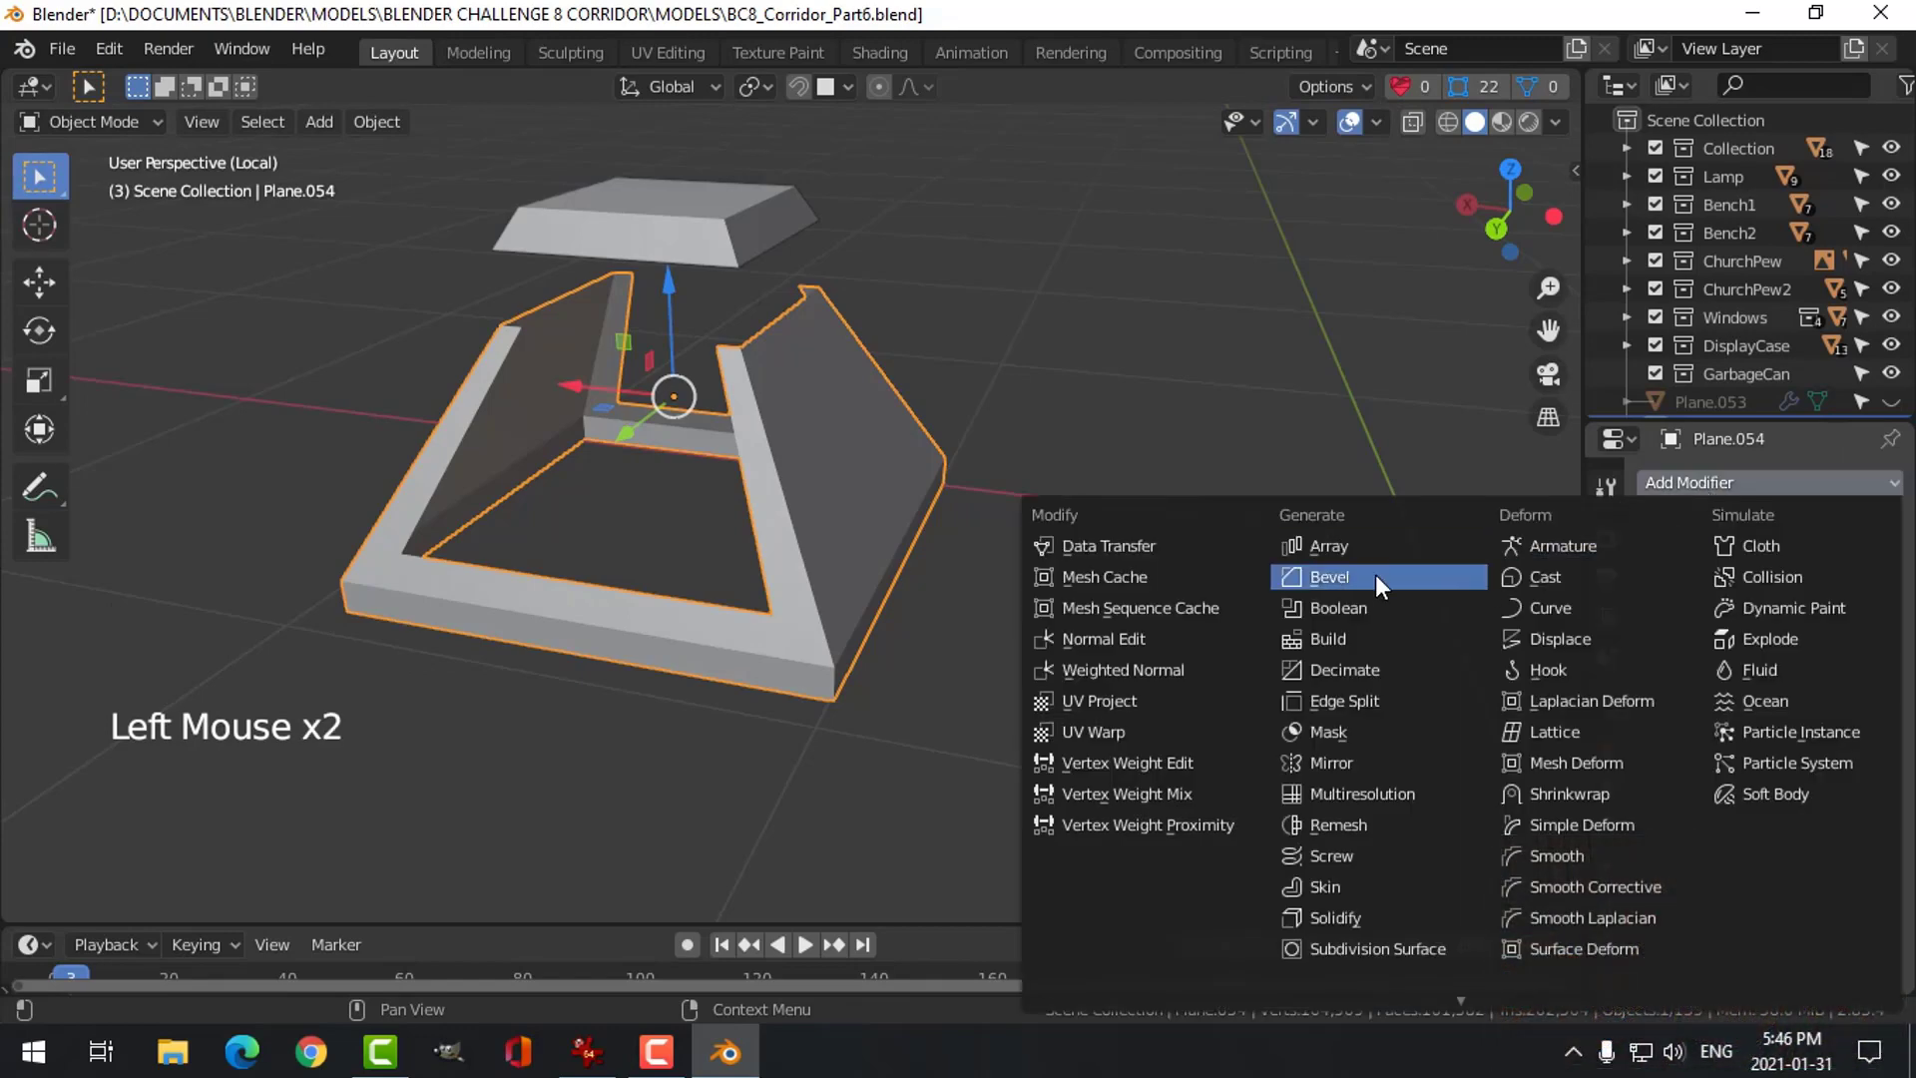
left_click(1336, 577)
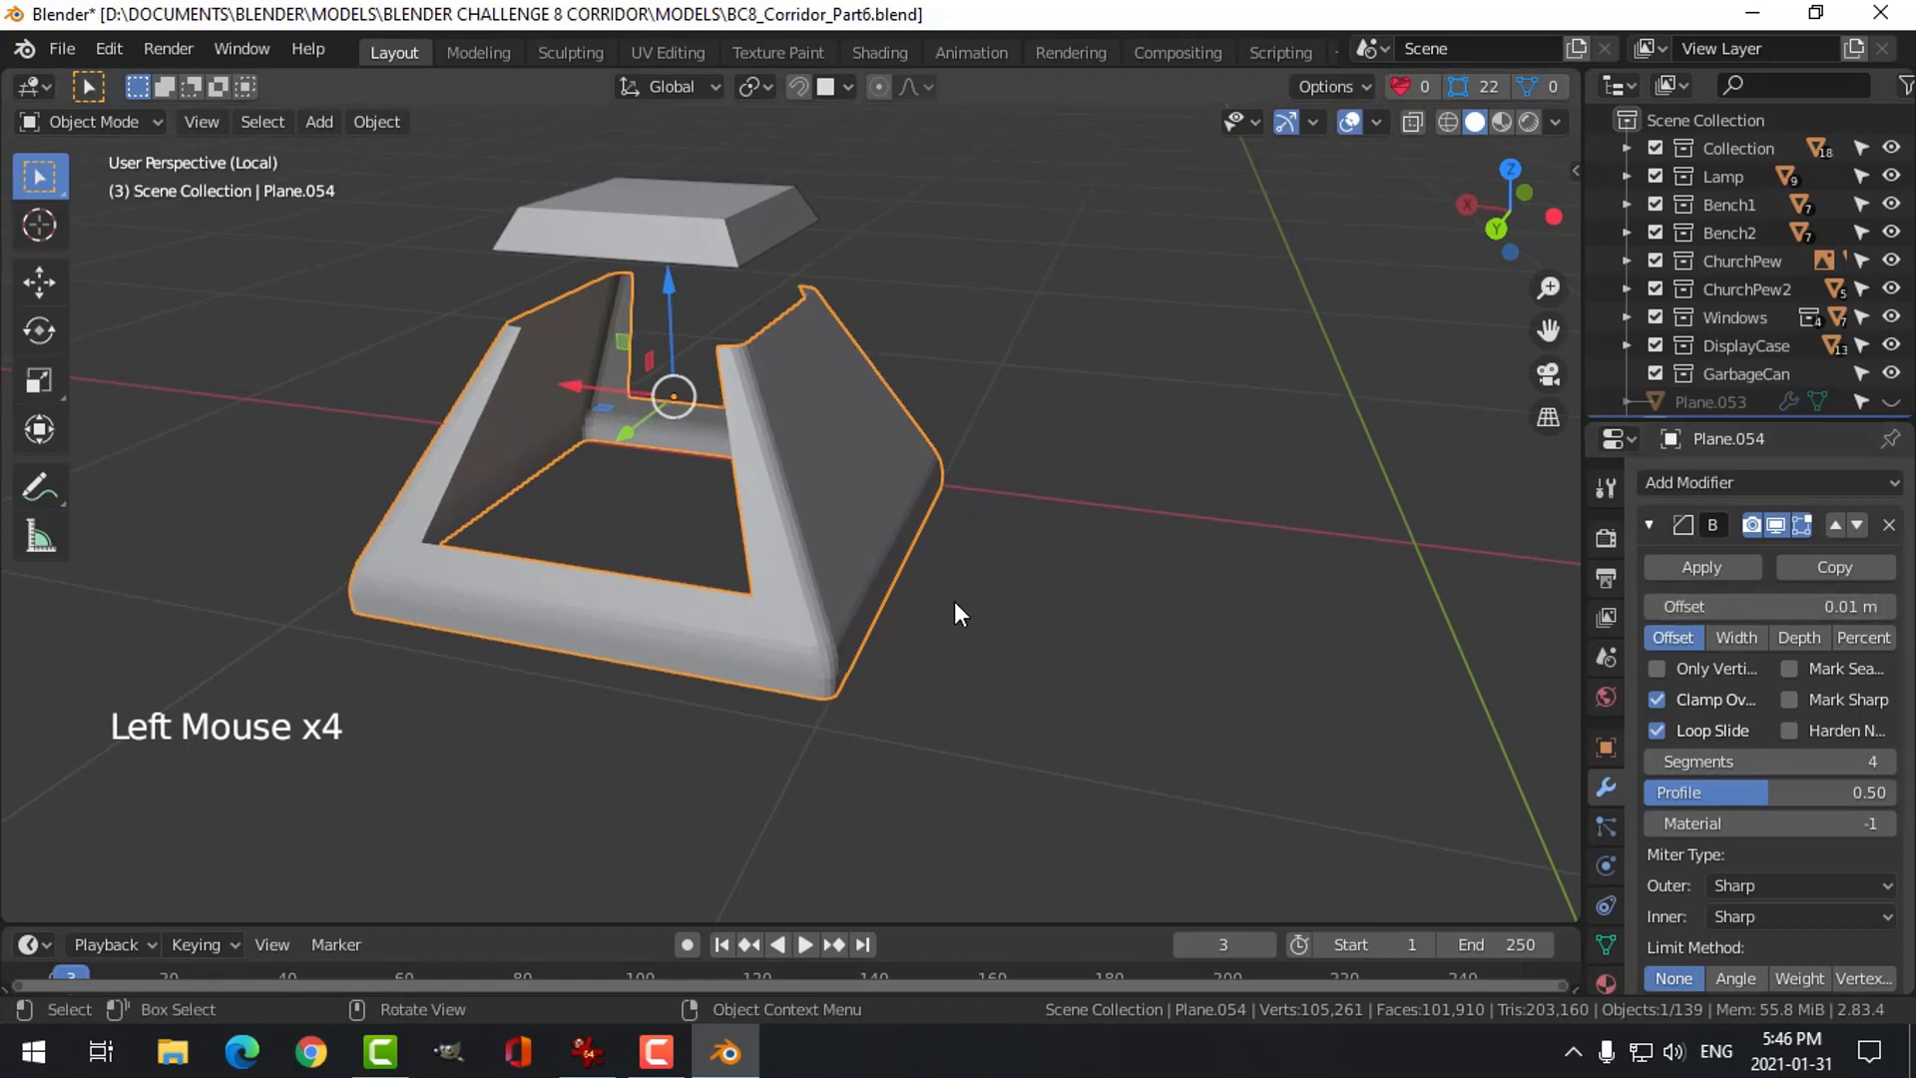
right_click(812, 531)
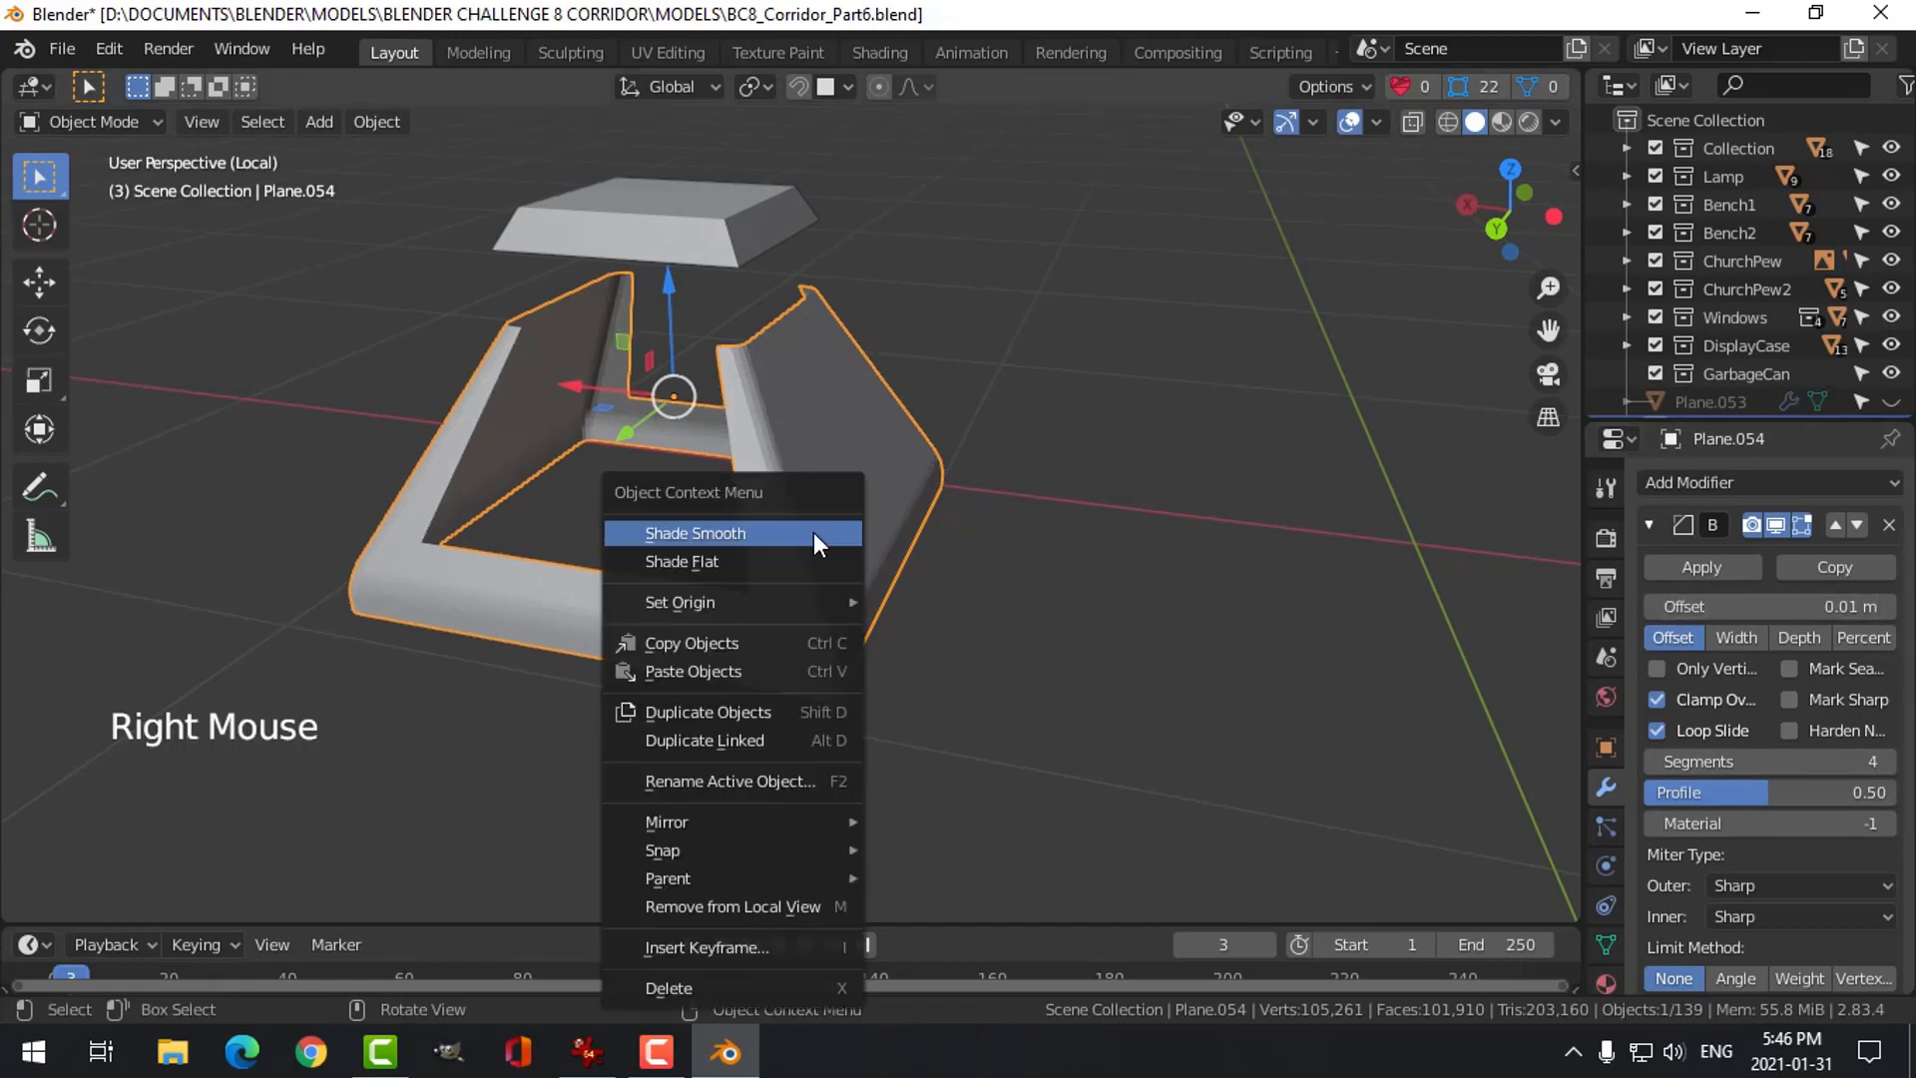
left_click(812, 531)
Add a Weighted Normal modifier to the lid frame and enable Auto Smooth for its normals
left_click(1696, 565)
left_click(1696, 483)
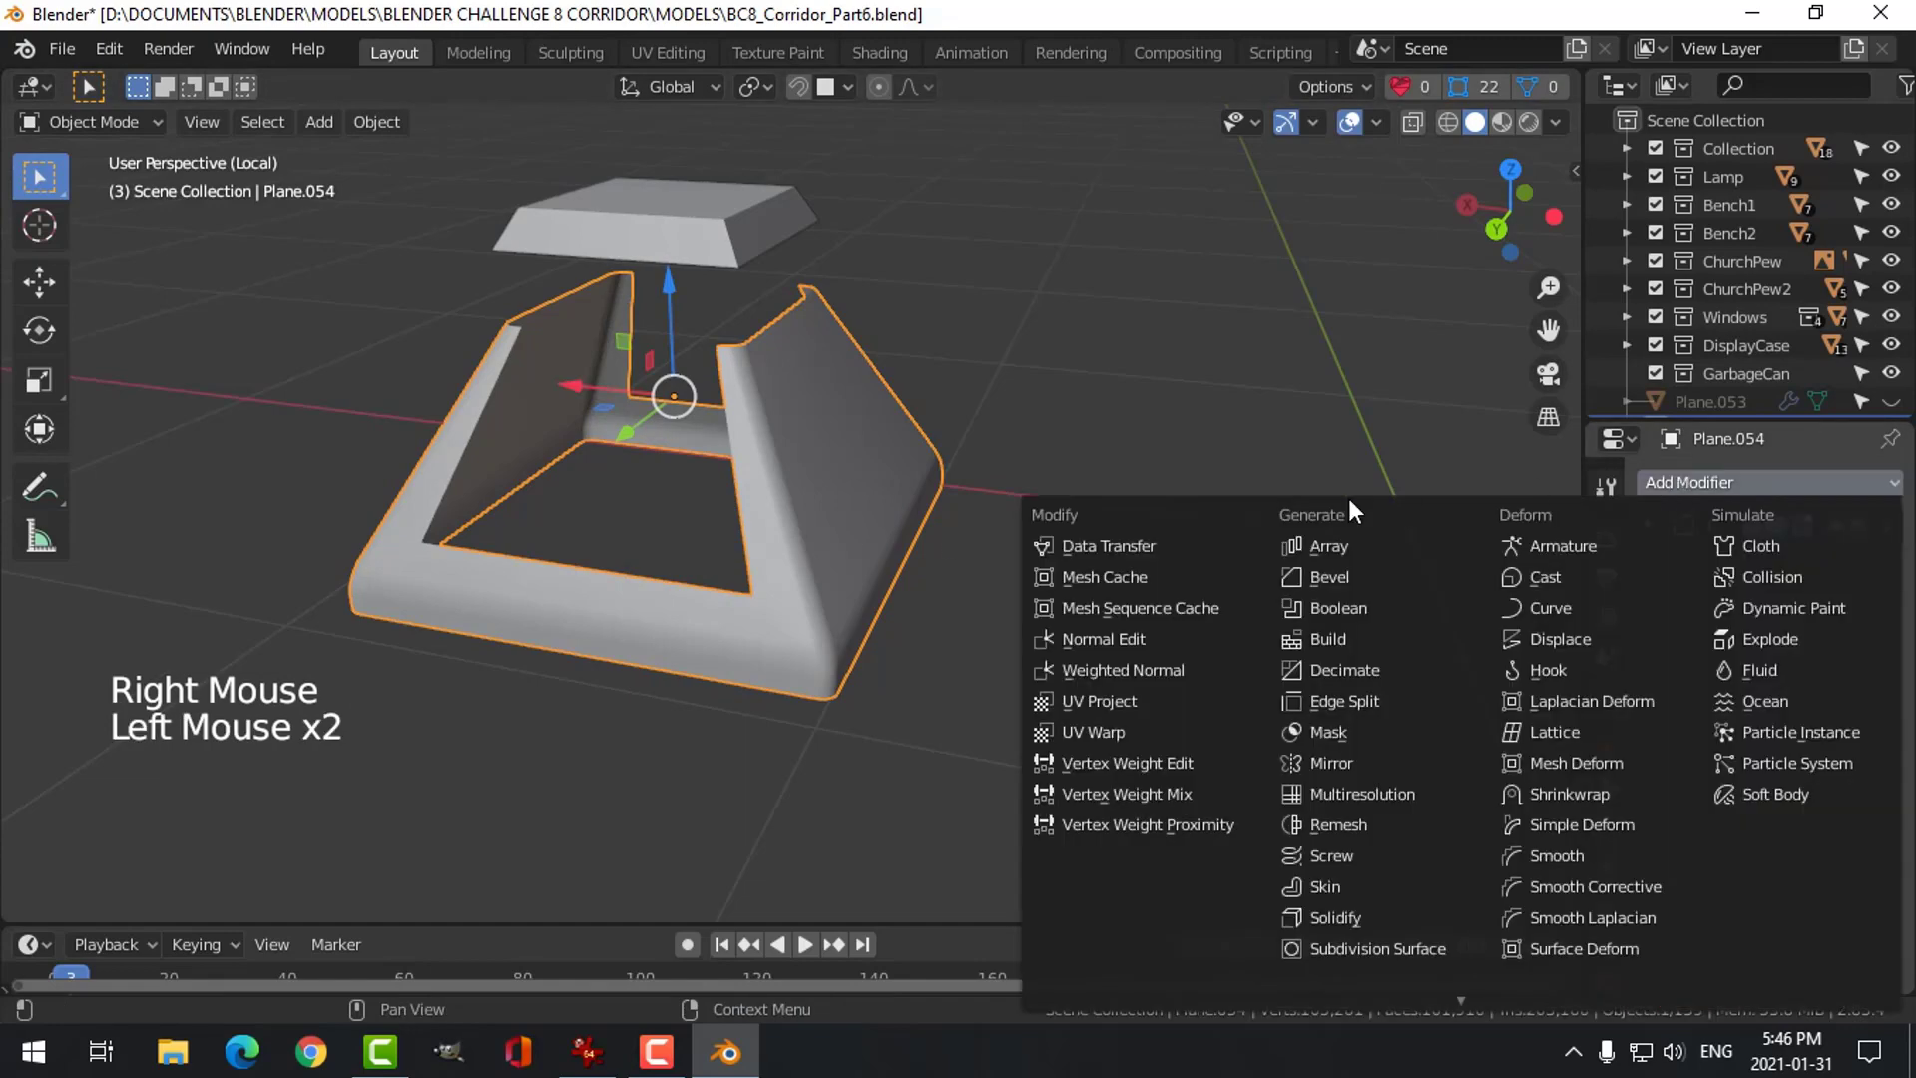
left_click(1132, 667)
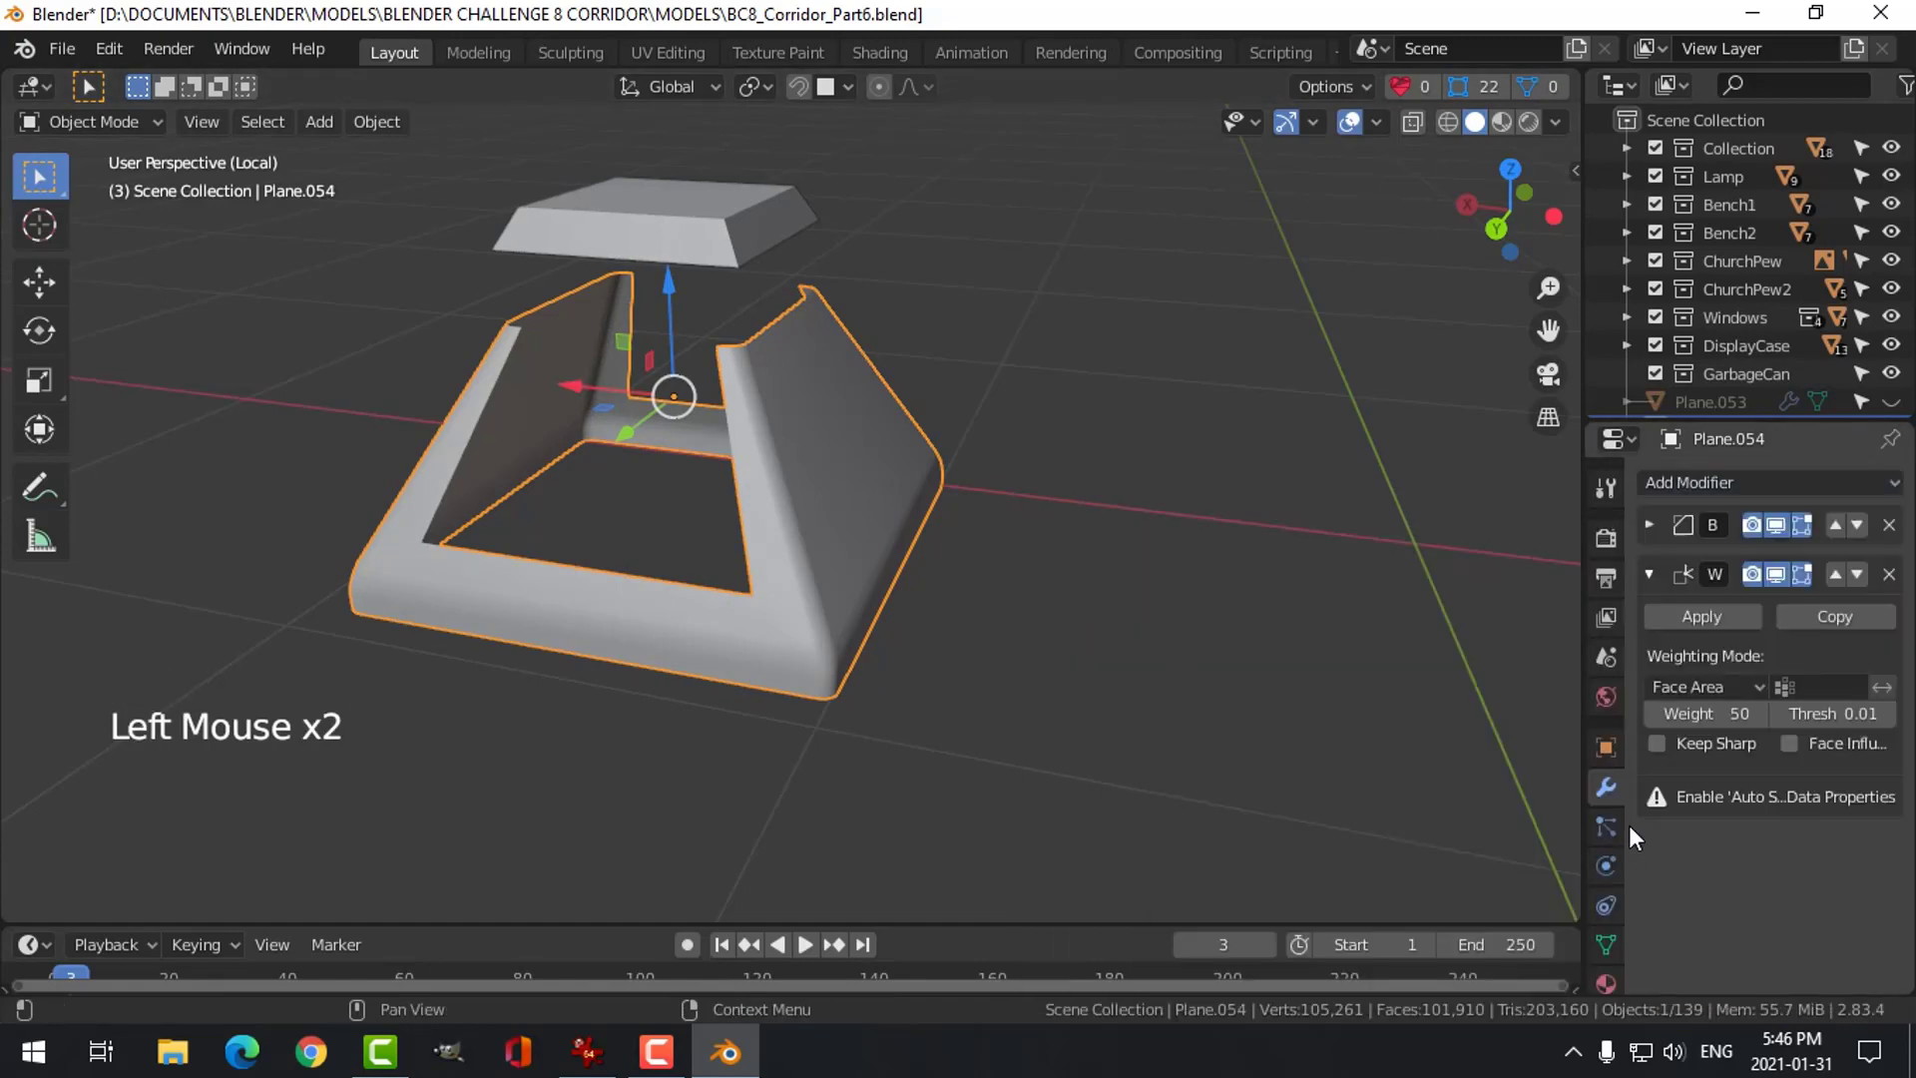
left_click(1609, 945)
middle_click_drag(1227, 689, 782, 597)
key("alt+a")
scroll(1123, 639, "down", 1)
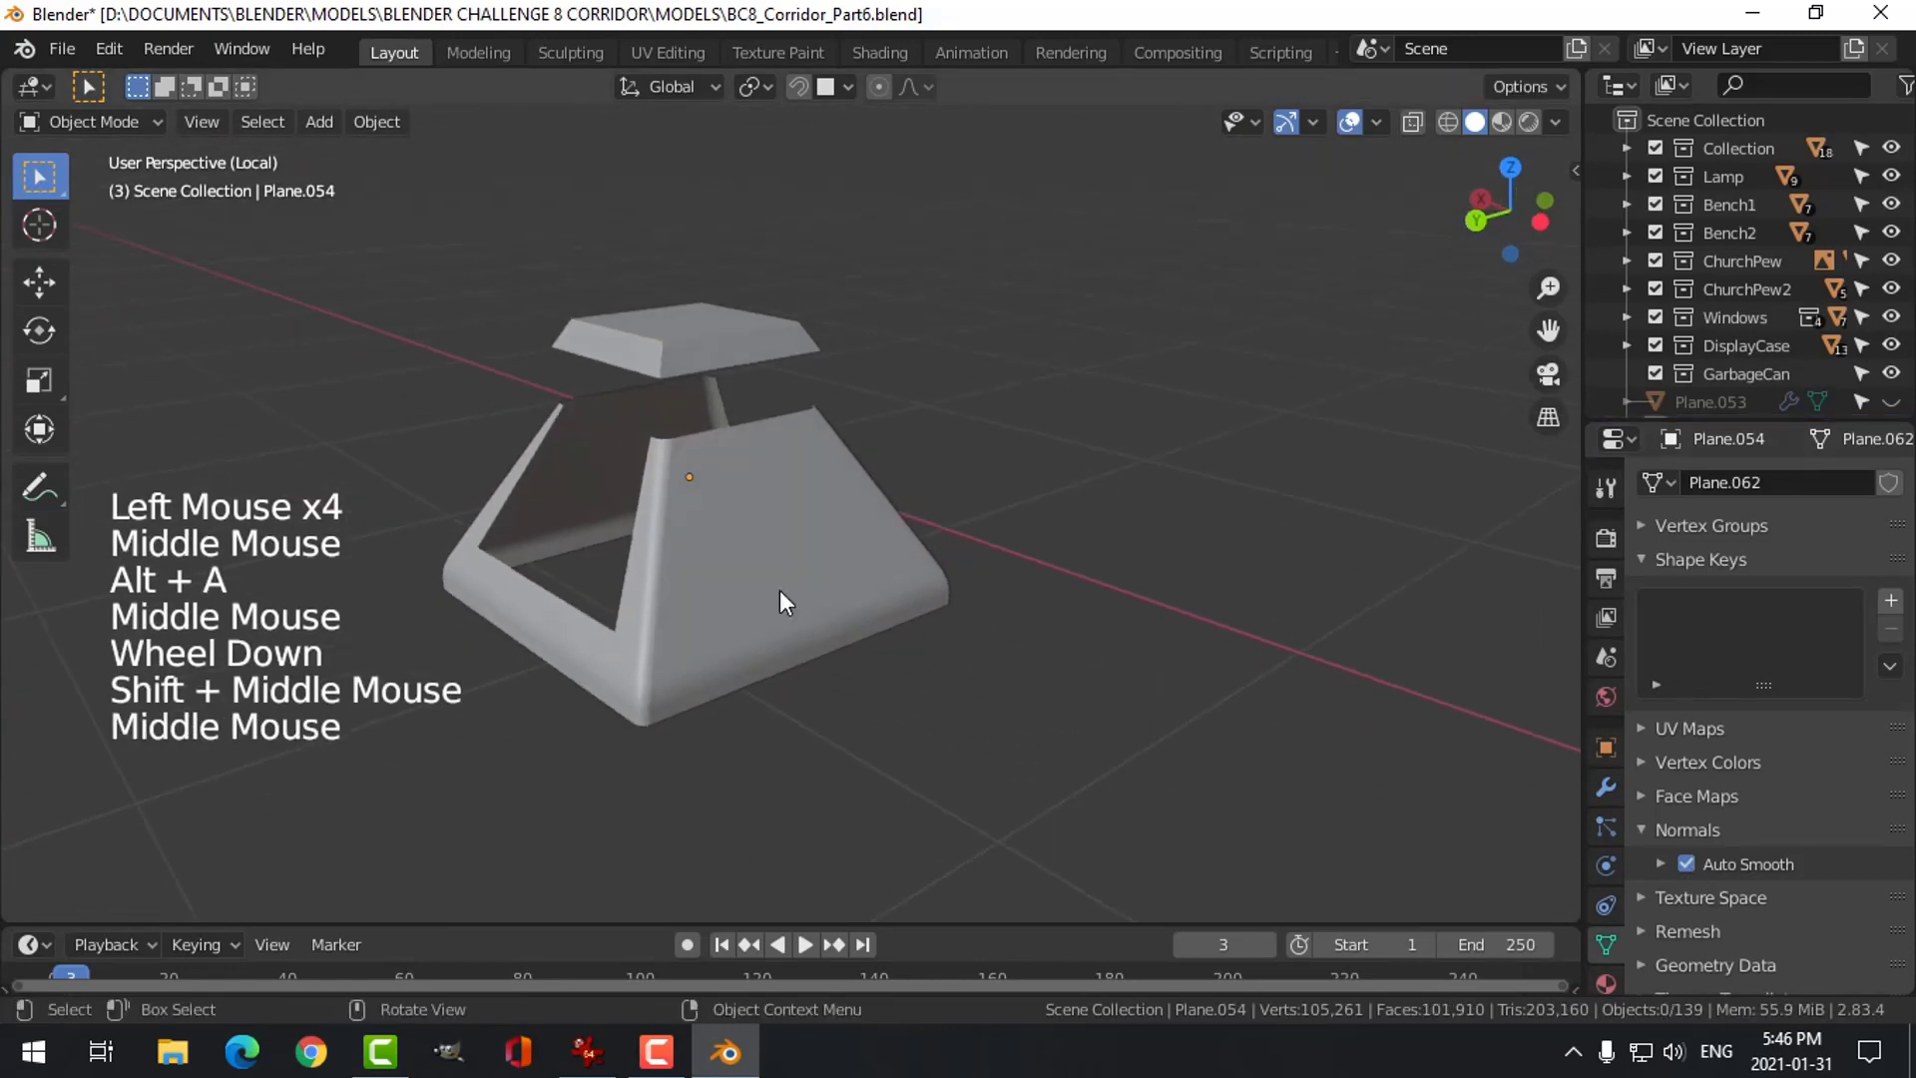
Add a Solidify modifier to the lid frame with Even Thickness enabled and a thickness of about 0.018 m
left_click(782, 597)
left_click(1608, 785)
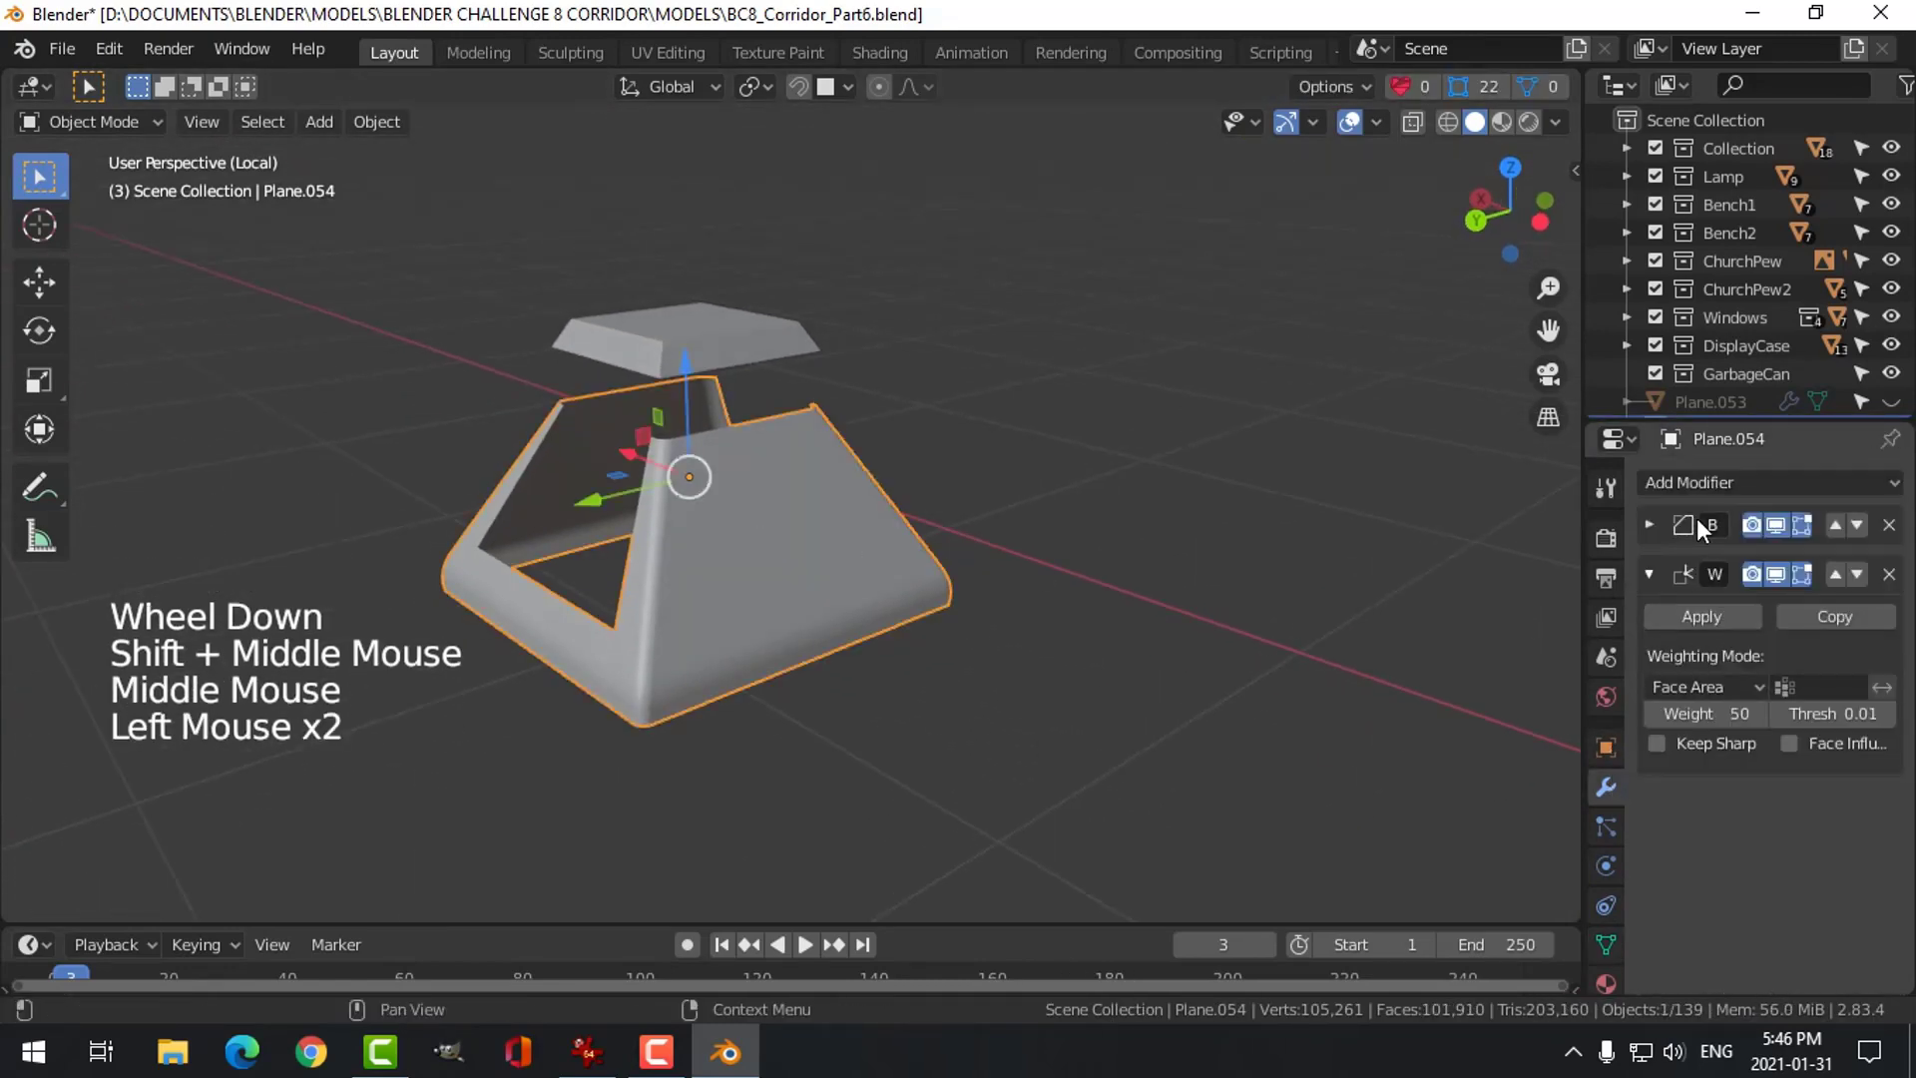
left_click(1648, 482)
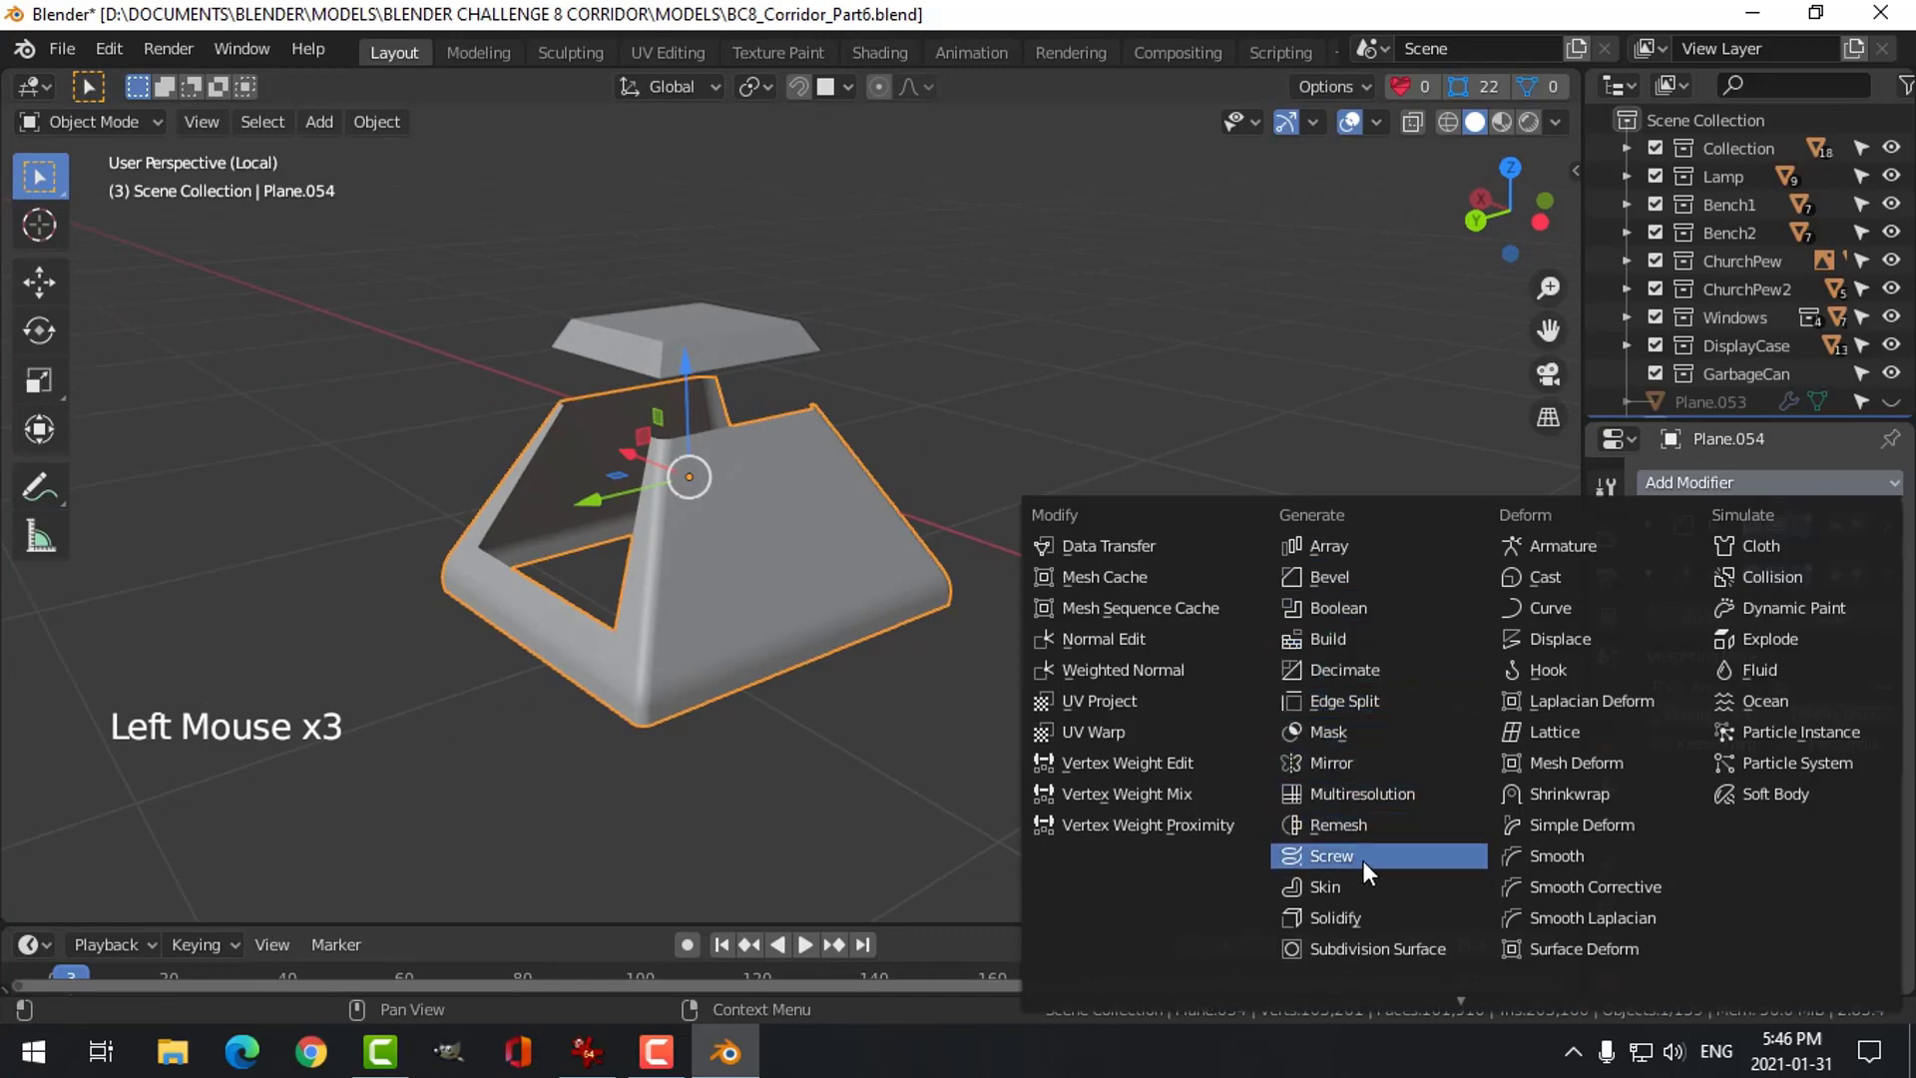
left_click(1364, 914)
scroll(1002, 627, "up", 2)
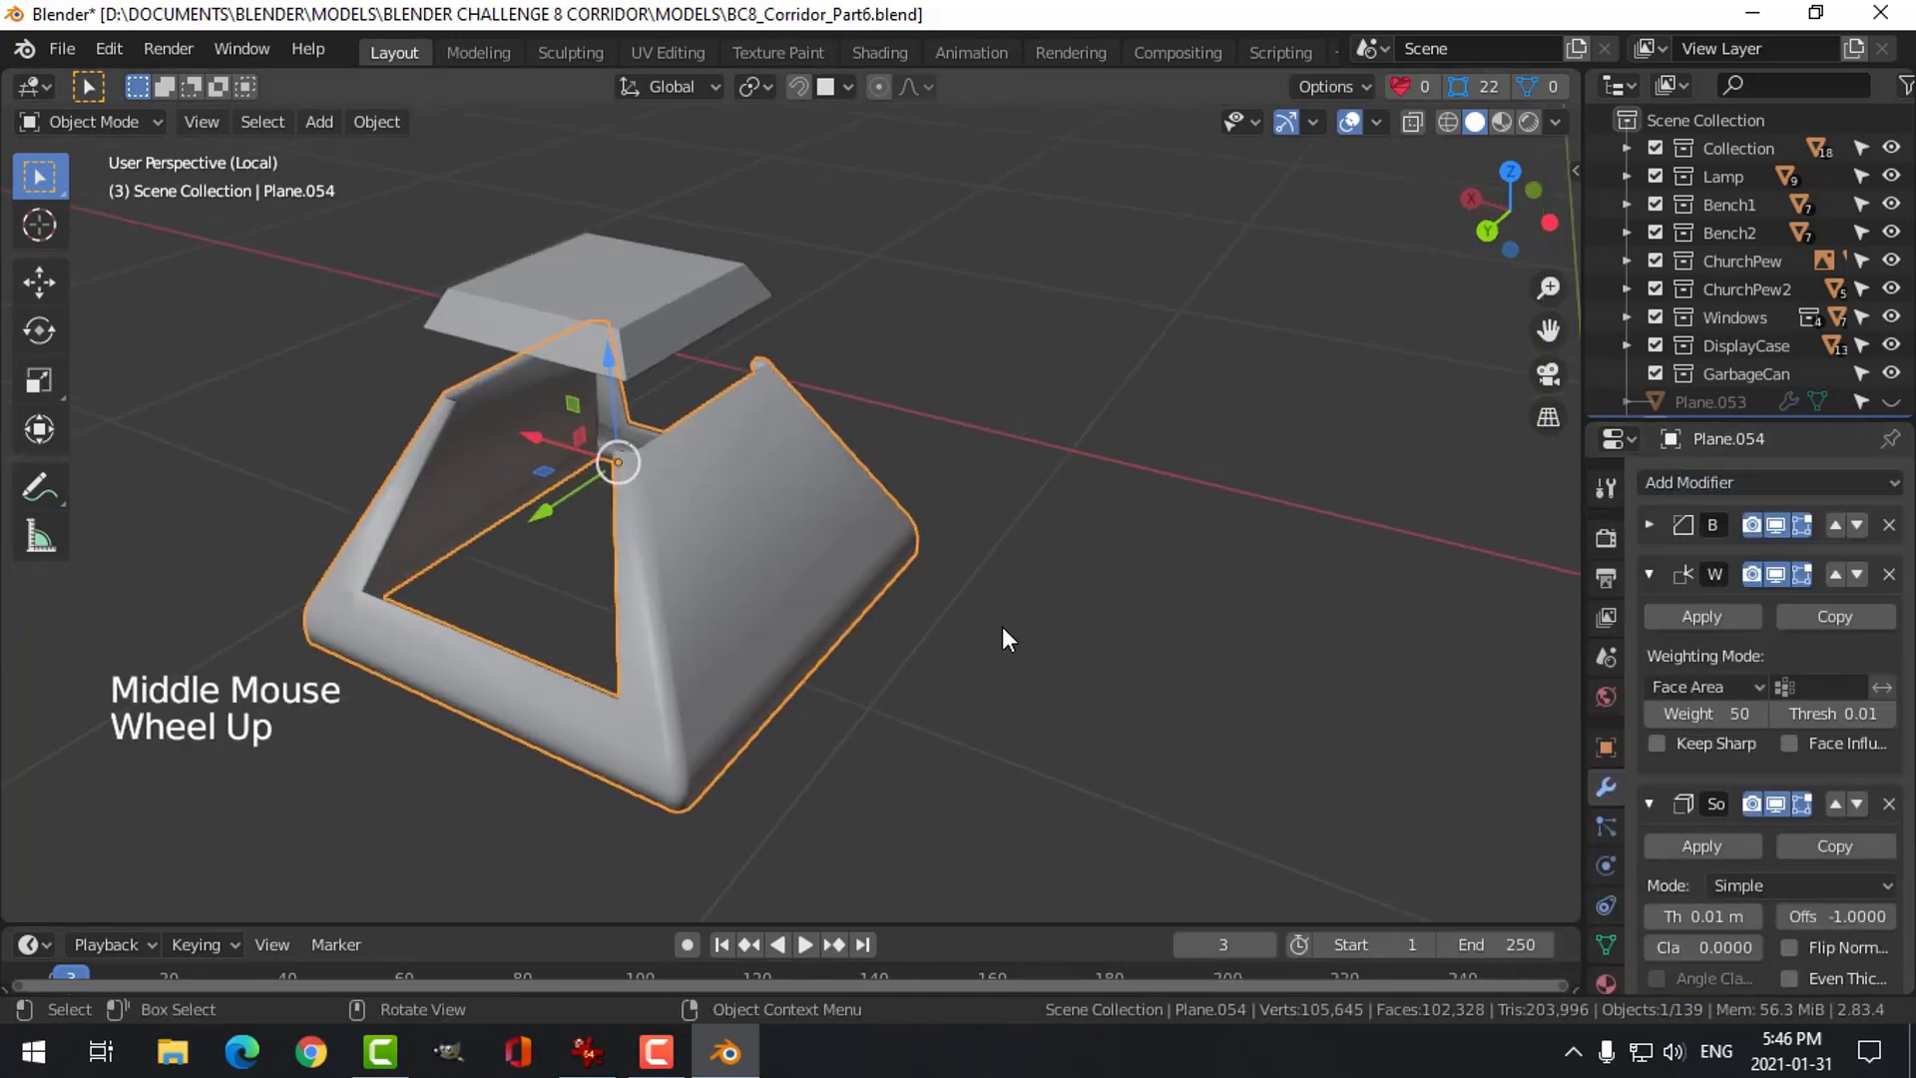
middle_click_drag(1002, 627, 1028, 639, "shift")
scroll(1810, 864, "down", 4)
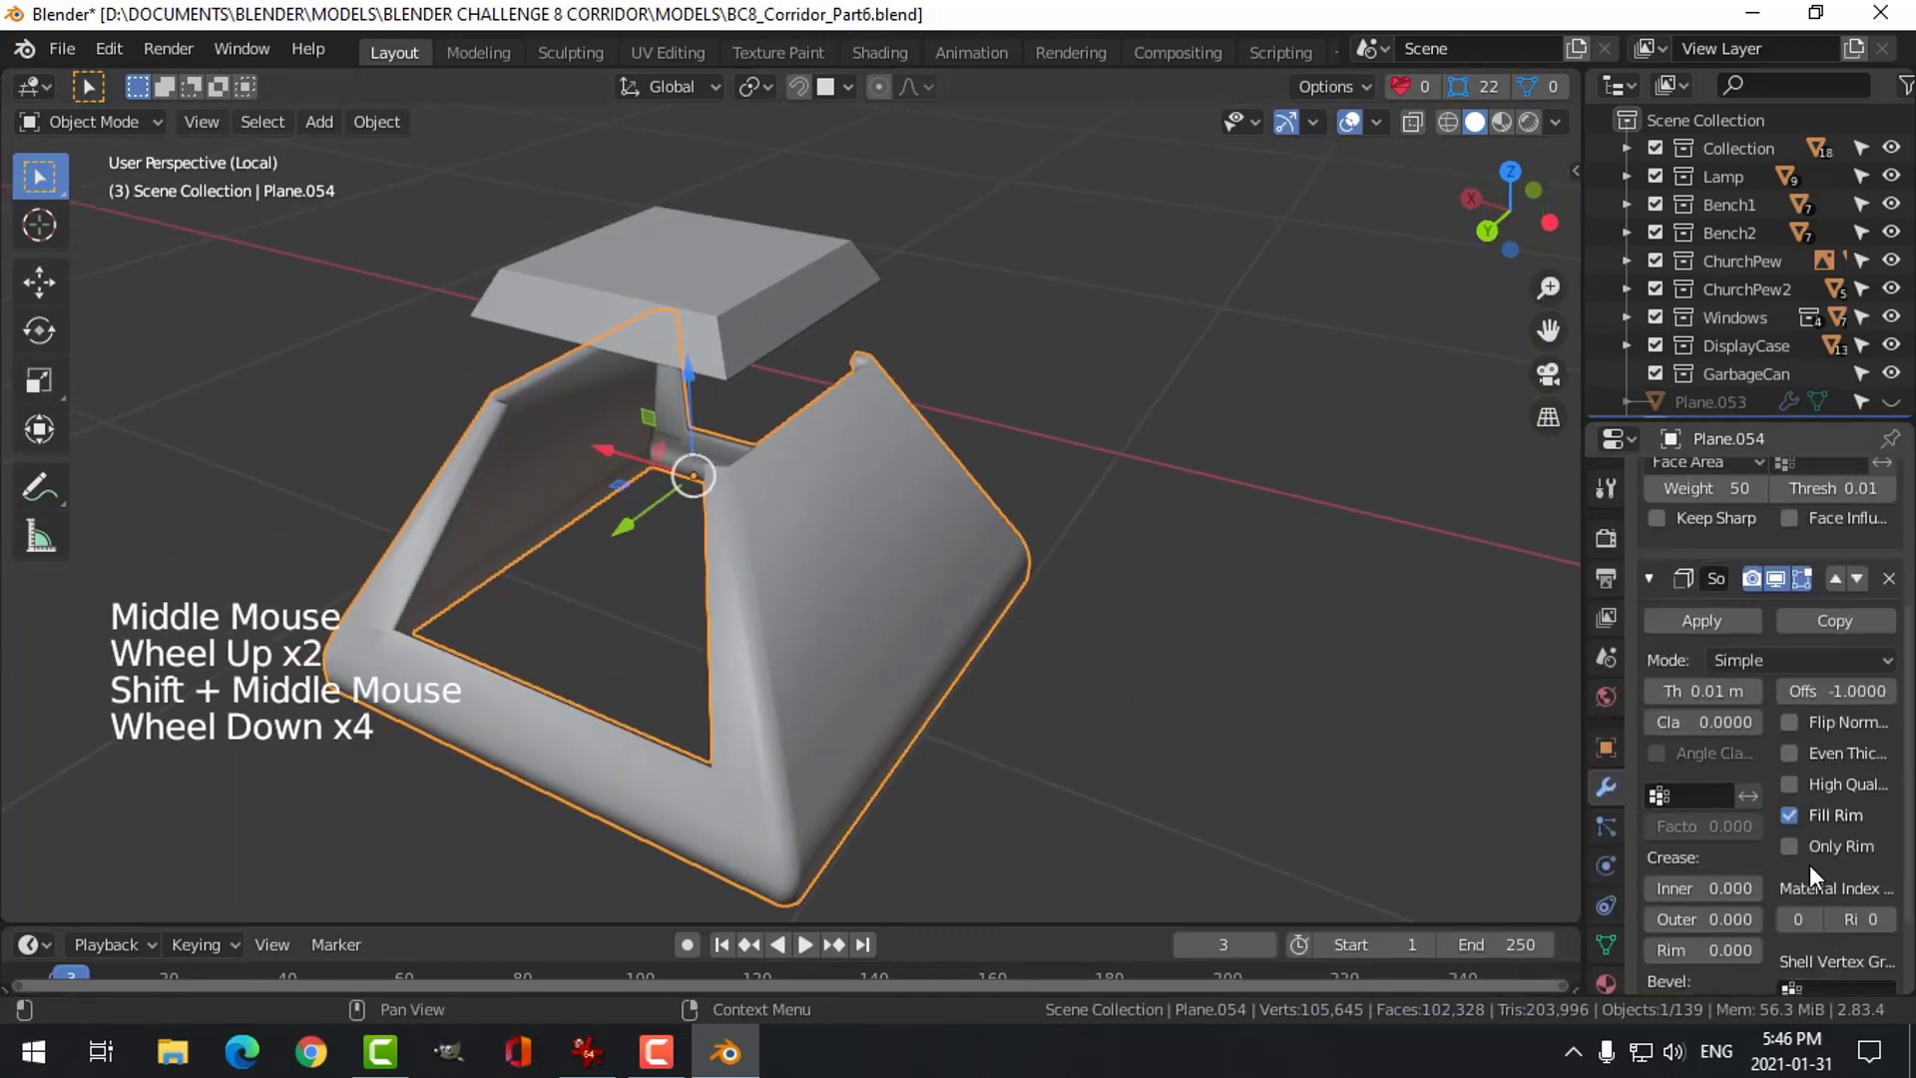
left_click(1796, 756)
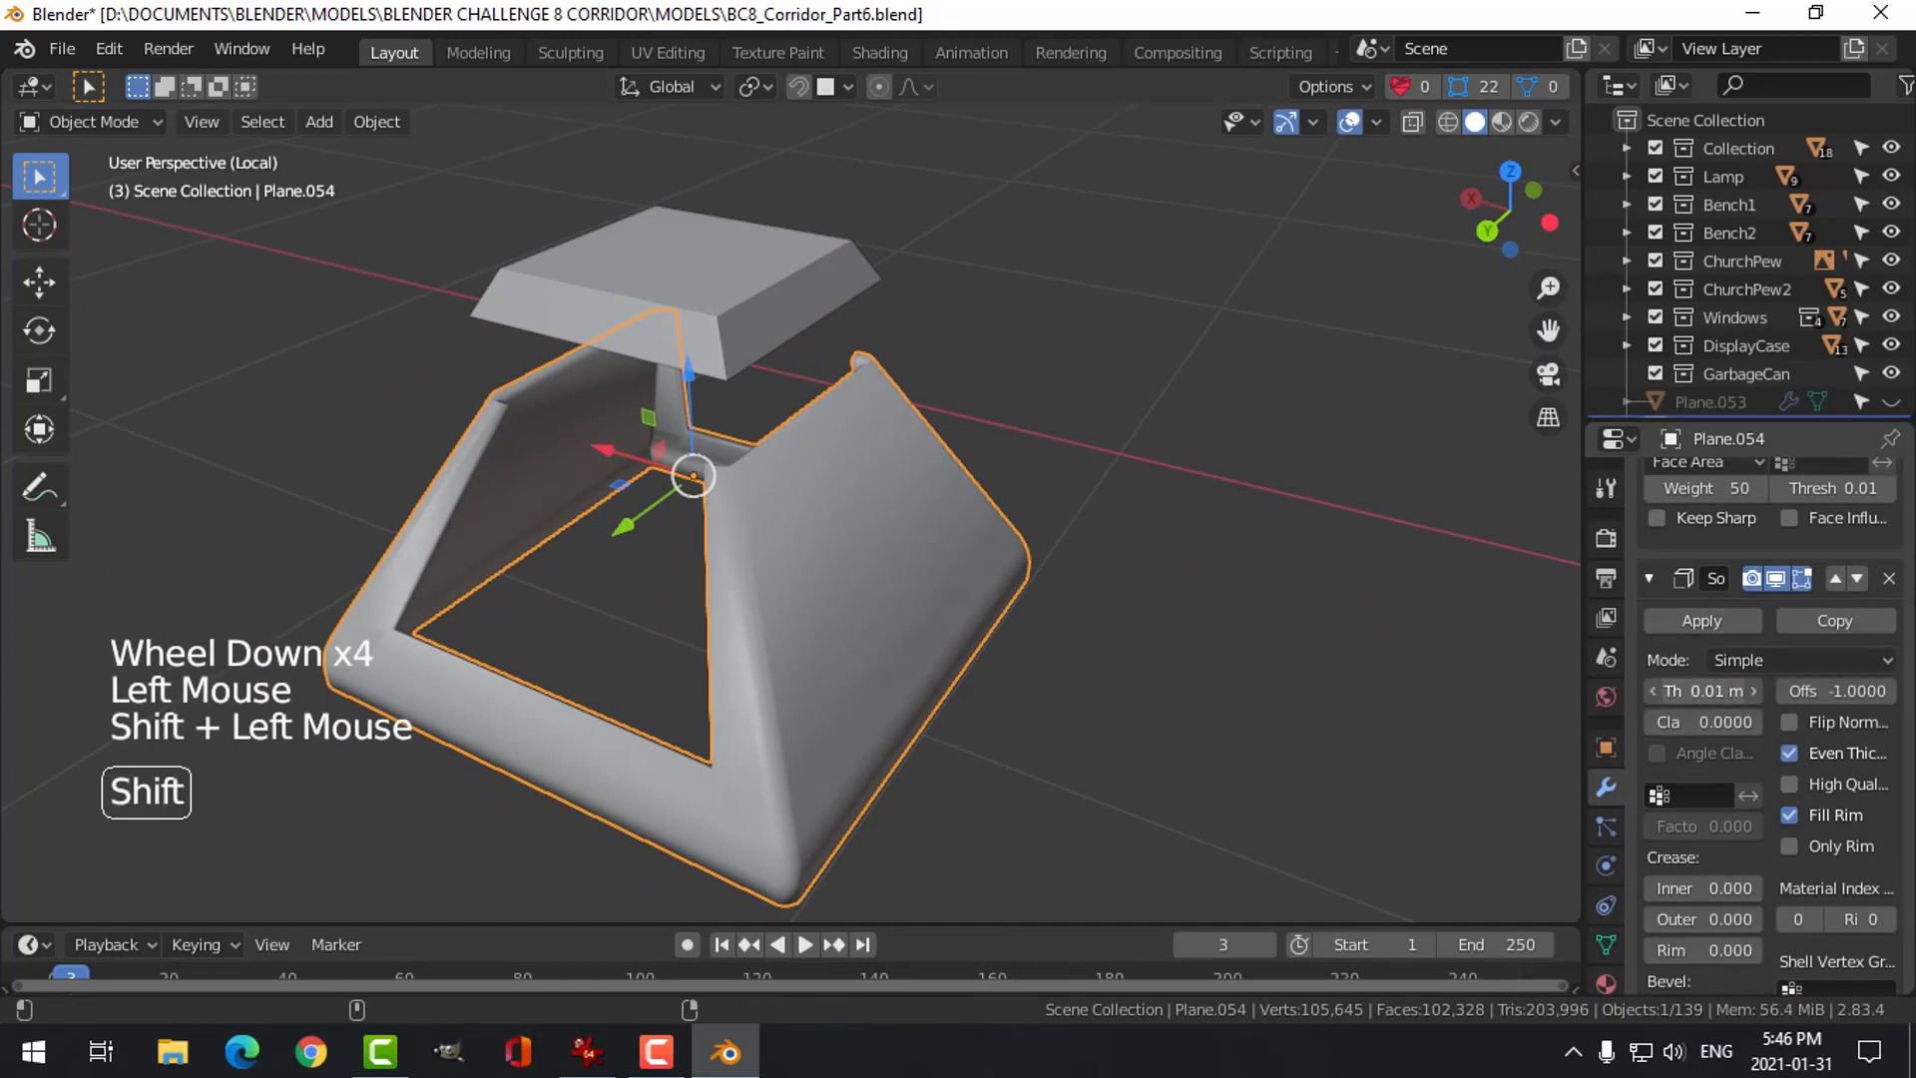
left_click_drag(1703, 691, 1743, 690, "shift")
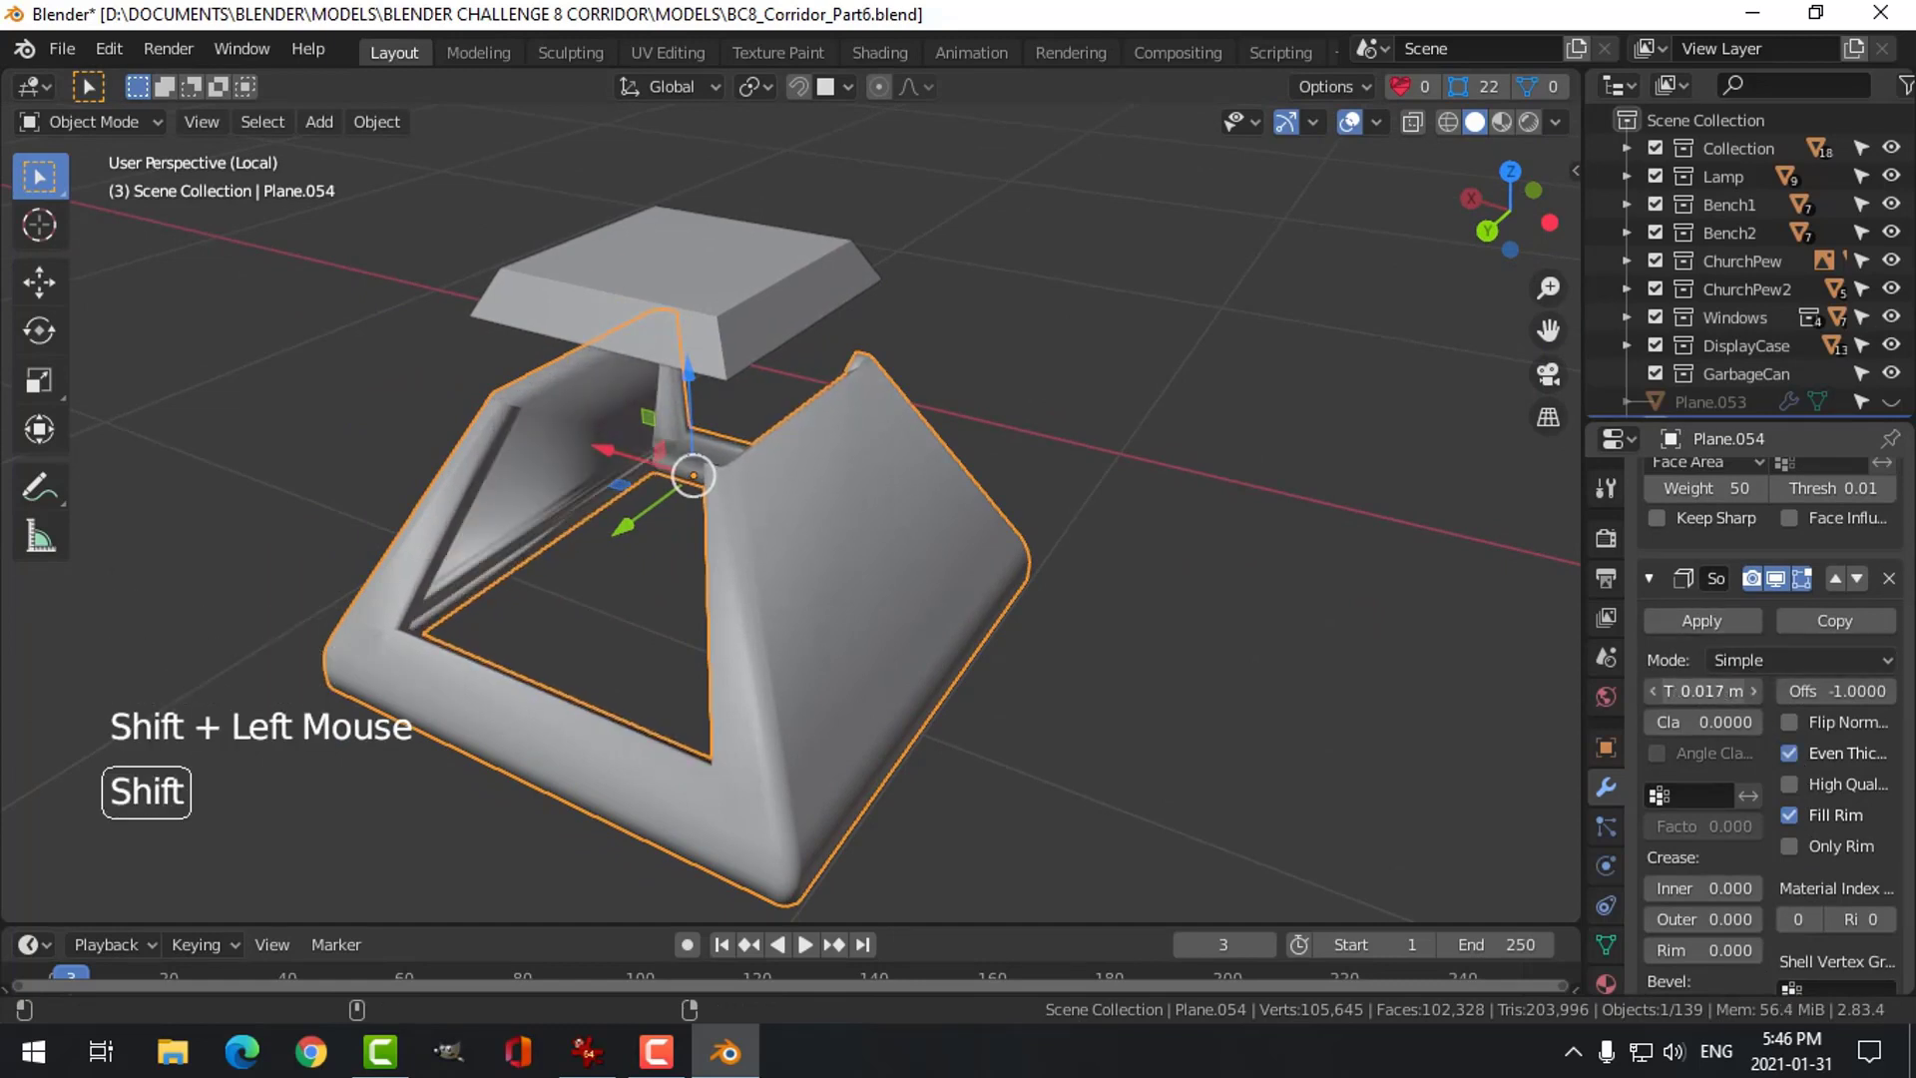
Move the Solidify modifier above the Bevel and Weighted Normal modifiers and set its thickness to 0.01 m
left_click(1830, 580)
scroll(1861, 526, "up", 3)
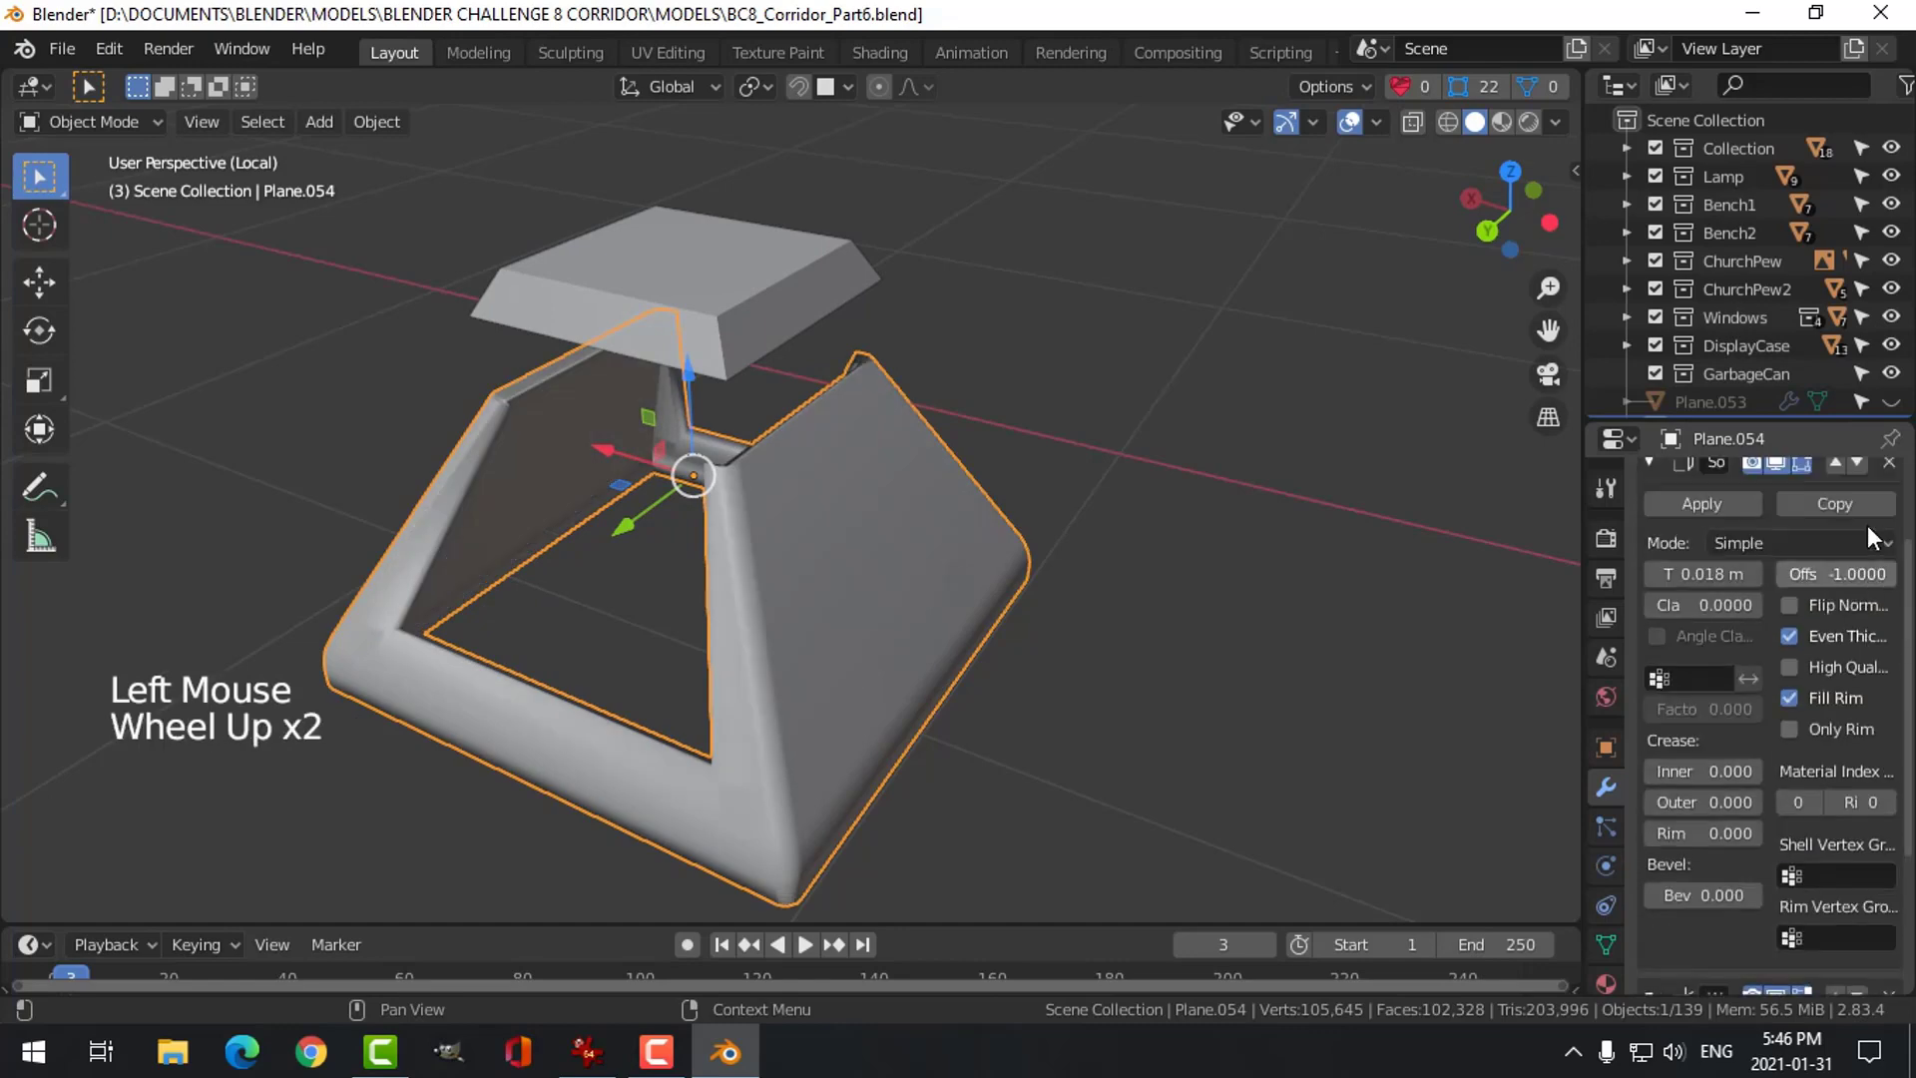
left_click(1834, 518)
scroll(1117, 561, "up", 2)
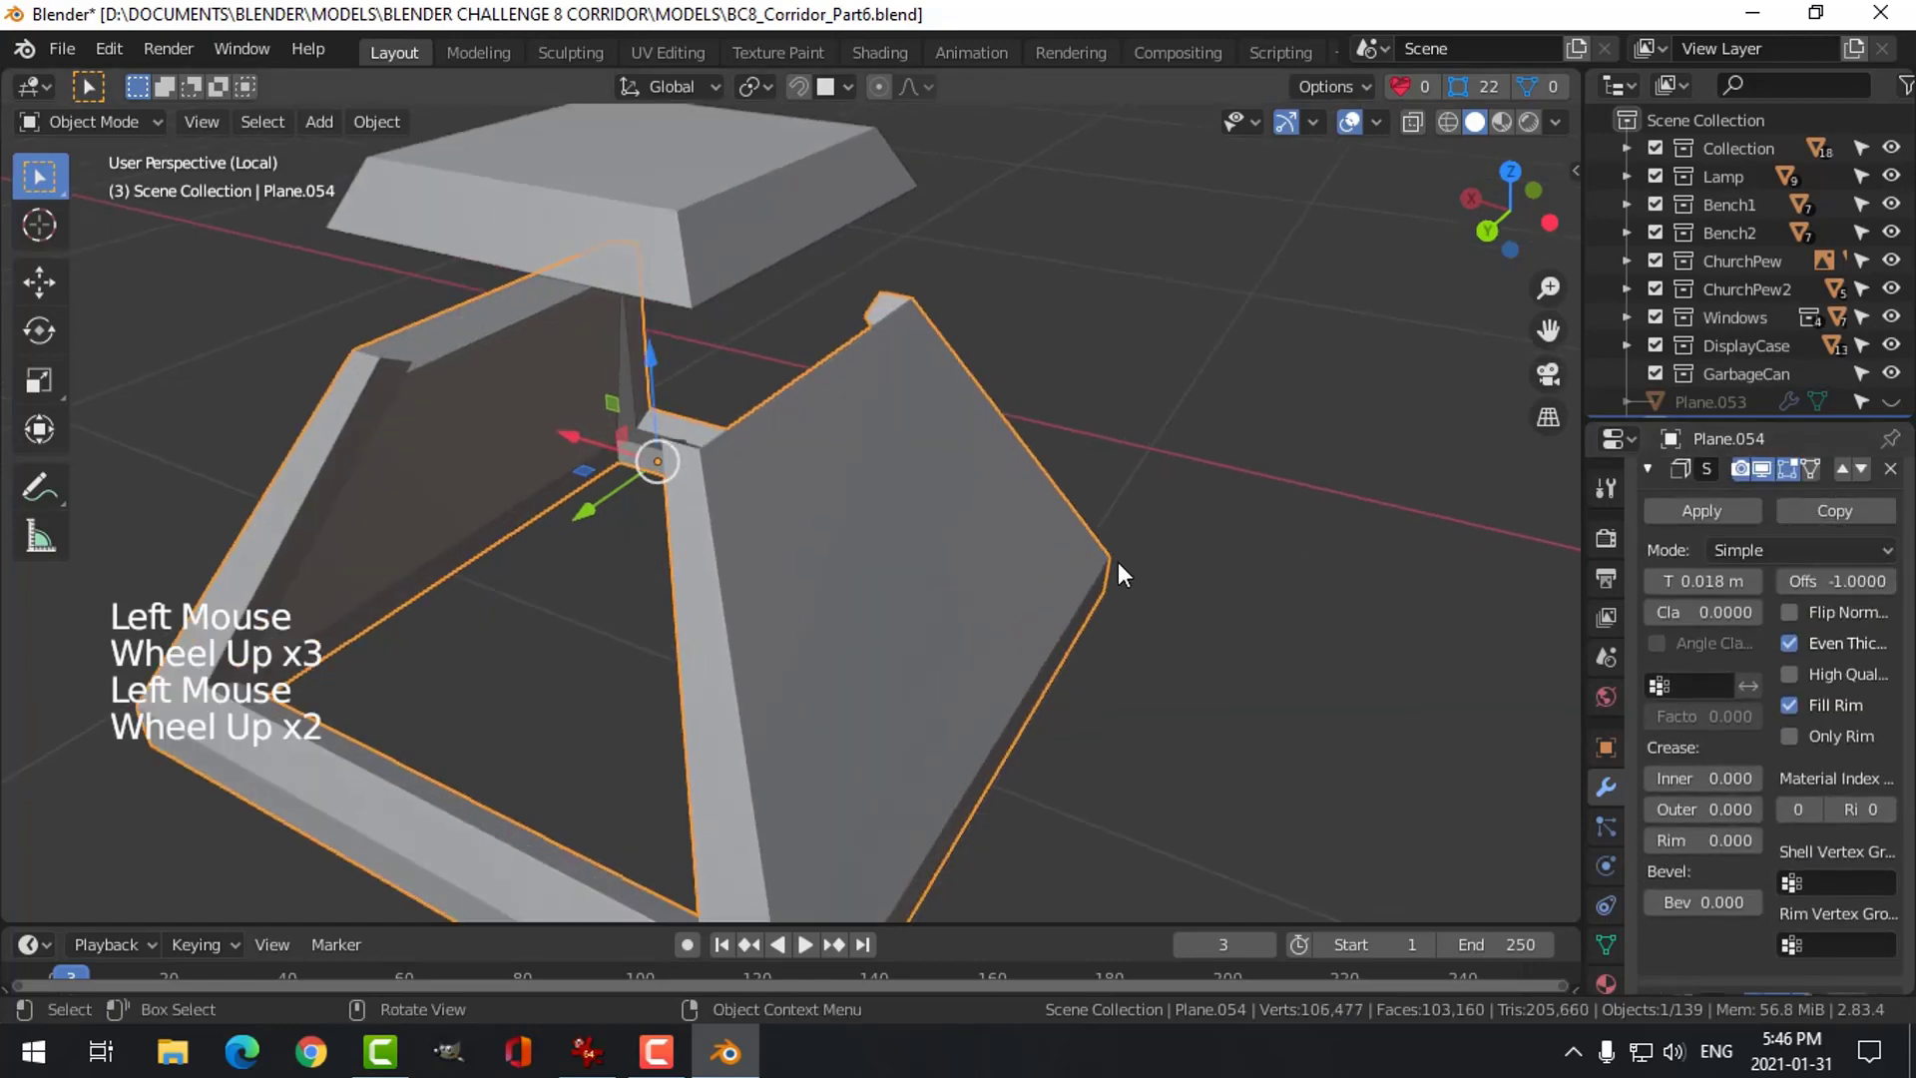
middle_click_drag(1117, 561, 1047, 494)
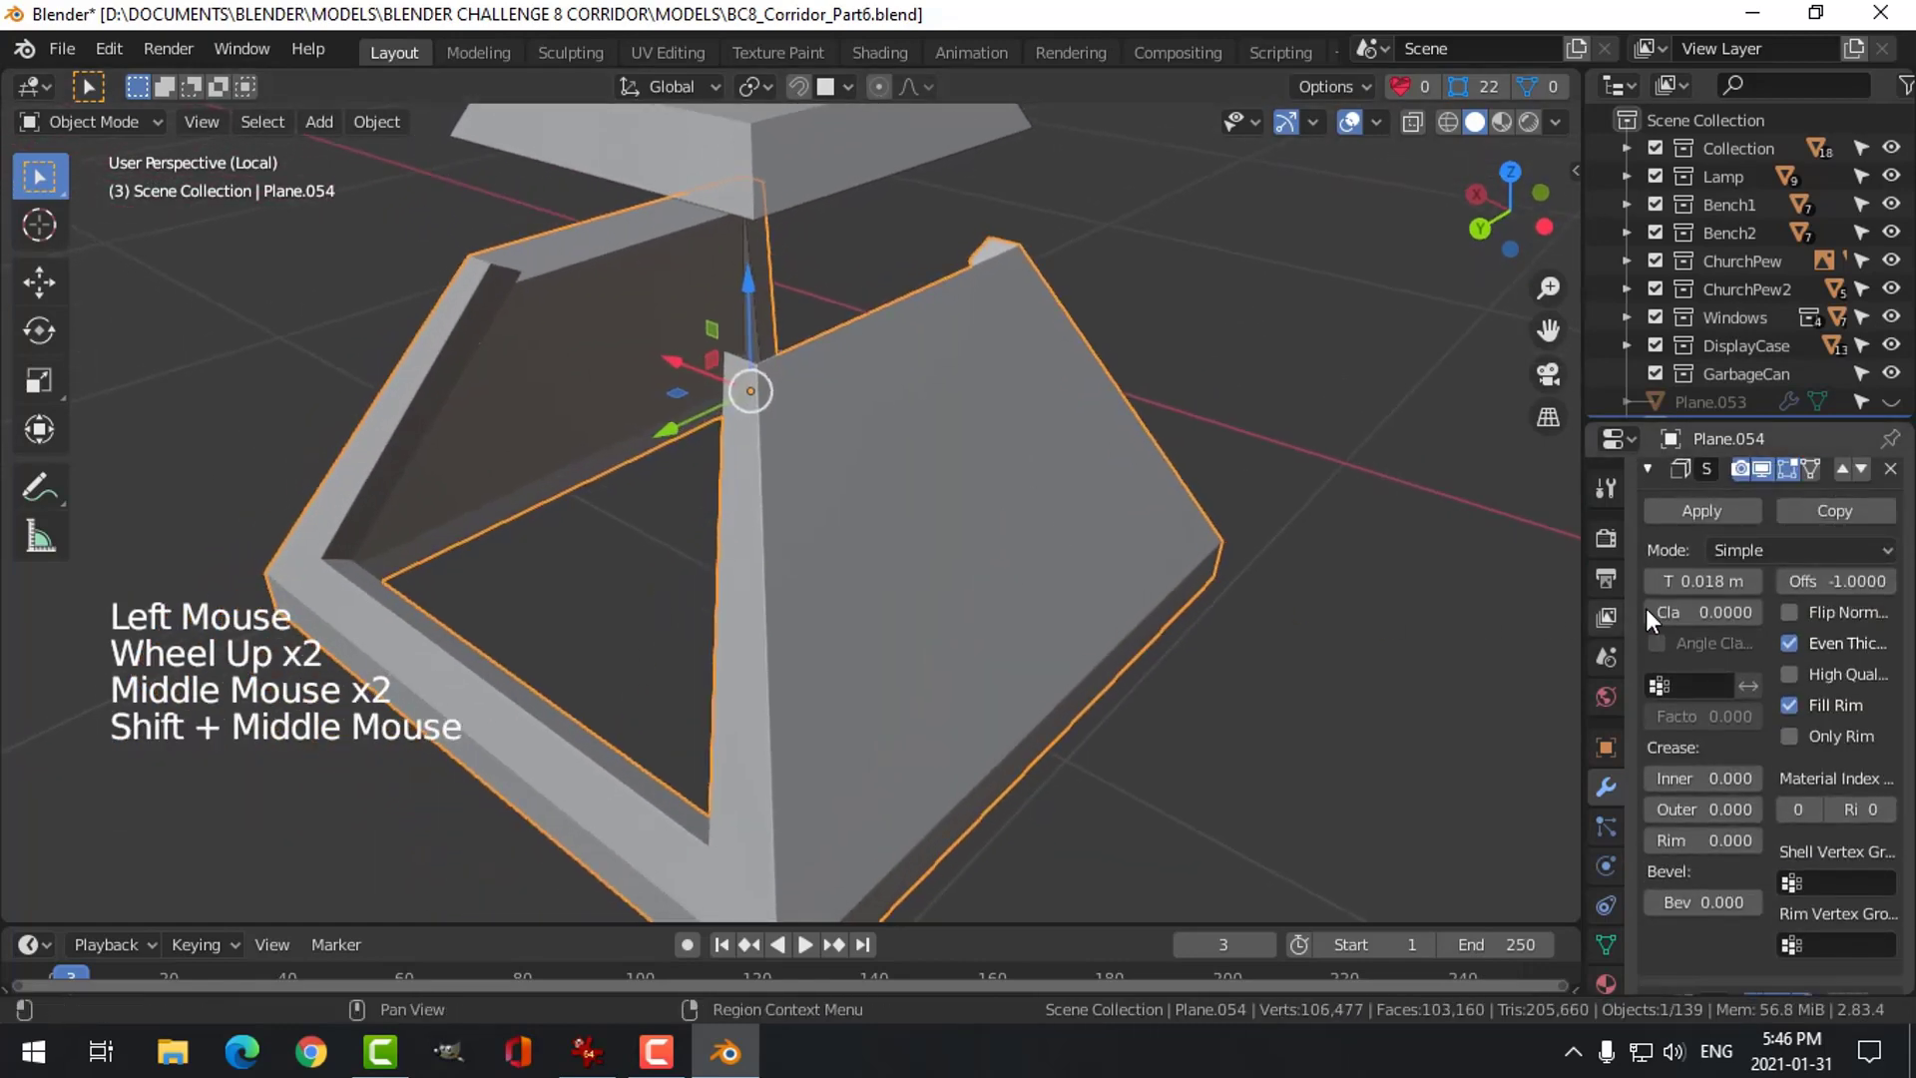
left_click_drag(1702, 581, 1686, 581, "shift")
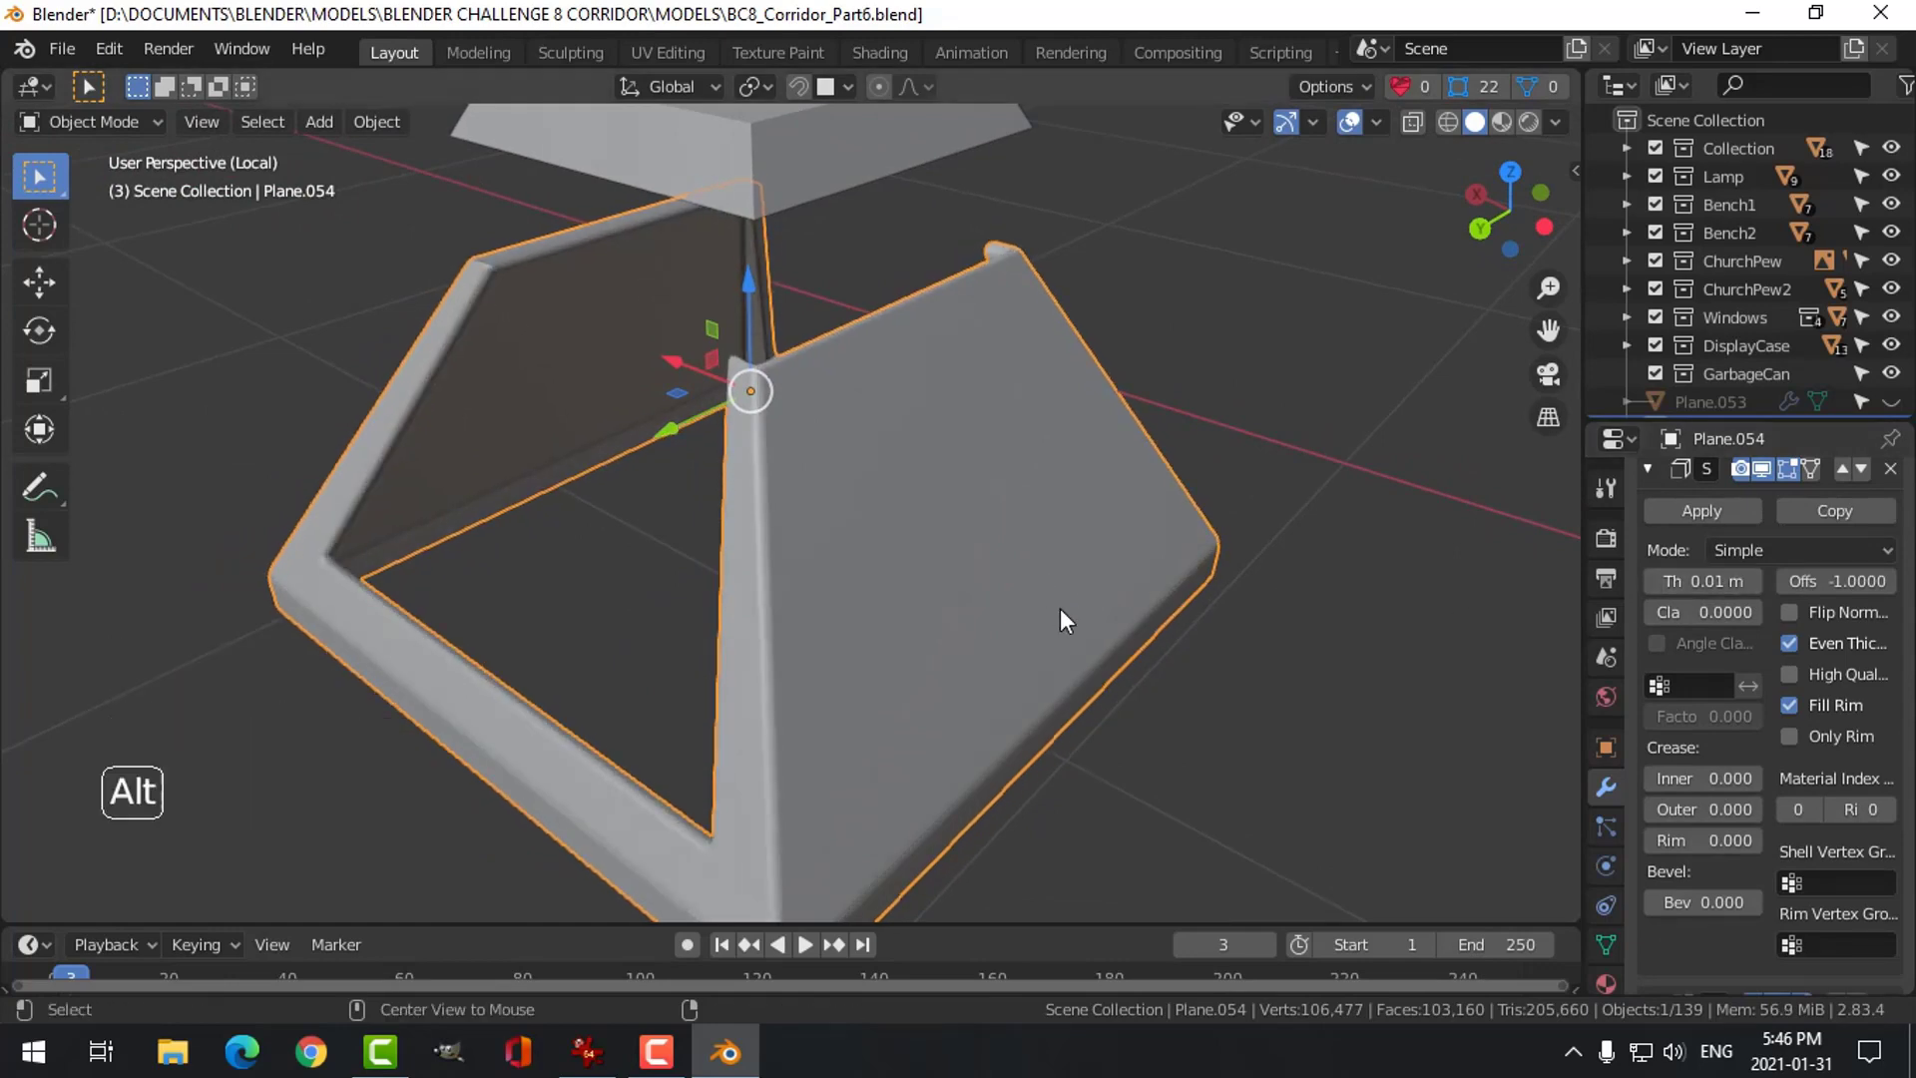
Deselect the lid frame and collapse its modifier entries in the stack
key("alt+a")
mouse_move(1060, 608)
middle_mouse_down()
mouse_move(1064, 568)
mouse_move(872, 595)
mouse_move(1091, 595)
mouse_move(1028, 673)
mouse_move(1038, 639)
middle_mouse_up()
scroll(1065, 569, "down", 2)
middle_click_drag(1038, 638, 1043, 597)
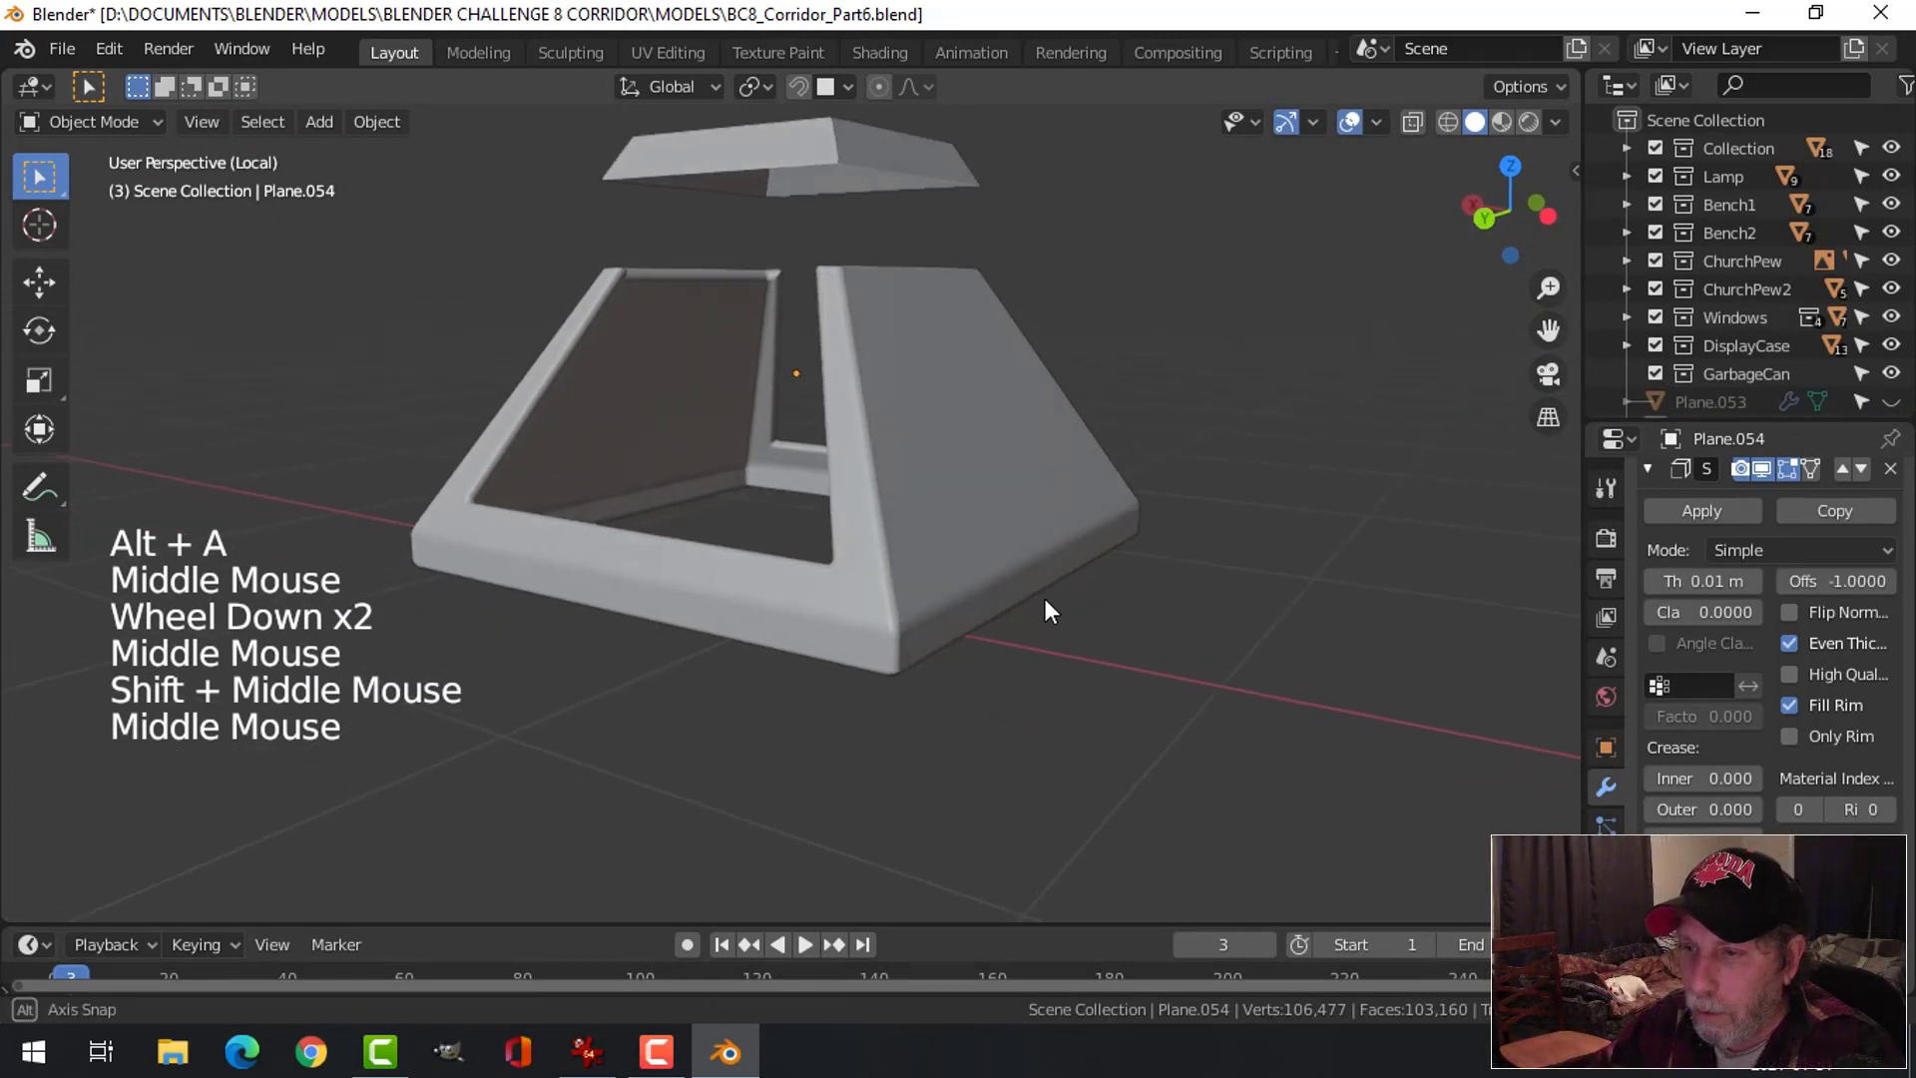
left_click(1647, 468)
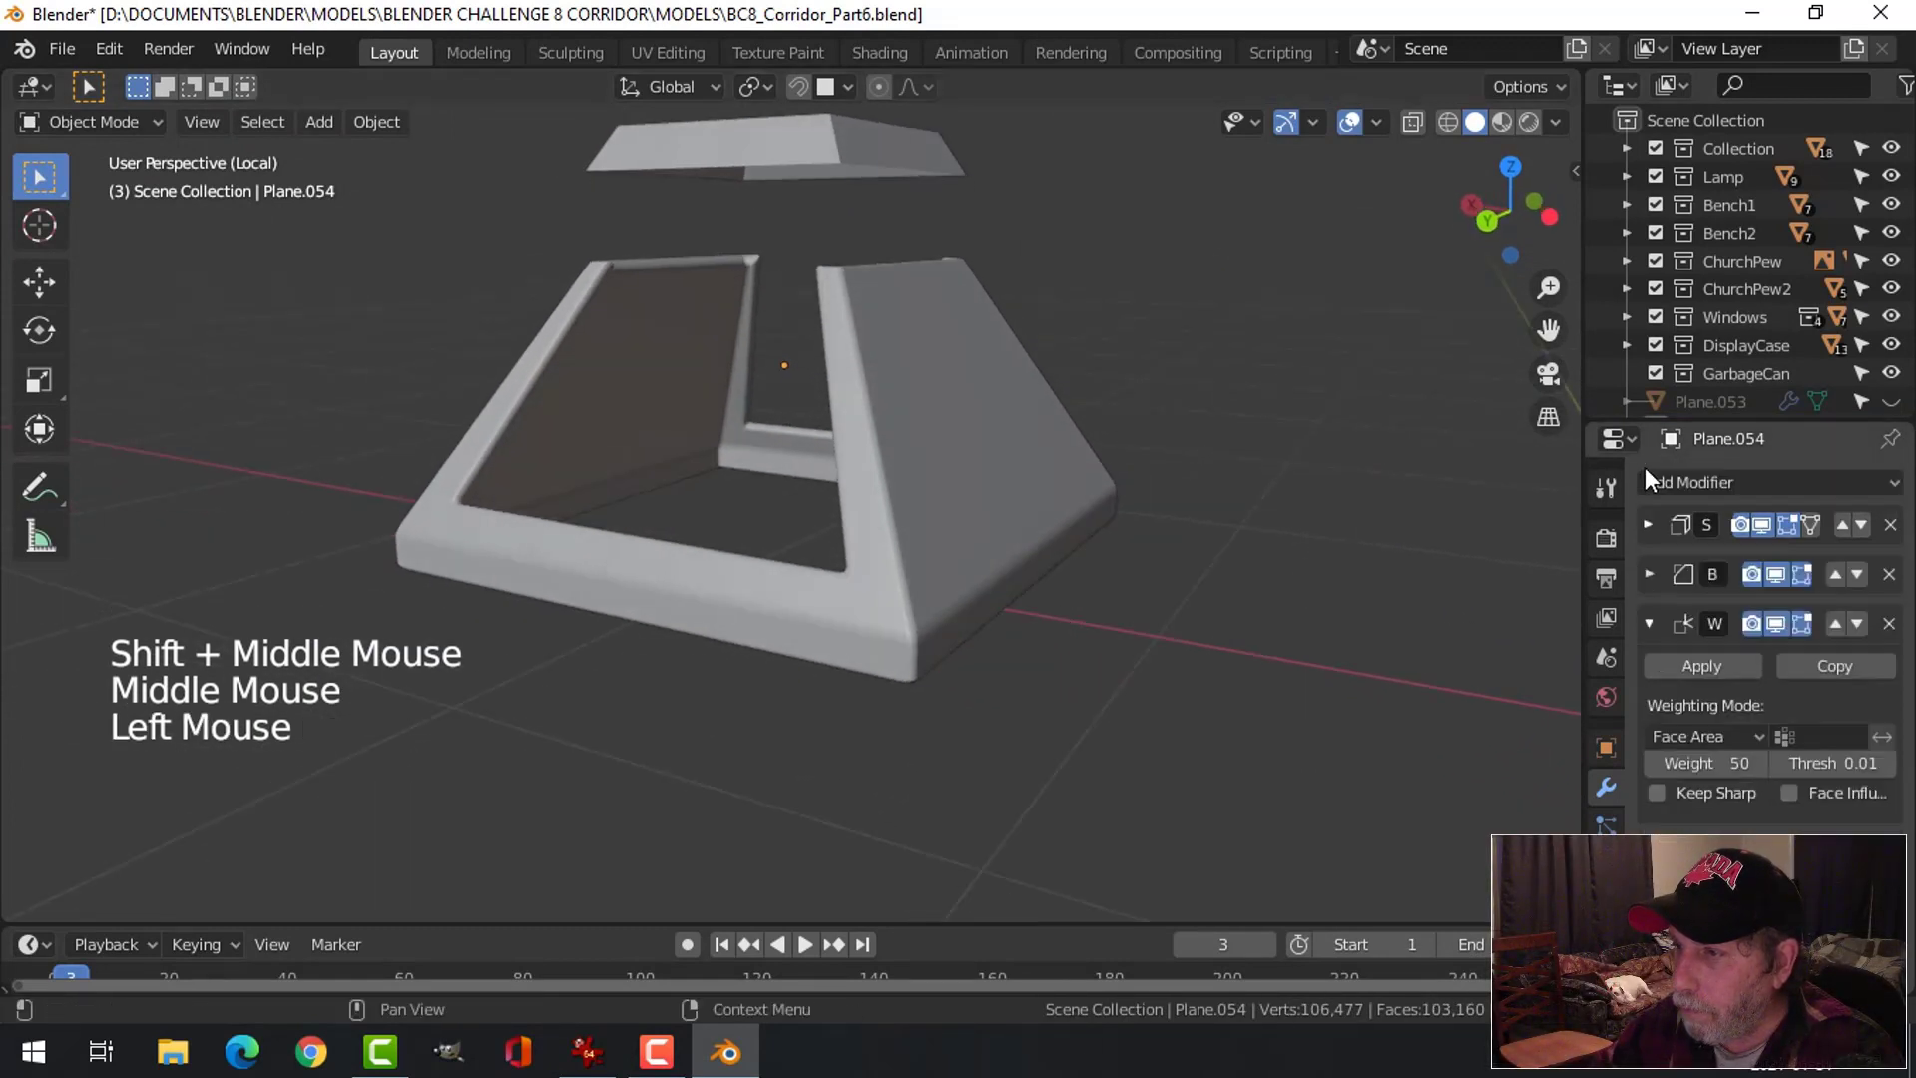
left_click(1651, 624)
Link the lid frame's modifiers to the separate cap above it
middle_click_drag(1069, 390, 910, 208, "shift")
left_click(911, 210)
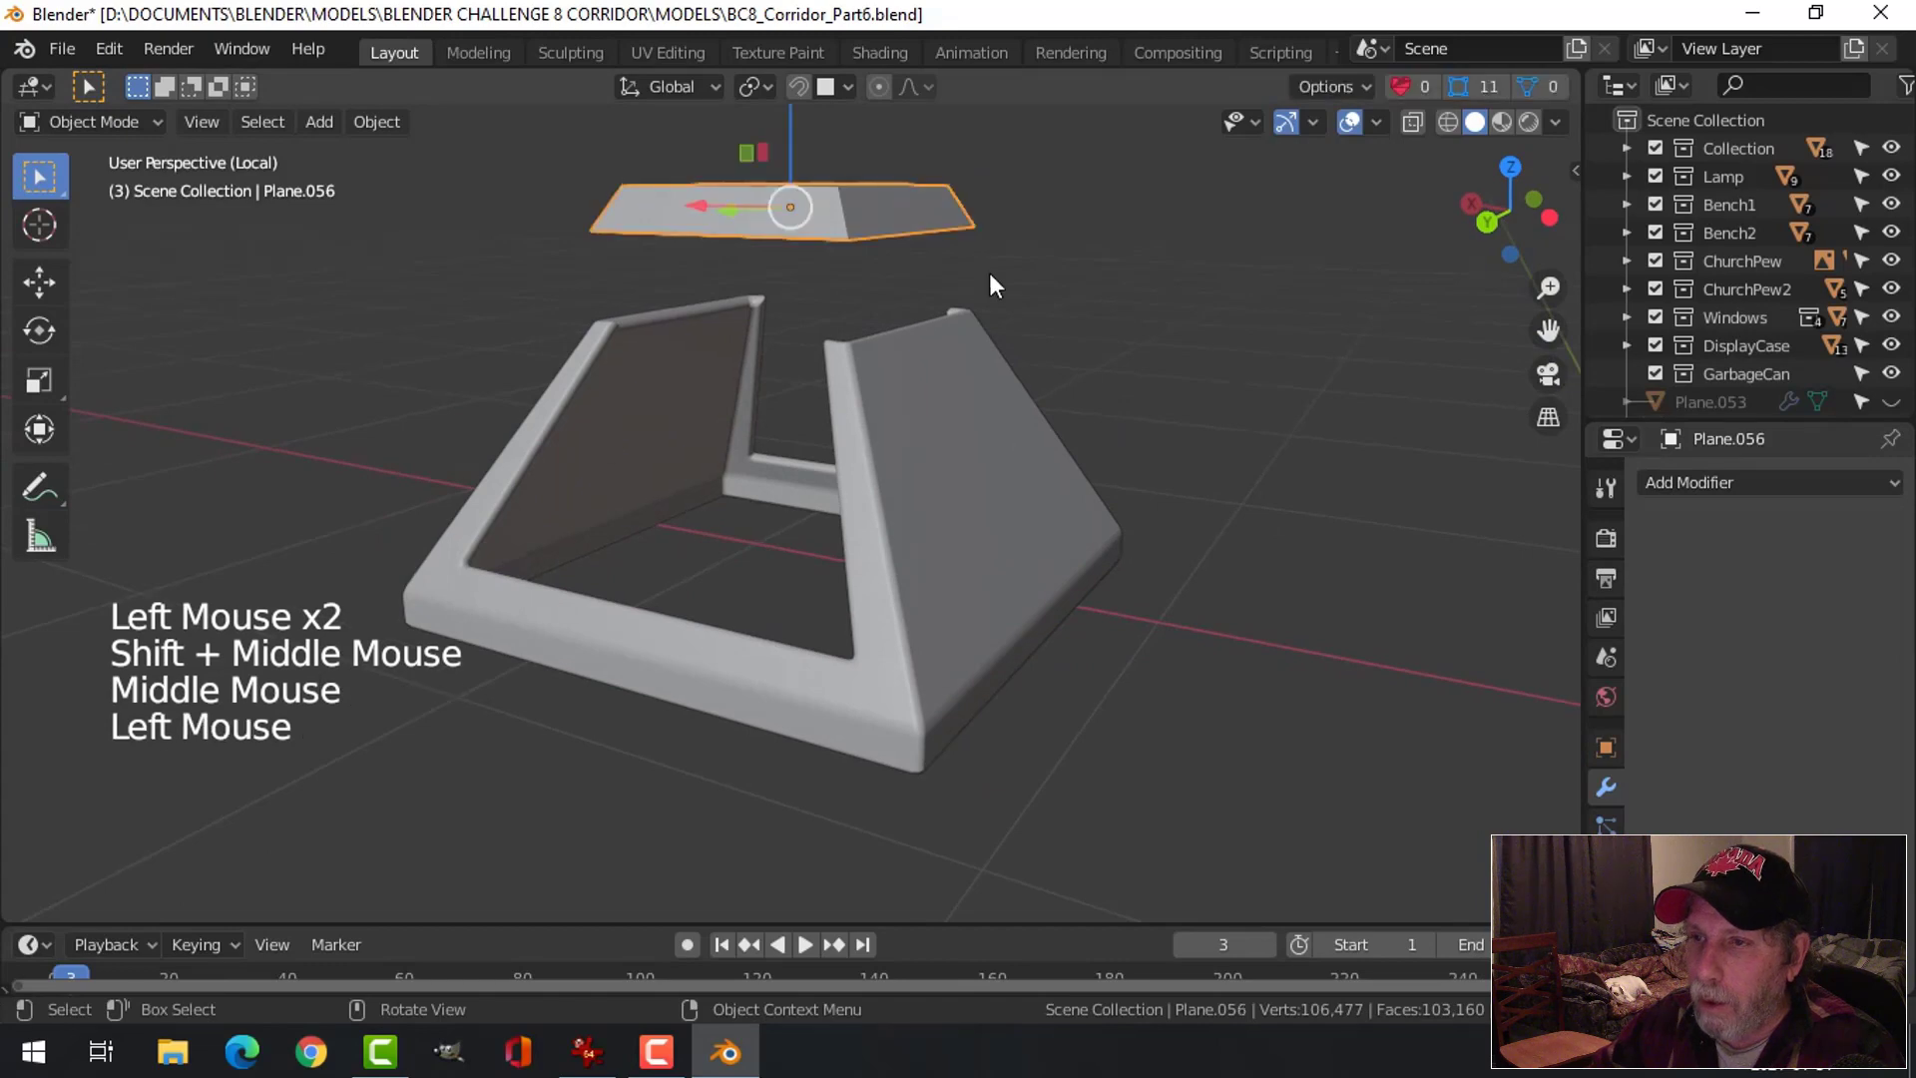
left_click(964, 385, "shift")
key("ctrl+l")
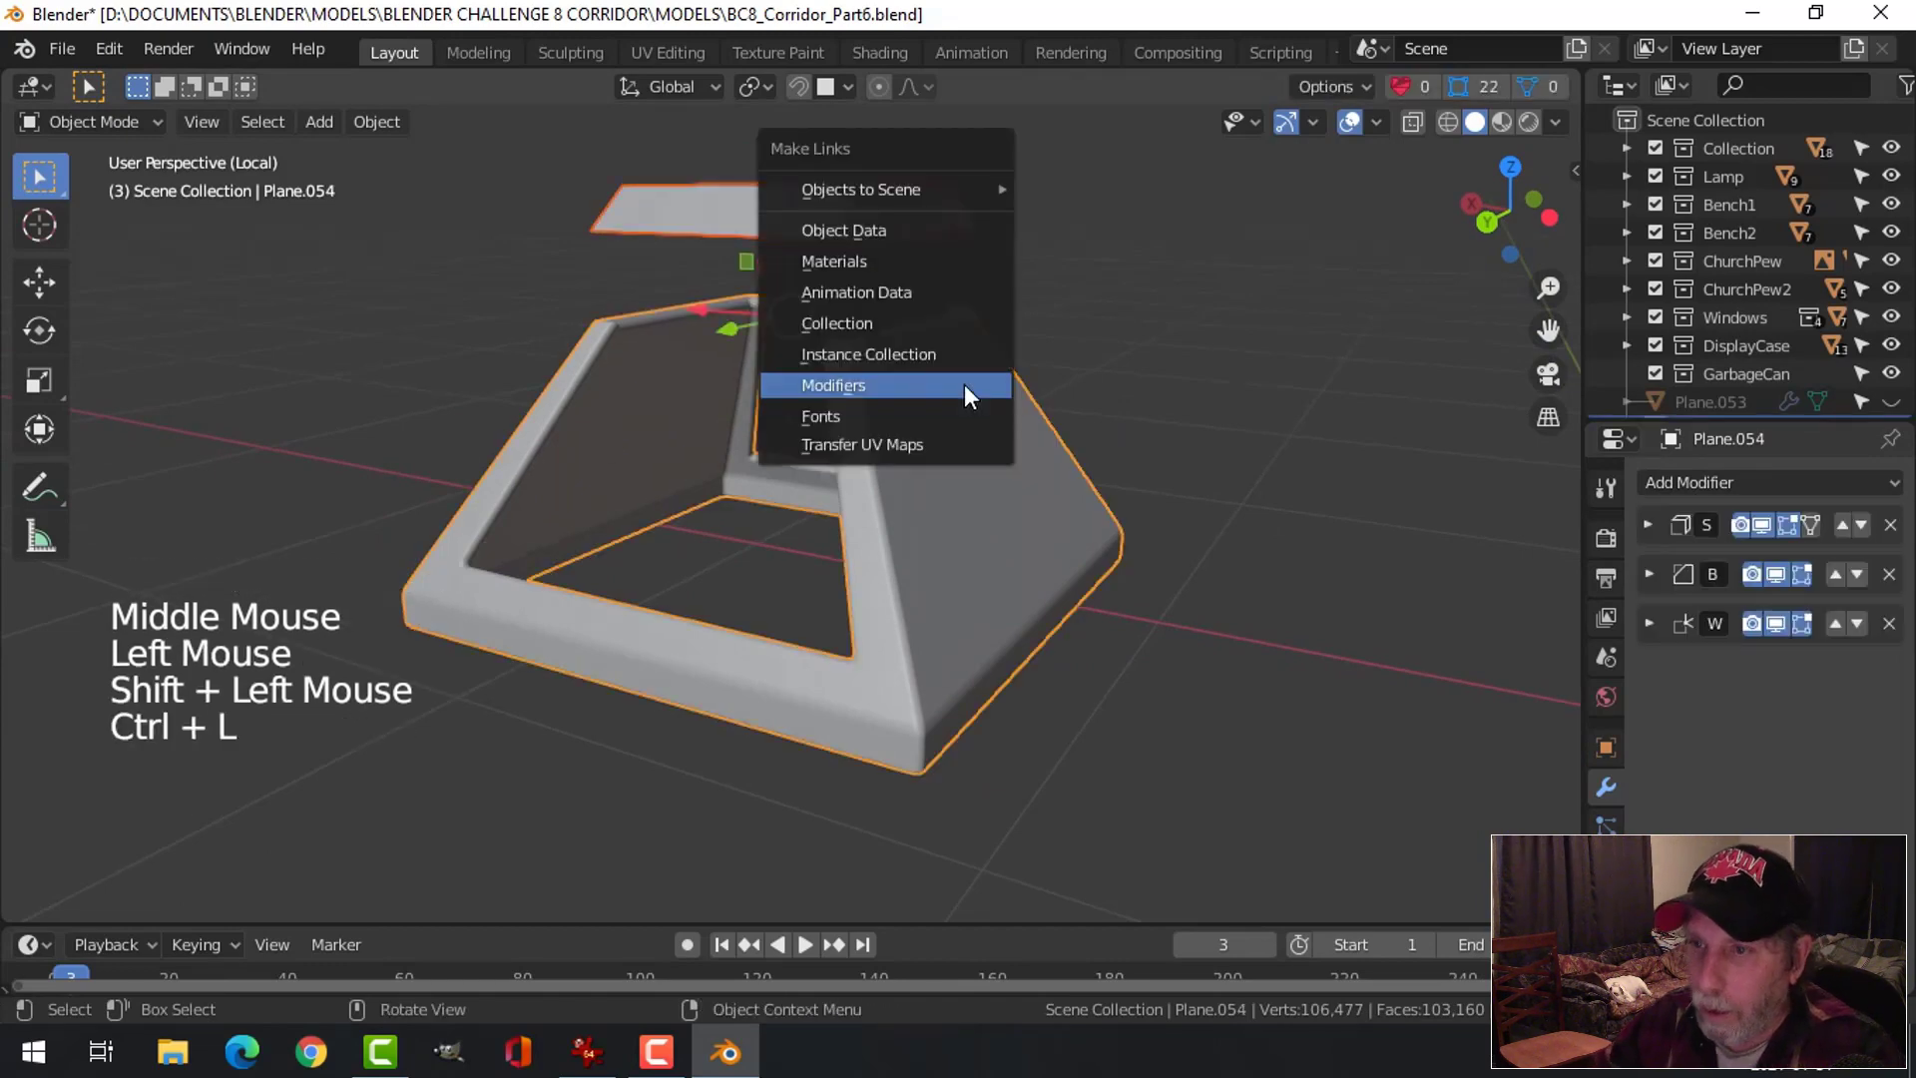
left_click(964, 385)
Select the cap and enable Auto Smooth for its normals
middle_click_drag(1039, 402, 917, 300)
scroll(966, 394, "up", 2)
left_click(913, 255)
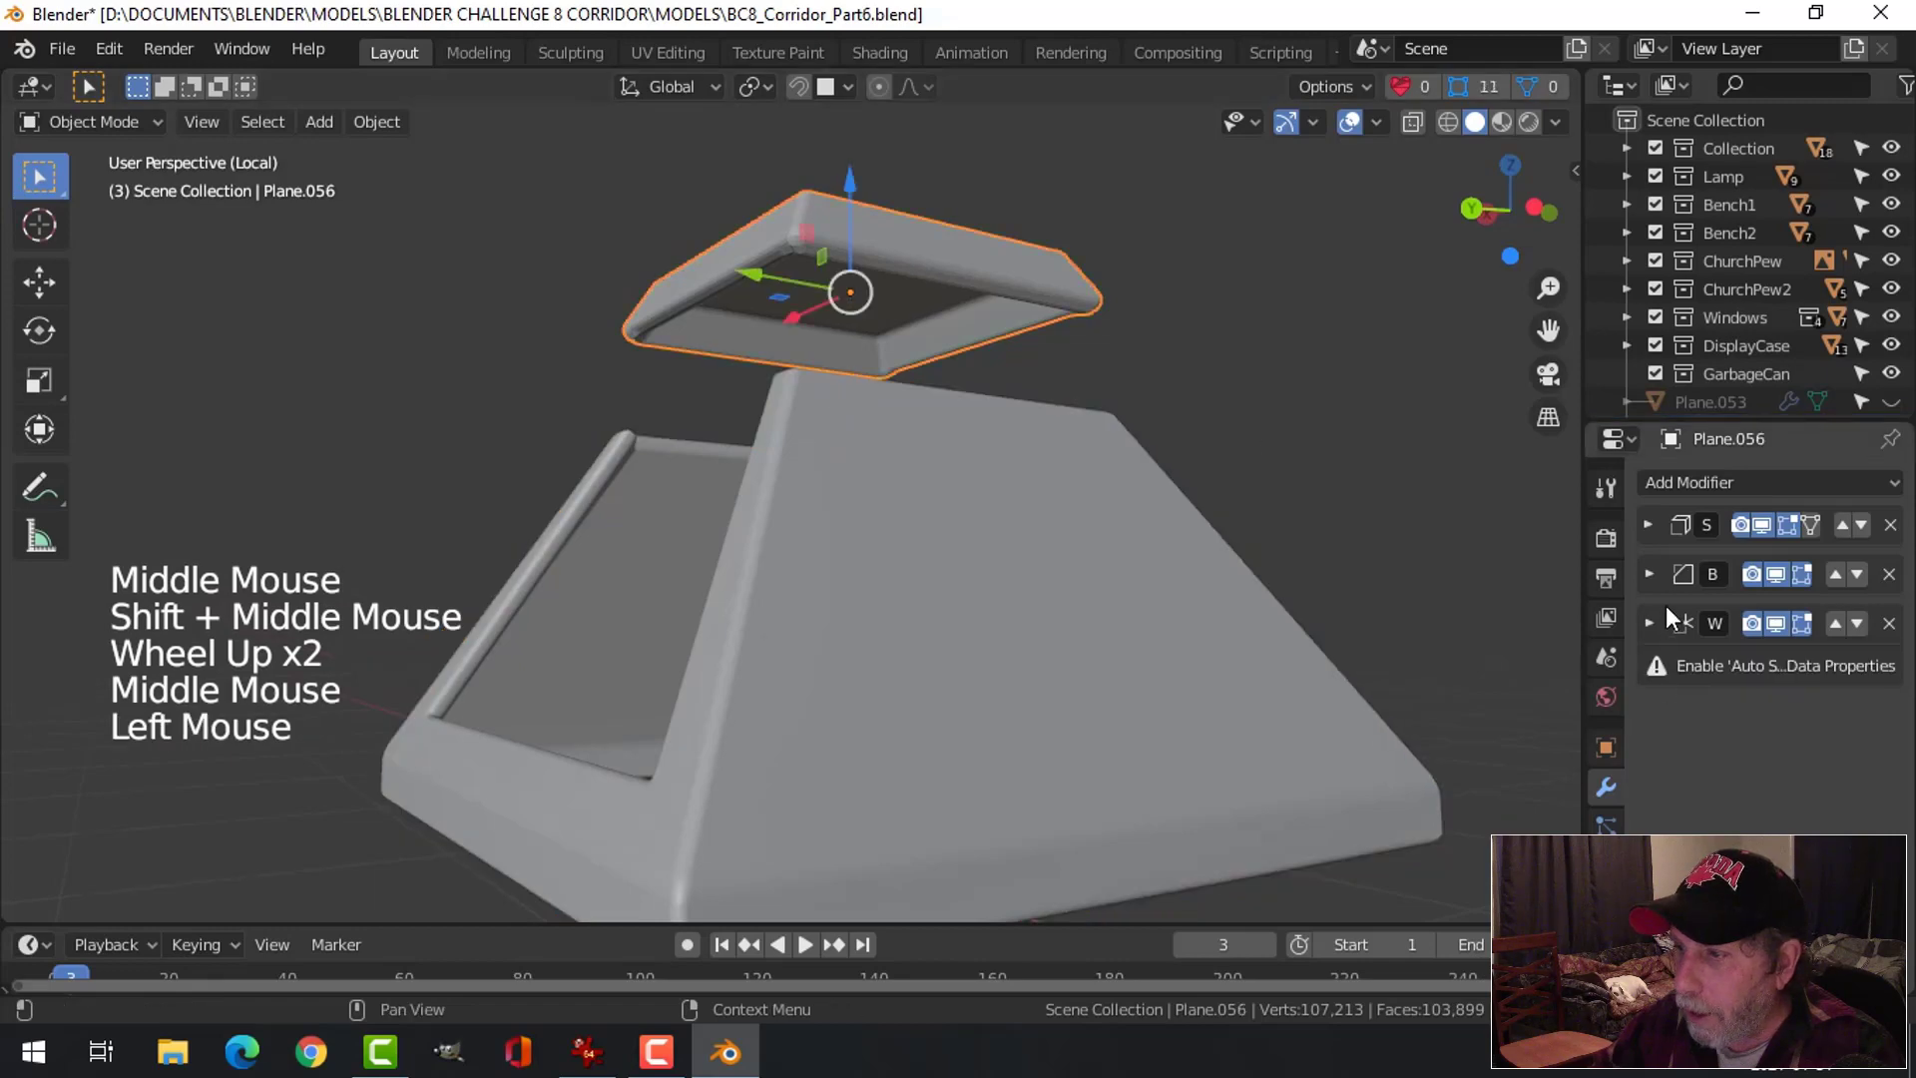
left_click(1606, 826)
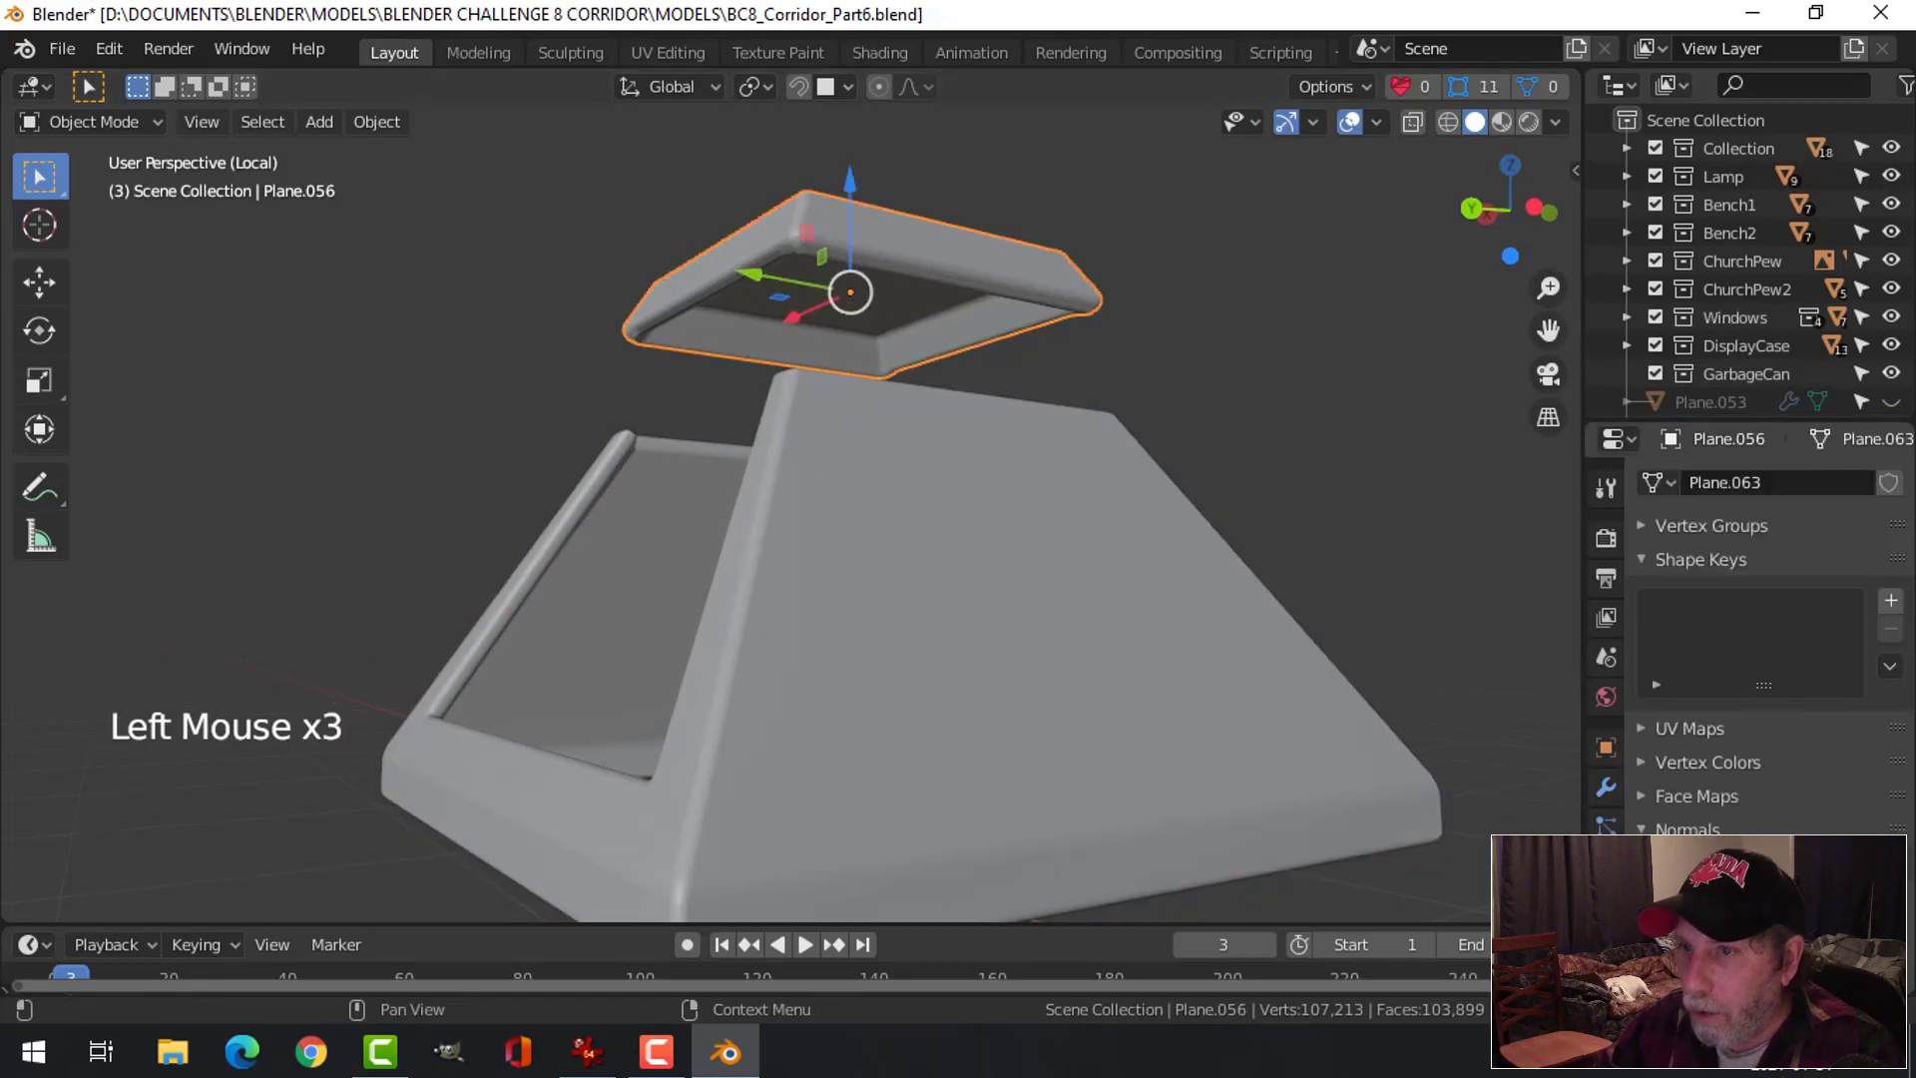
Add a horizontal edge loop around the cap, slid close to its lower edge, and clear the selection
middle_click_drag(1148, 499, 911, 427)
scroll(1132, 470, "up", 2)
key("Tab")
key("alt+a")
key("ctrl+r")
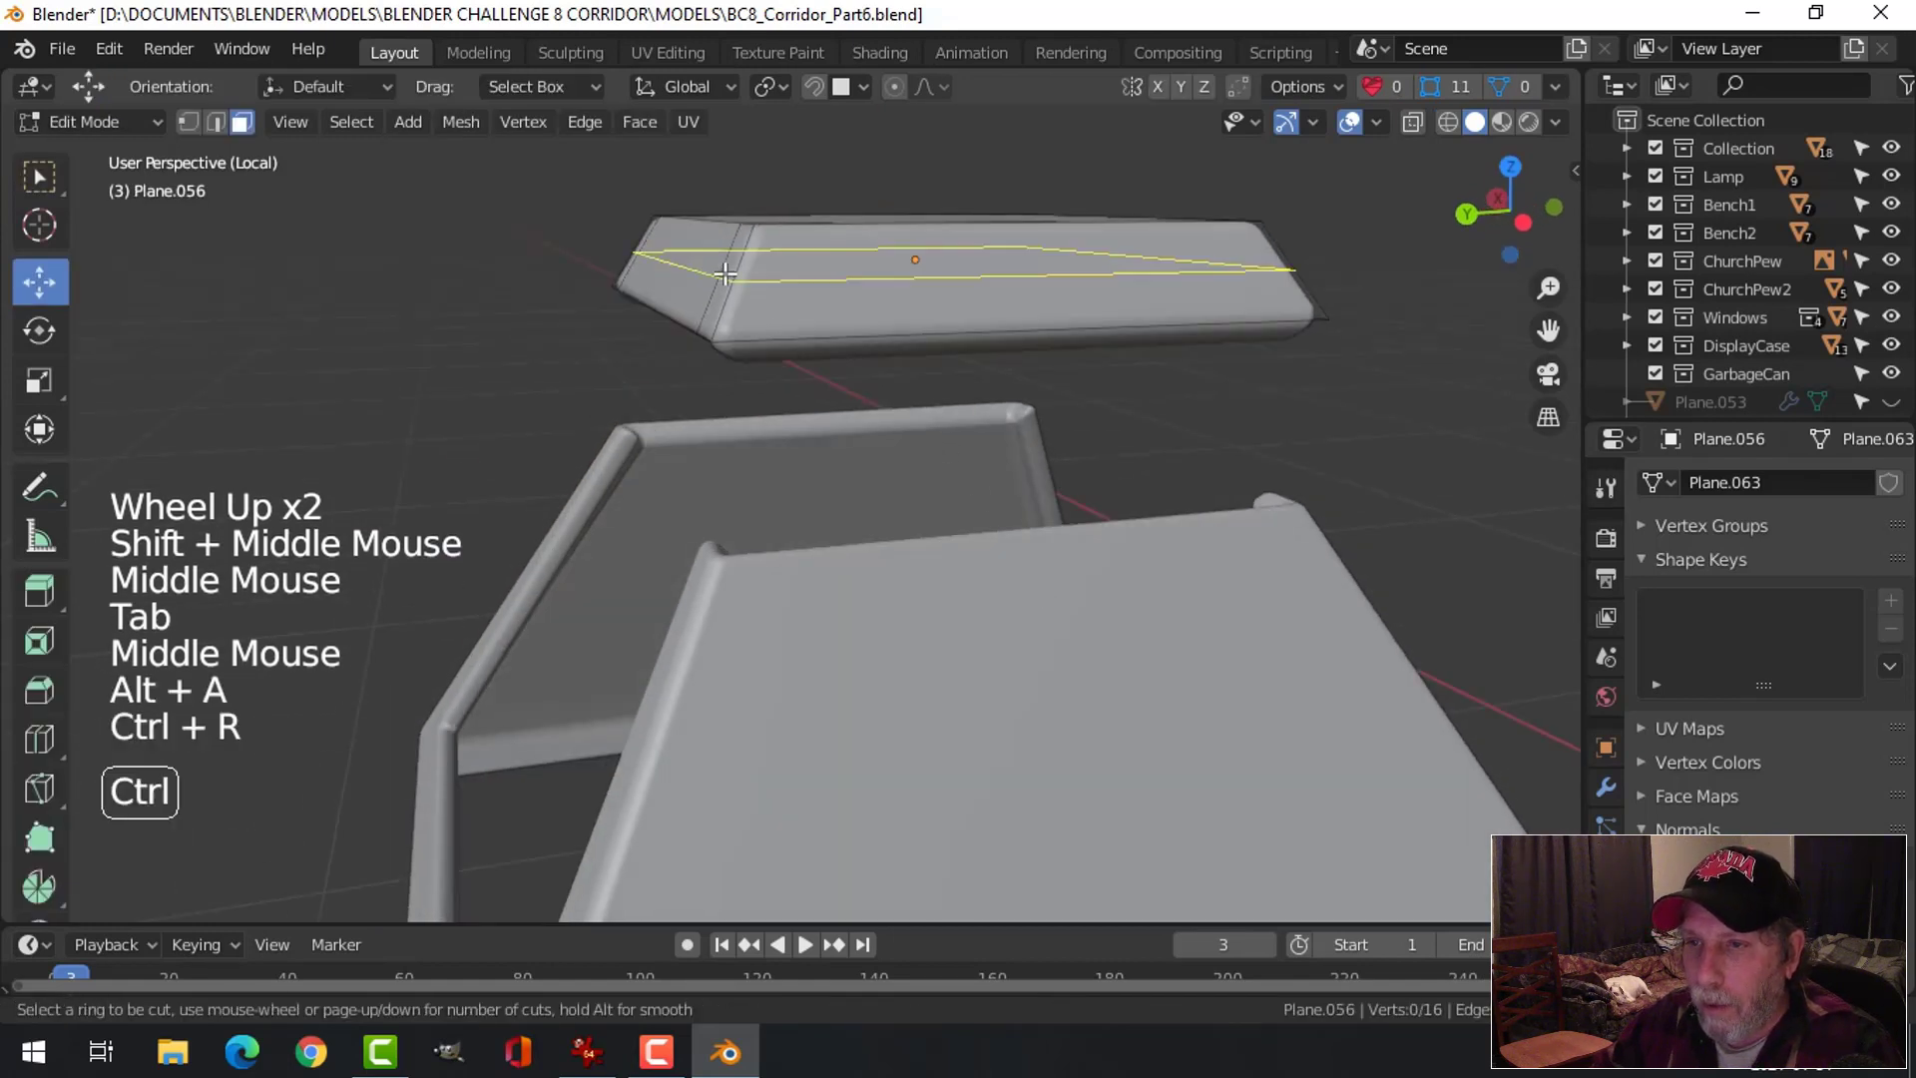
left_click(726, 273)
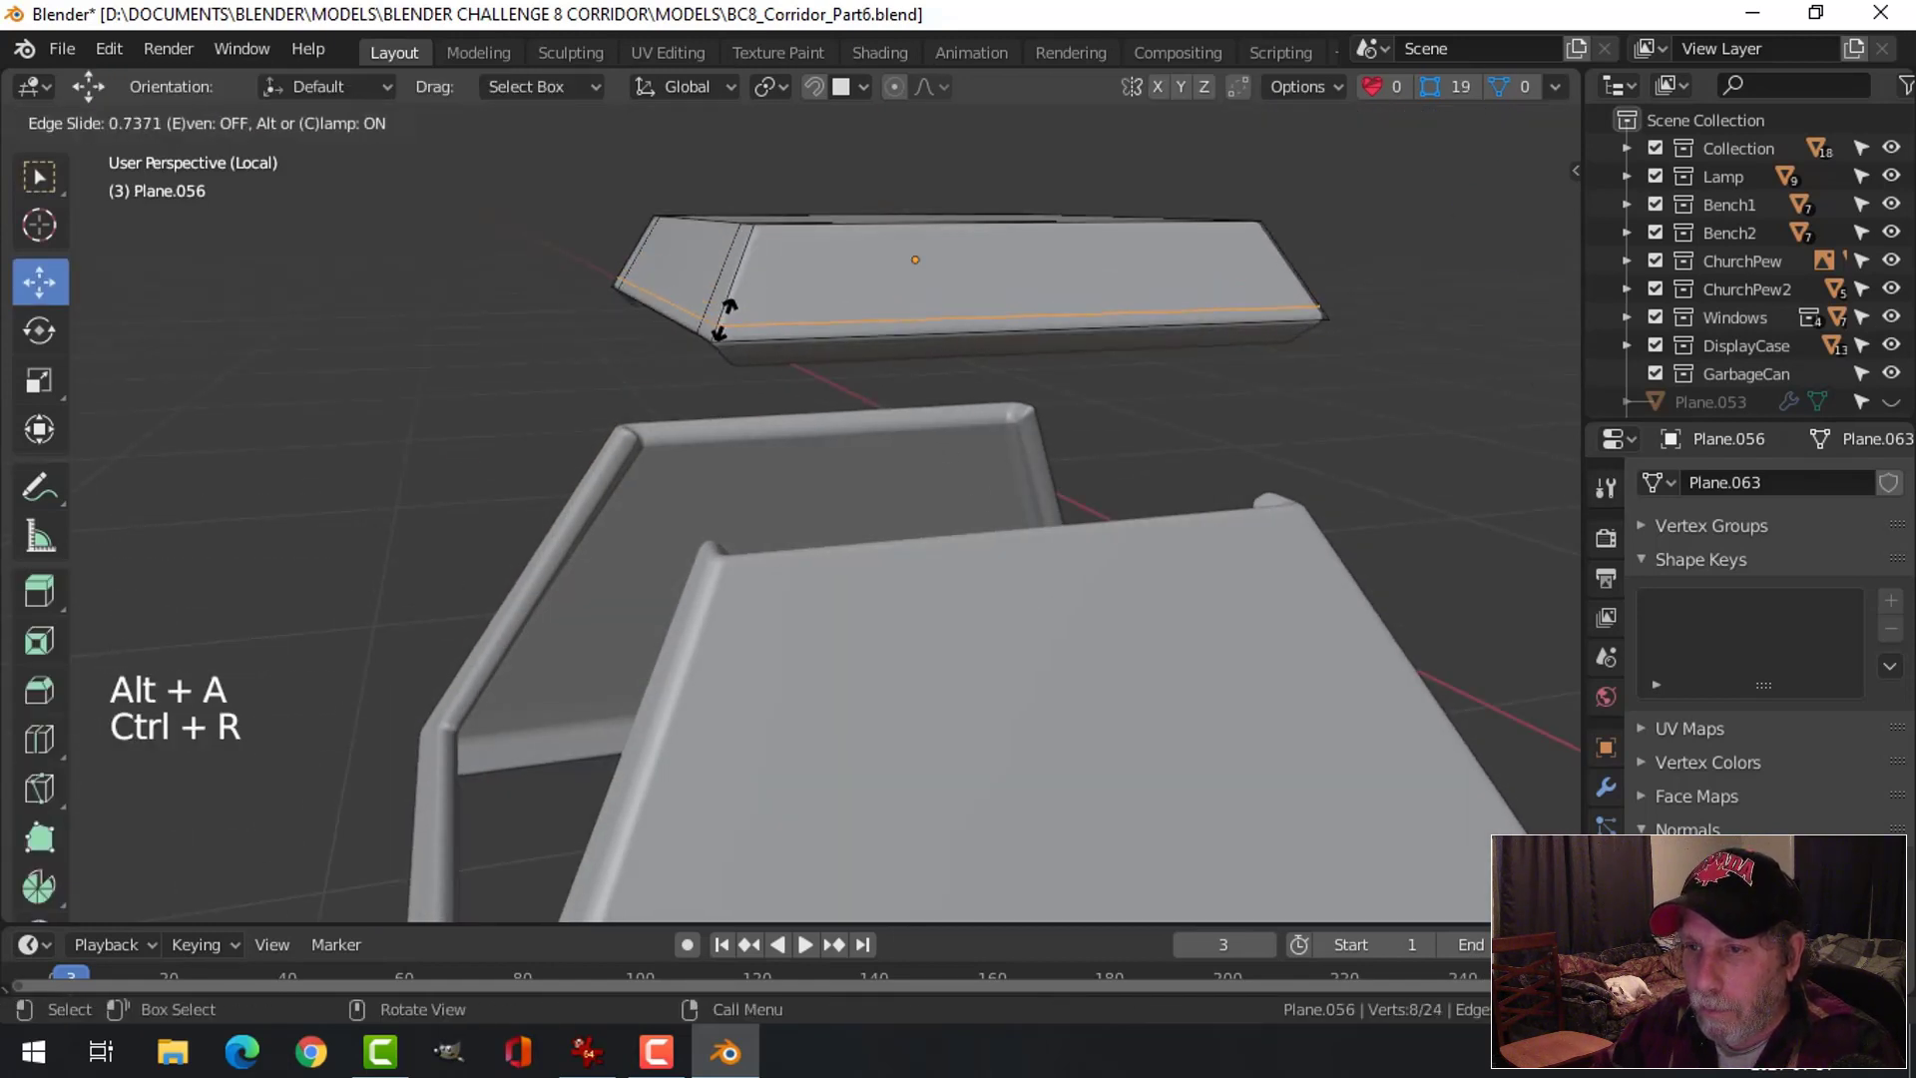
left_click(725, 322)
middle_click_drag(911, 290, 932, 458)
key("alt+s")
key("alt+a")
Extrude the edge loop along the cap's lower edge, scale the new edges, and return to Object Mode
scroll(925, 439, "up", 2)
key("3")
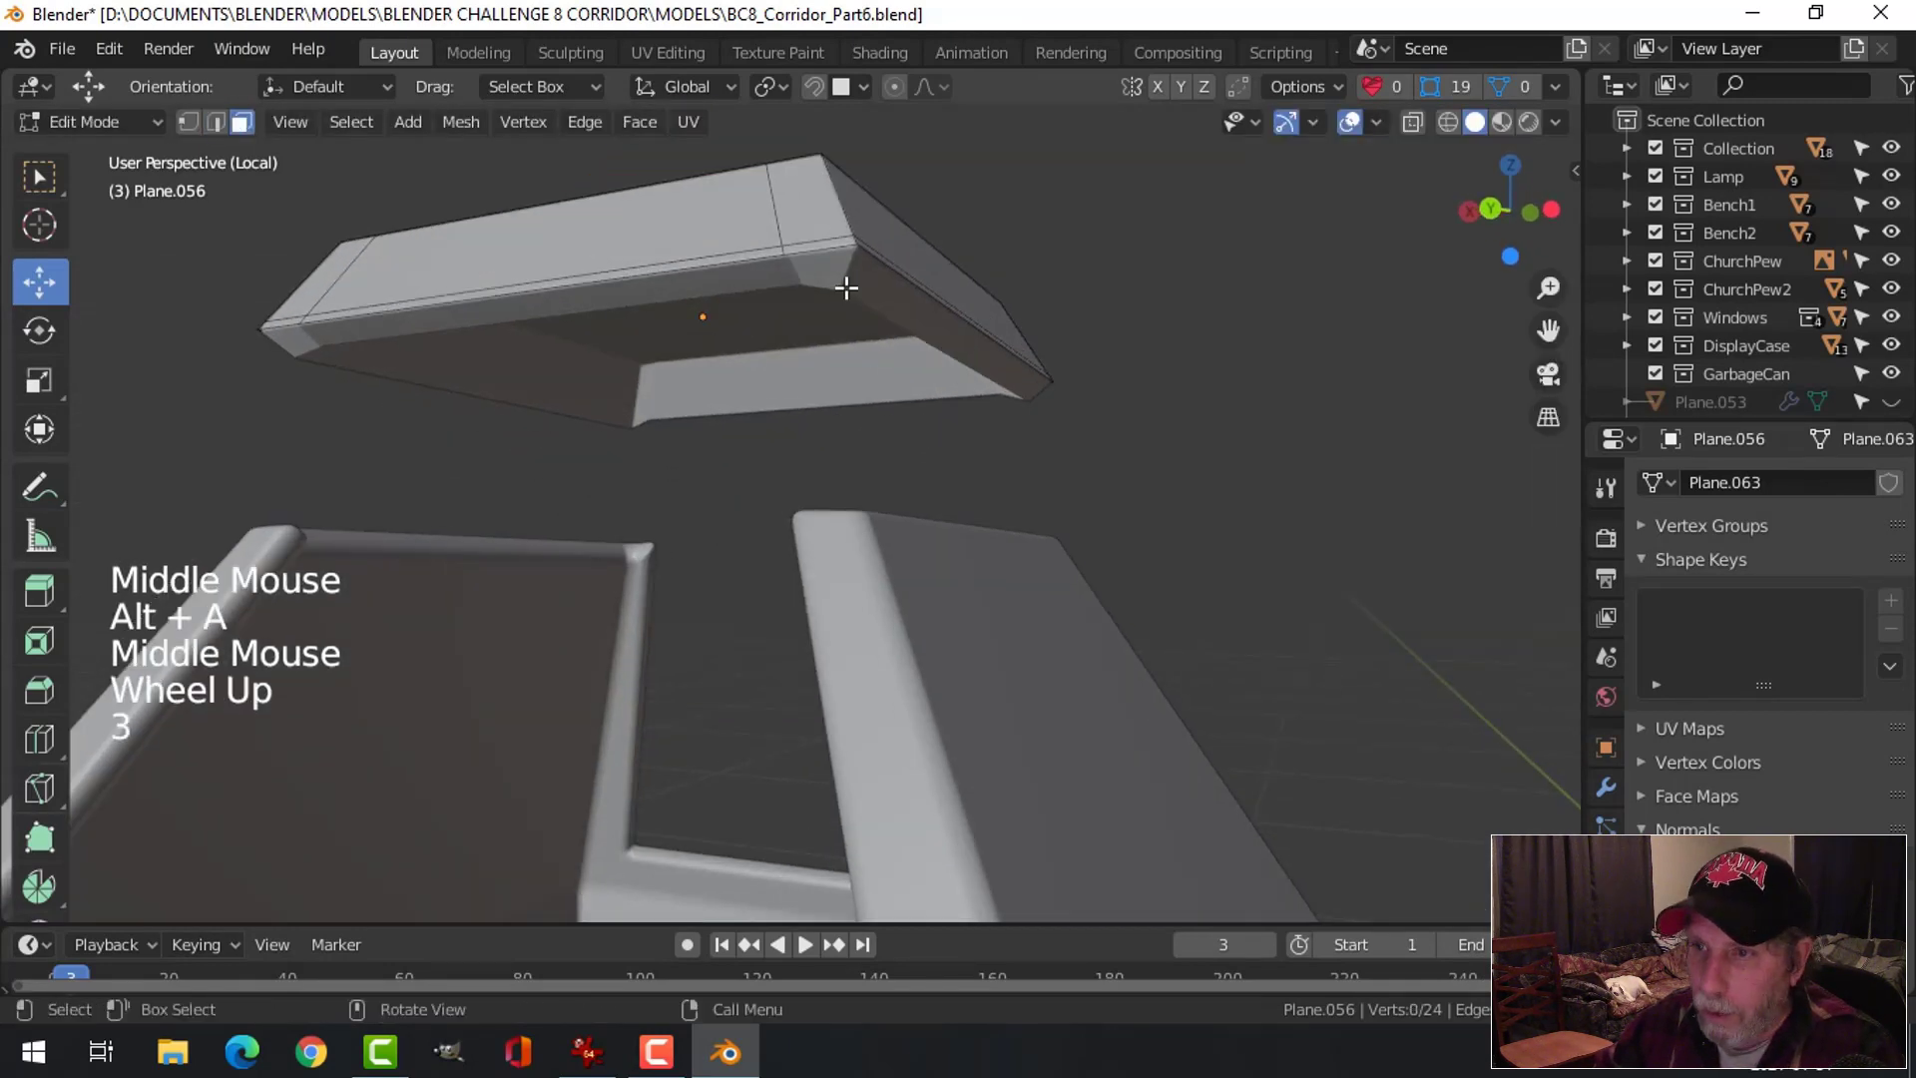
left_click(906, 304, "alt+shift")
middle_click_drag(906, 304, 850, 428)
scroll(855, 342, "up", 1)
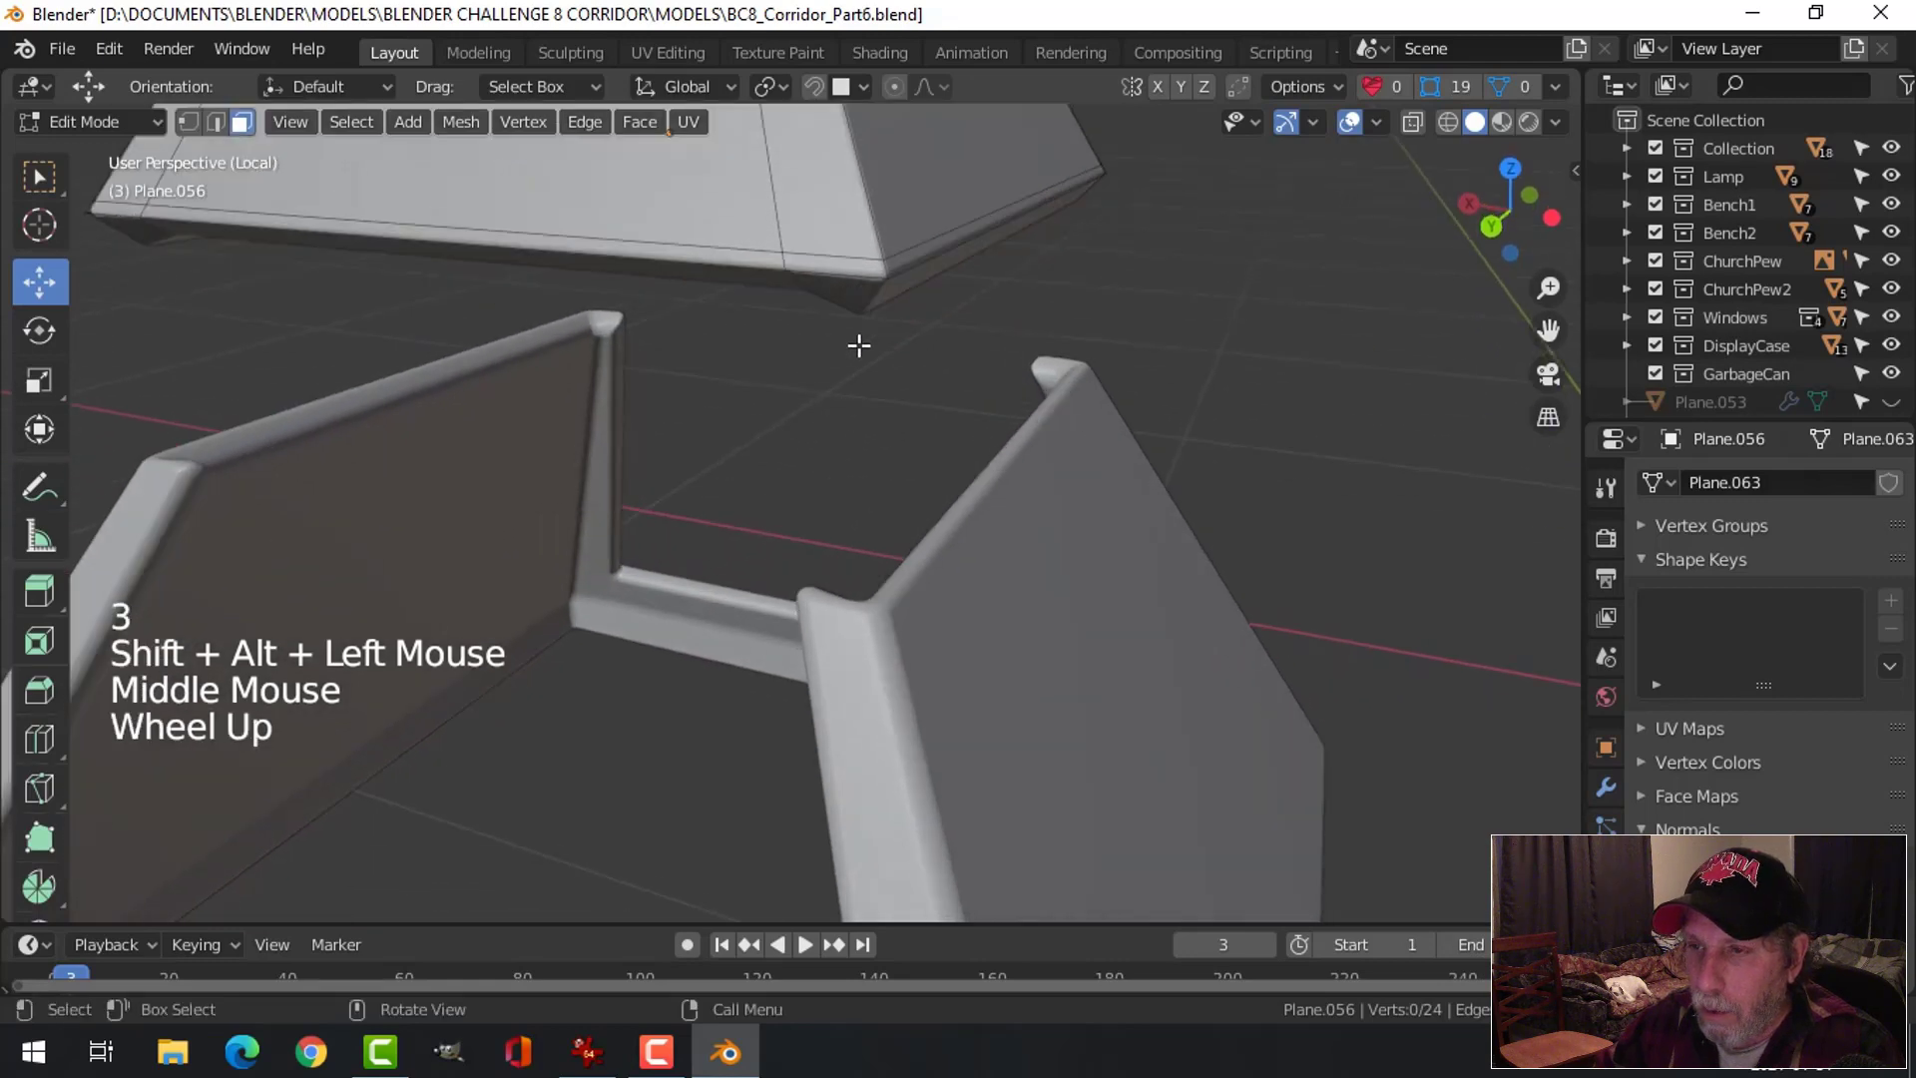
middle_click_drag(855, 342, 915, 376)
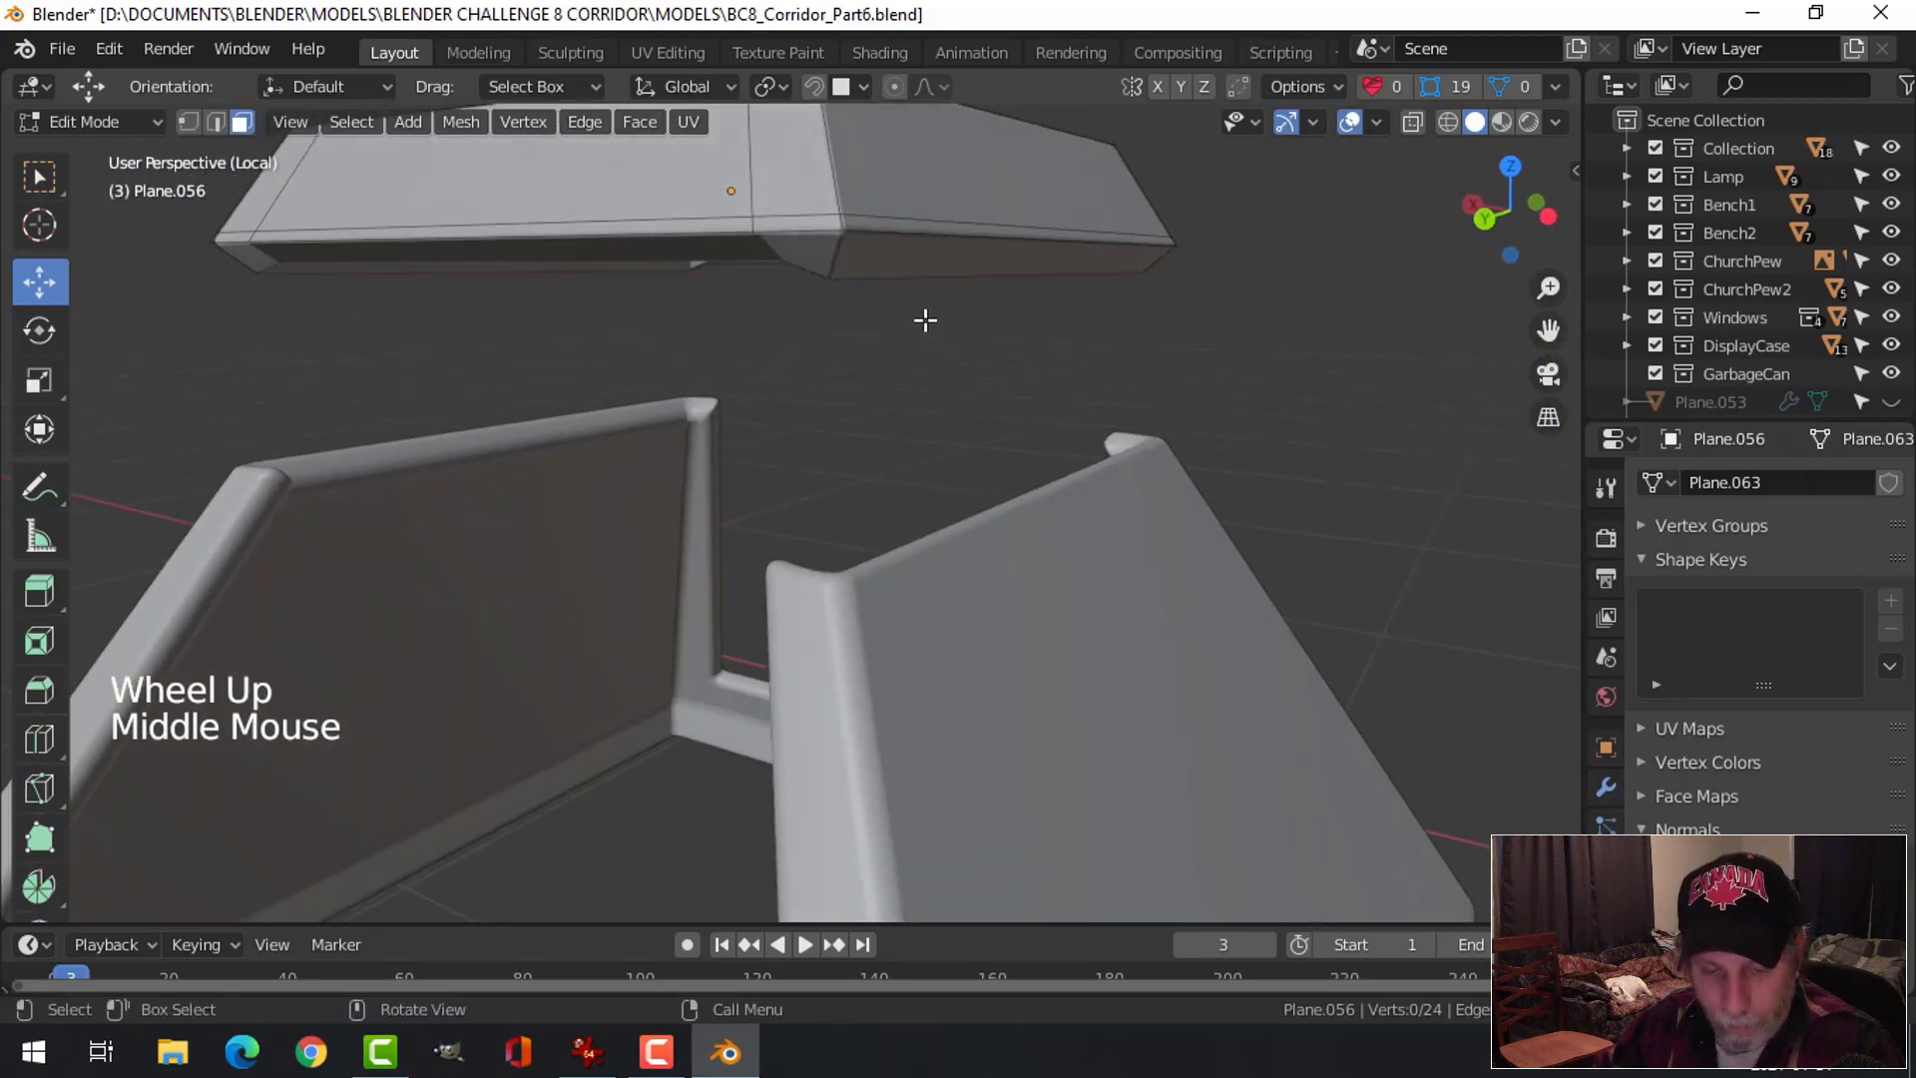
middle_click_drag(893, 232, 915, 290)
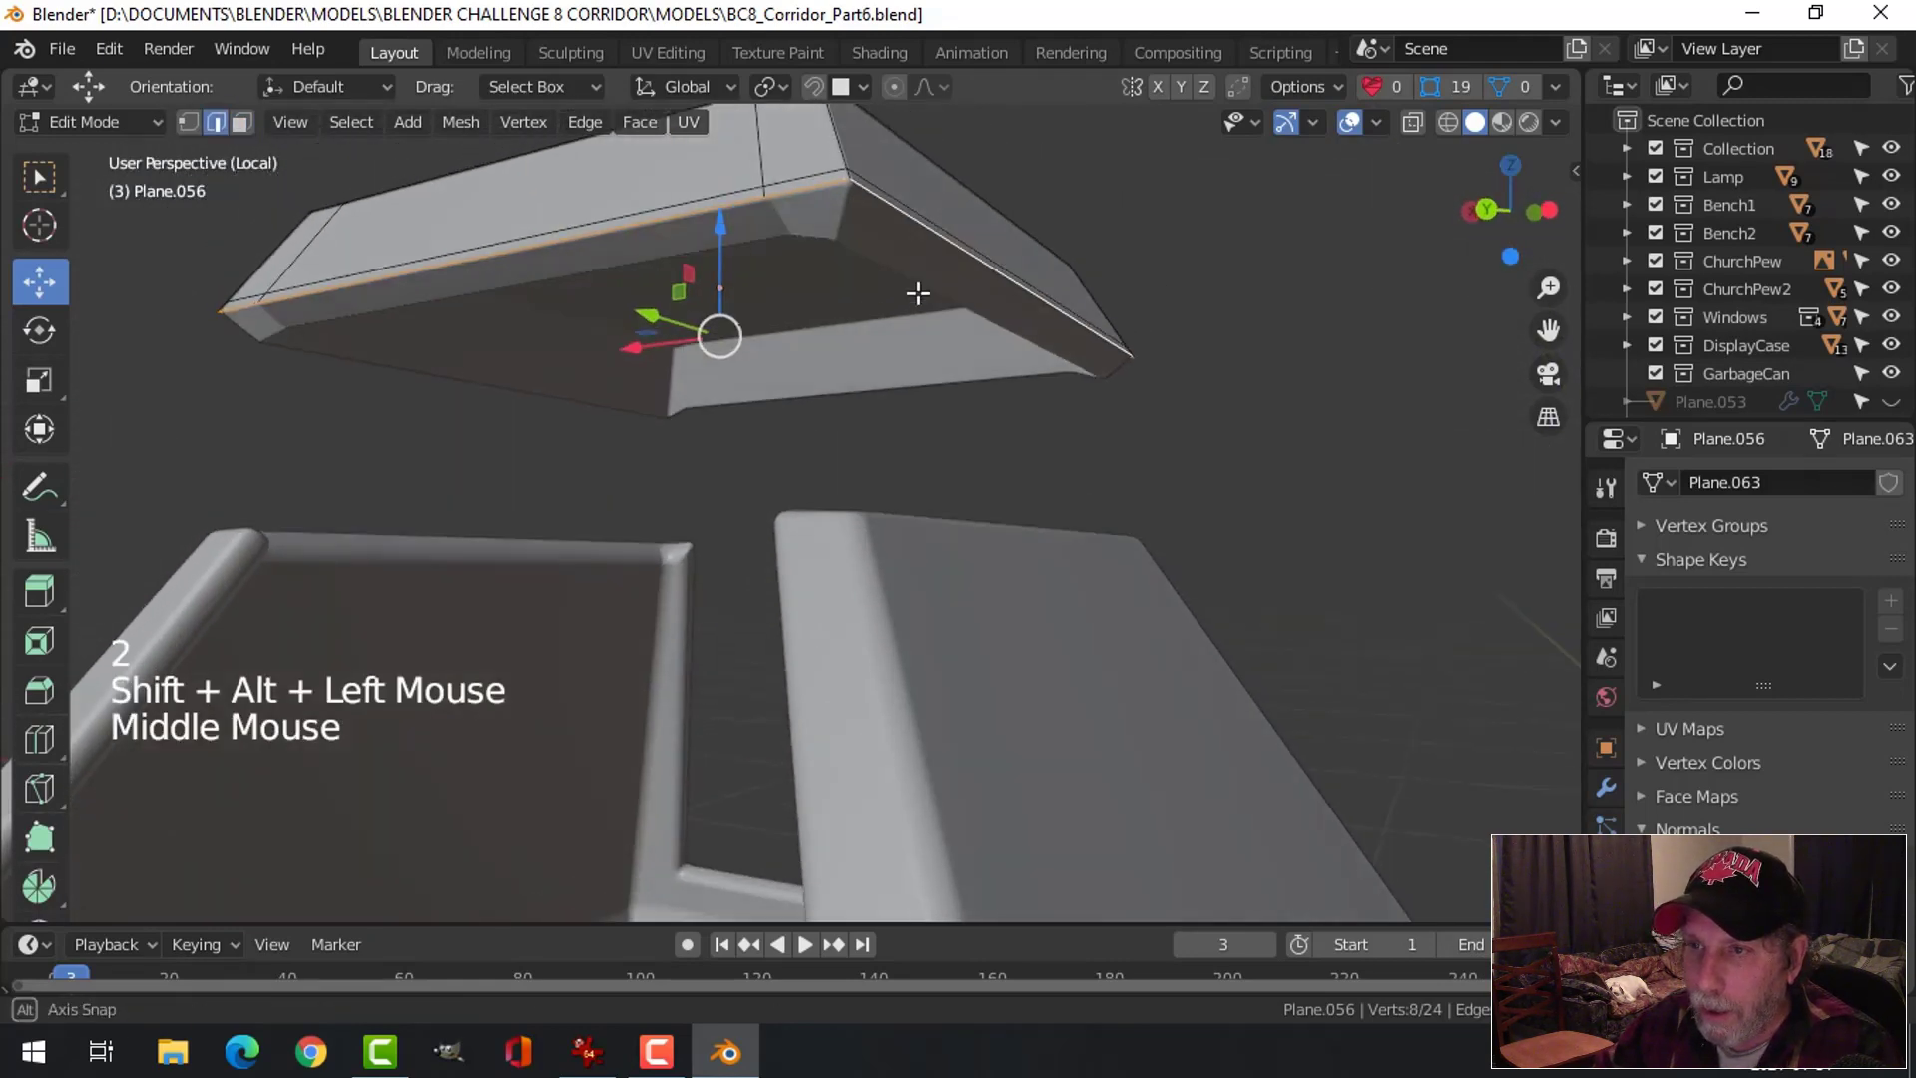
key("e")
key("s")
left_click(1183, 303)
middle_click_drag(1183, 303, 1010, 462)
scroll(945, 368, "down", 2)
key("alt+a")
key("Tab")
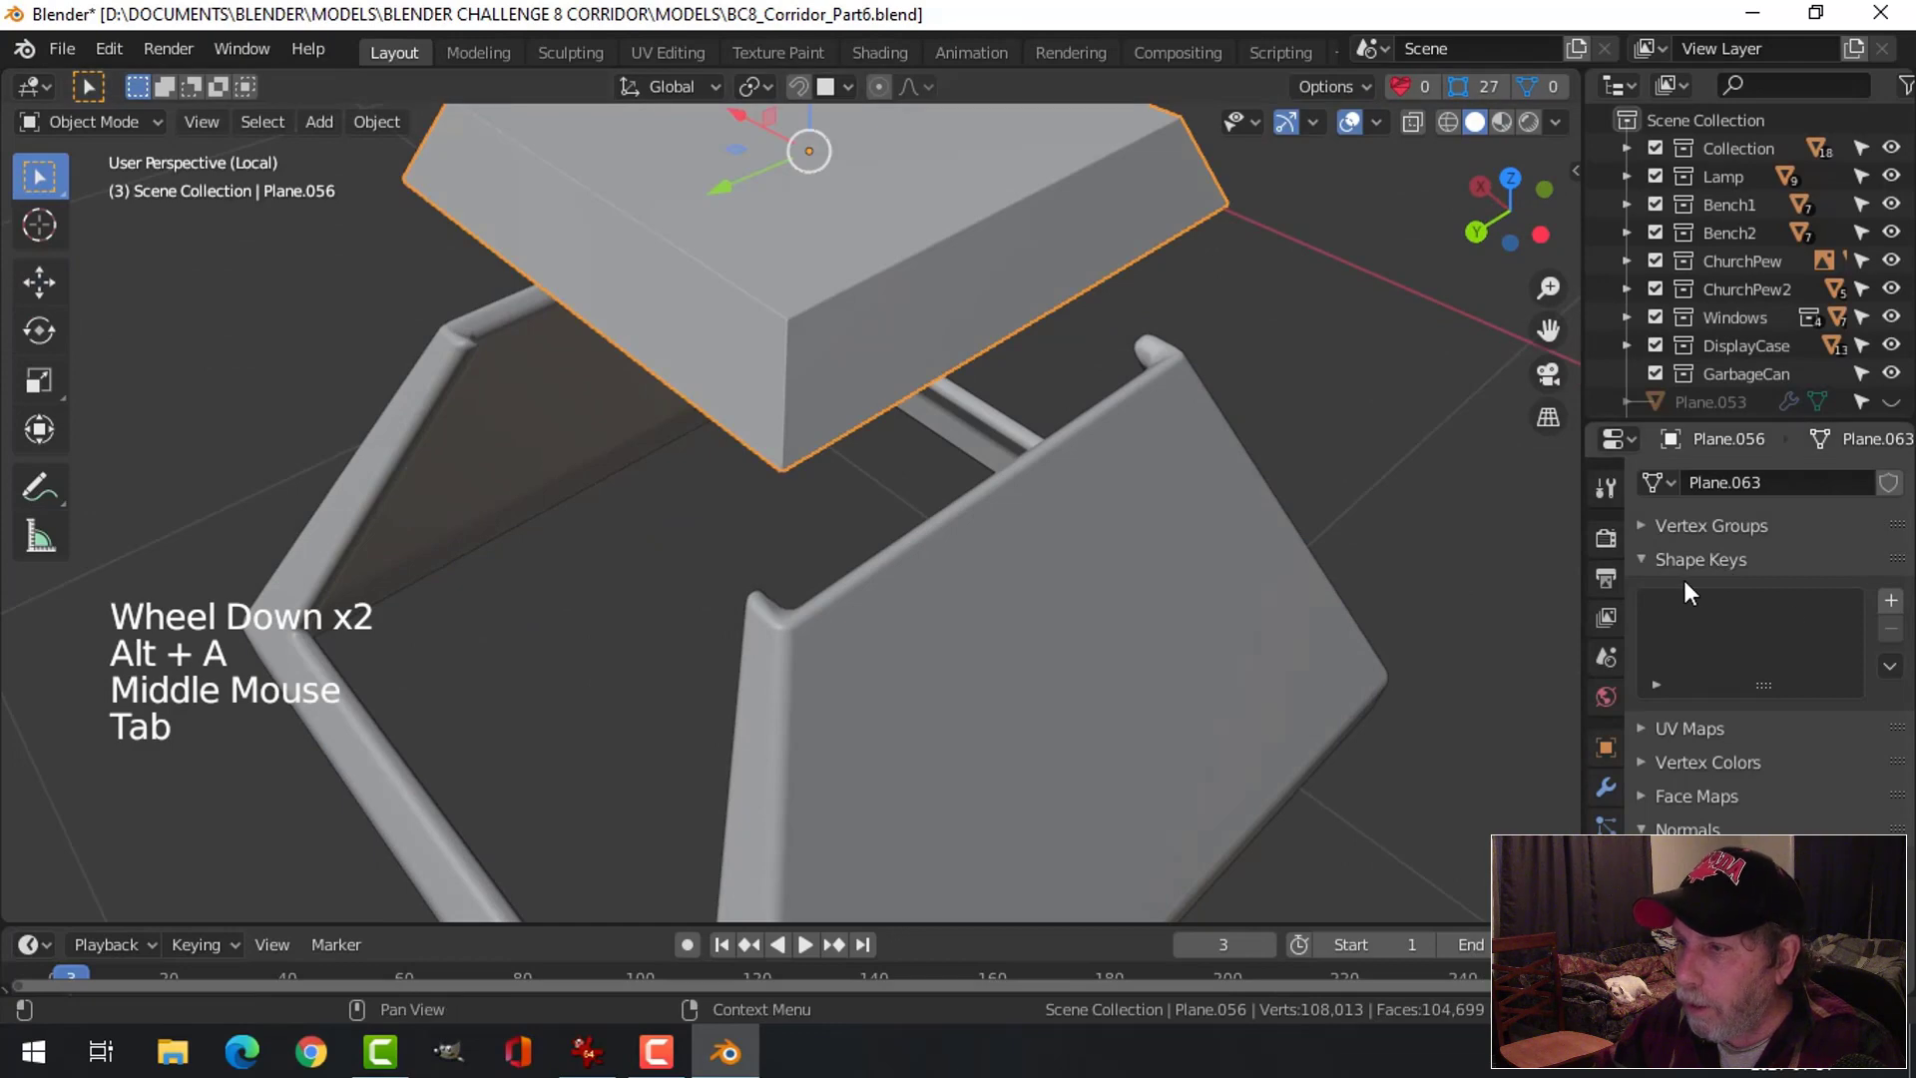
Remove the Solidify modifier from the cap, keeping its Bevel and Weighted Normal modifiers
left_click(1606, 787)
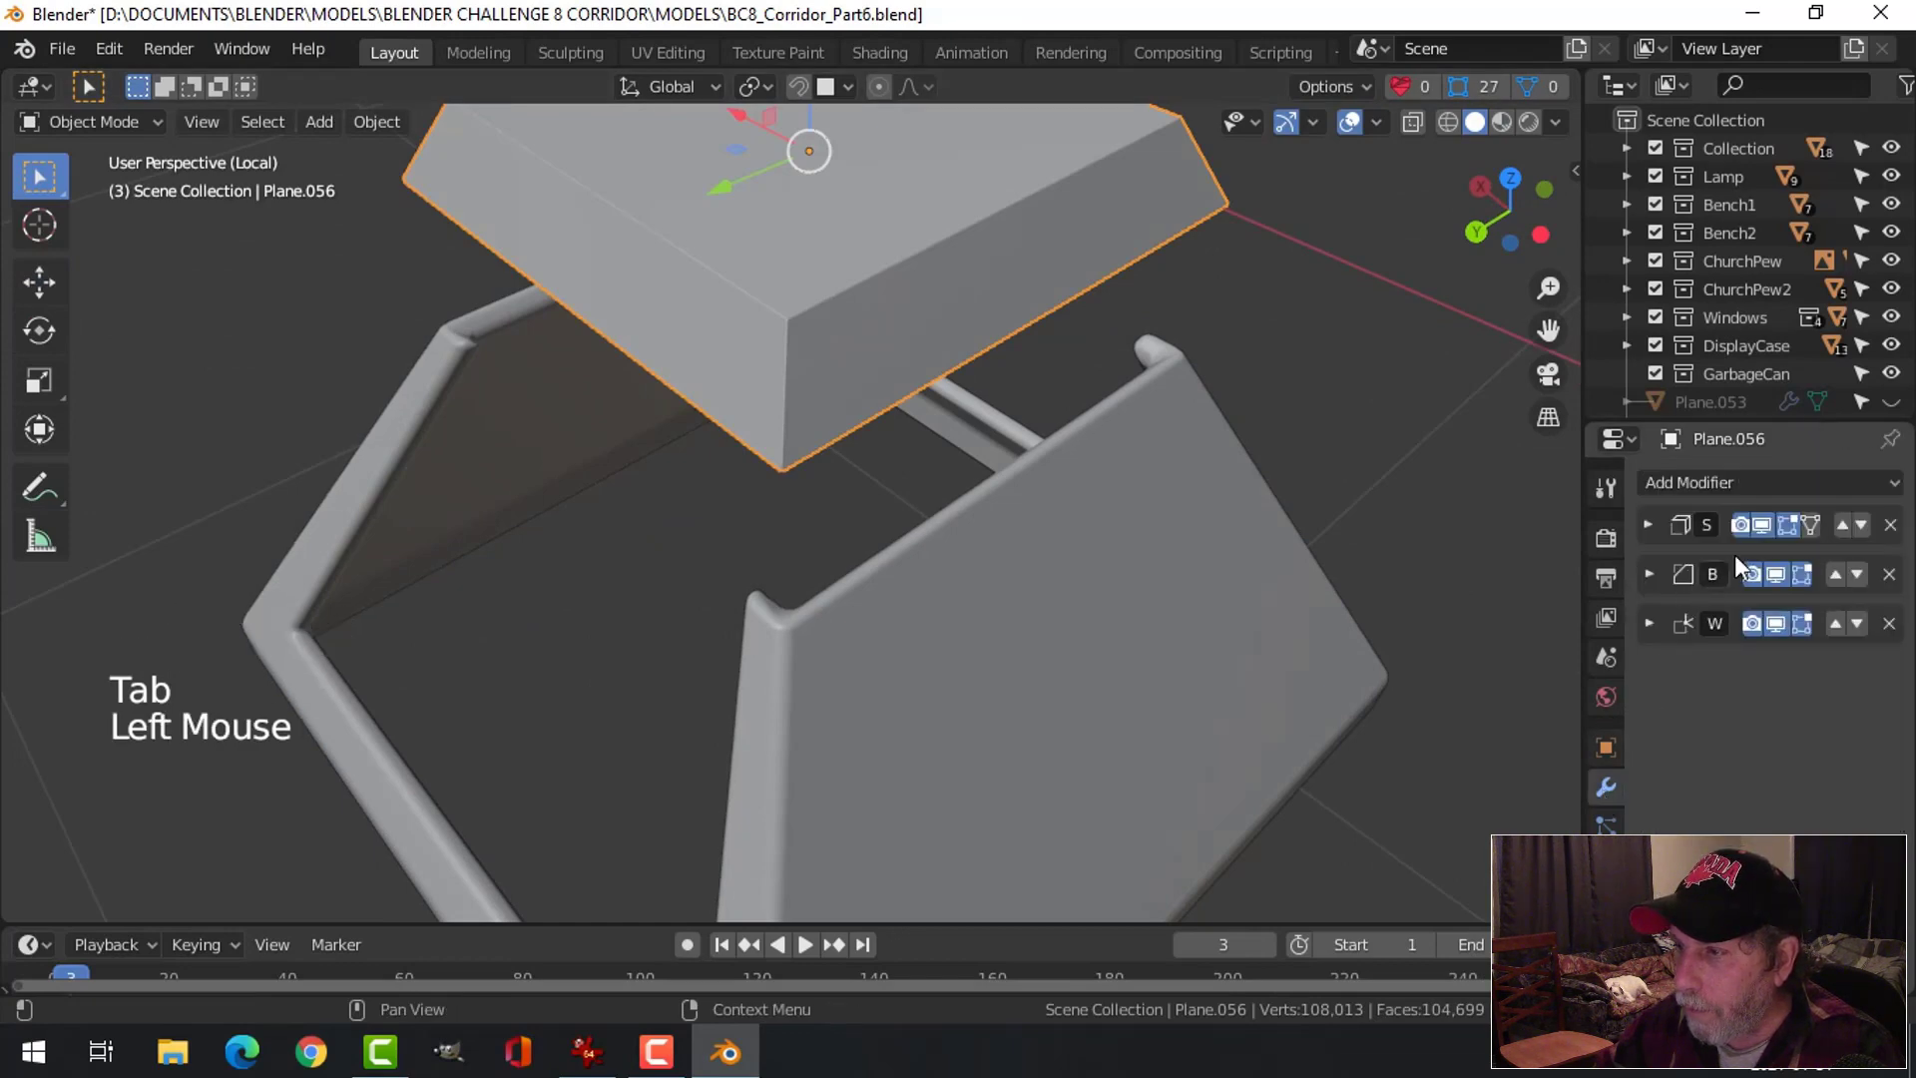
left_click(1887, 526)
middle_click_drag(998, 556, 1064, 513)
key("alt+a")
scroll(958, 608, "down", 2)
Lower the cap about 0.055 m onto the lid frame and adjust the scale to fit the two together
left_click(873, 376)
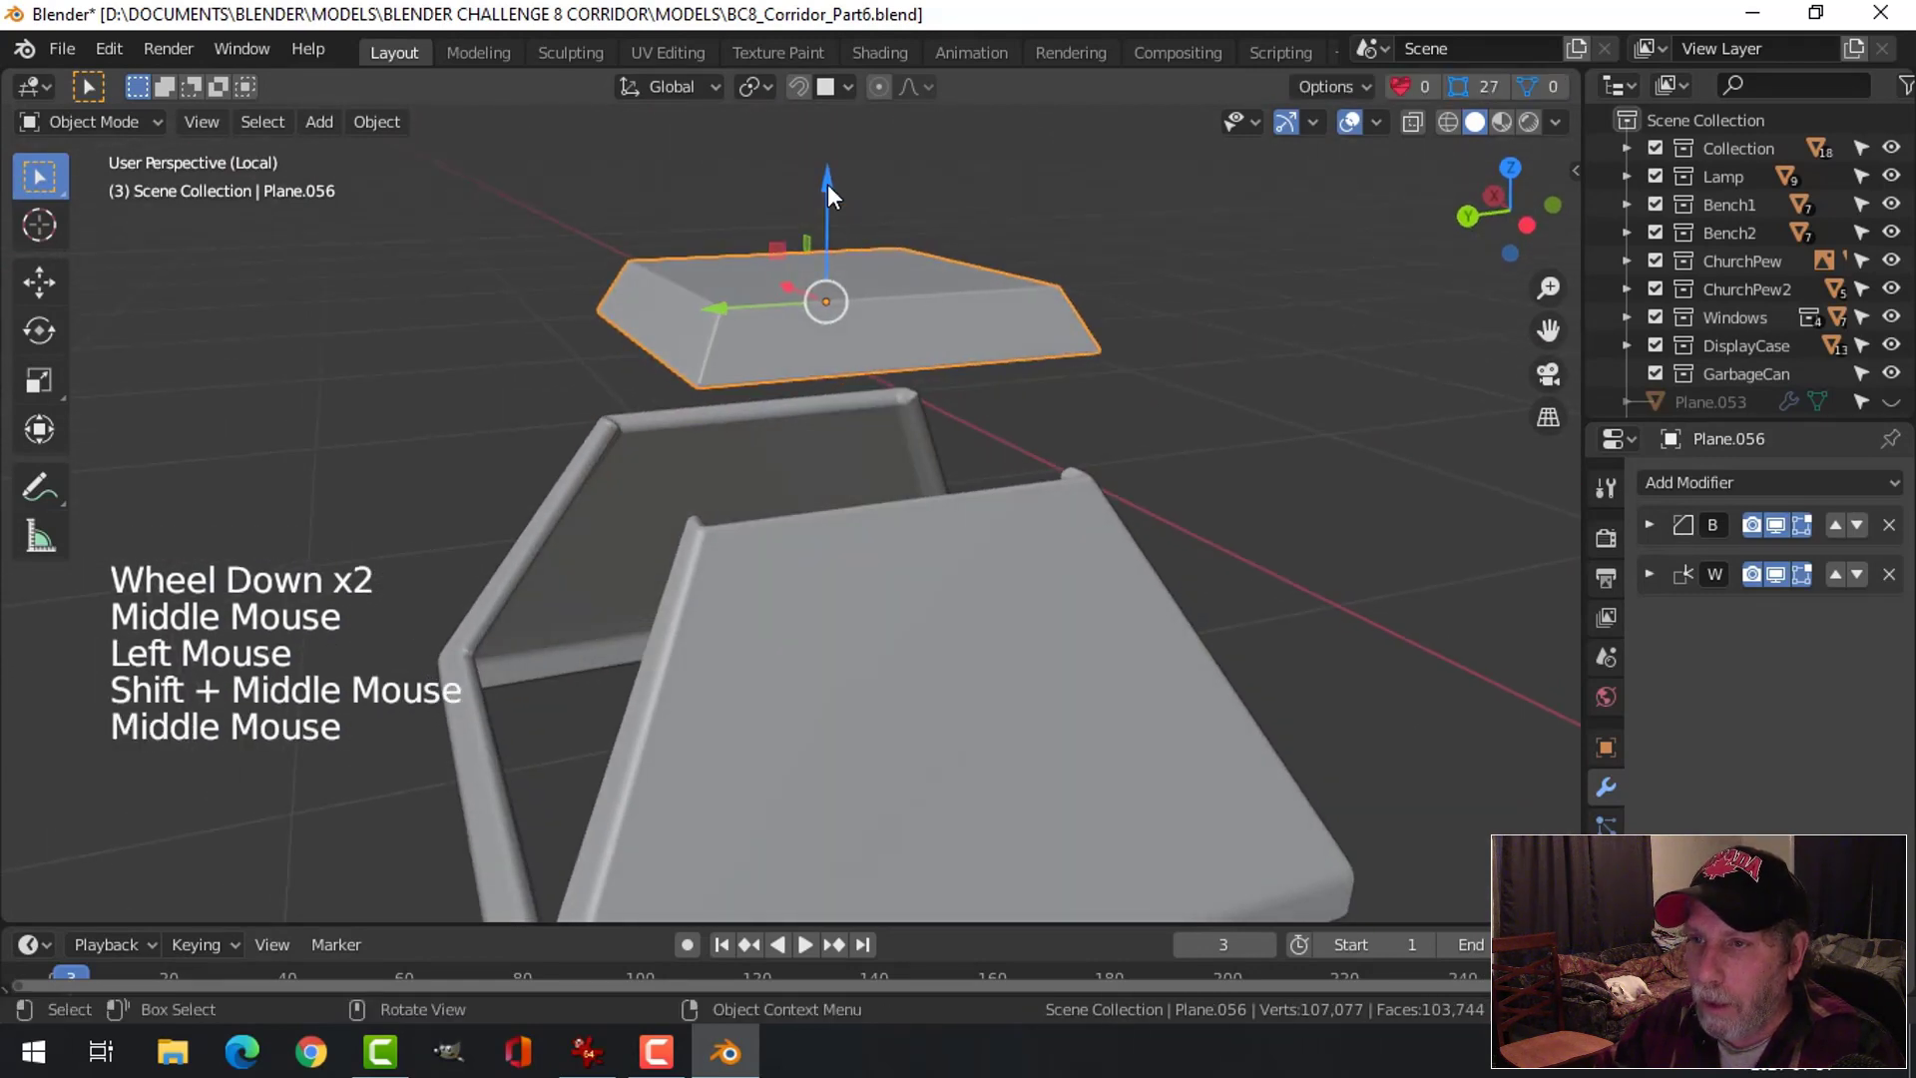
left_click_drag(828, 194, 794, 306)
key("s")
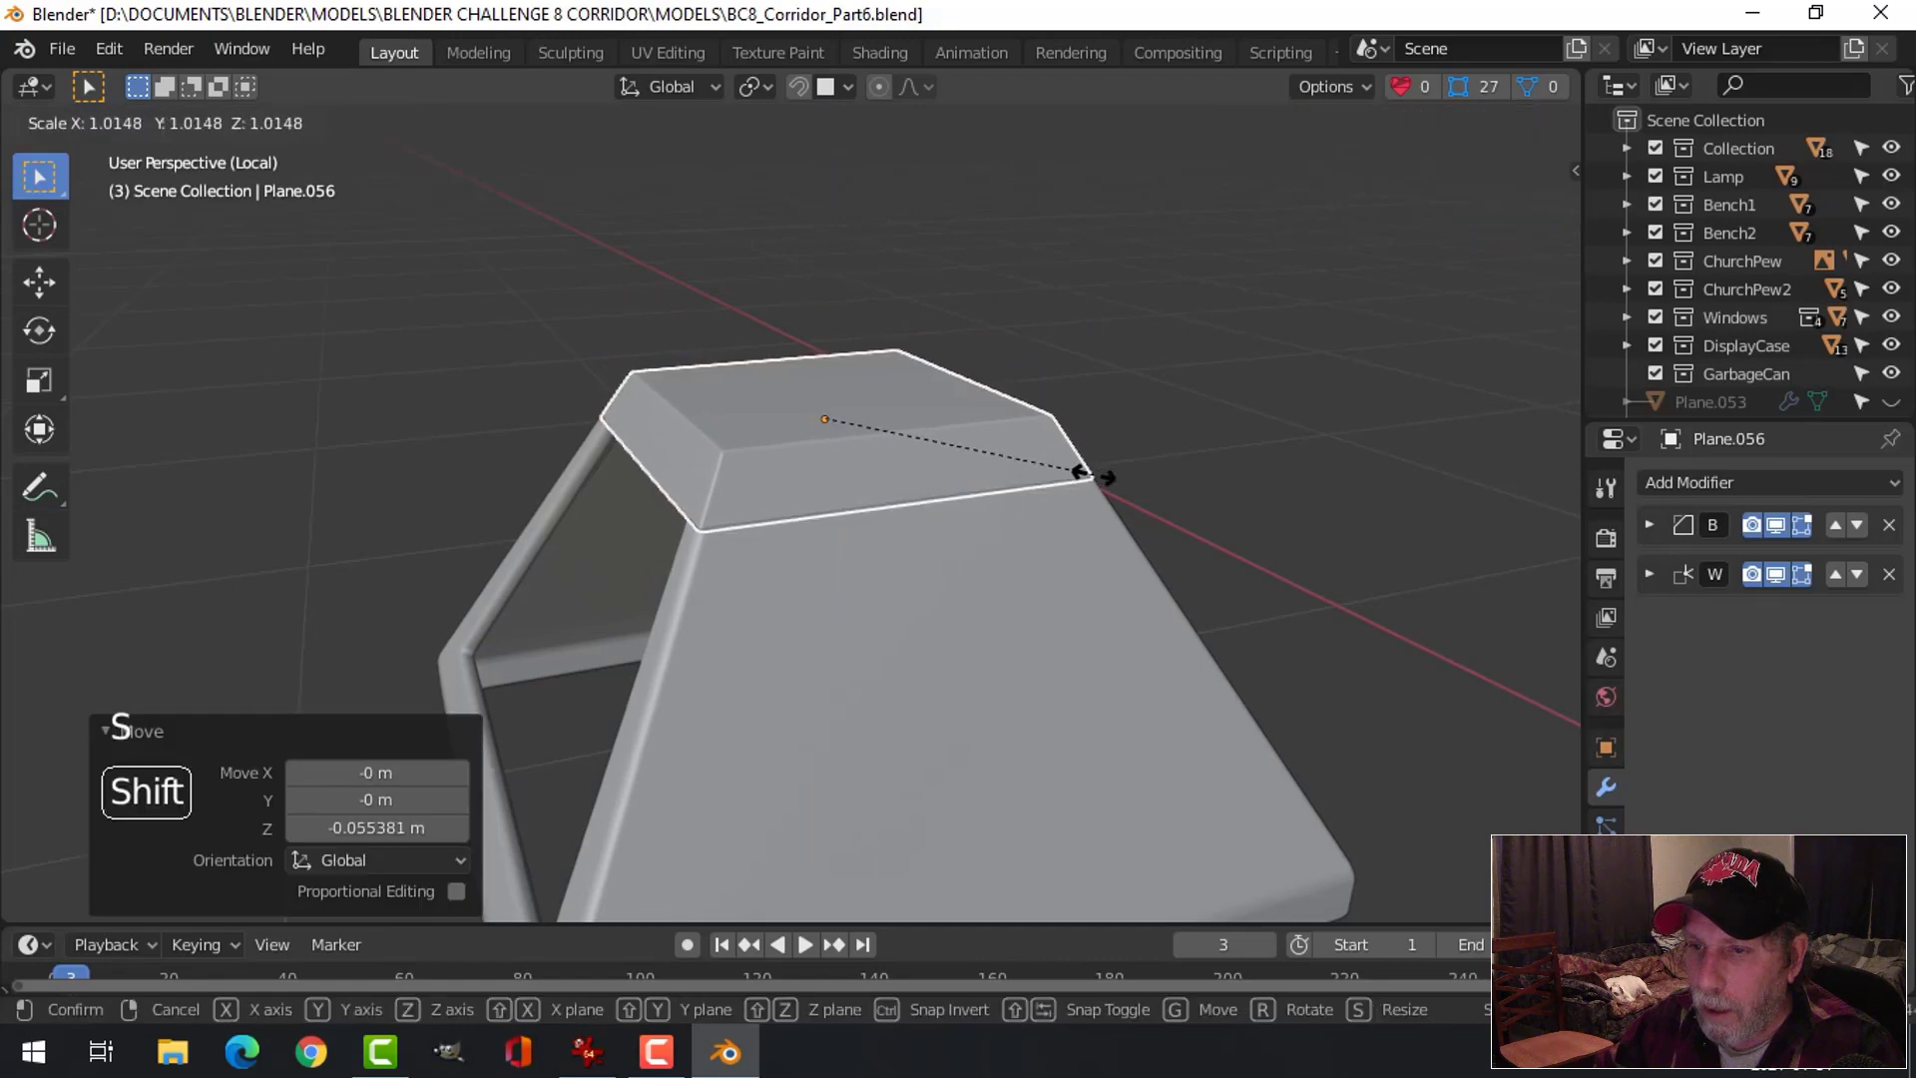
key("Escape")
key("alt+a")
middle_click_drag(1224, 519, 1012, 643)
scroll(911, 522, "down", 2)
left_click(1087, 483)
key("s")
left_click(1236, 667)
key("alt+a")
Add a horizontal edge loop around the lid frame's bottom band and return to Object Mode
scroll(1082, 662, "down", 3)
scroll(785, 733, "up", 1)
scroll(783, 729, "up", 1)
left_click(926, 541)
key("Tab")
middle_click_drag(1213, 635, 1194, 605)
key("ctrl+r")
left_click(933, 567)
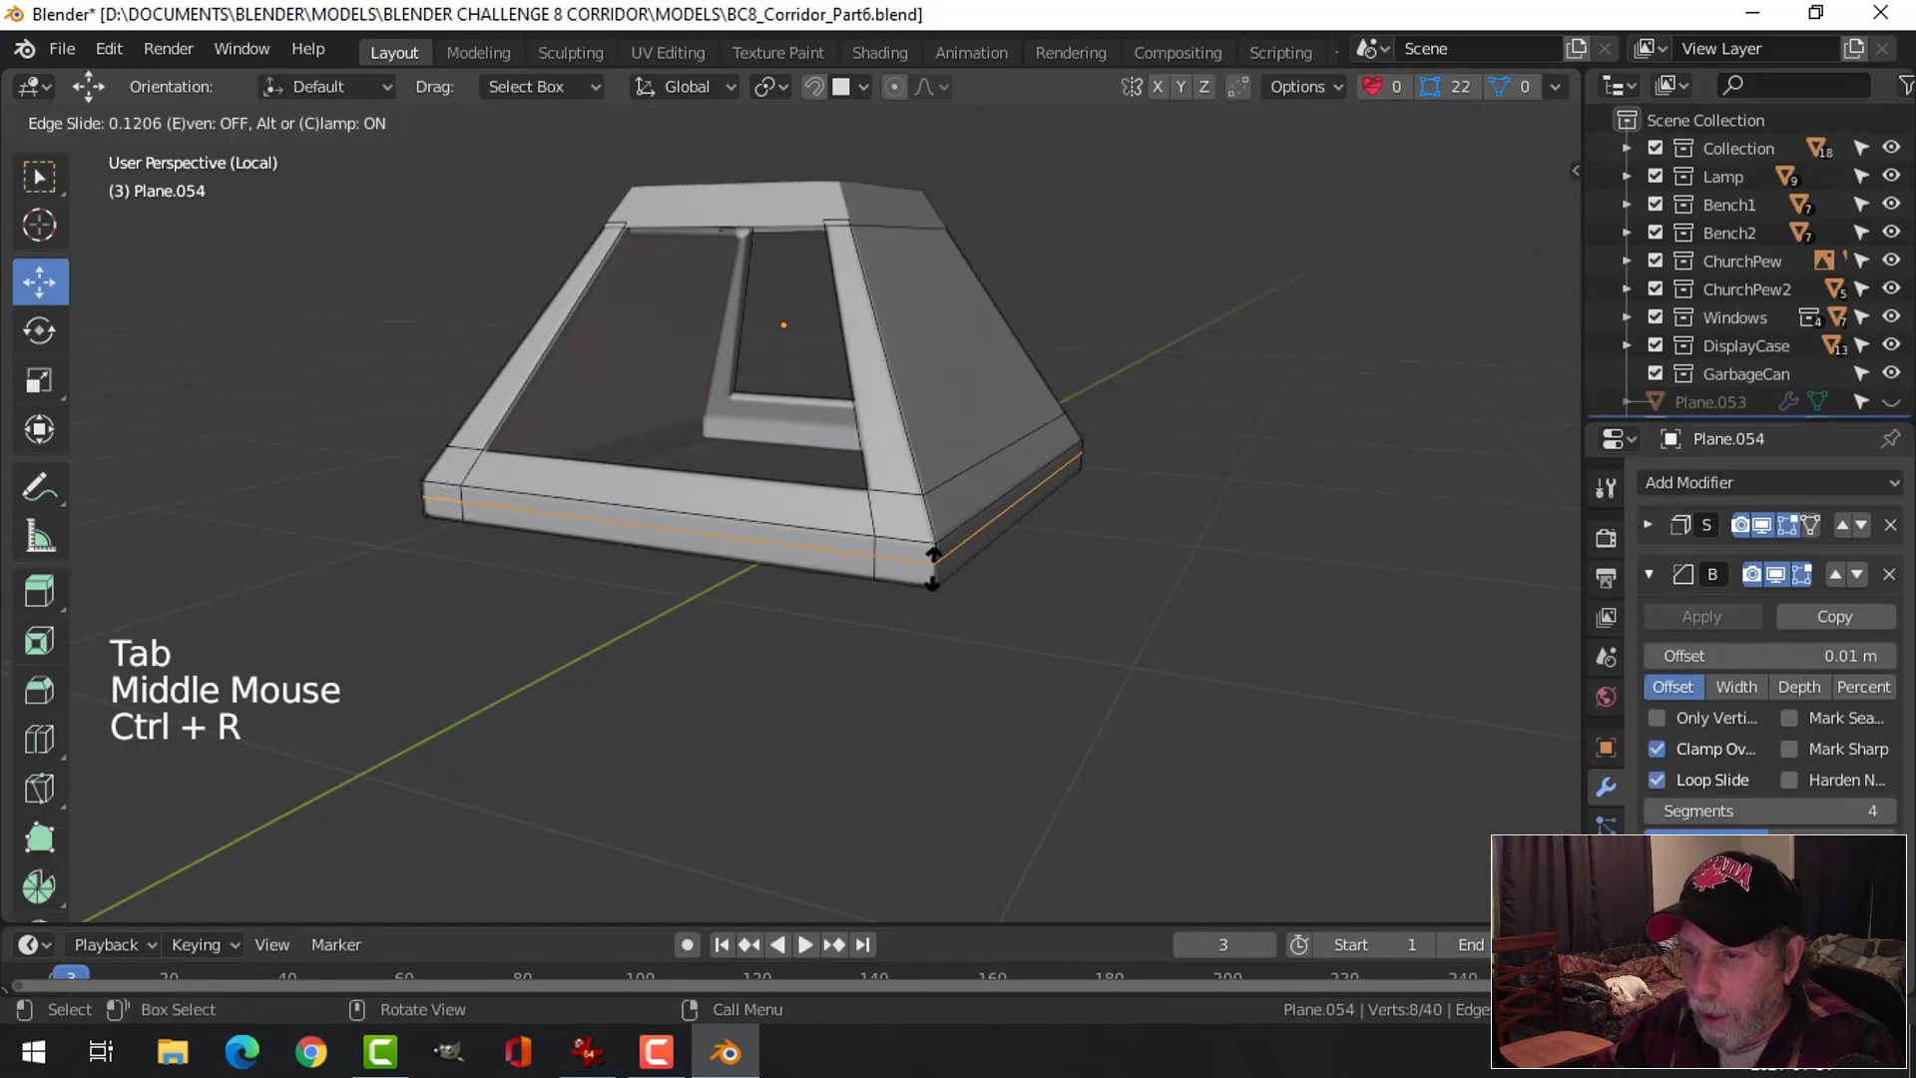
left_click(931, 564)
key("Tab")
middle_click_drag(1048, 559, 956, 607)
key("alt+a")
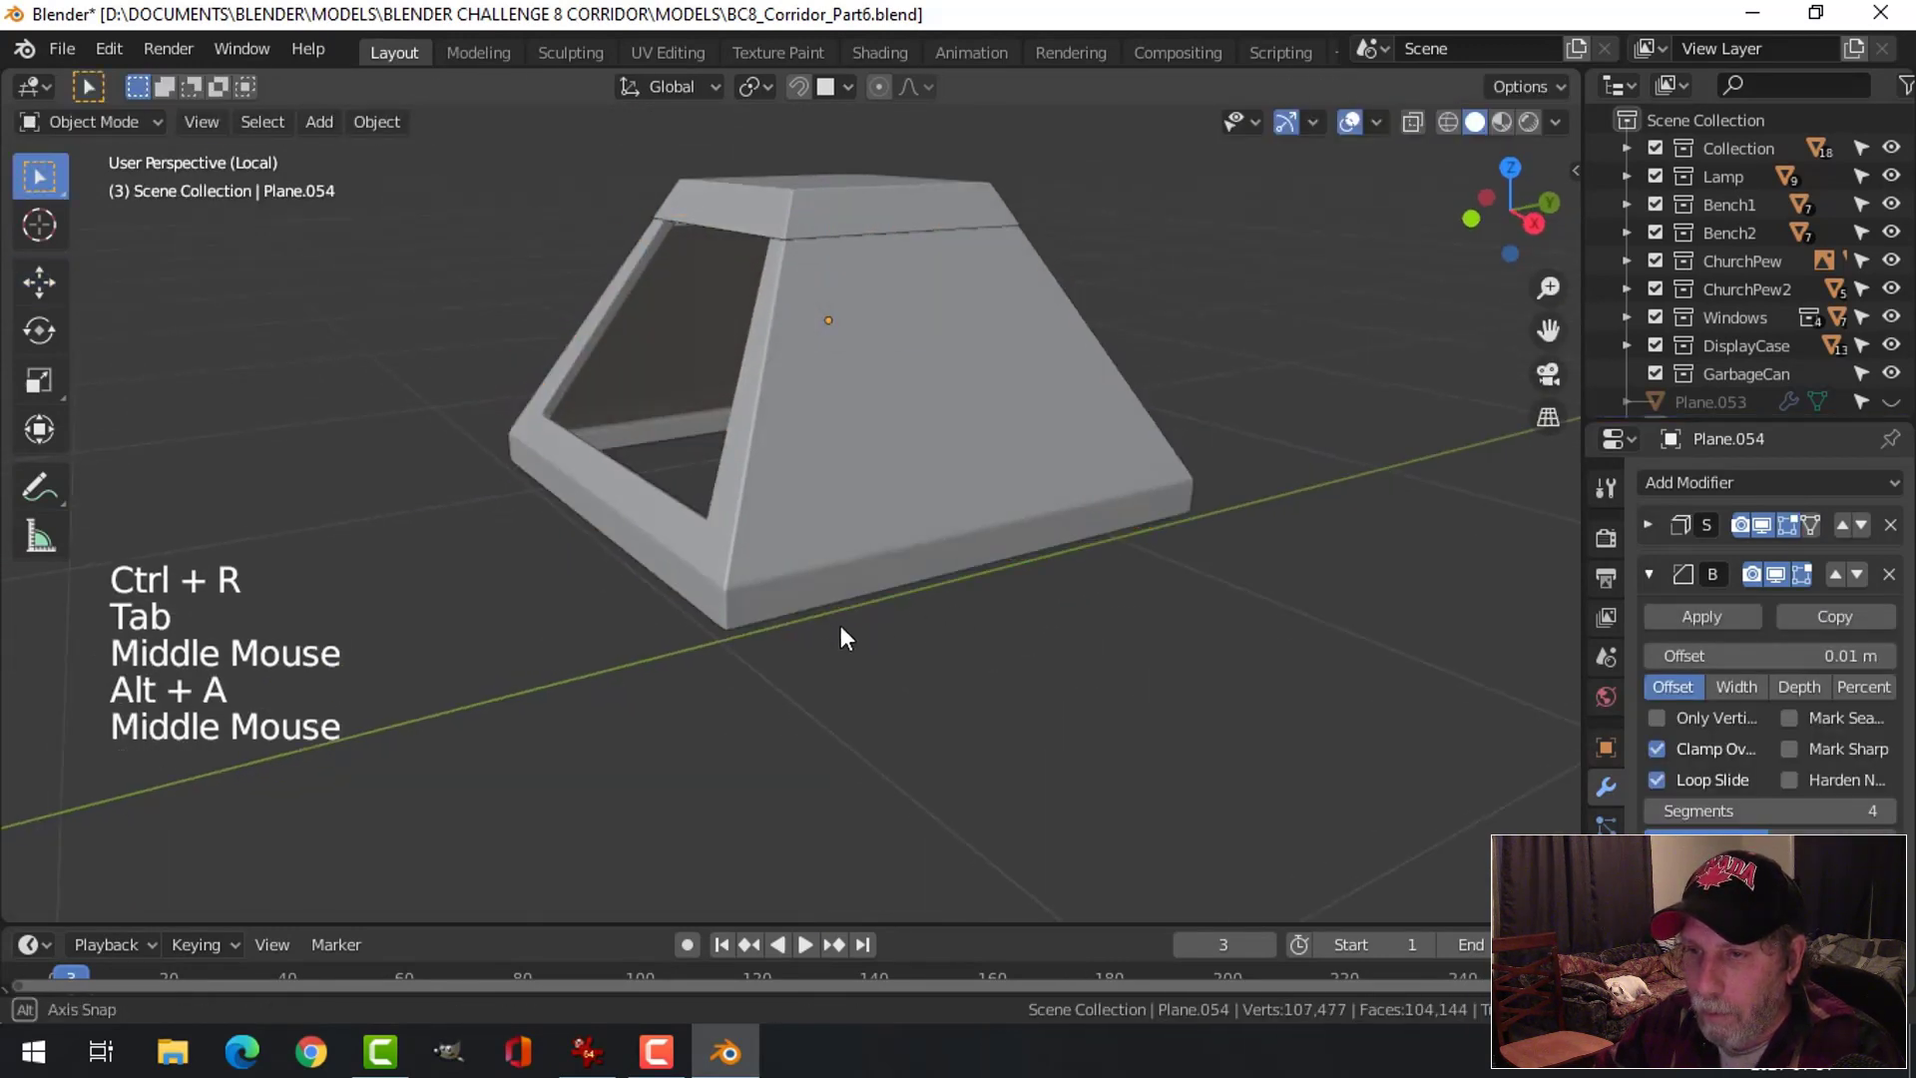
Reveal the hidden garbage can parts beneath the lid
middle_click_drag(841, 625, 992, 603)
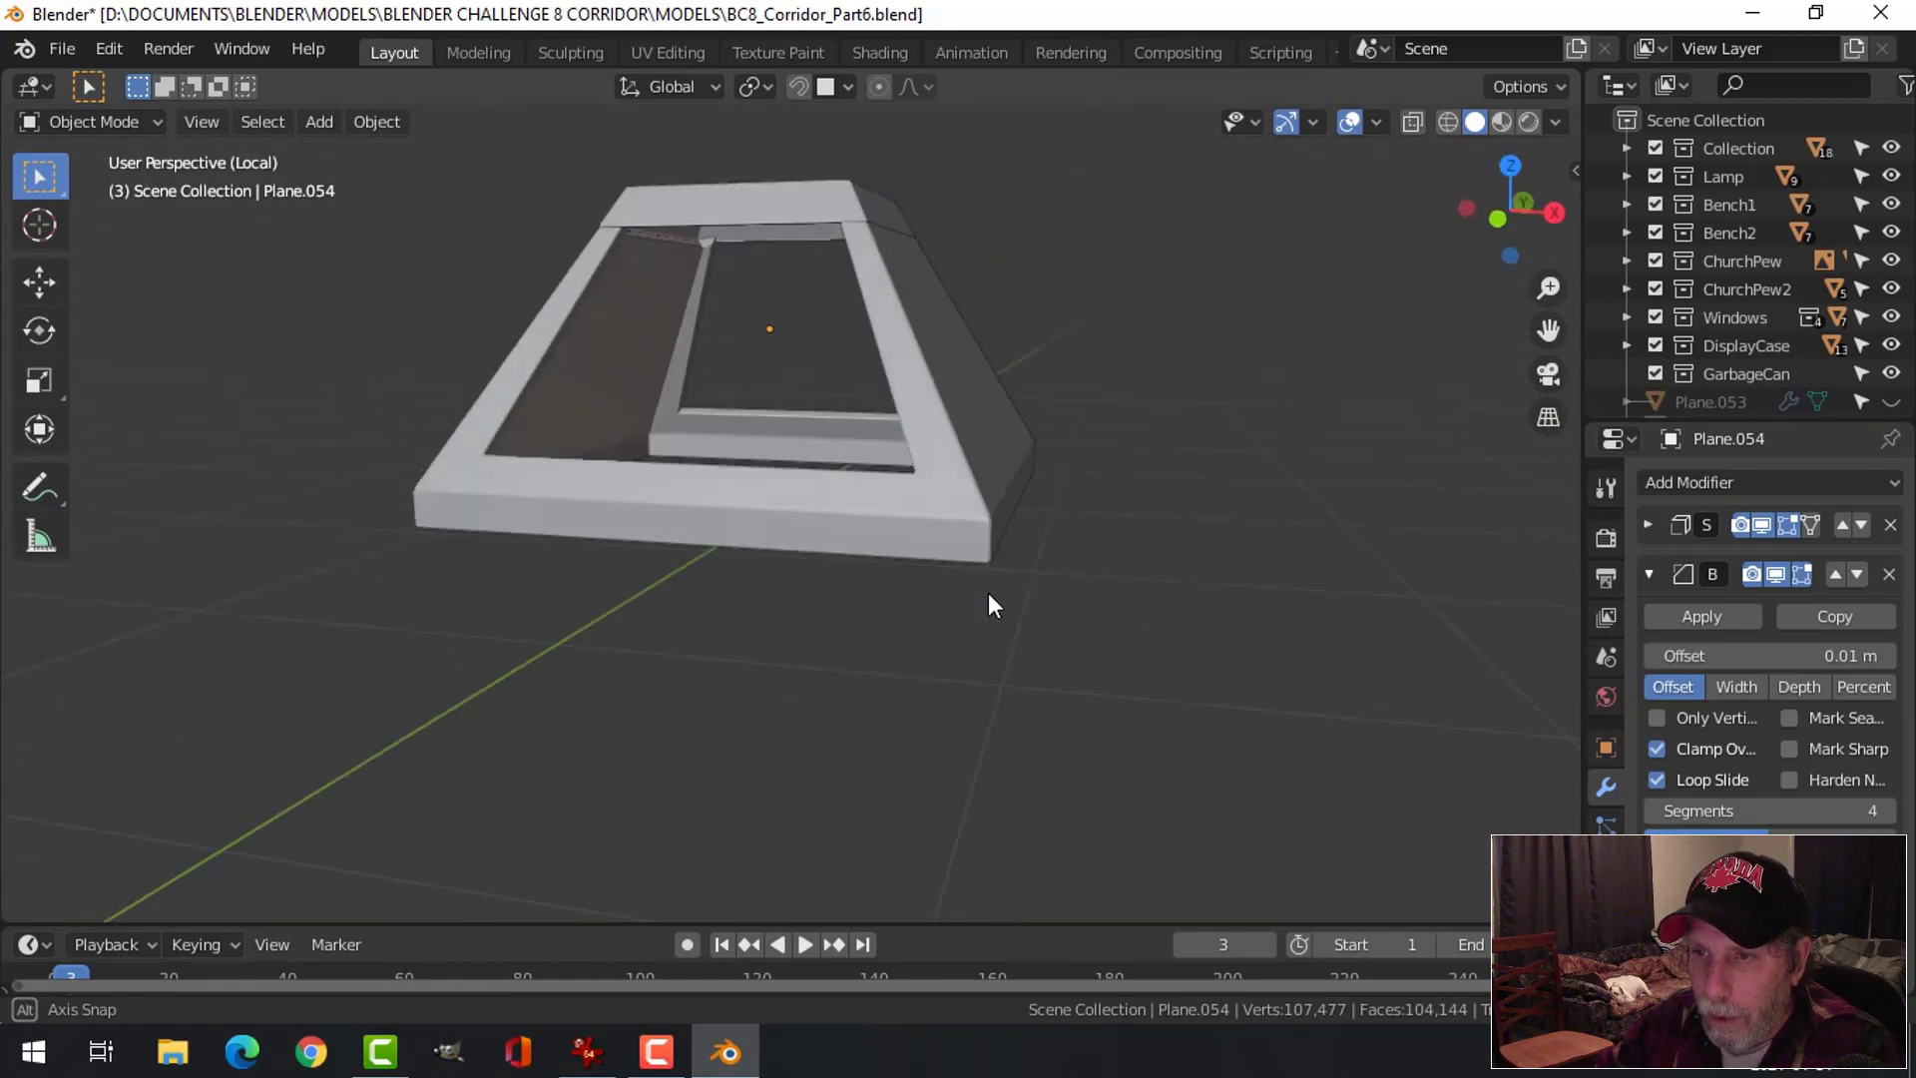
scroll(908, 567, "up", 3)
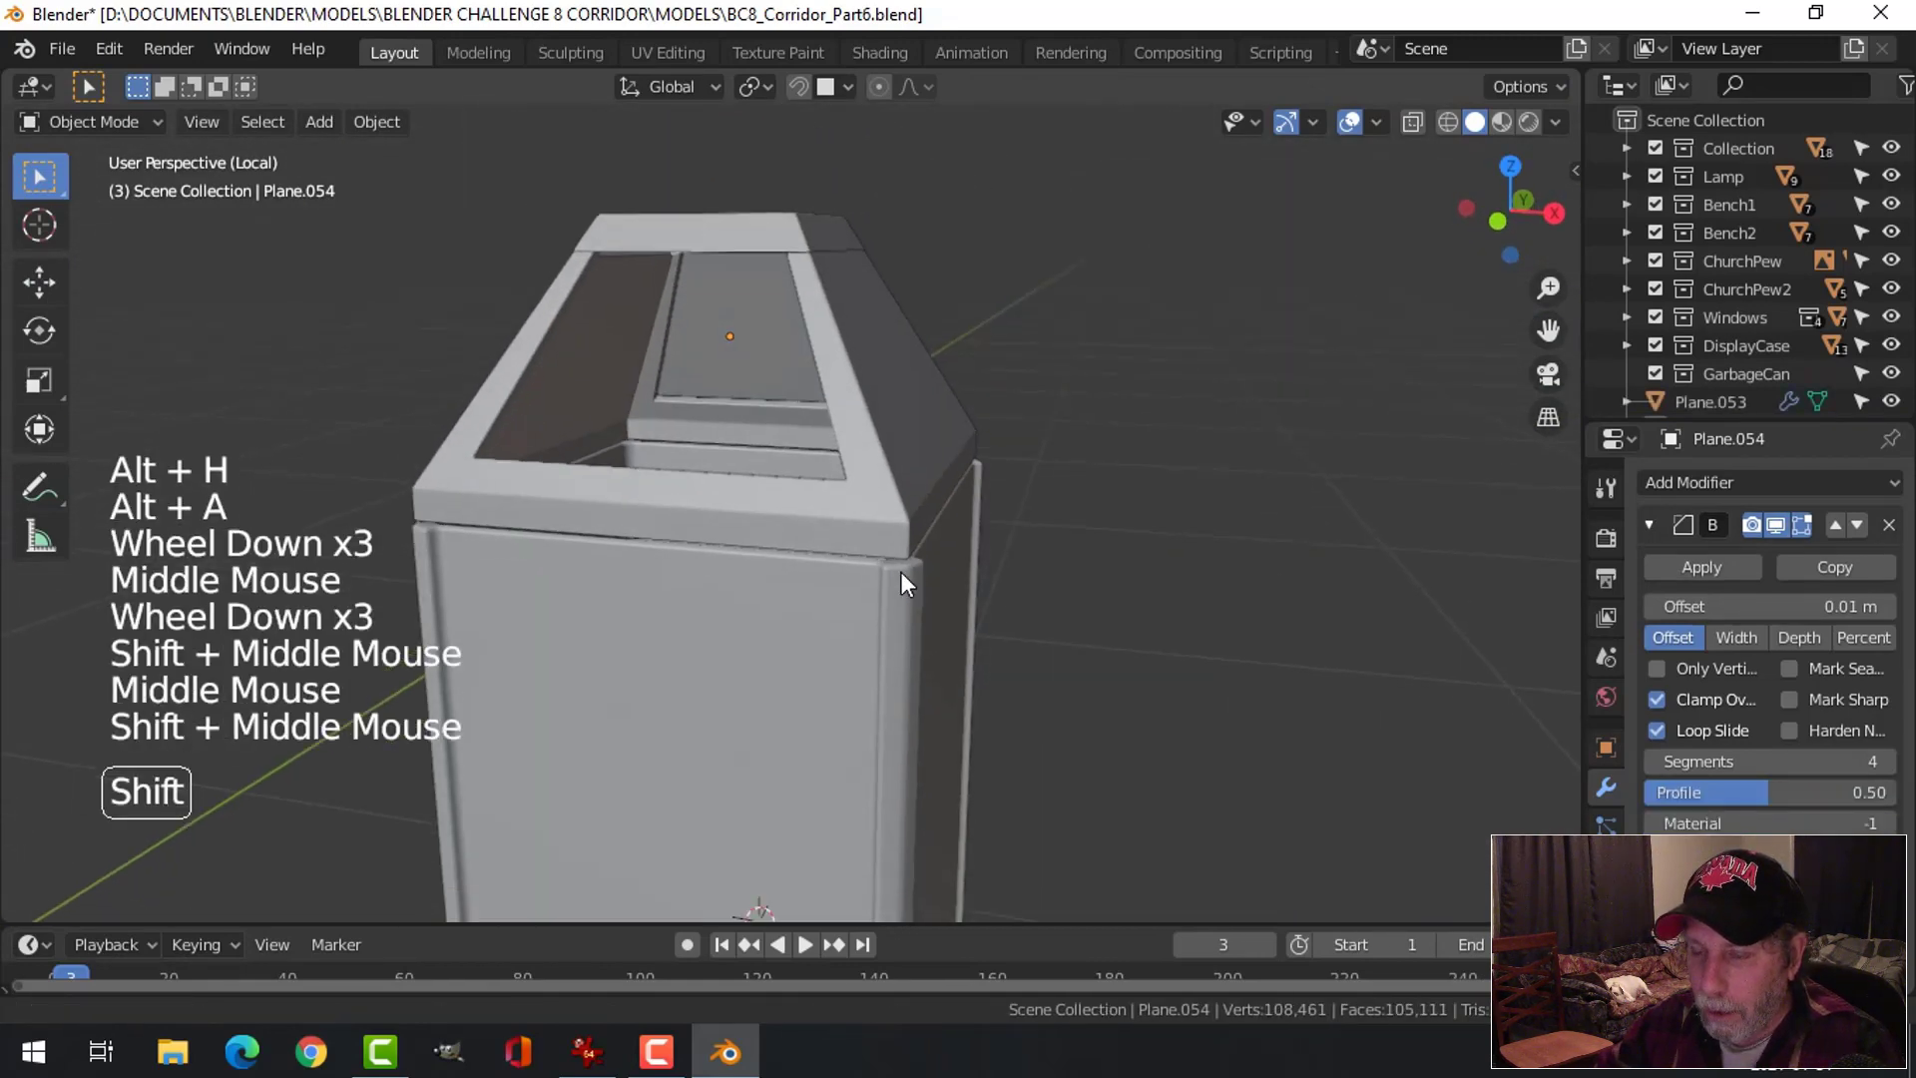
middle_click_drag(901, 572, 954, 627)
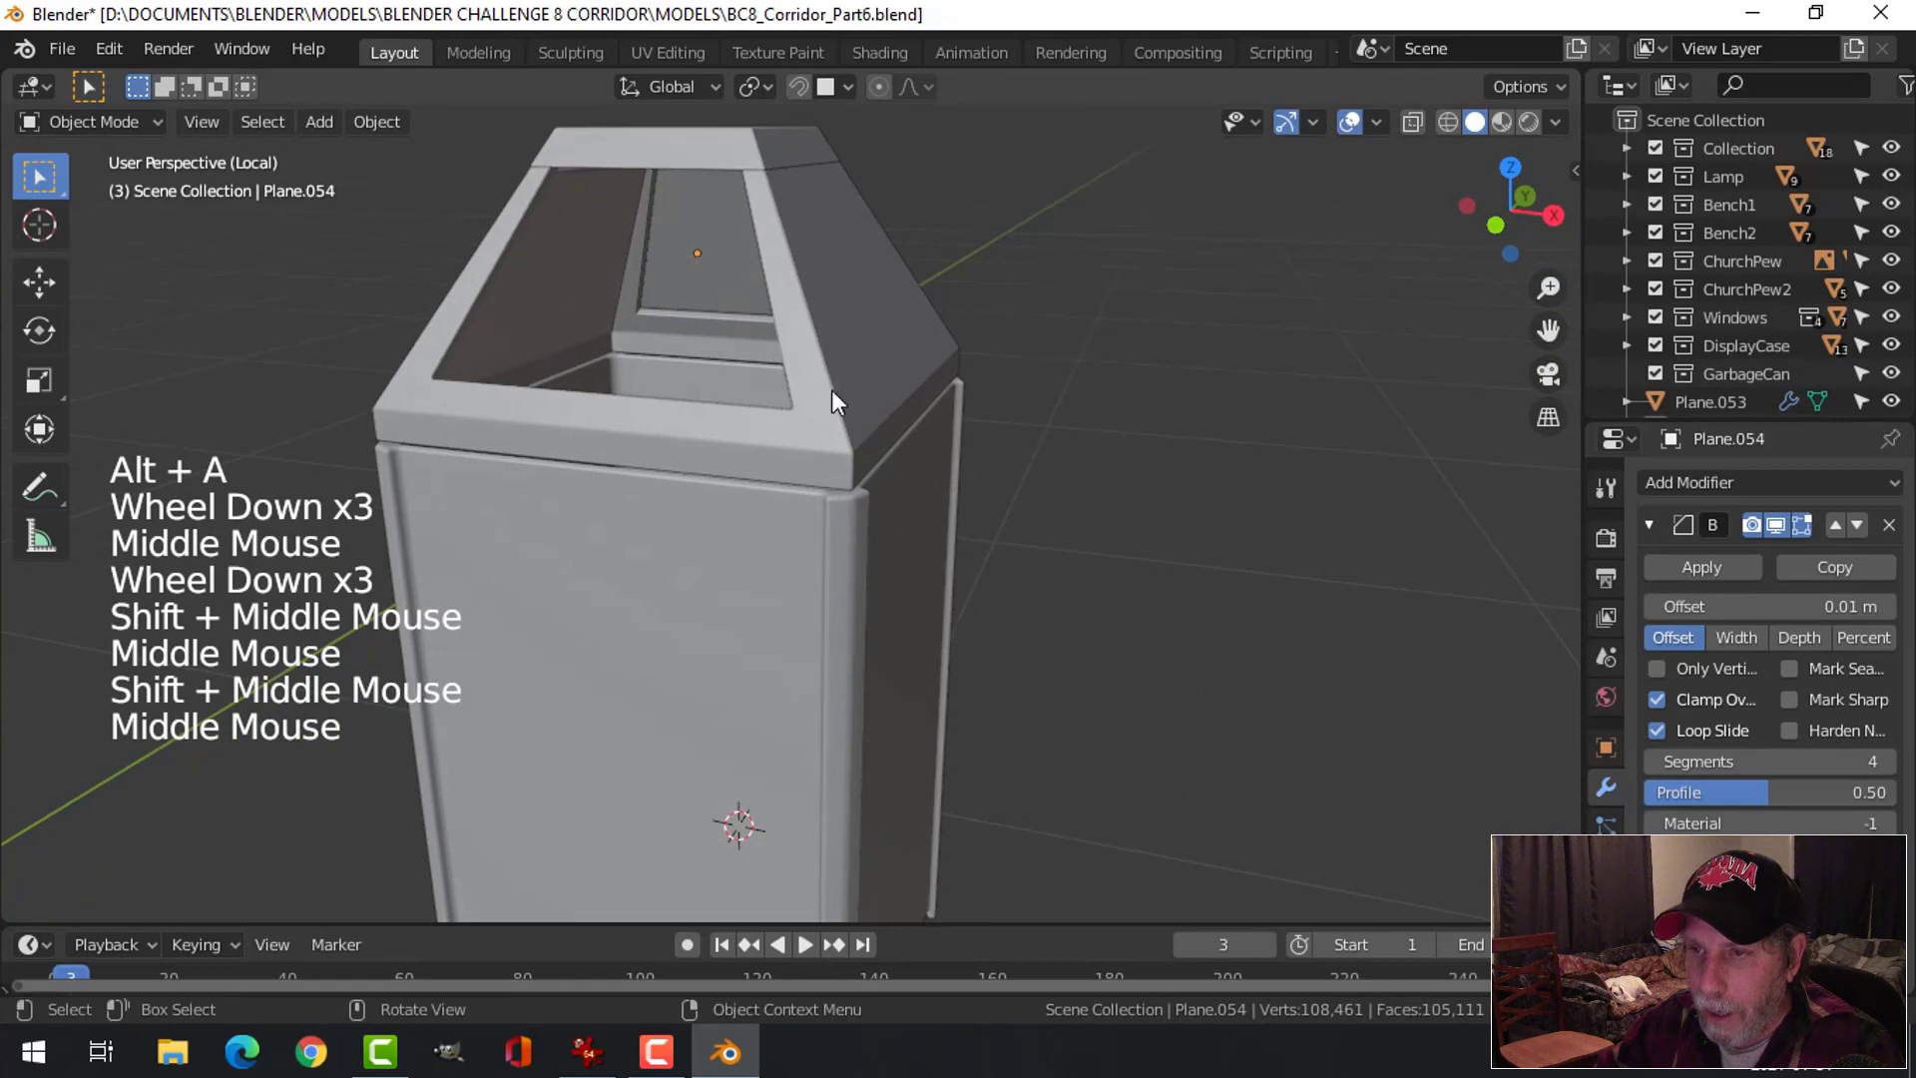
Scale the cap and lid frame together by about 1.045 and inspect the overhang over the body
left_click(746, 150)
left_click(813, 334, "shift")
middle_click_drag(1060, 477, 1052, 496)
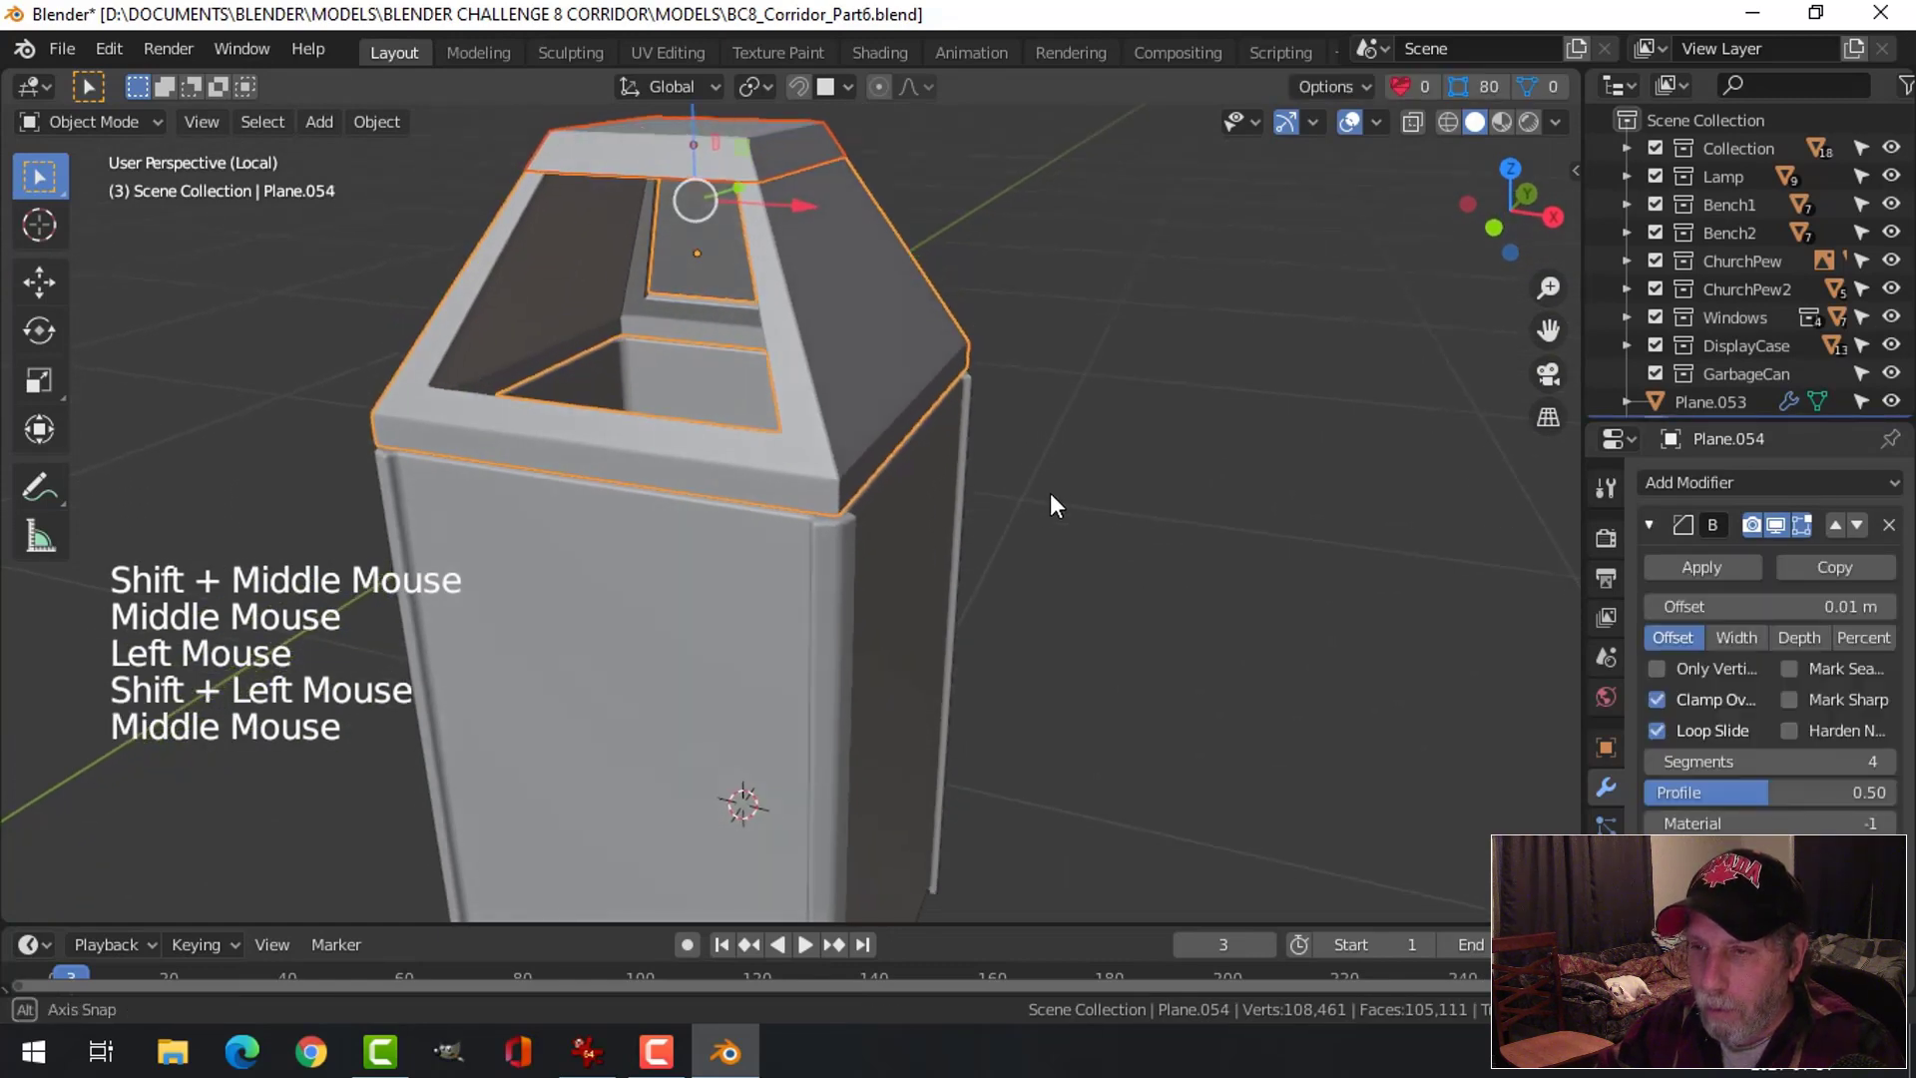
key("s")
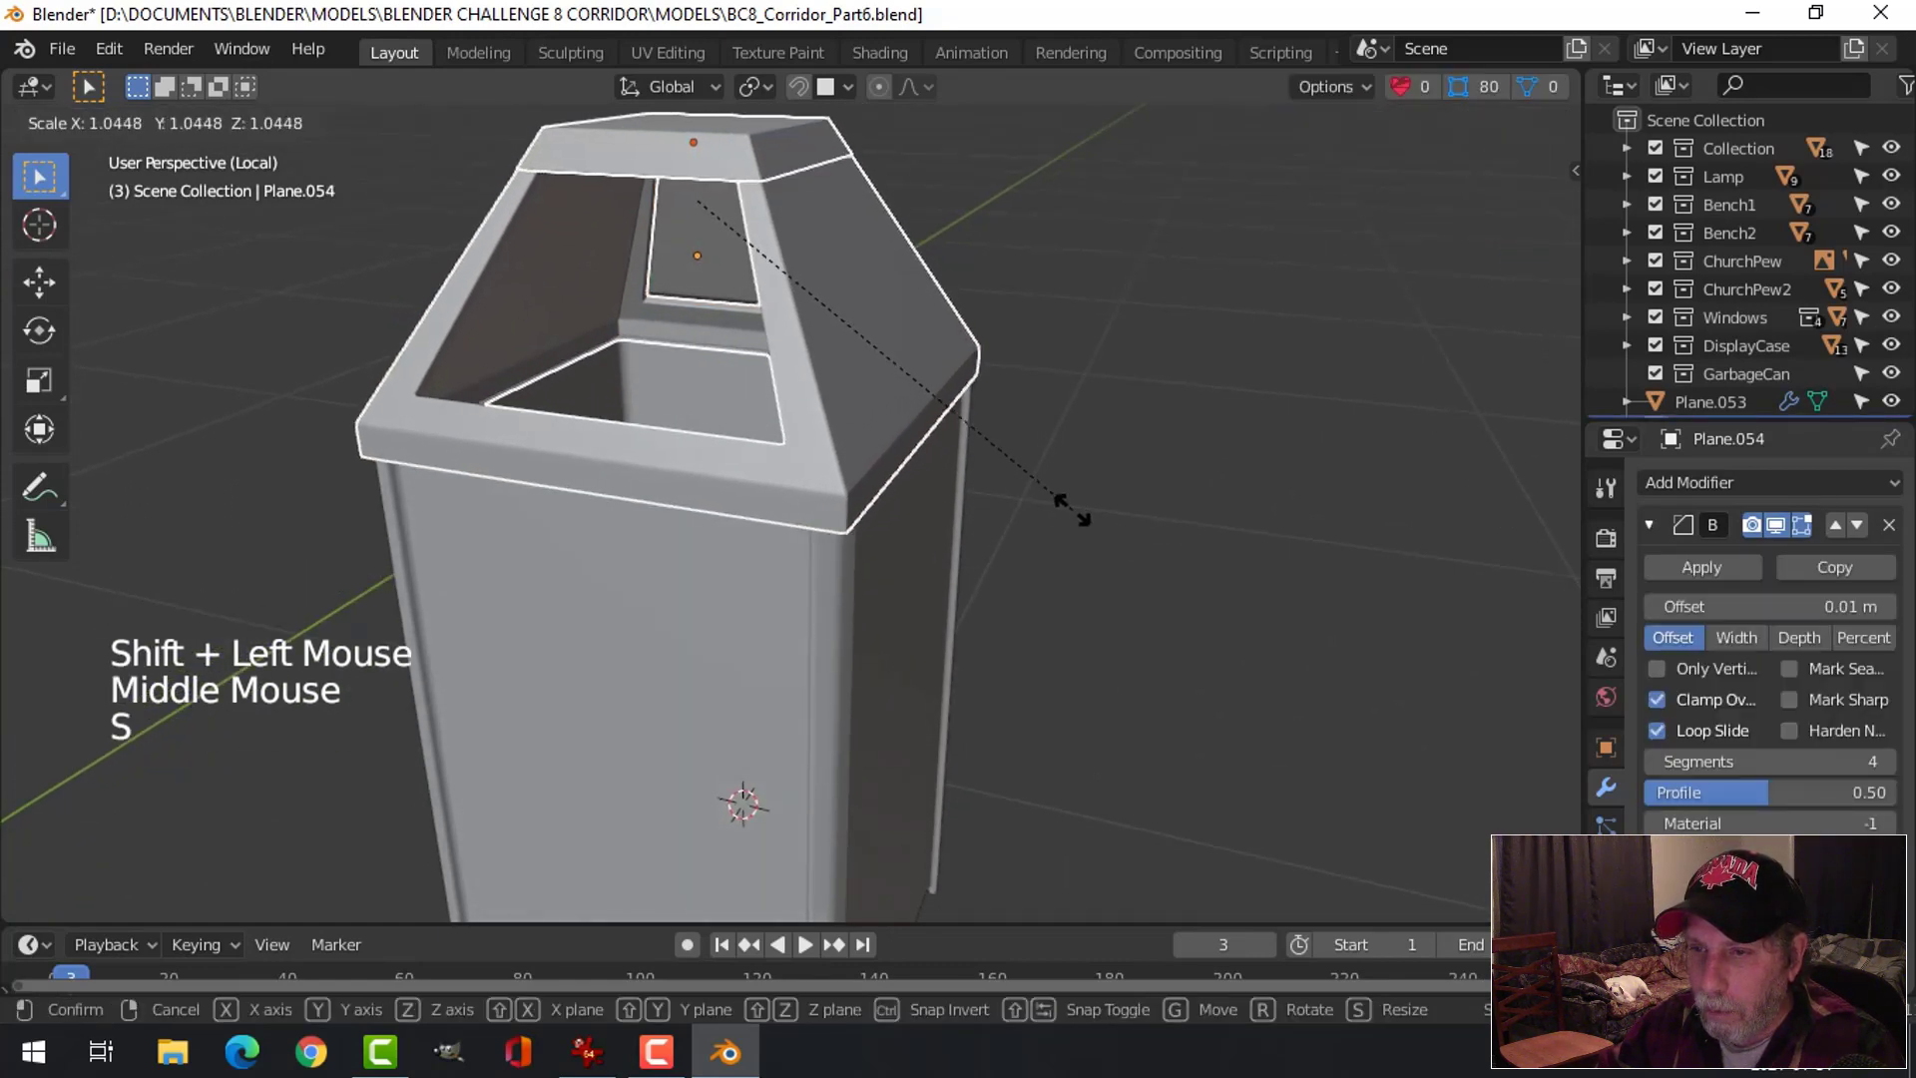
left_click(1071, 505)
key("alt+a")
scroll(1047, 544, "down", 3)
middle_click_drag(1048, 548, 778, 491)
scroll(904, 517, "up", 3)
scroll(802, 388, "up", 2)
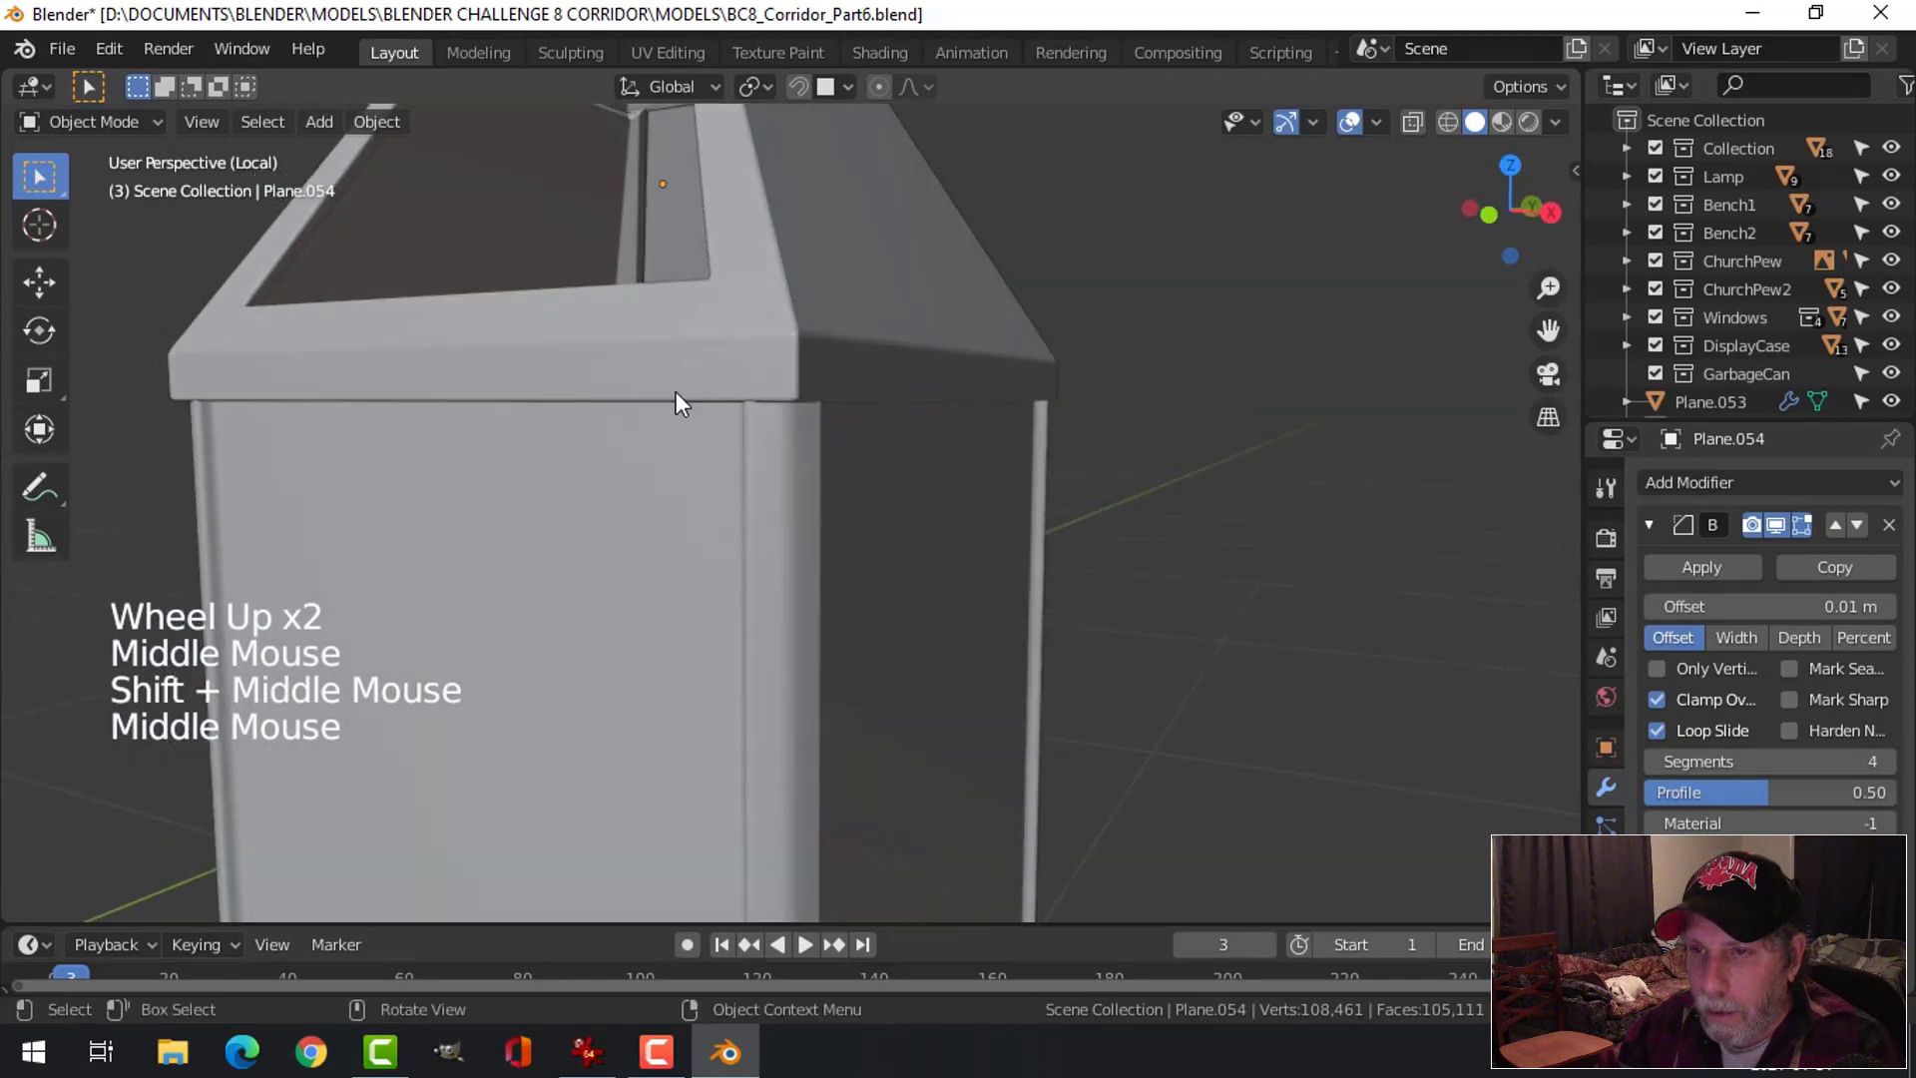
middle_click_drag(676, 403, 806, 605)
scroll(752, 565, "down", 1)
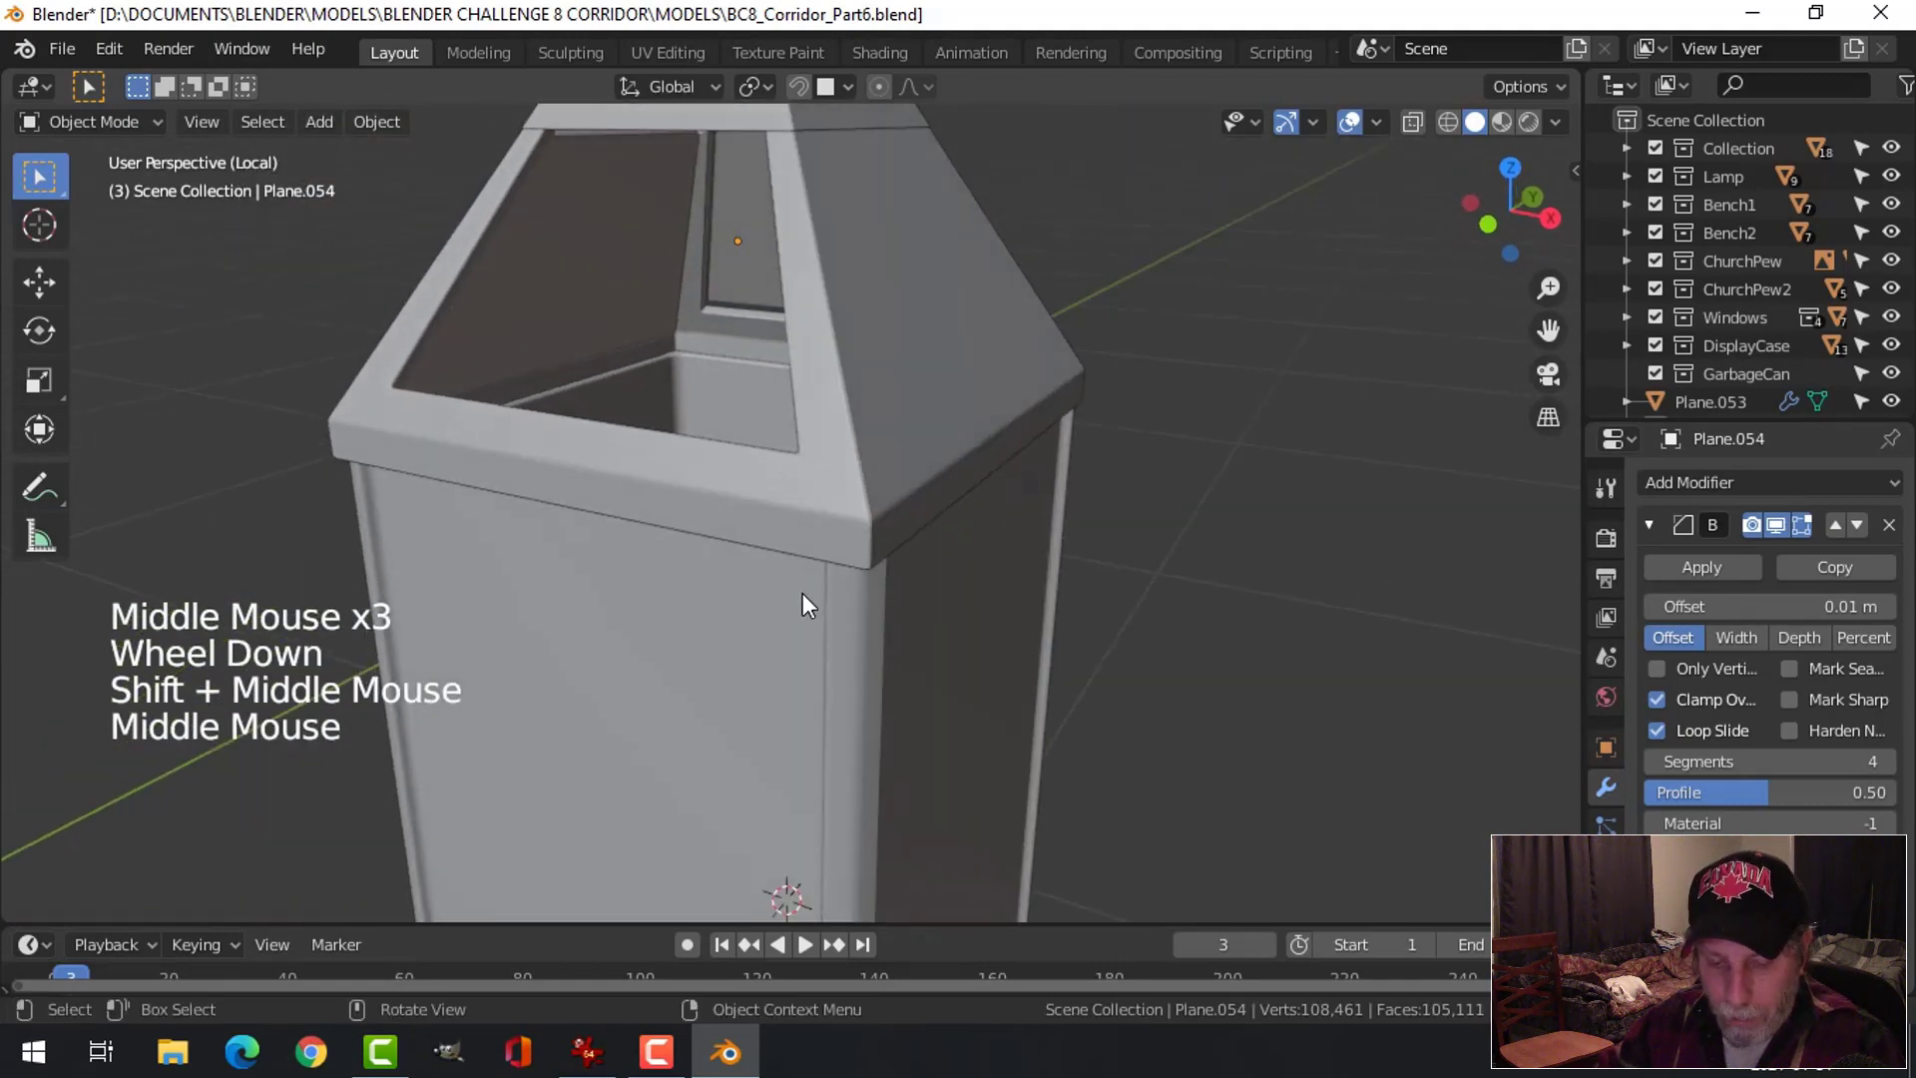
Position the flat panel in the lid frame's opening, moving it about -0.002 m along the Y axis
key("alt+h")
scroll(860, 505, "down", 2)
mouse_move(861, 505)
middle_mouse_down()
mouse_move(1044, 462)
mouse_move(798, 385)
mouse_move(988, 542)
mouse_move(892, 521)
mouse_move(852, 553)
mouse_move(883, 521)
middle_mouse_up()
left_click(798, 386)
scroll(892, 521, "up", 2)
middle_click_drag(870, 289, 936, 477)
left_click_drag(900, 327, 893, 329)
middle_click_drag(892, 330, 988, 496)
mouse_move(762, 469)
left_mouse_down()
mouse_move(731, 470)
mouse_move(750, 476)
left_mouse_up()
key("s")
left_click(780, 504)
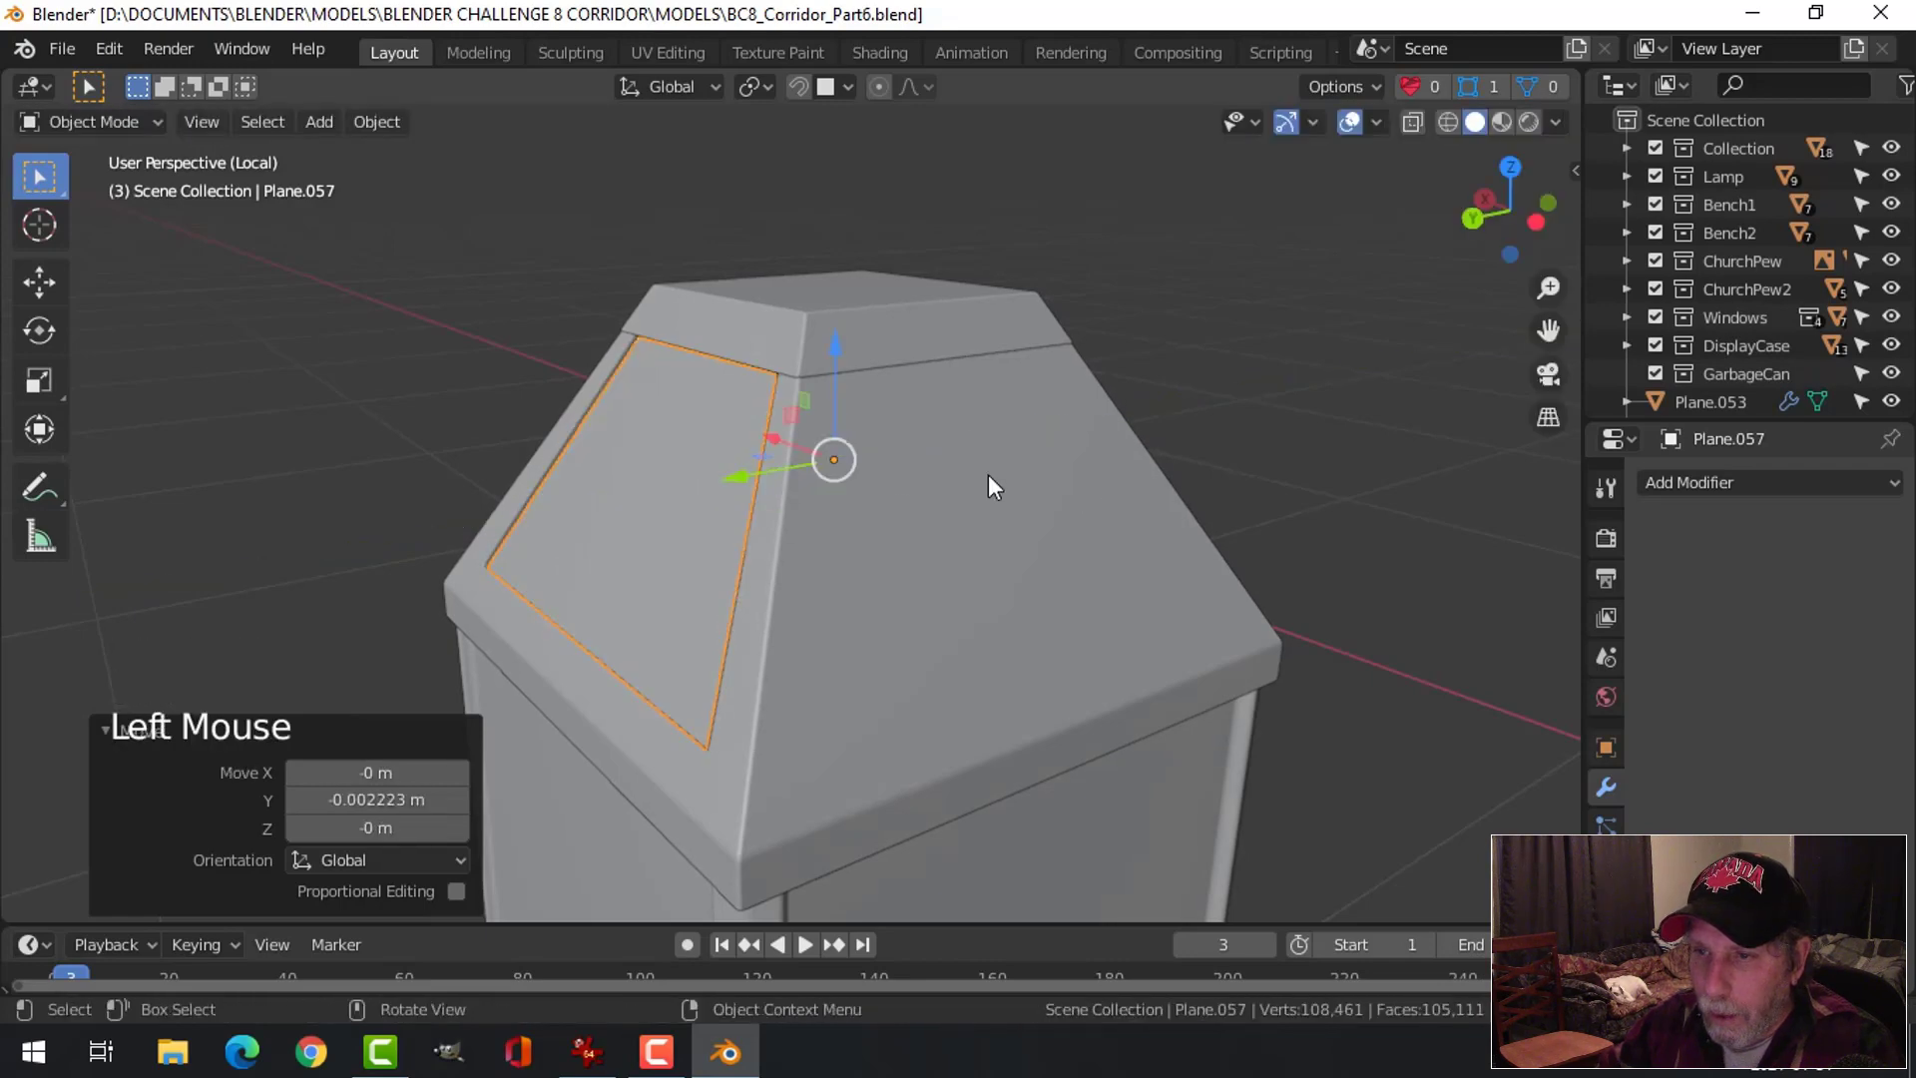
Add a Solidify modifier to the lid panel and hide all other objects
left_click(1680, 483)
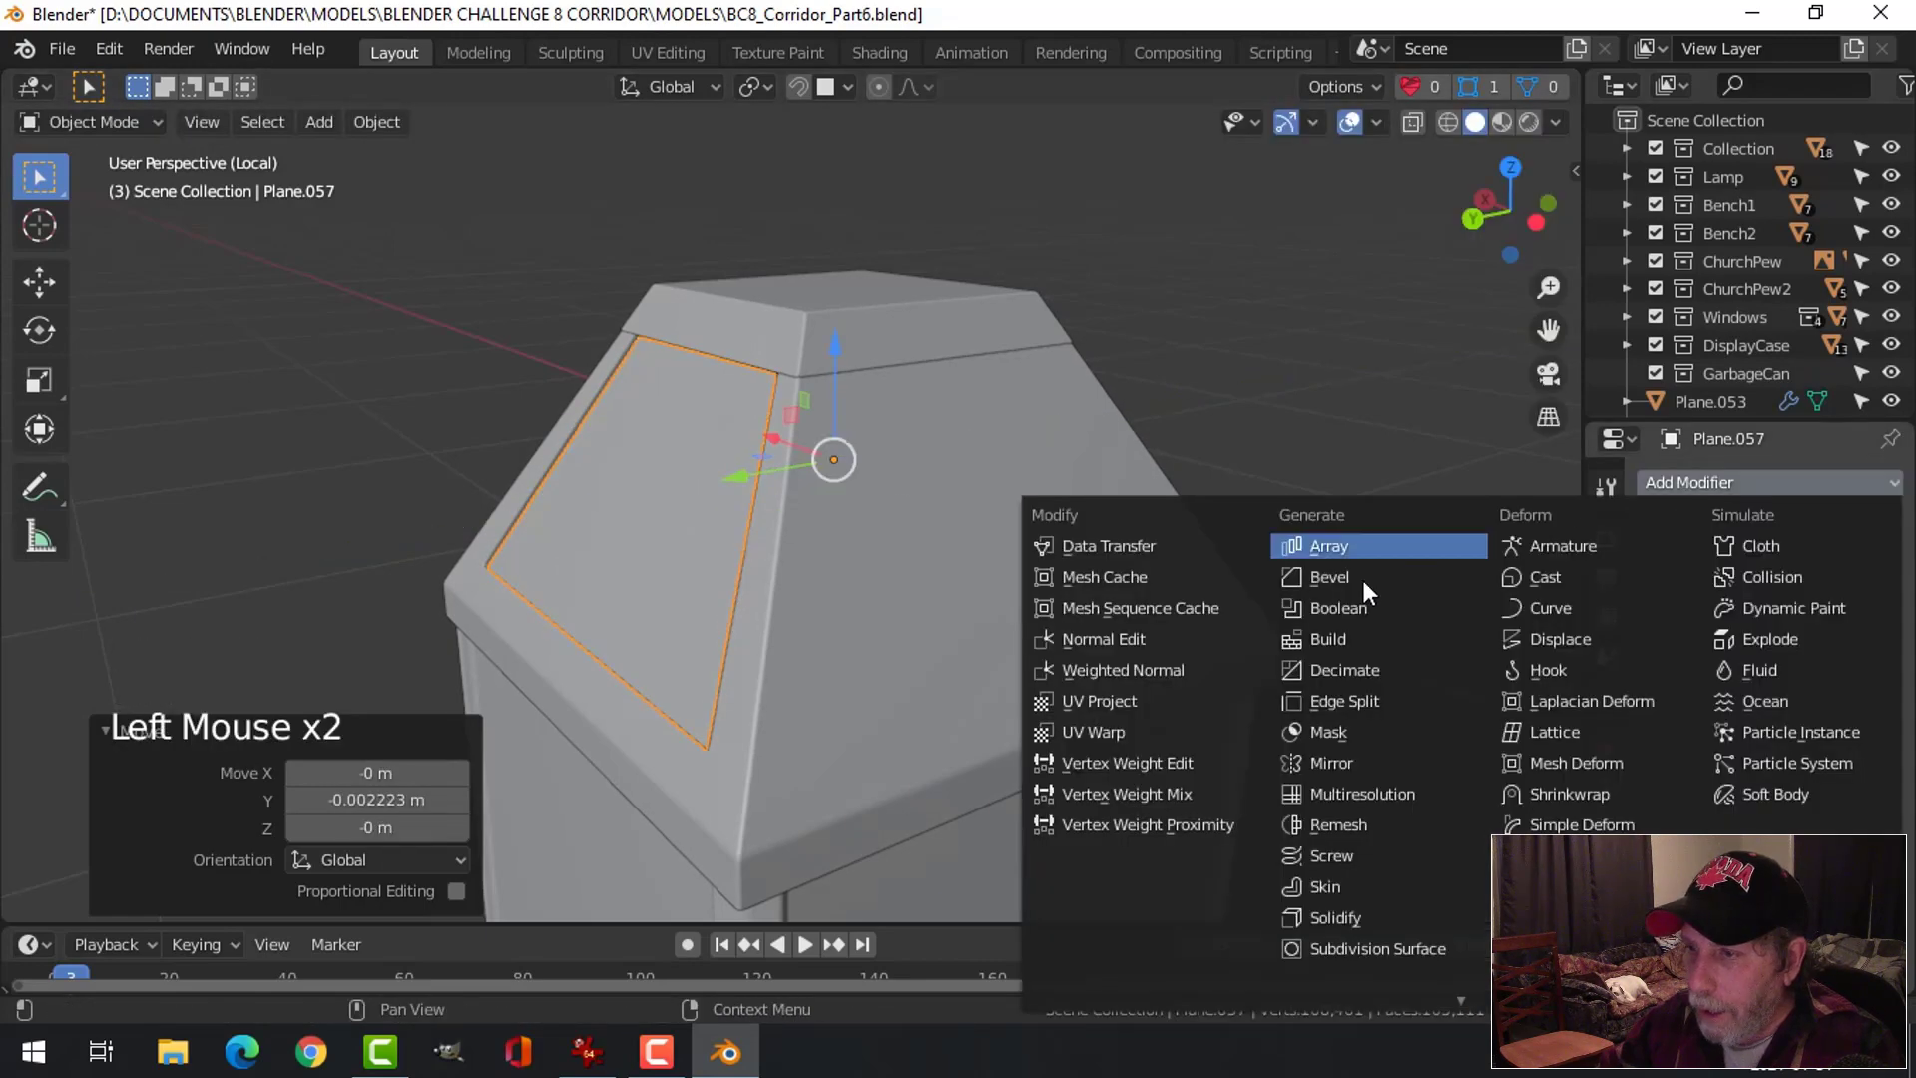
left_click(1349, 916)
scroll(1028, 679, "up", 2)
scroll(1022, 656, "down", 2)
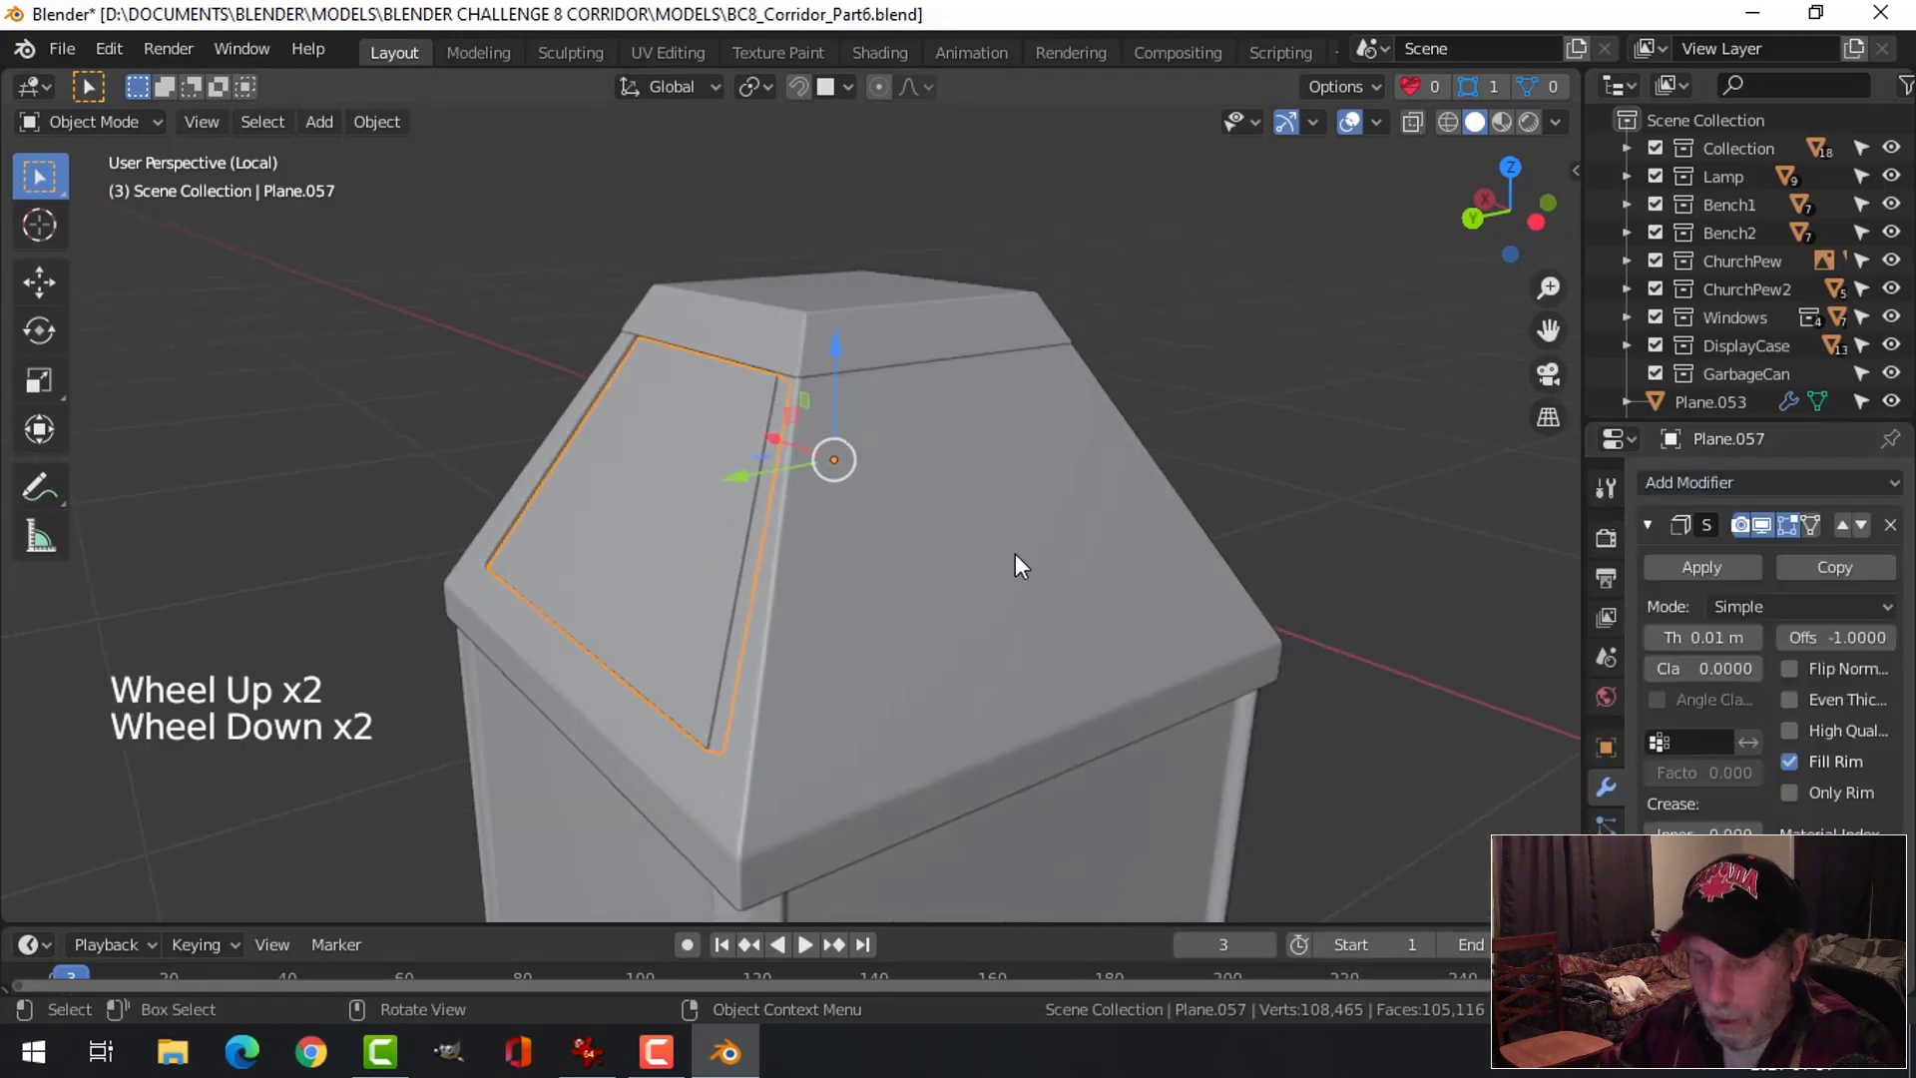
key("shift+h")
middle_click_drag(1014, 553, 937, 562)
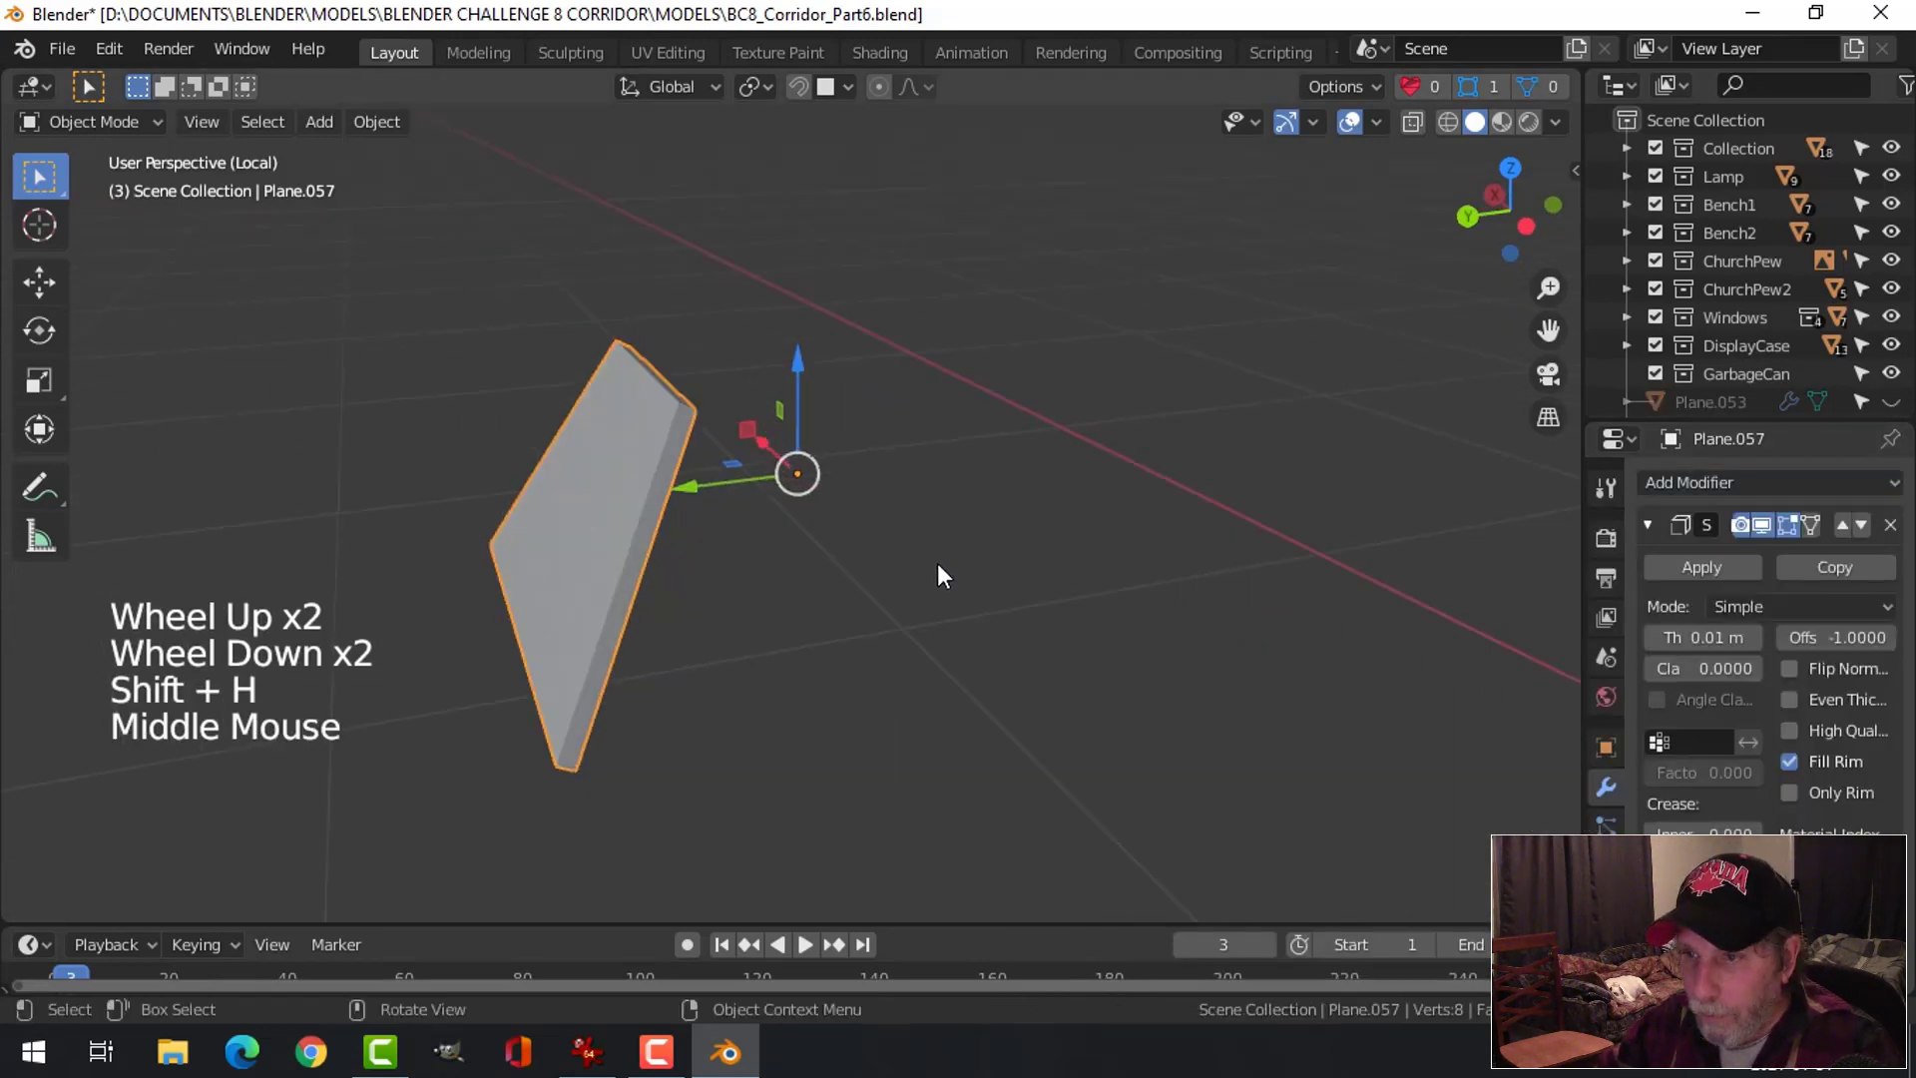
Set the panel's Solidify thickness to 0.003 m
left_click(1701, 637, "shift")
left_click_drag(1701, 637, 1687, 637, "shift")
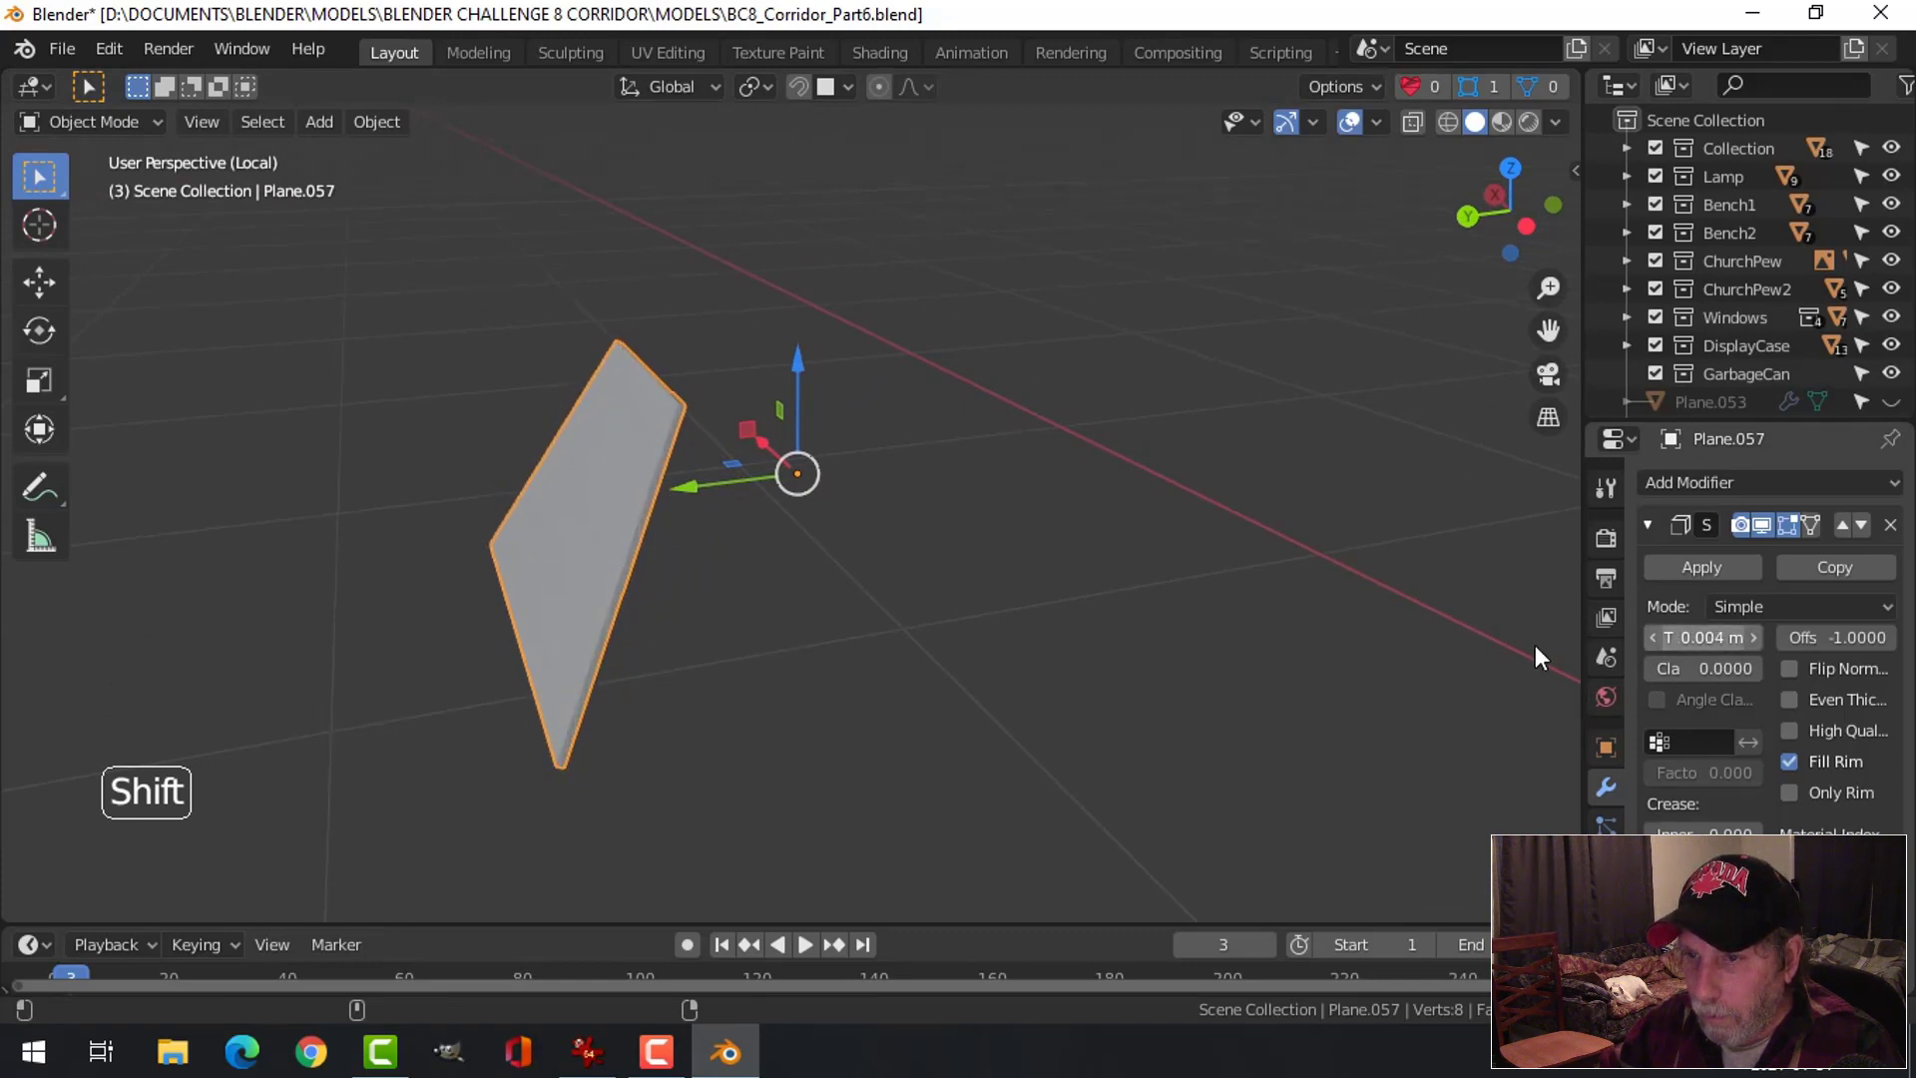
scroll(835, 579, "up", 3)
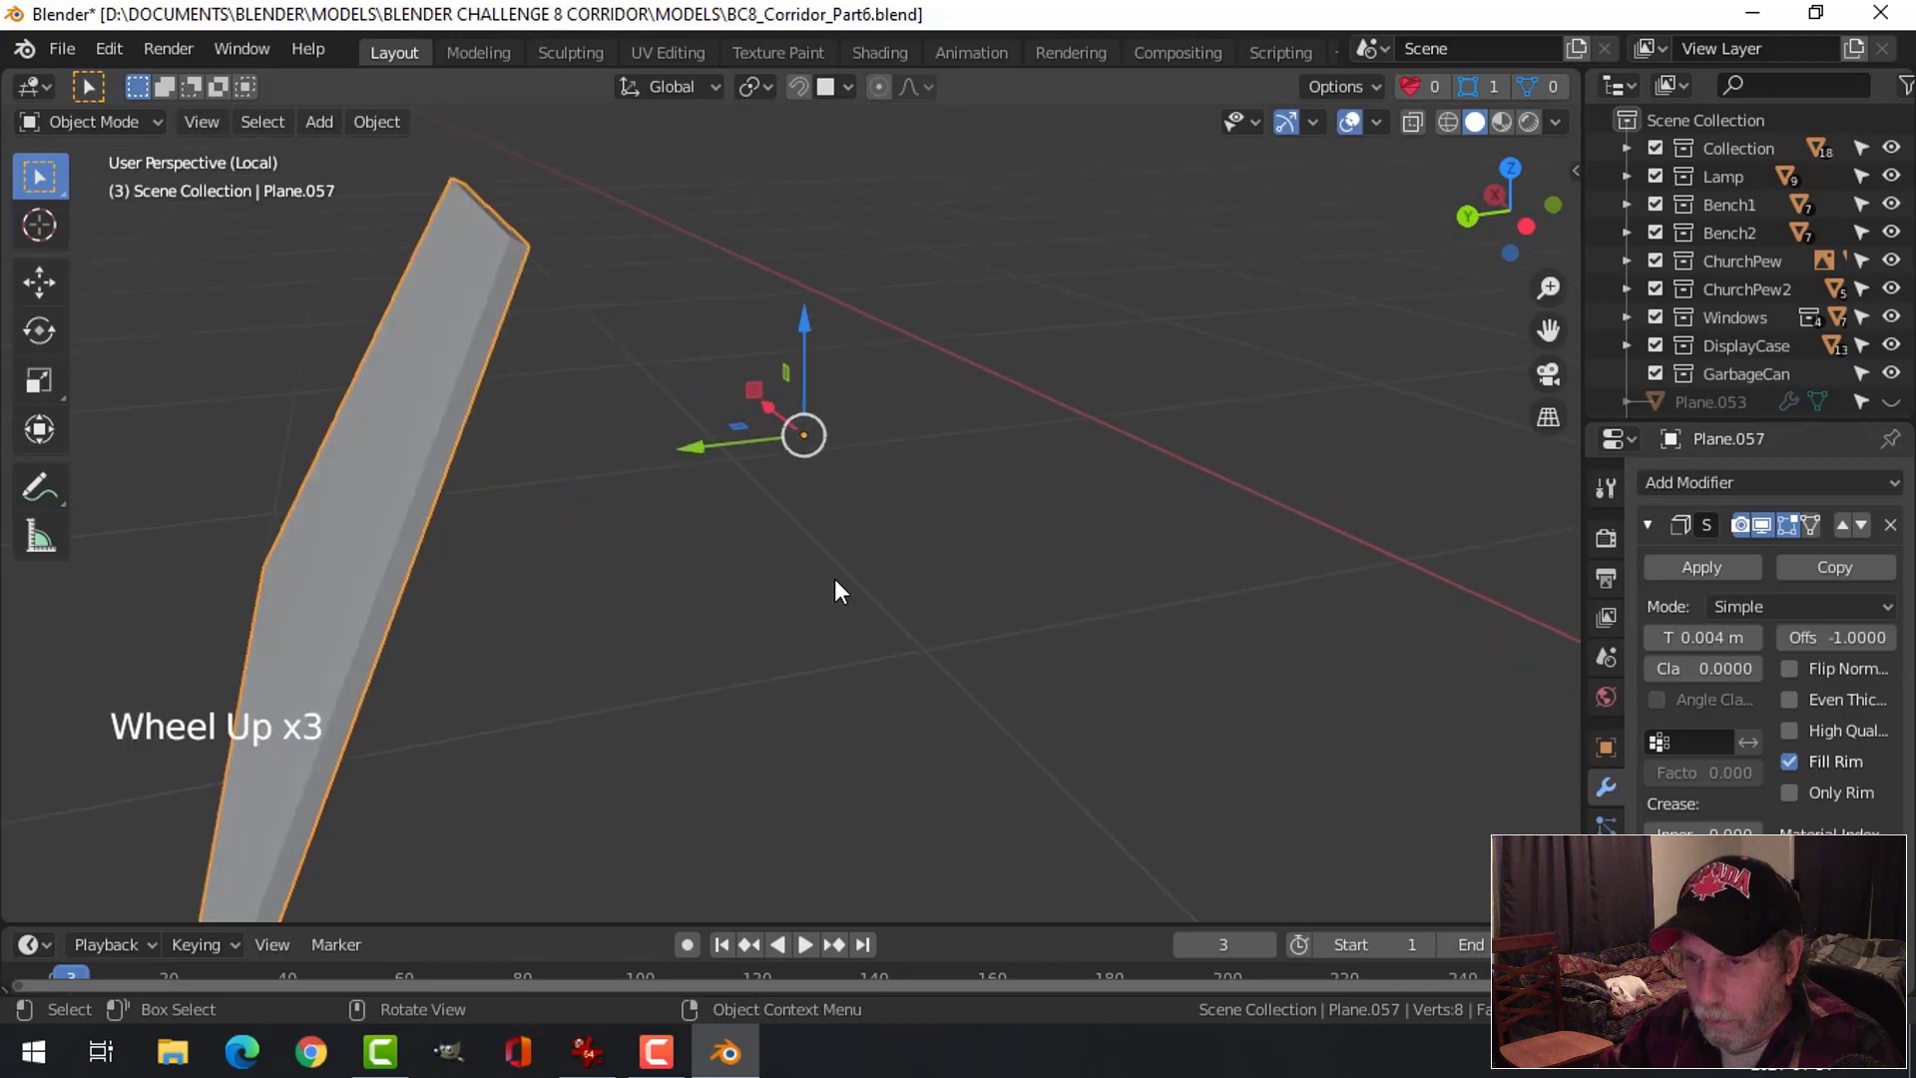
left_click(1713, 639)
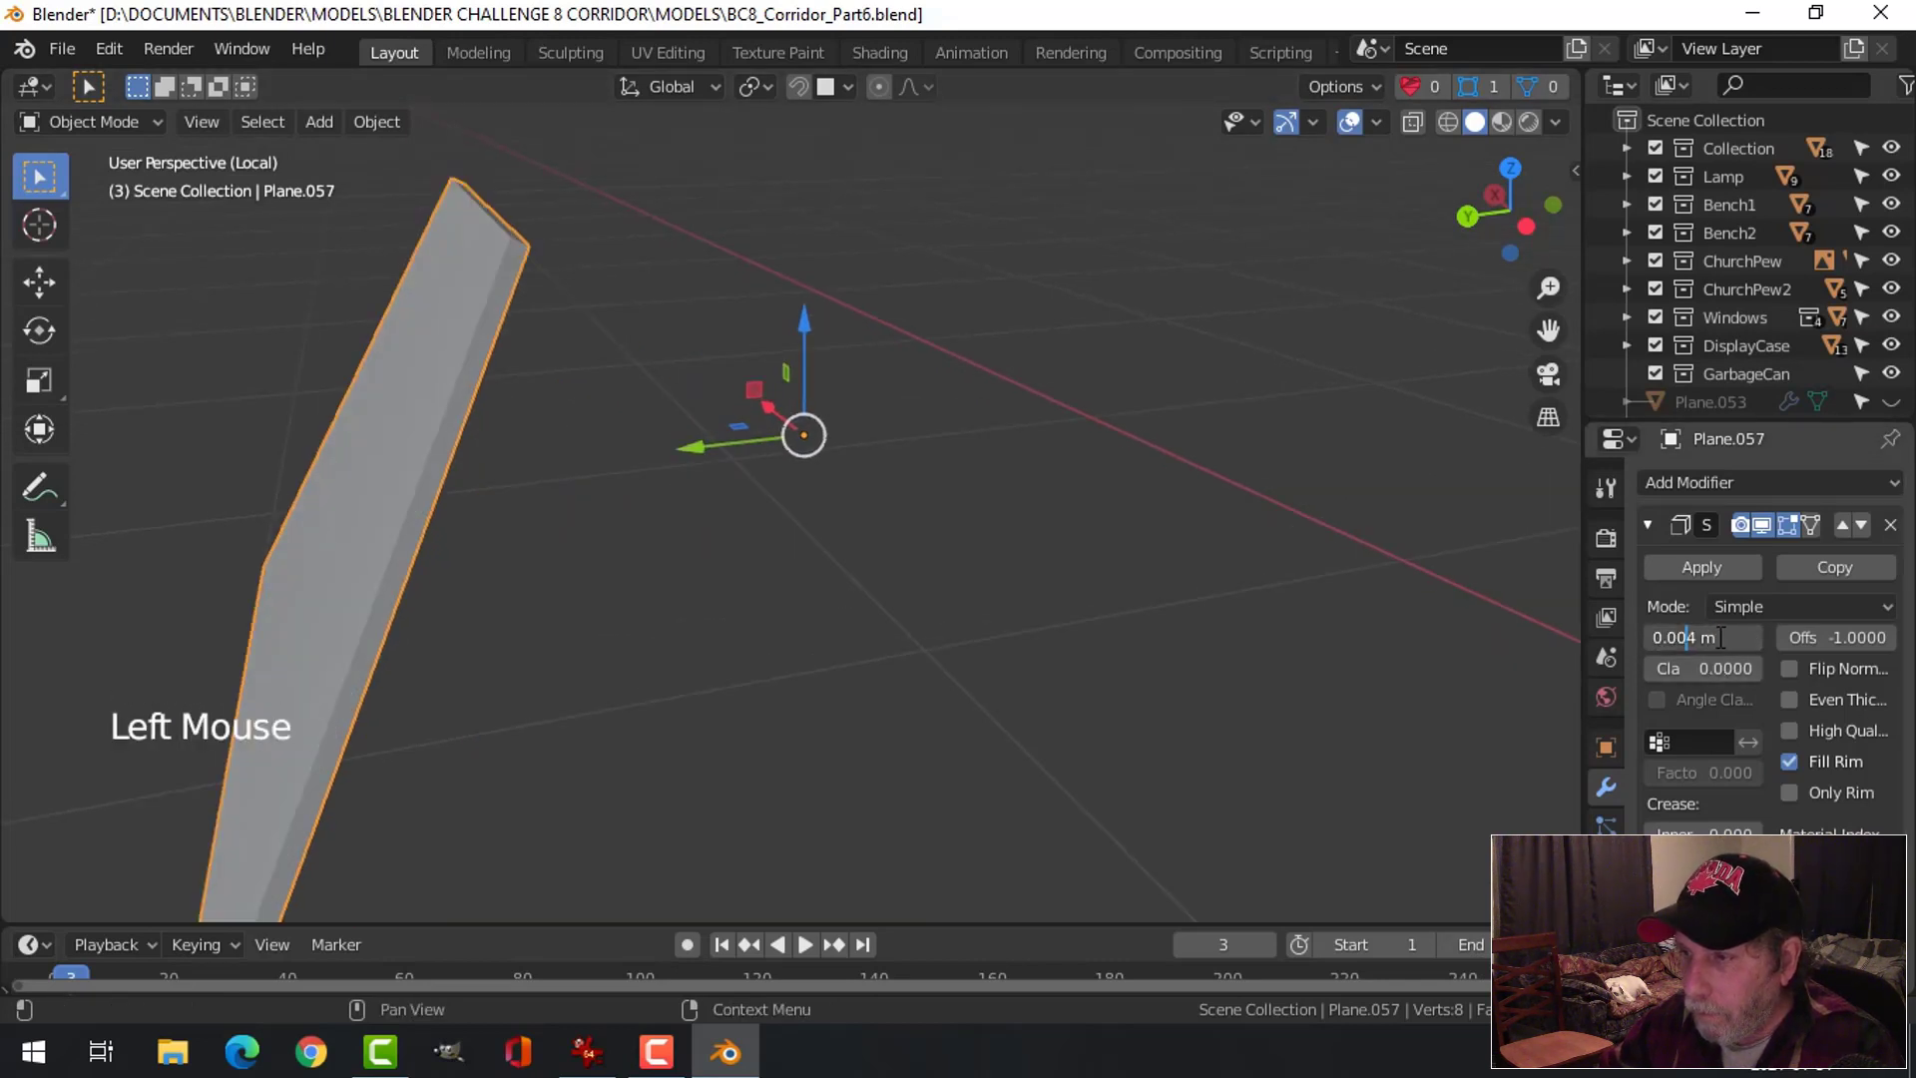
type("3")
key("Return")
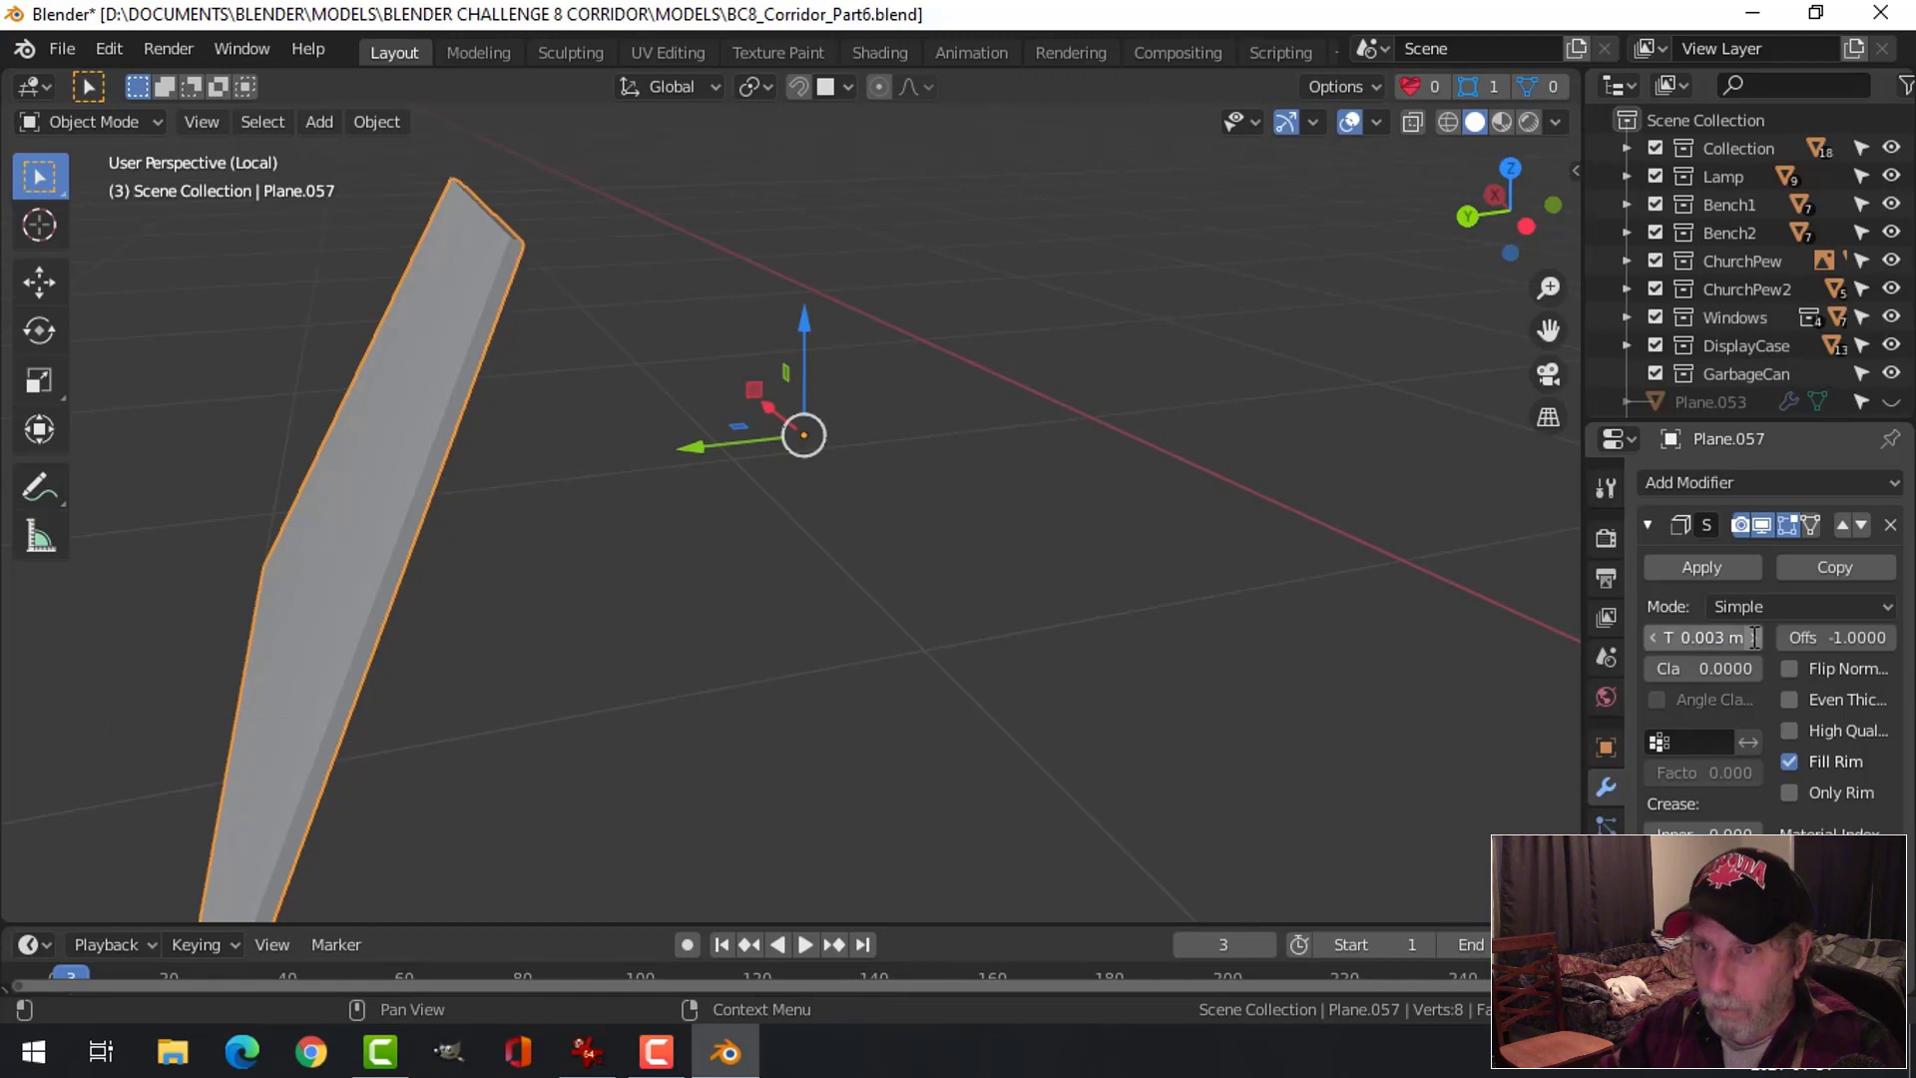
Bevel the lid panel's four corner vertices about 0.0034 m wide with 2 segments
scroll(561, 631, "down", 2)
middle_click_drag(562, 630, 761, 596)
key("Tab")
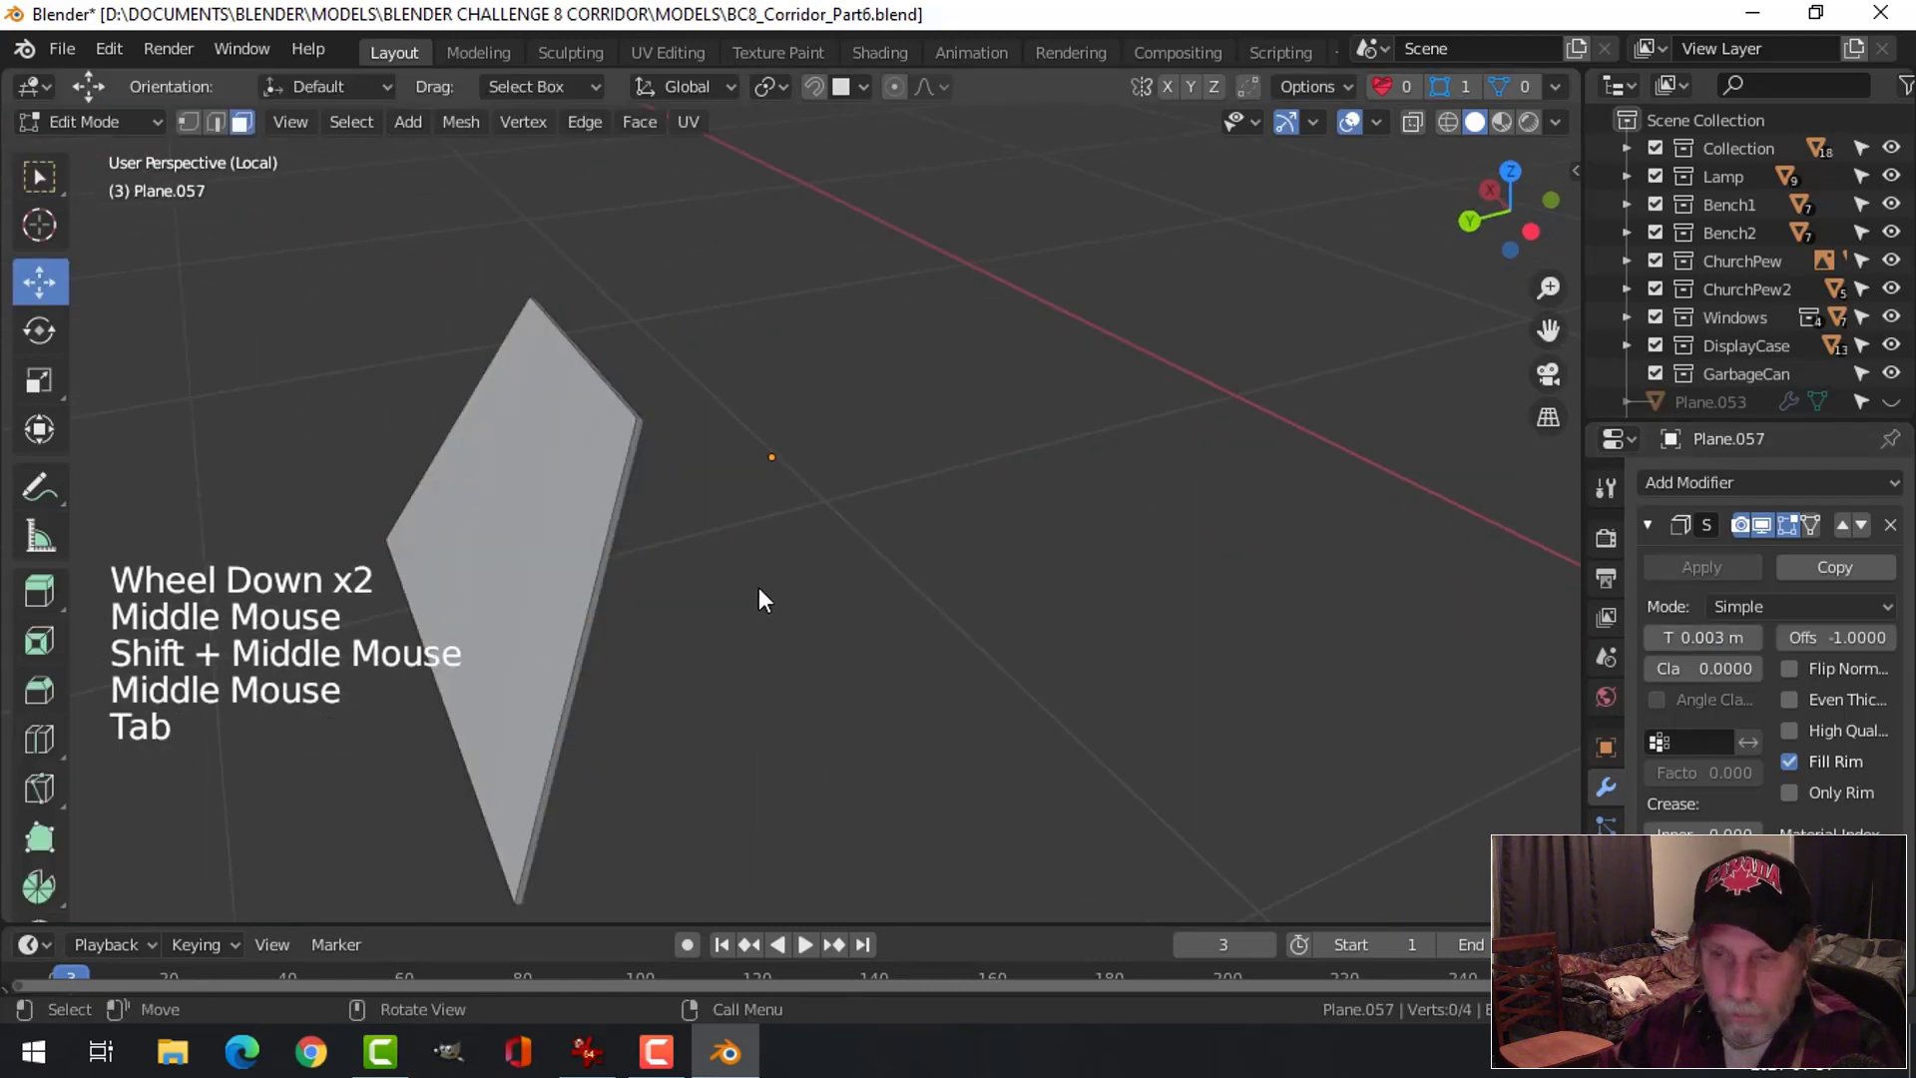
key("1")
left_click(635, 417)
left_click(534, 281, "shift")
left_click(415, 568, "shift")
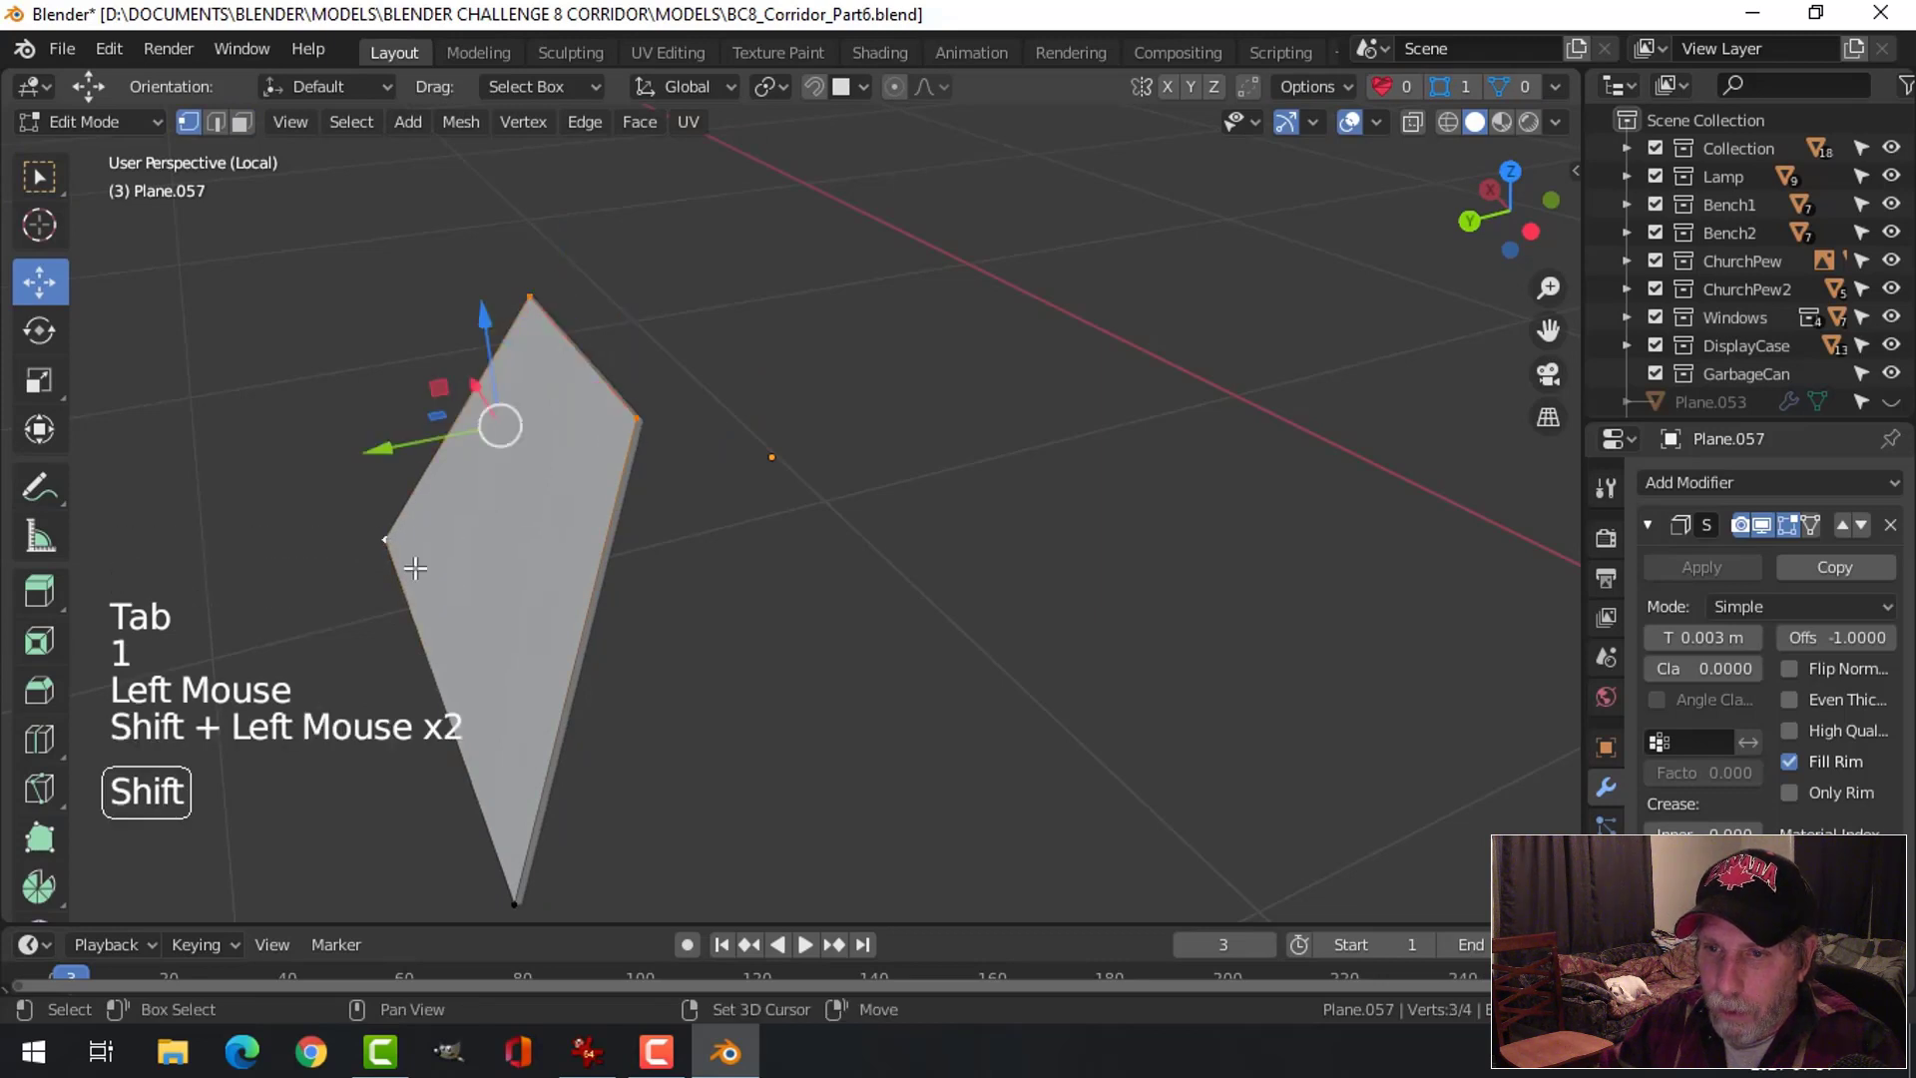
left_click(514, 893, "shift")
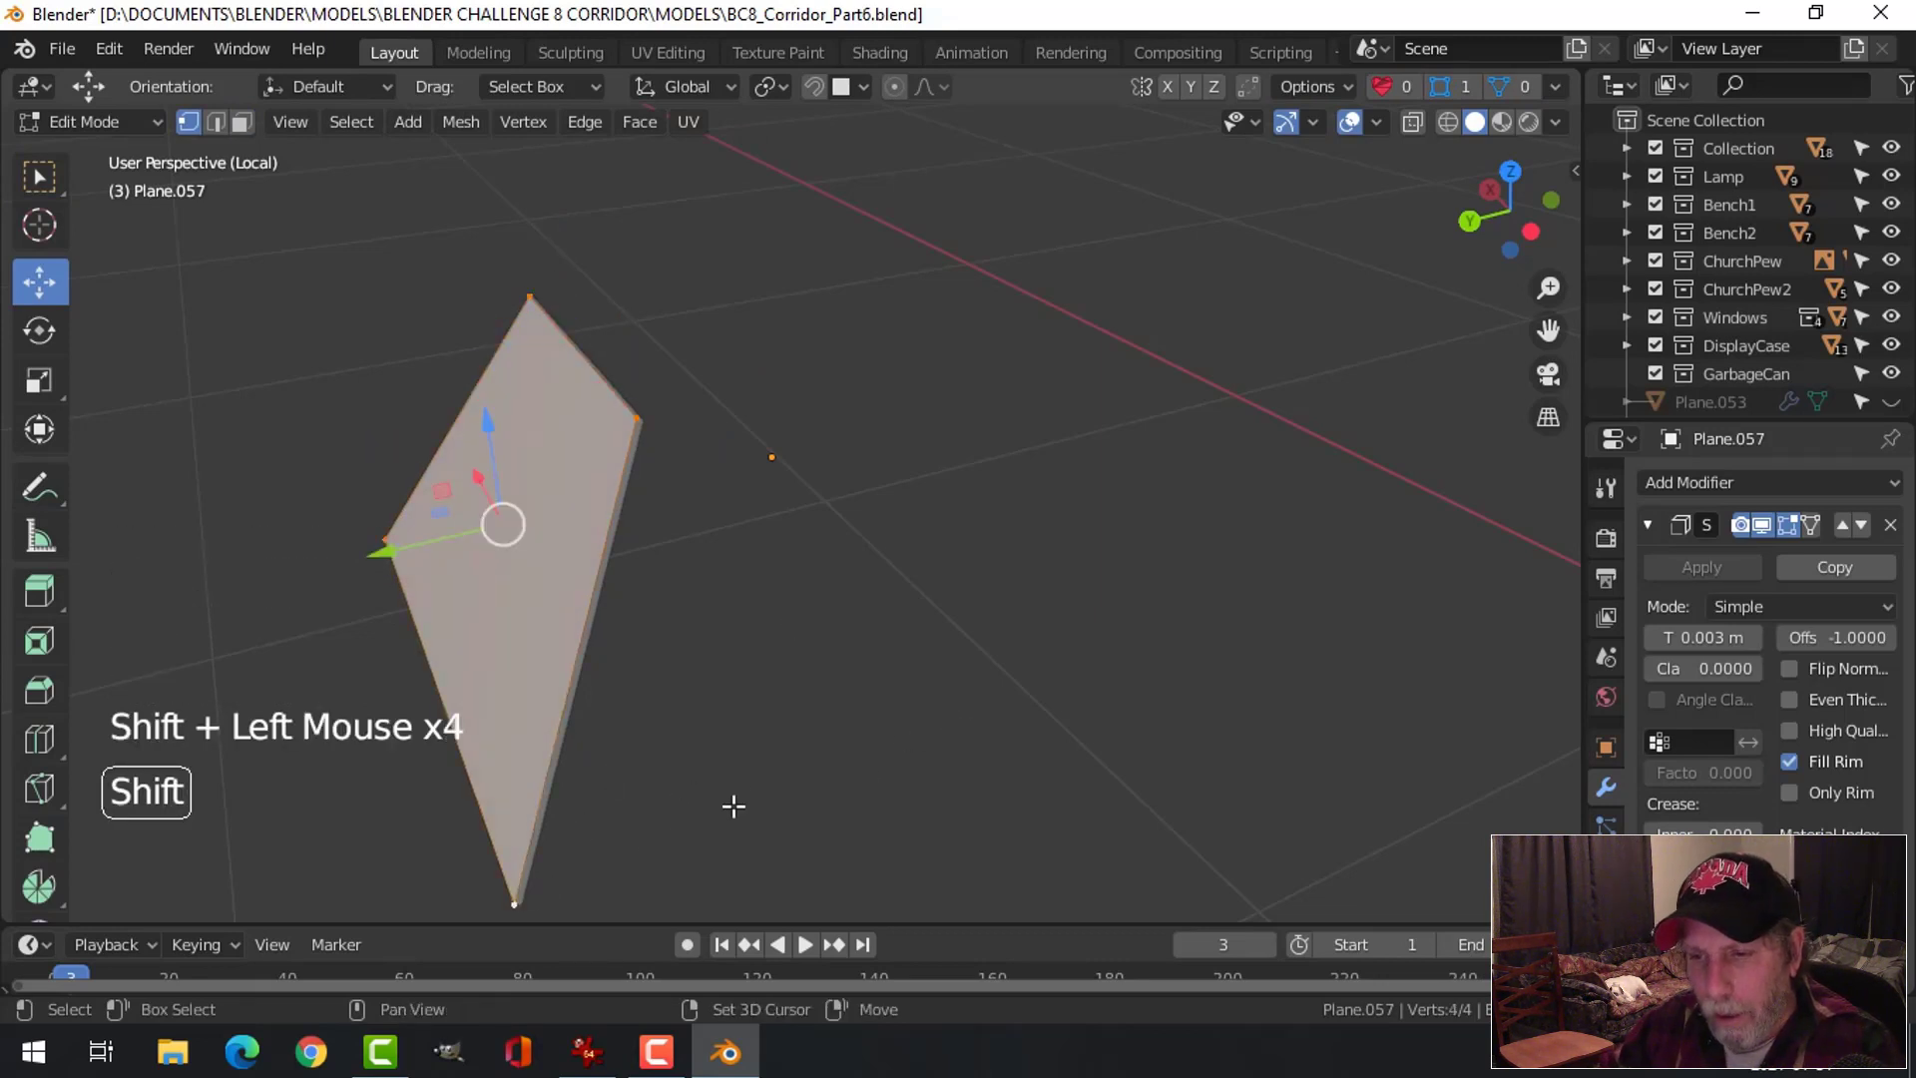
key("shift+ctrl+b")
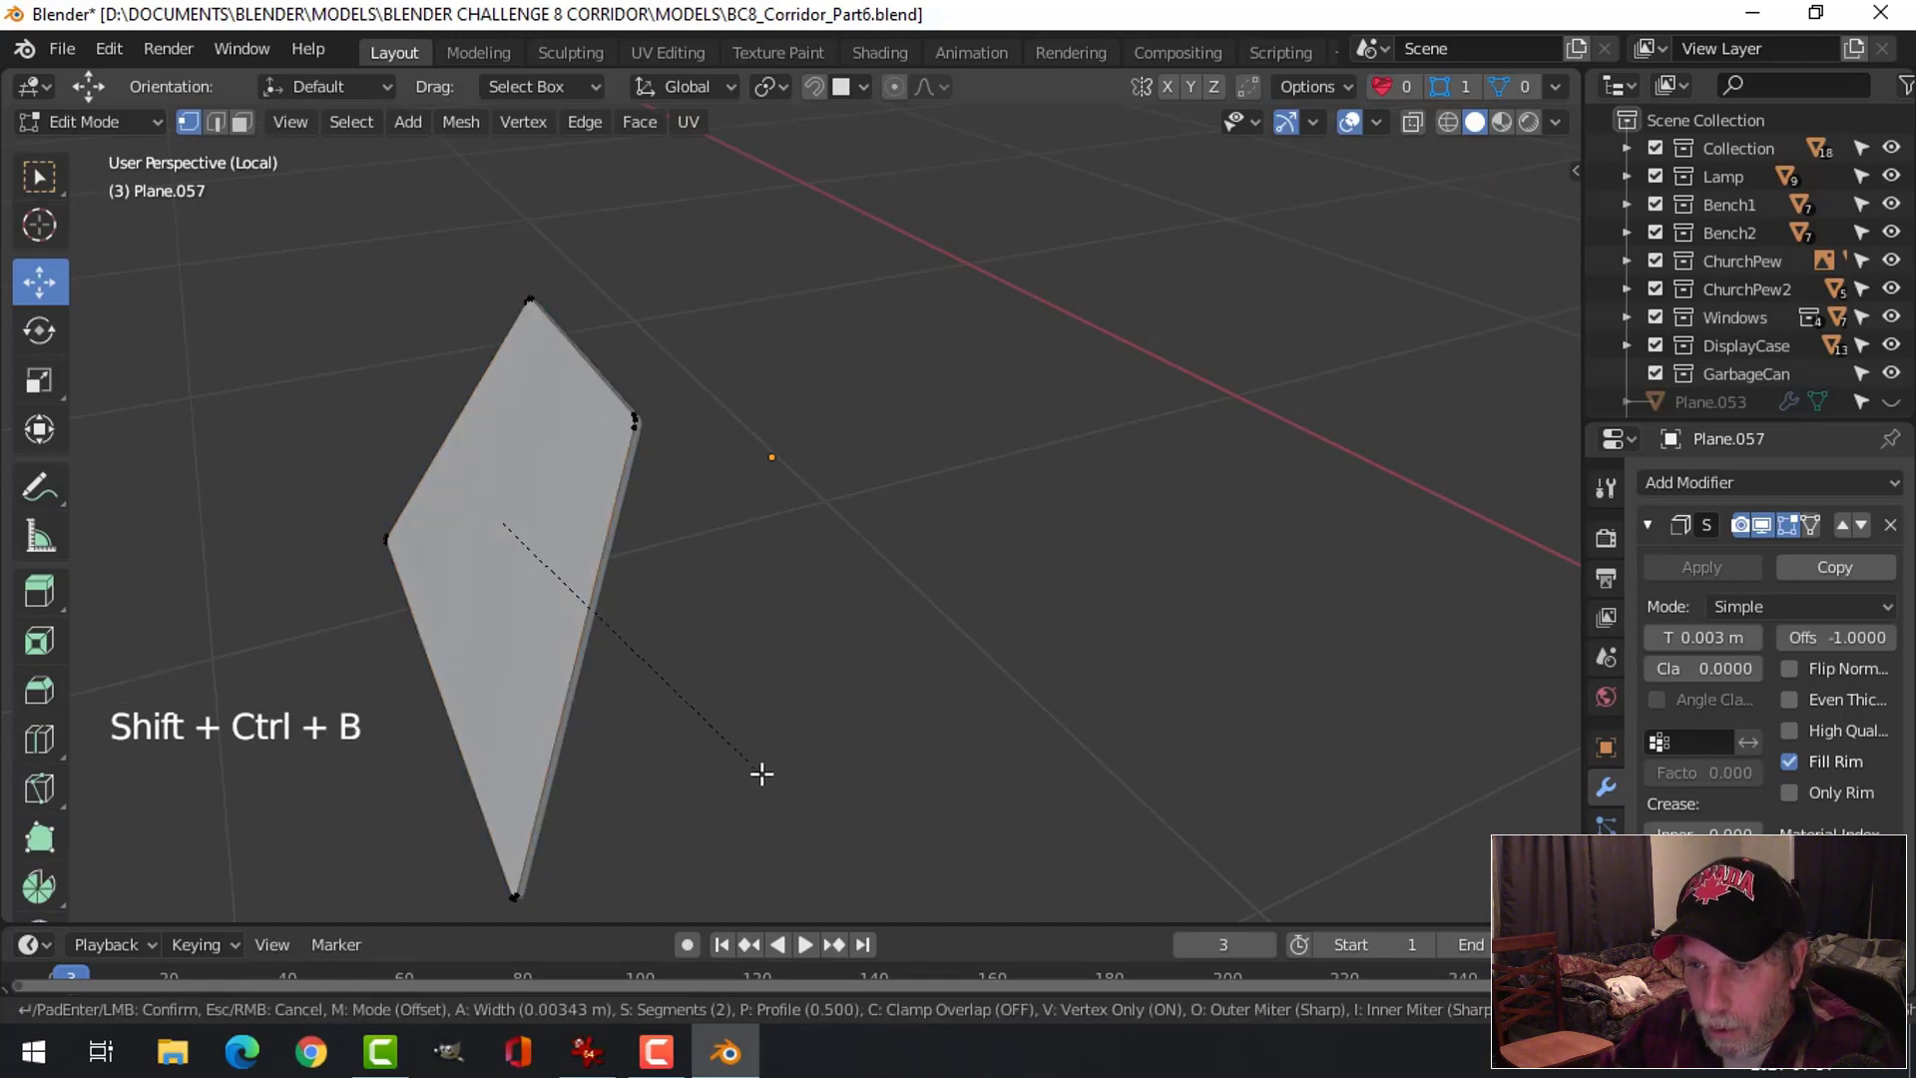
left_click(761, 773)
key("Tab")
scroll(765, 691, "down", 1)
key("alt+a")
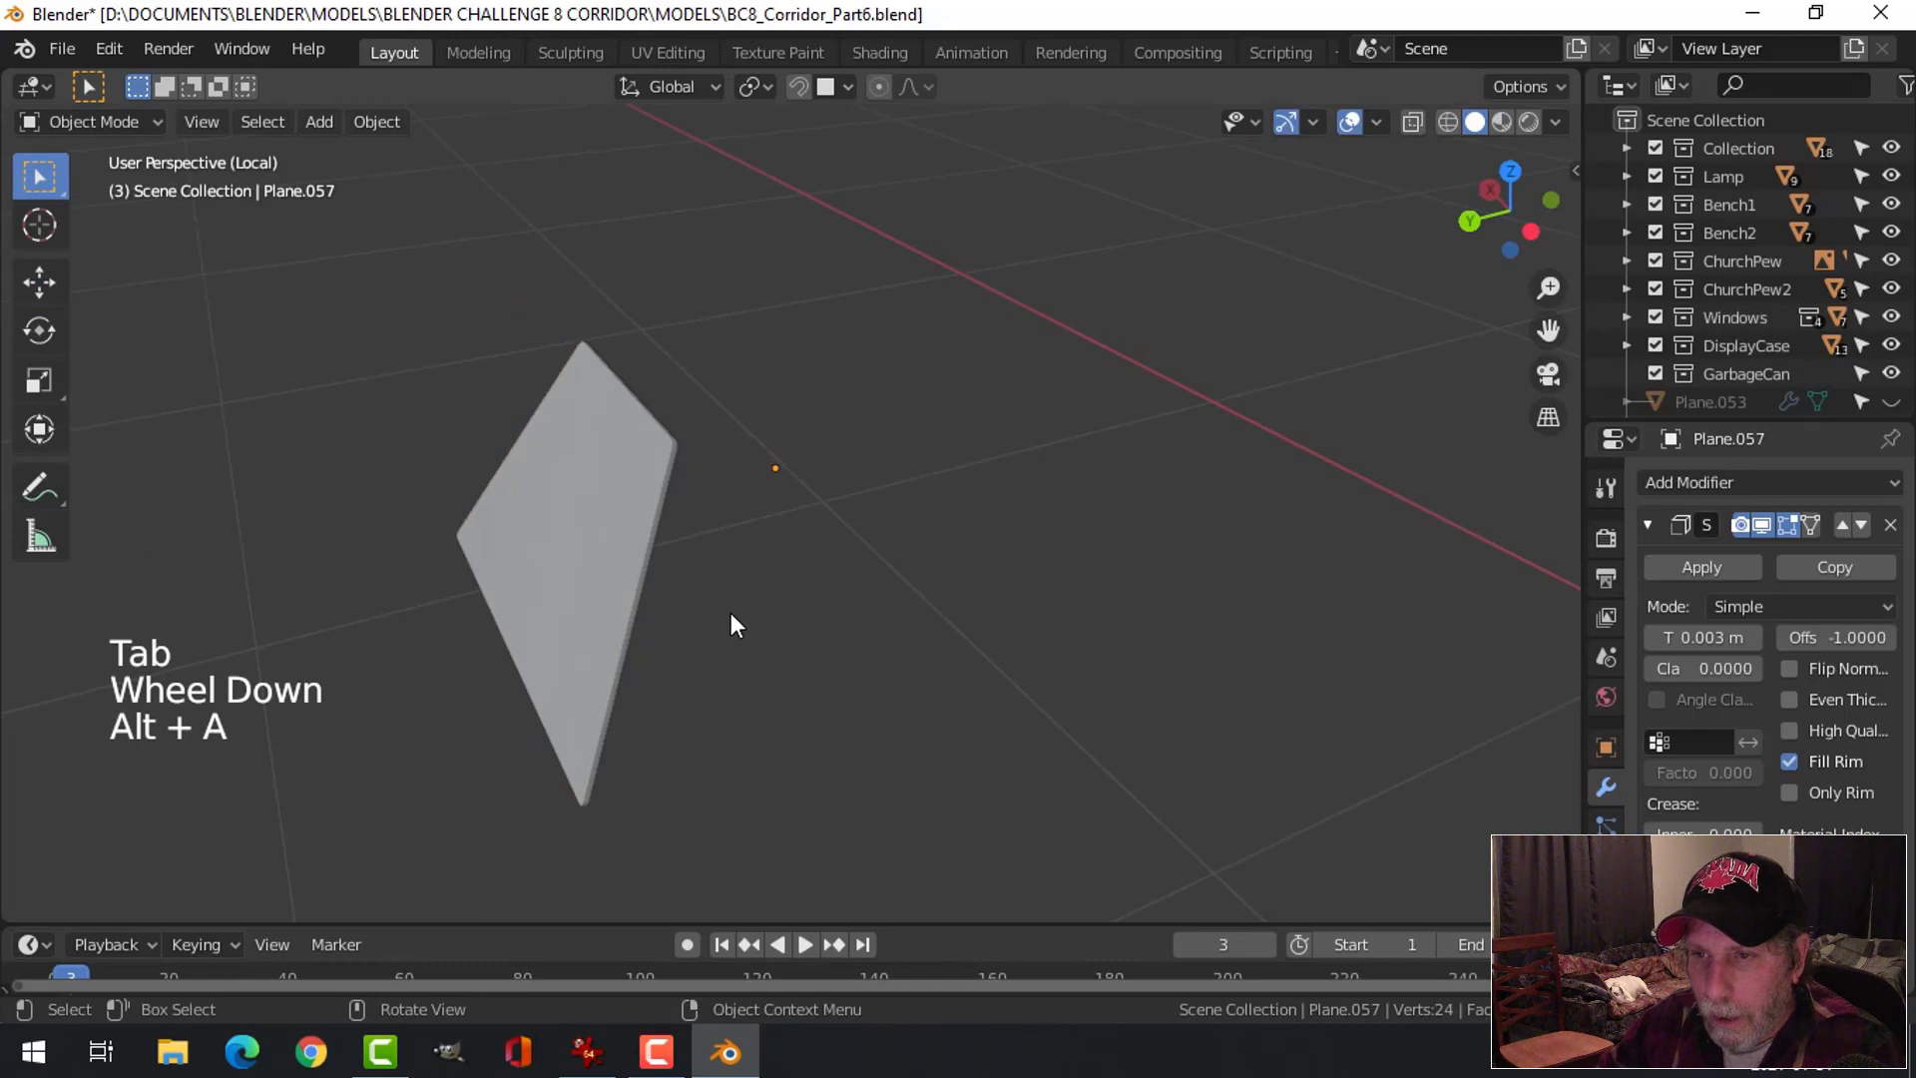
Unhide the other garbage can objects around the lid panel
middle_click_drag(734, 625, 654, 505)
left_click(655, 505)
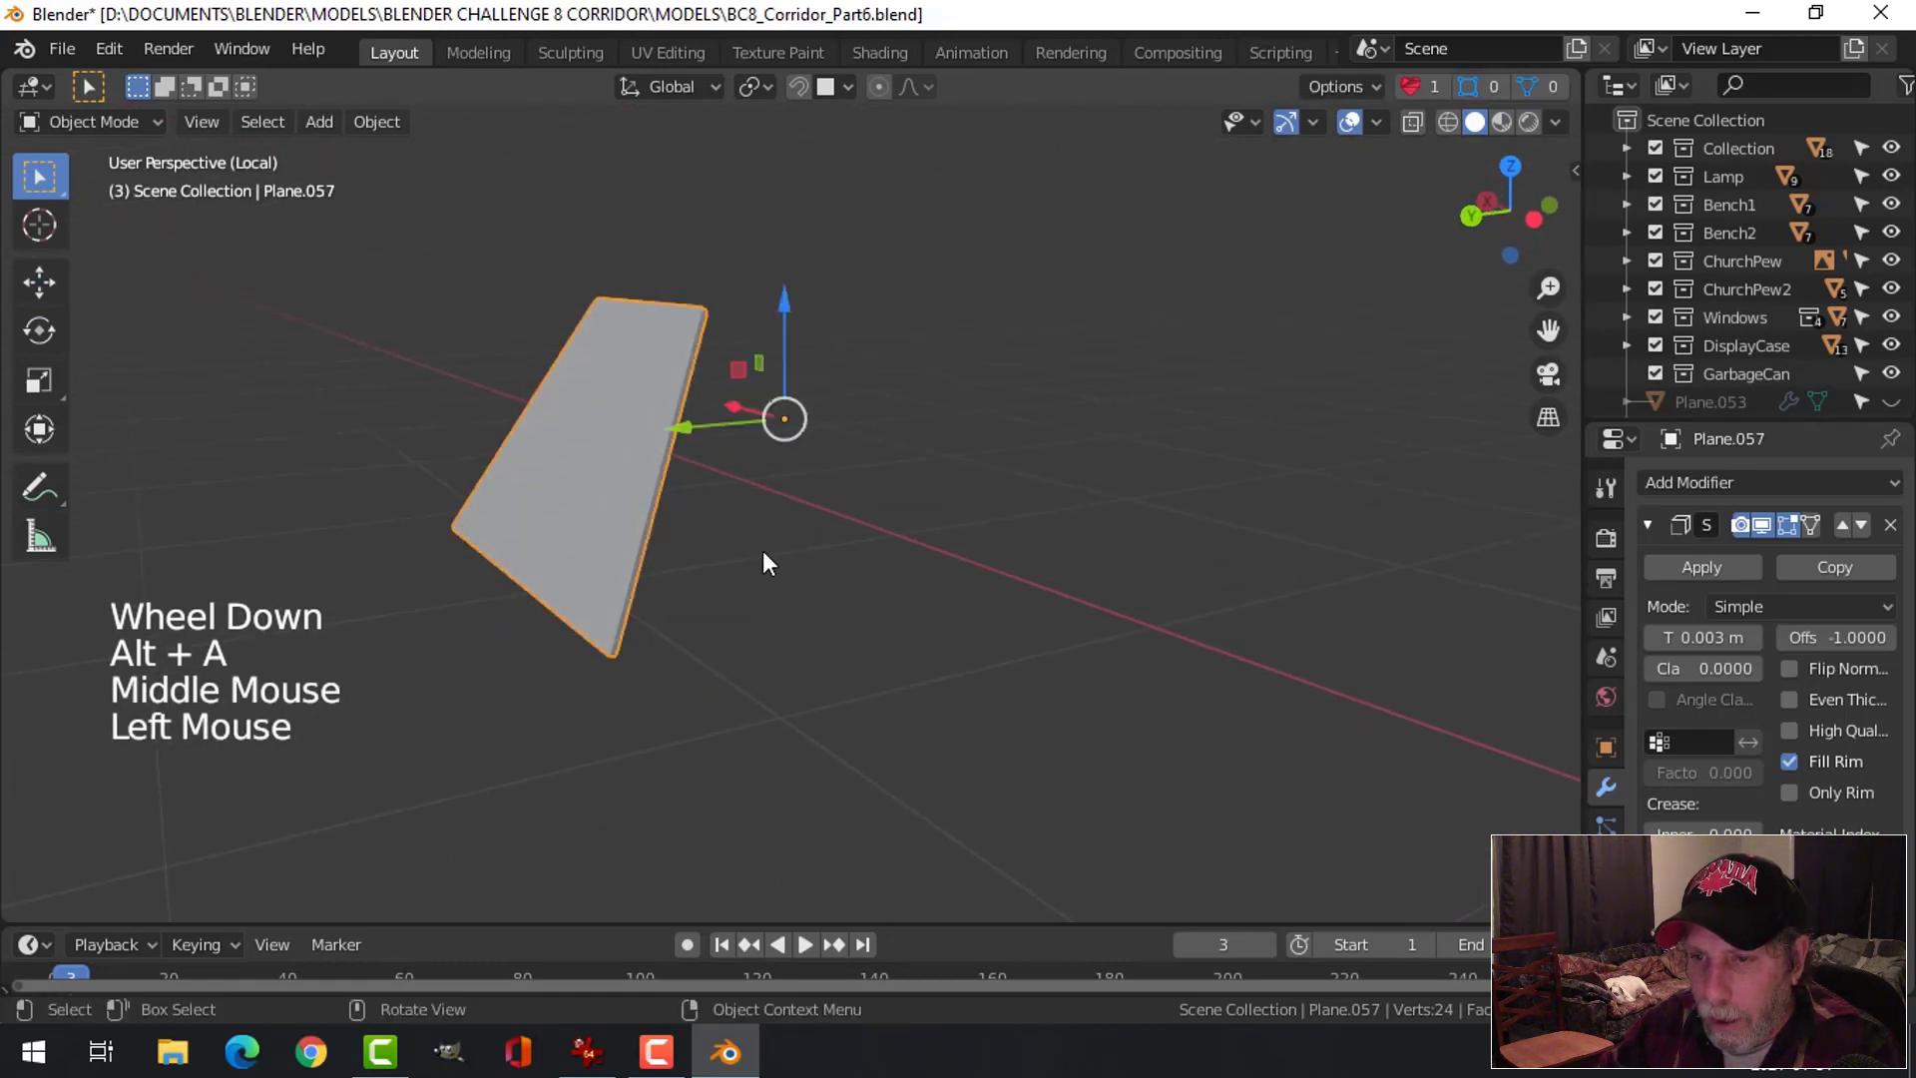
scroll(783, 587, "up", 1)
scroll(798, 584, "down", 1)
key("alt+a")
middle_click_drag(817, 581, 763, 586)
key("alt+h")
key("alt+a")
left_click(805, 591)
scroll(852, 626, "down", 3)
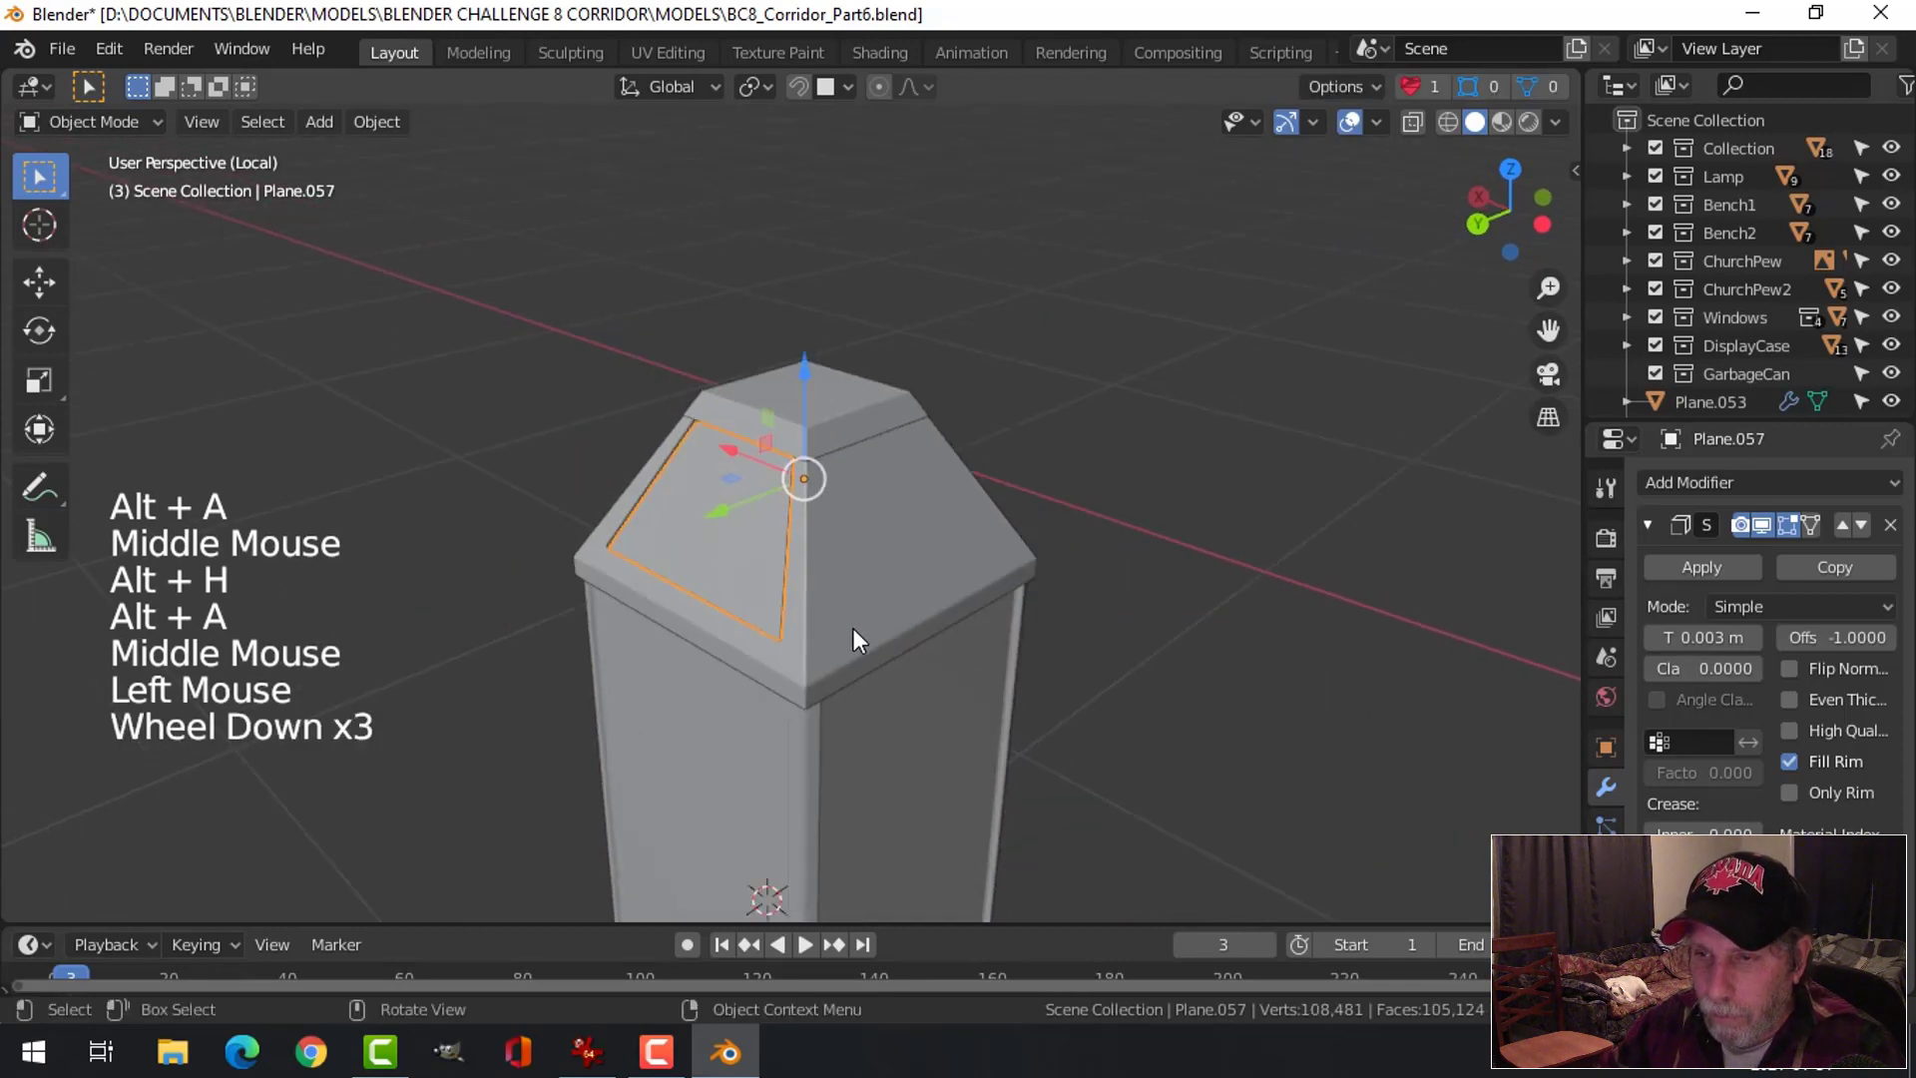
Examine from several angles how the rounded panel fits in the lid frame's opening
key("alt+a")
middle_click_drag(852, 630, 950, 588)
scroll(926, 554, "down", 3)
middle_click_drag(902, 519, 886, 559, "shift")
middle_click_drag(886, 559, 848, 609)
scroll(827, 548, "up", 2)
middle_click_drag(848, 609, 686, 493)
scroll(838, 685, "down", 2)
scroll(942, 636, "up", 2)
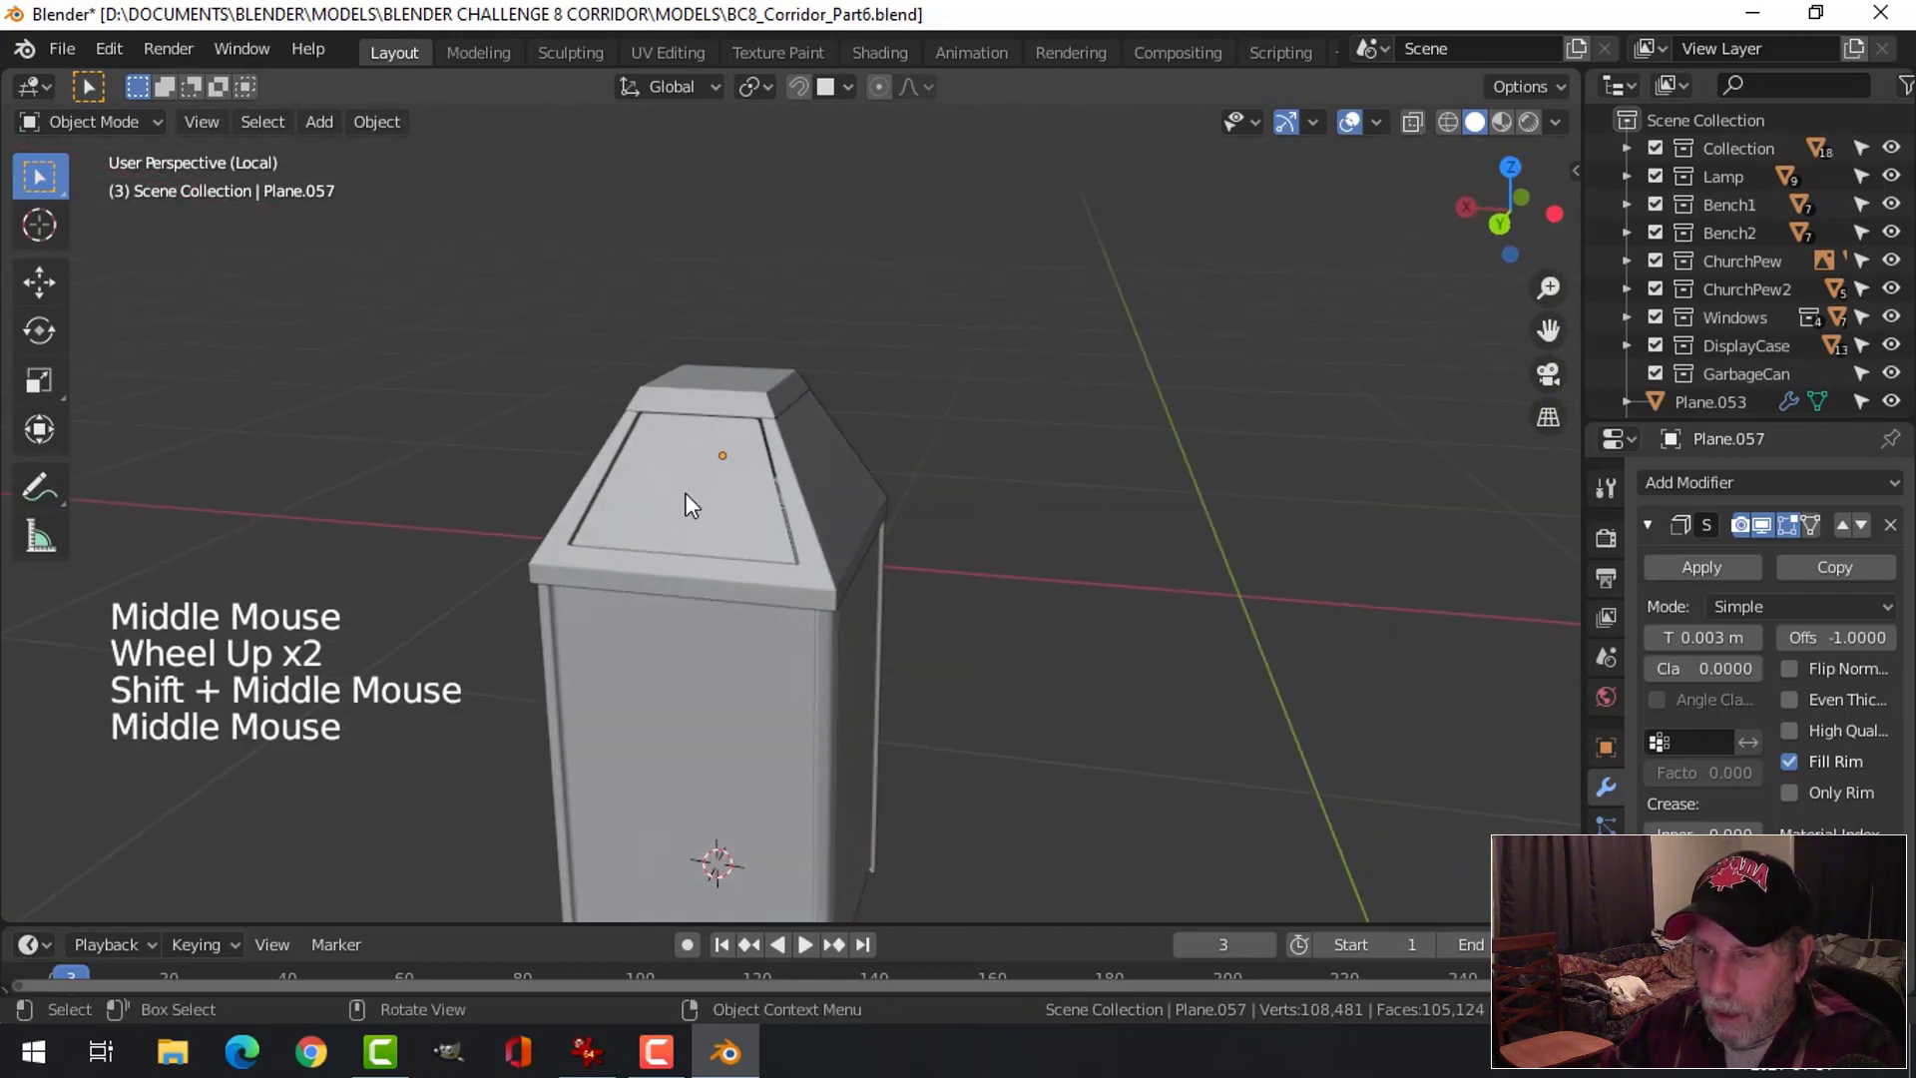
Set the lid panel's origin to its geometry and snap the 3D cursor to the panel
left_click(687, 504)
middle_click_drag(950, 638, 868, 639)
left_click(360, 115)
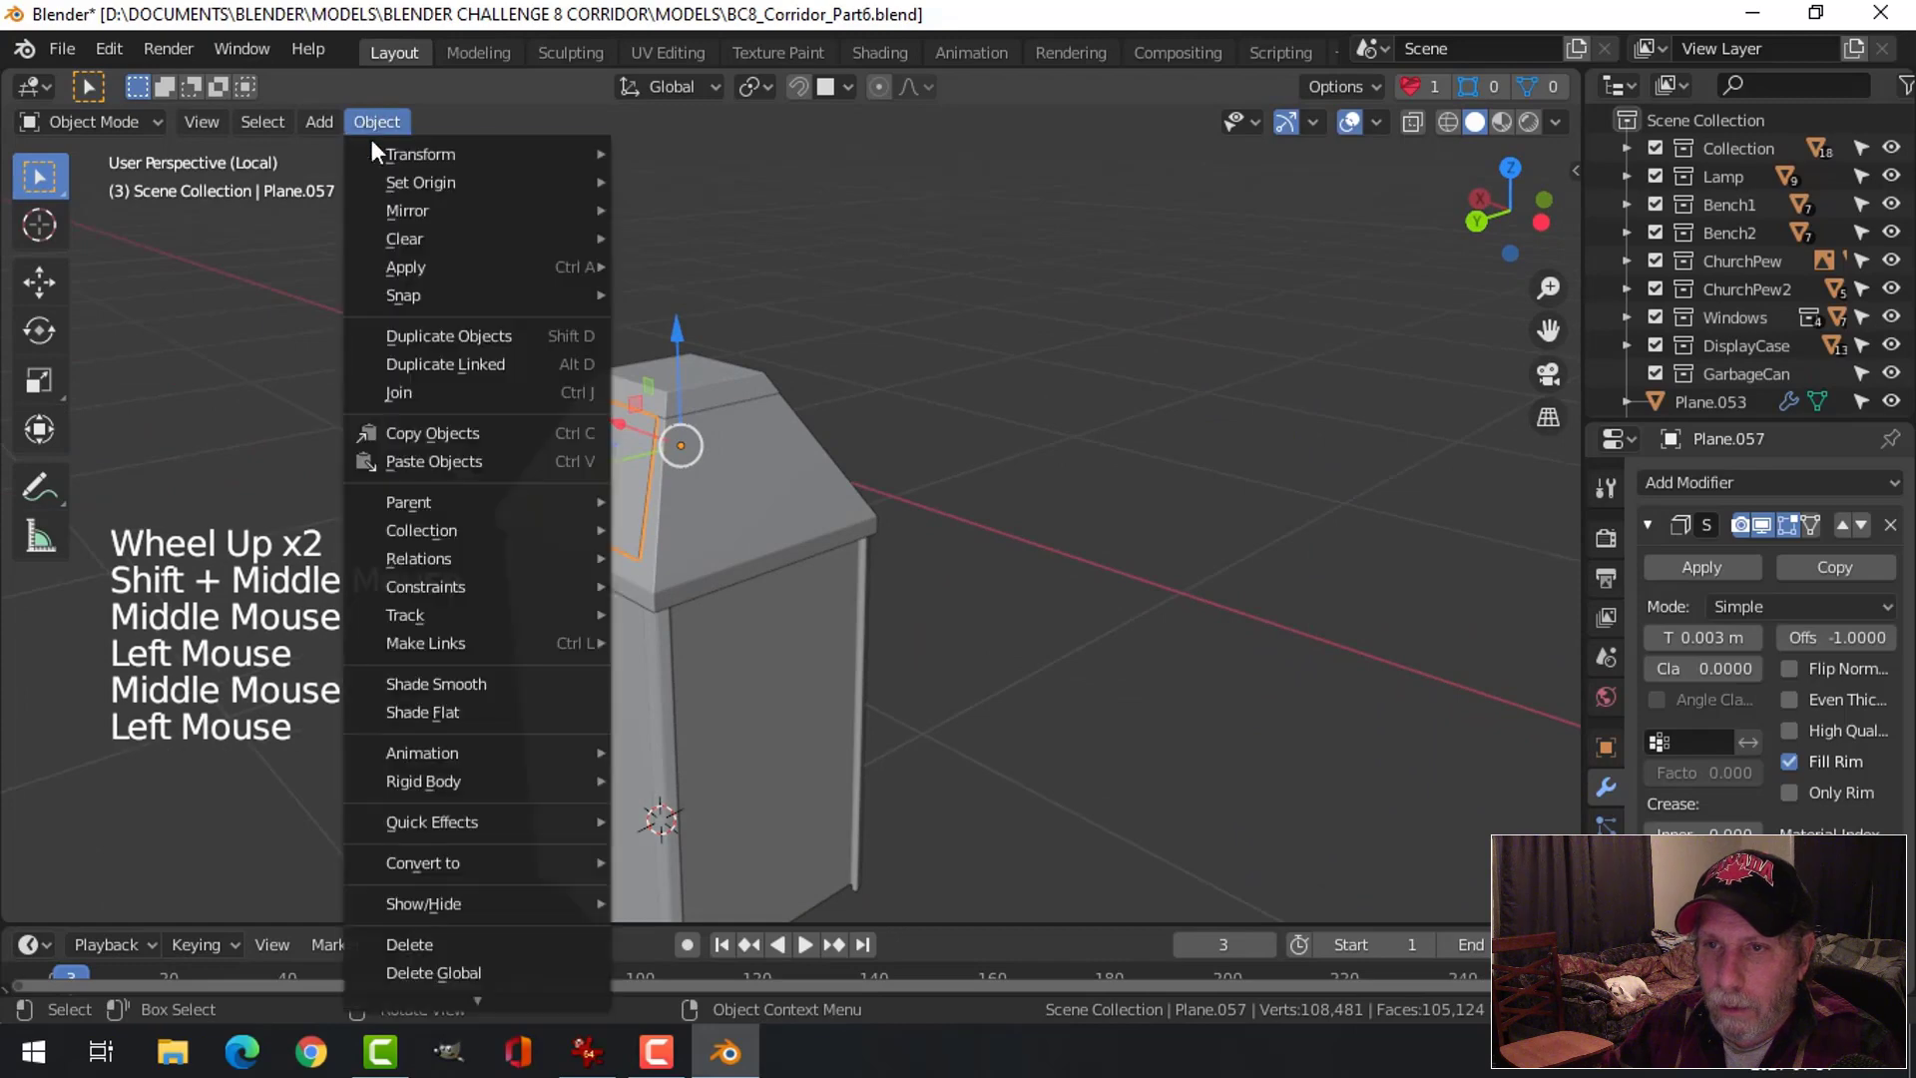
mouse_move(407, 180)
left_click(735, 204)
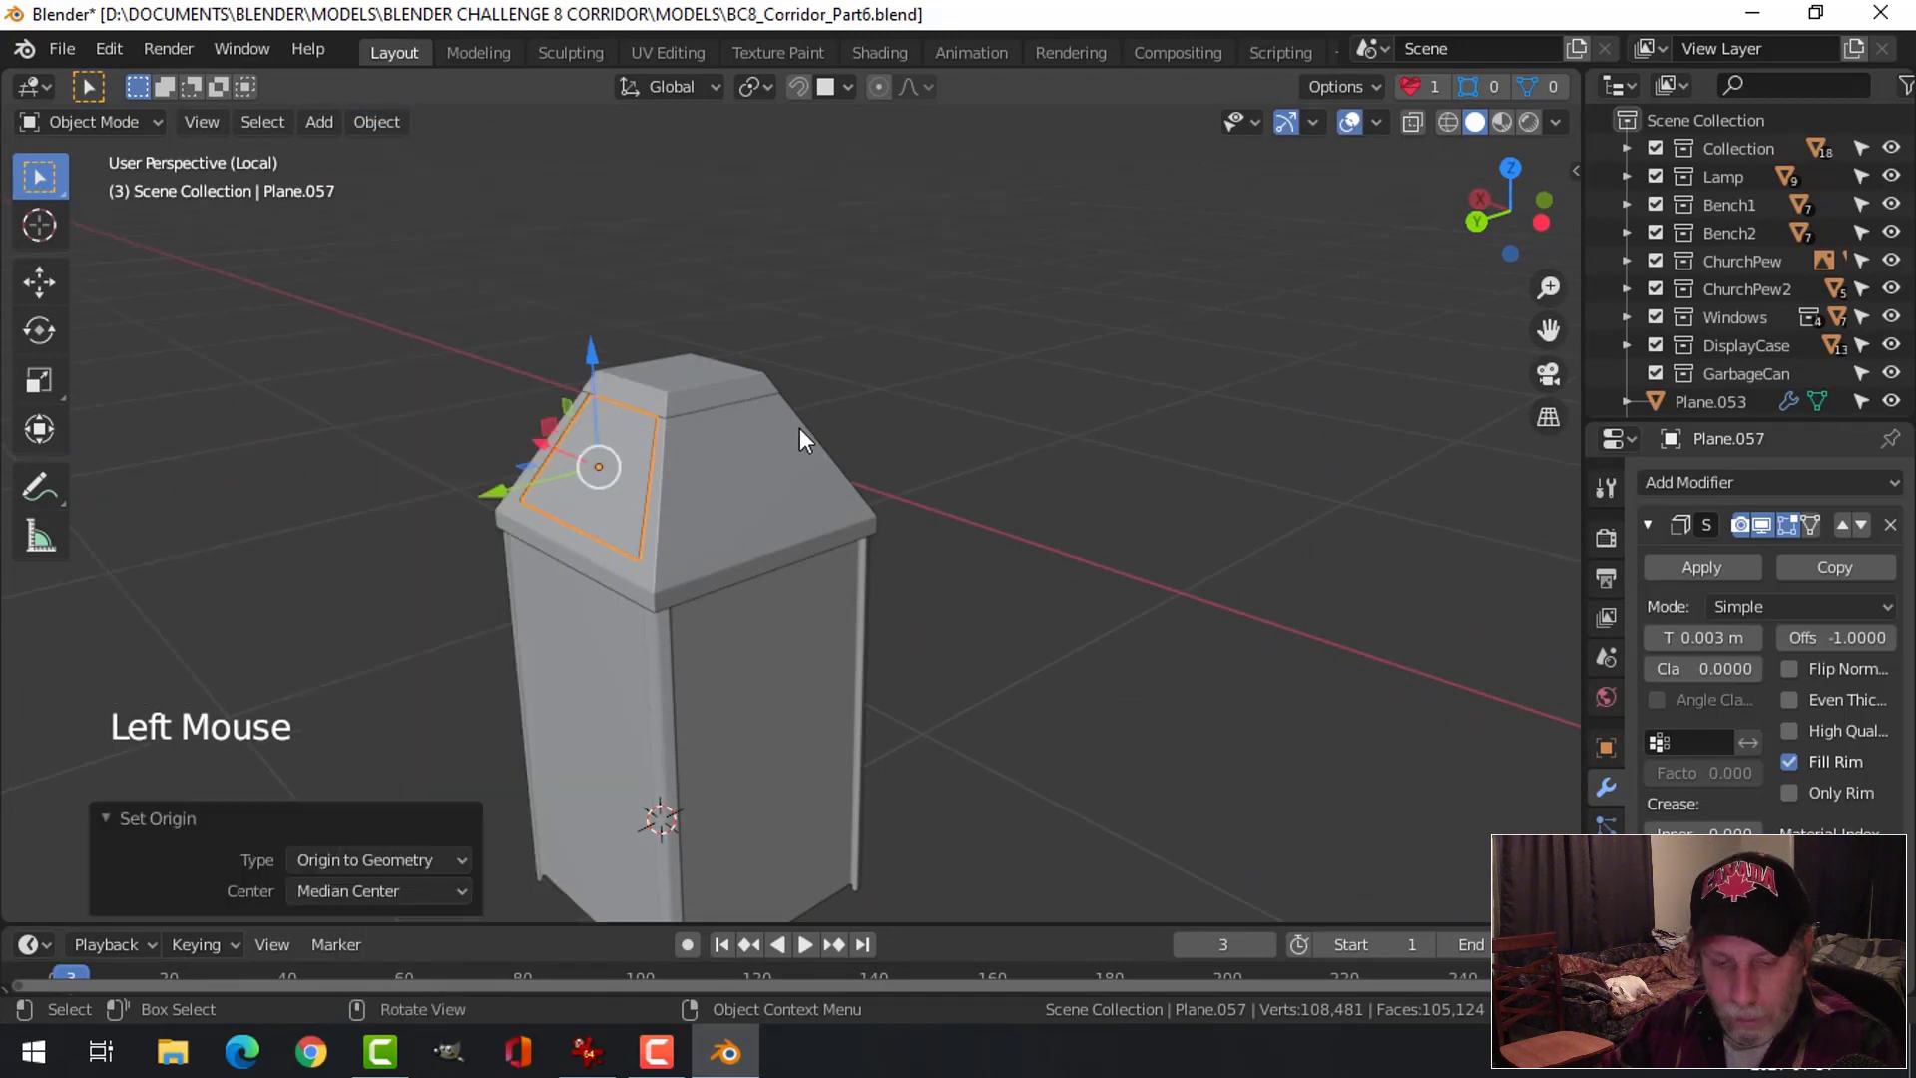
key("shift+s")
middle_click_drag(691, 501, 858, 505)
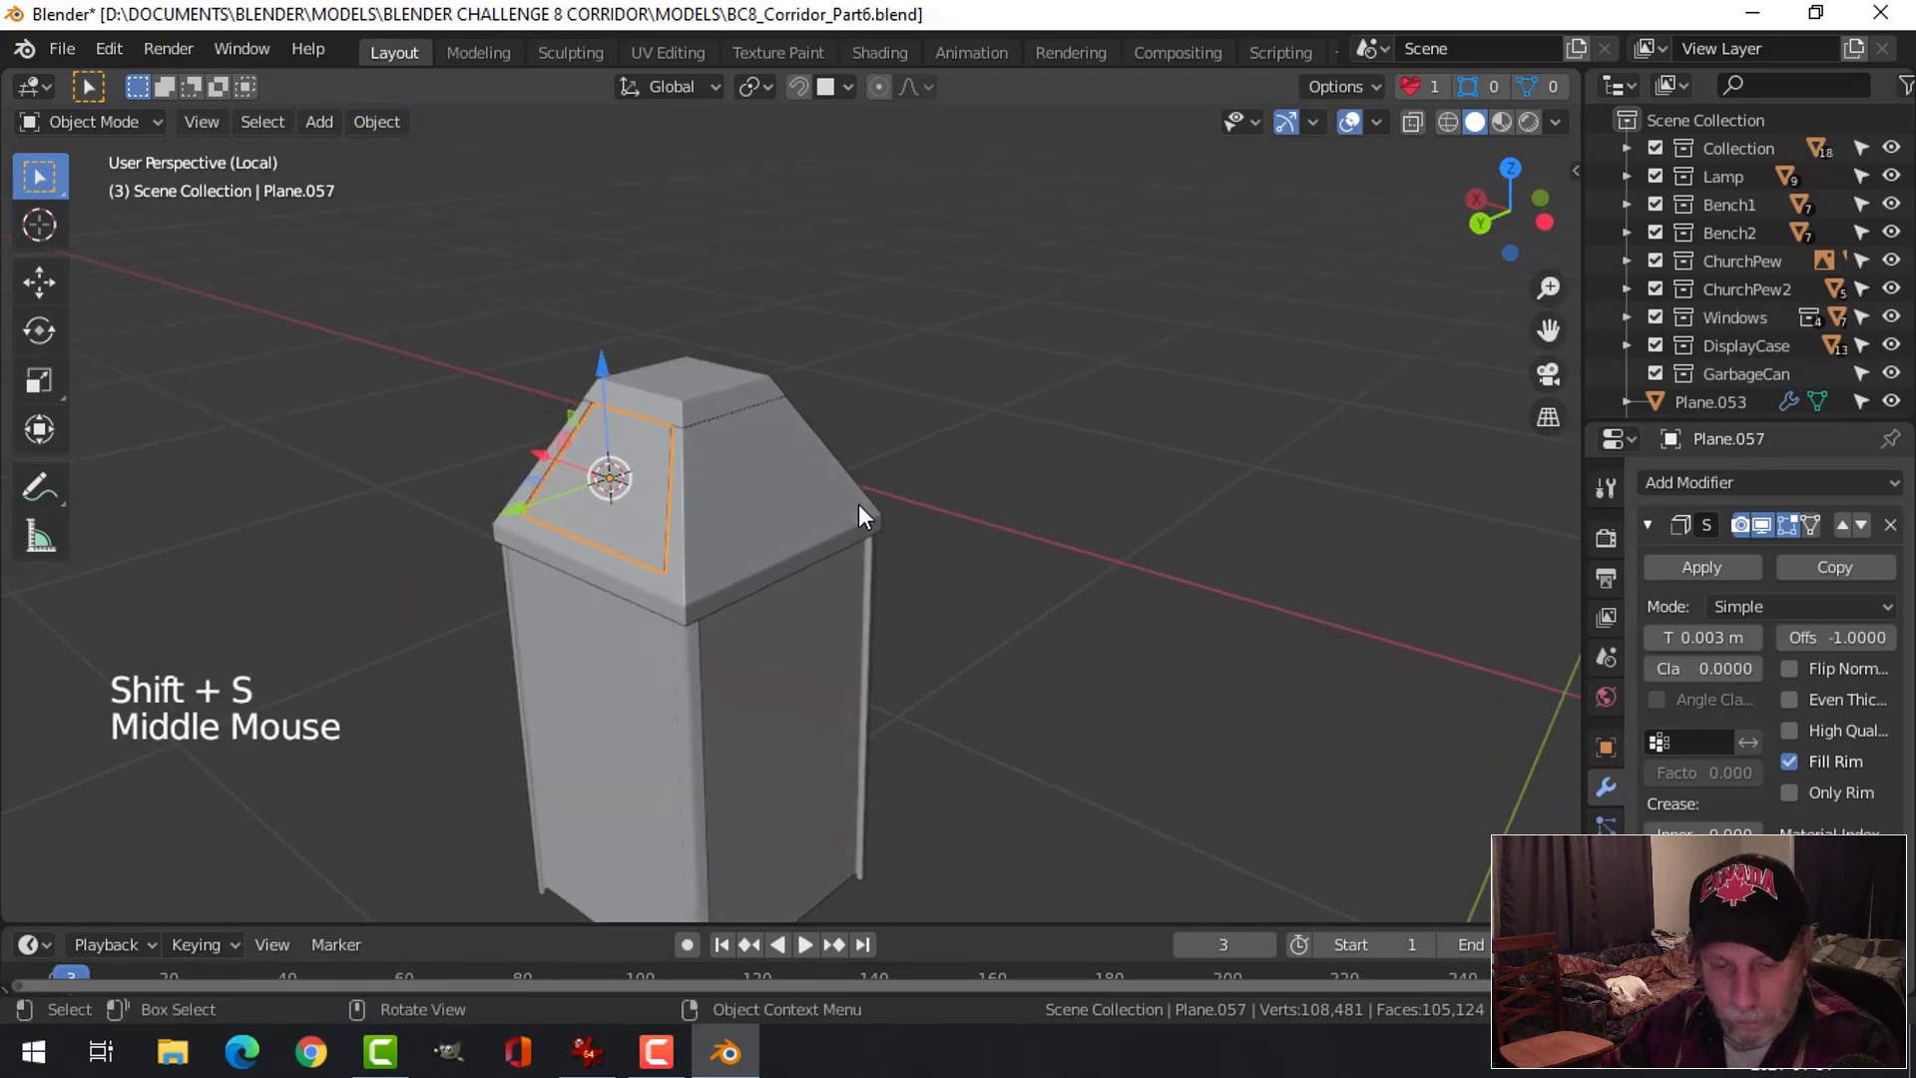
Add a text object at the 3D cursor on the lid panel
key("shift+a")
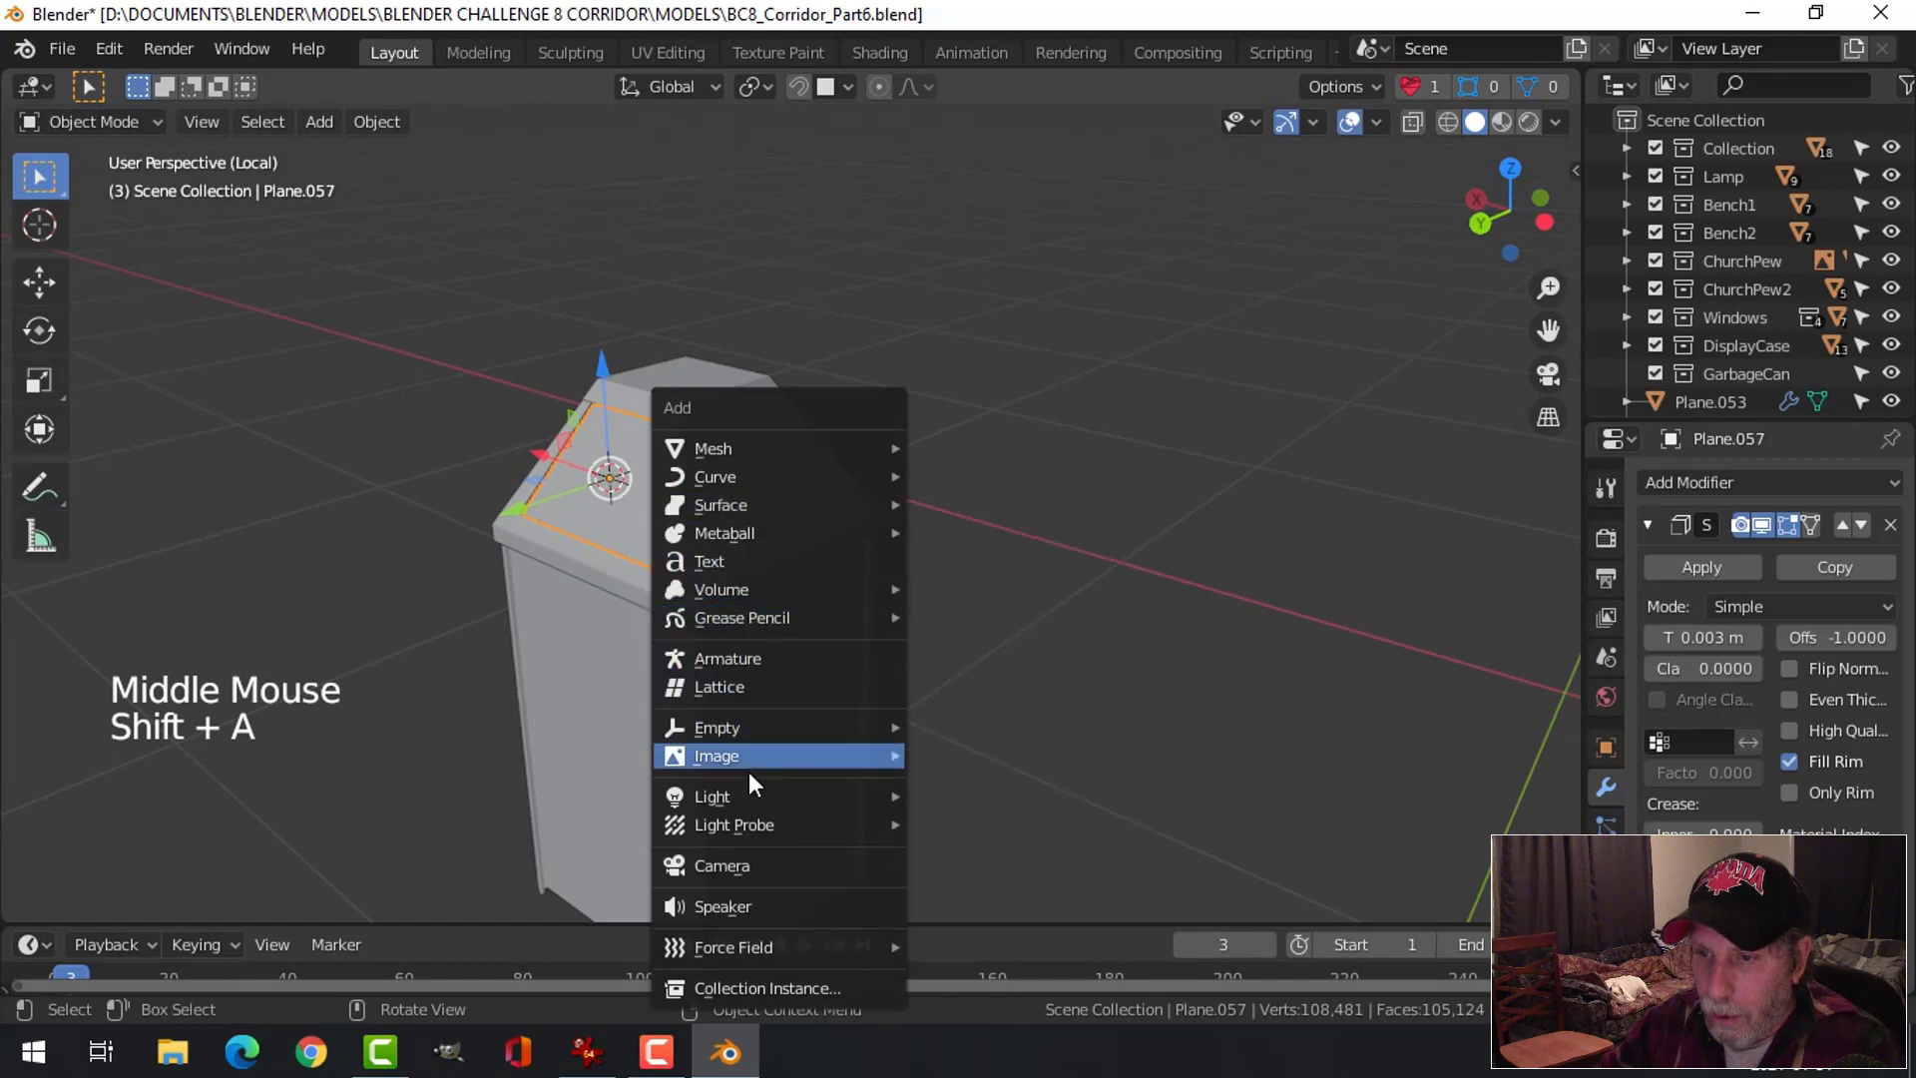
left_click(739, 564)
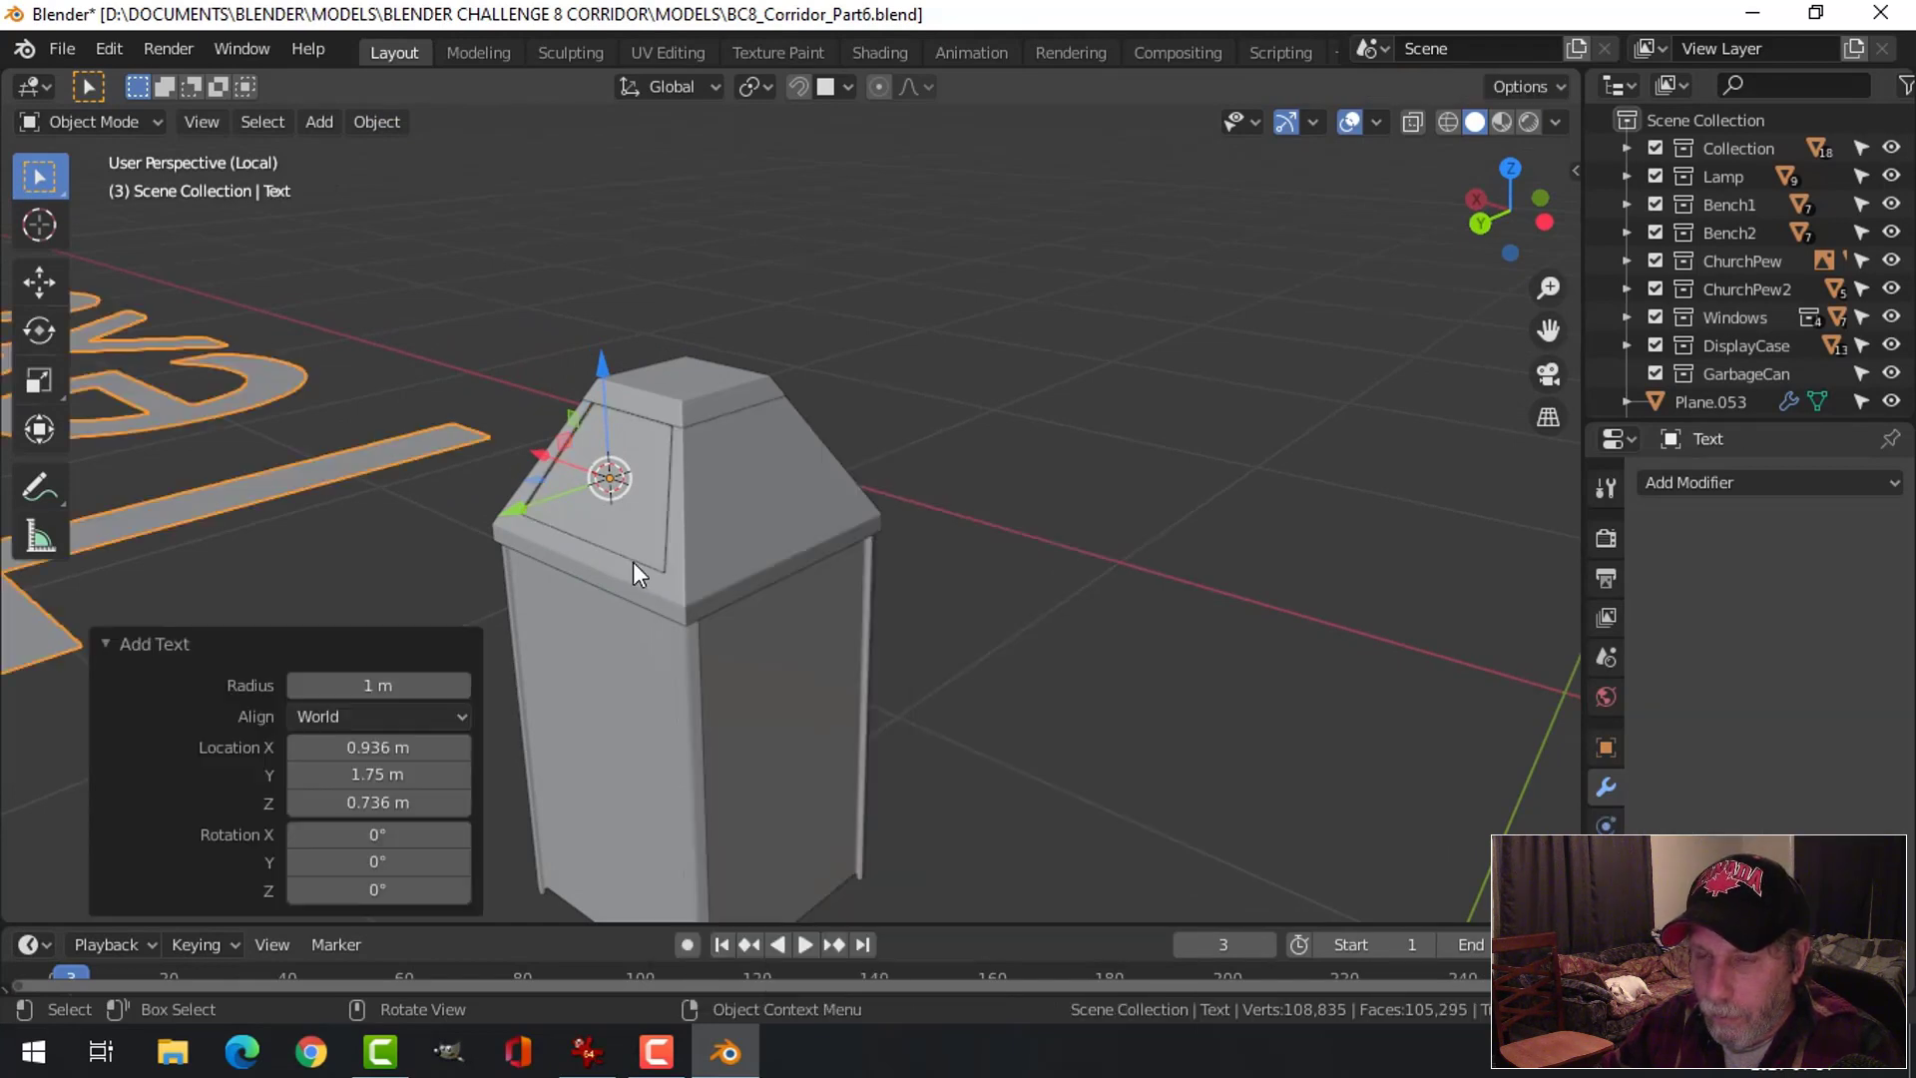
scroll(632, 560, "down", 4)
mouse_move(632, 561)
middle_mouse_down()
mouse_move(695, 571)
mouse_move(605, 585)
mouse_move(673, 538)
mouse_move(621, 587)
middle_mouse_up()
key("Tab")
key("Tab")
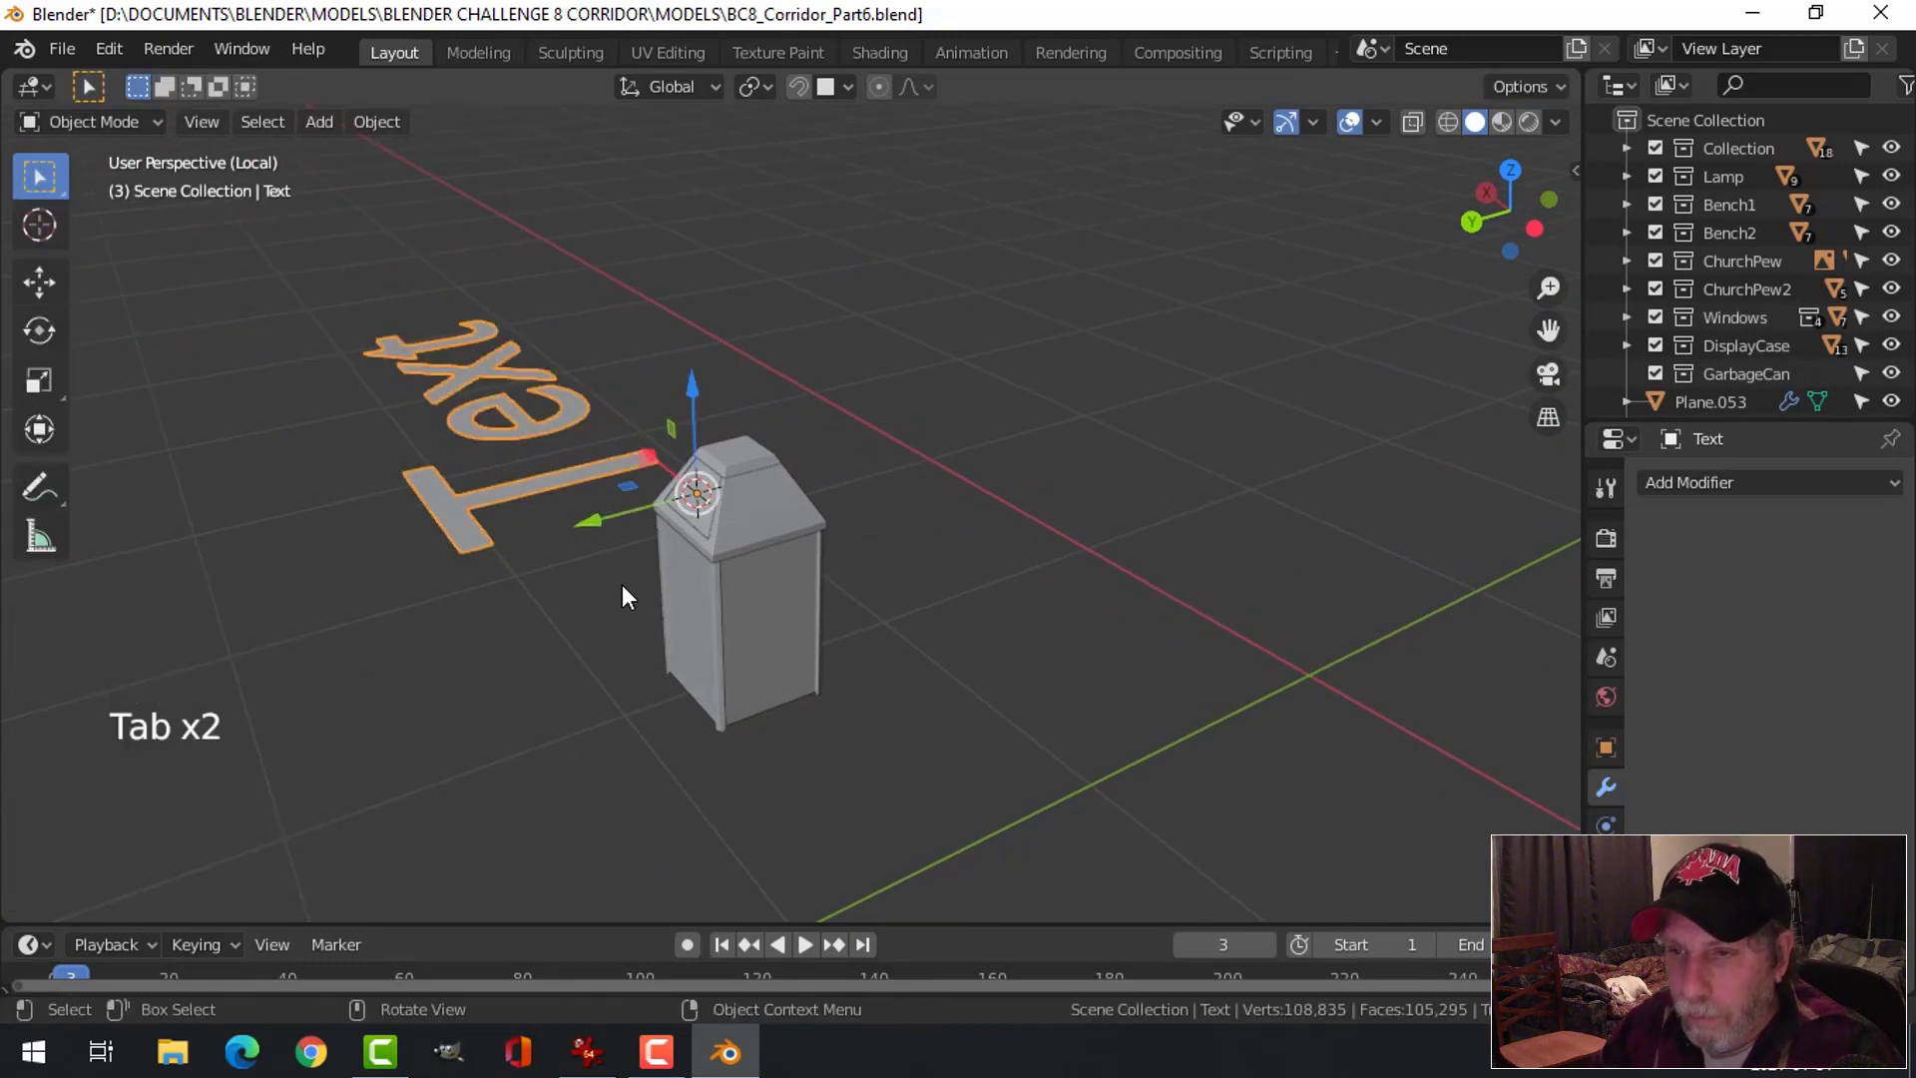
Rotate the text 180° about the global Z axis and scale it by about 0.151
middle_click_drag(644, 549, 753, 467)
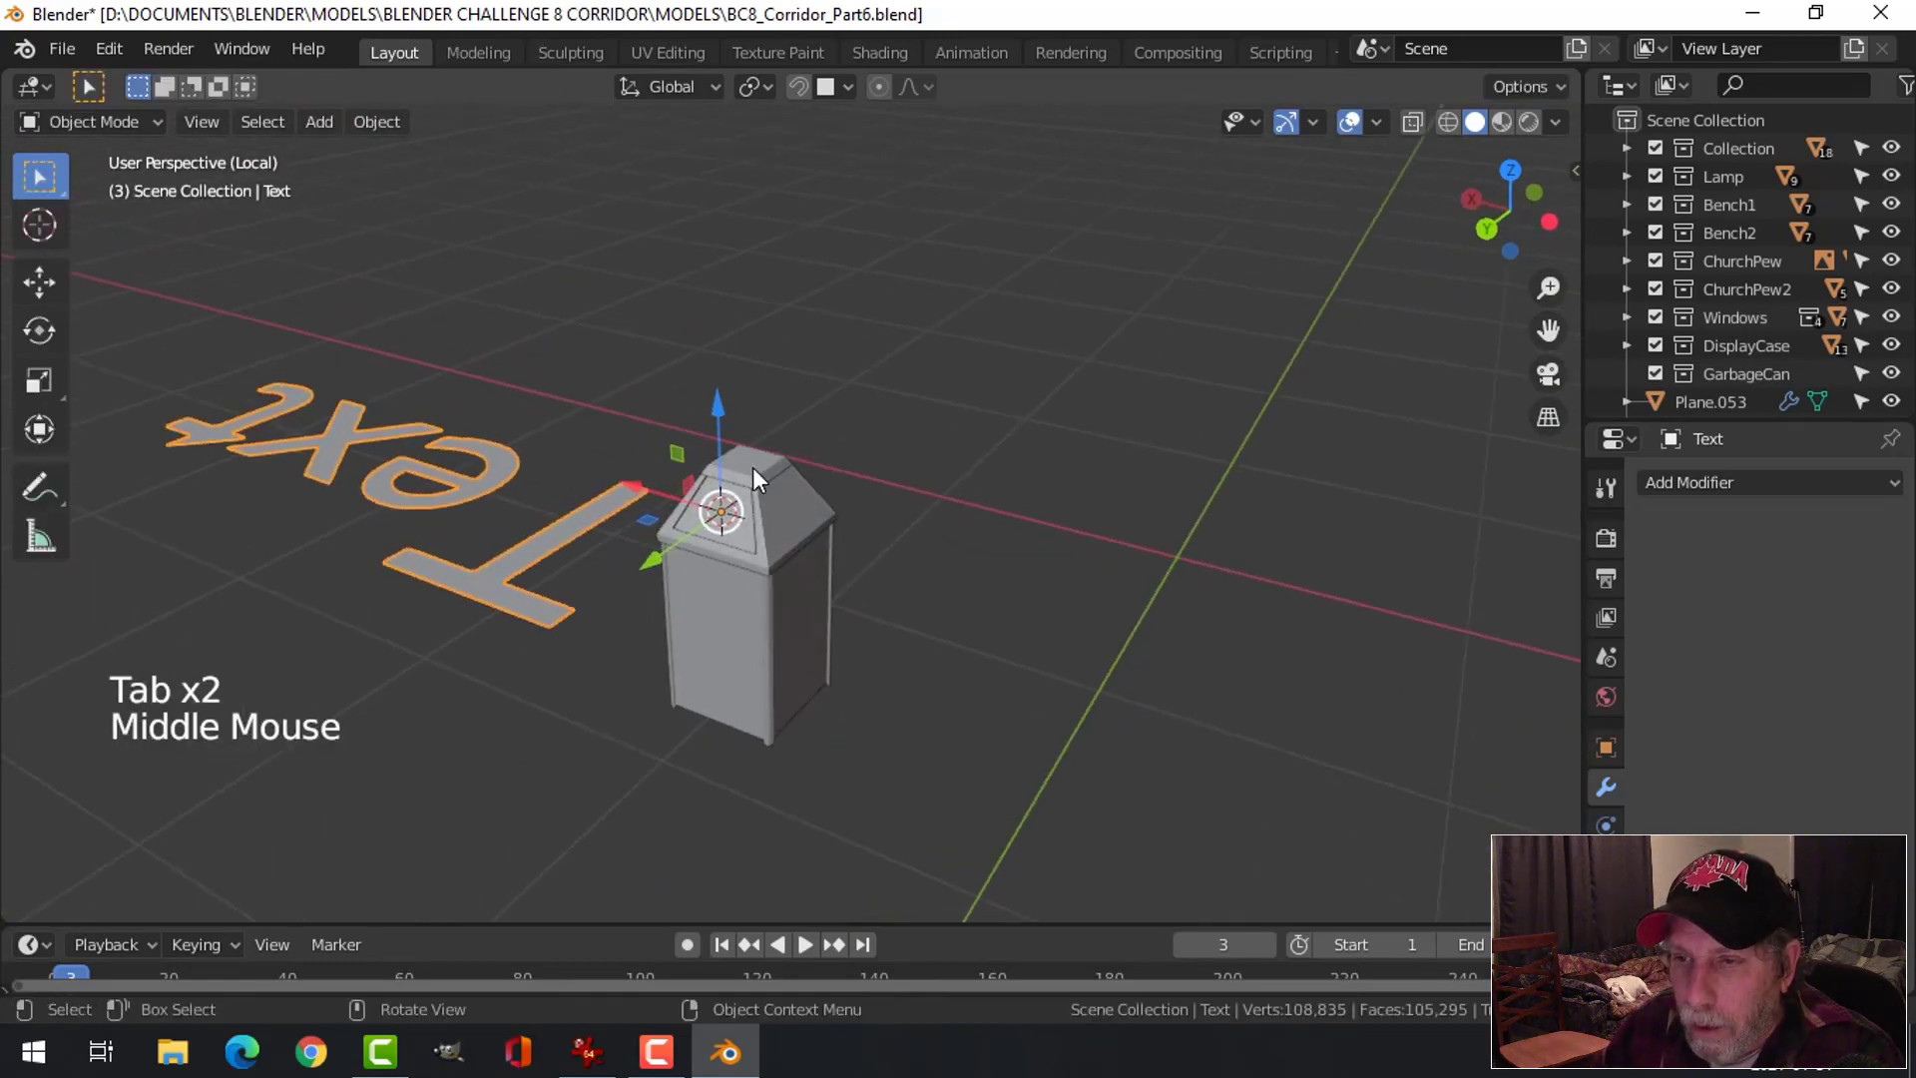
key("r")
type("z")
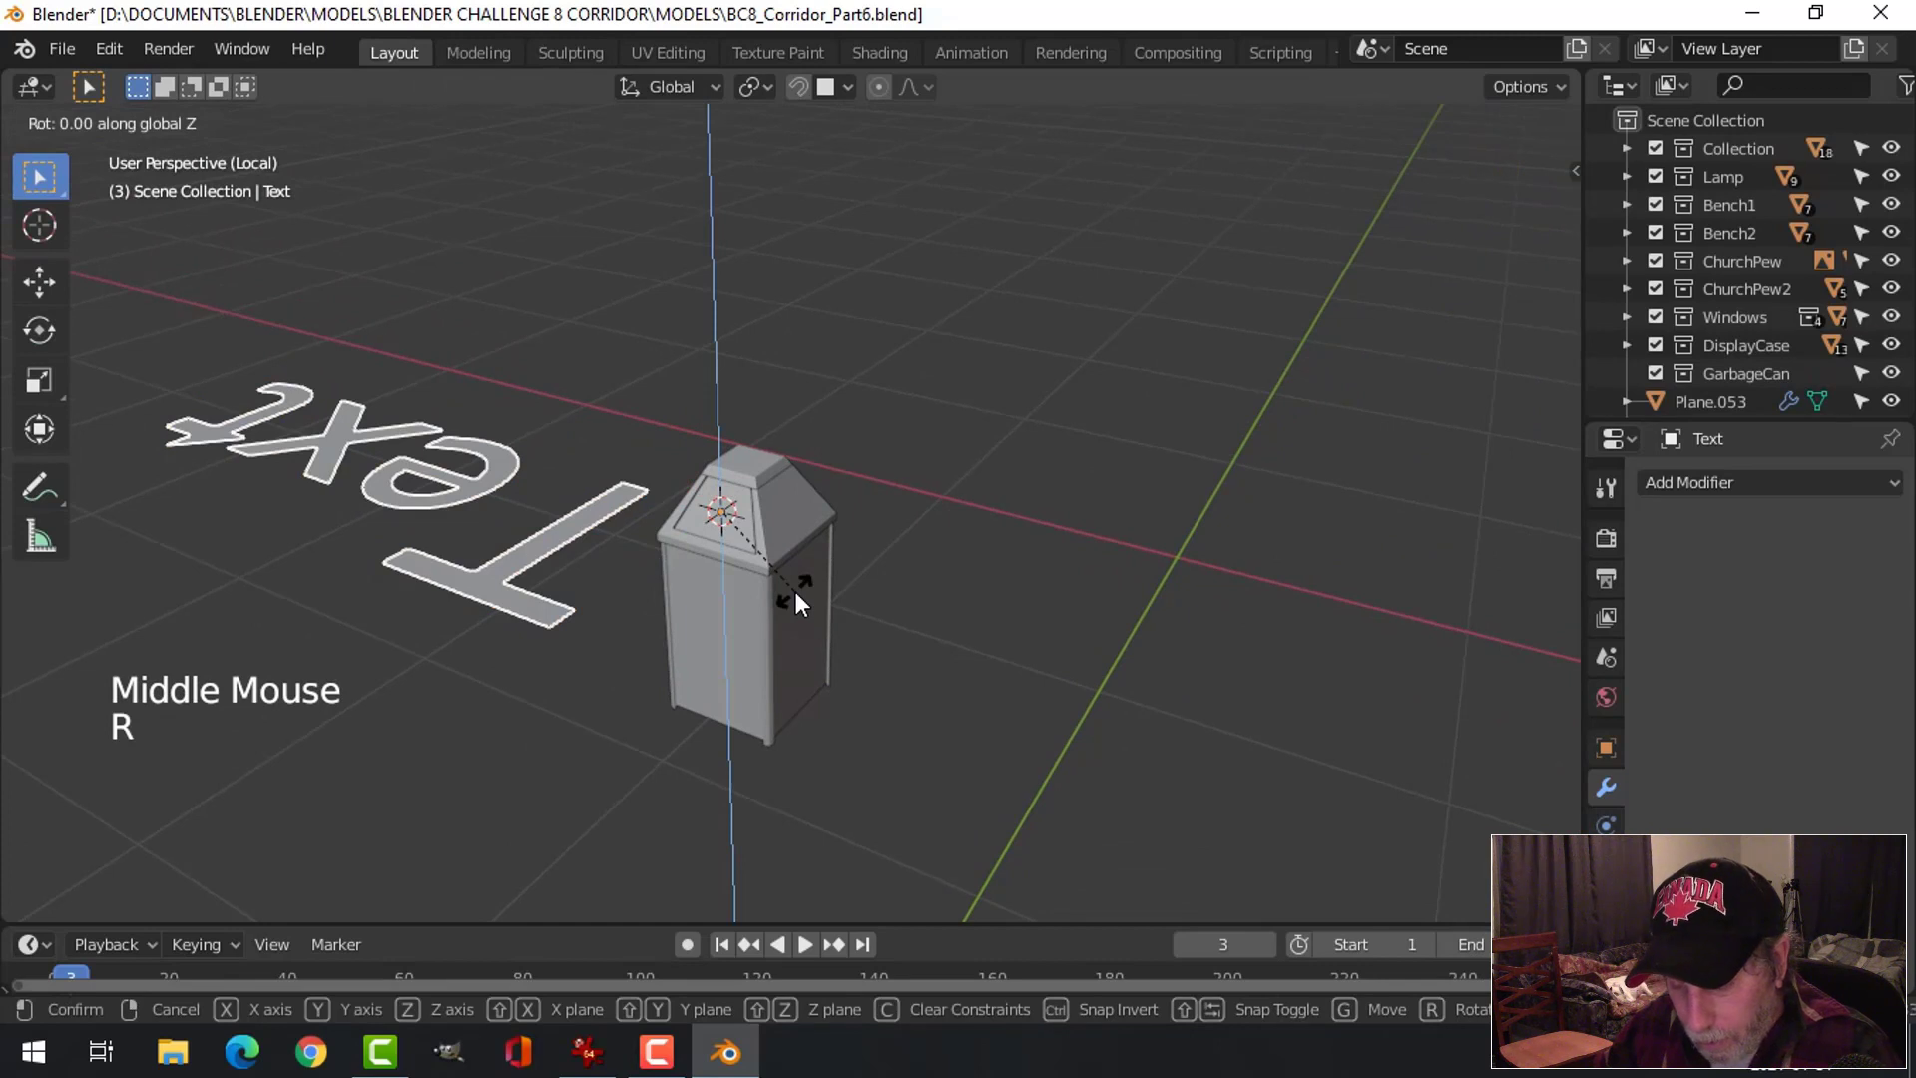
type("180")
key("Return")
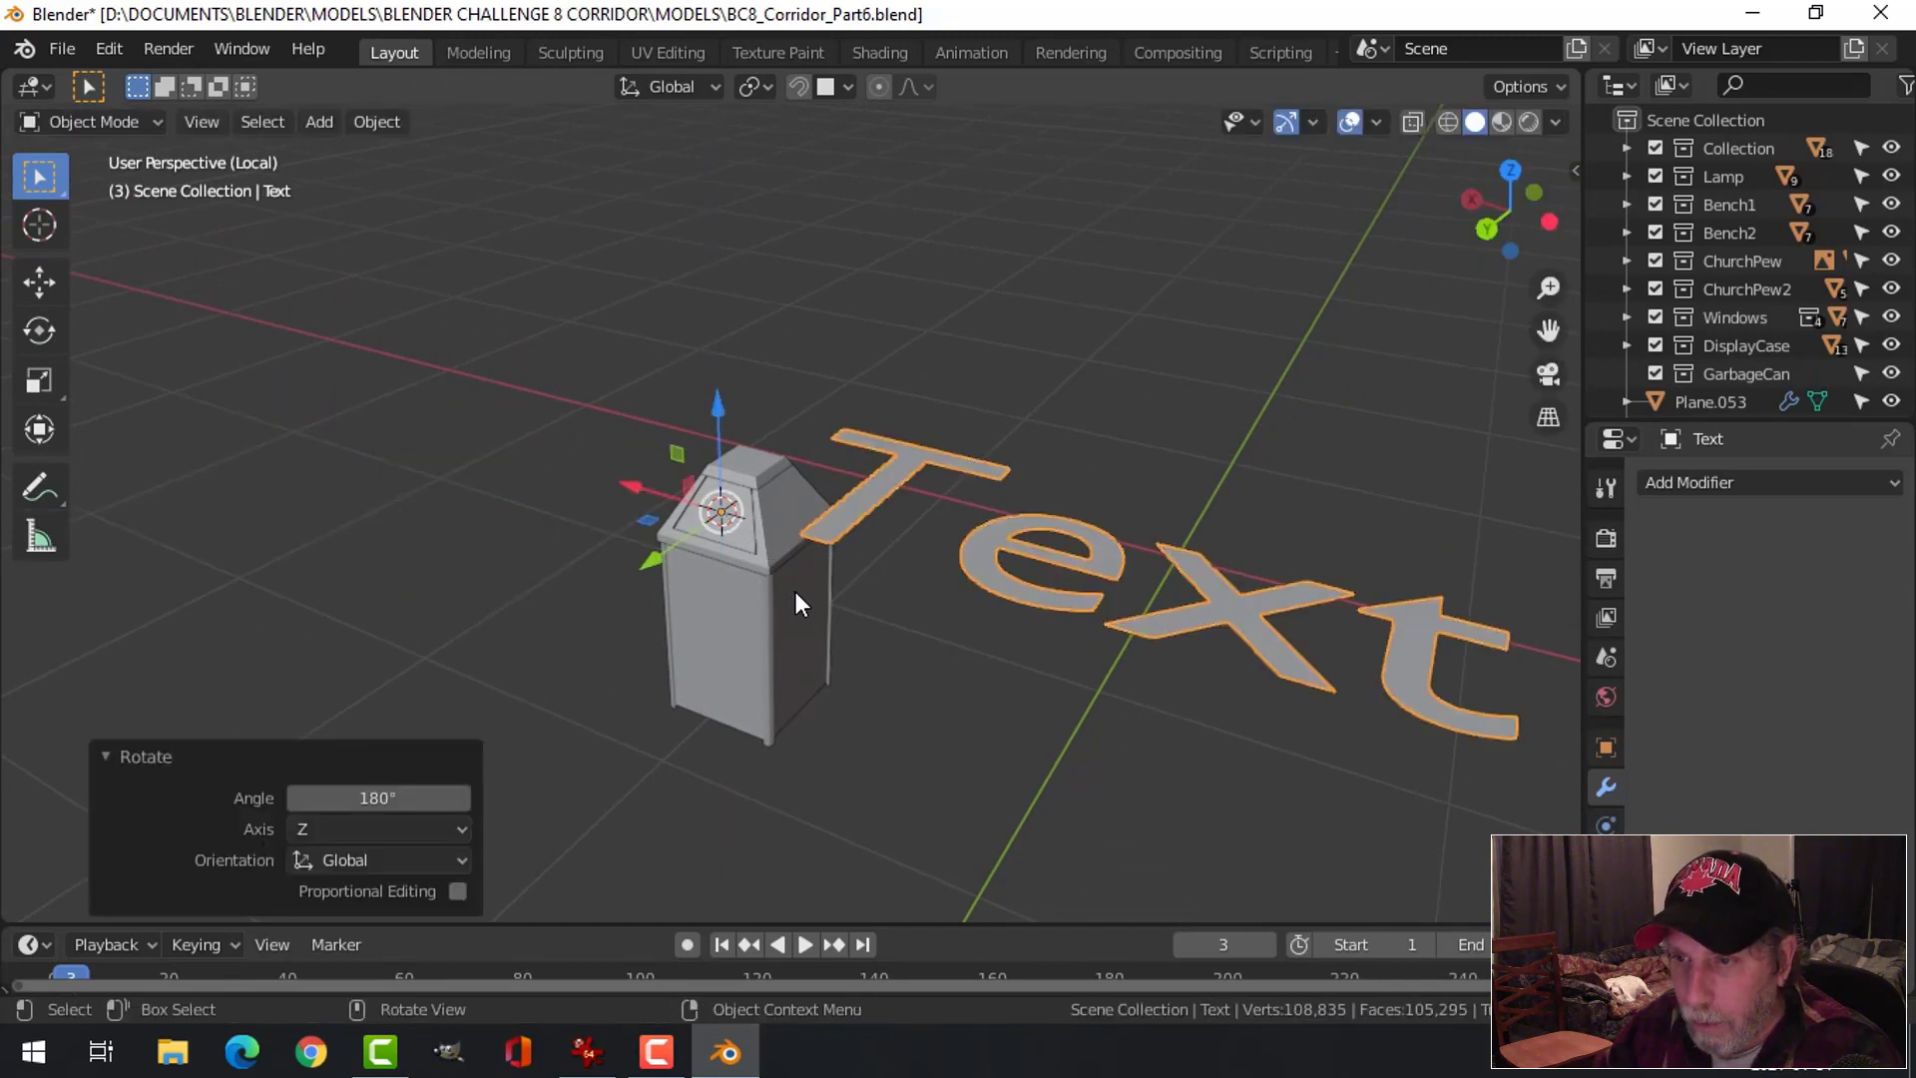
key("s")
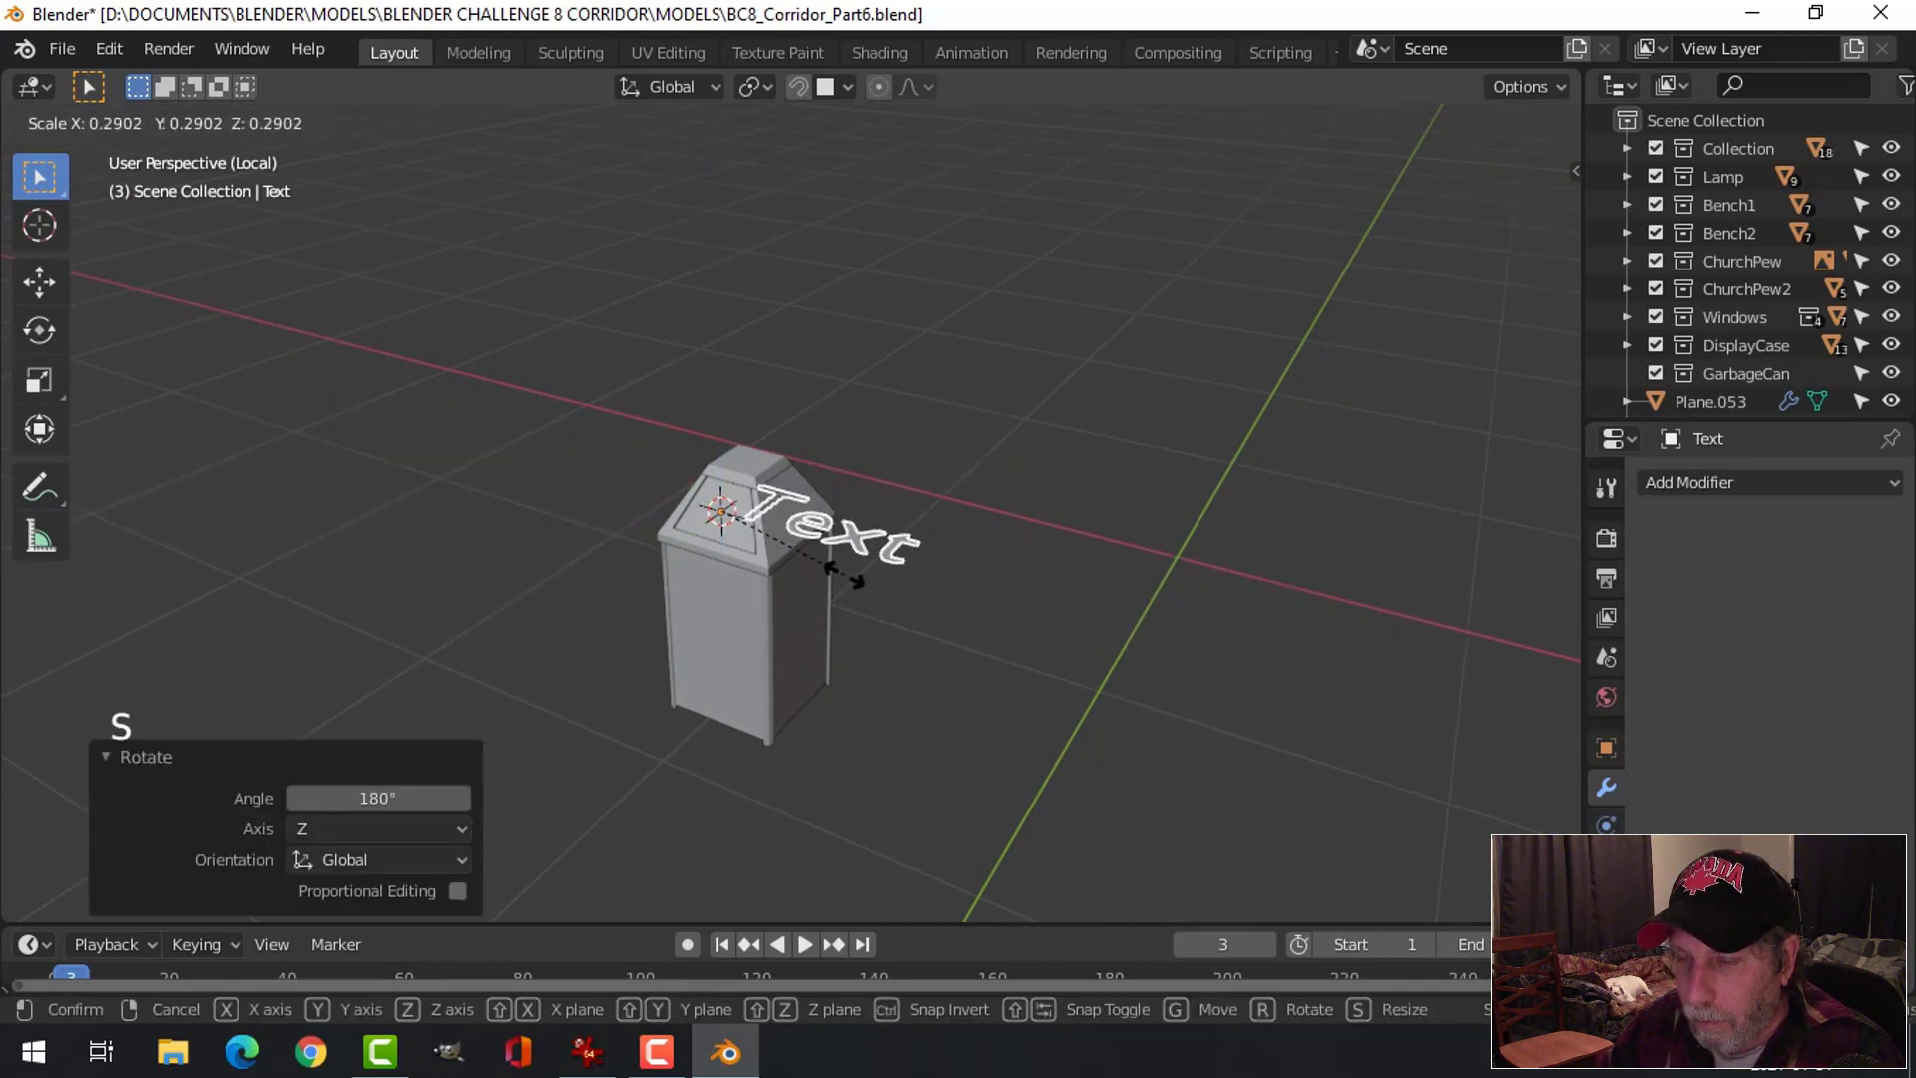
left_click(773, 561)
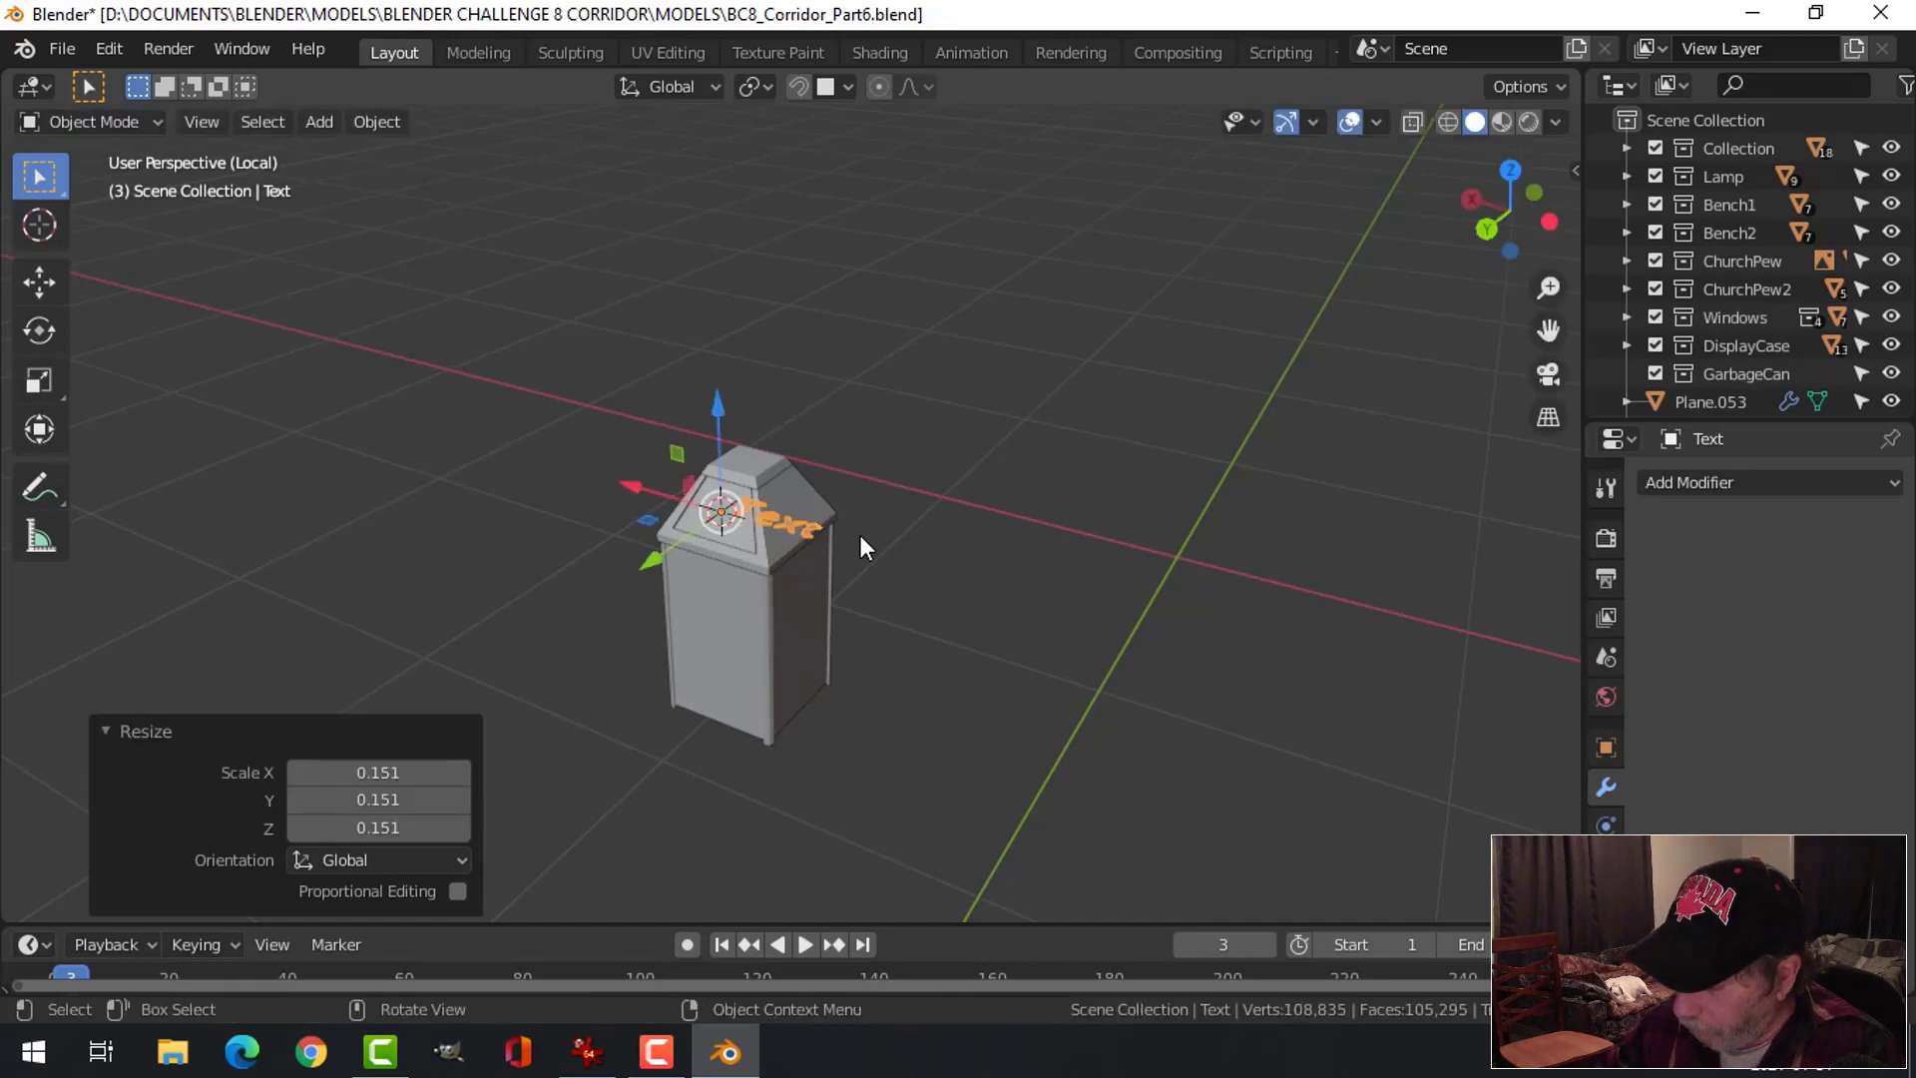
Try to rotate the text 90° about the global X axis and undo the rotation
key("KP_Decimal")
scroll(856, 536, "down", 3)
middle_click_drag(854, 536, 796, 529)
key("r")
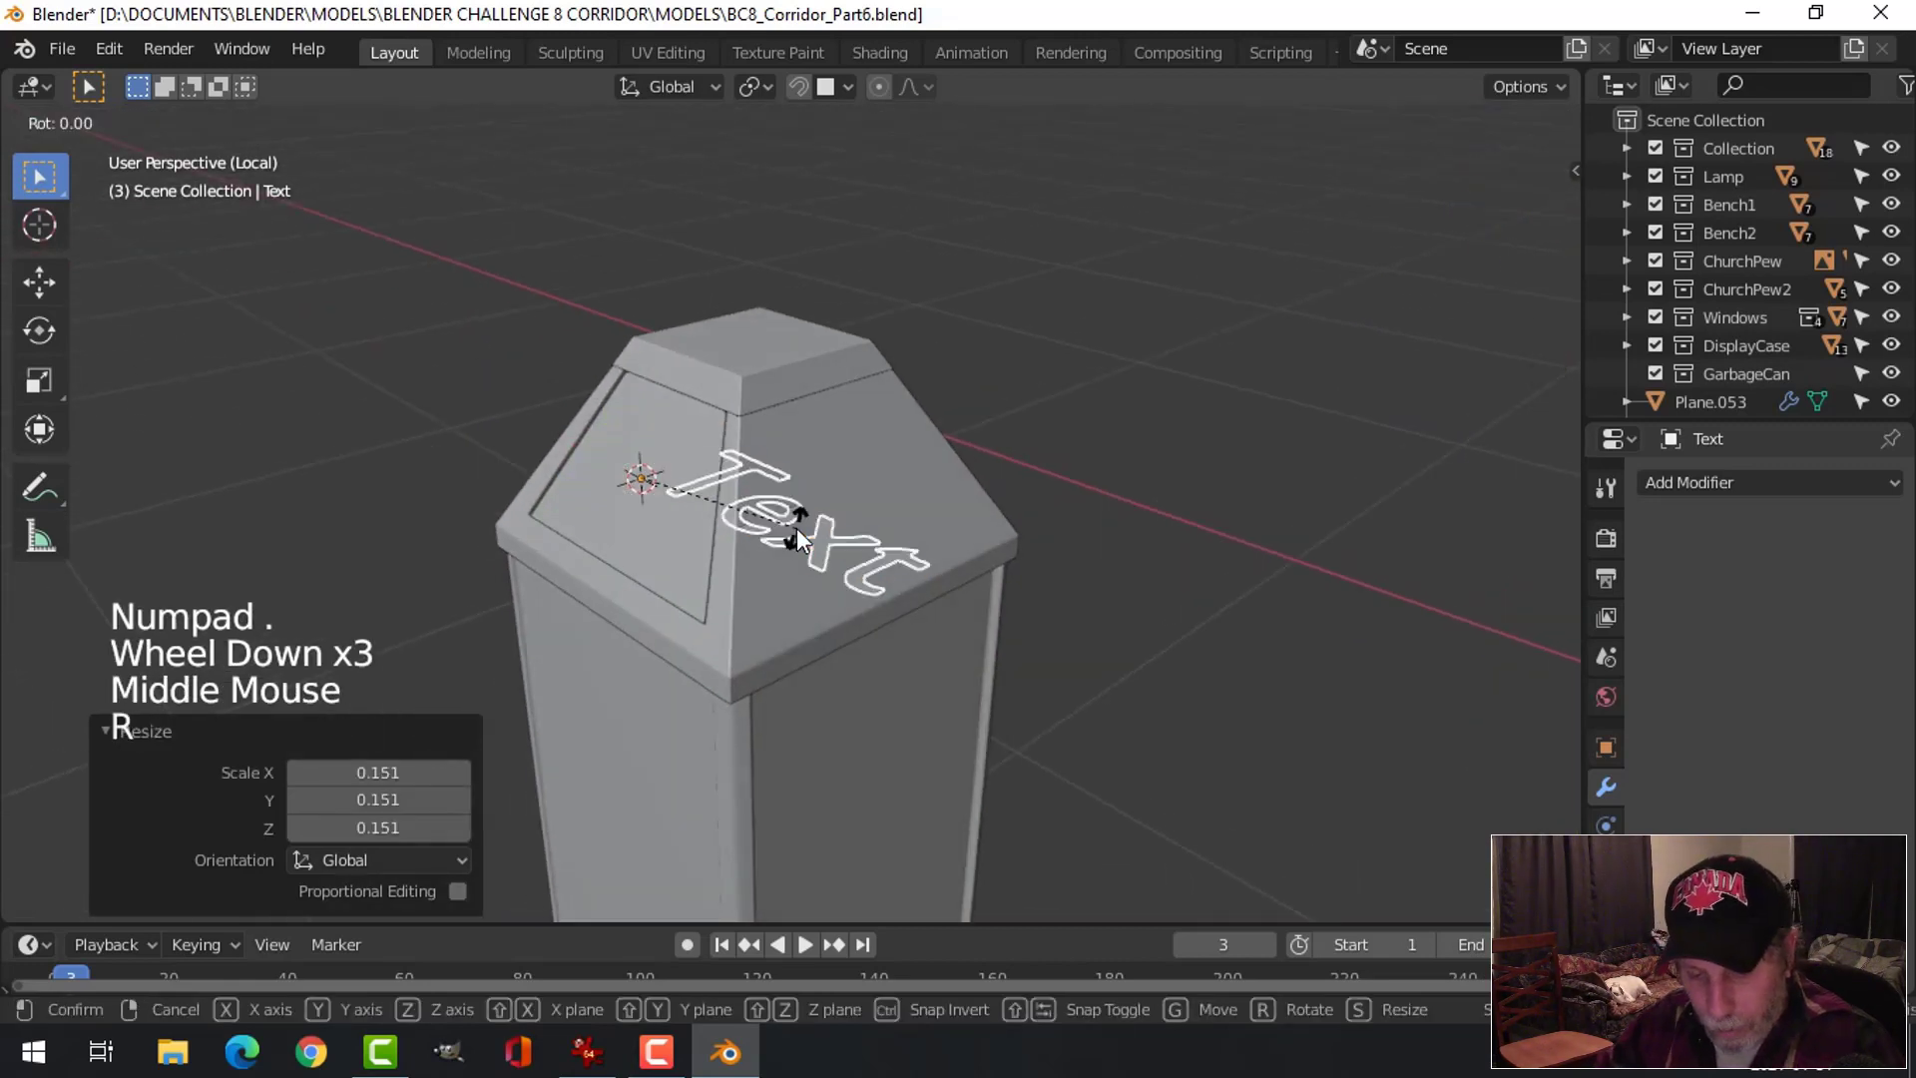
key("x")
key("9")
key("0")
key("Return")
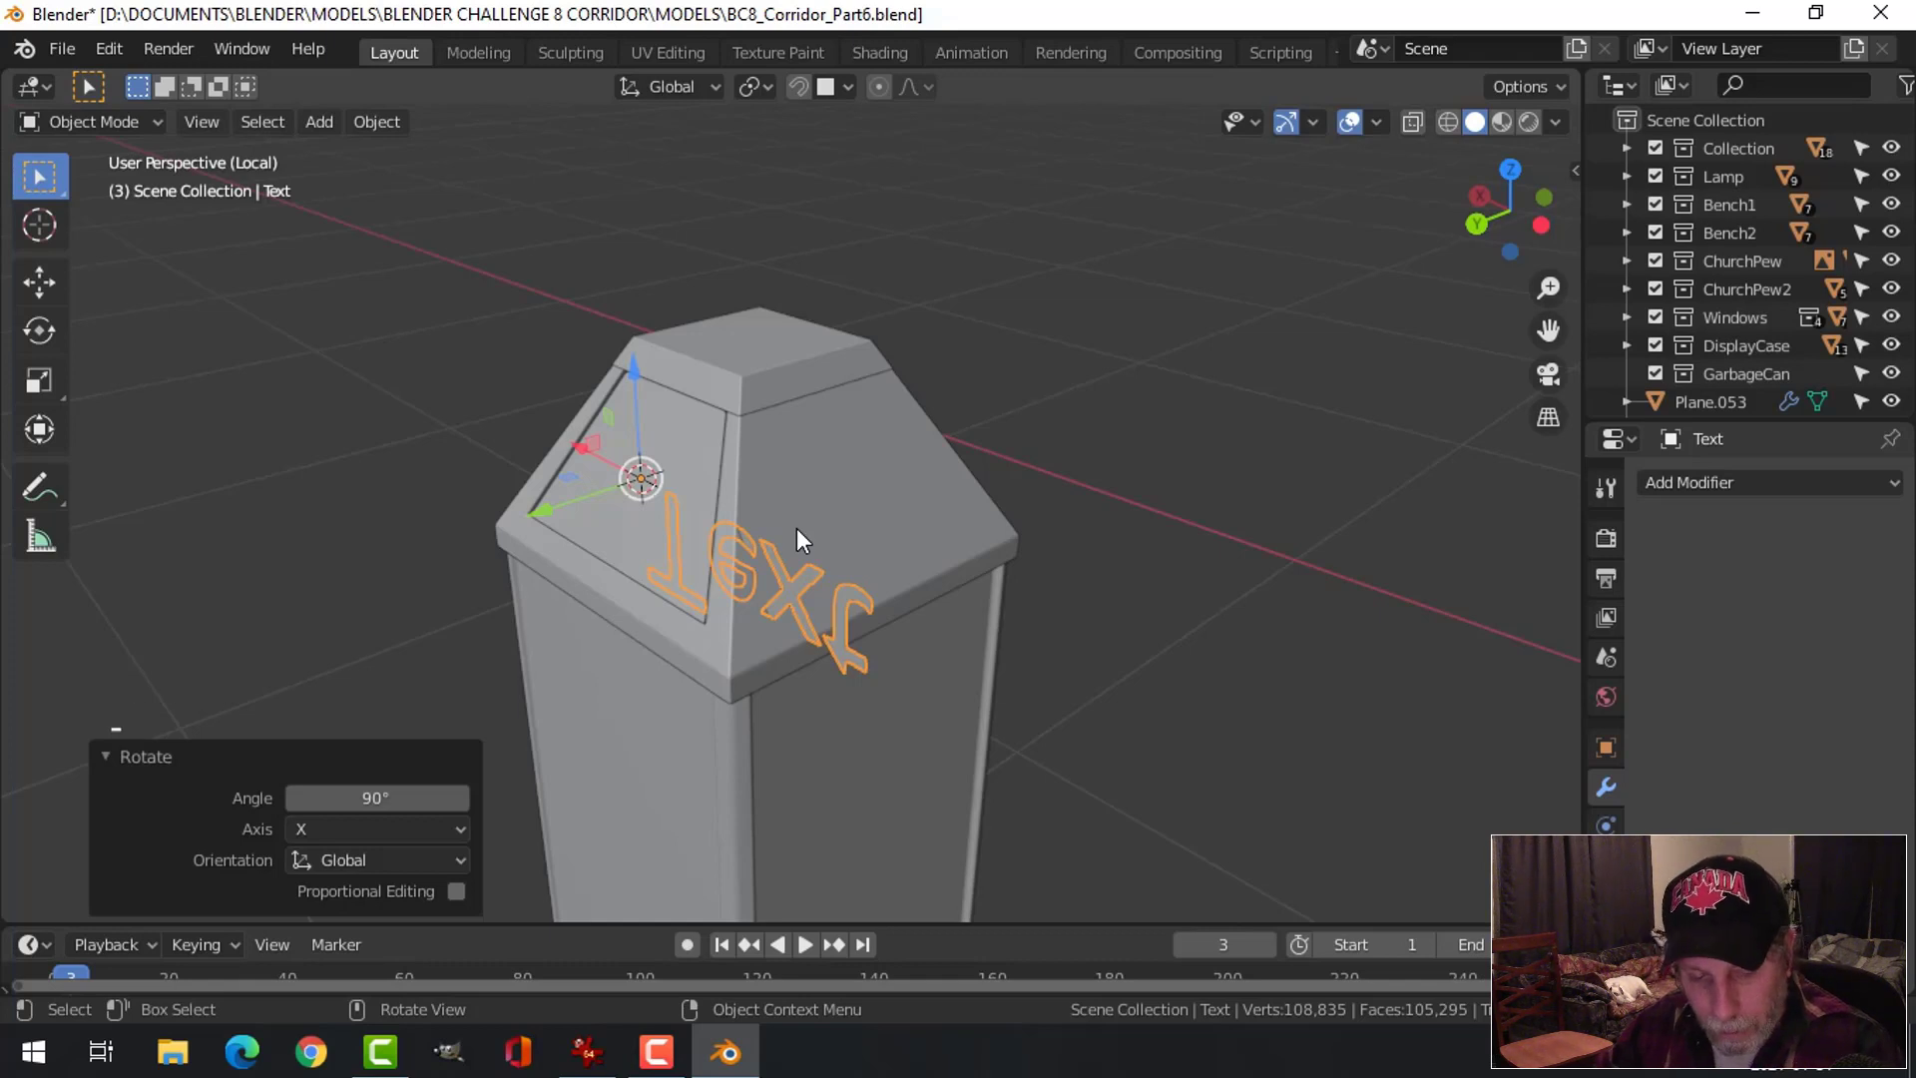
key("ctrl+z")
Rotate the text -90° about the global X axis and scale it by about 0.728
type("r")
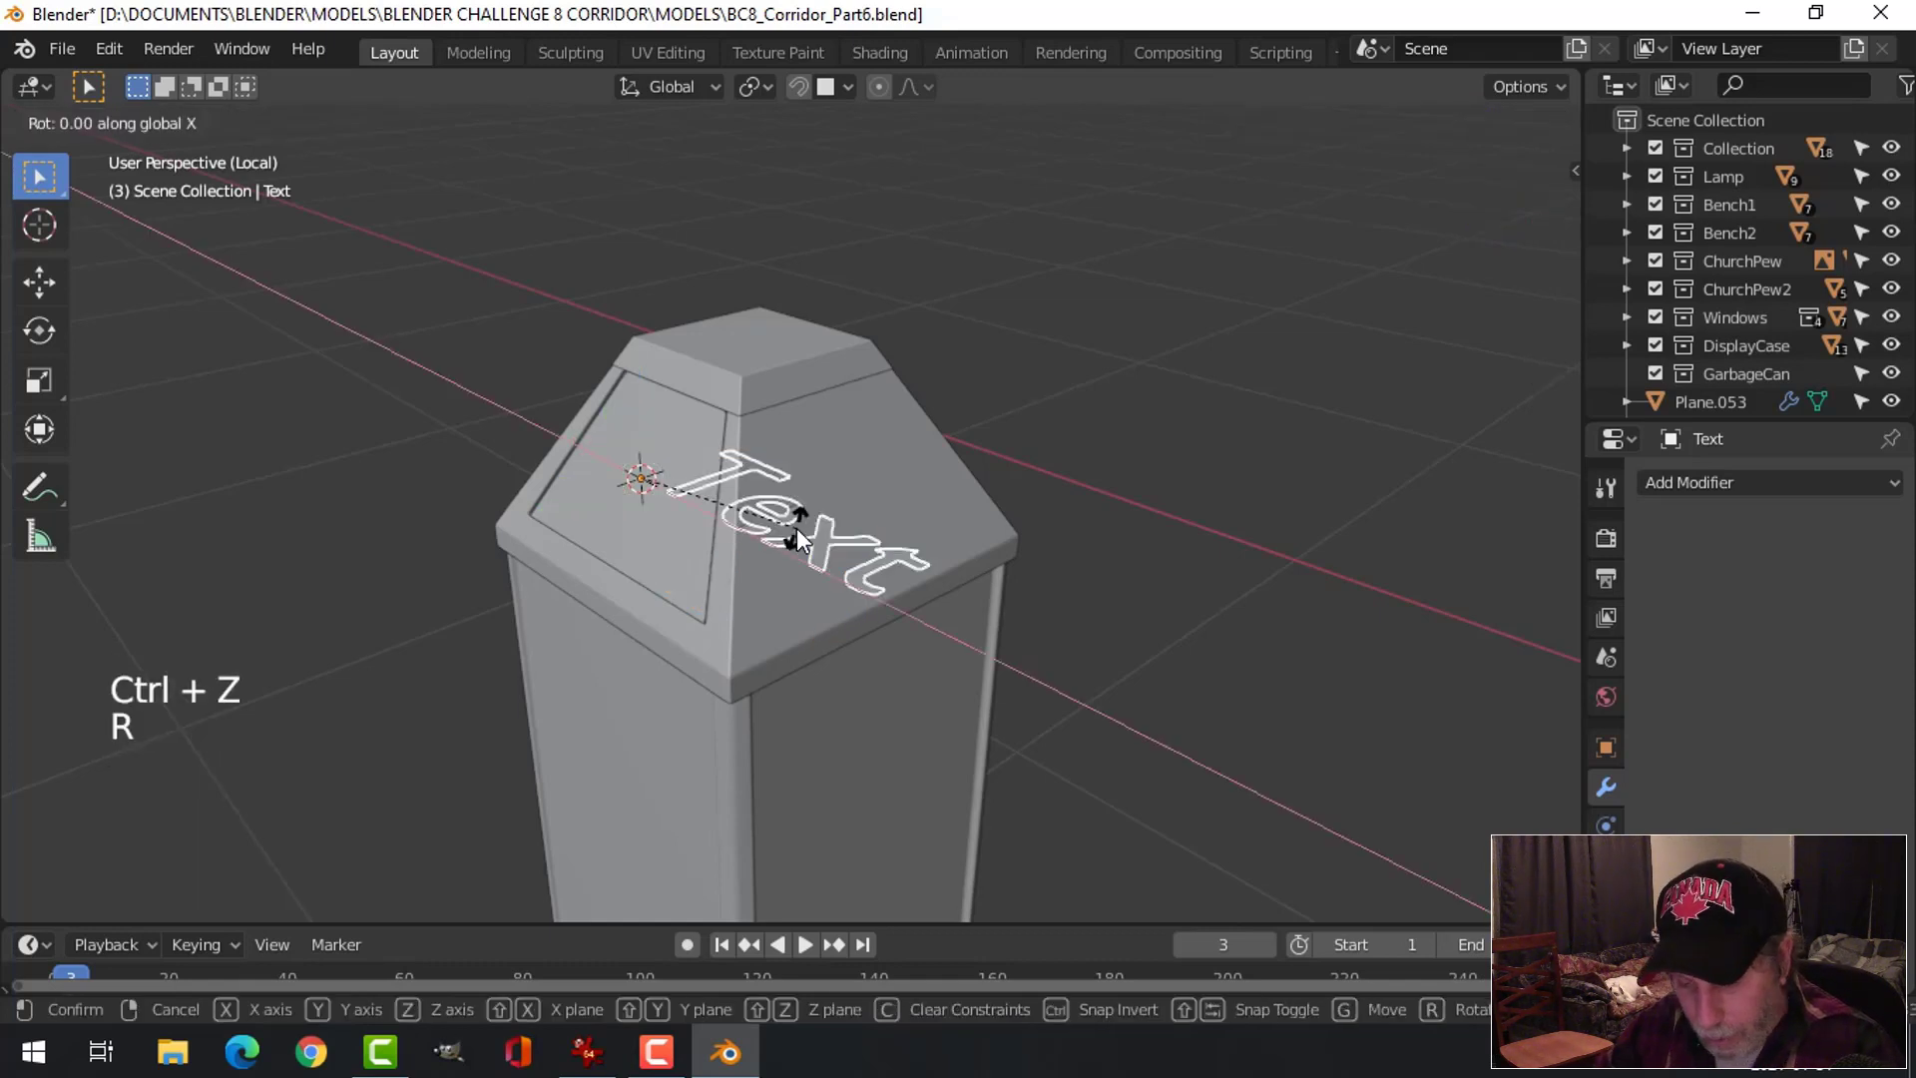
type("-90")
key("Return")
middle_click_drag(796, 528, 909, 525)
key("s")
left_click(886, 537)
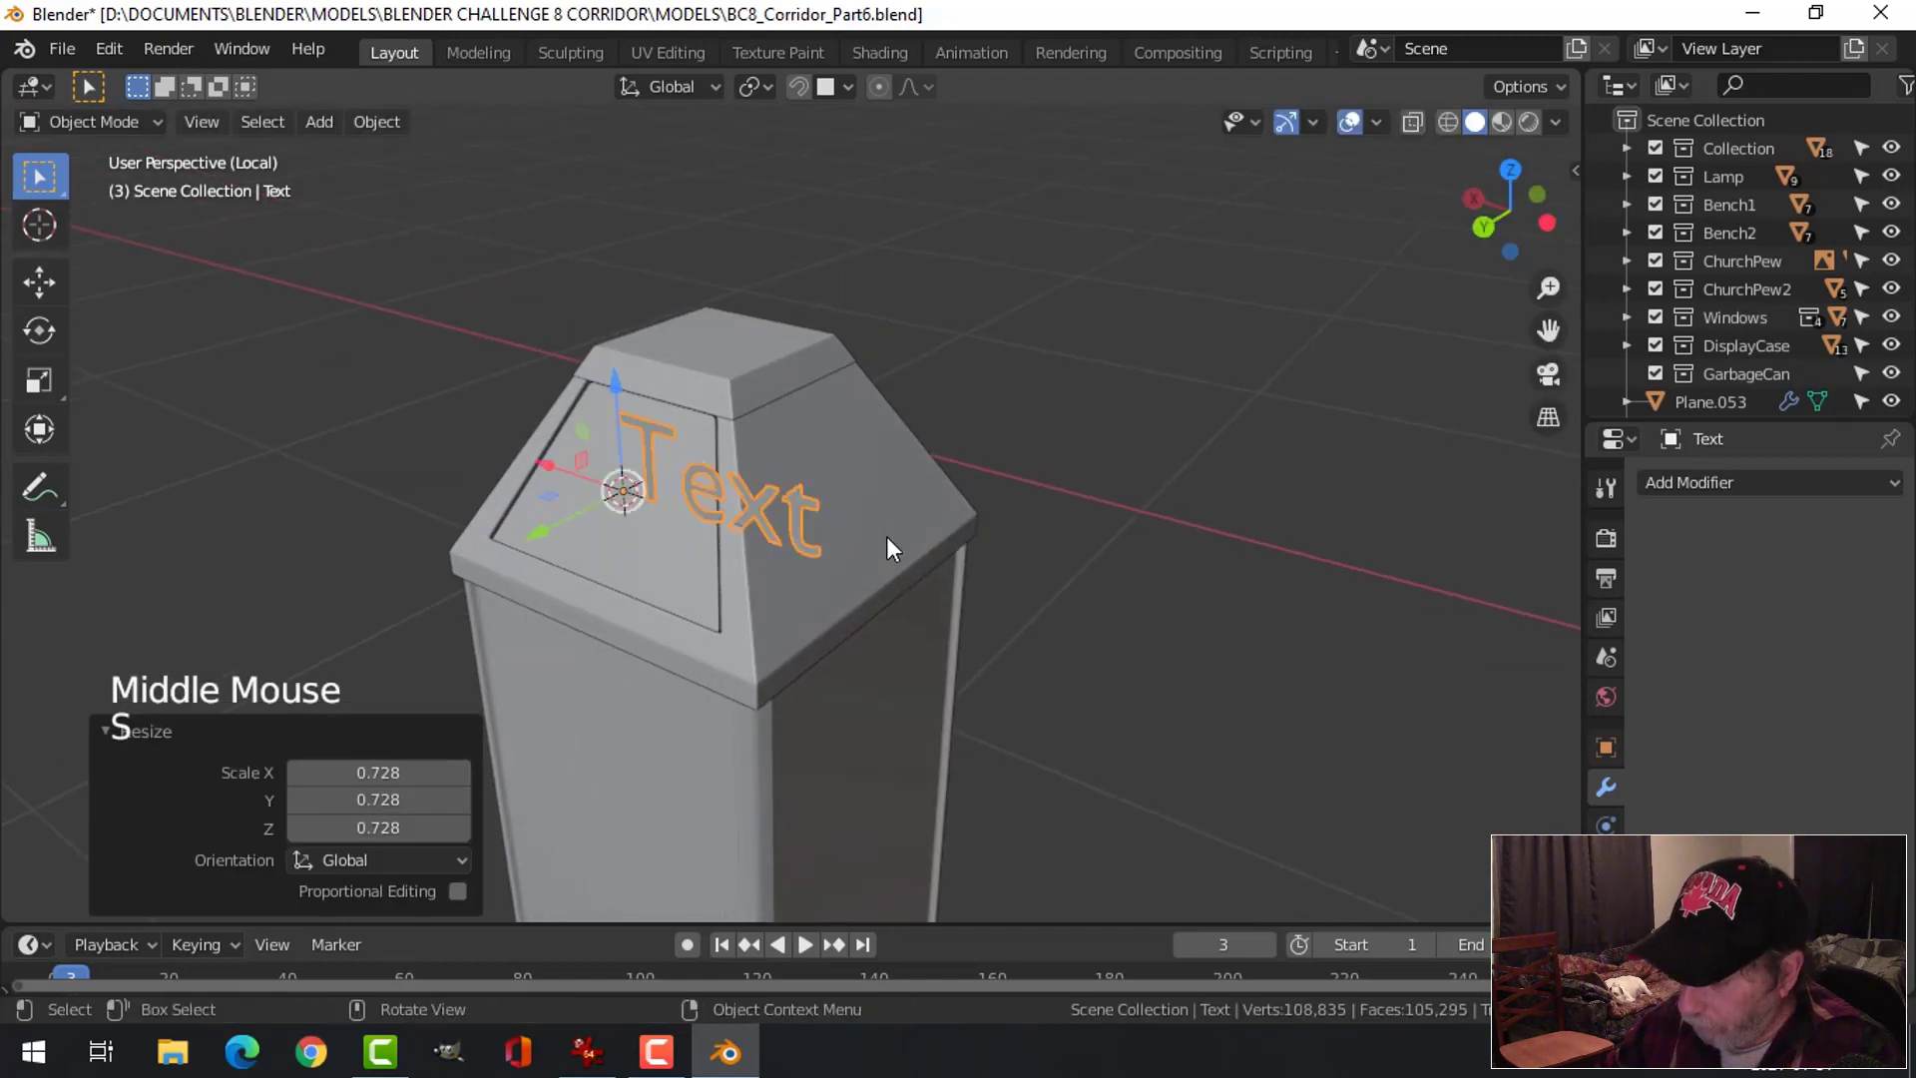
From the back view, move the text over the lid panel, about 0.097 m in X and -0.037 m in Z
key("KP_1")
key("ctrl+KP_3")
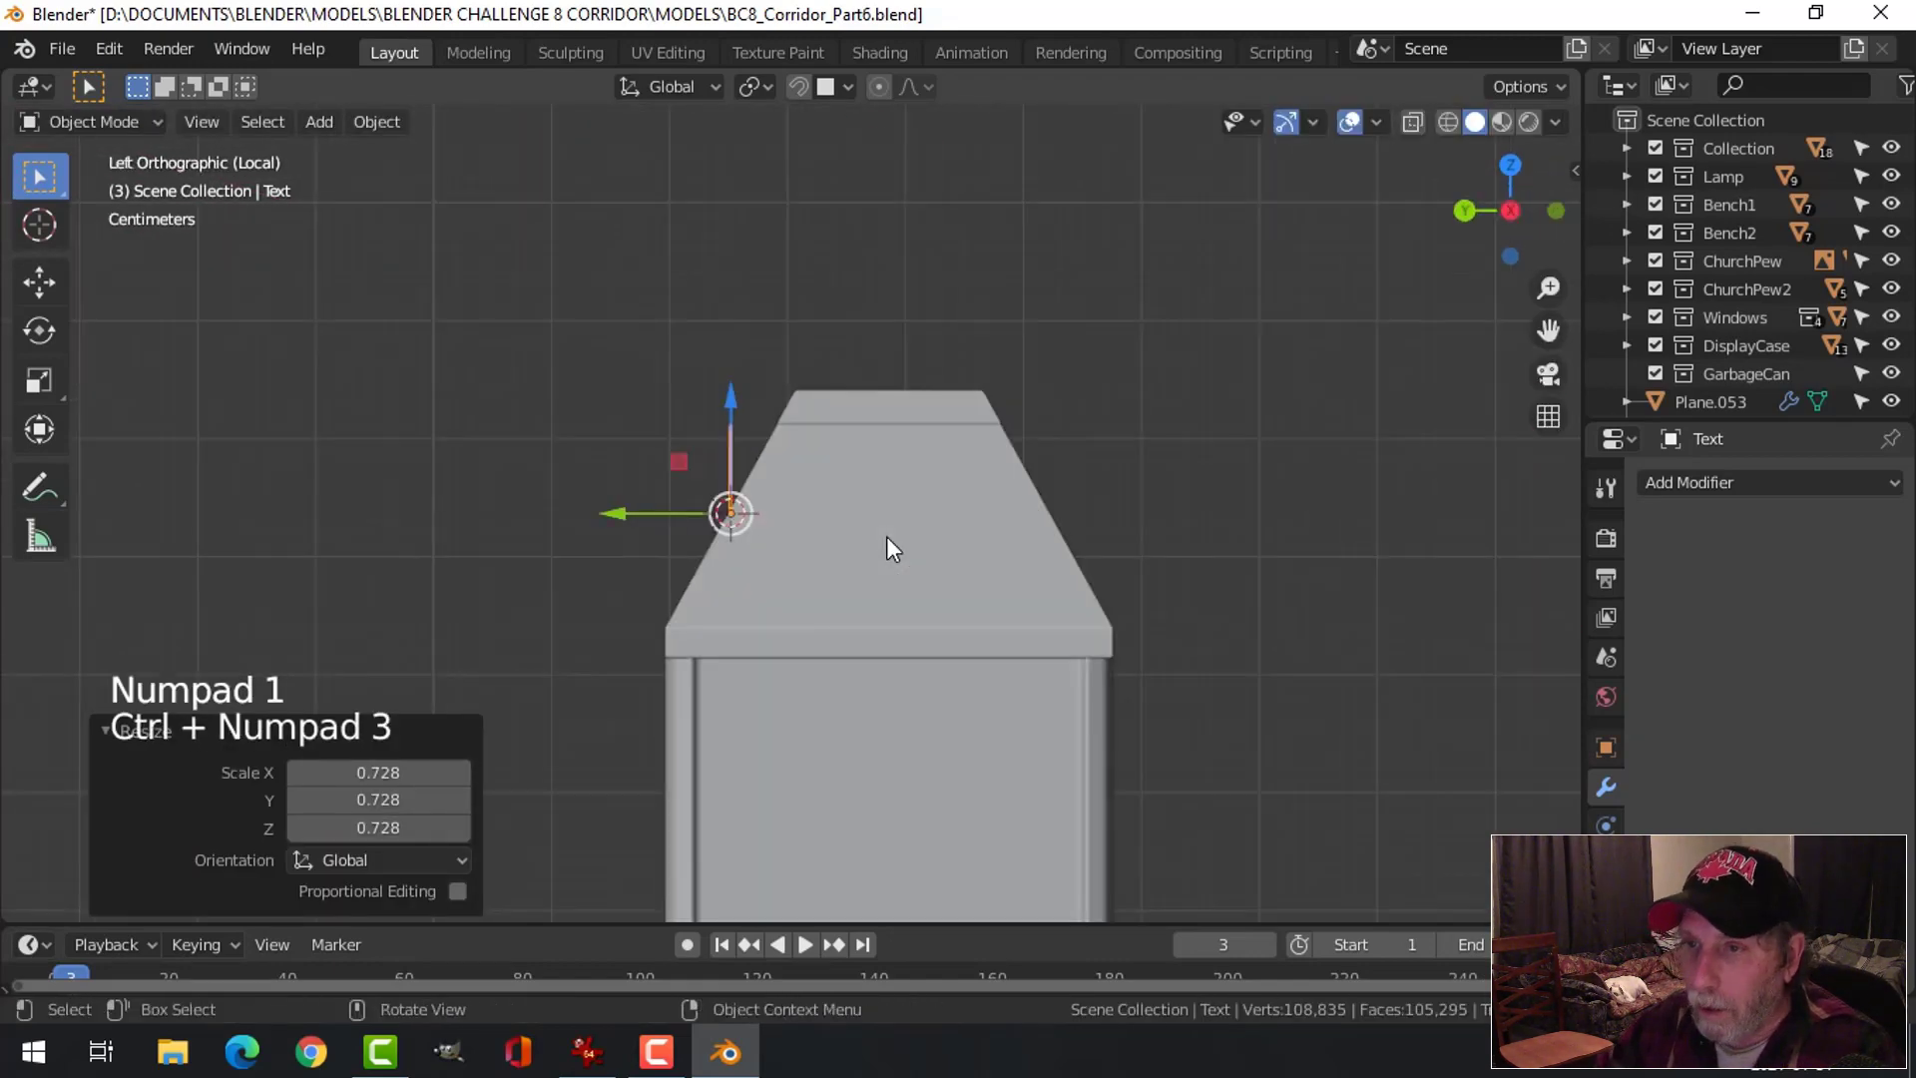
key("ctrl+KP_1")
scroll(887, 536, "up", 2)
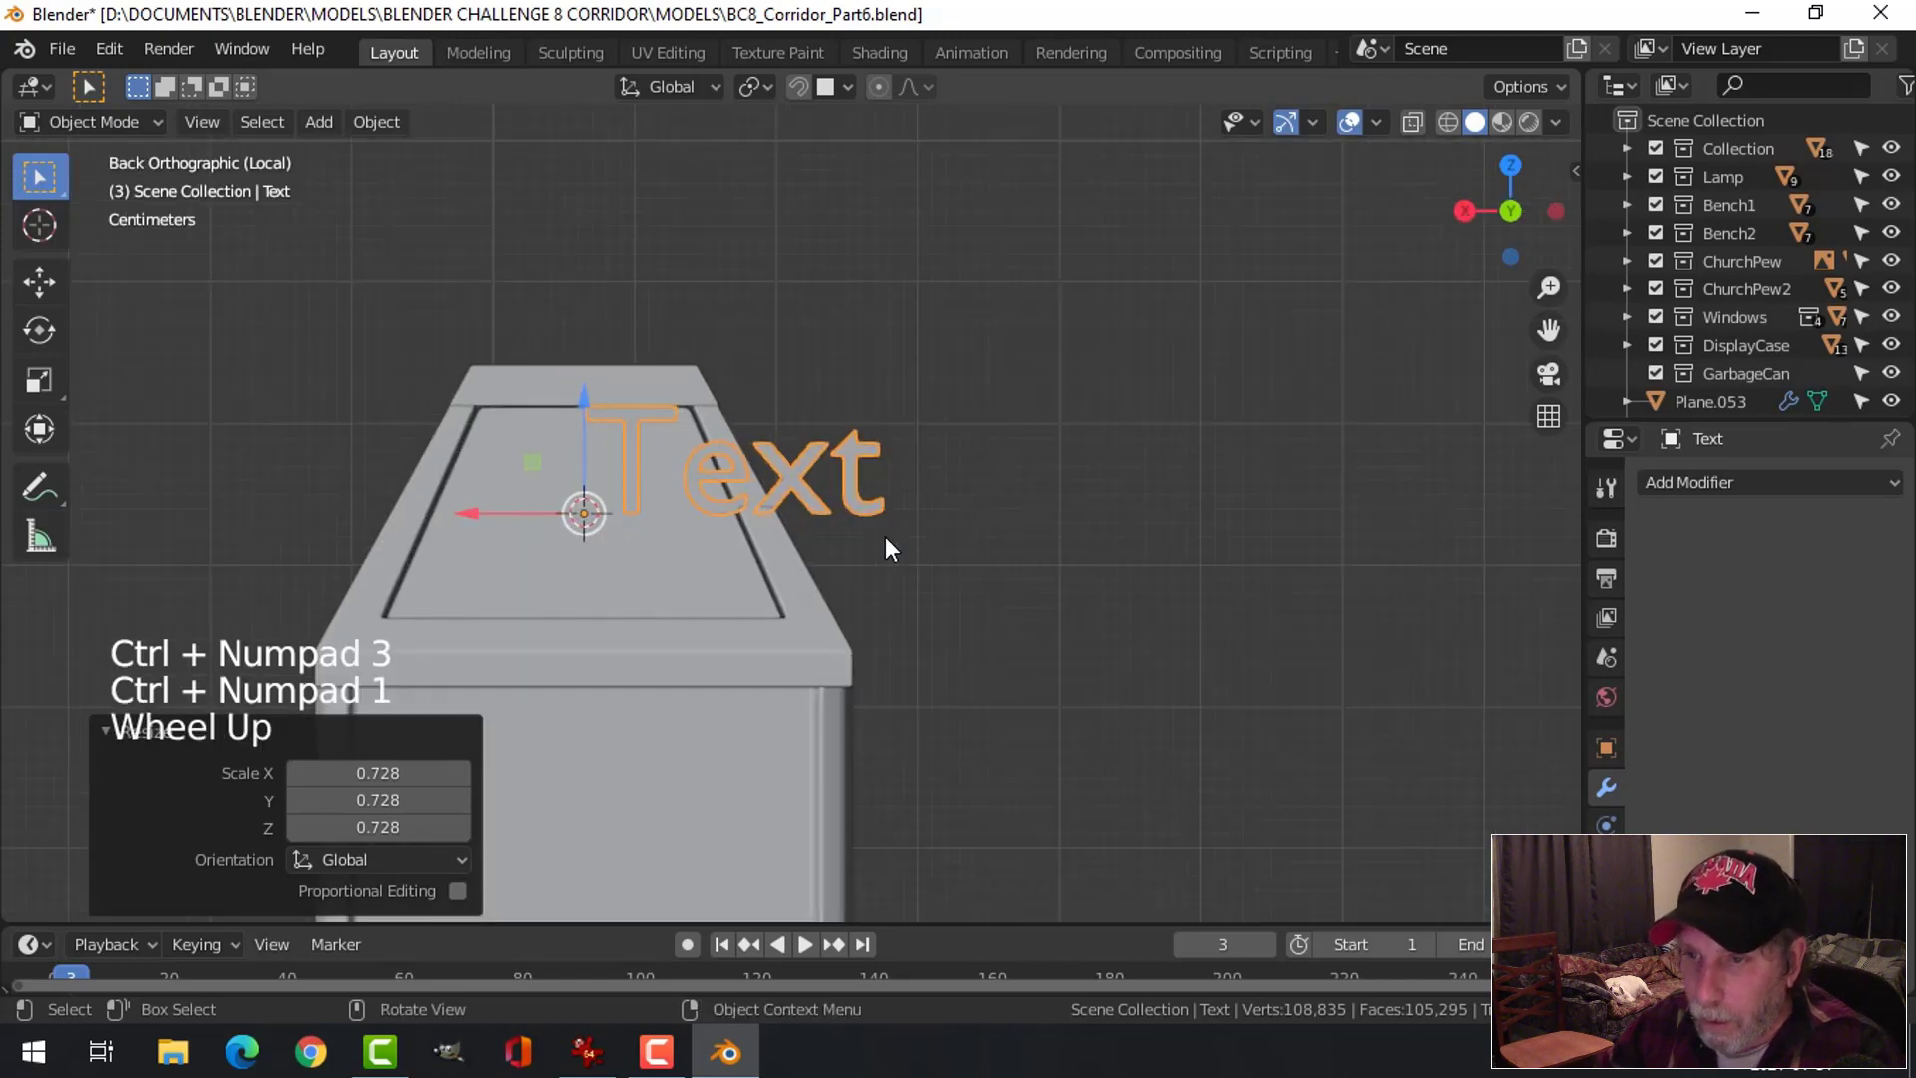
key("g")
left_click(748, 586)
middle_click_drag(748, 586, 738, 552, "shift")
scroll(950, 525, "up", 2)
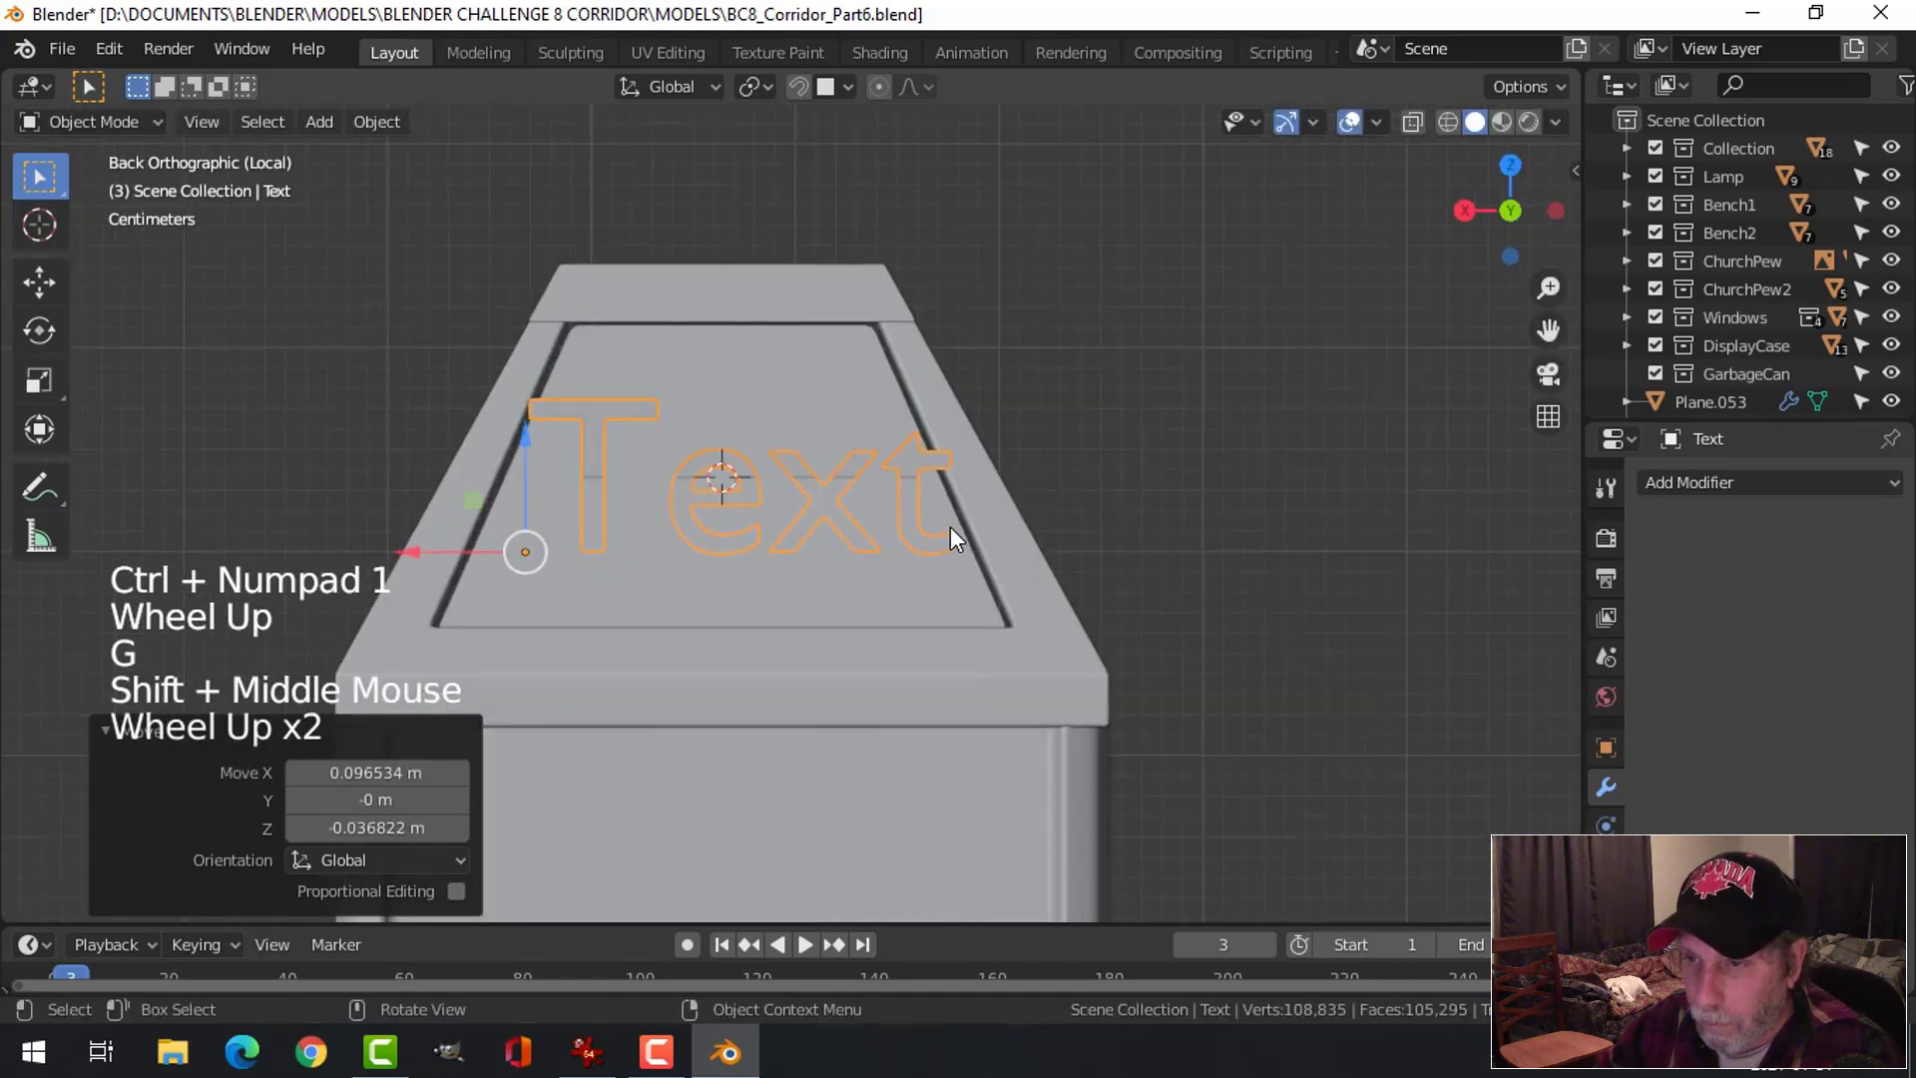
Scale the text by about 0.796 and shift it slightly along the X axis toward the panel's center
key("s")
left_click(908, 532)
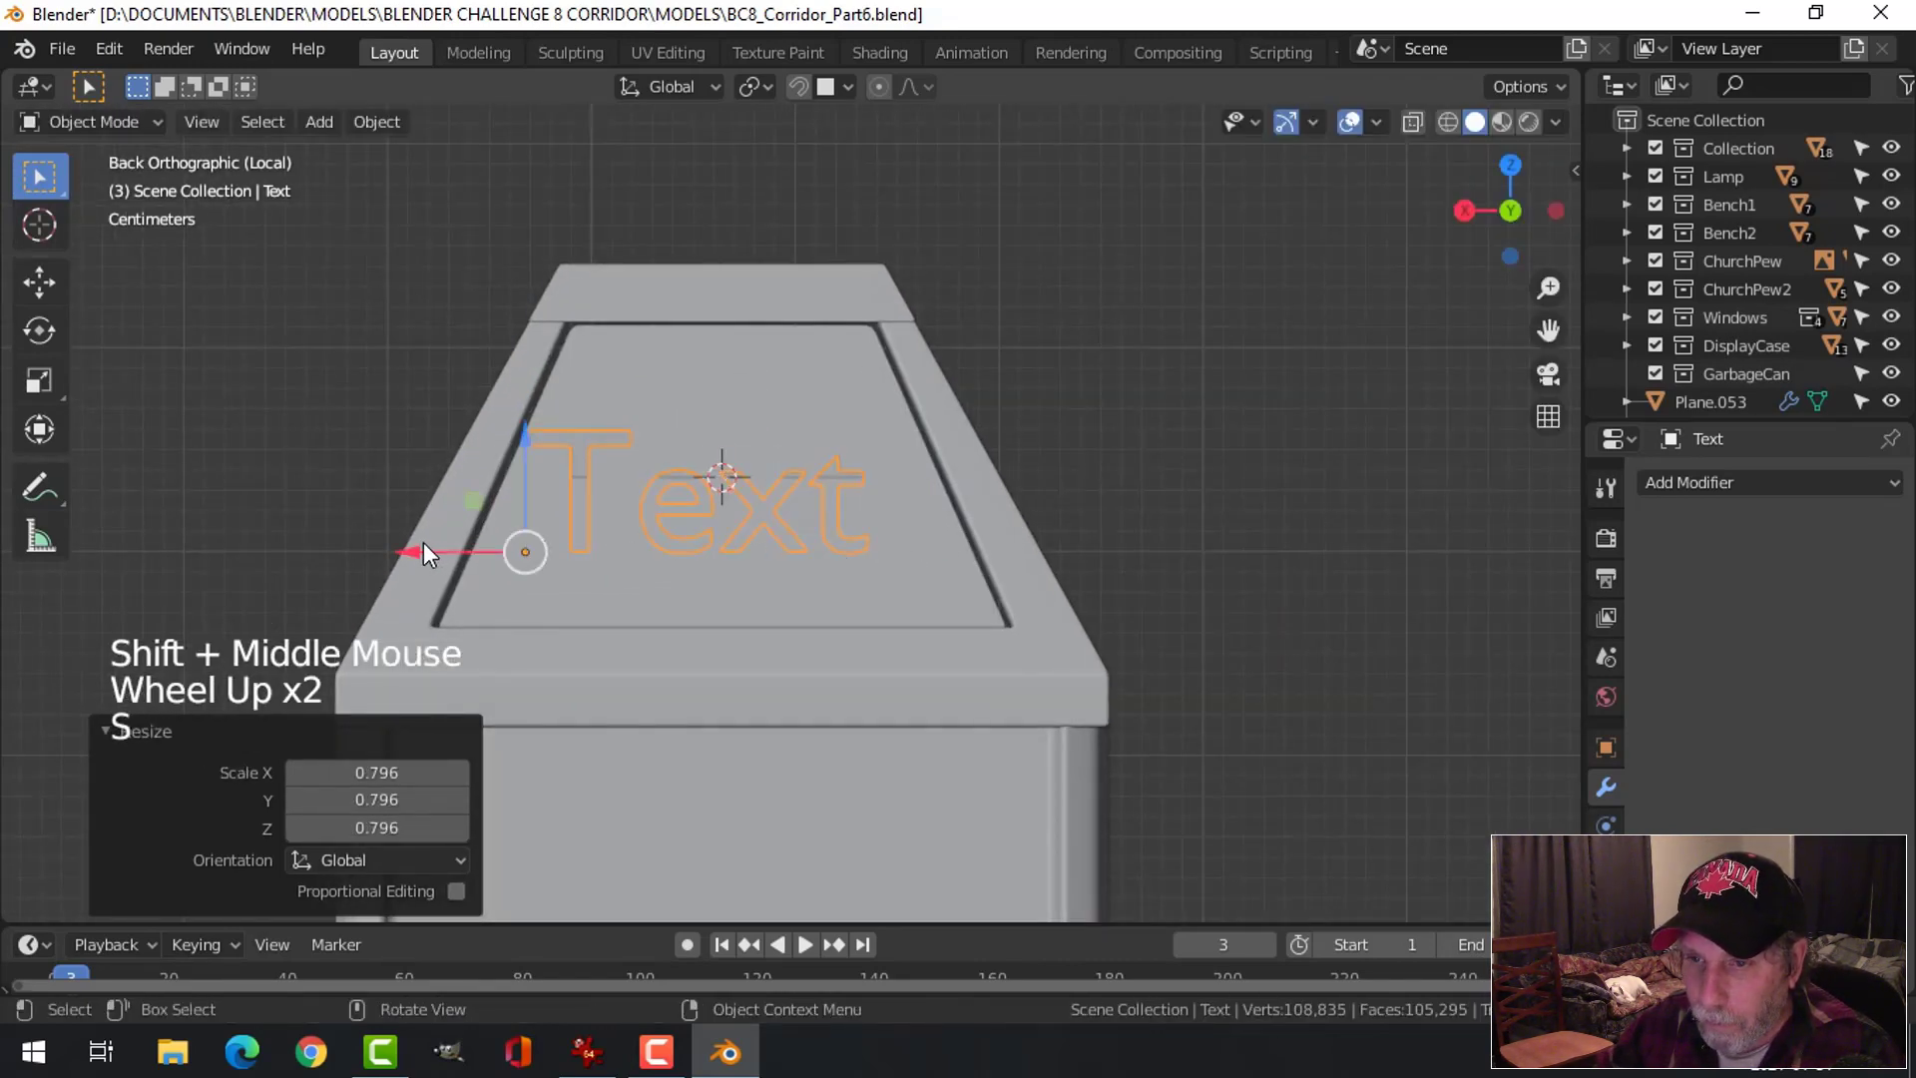
left_click_drag(423, 552, 457, 553)
Replace the text object's content with PUSH
key("Tab")
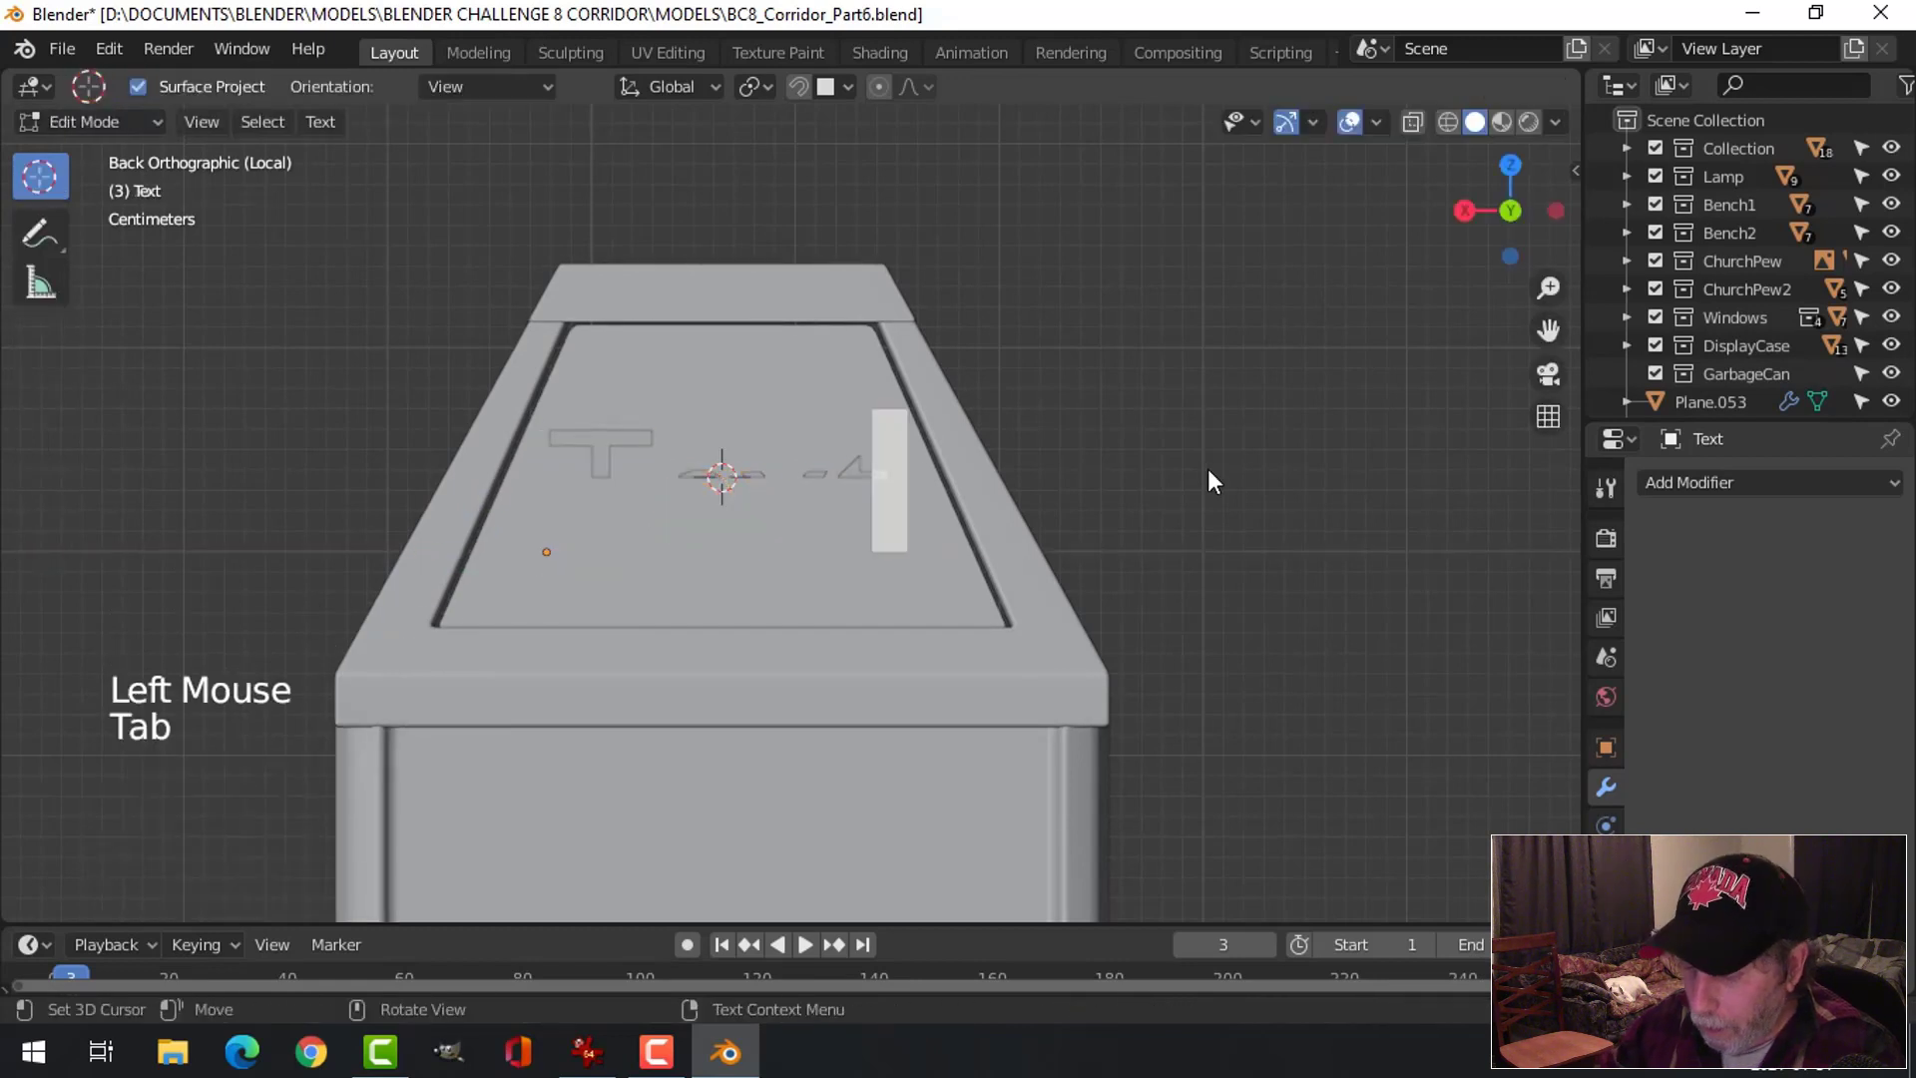
key("BackSpace")
key("BackSpace")
key("BackSpace")
key("BackSpace")
key("BackSpace")
key("BackSpace")
key("Caps_Lock")
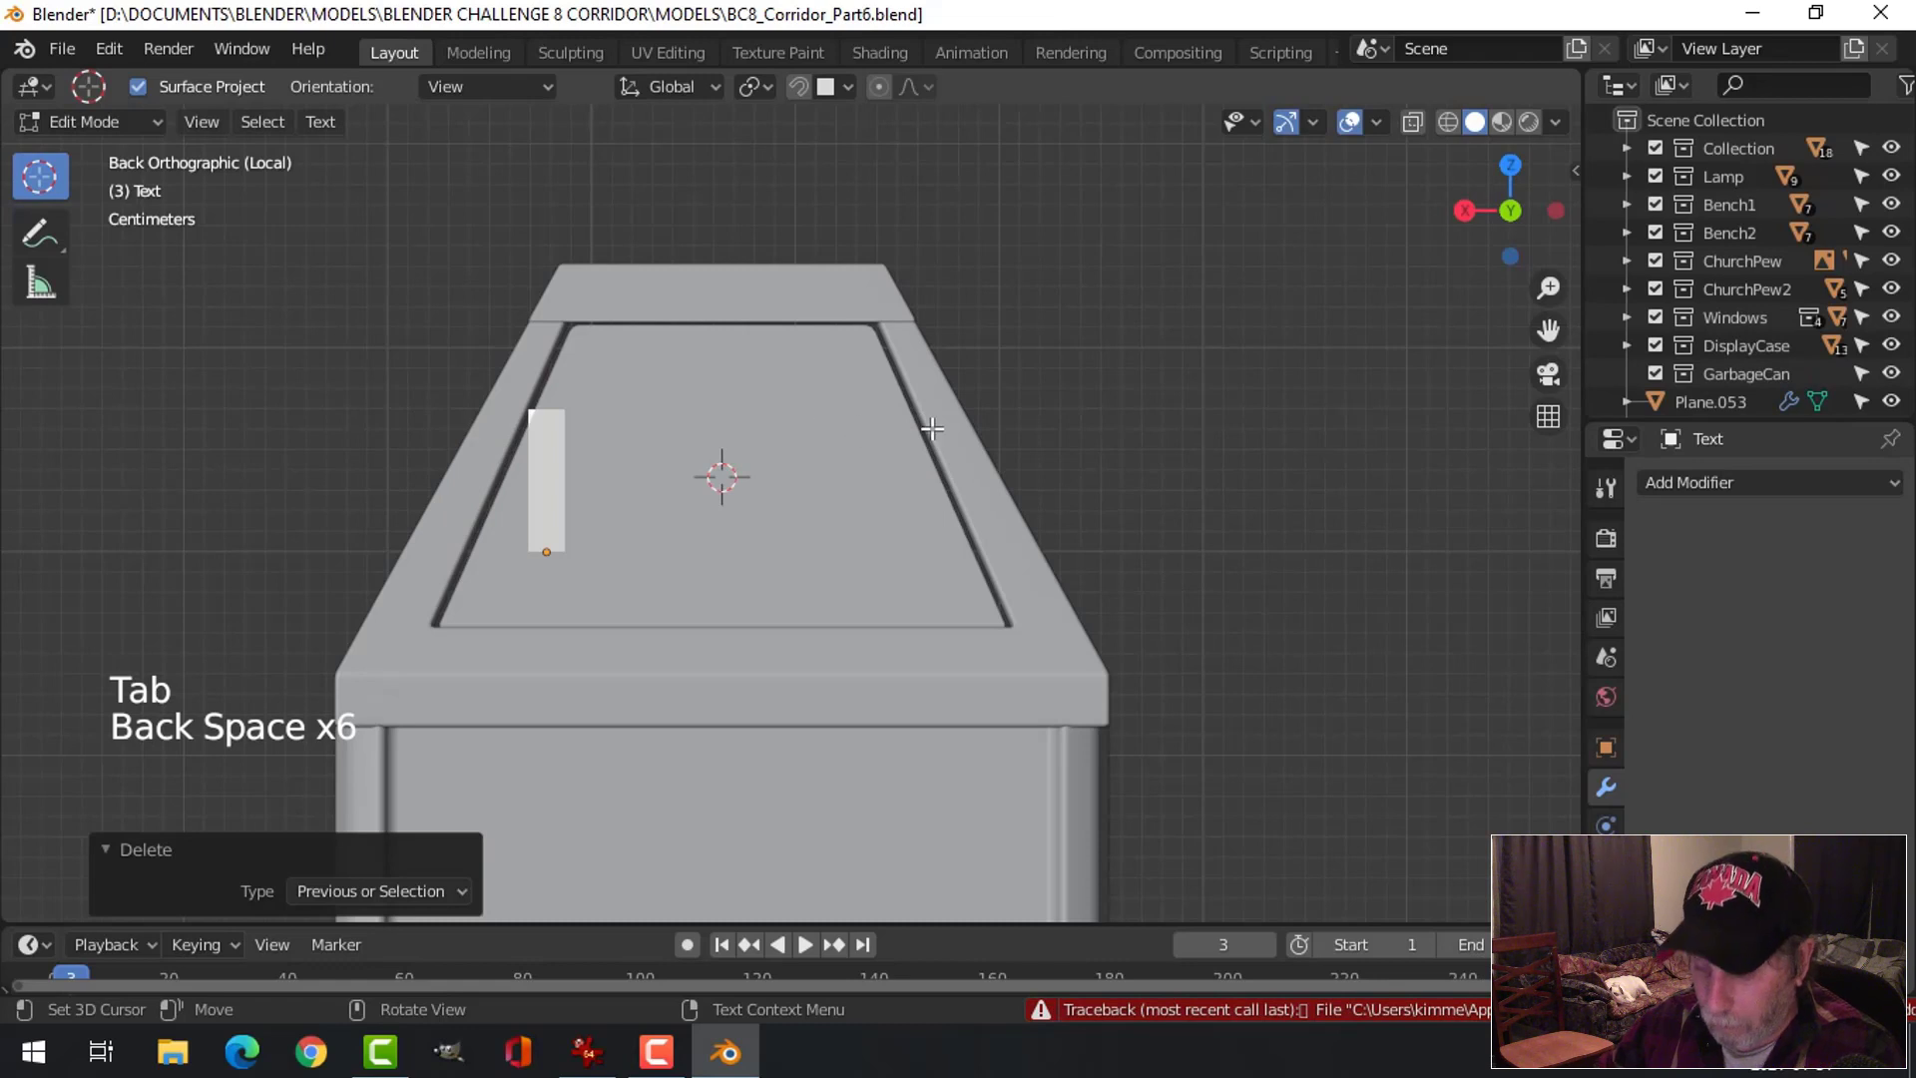
type("PUSH")
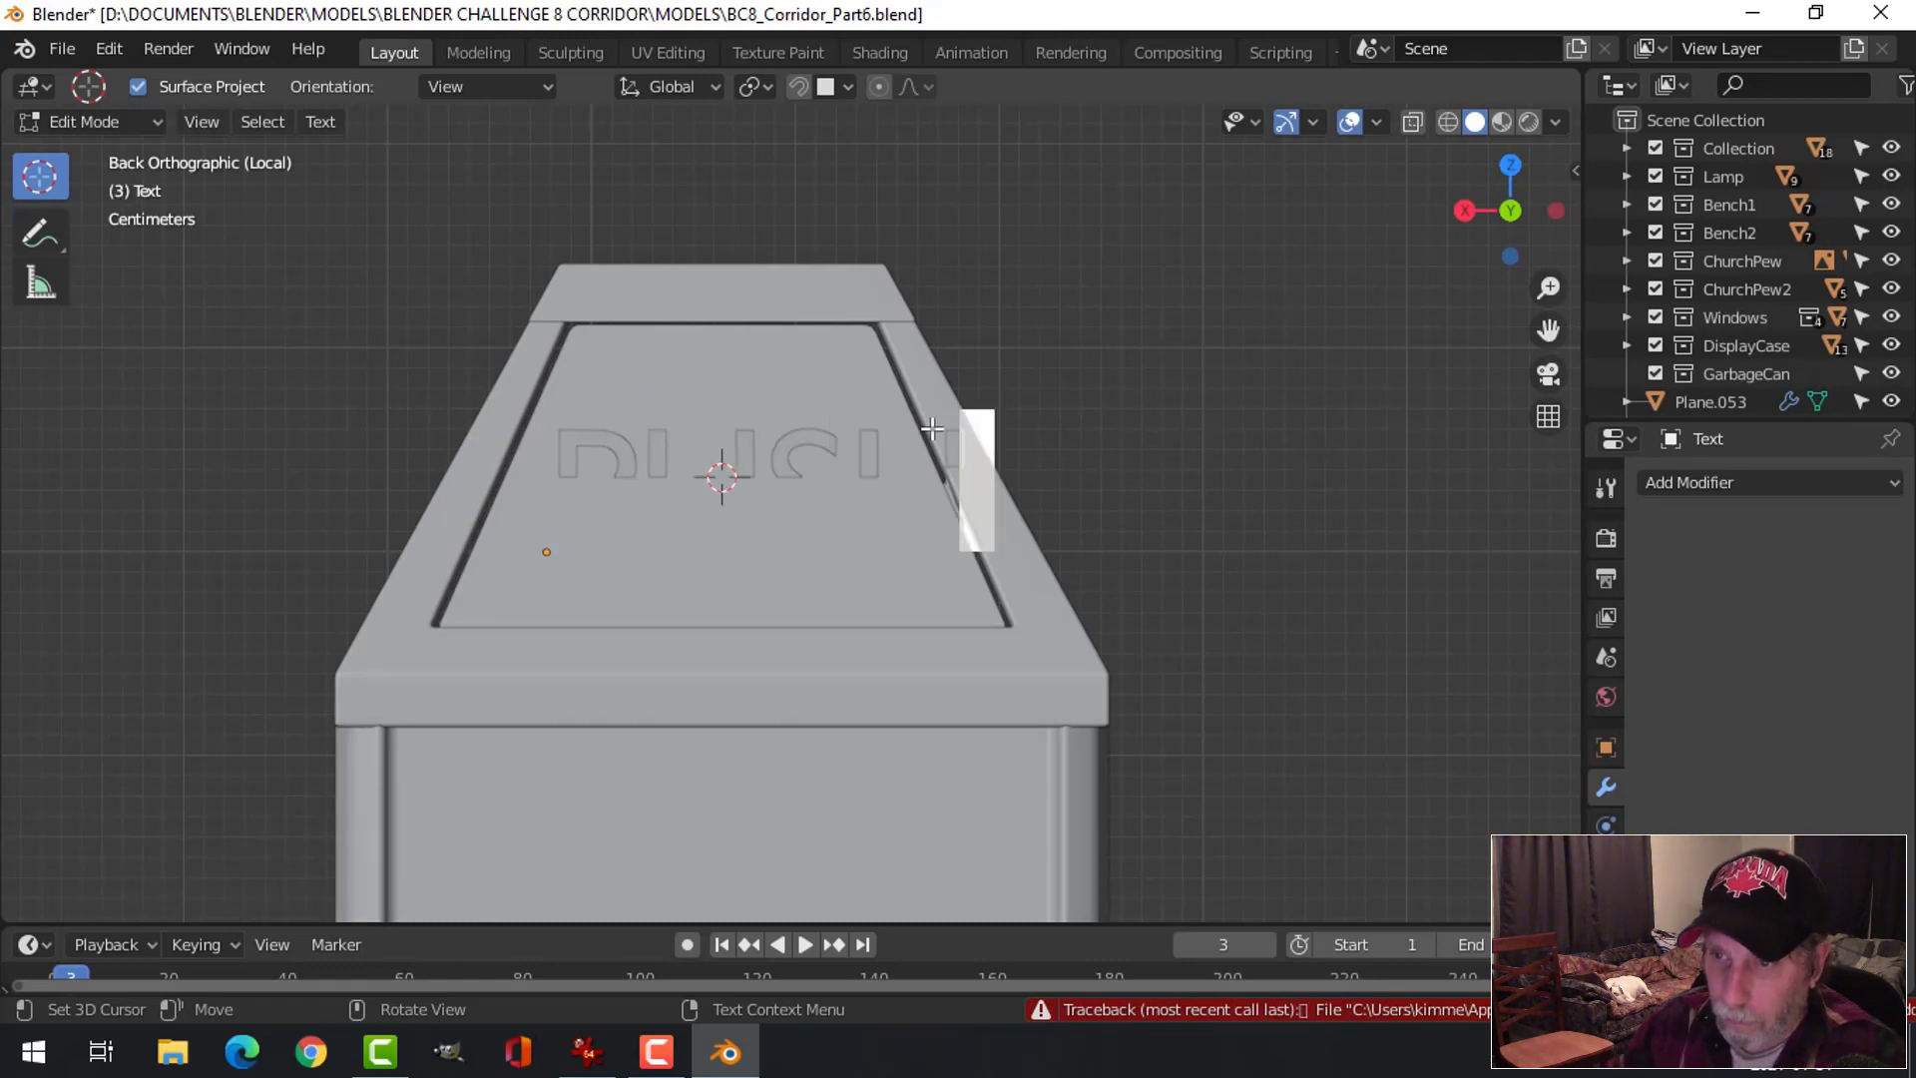
key("Tab")
Scale the PUSH text down to fit within the lid panel, finishing with a factor of about 0.952
key("s")
middle_click_drag(1104, 507, 997, 648)
left_click(1014, 513)
key("s")
left_click(886, 561)
Set the PUSH text's geometry extrude to 0.034 m and its bevel depth to 0.01 m
left_click(1606, 905)
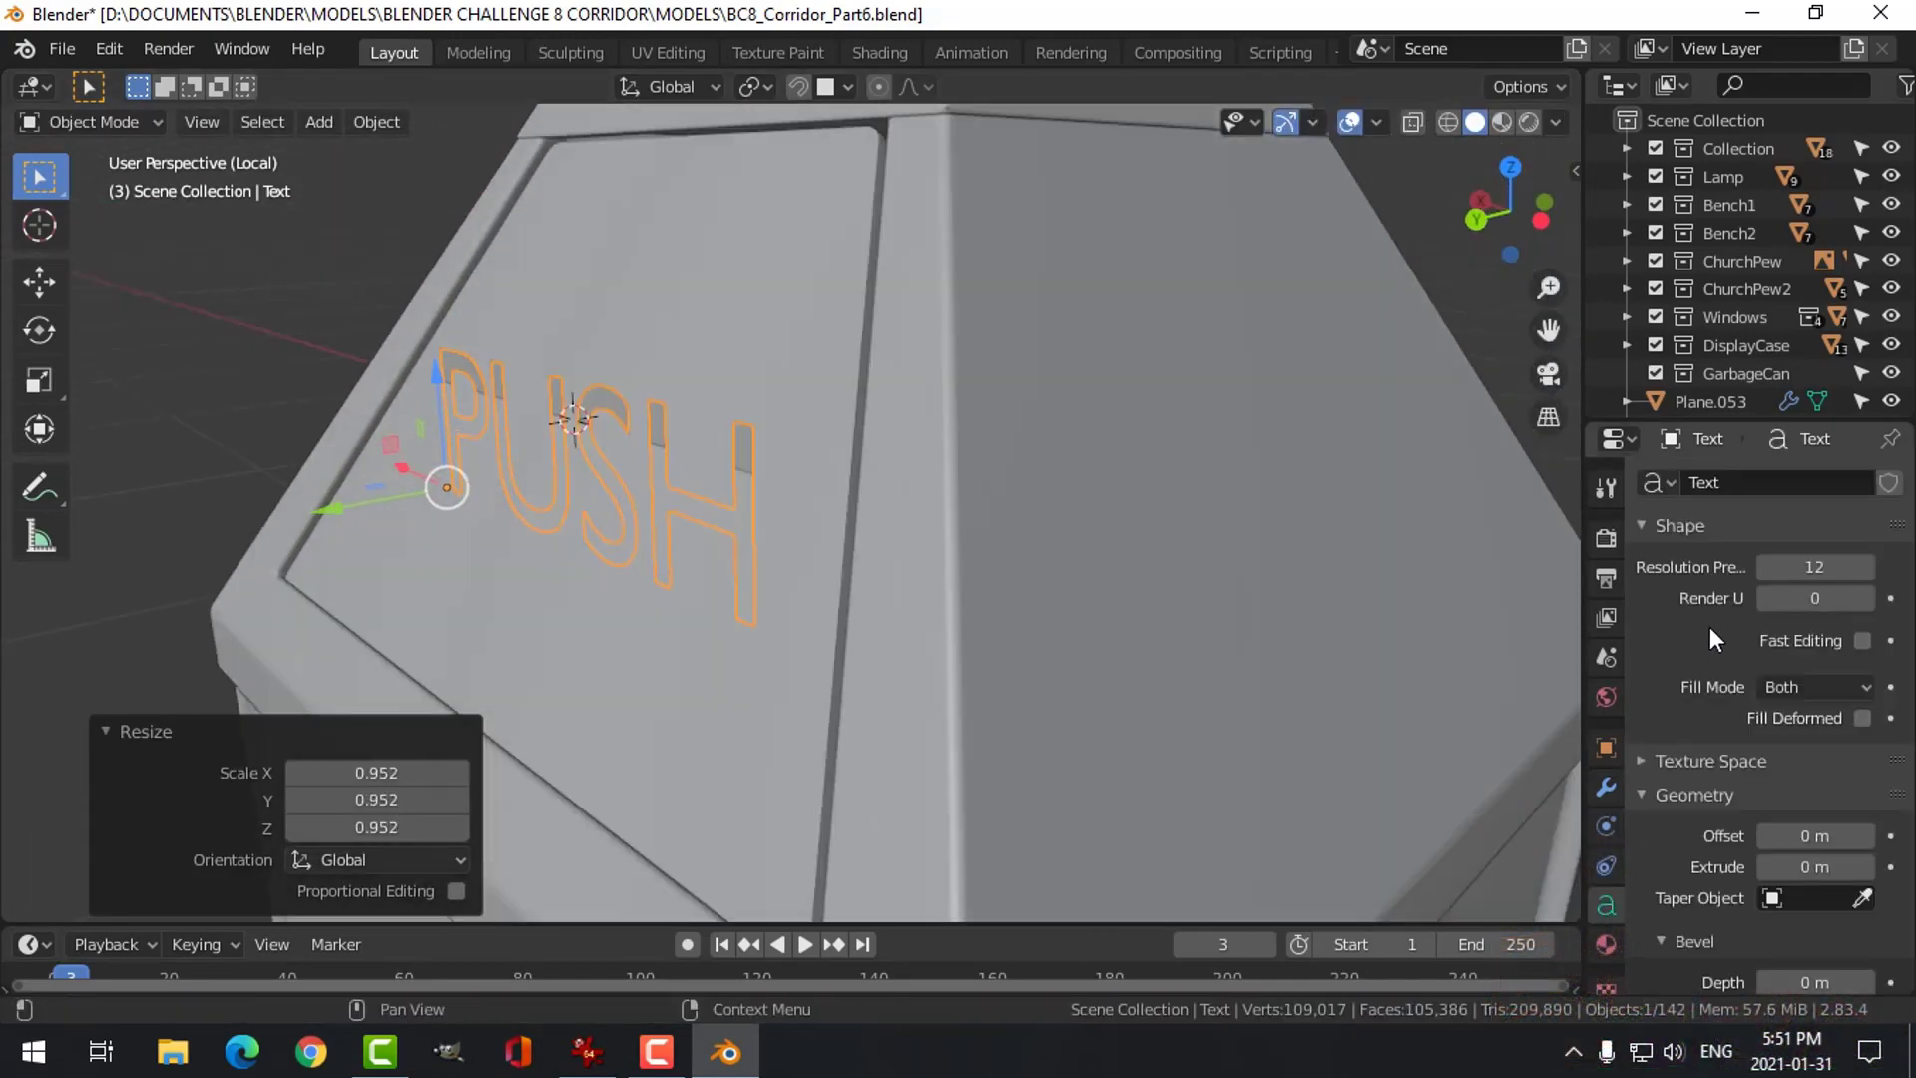
scroll(1709, 679, "down", 5)
scroll(1696, 740, "down", 3)
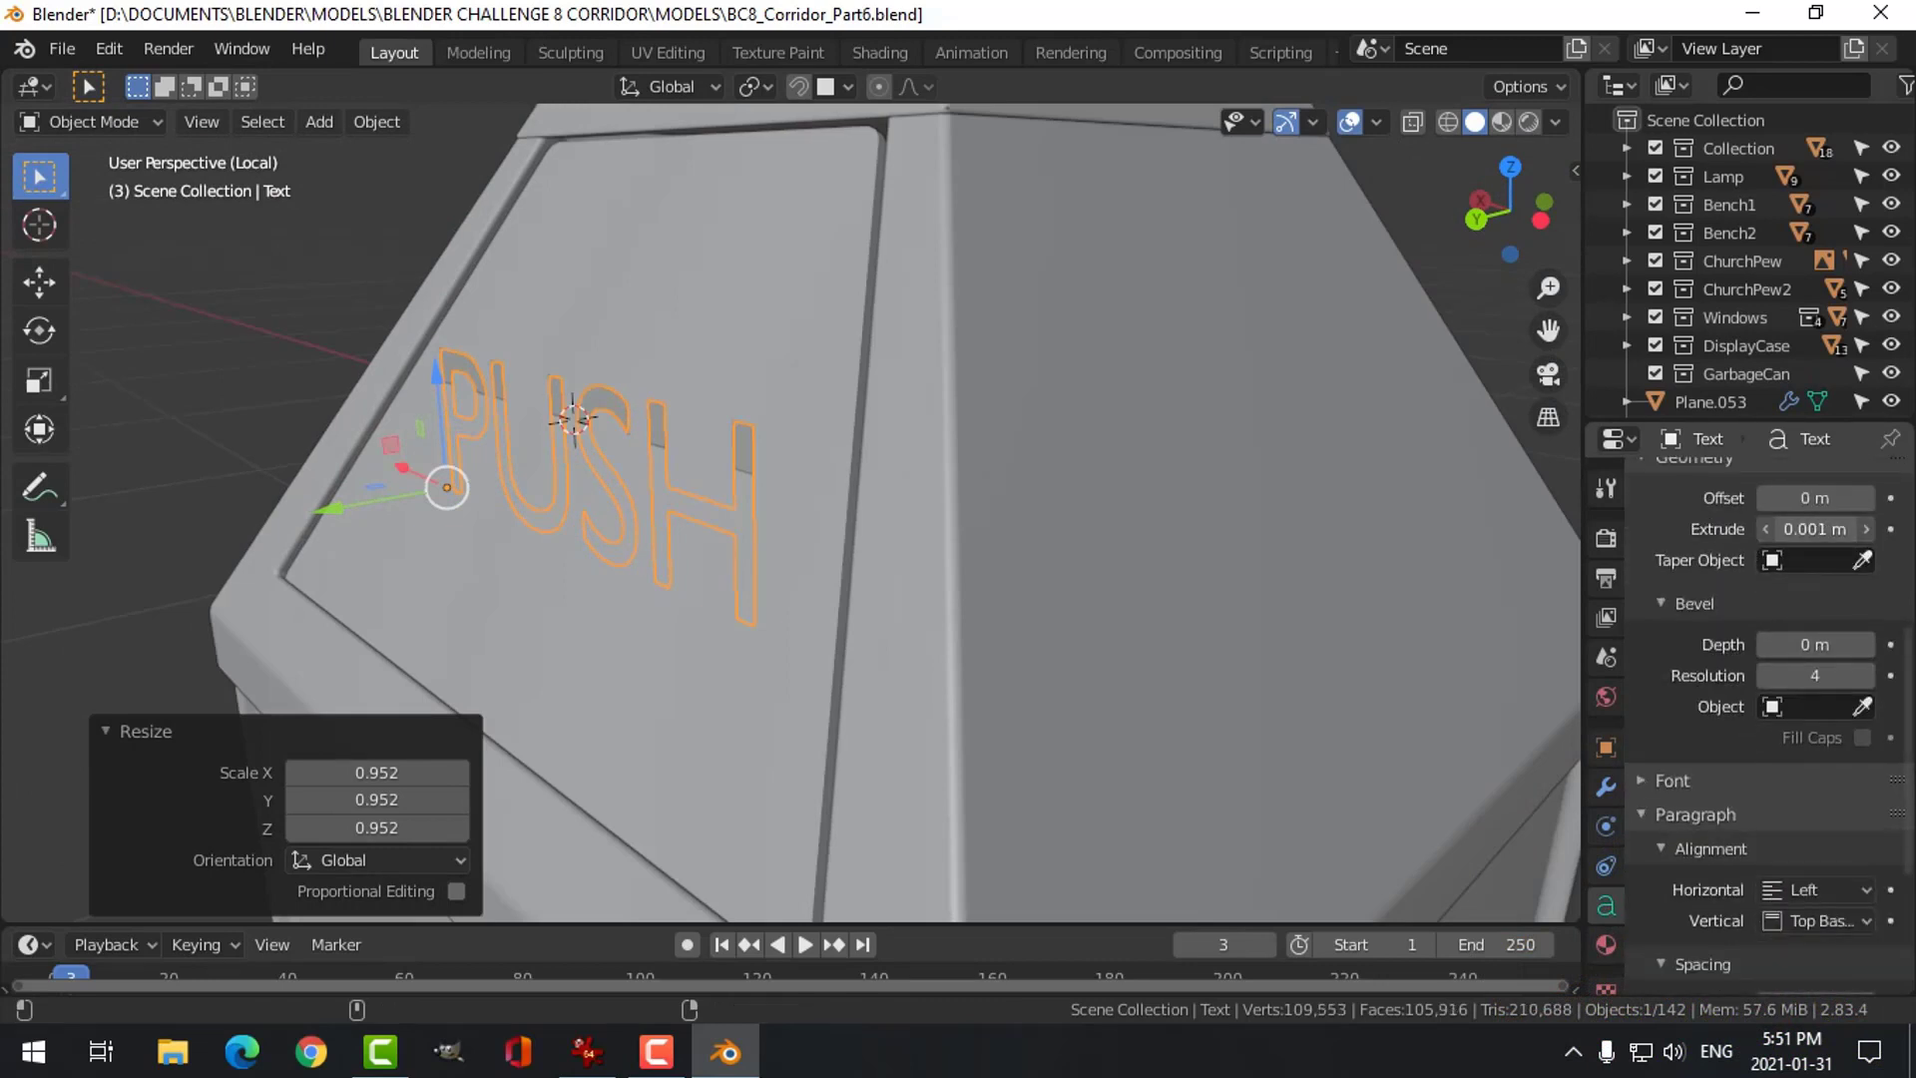
left_click_drag(1814, 529, 1841, 529)
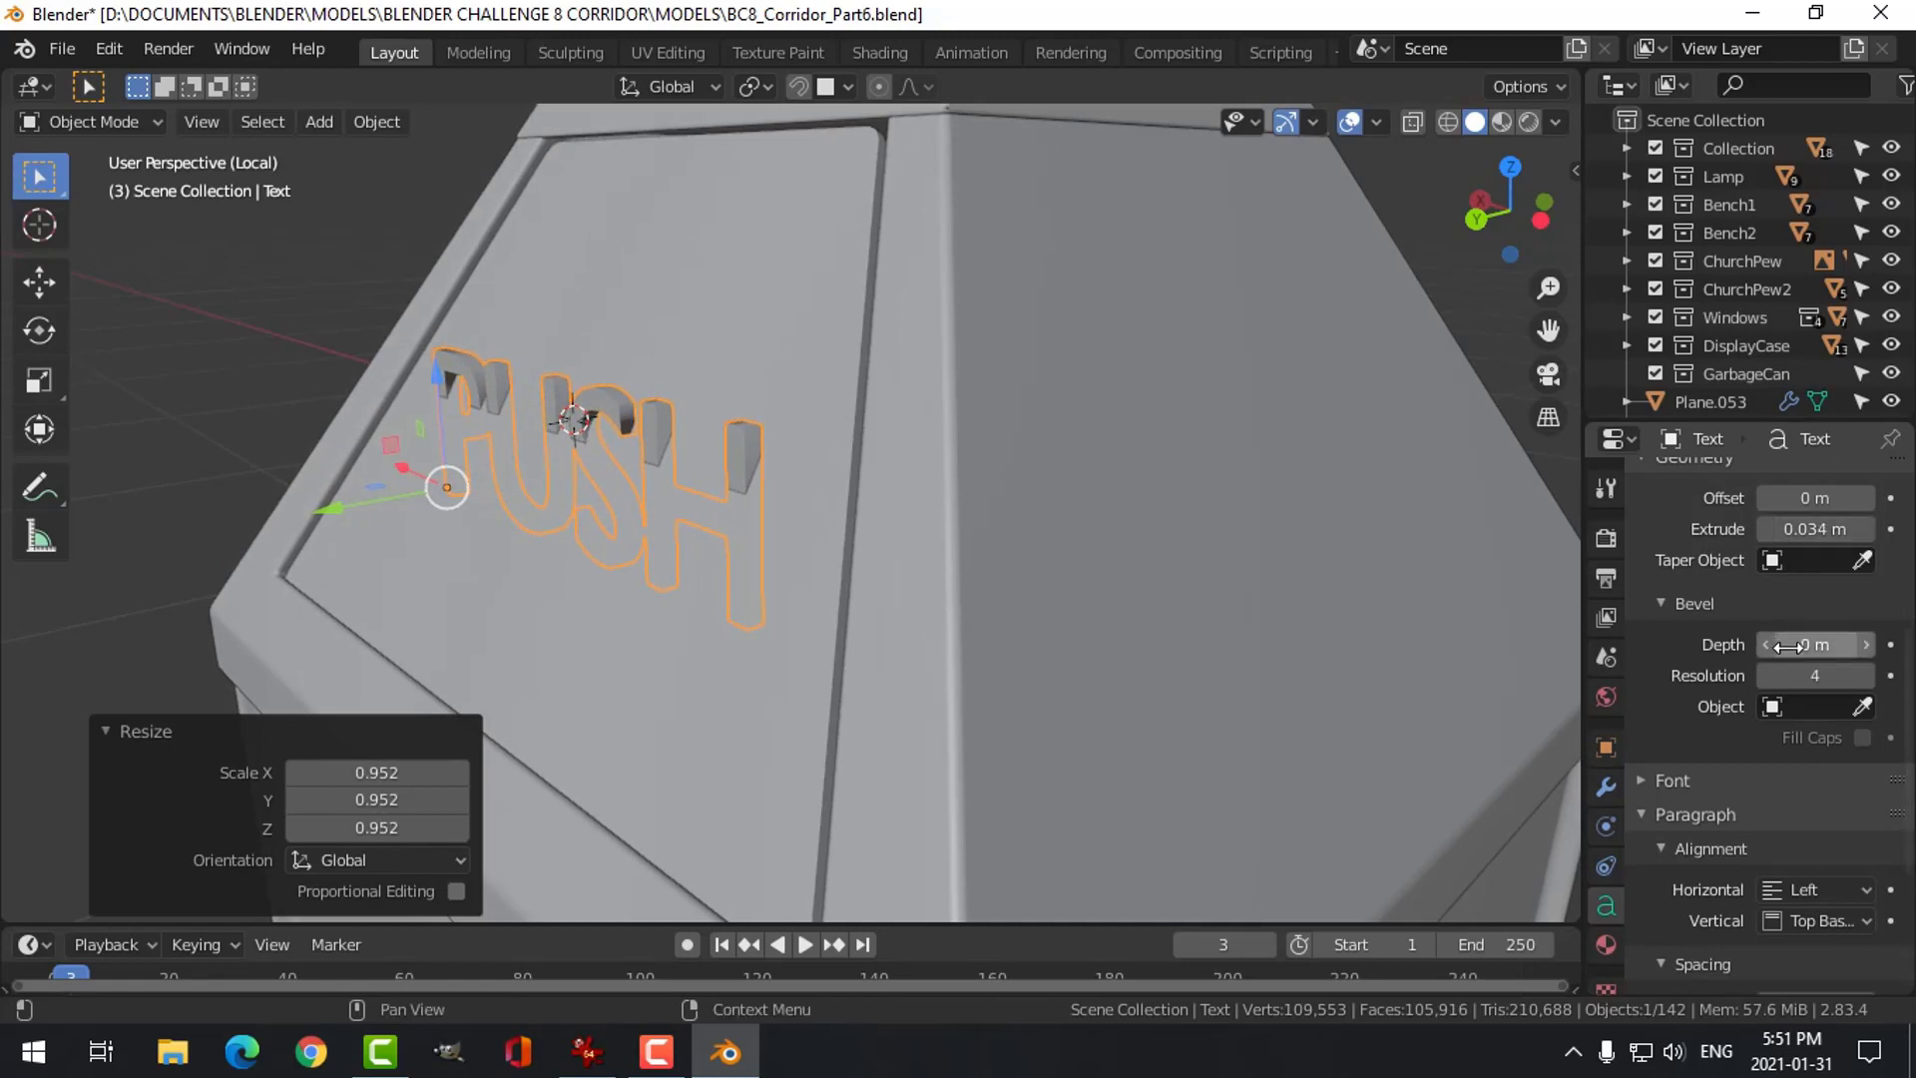
left_click_drag(1814, 644, 1831, 644)
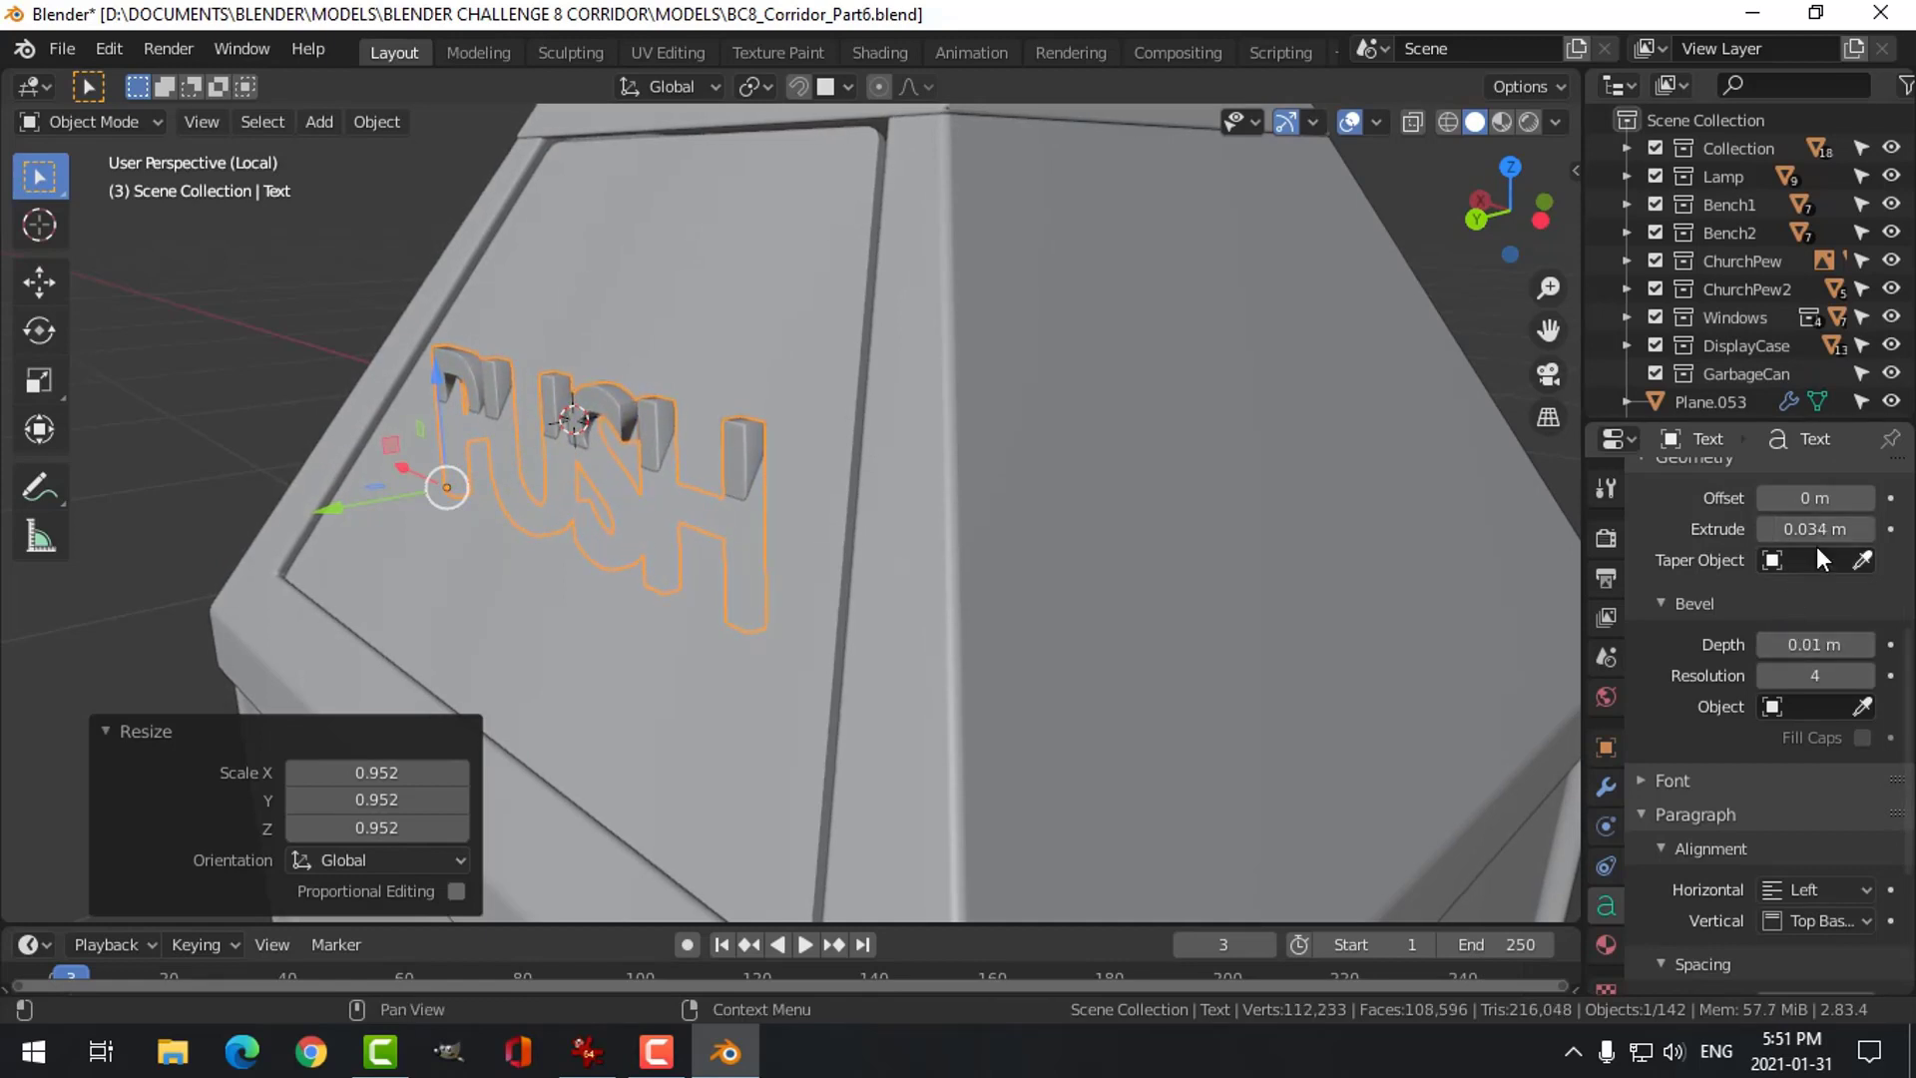
scroll(1818, 578, "up", 4)
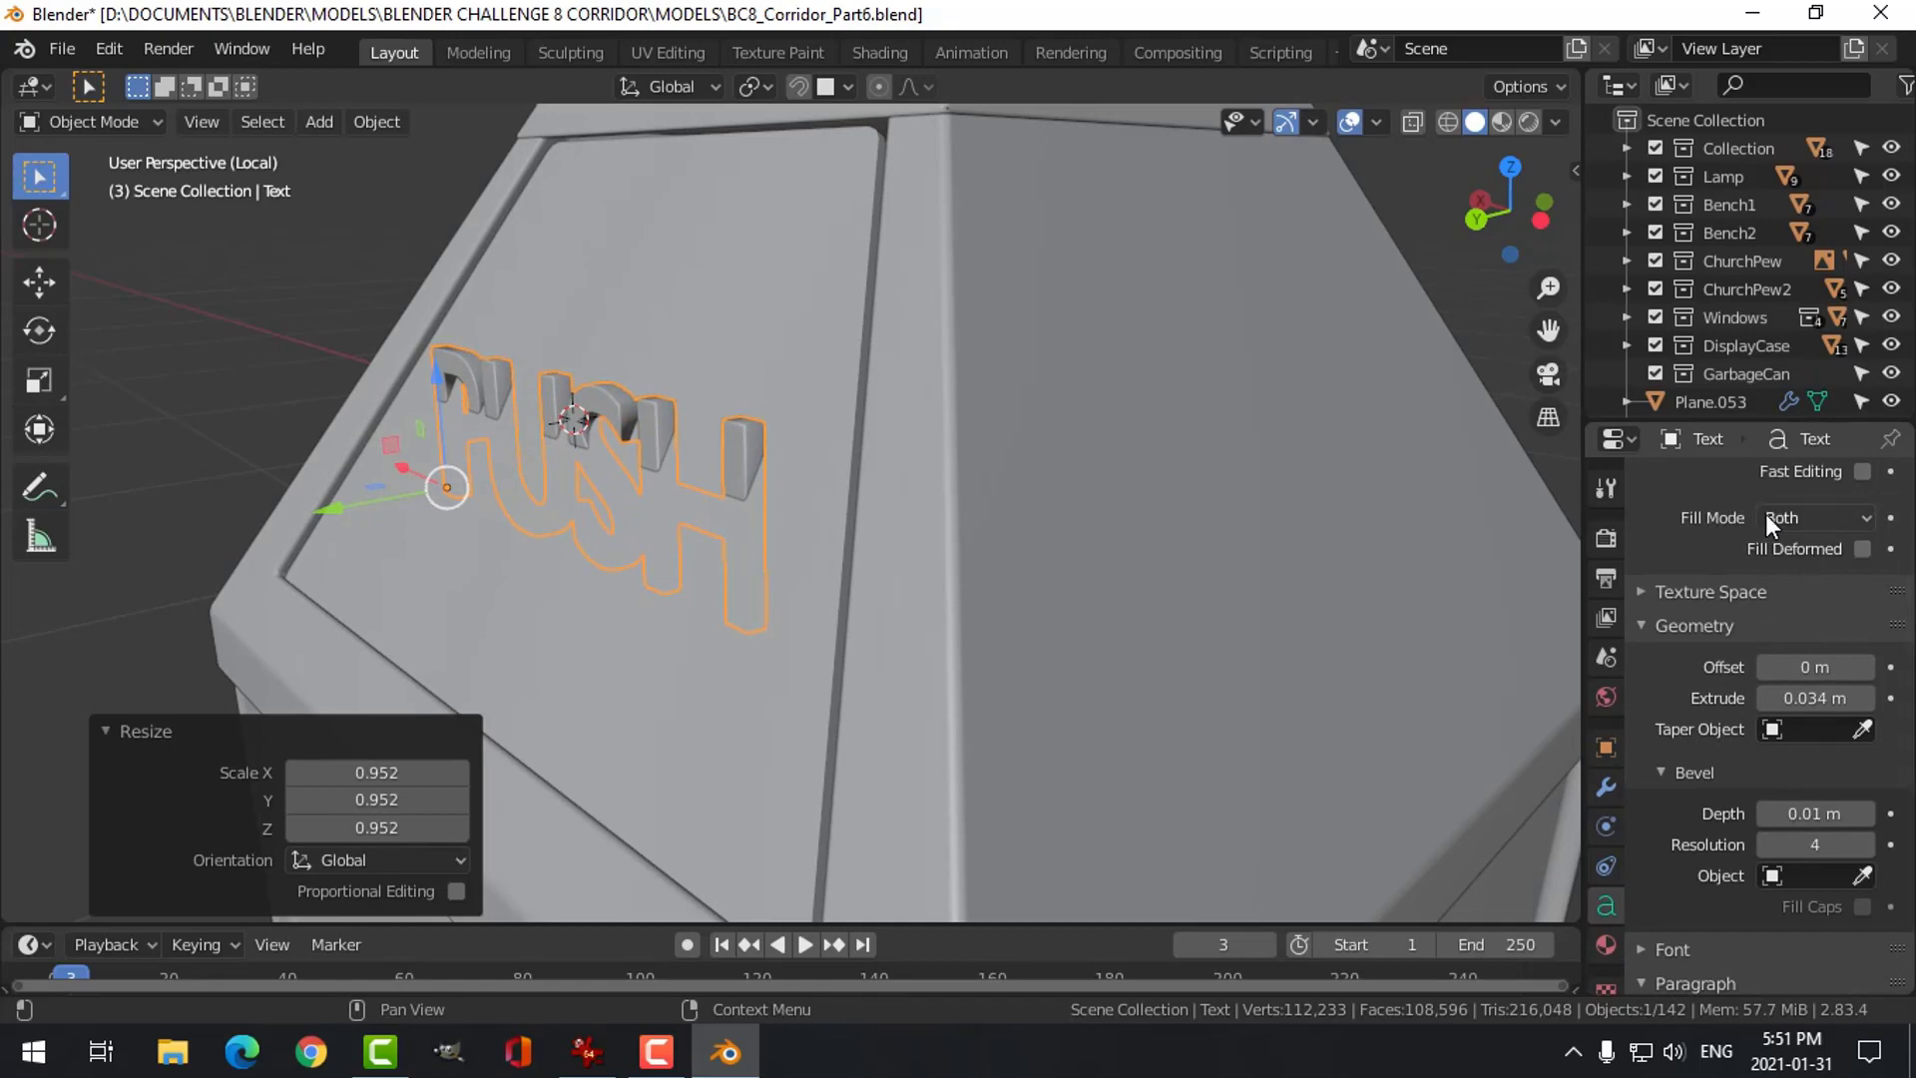
Set the PUSH text's fill mode to Front
left_click(1786, 517)
left_click(1769, 619)
middle_click_drag(1413, 607, 1058, 591)
middle_click_drag(884, 593, 1008, 655)
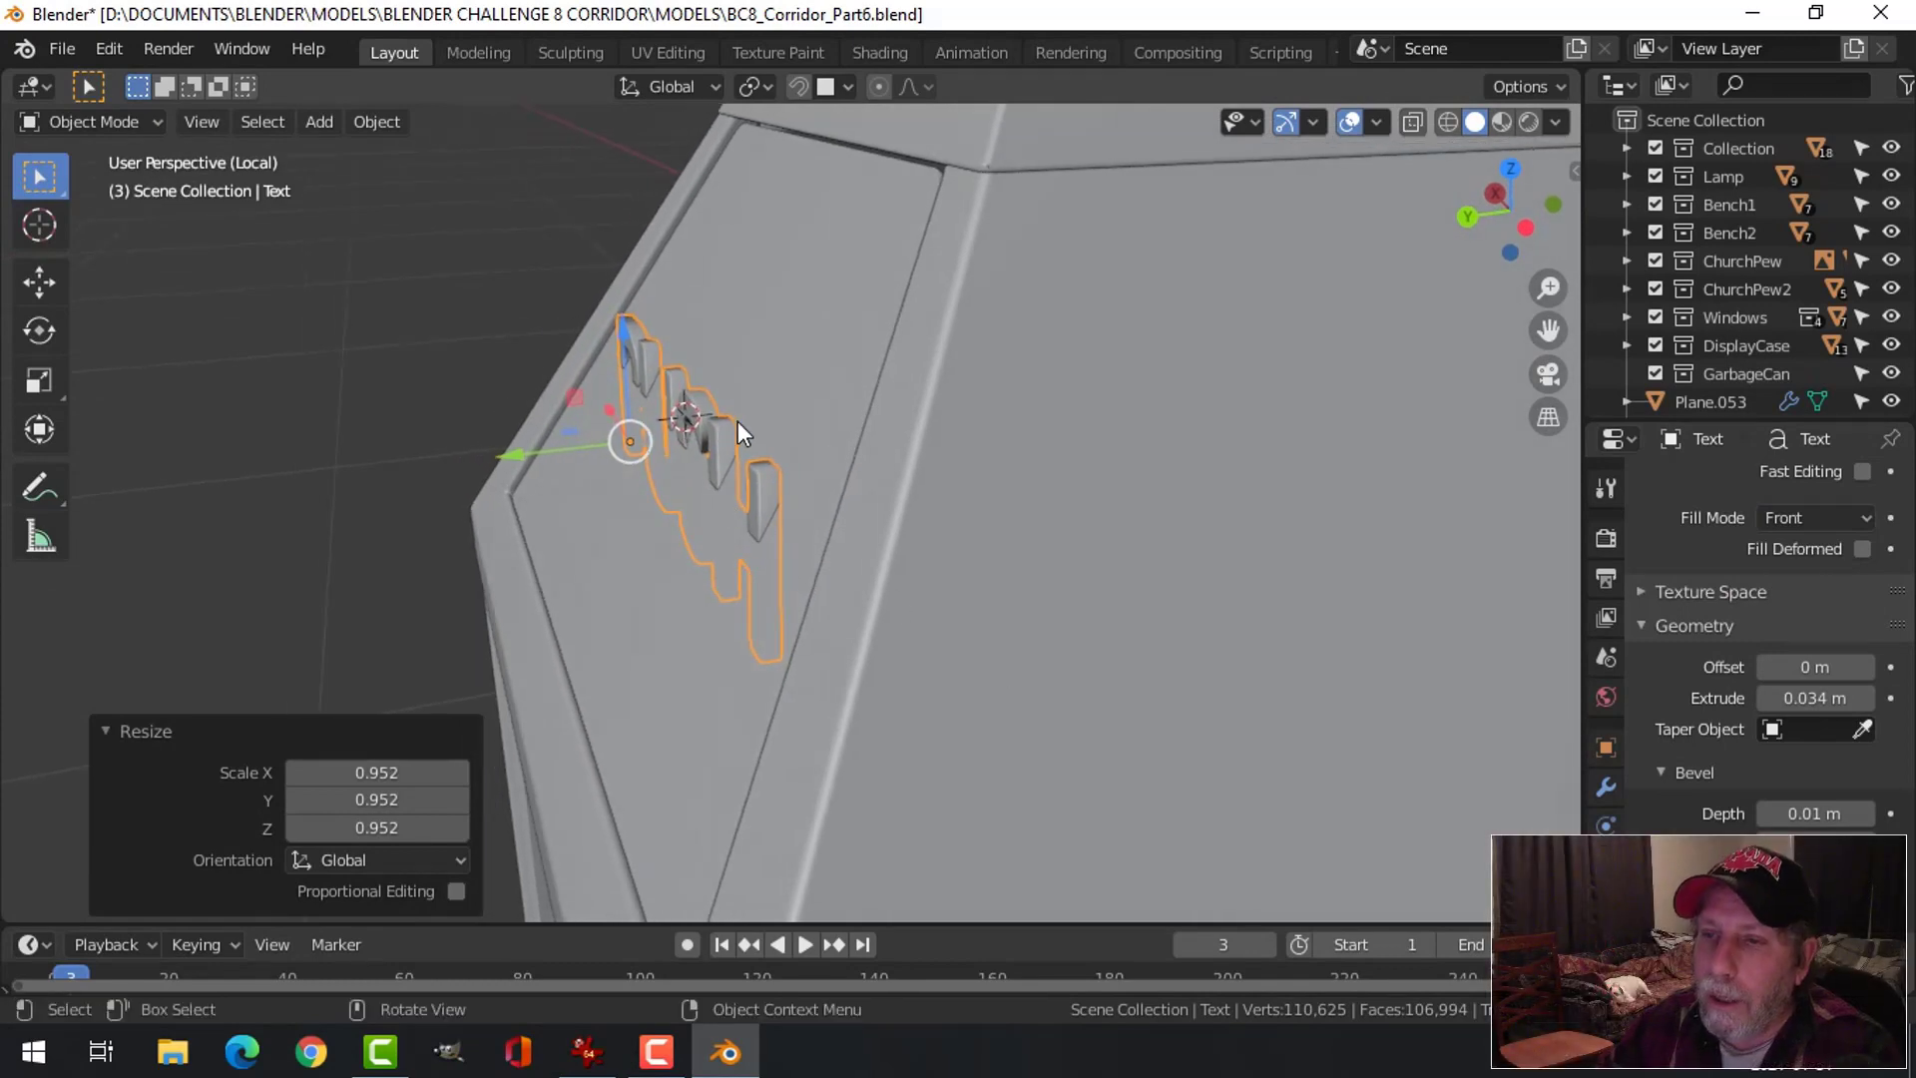
Move the PUSH text about 0.024 m outward from the panel along Y and raise it slightly along Z
left_click_drag(511, 445, 445, 449)
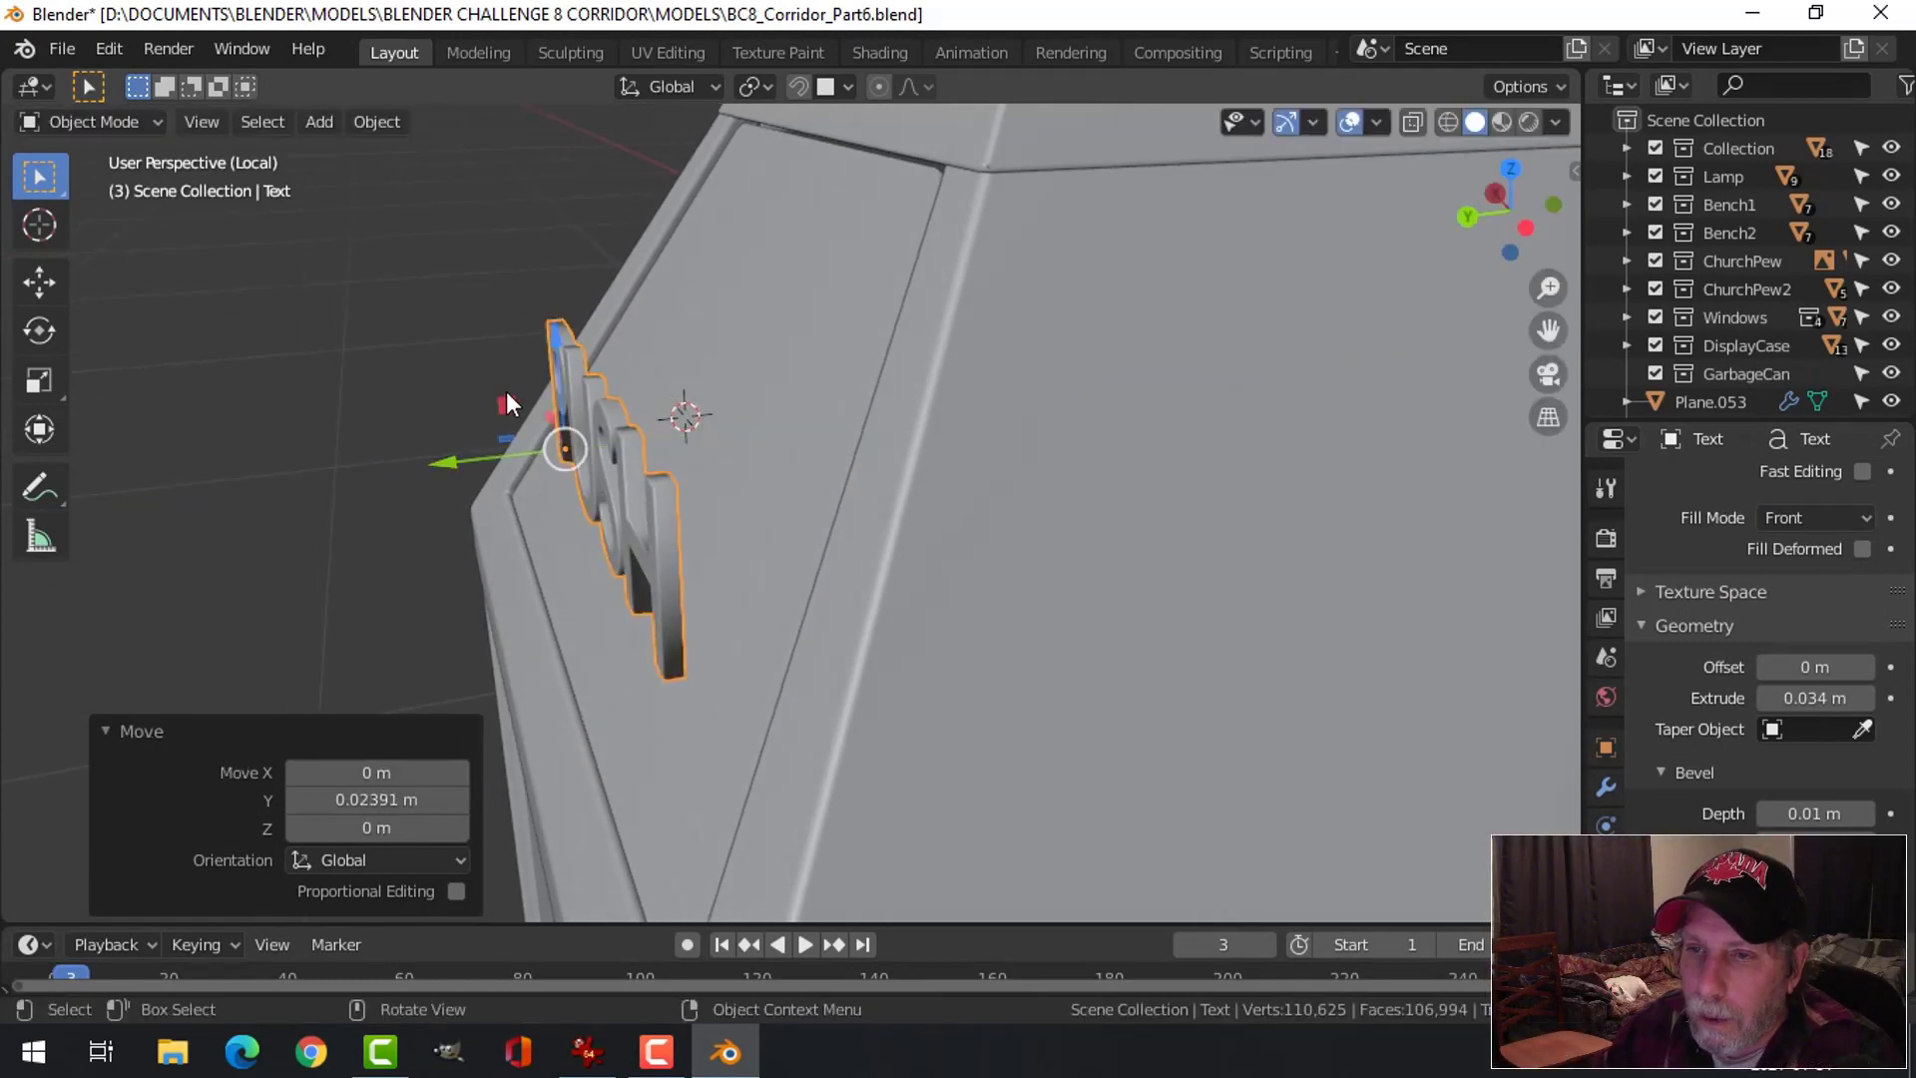
left_click_drag(555, 350, 552, 299)
middle_click_drag(599, 440, 842, 449)
Enable snapping and move the PUSH text about -0.034 m along Y so it lies aligned on the sloped panel face
left_click(795, 91)
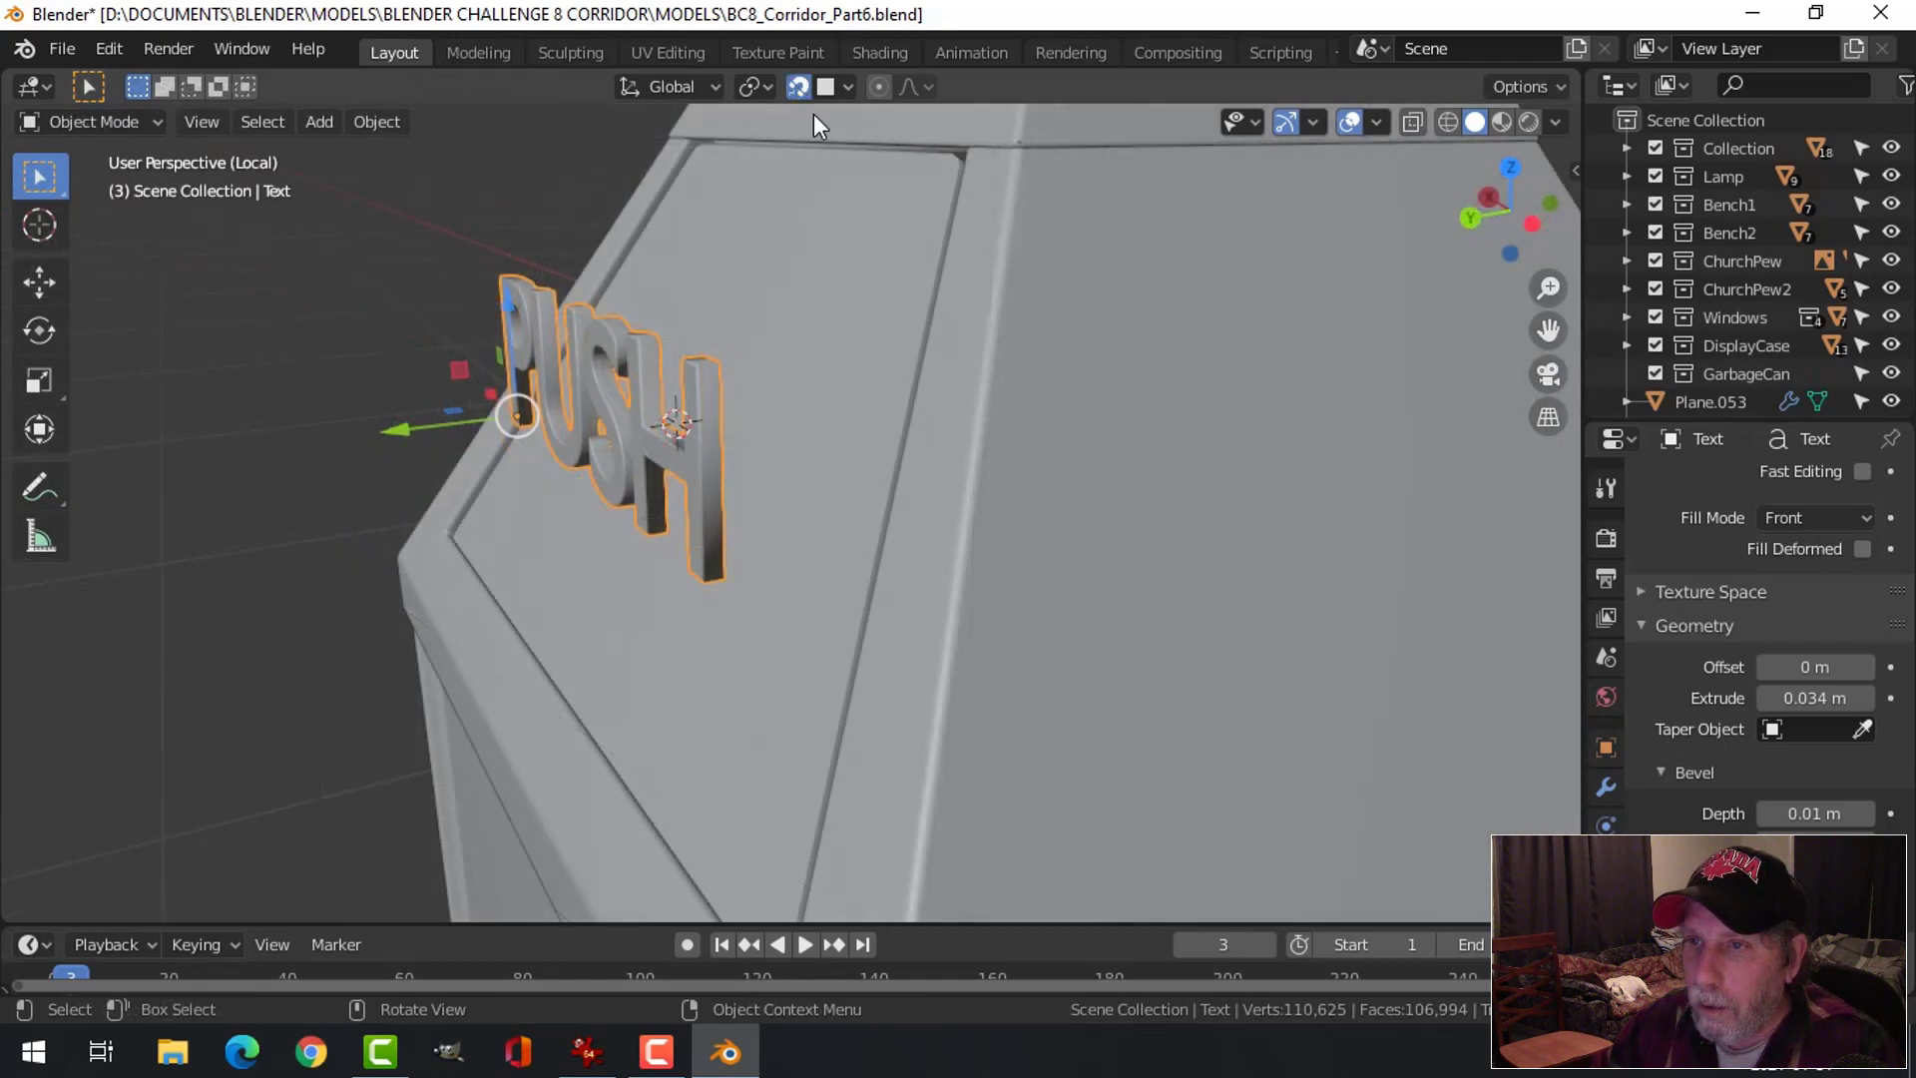
middle_click_drag(910, 303, 872, 313)
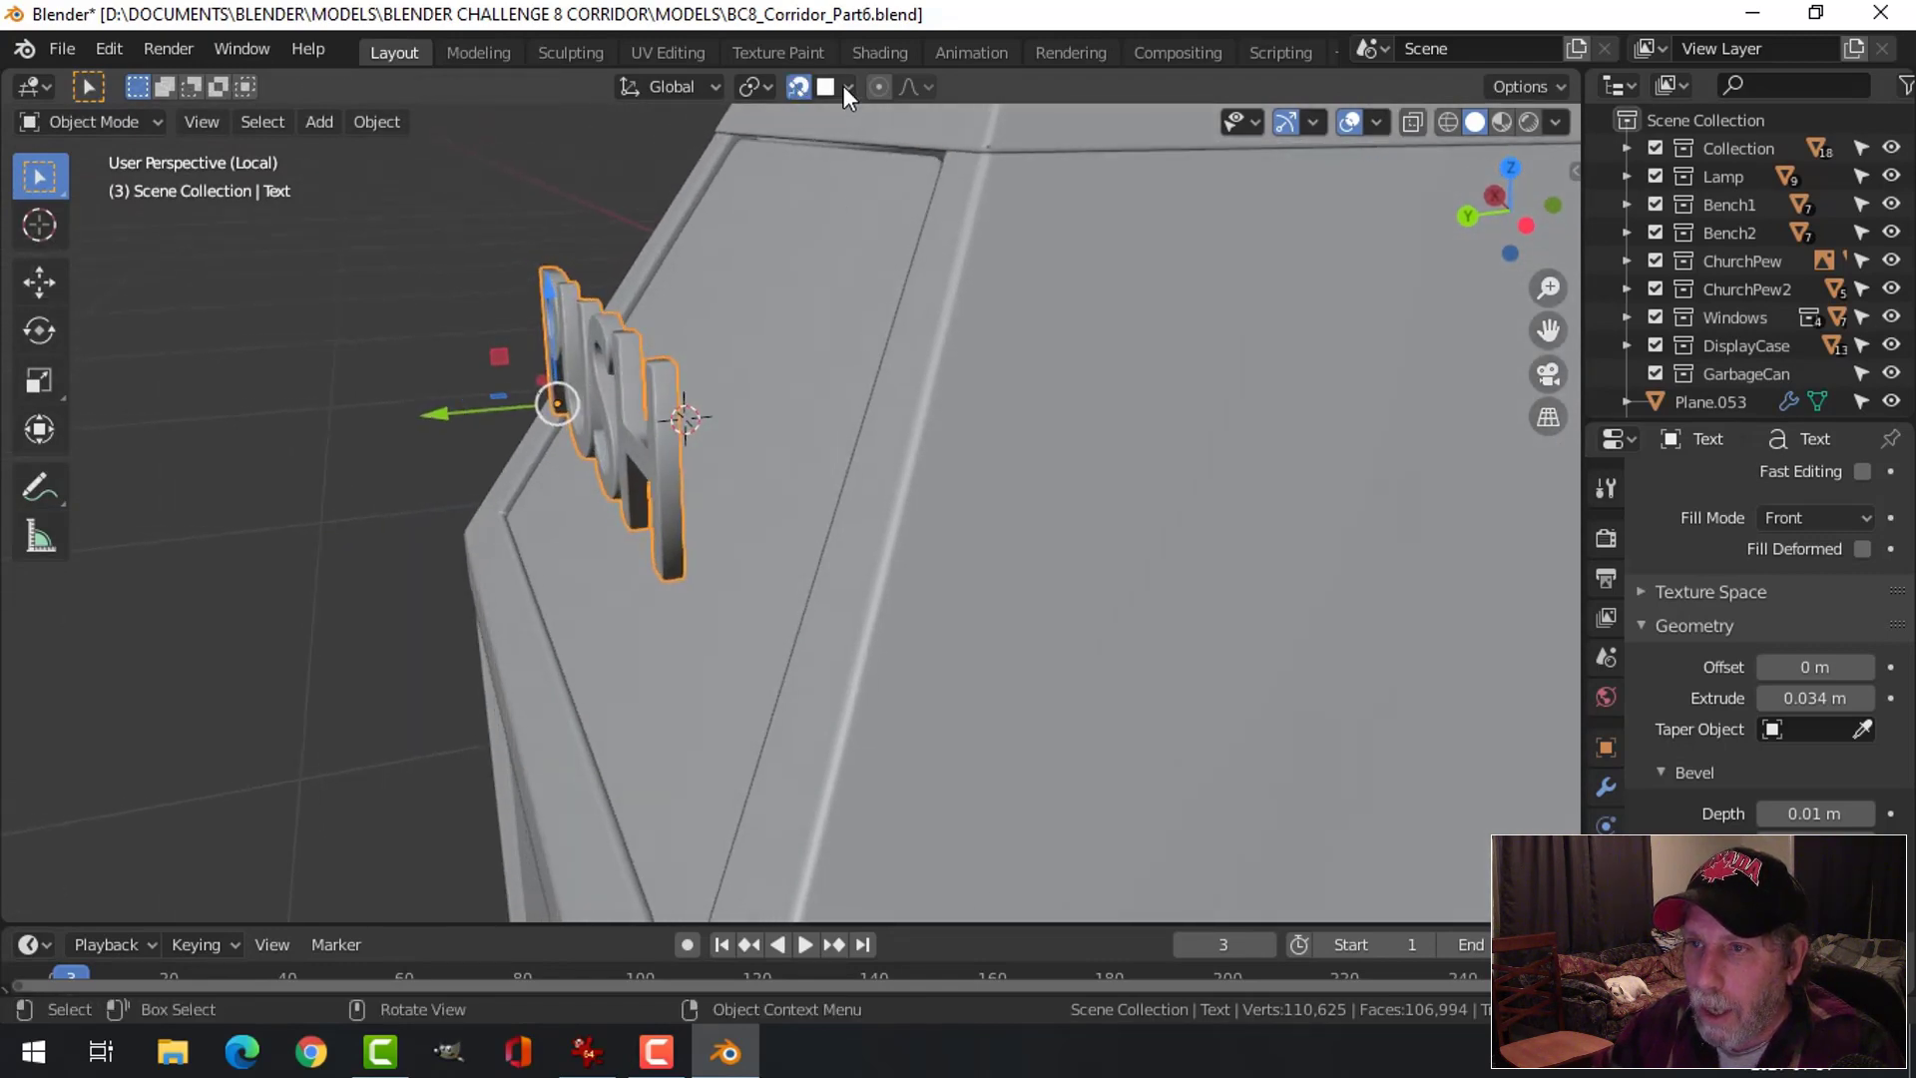
left_click(847, 86)
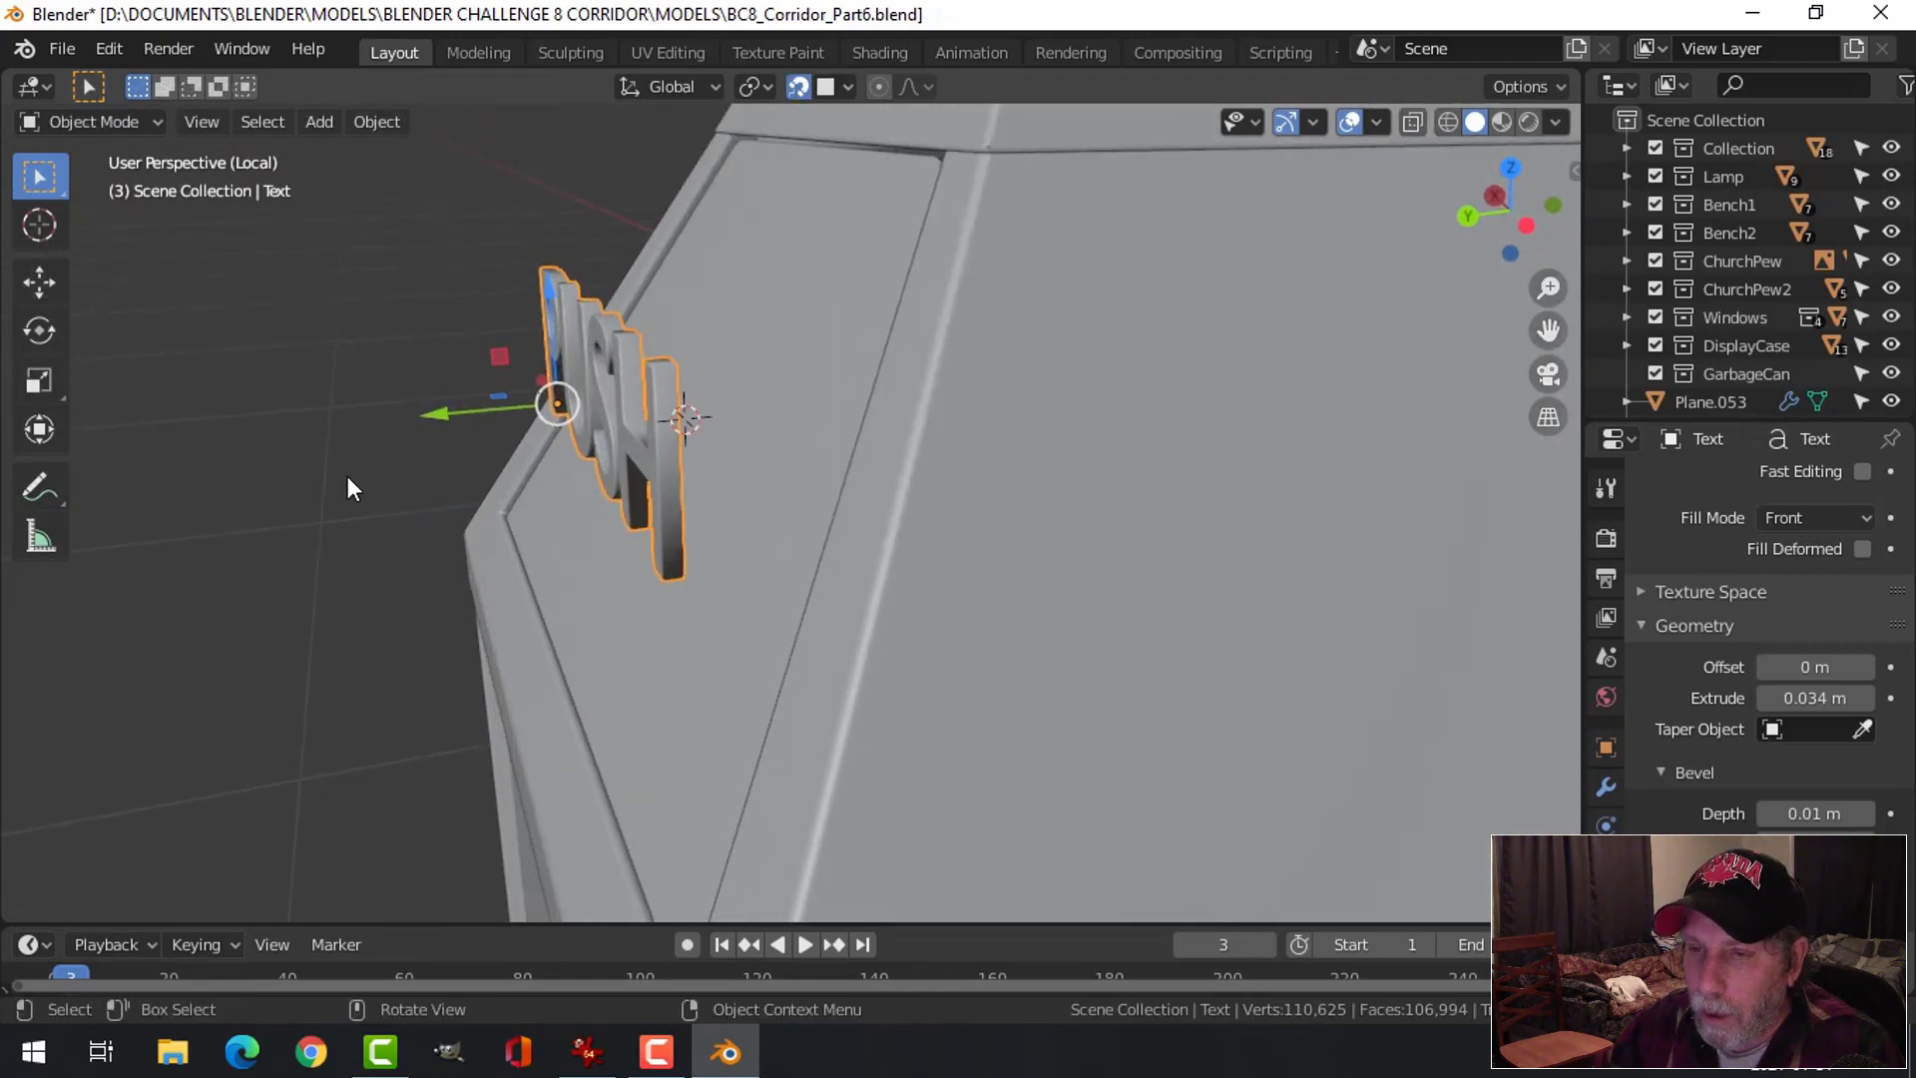
left_click_drag(434, 415, 803, 409)
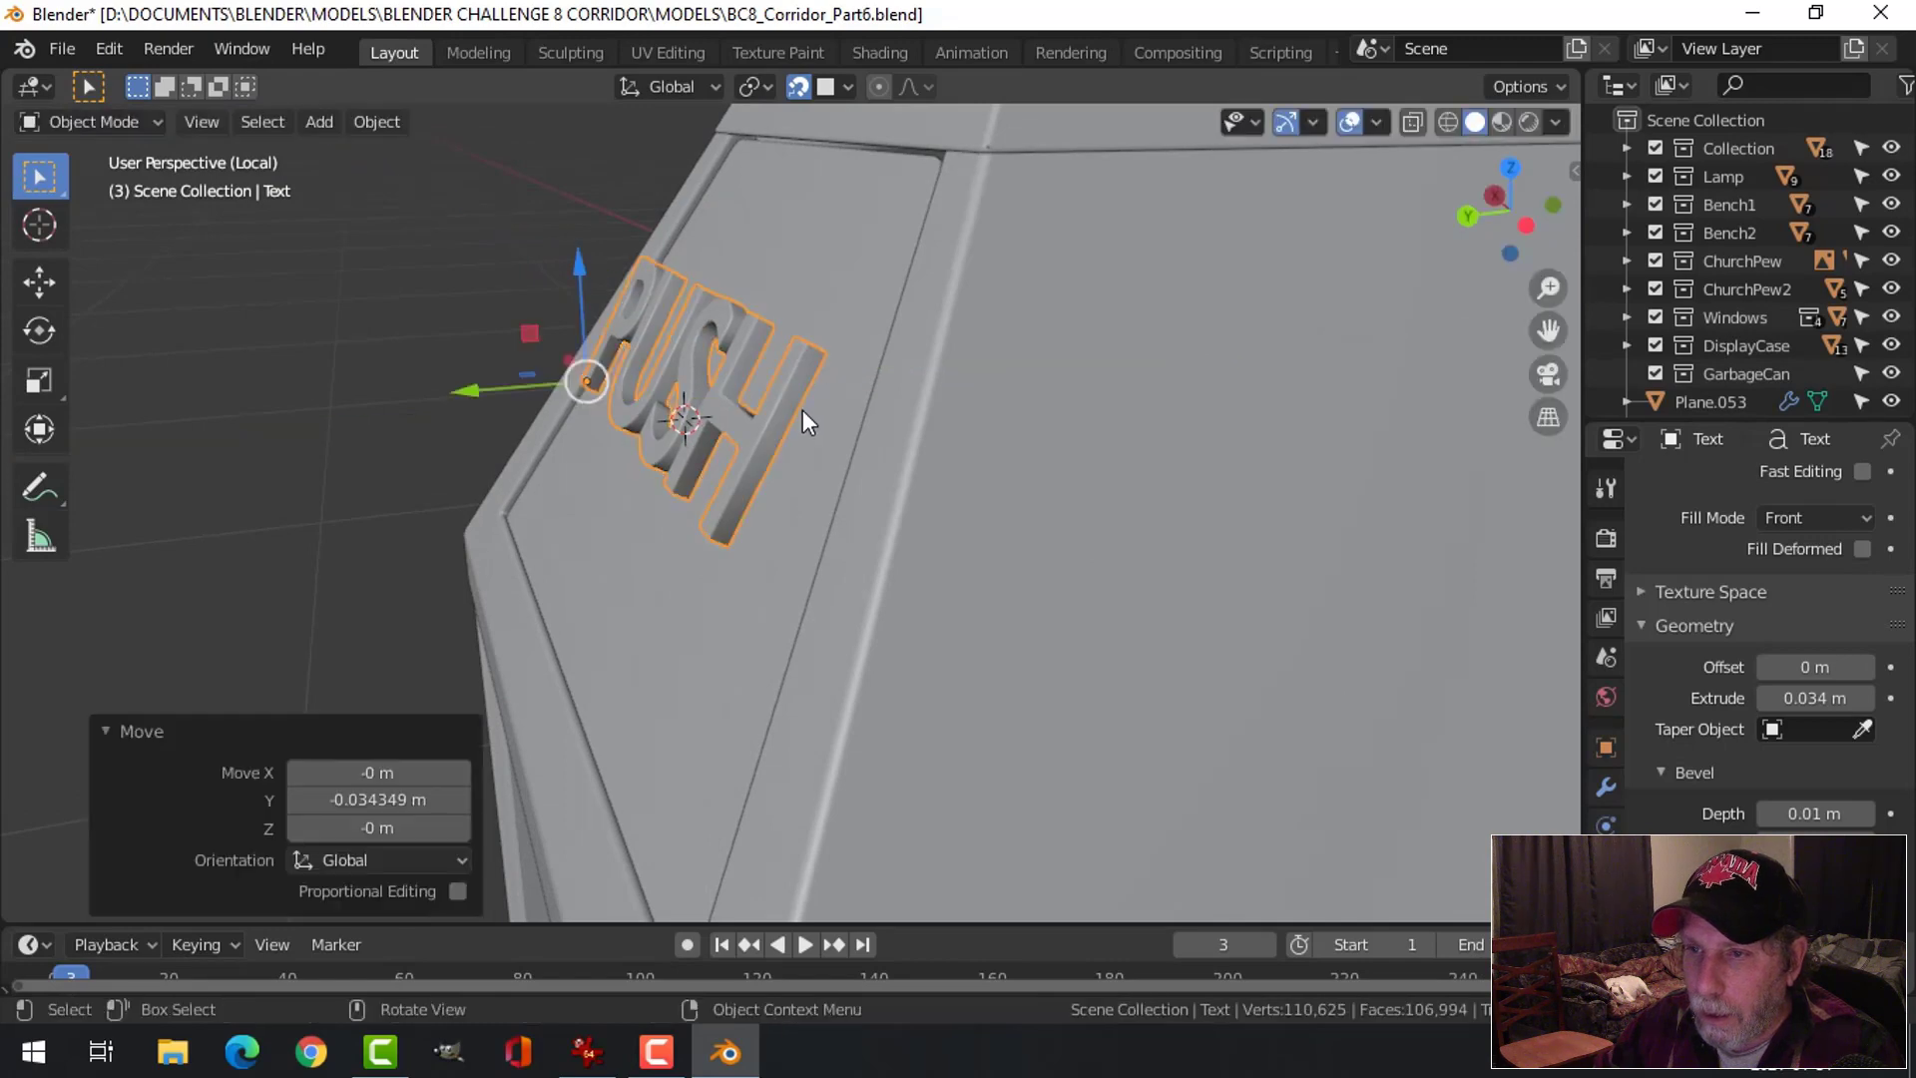
middle_click_drag(768, 385, 658, 359)
Disable snapping and sink the PUSH text into the panel by about -0.006 m along Y
left_click(808, 86)
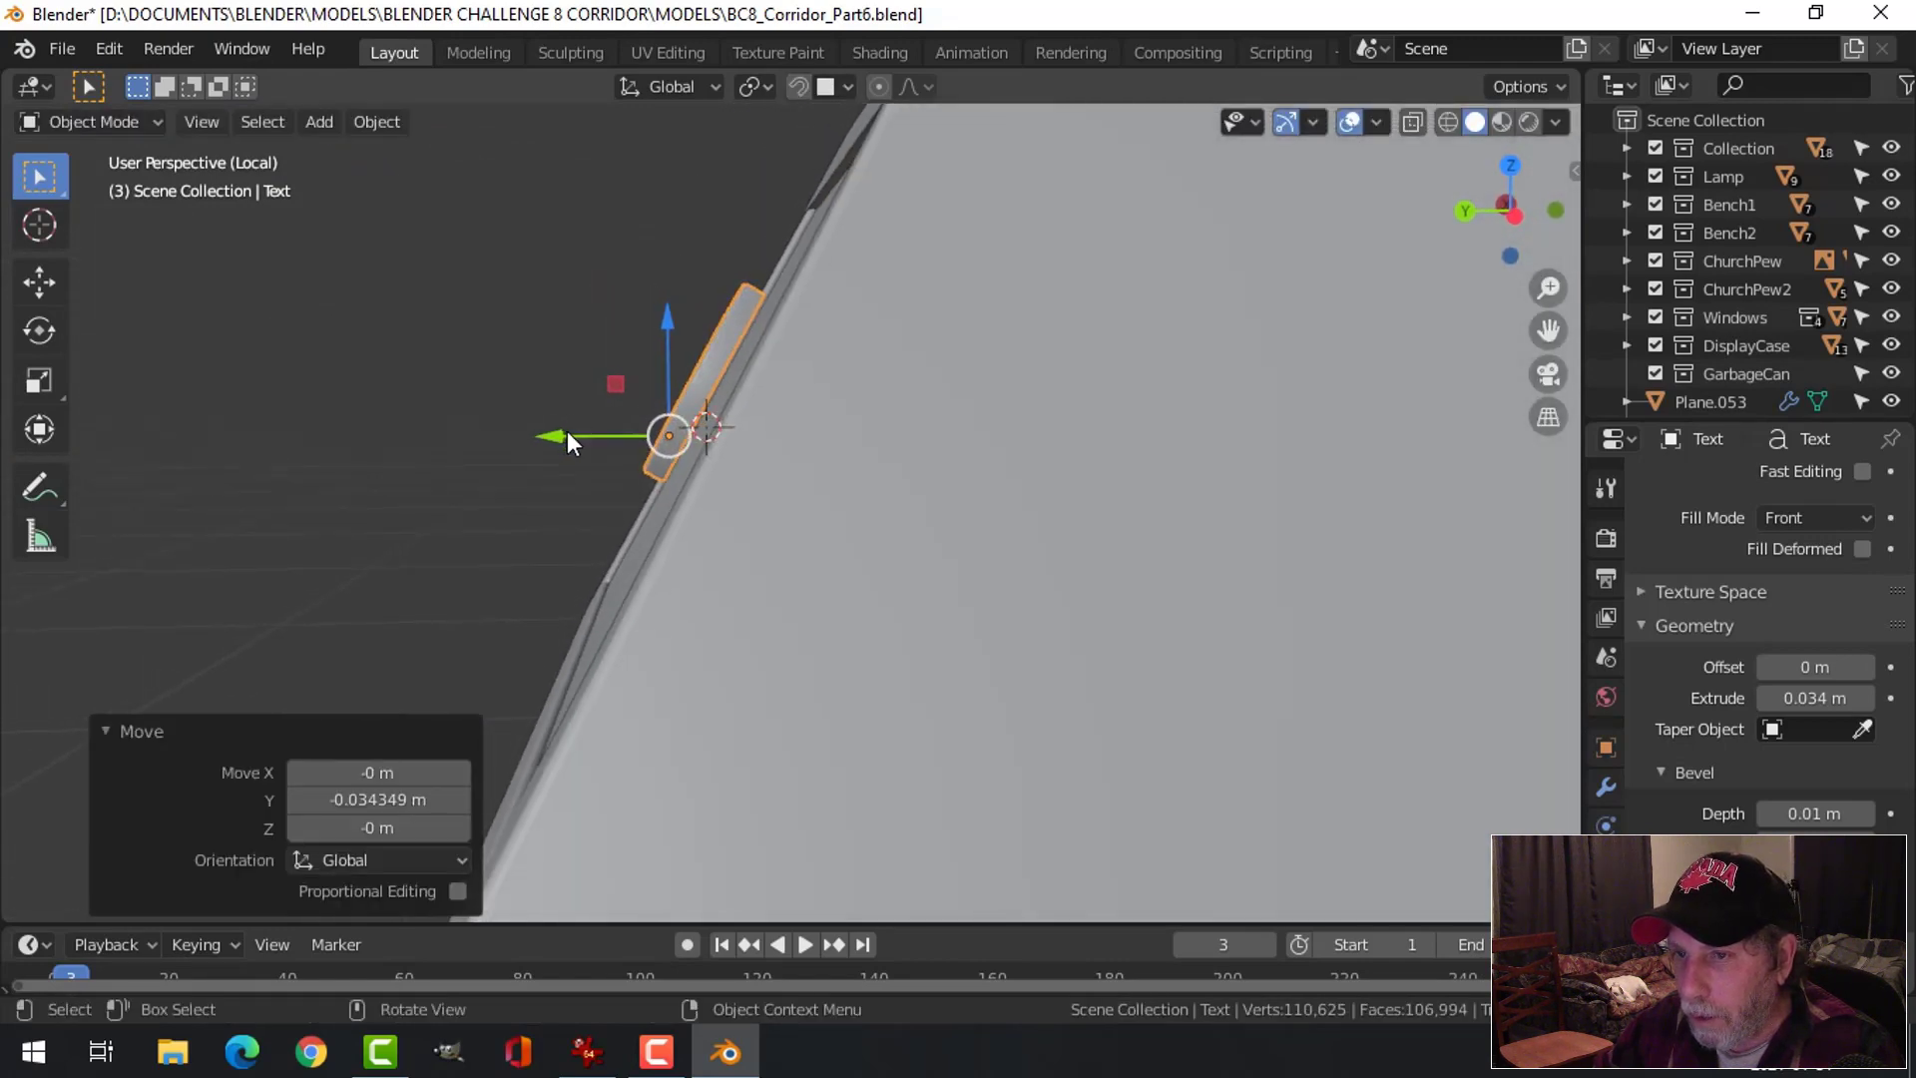
left_click_drag(567, 431, 584, 437)
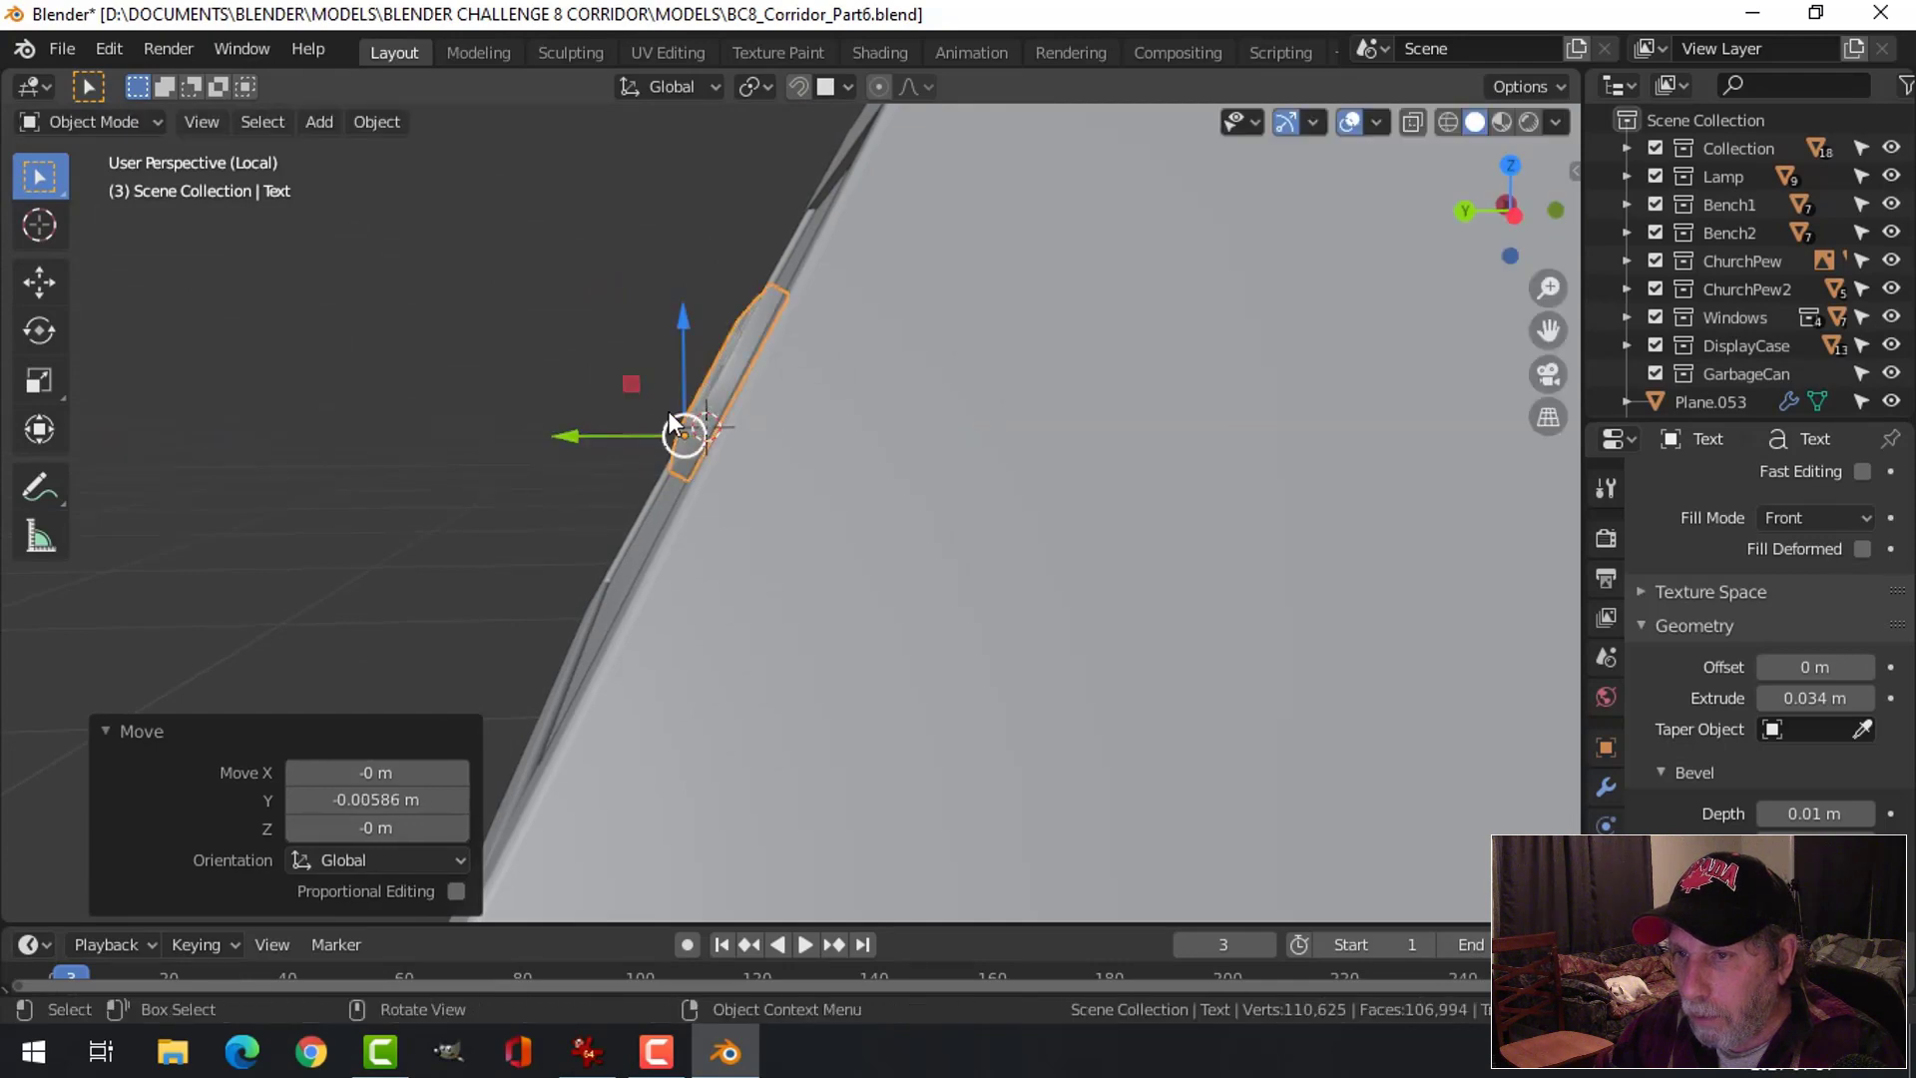
middle_click_drag(668, 412, 714, 505)
middle_click_drag(918, 470, 739, 339)
Switch the transform orientation to Normal and slide the PUSH text about -0.013 m down the panel along its Y axis
left_click(671, 87)
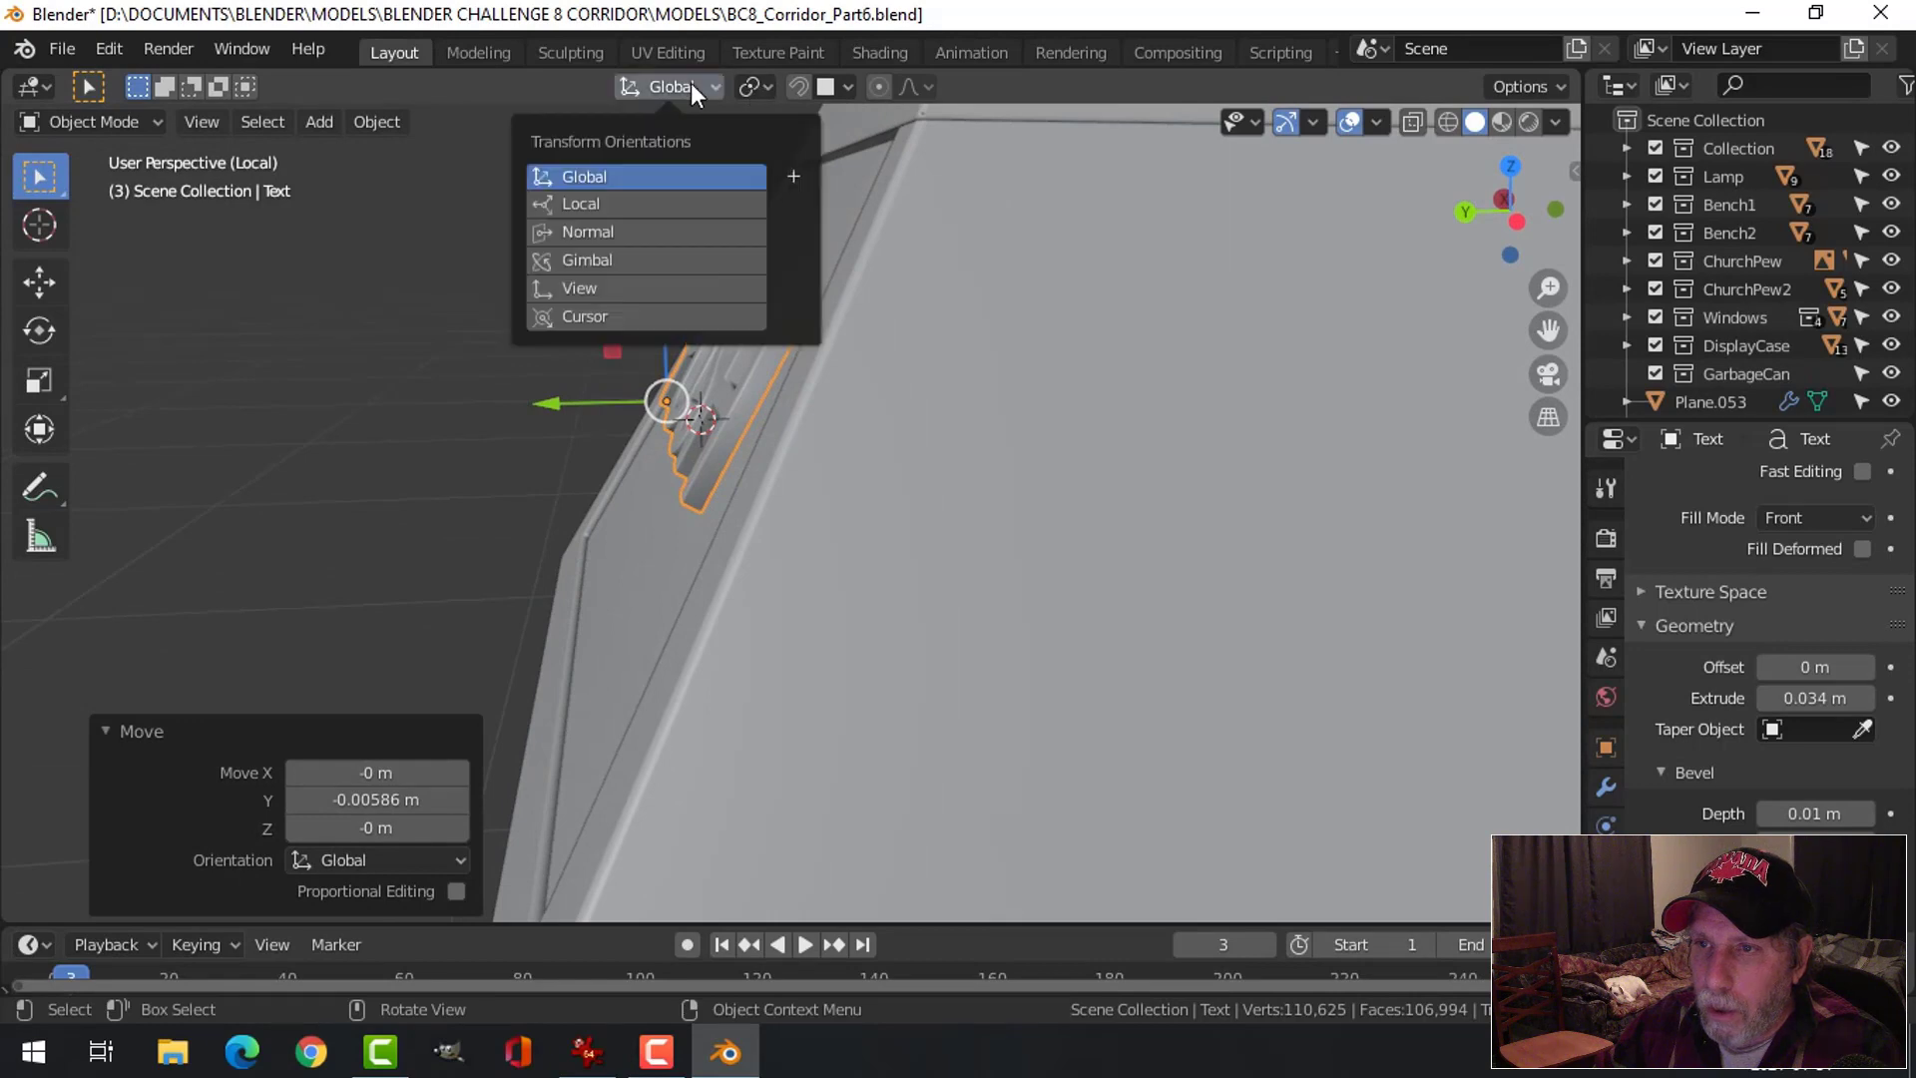
left_click(620, 229)
middle_click_drag(740, 447, 731, 427)
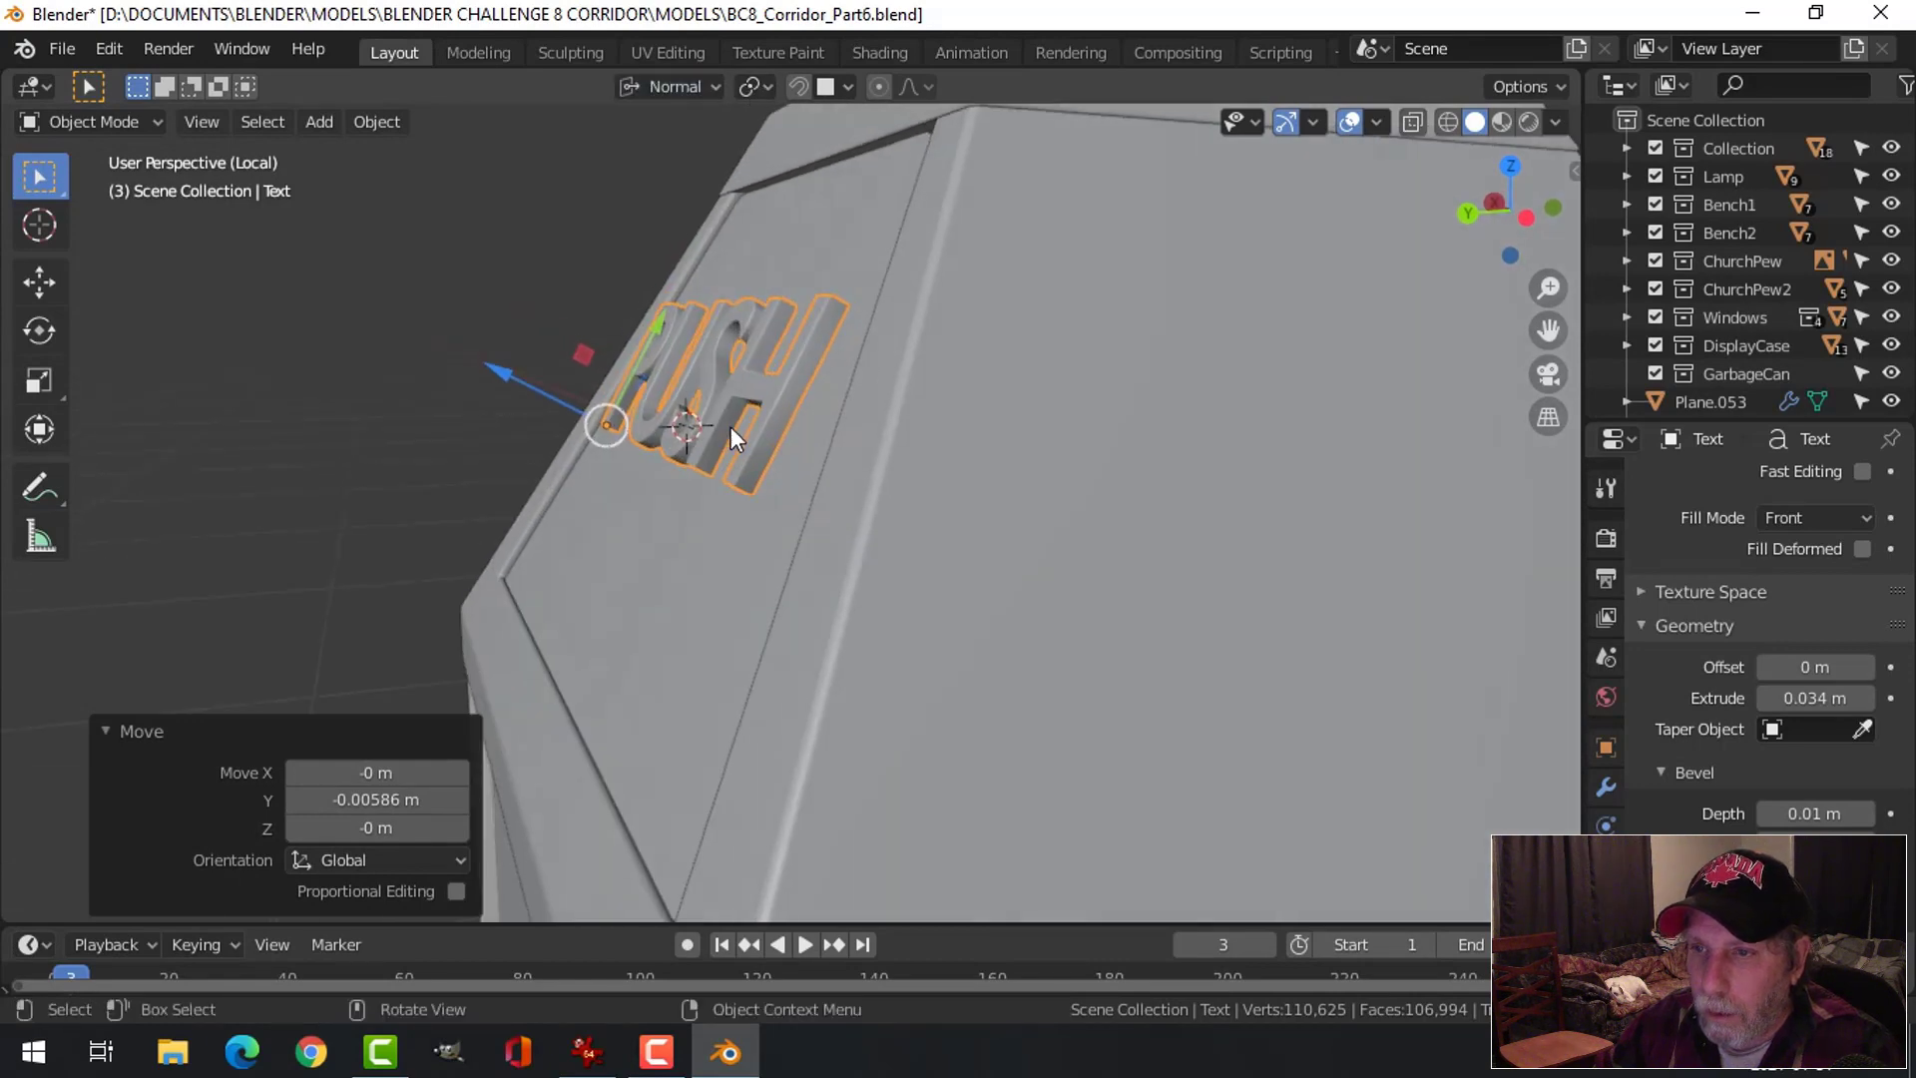
left_click_drag(654, 322, 640, 356)
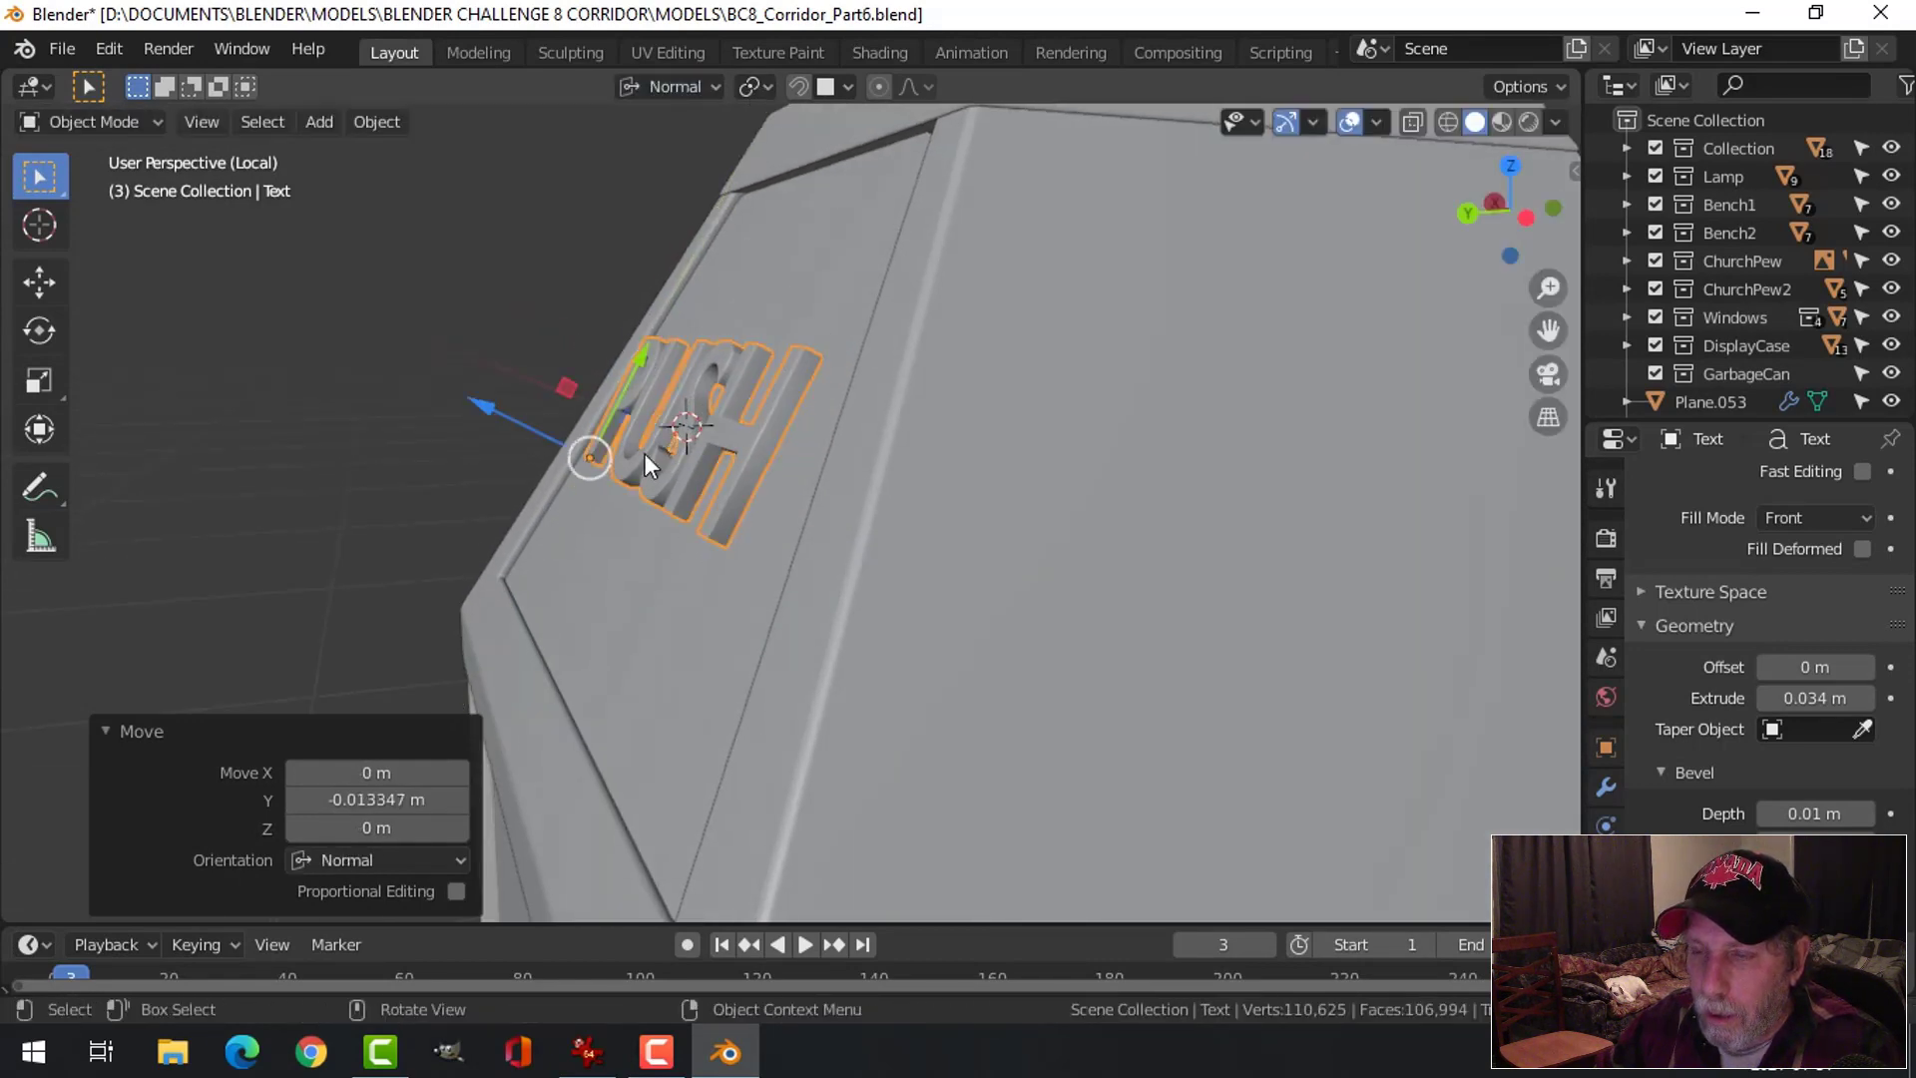
middle_click_drag(647, 455, 925, 505)
key("alt+a")
scroll(998, 543, "down", 3)
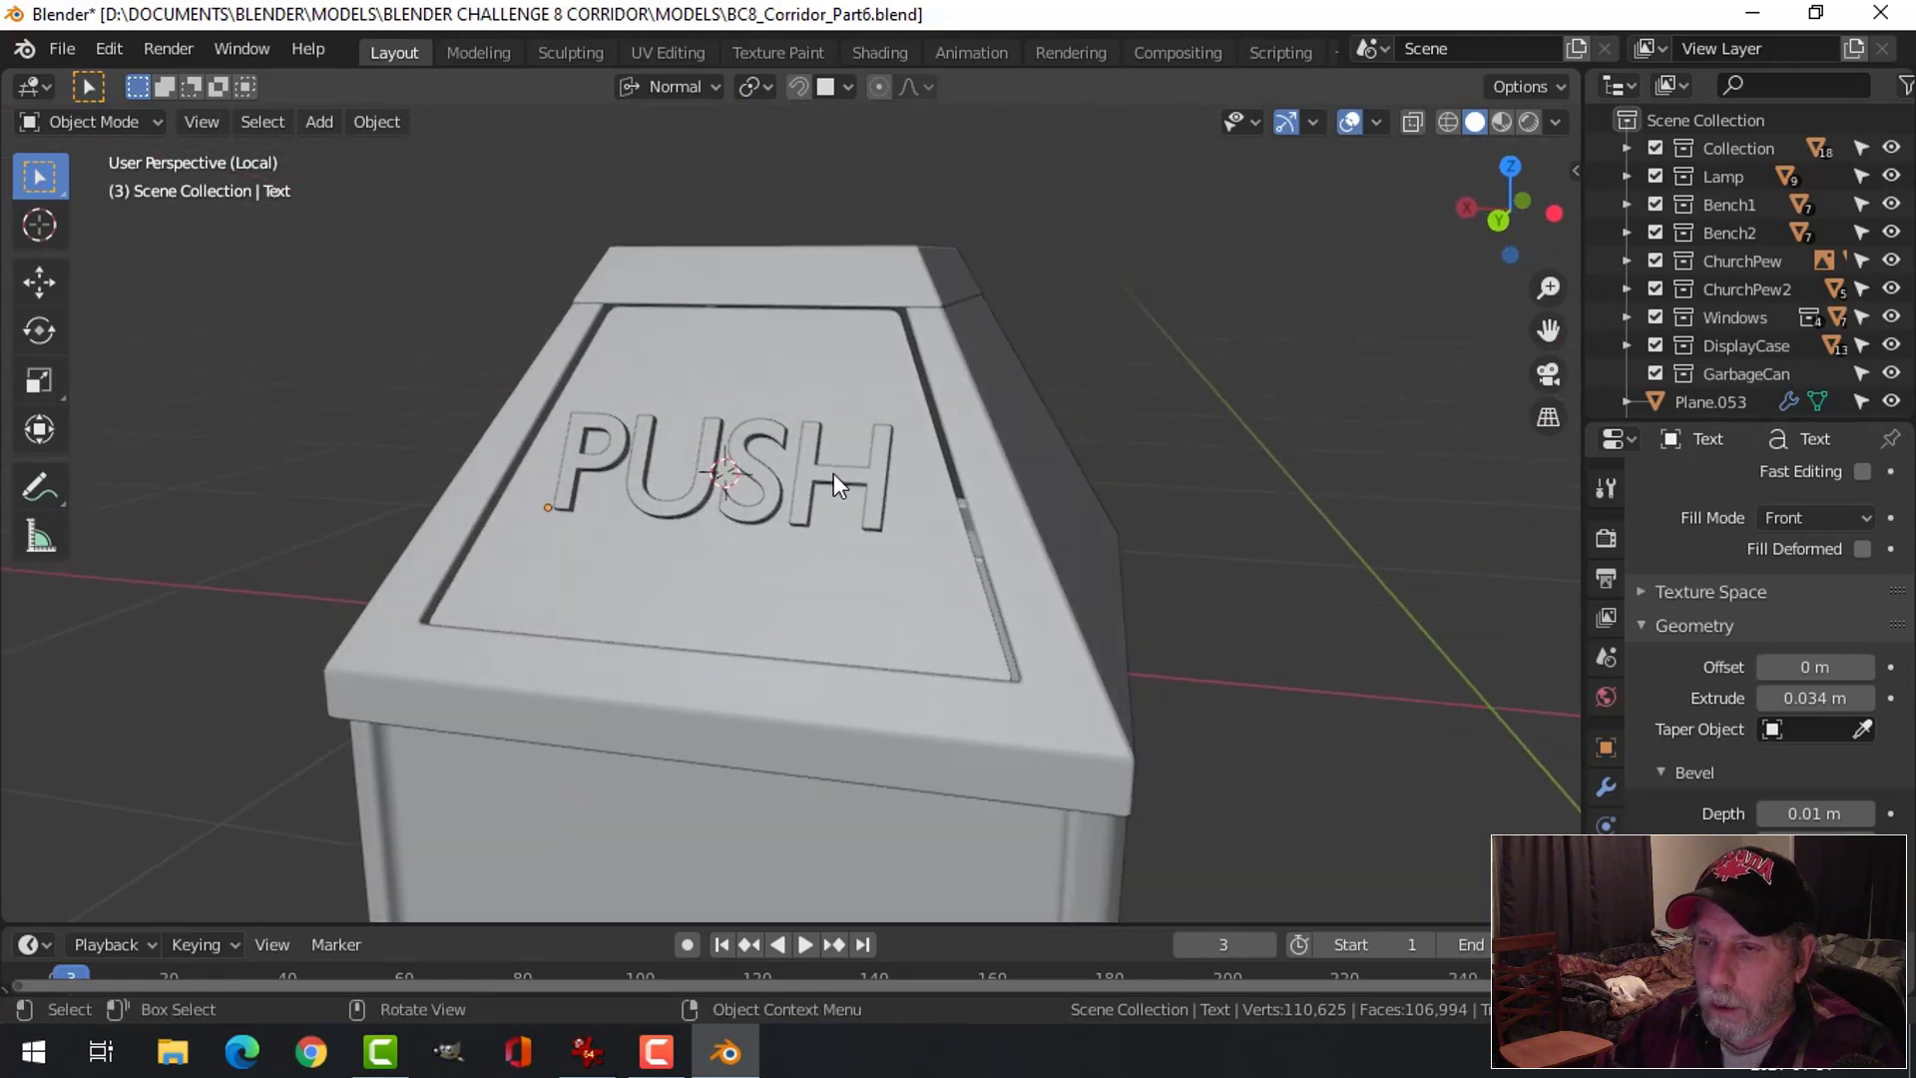
Scale the PUSH text down slightly and move it about 0.009 m along its X axis toward the panel's center
left_click(834, 473)
key("s")
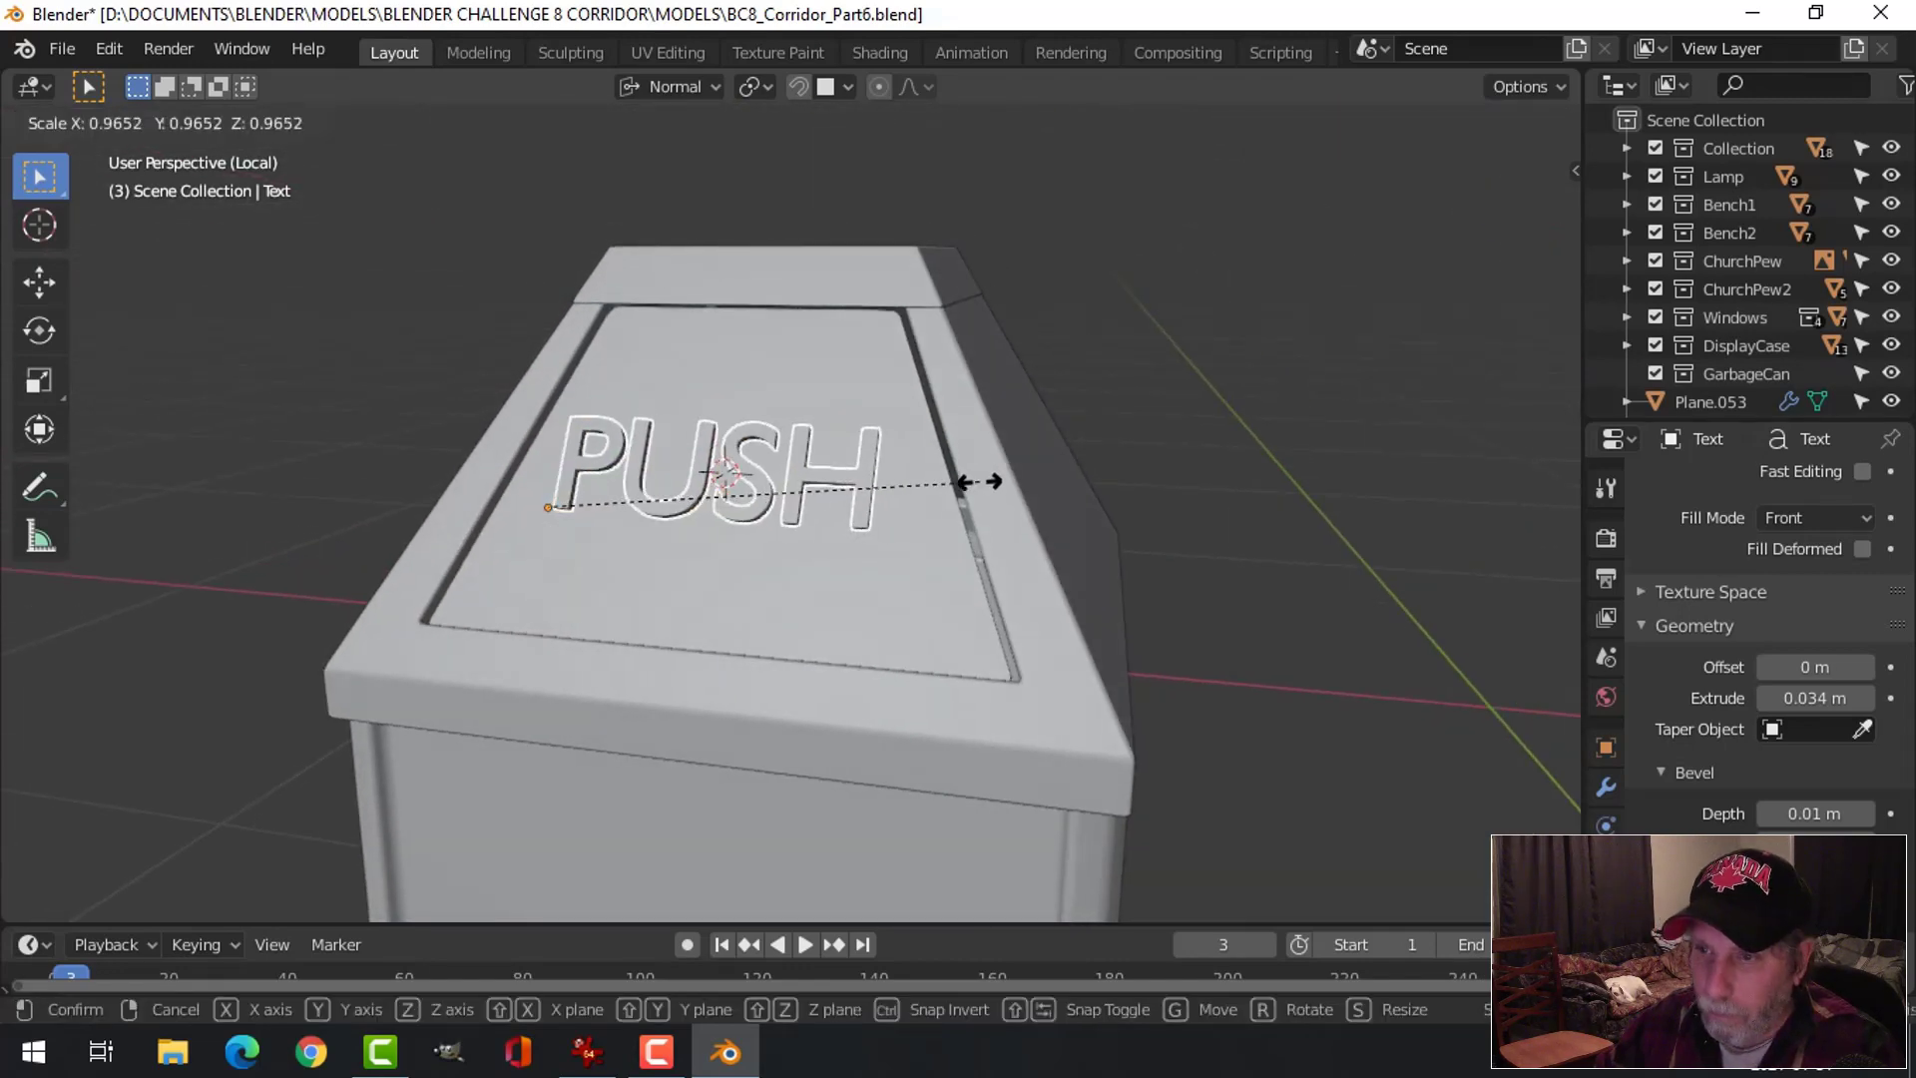
left_click(918, 489)
left_click_drag(649, 515, 672, 515)
key("ctrl+KP_1")
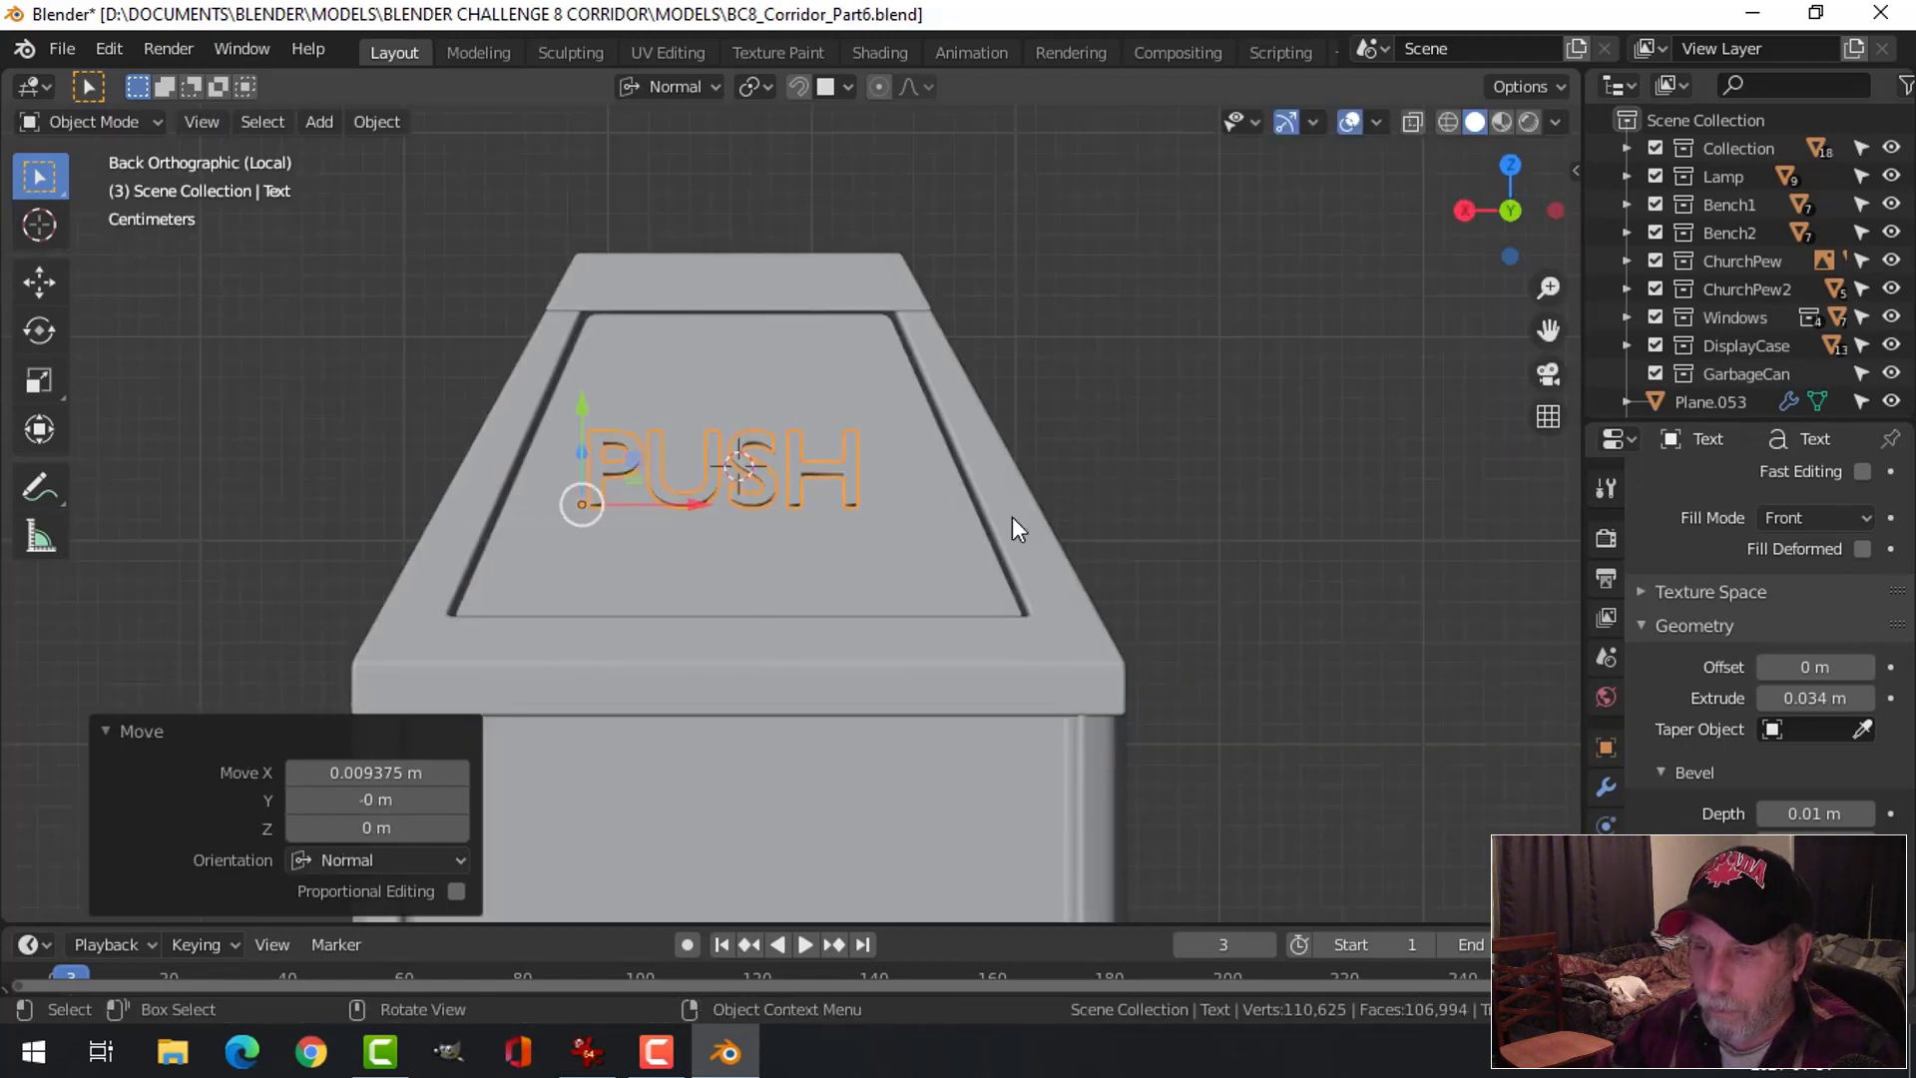
left_click(689, 506)
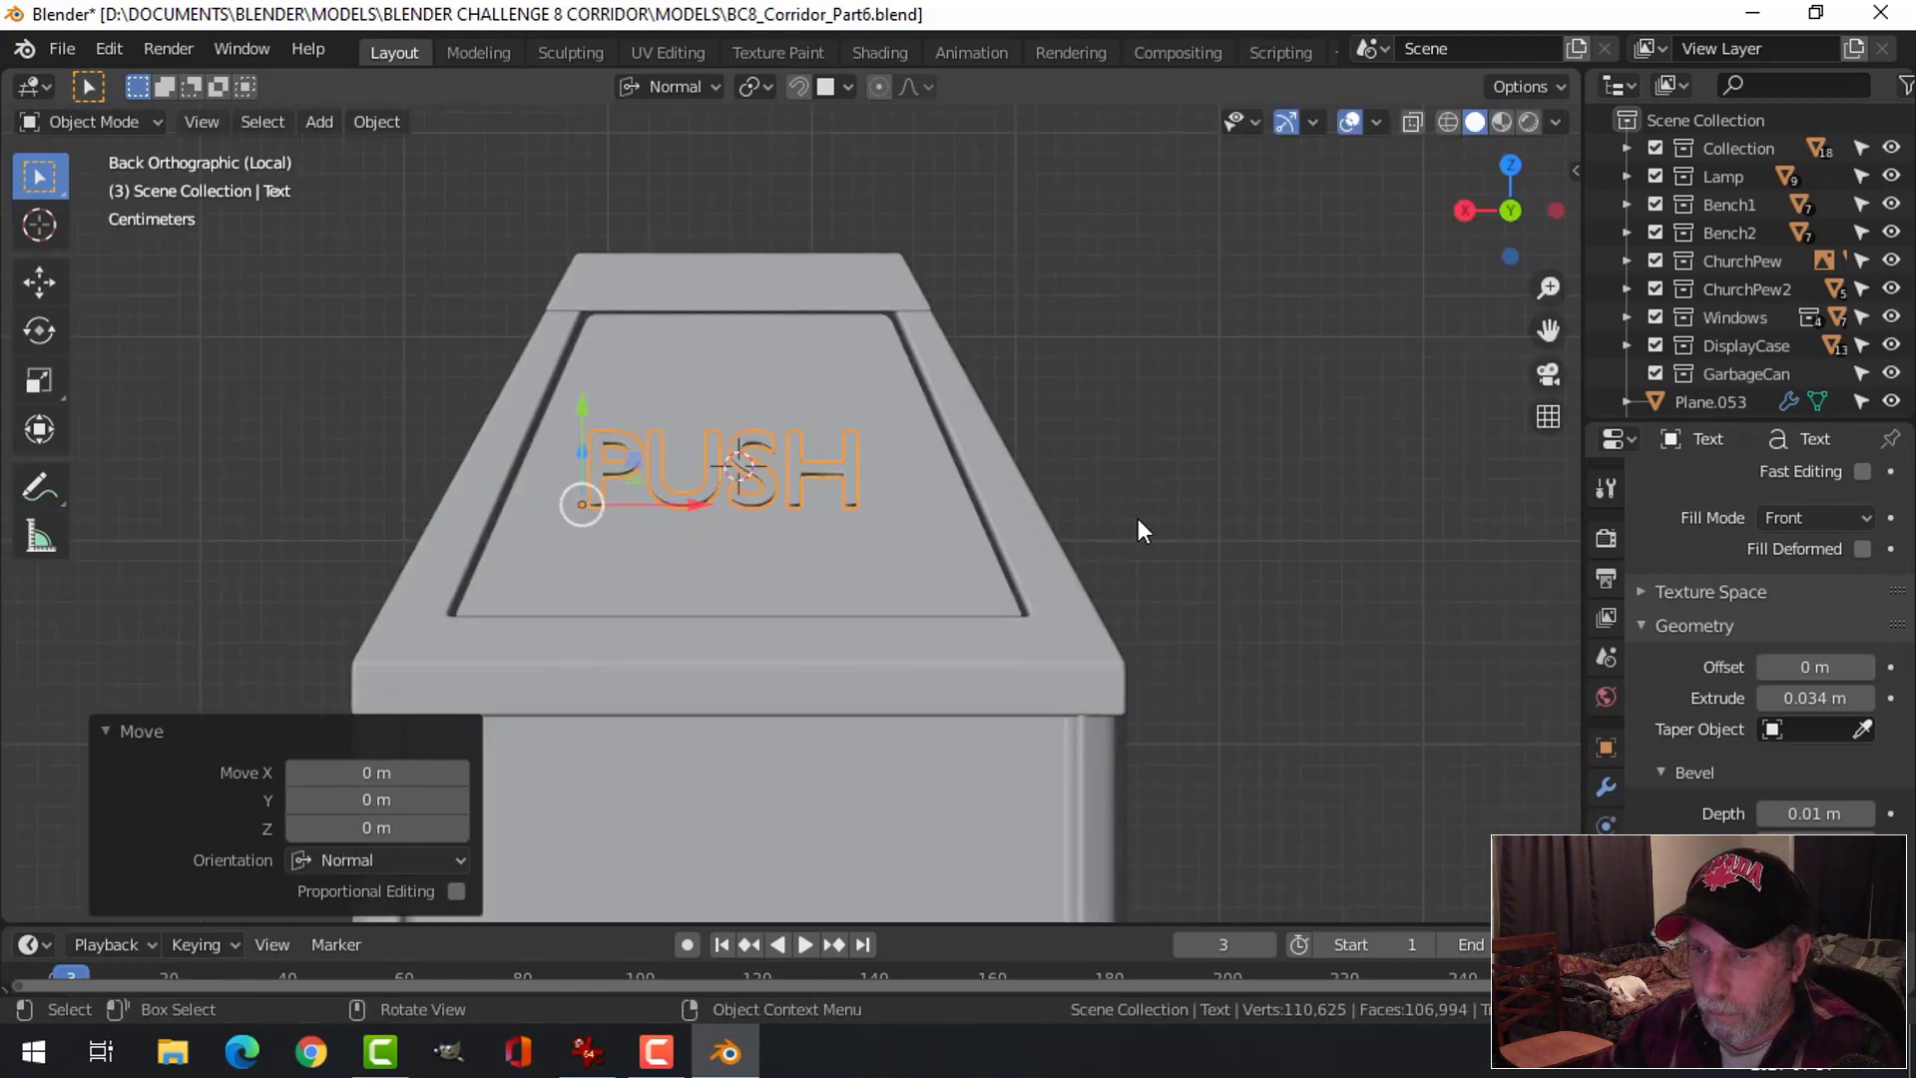
middle_click_drag(1137, 518, 739, 491)
left_click(739, 491)
middle_click_drag(864, 571, 850, 590)
key("Tab")
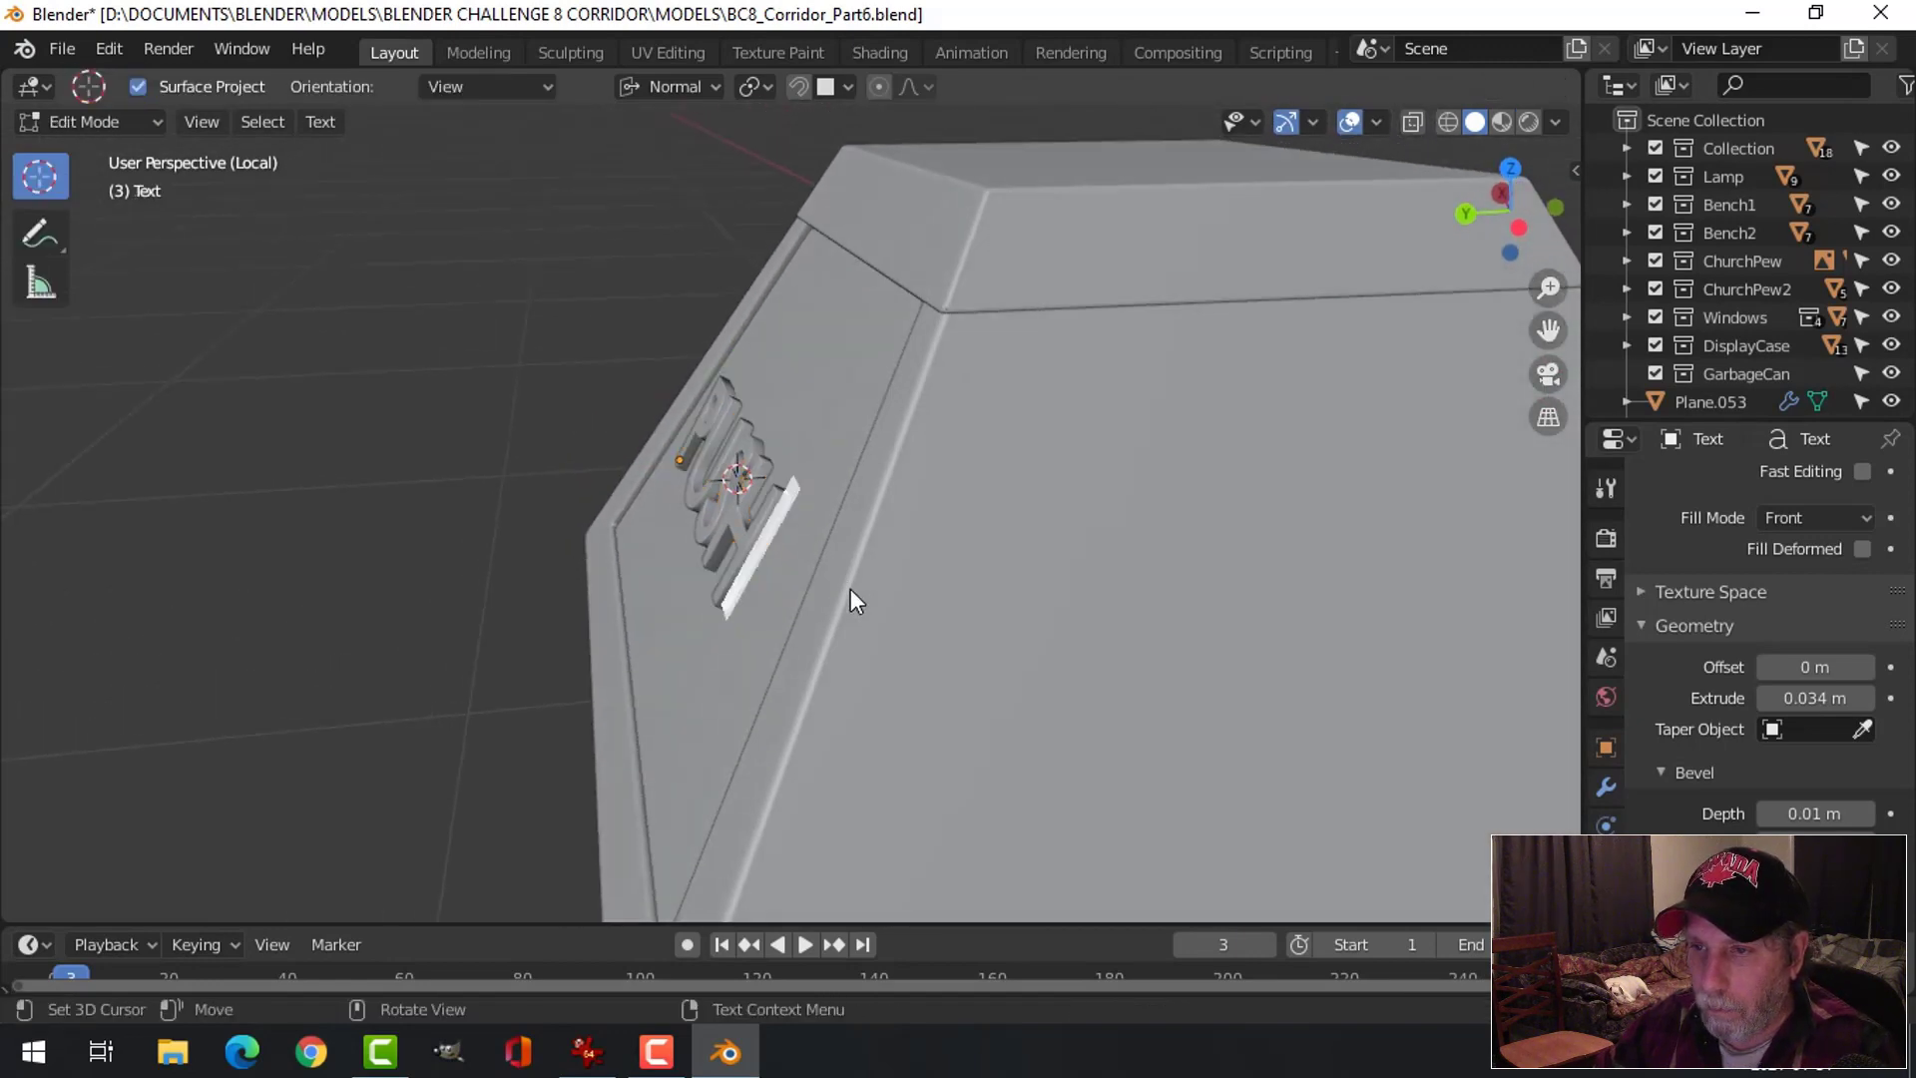
key("BackSpace")
key("BackSpace")
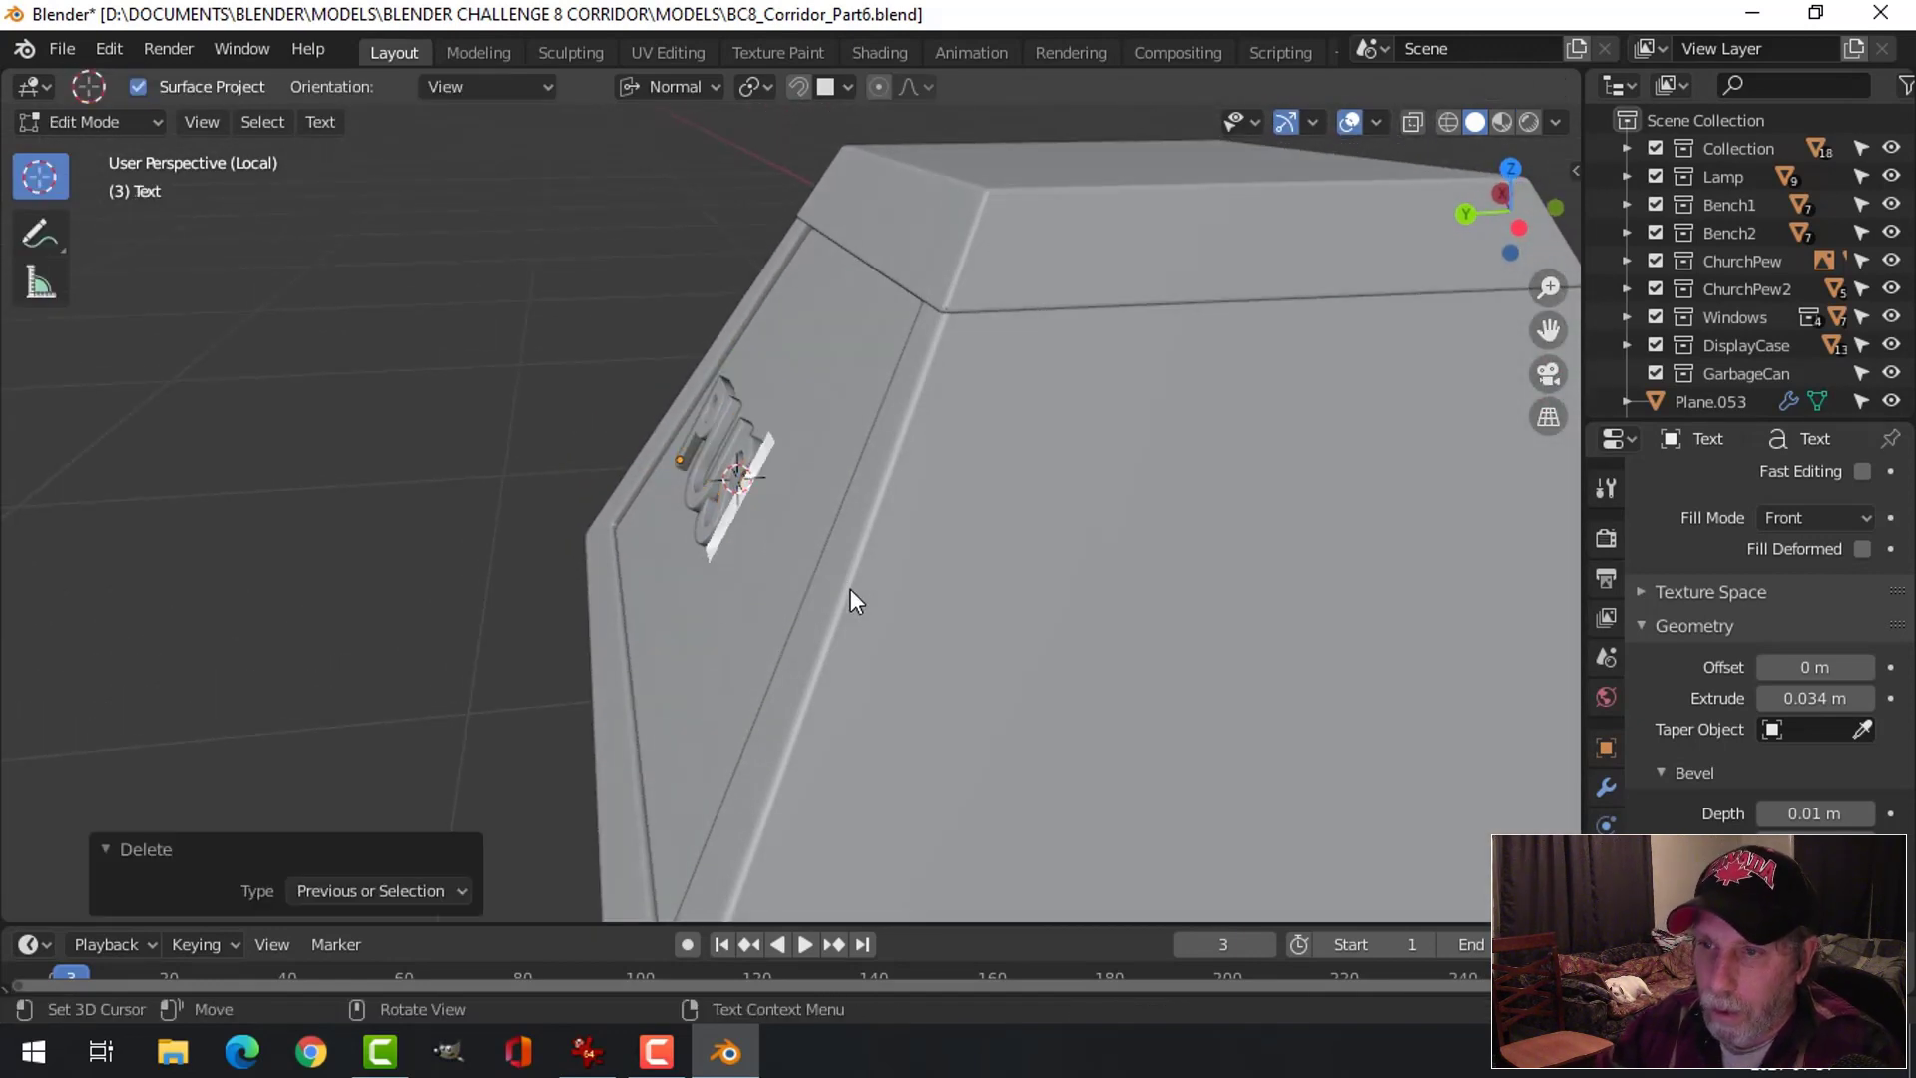
type("SH")
key("Tab")
Thin the PUSH text by scaling it to about 0.736 along its normal Z axis
middle_click_drag(850, 589, 697, 601)
key("s")
key("z")
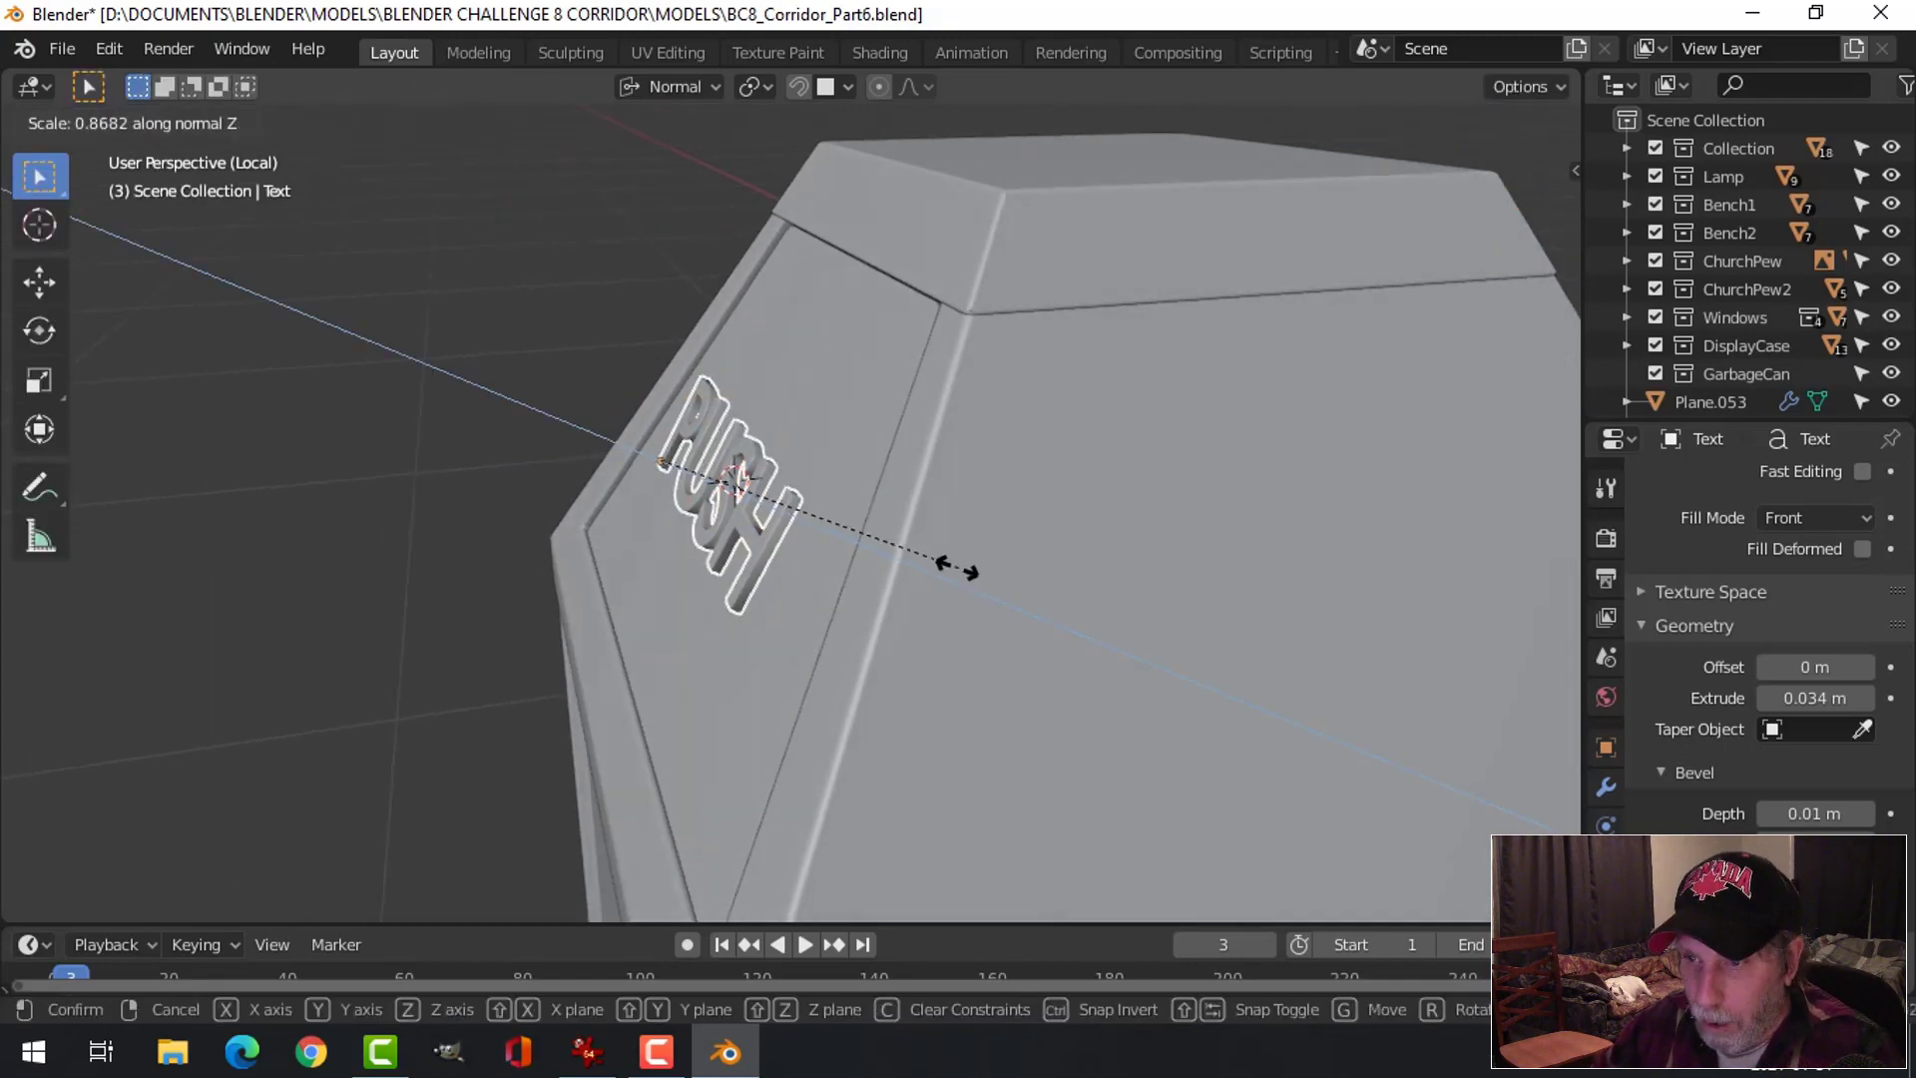
key("z")
left_click(909, 564)
middle_click_drag(909, 563, 914, 565)
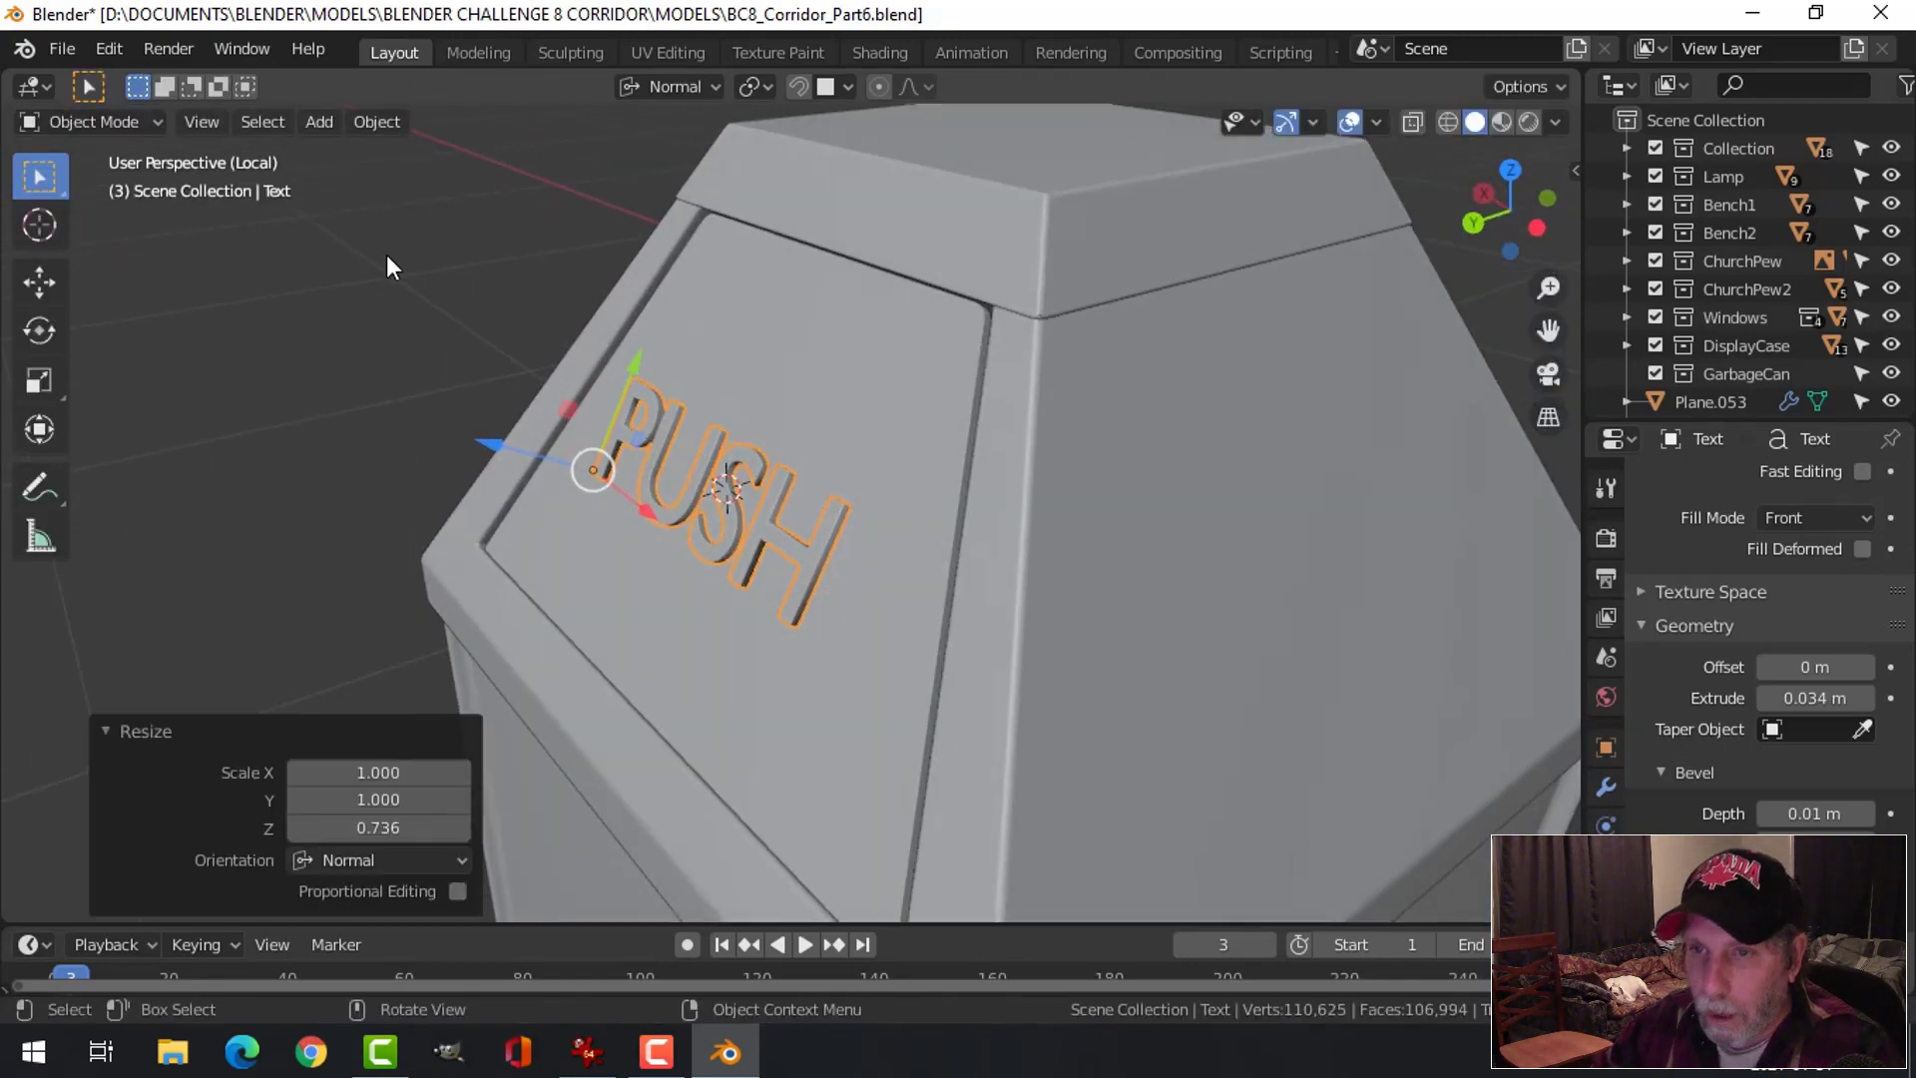
Convert the PUSH text to a mesh and subtract it from the lid panel with a boolean difference
left_click(380, 122)
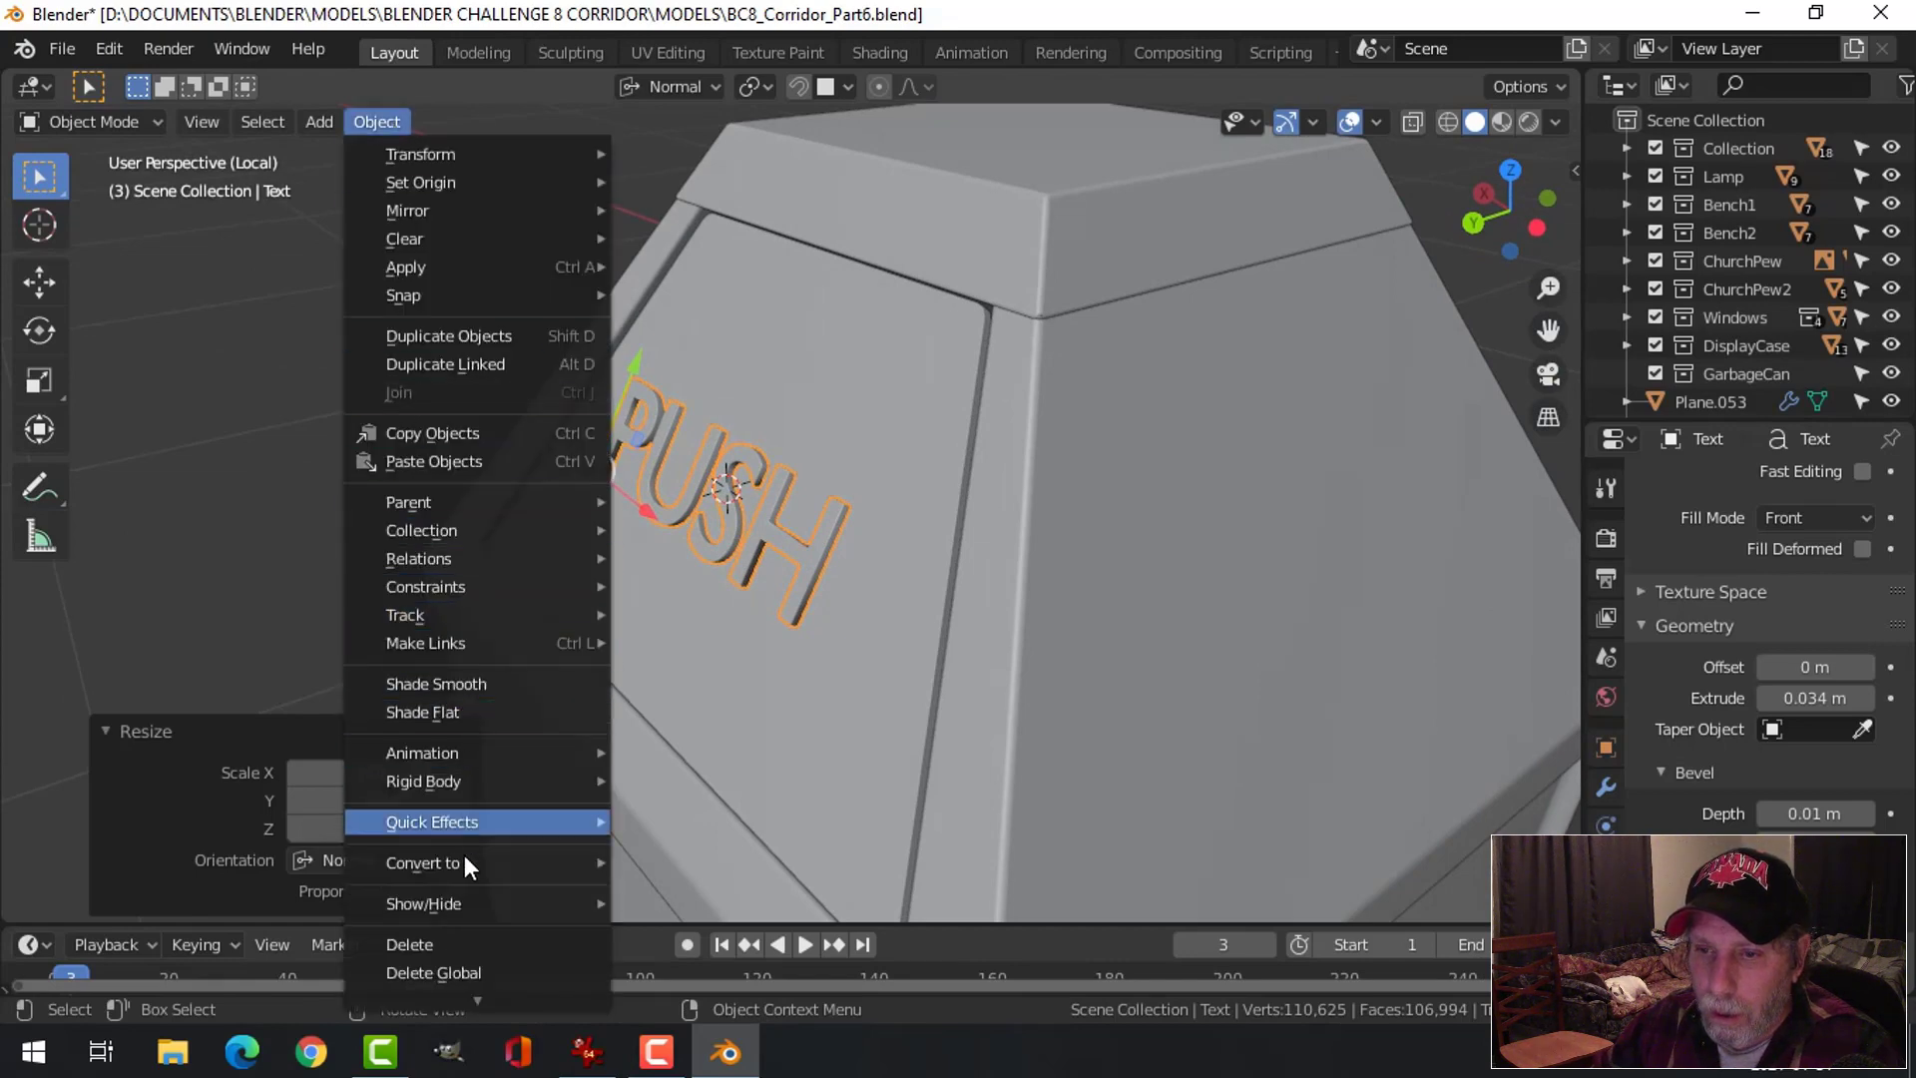
mouse_move(507, 863)
left_click(658, 890)
middle_click_drag(770, 718, 853, 528)
left_click(847, 449, "shift")
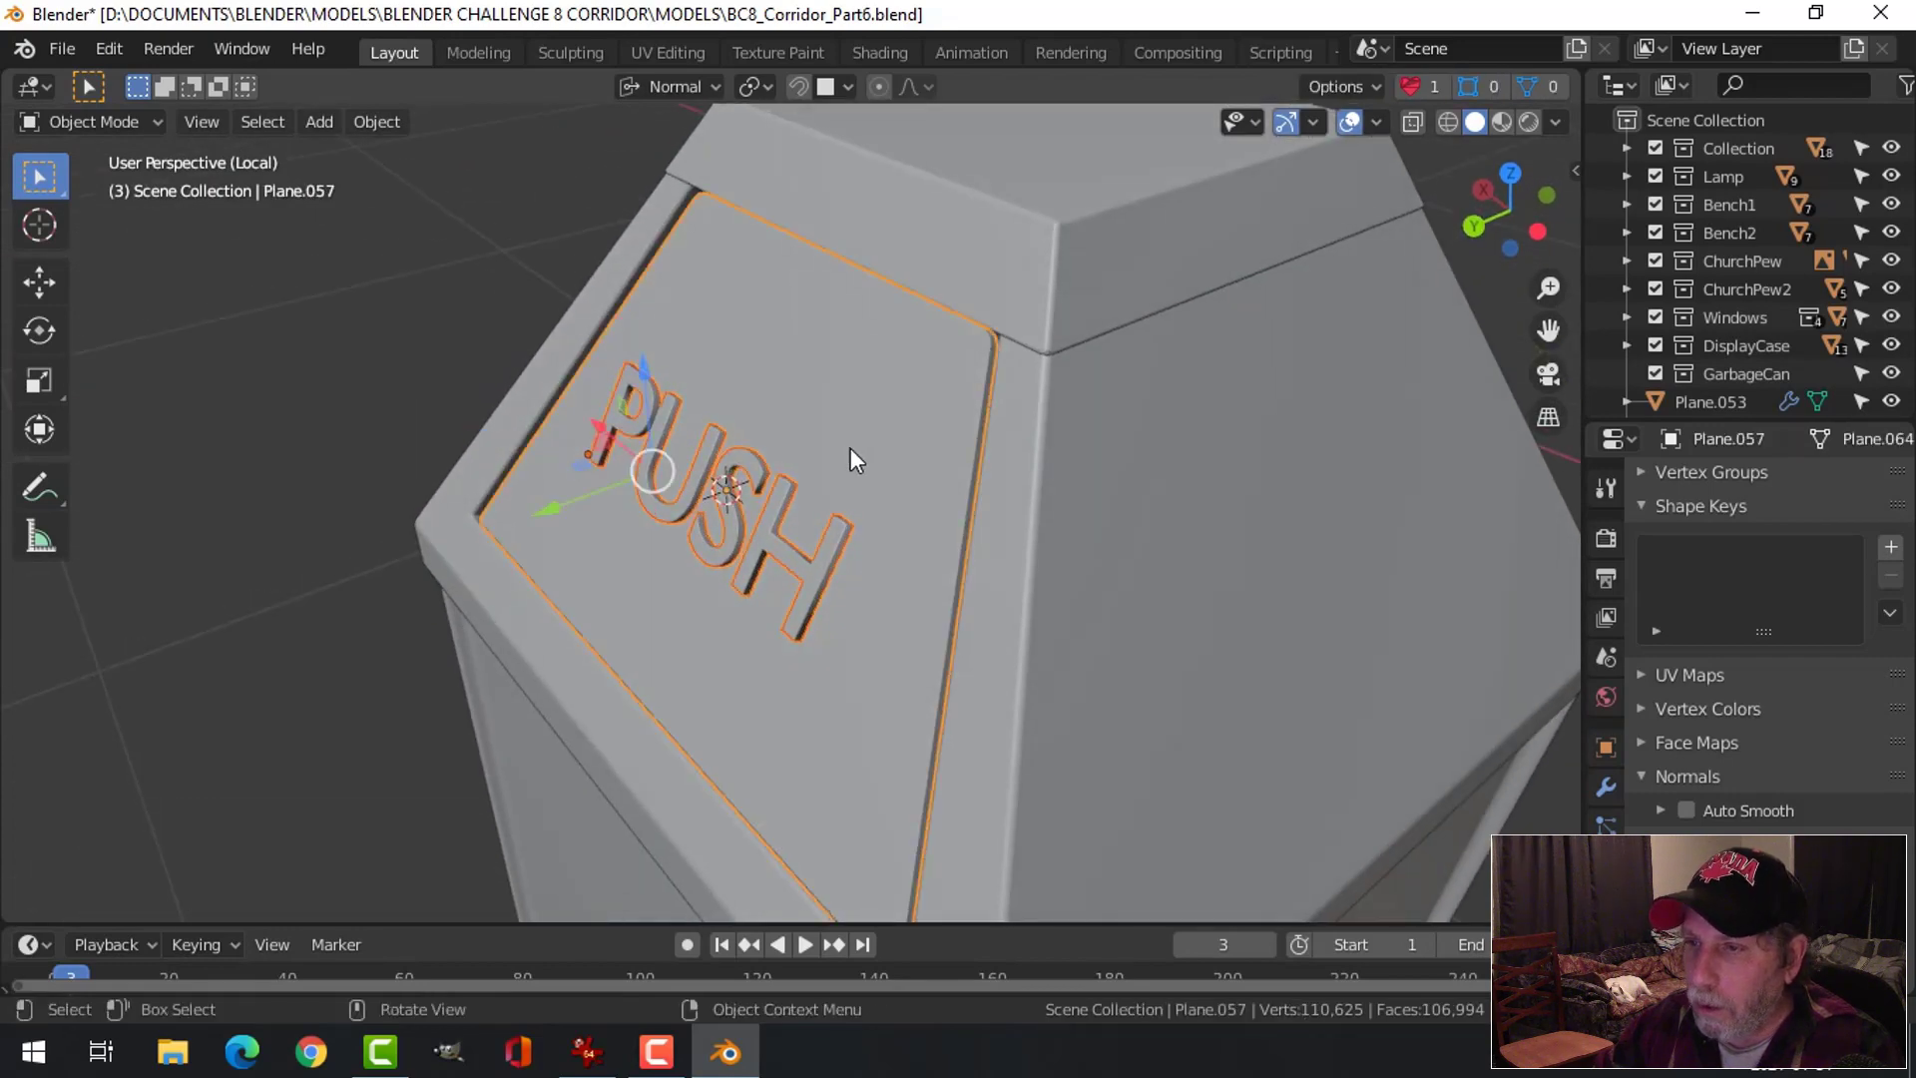
key("ctrl+KP_Subtract")
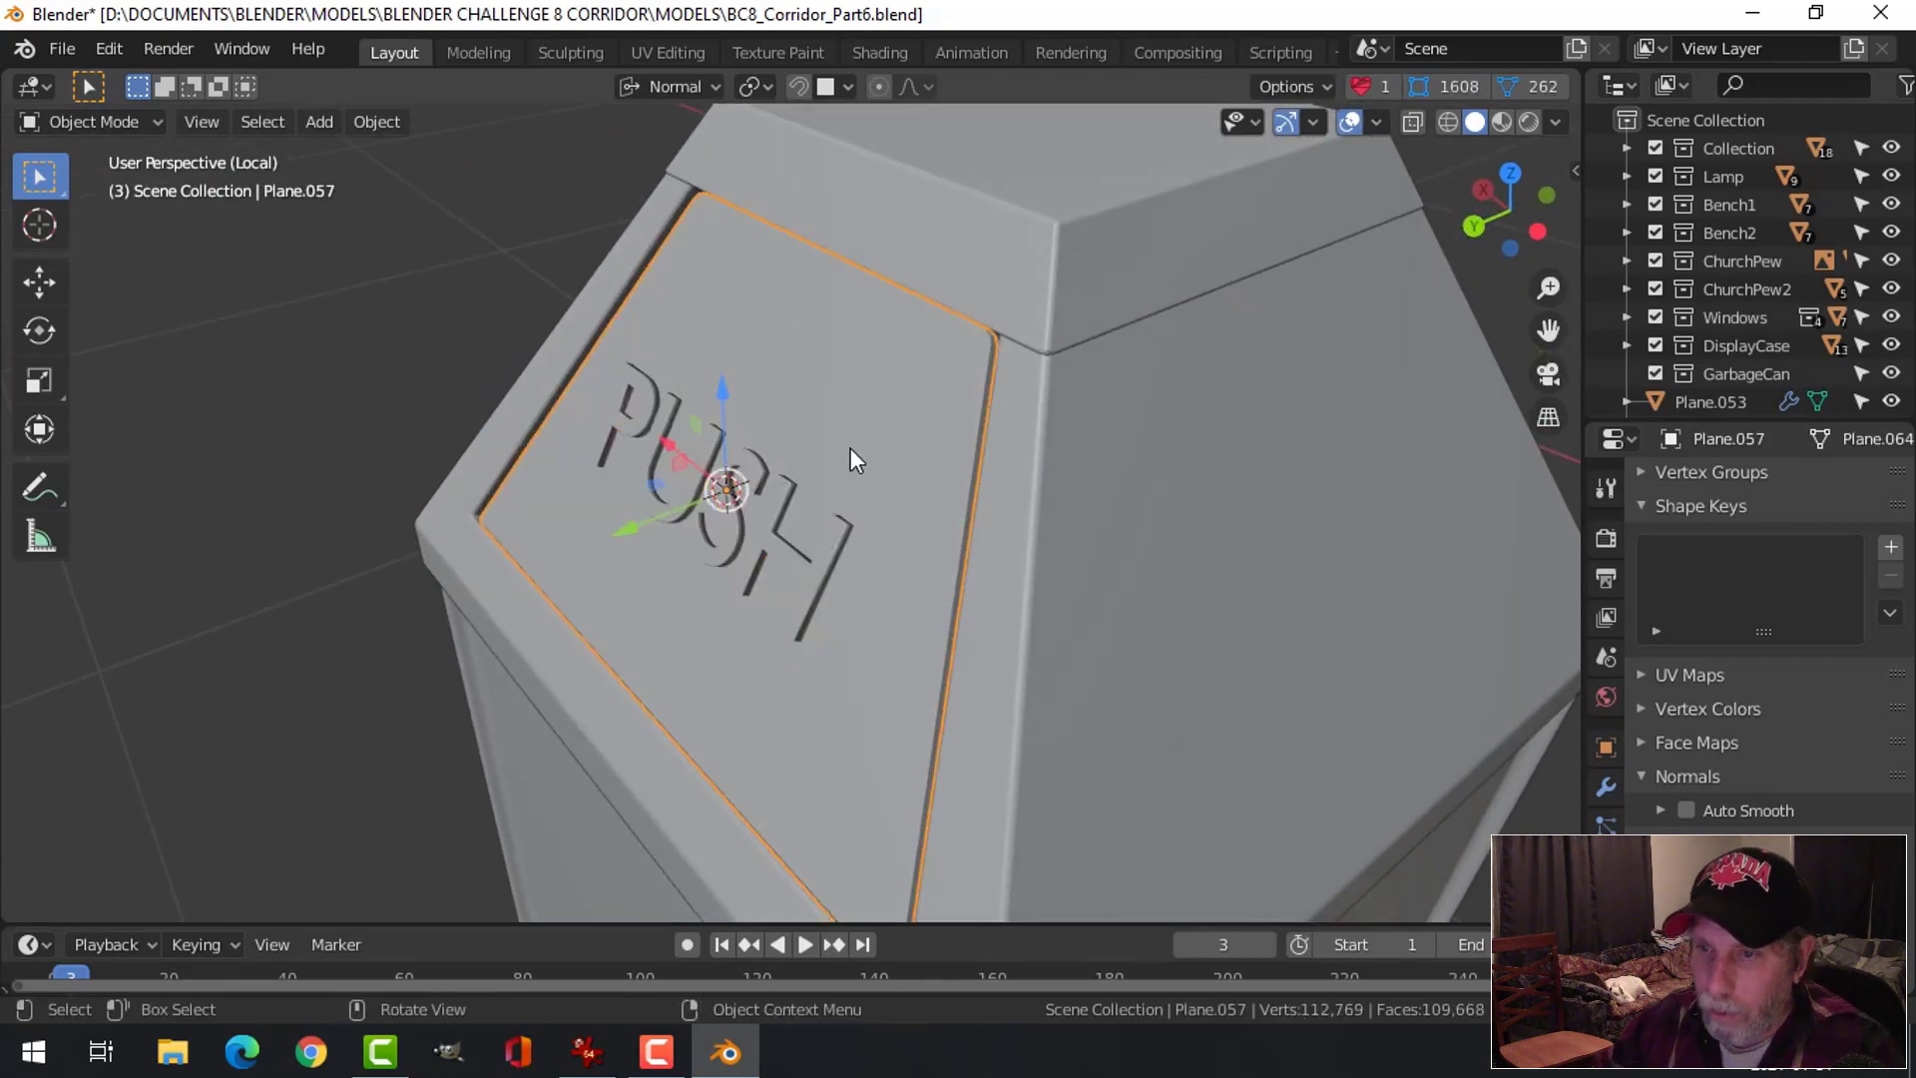
middle_click_drag(825, 479, 994, 445)
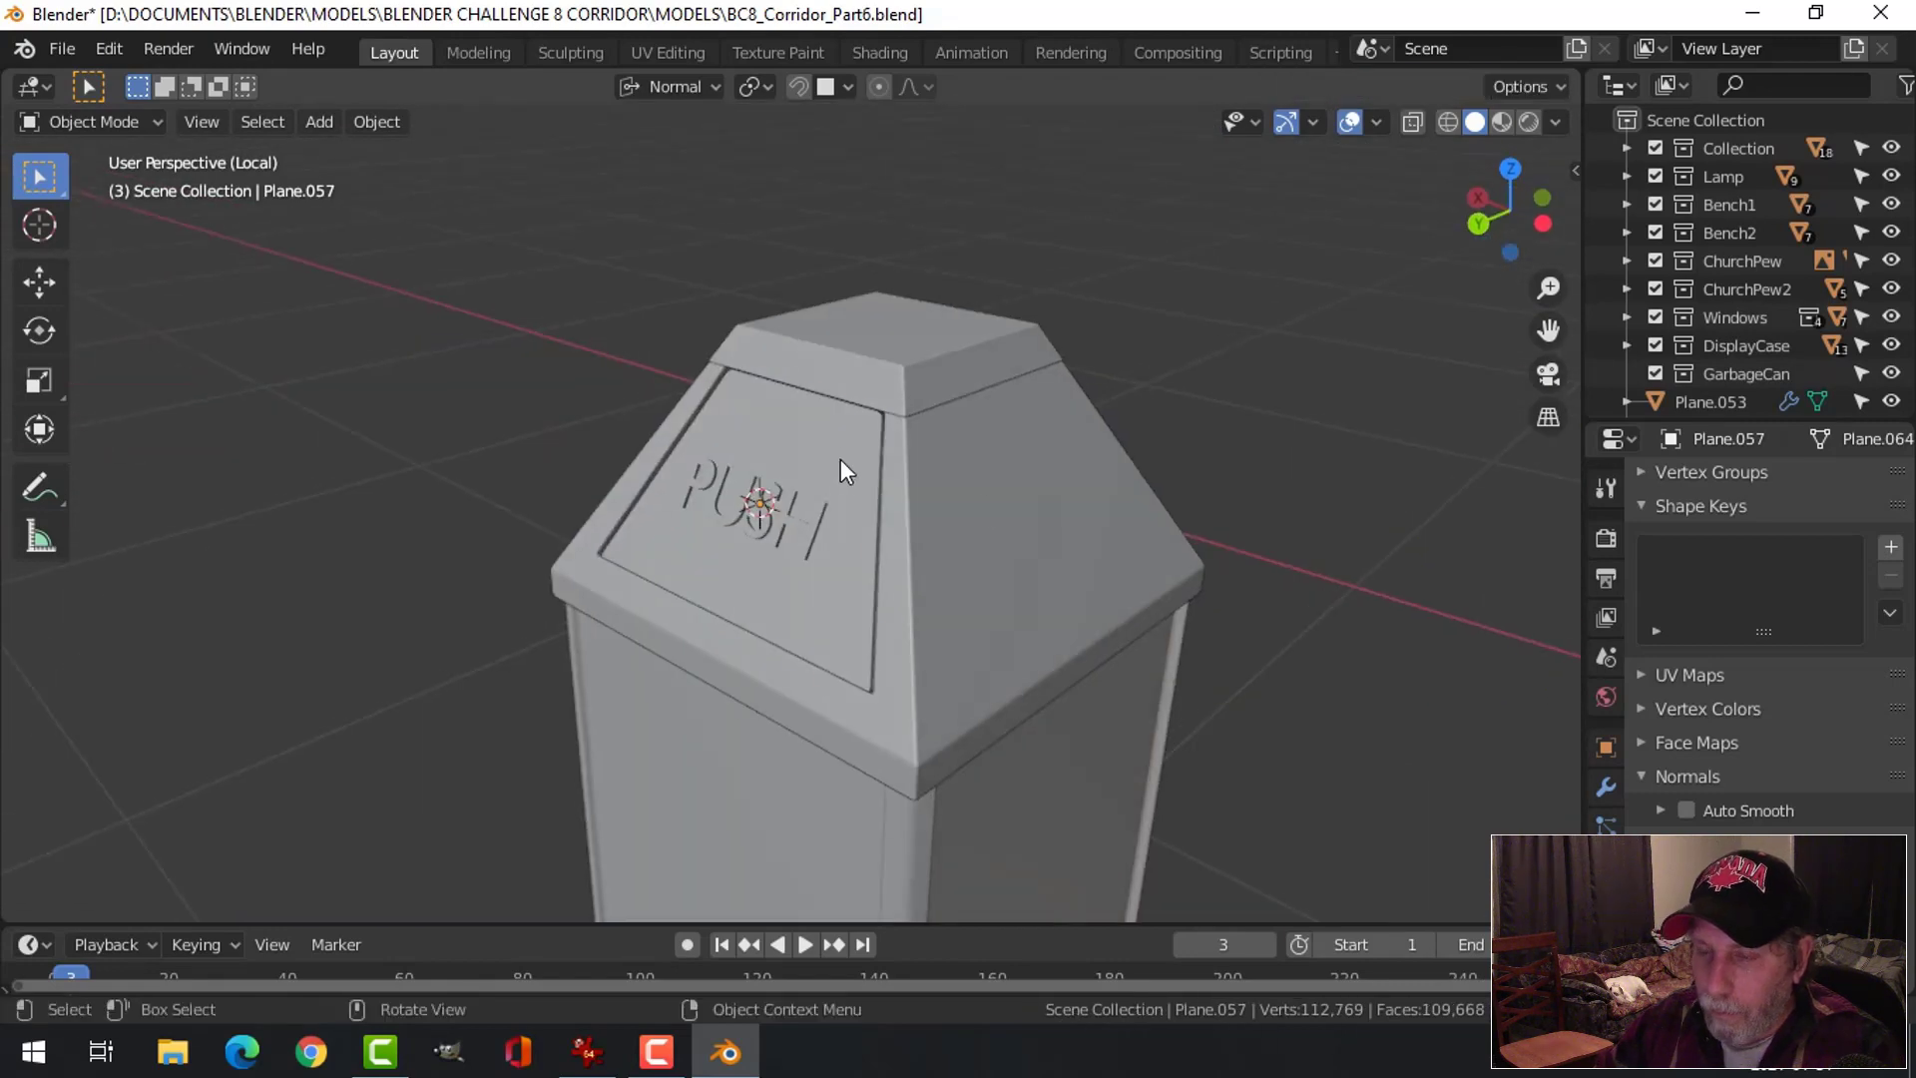
Shift the engraved lid panel slightly inward along the Y axis
left_click(840, 459, "shift")
key("ctrl+KP_Subtract")
middle_click_drag(958, 489, 919, 537)
scroll(860, 465, "up", 3)
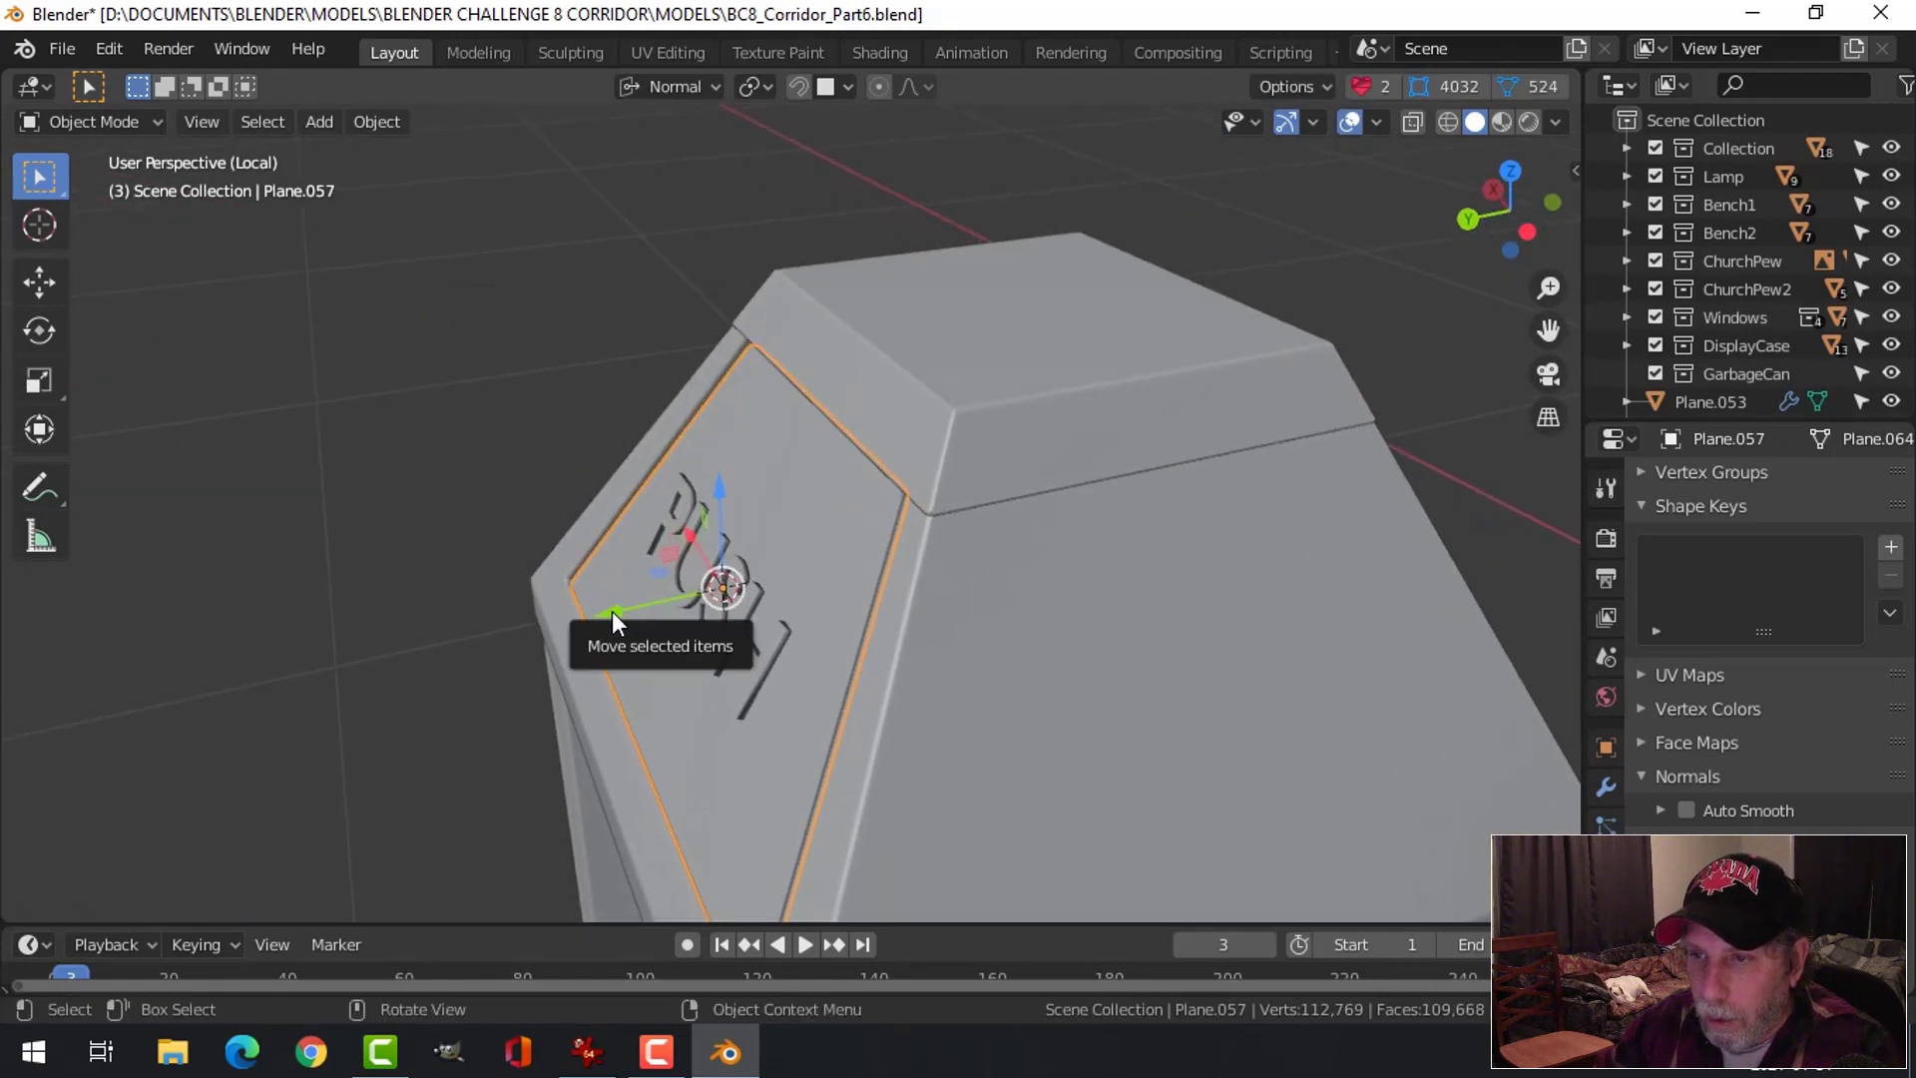
left_click_drag(613, 611, 623, 610)
middle_click_drag(976, 435, 918, 463)
Snap the 3D cursor to the middle of the lid panel's top edge
key("Tab")
scroll(930, 399, "up", 2)
key("2")
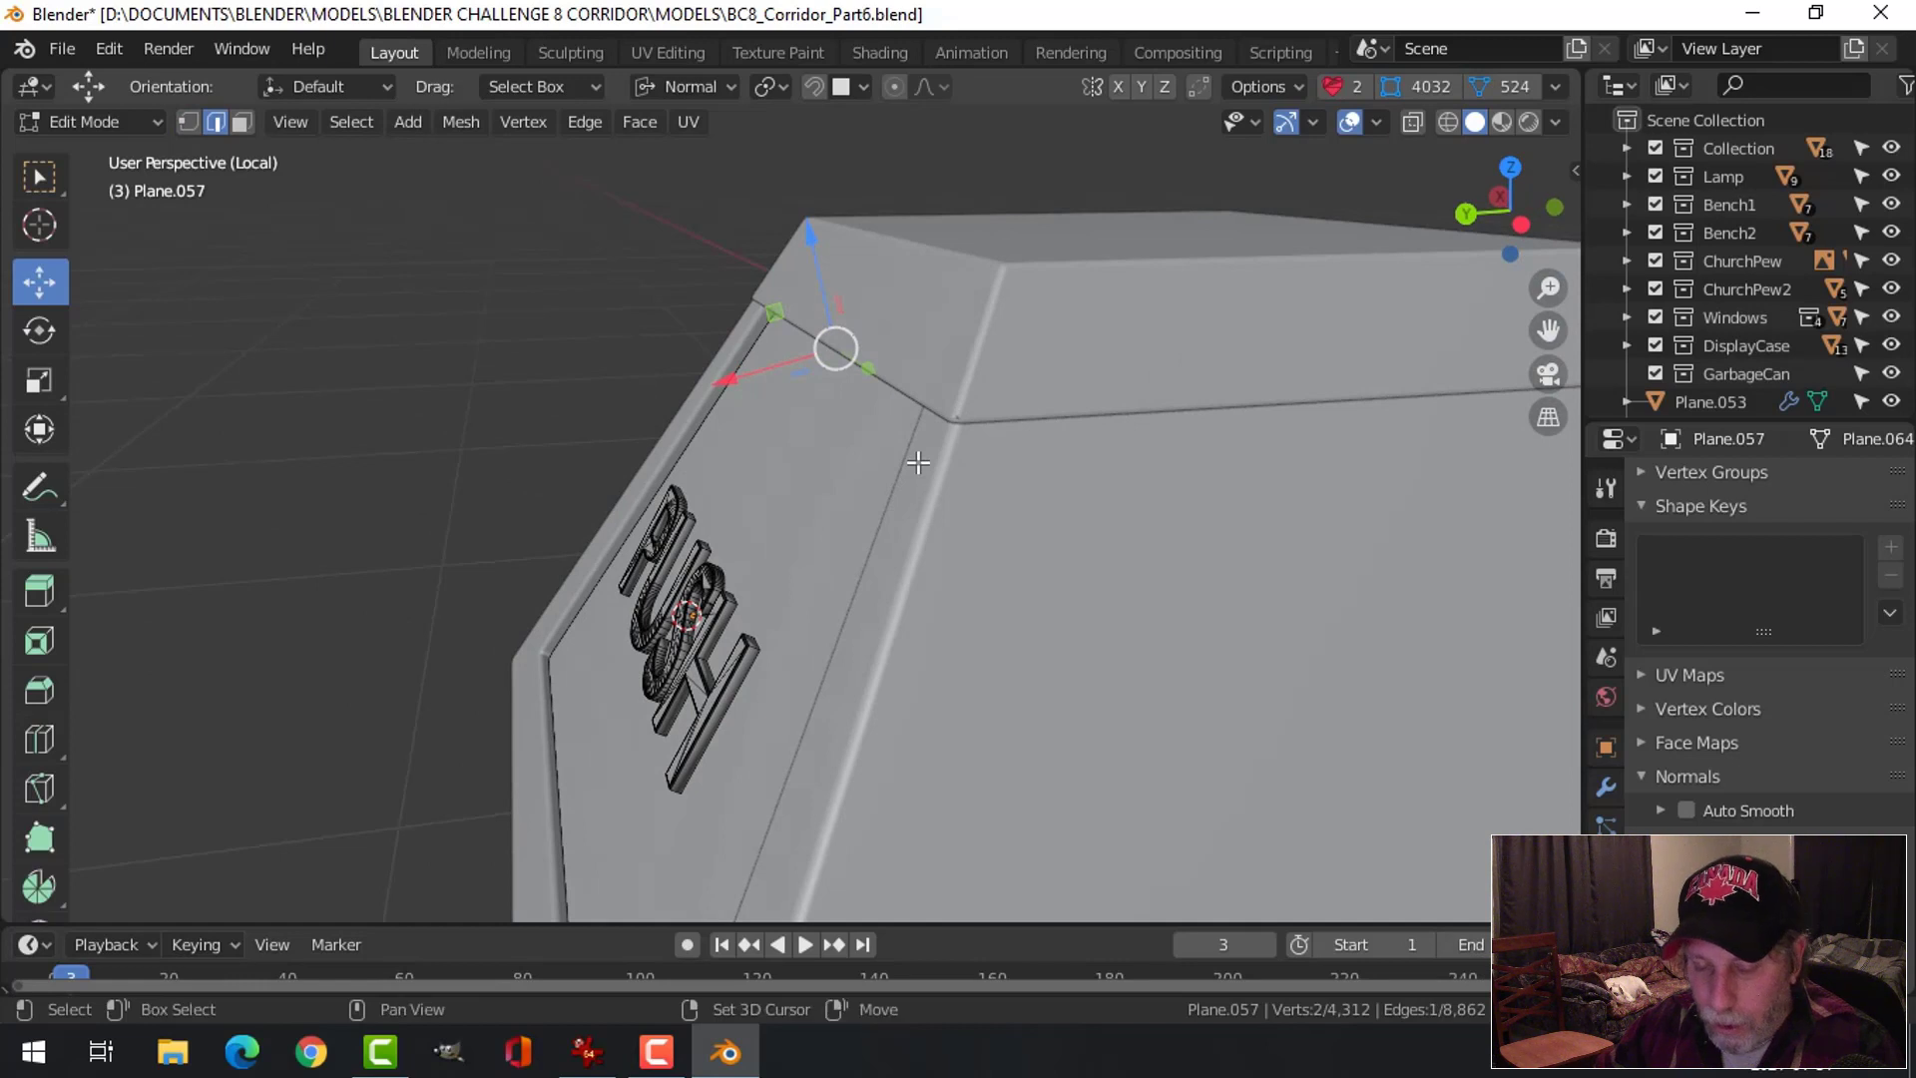
key("shift+s")
left_click(948, 564)
key("Tab")
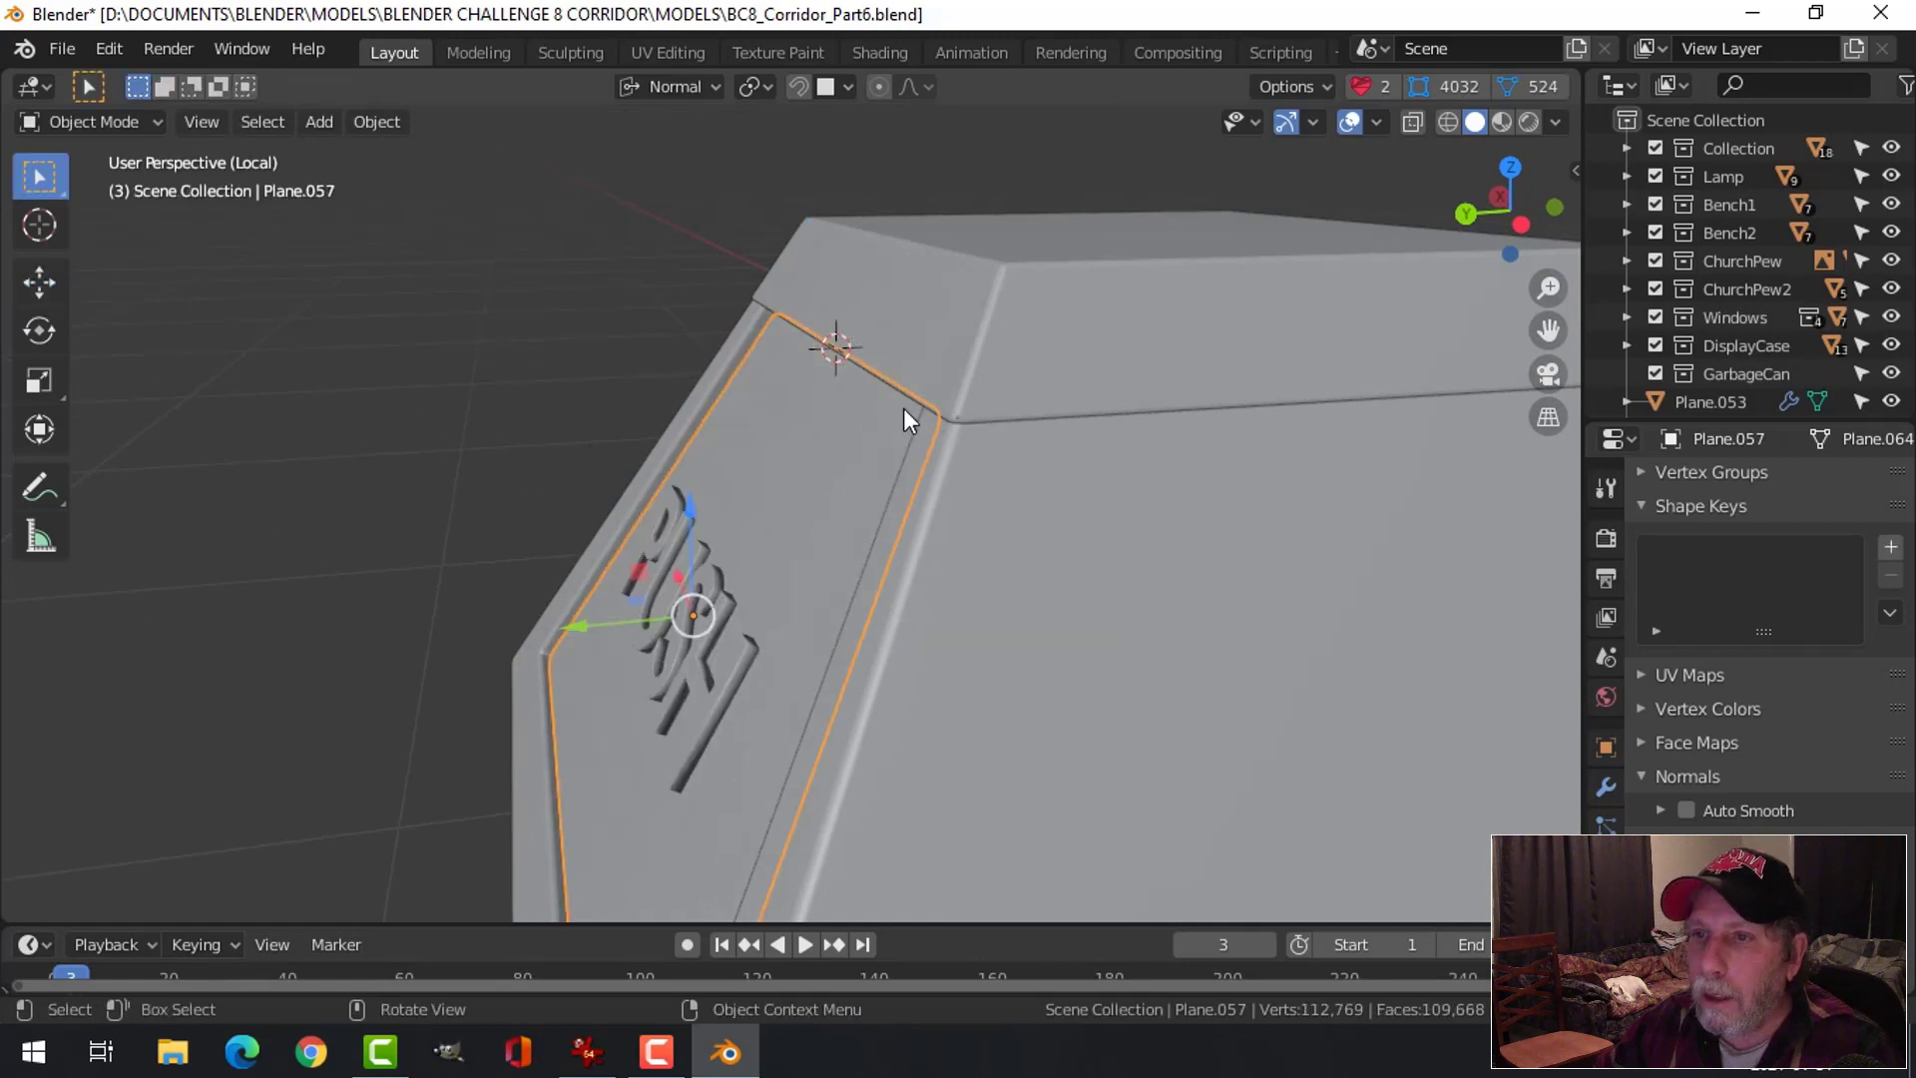
Set the transform orientation to Global and the pivot point to 3D Cursor with the lid panel selected
key("alt+a")
left_click(688, 90)
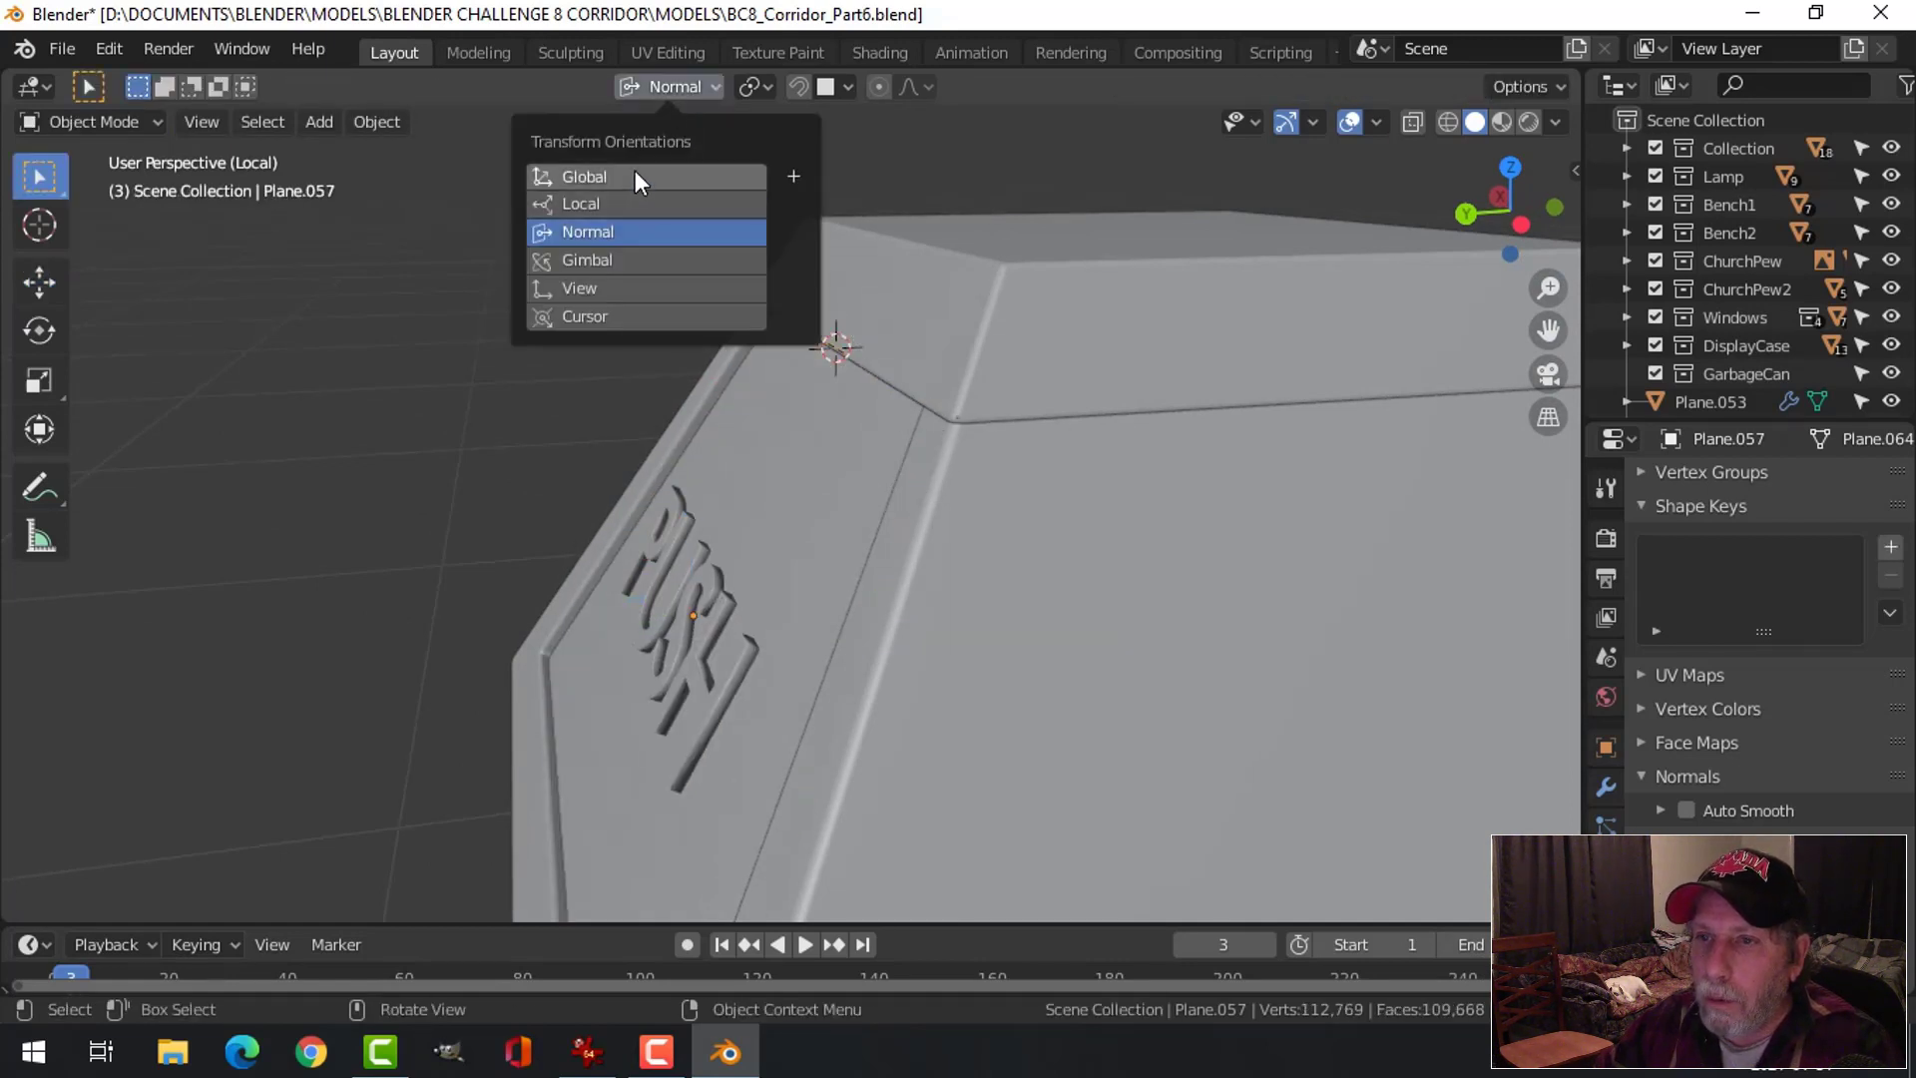
left_click(774, 467)
scroll(972, 498, "down", 1)
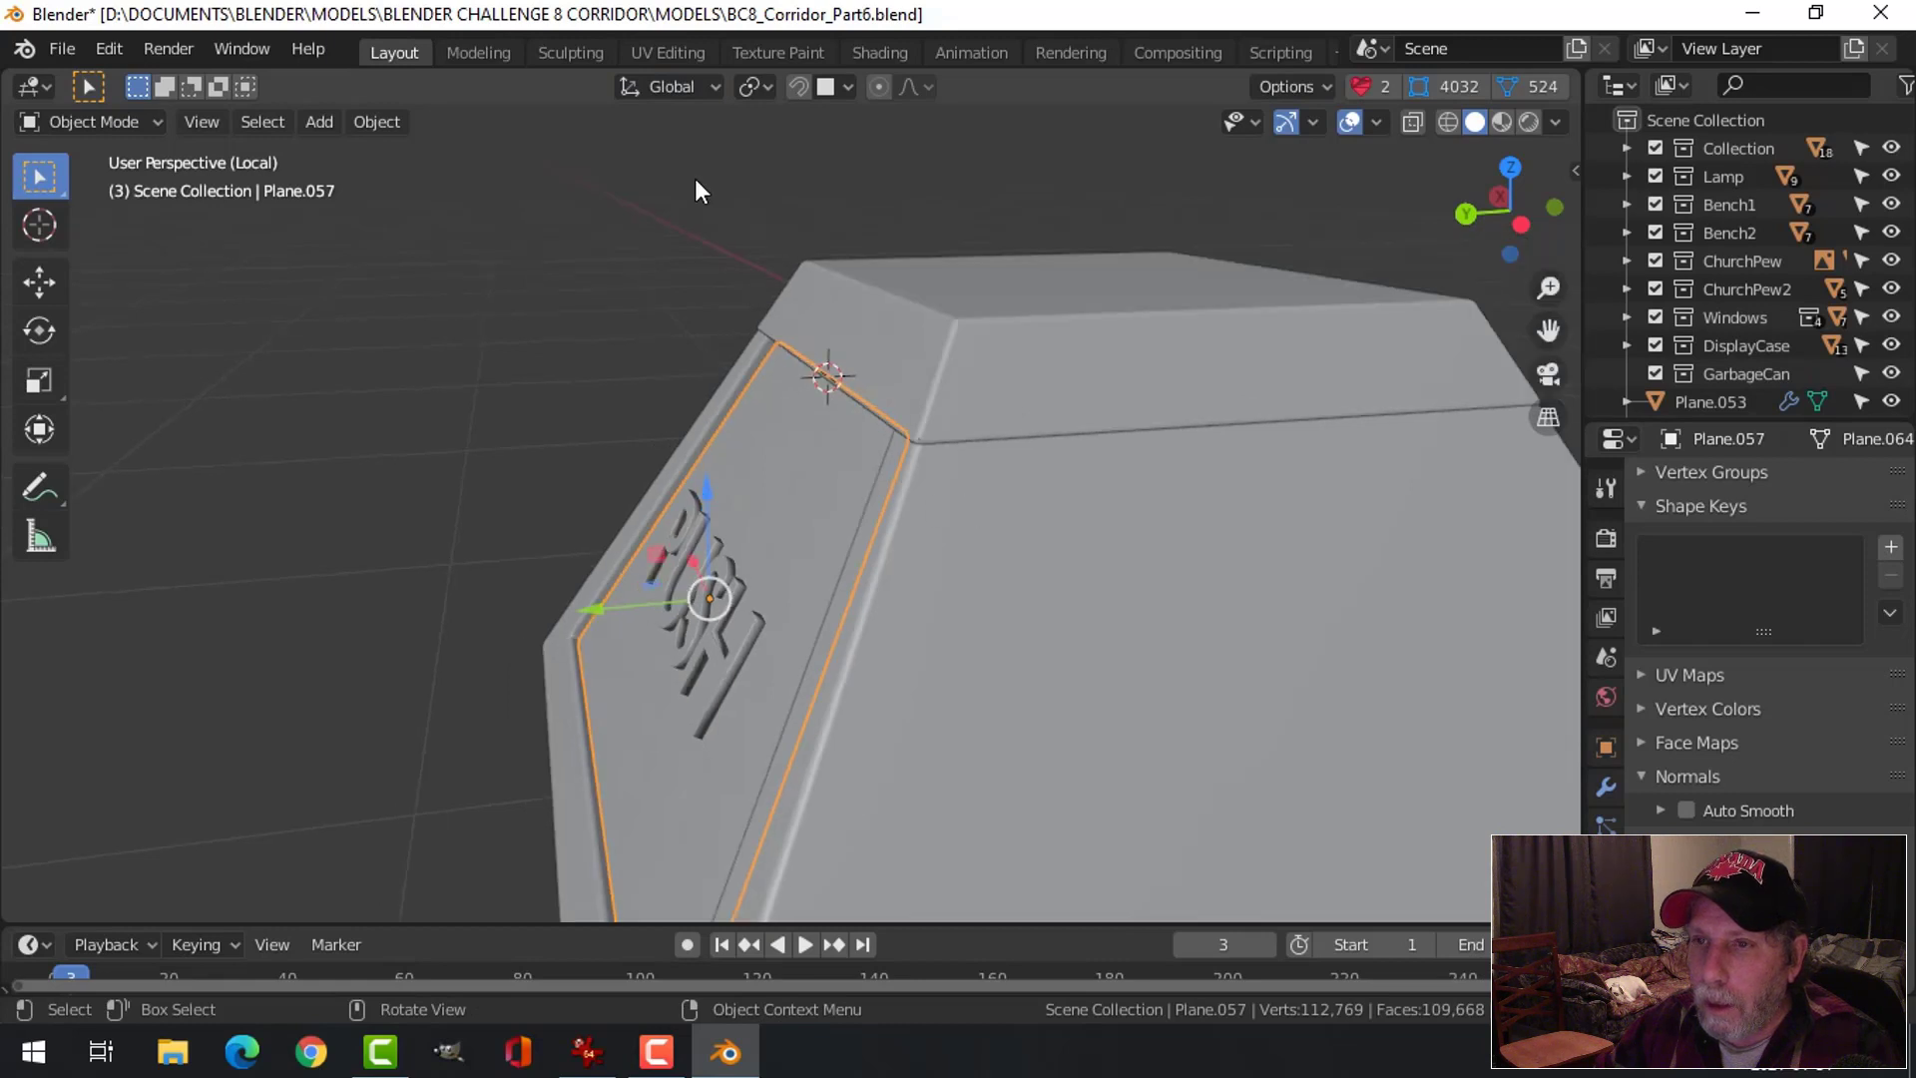
left_click(750, 88)
left_click(772, 152)
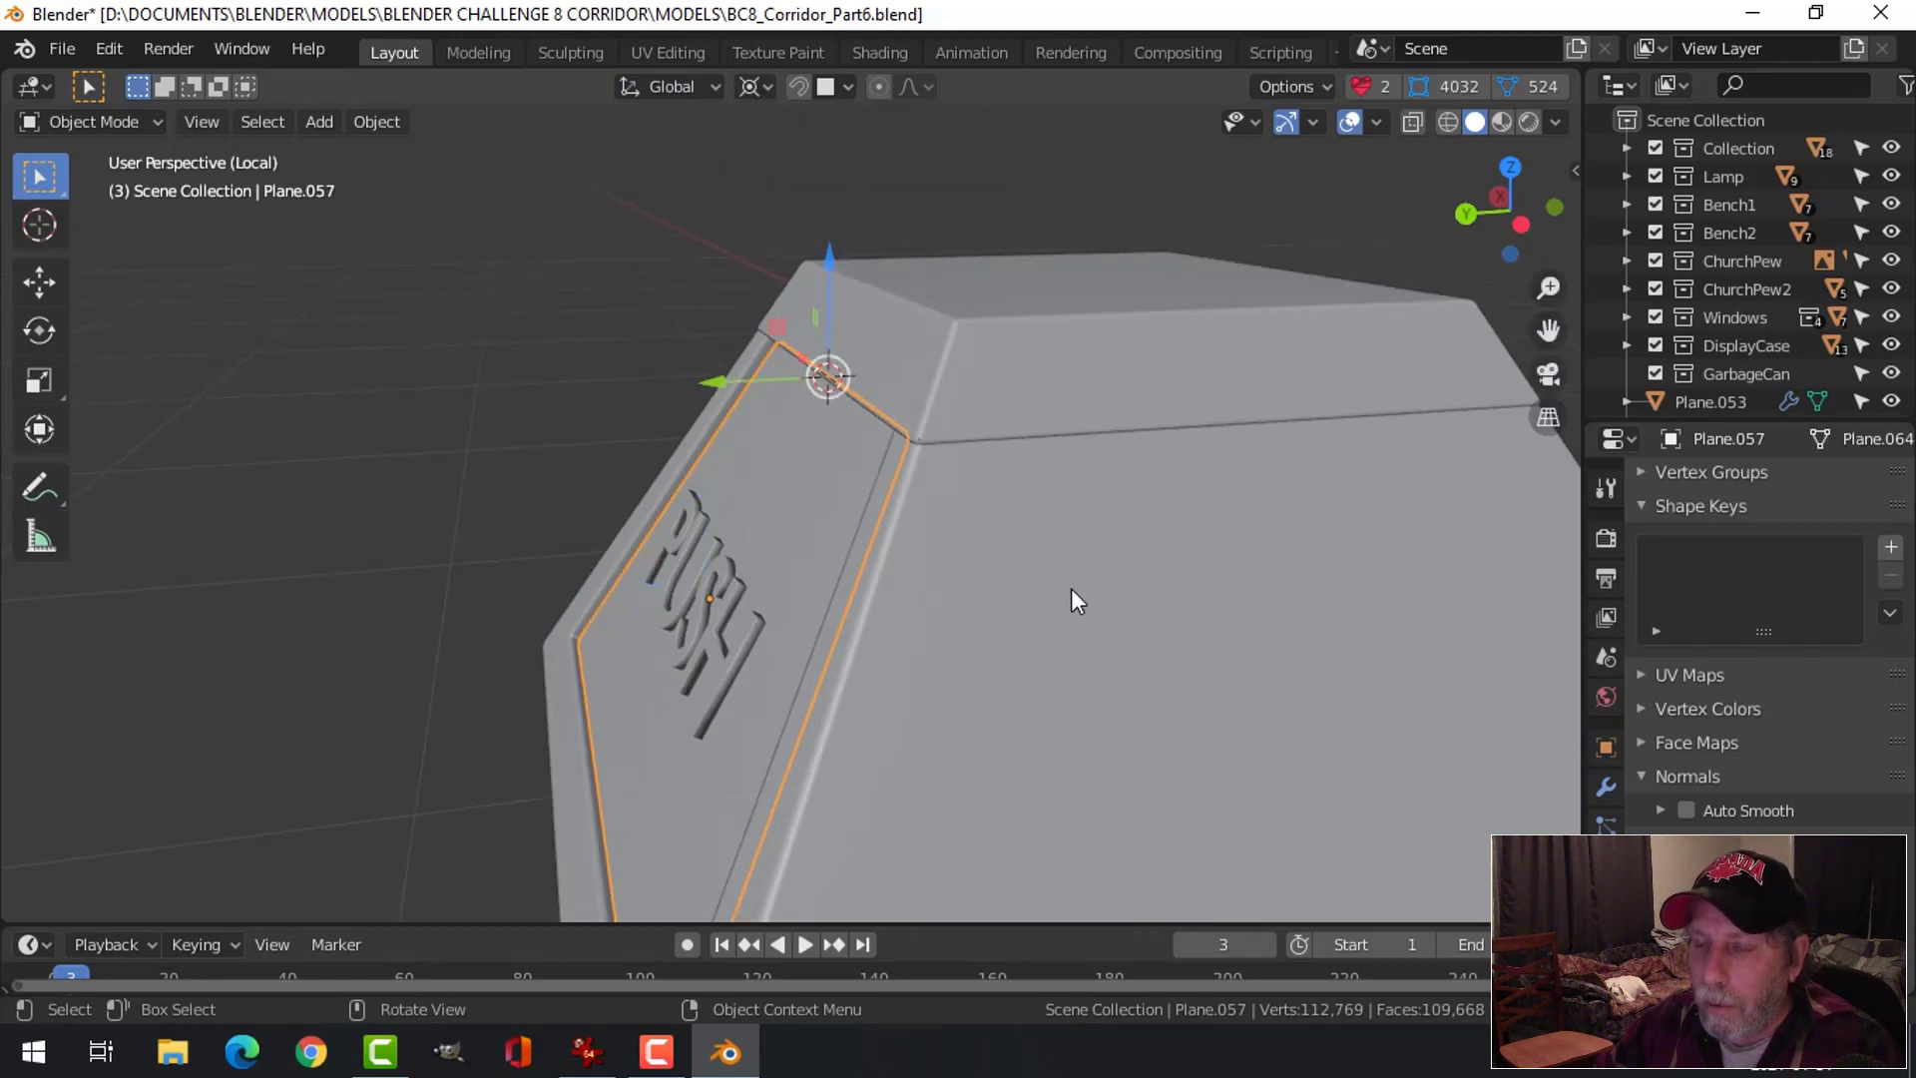
Rotate the lid panel about -5.35° around the X axis so it swings inward from its top edge
middle_click_drag(1069, 588, 1030, 585)
key("r")
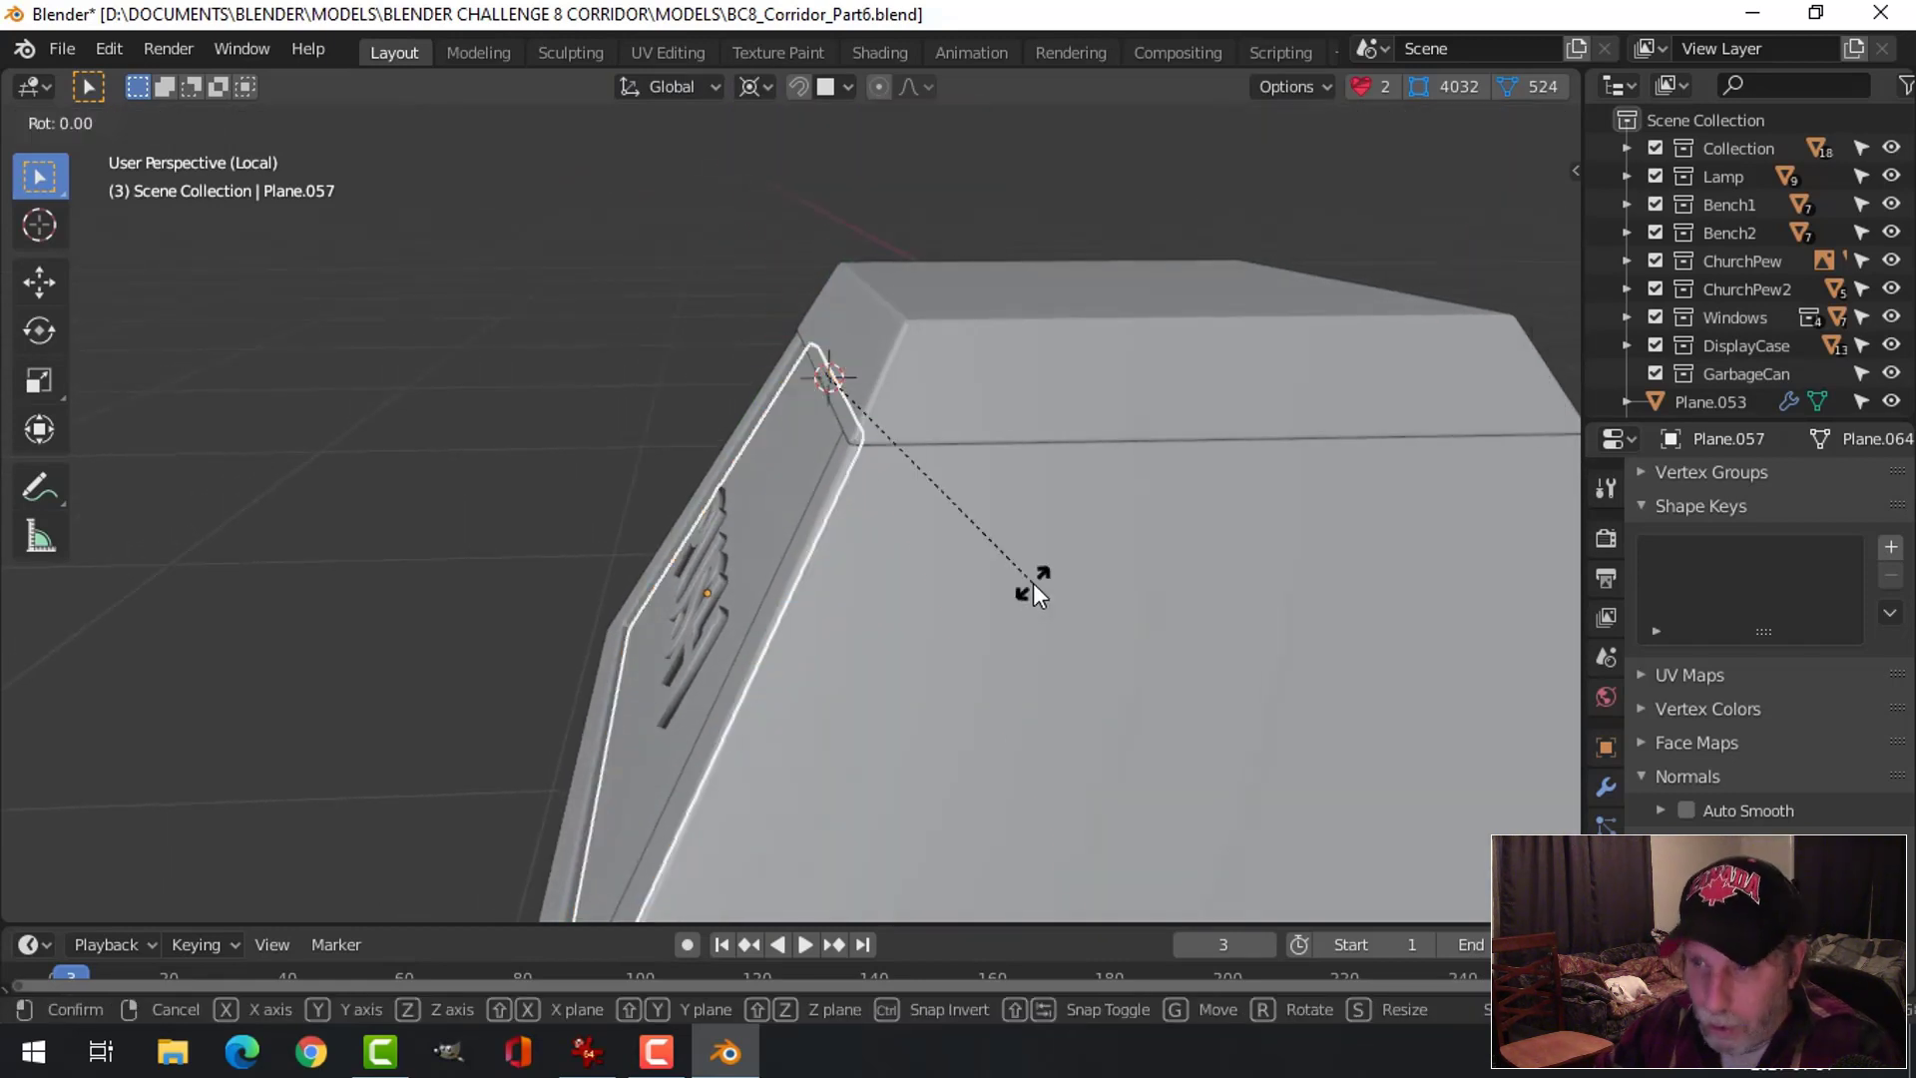
key("x")
left_click(1041, 555)
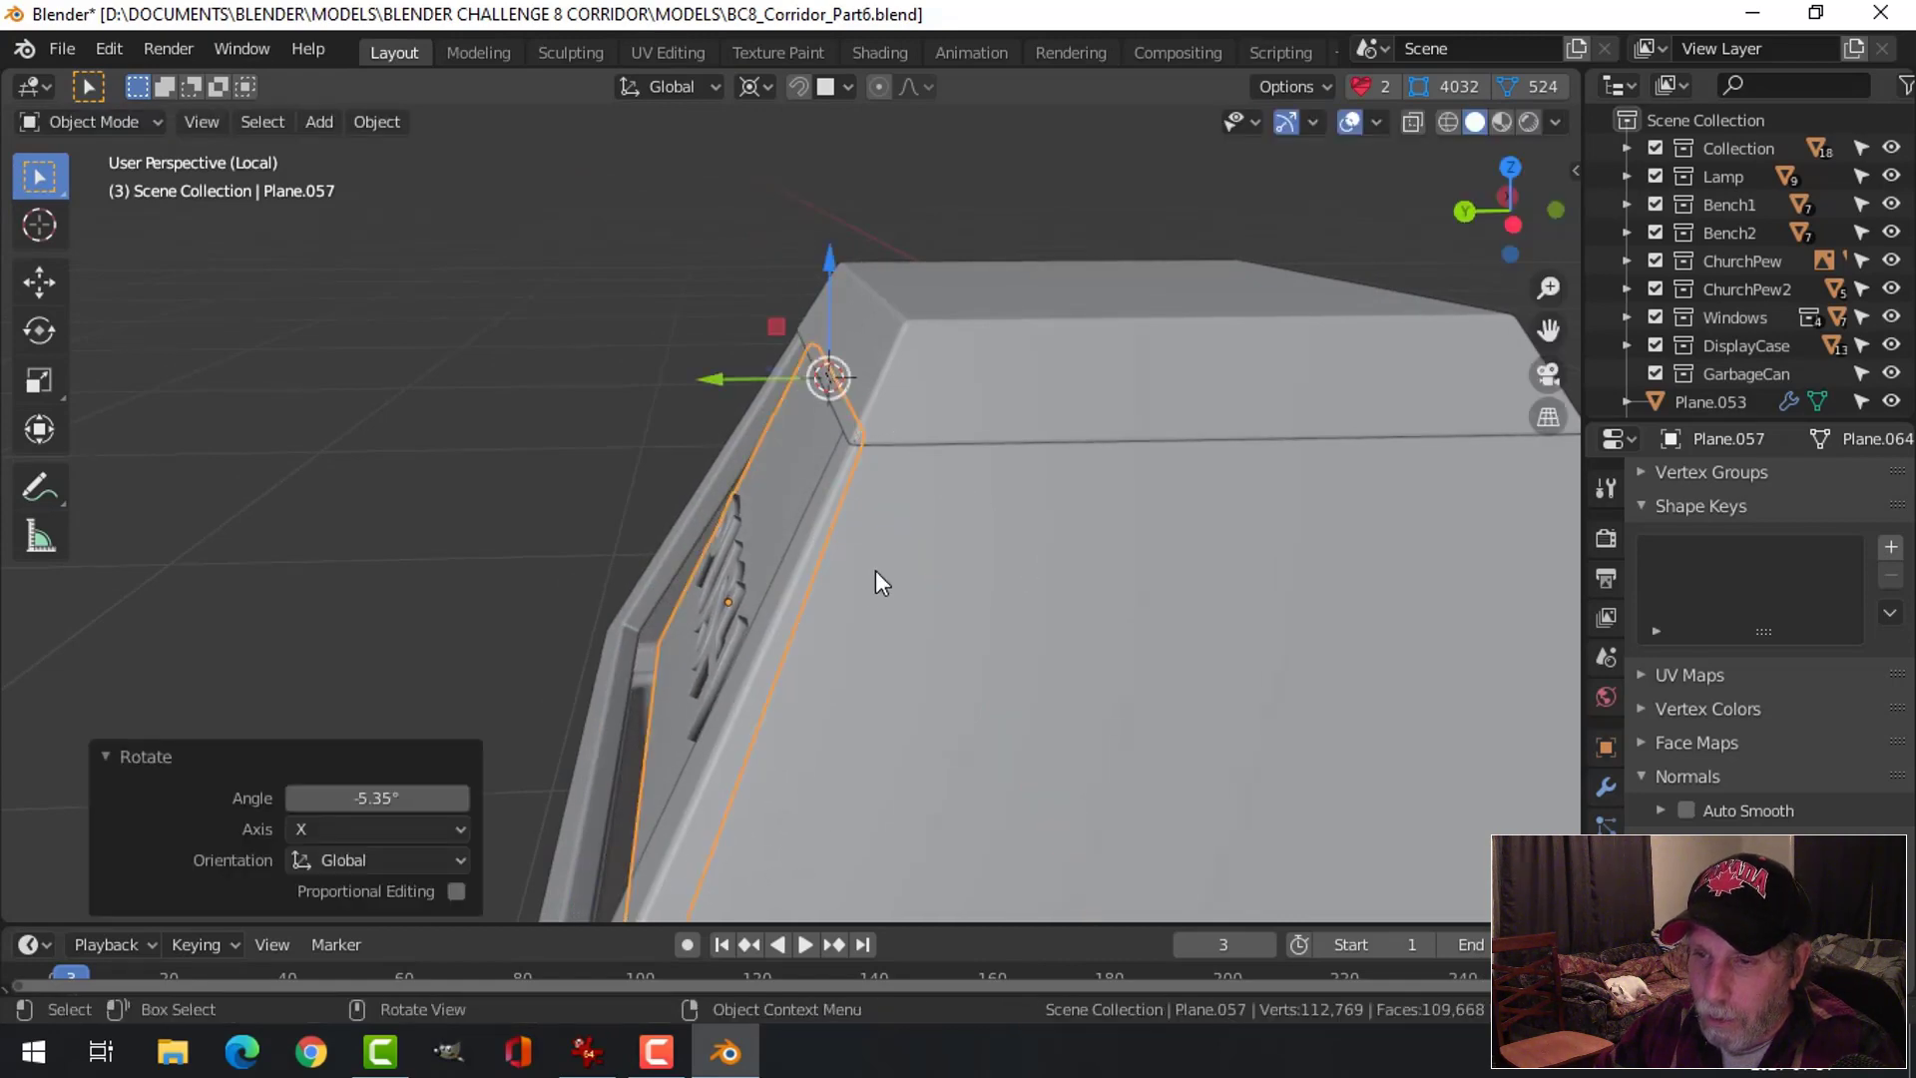
key("Tab")
scroll(815, 587, "down", 4)
key("Tab")
middle_click_drag(820, 603, 982, 659)
key("alt+a")
scroll(1027, 658, "down", 3)
scroll(980, 655, "up", 3)
middle_click_drag(930, 556, 836, 569)
Set the origin of the lid's top cap to its geometry and snap the 3D cursor to the cap
left_click(953, 461)
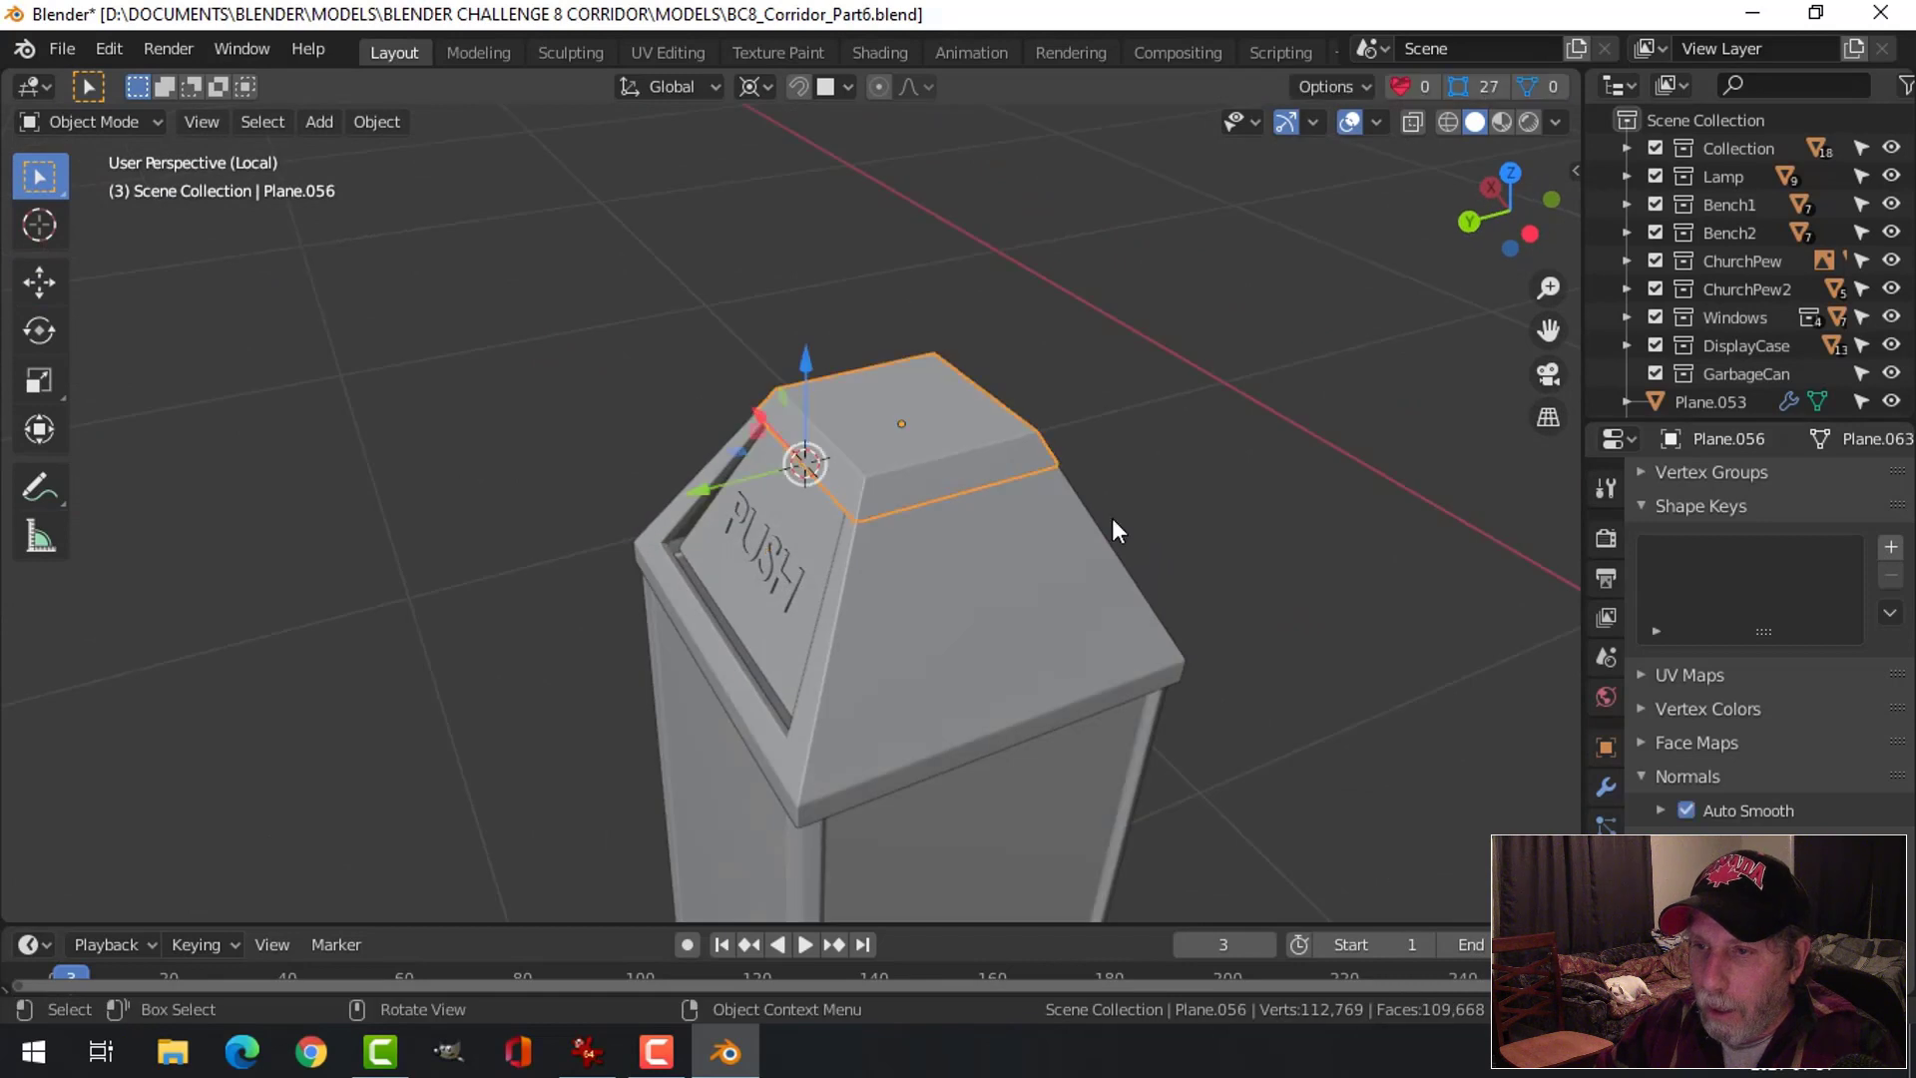
middle_click_drag(1111, 518, 1014, 602)
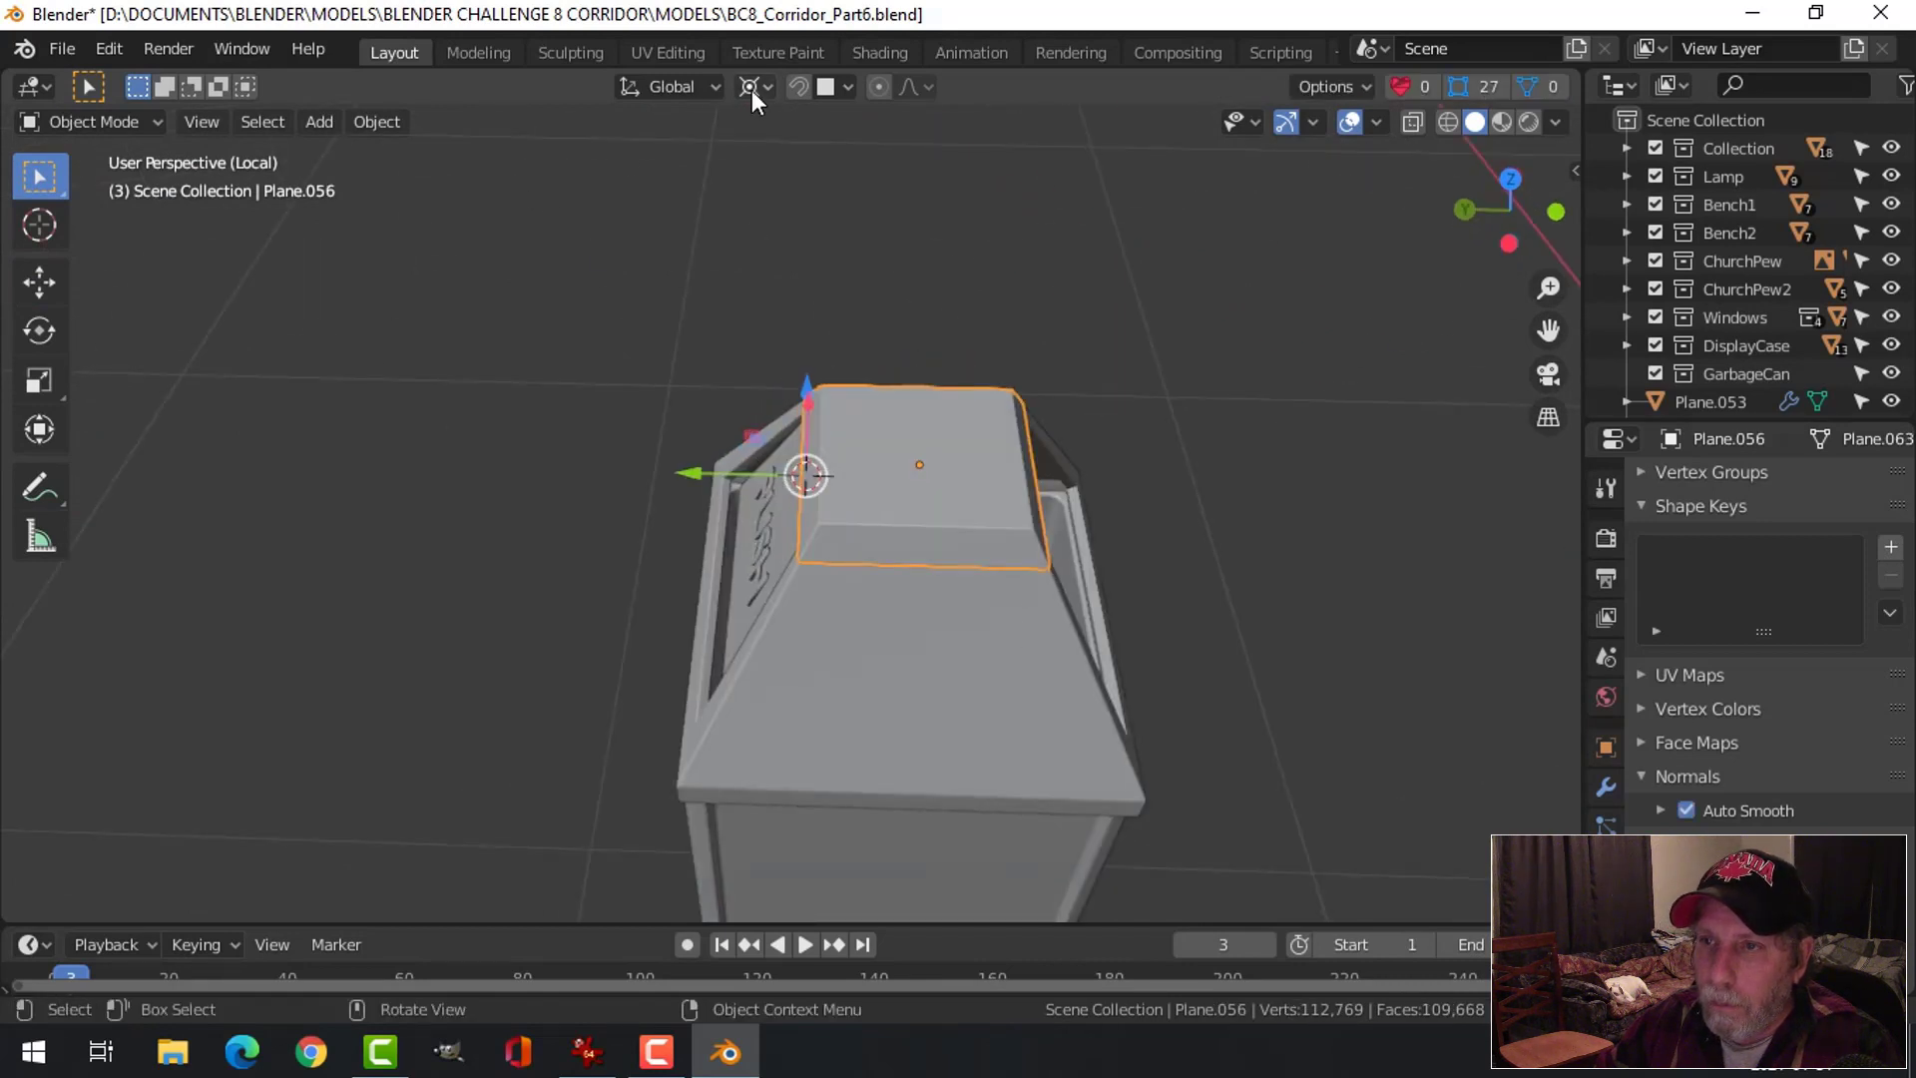
left_click(376, 121)
mouse_move(421, 172)
left_click(699, 206)
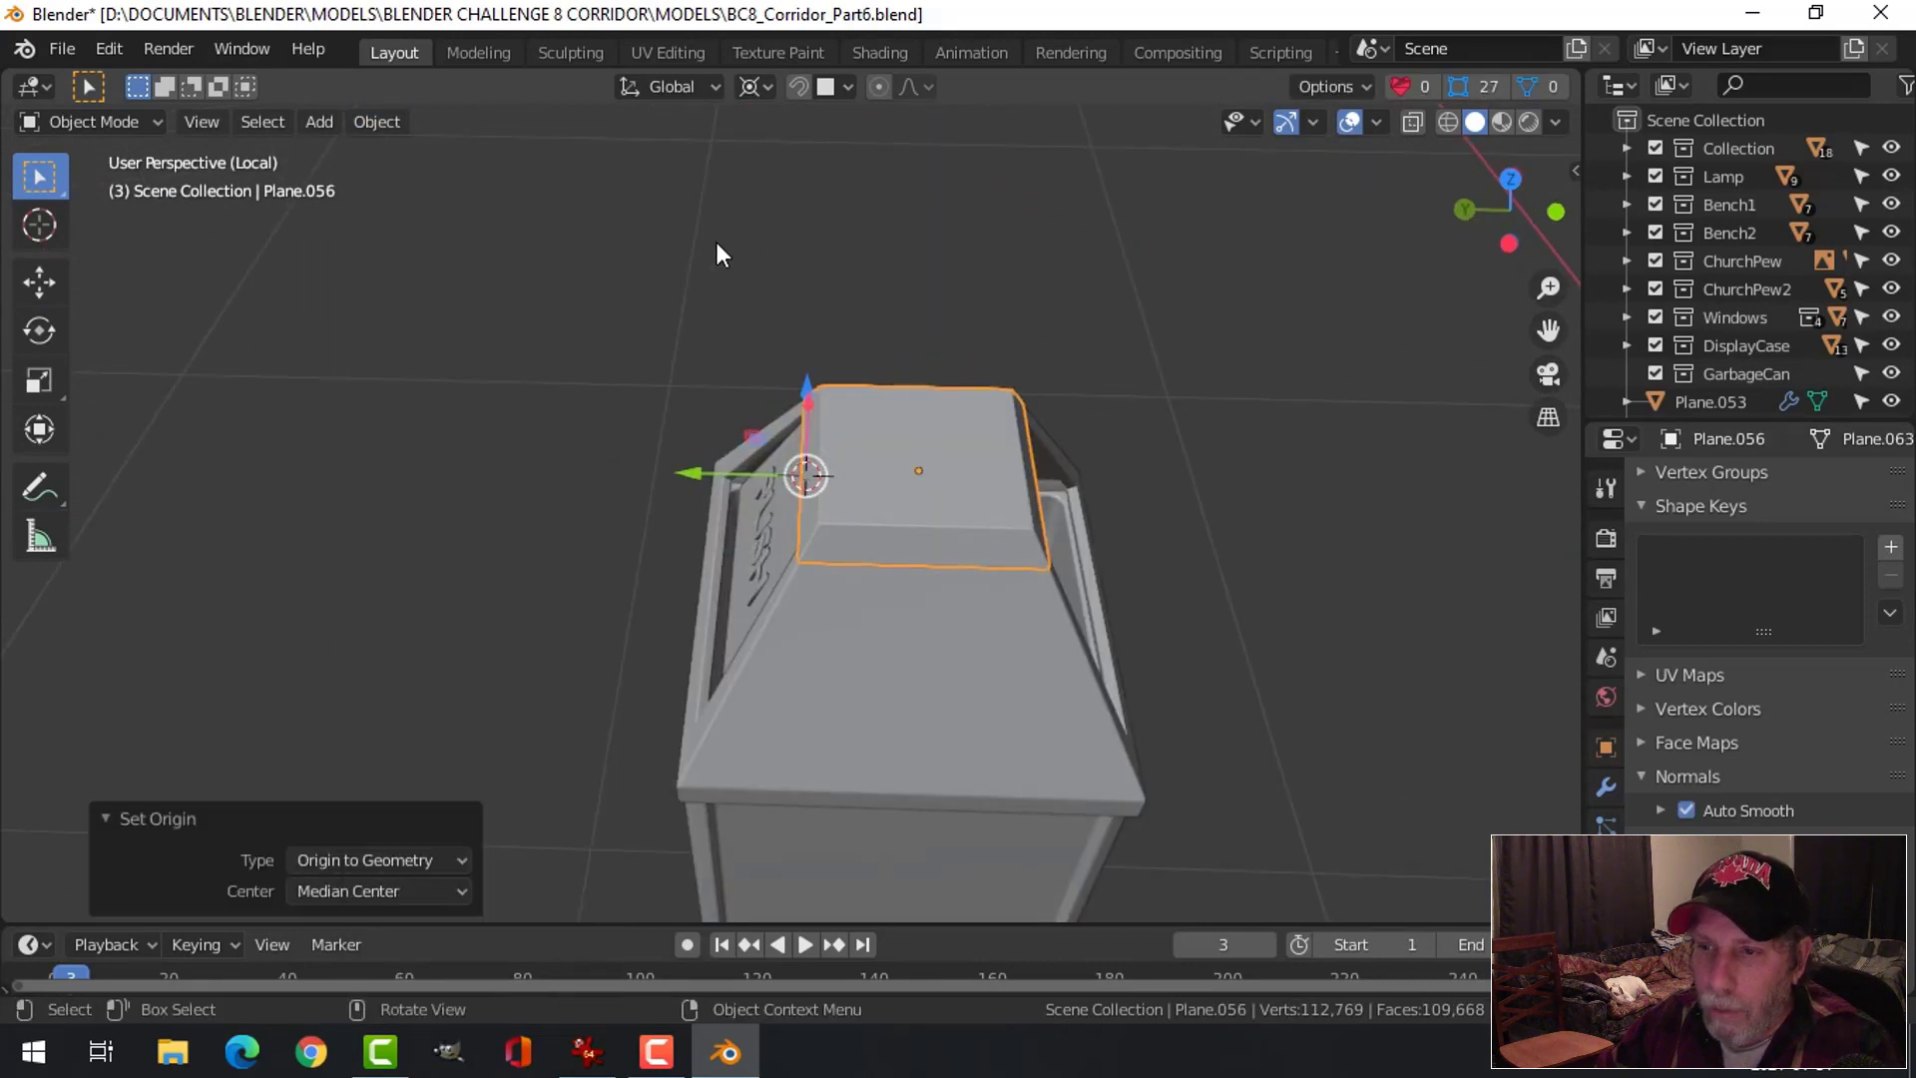
key("shift+s")
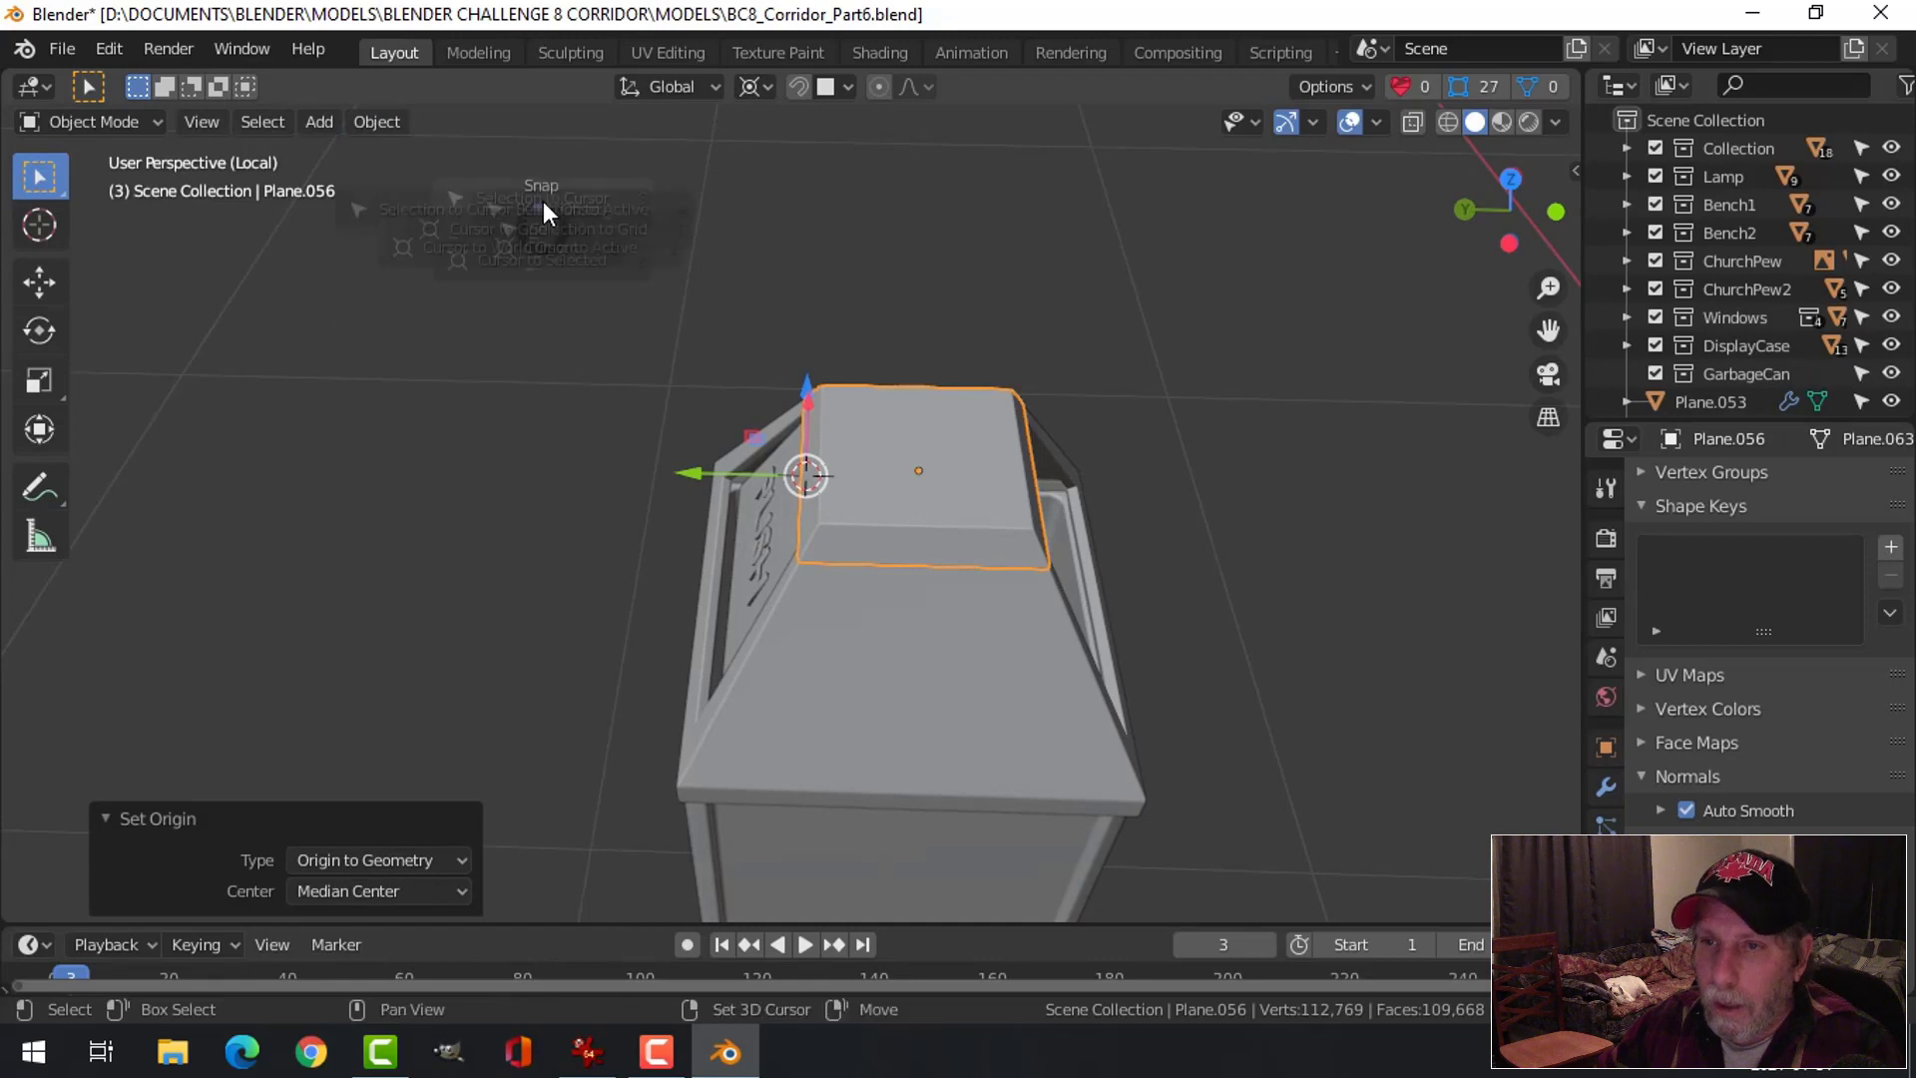
left_click(535, 385)
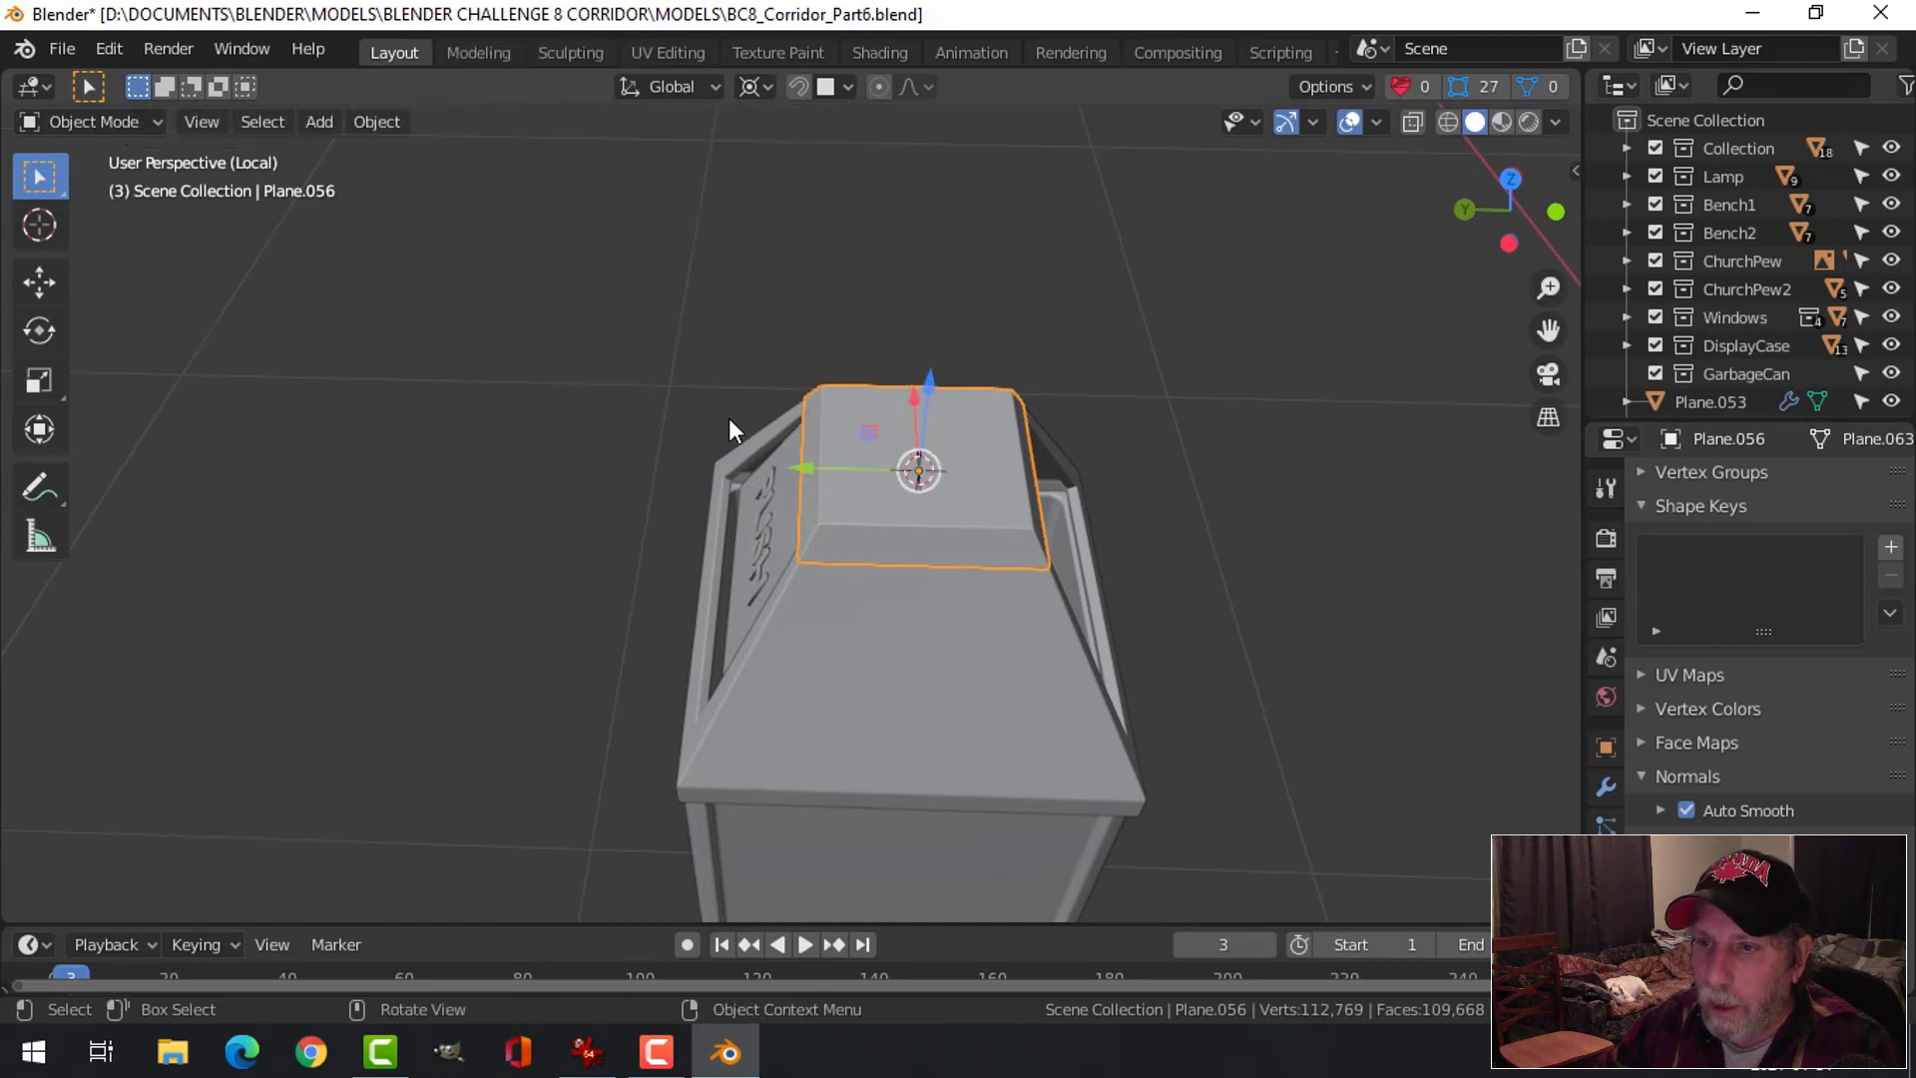
Duplicate the engraved PUSH panel in place and rotate the copy 180° around the Z axis onto the opposite side of the lid
left_click(750, 507)
middle_click_drag(985, 473, 992, 409)
key("shift+d")
right_click(1056, 455)
type("rz180")
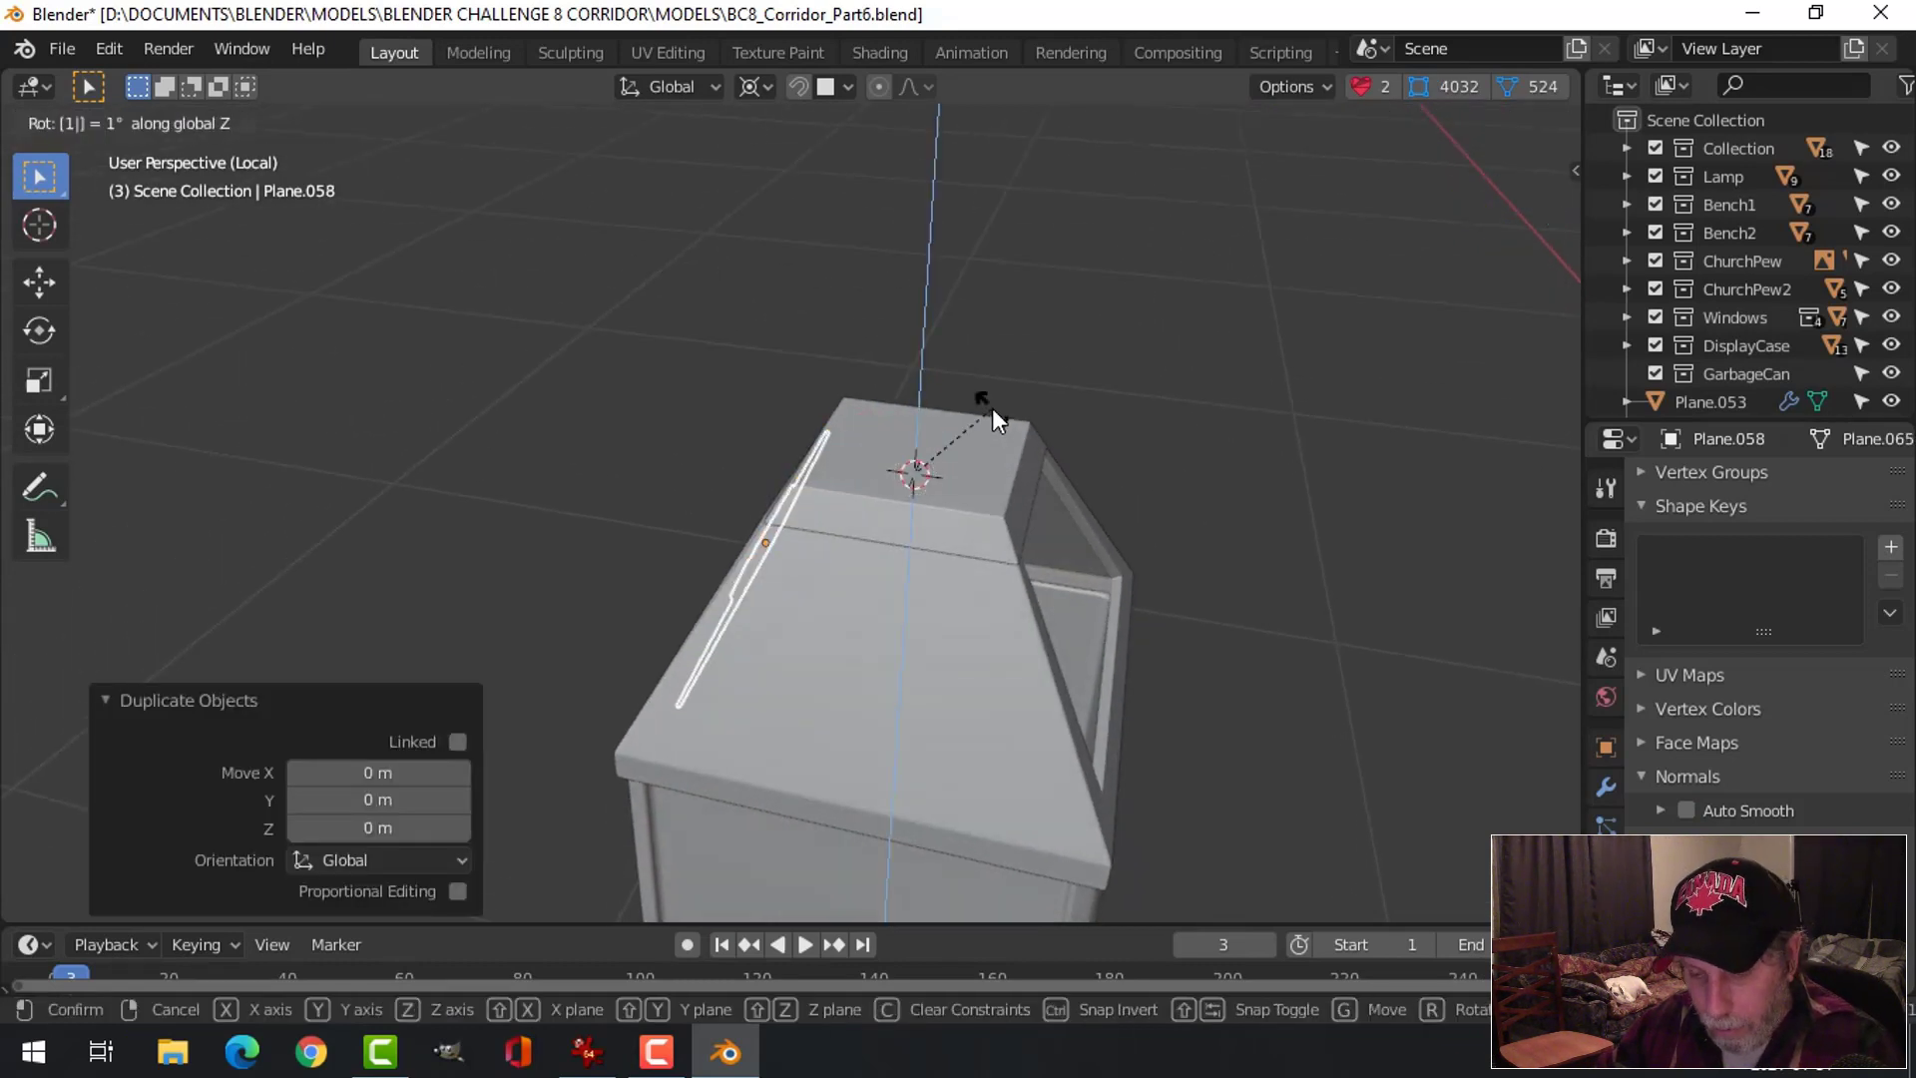
key("Return")
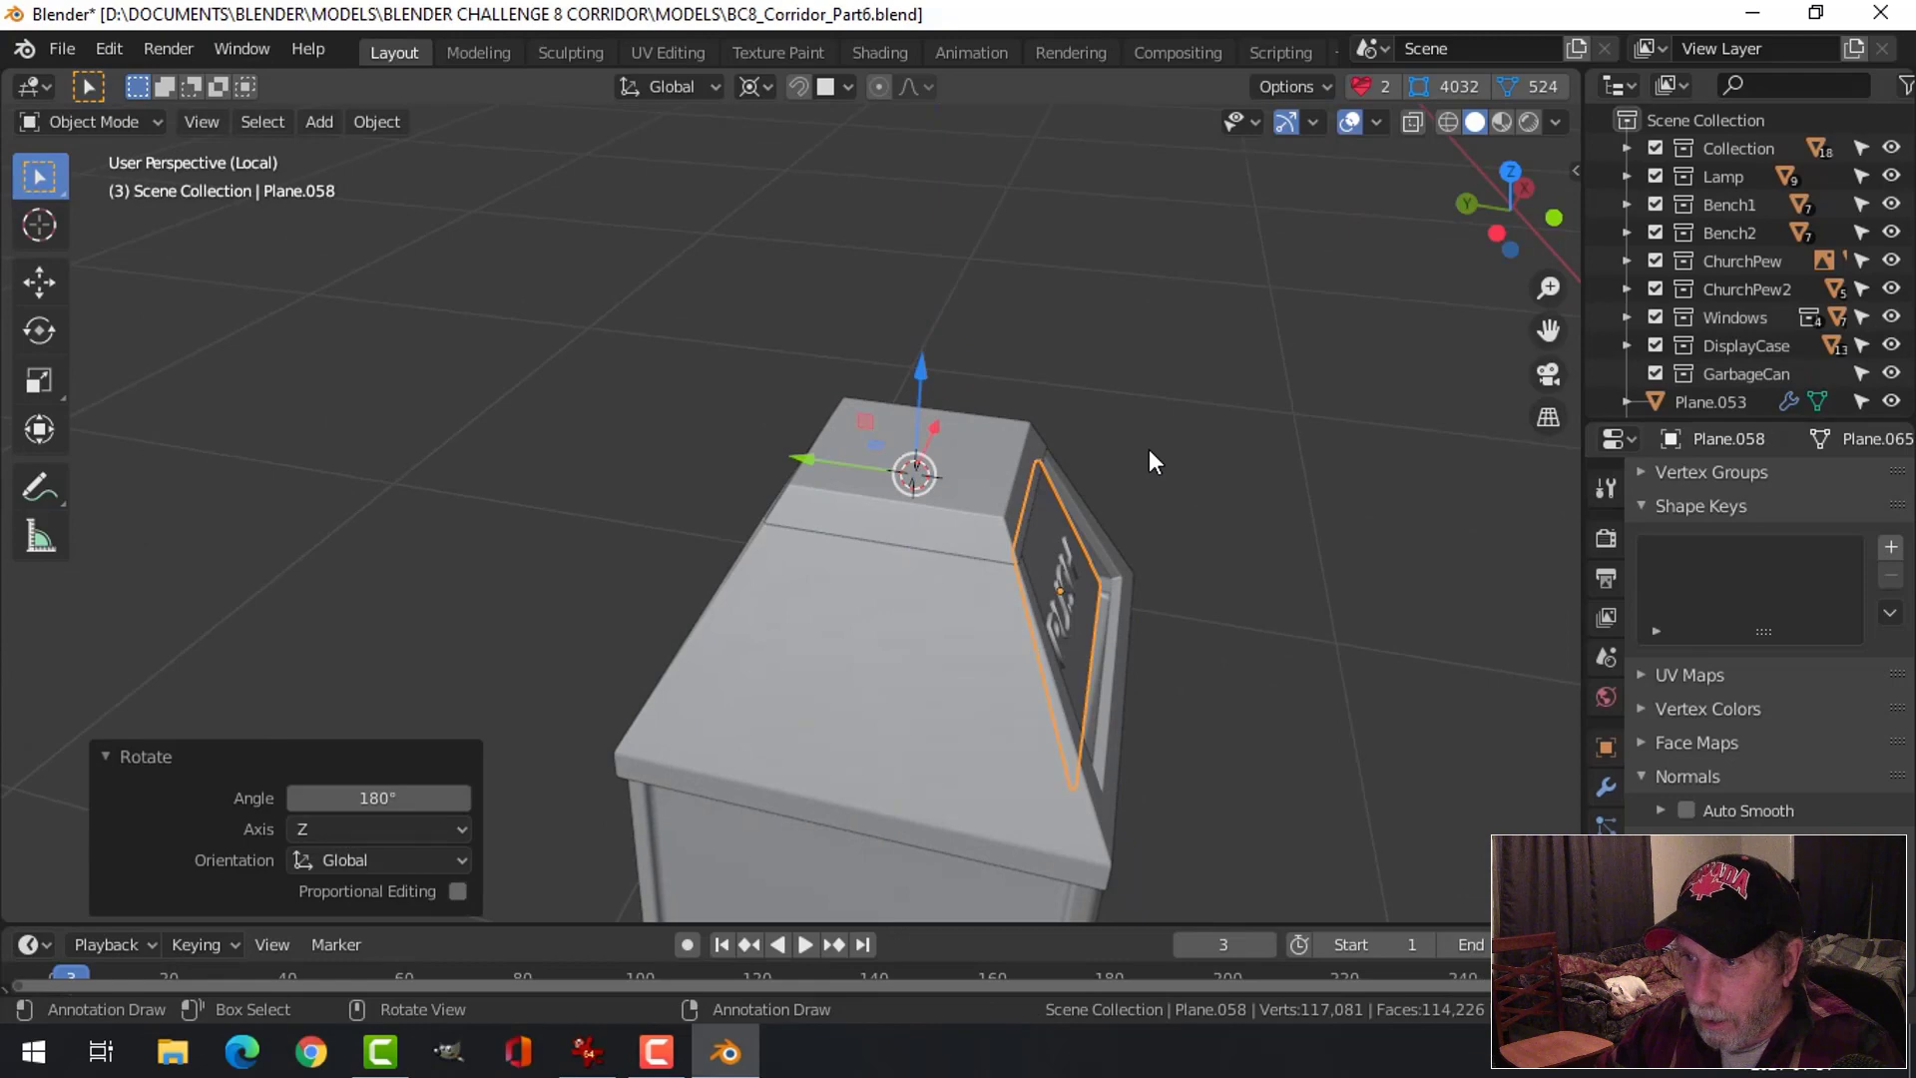
left_click(1189, 489)
Enable Cavity in the viewport shading and save the file
middle_click_drag(1189, 489, 1485, 242)
left_click(1556, 123)
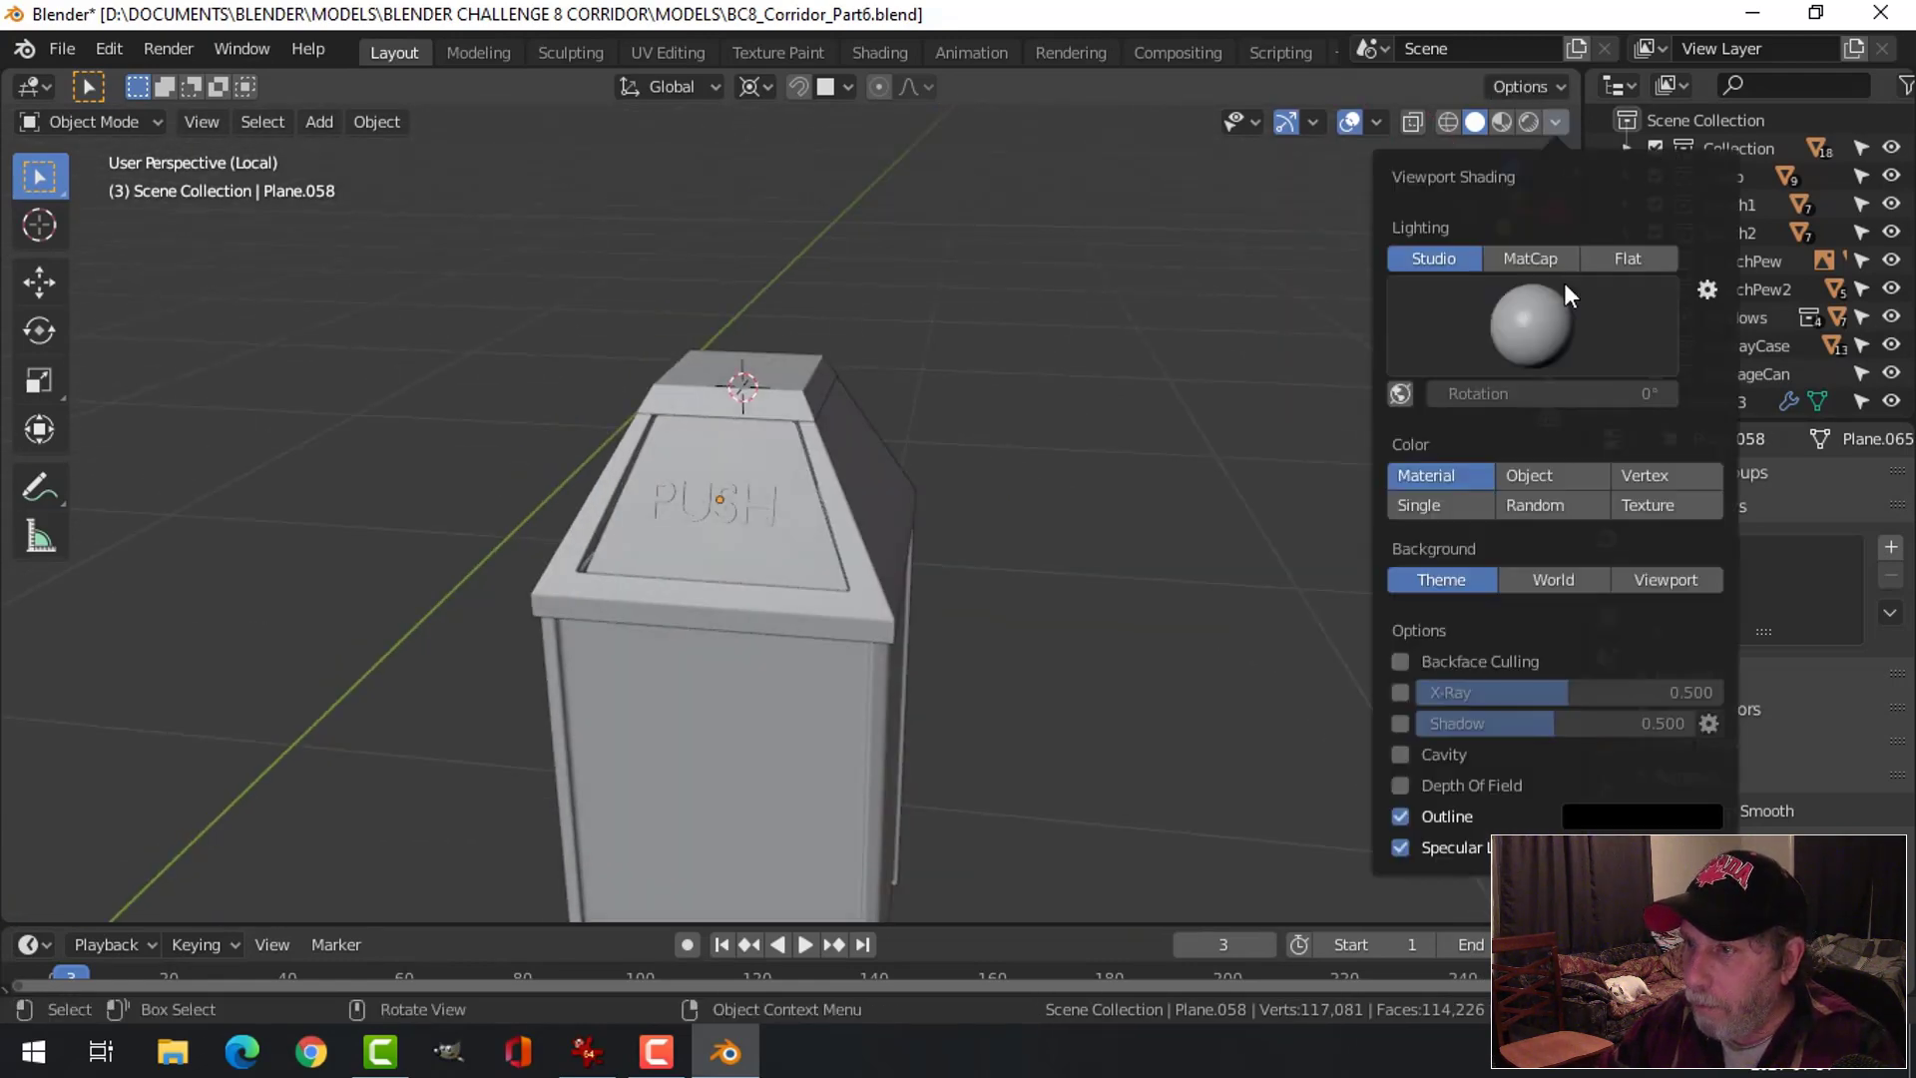
left_click(1401, 754)
scroll(1121, 518, "down", 3)
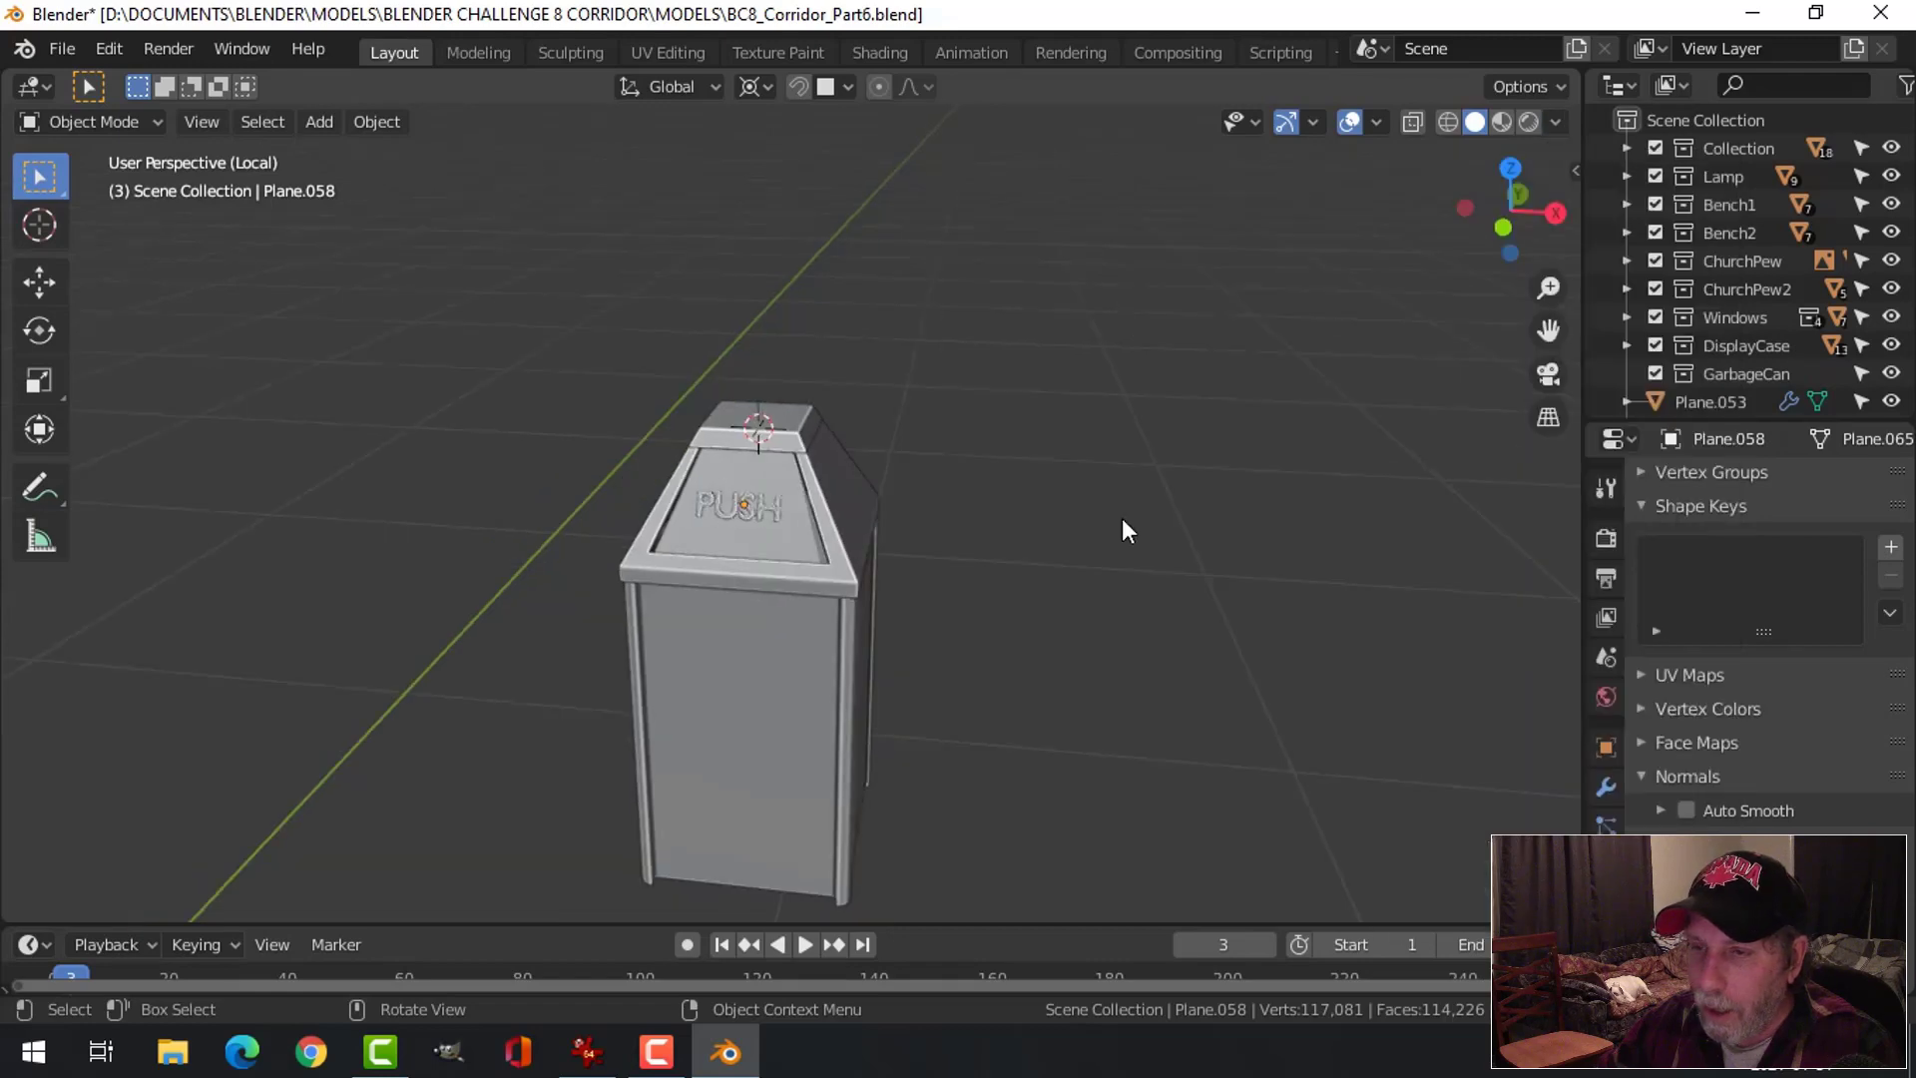
mouse_move(1122, 518)
middle_mouse_down()
mouse_move(982, 556)
mouse_move(975, 462)
mouse_move(1147, 393)
mouse_move(1177, 543)
mouse_move(1126, 590)
mouse_move(1022, 405)
mouse_move(1022, 360)
mouse_move(961, 699)
mouse_move(988, 687)
middle_mouse_up()
scroll(988, 686, "down", 2)
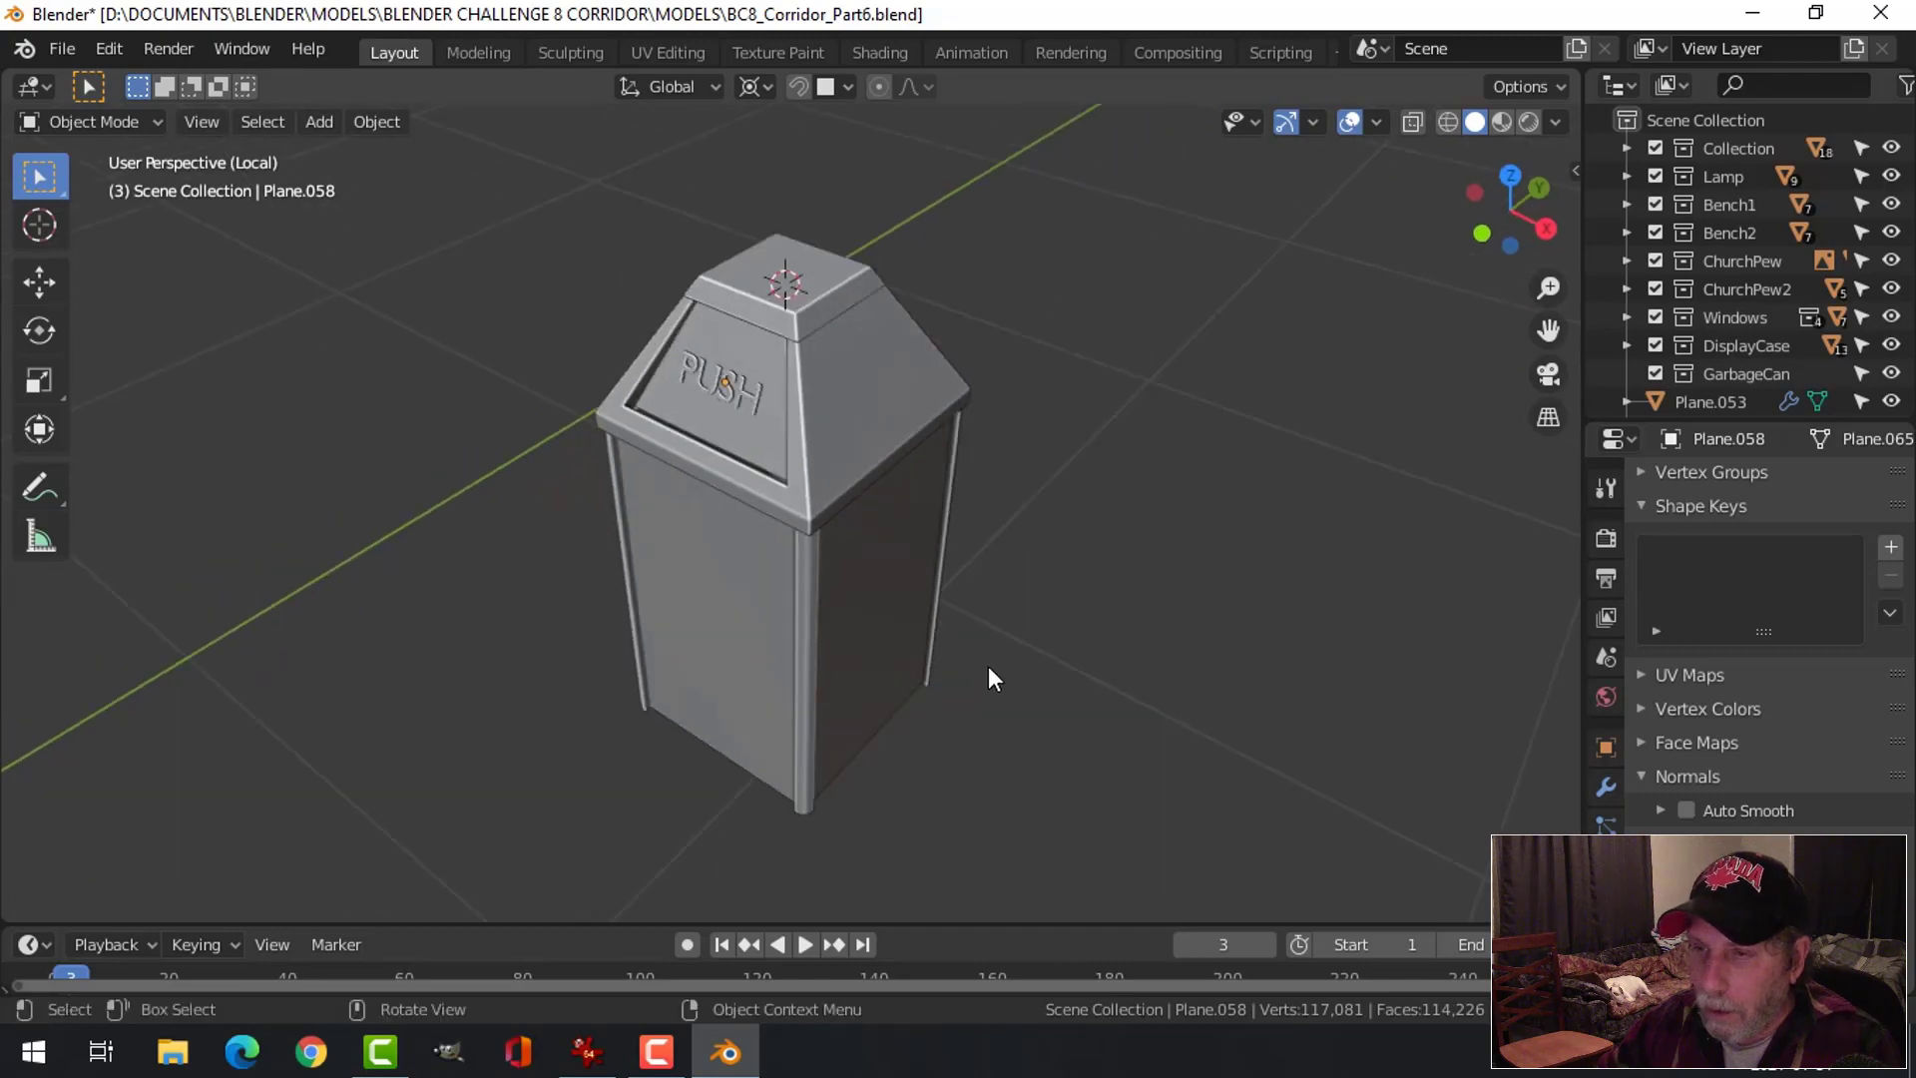
key("ctrl+s")
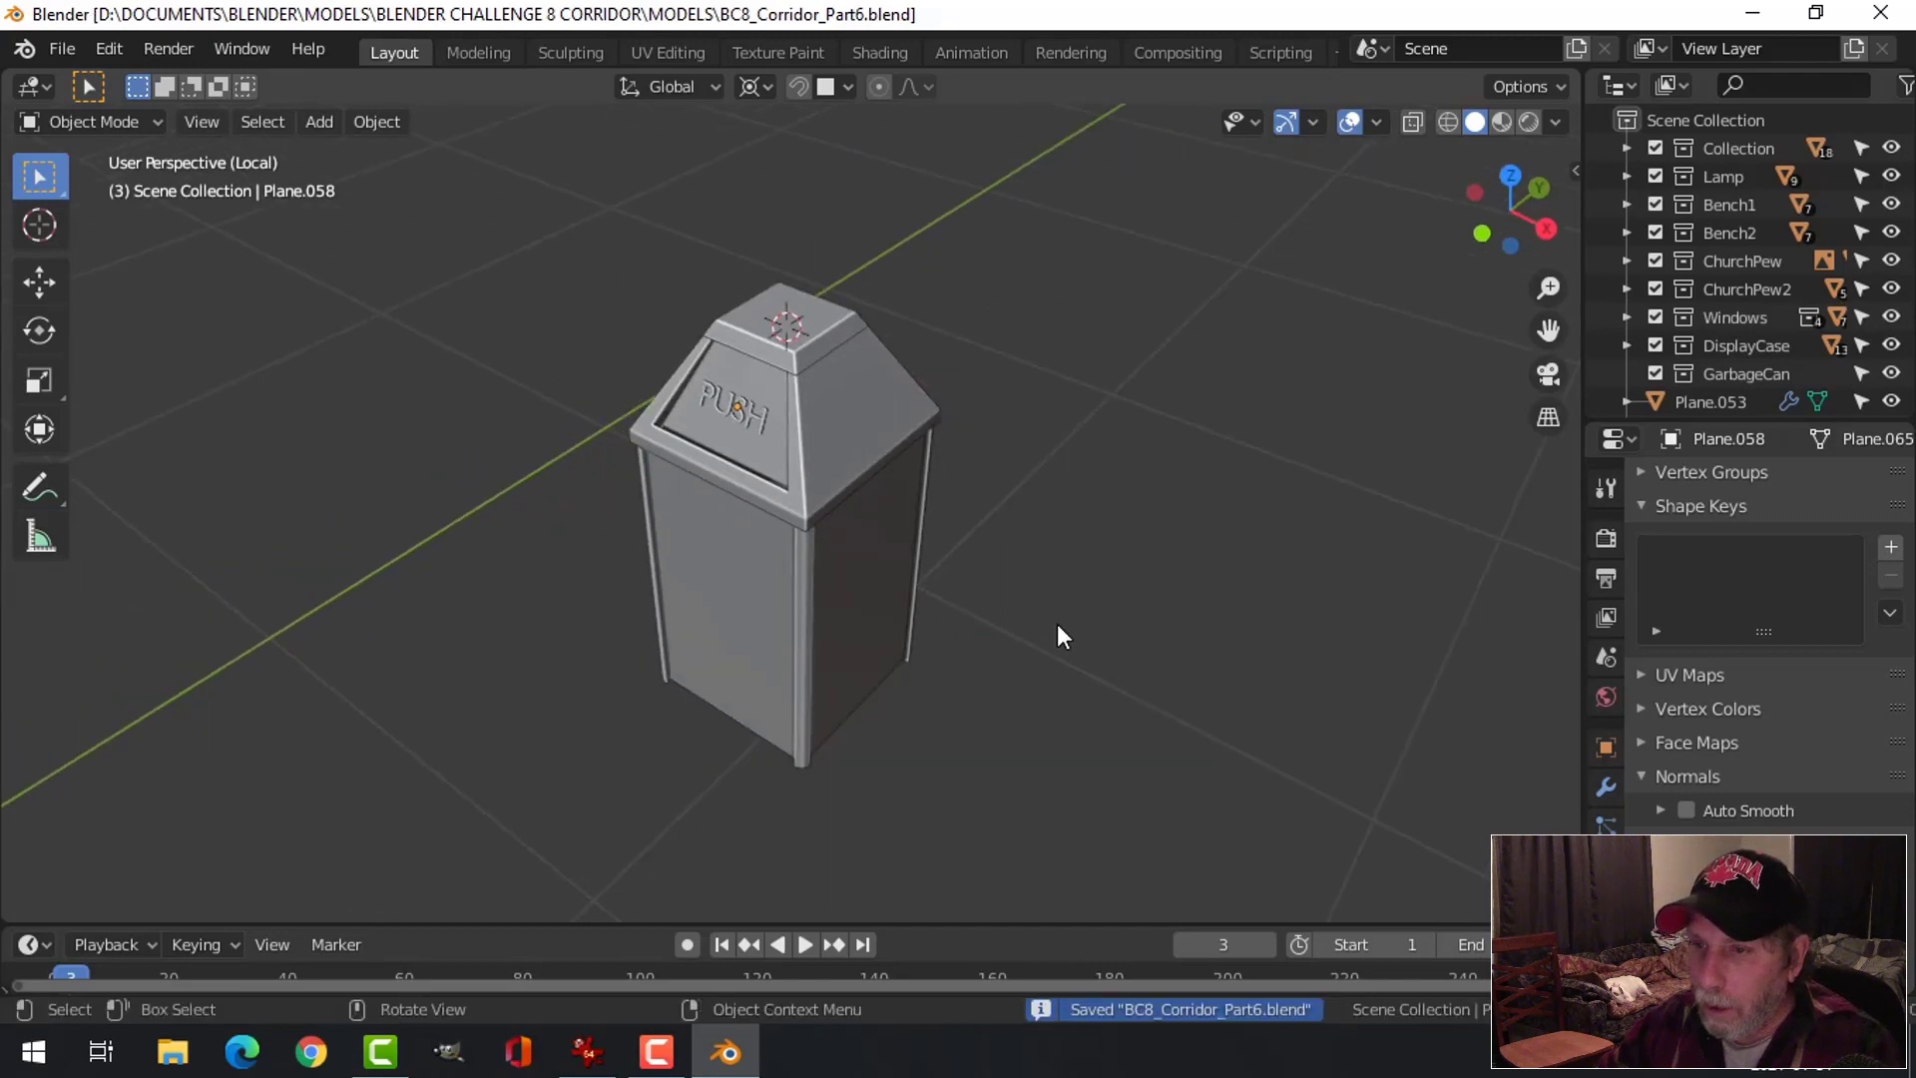
Leave local view and move the can's body, lid, top cap and front PUSH panel into the GarbageCan collection
middle_click_drag(1056, 628, 978, 568)
key("KP_Divide")
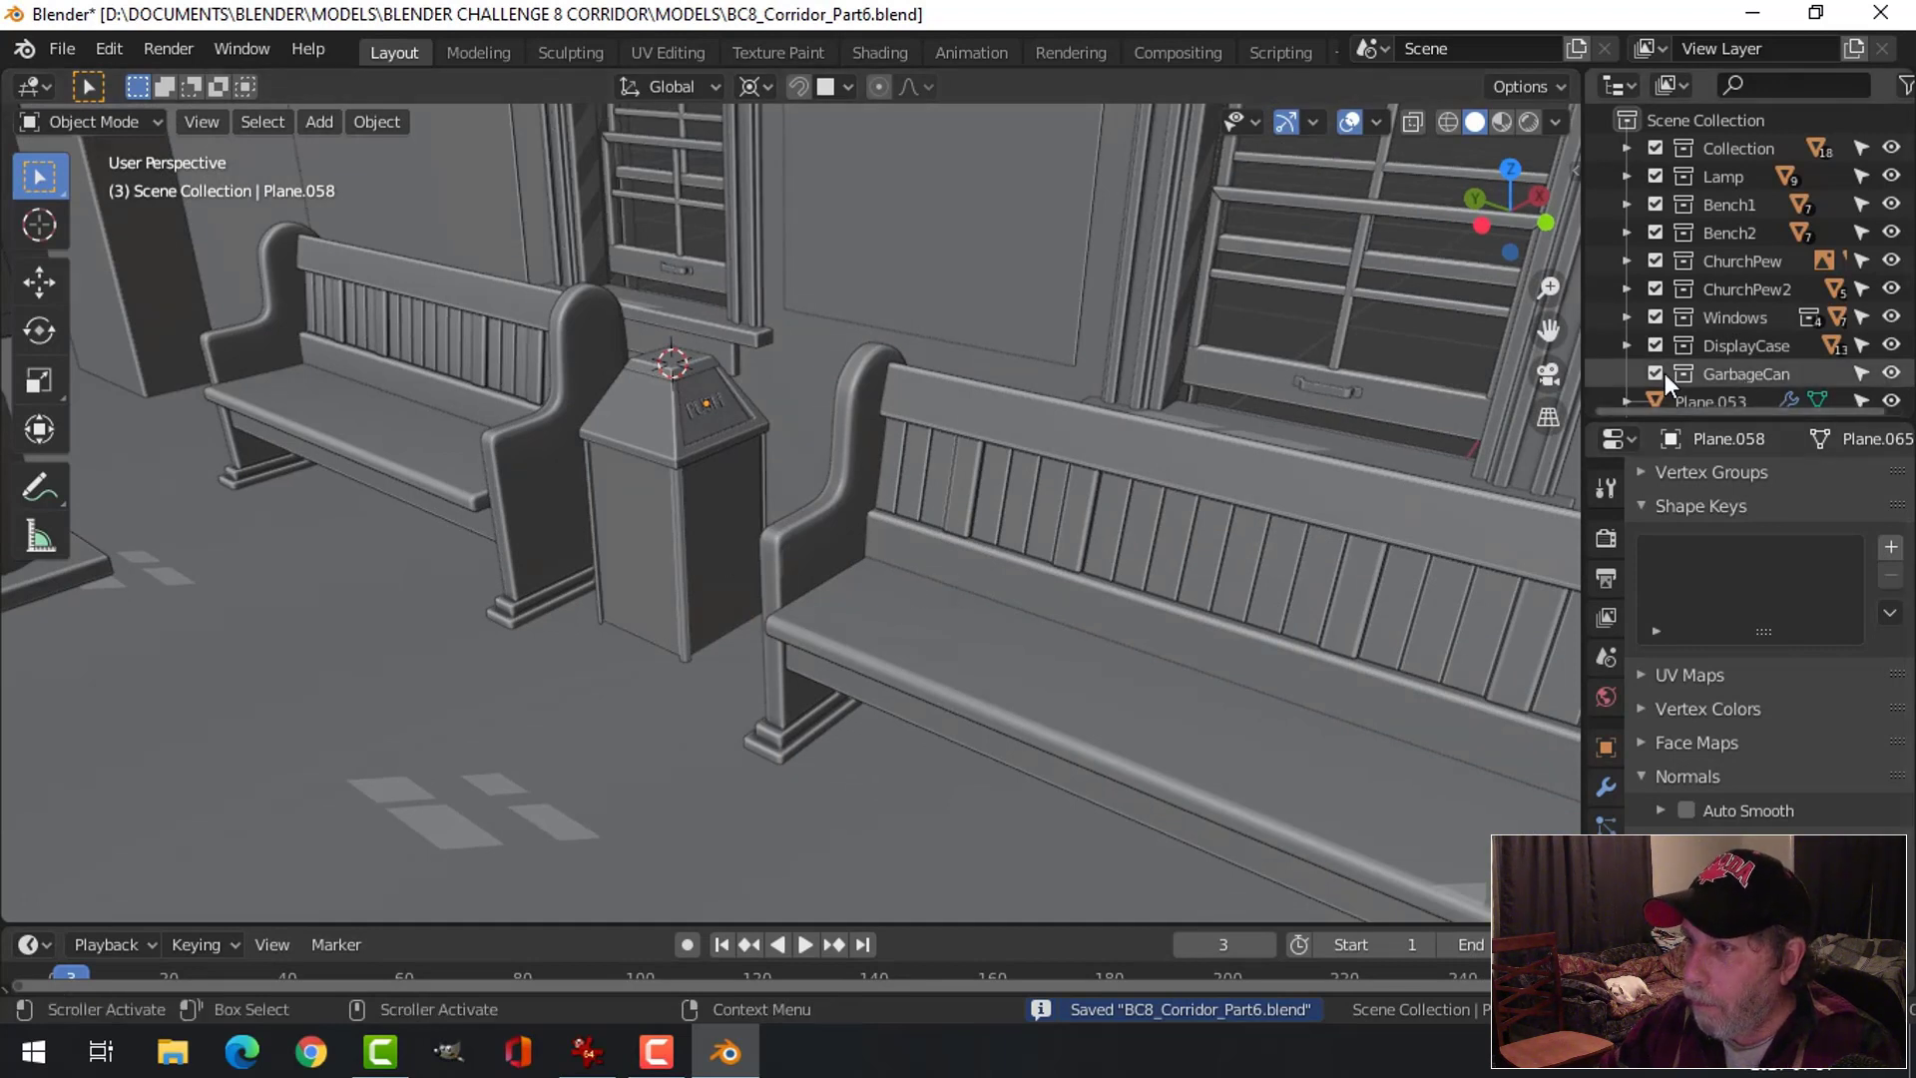
scroll(1723, 389, "down", 3)
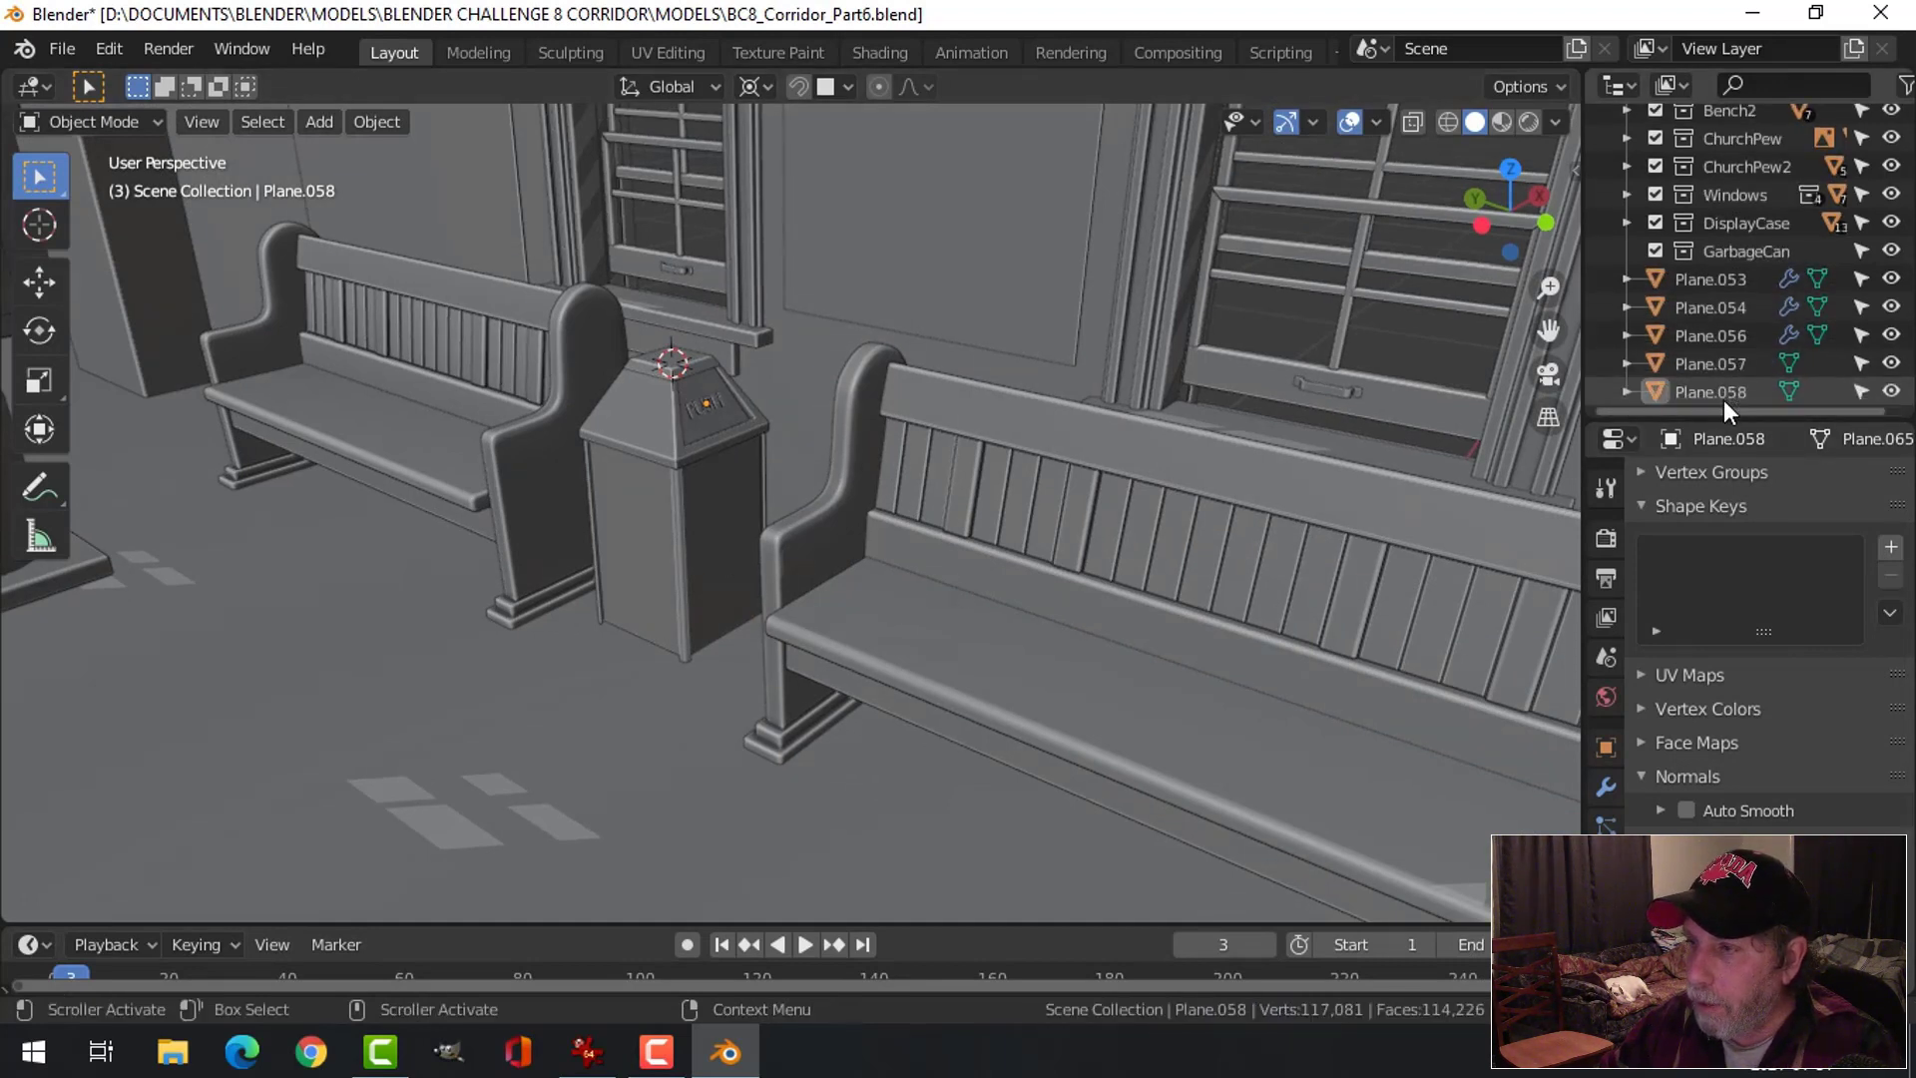
scroll(700, 437, "up", 2)
left_click(575, 326)
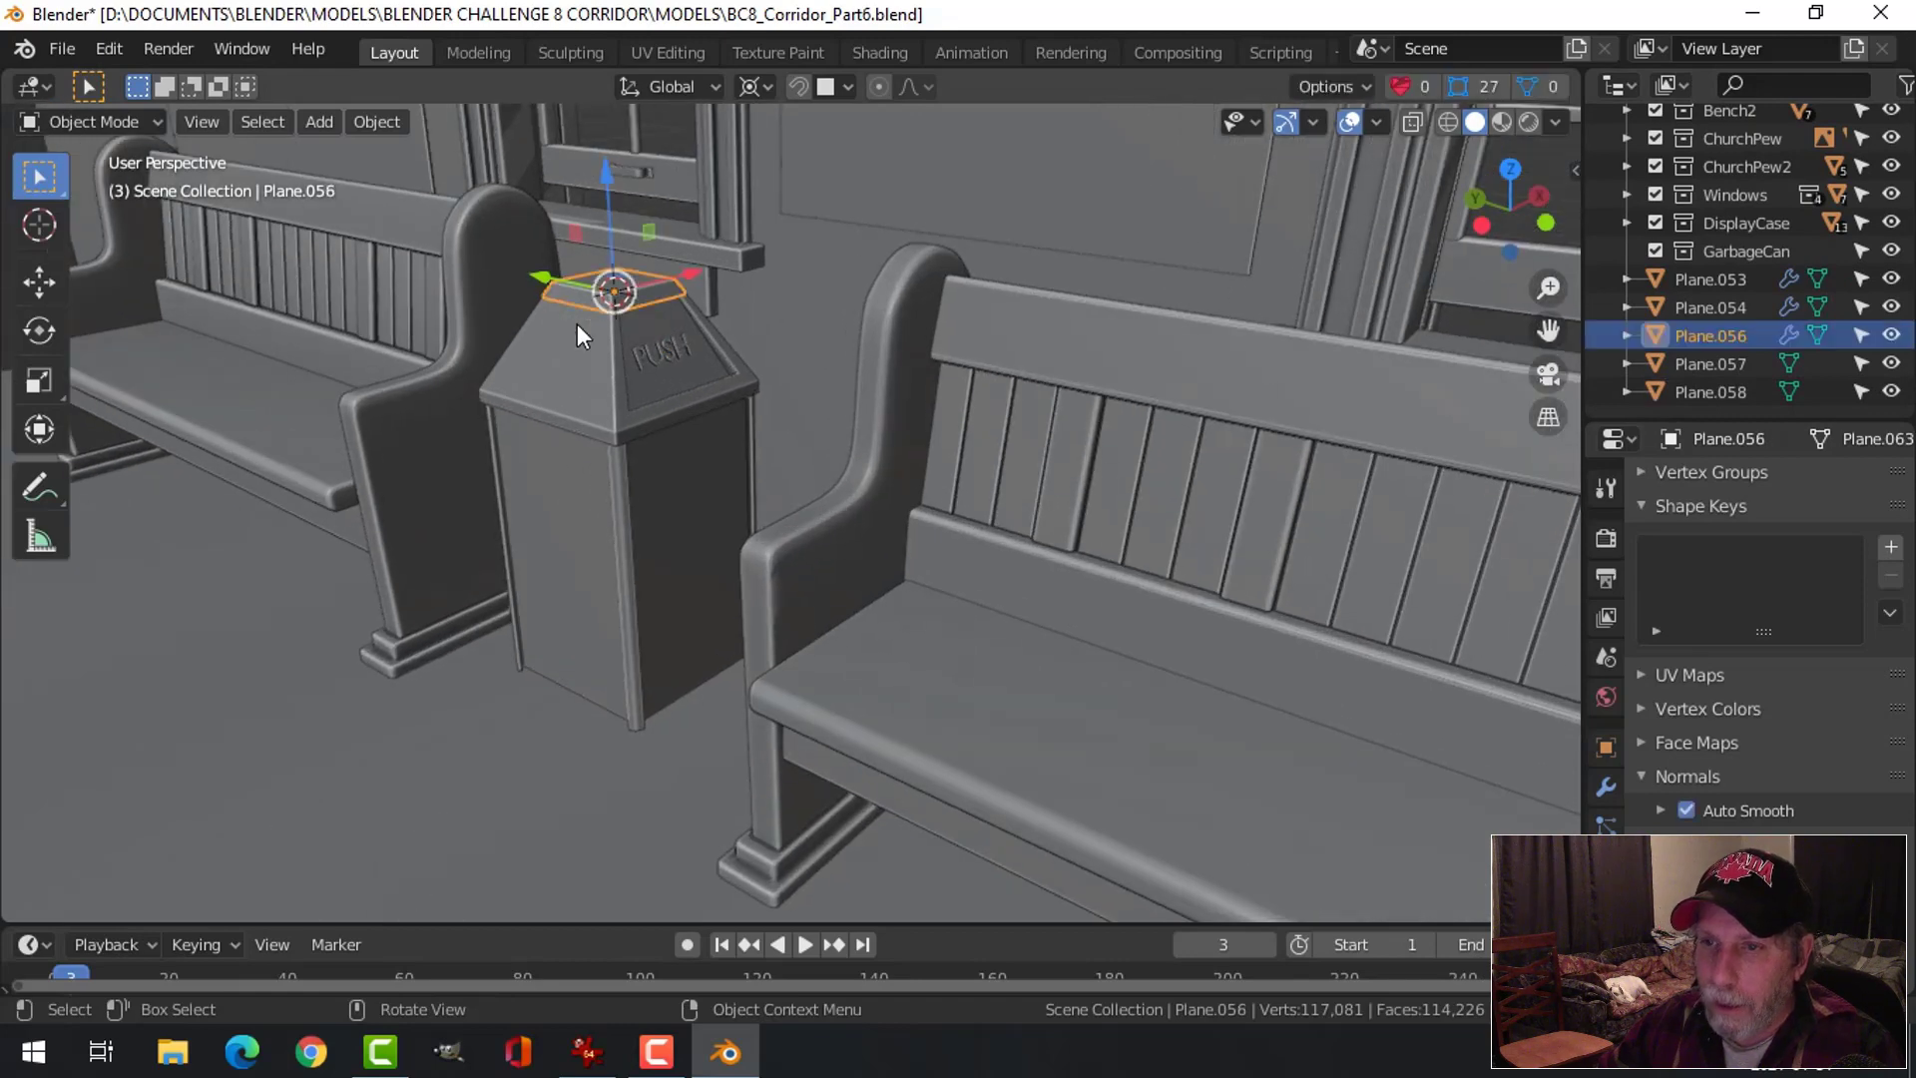
left_click(659, 352, "shift")
left_click(668, 345, "shift")
left_click(683, 465, "shift")
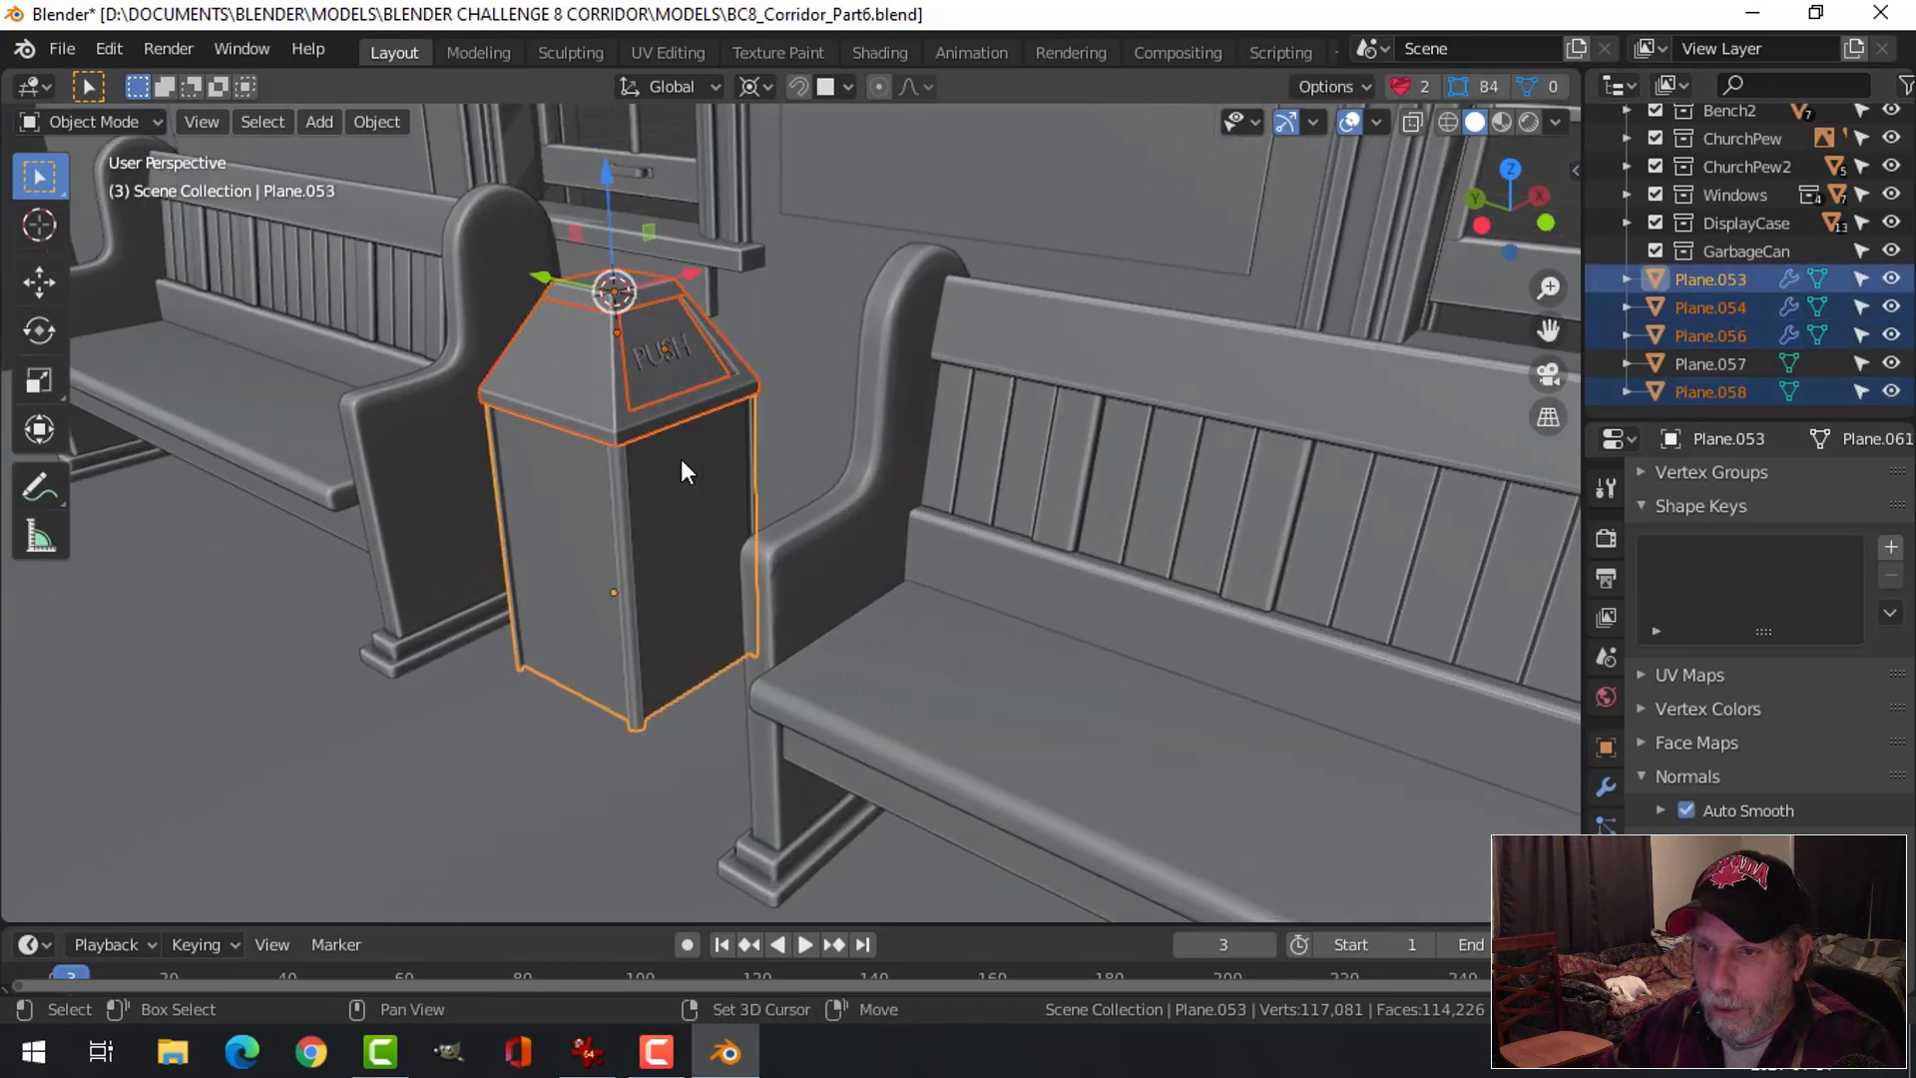
key("m")
left_click(611, 419)
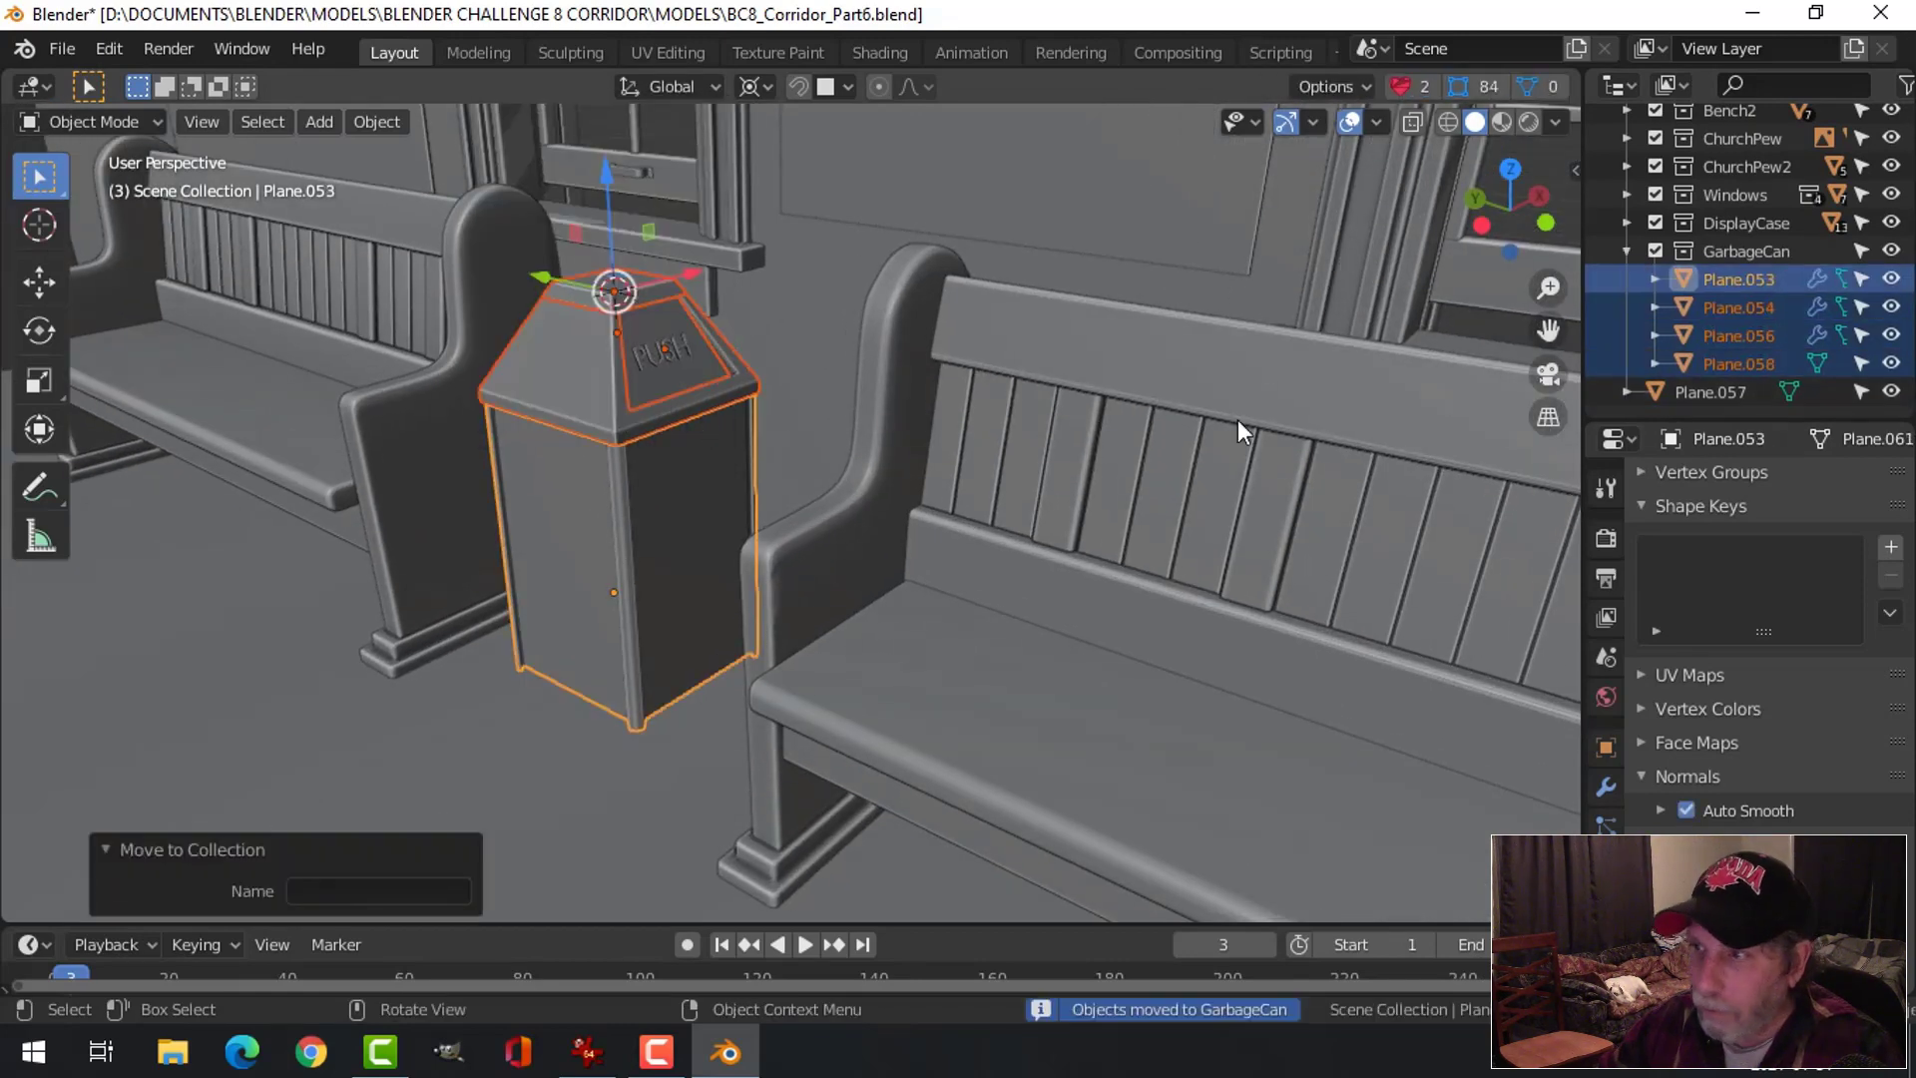
Add the remaining PUSH panel to the GarbageCan collection and check the collection's contents by excluding and re-including it
left_click(1691, 391)
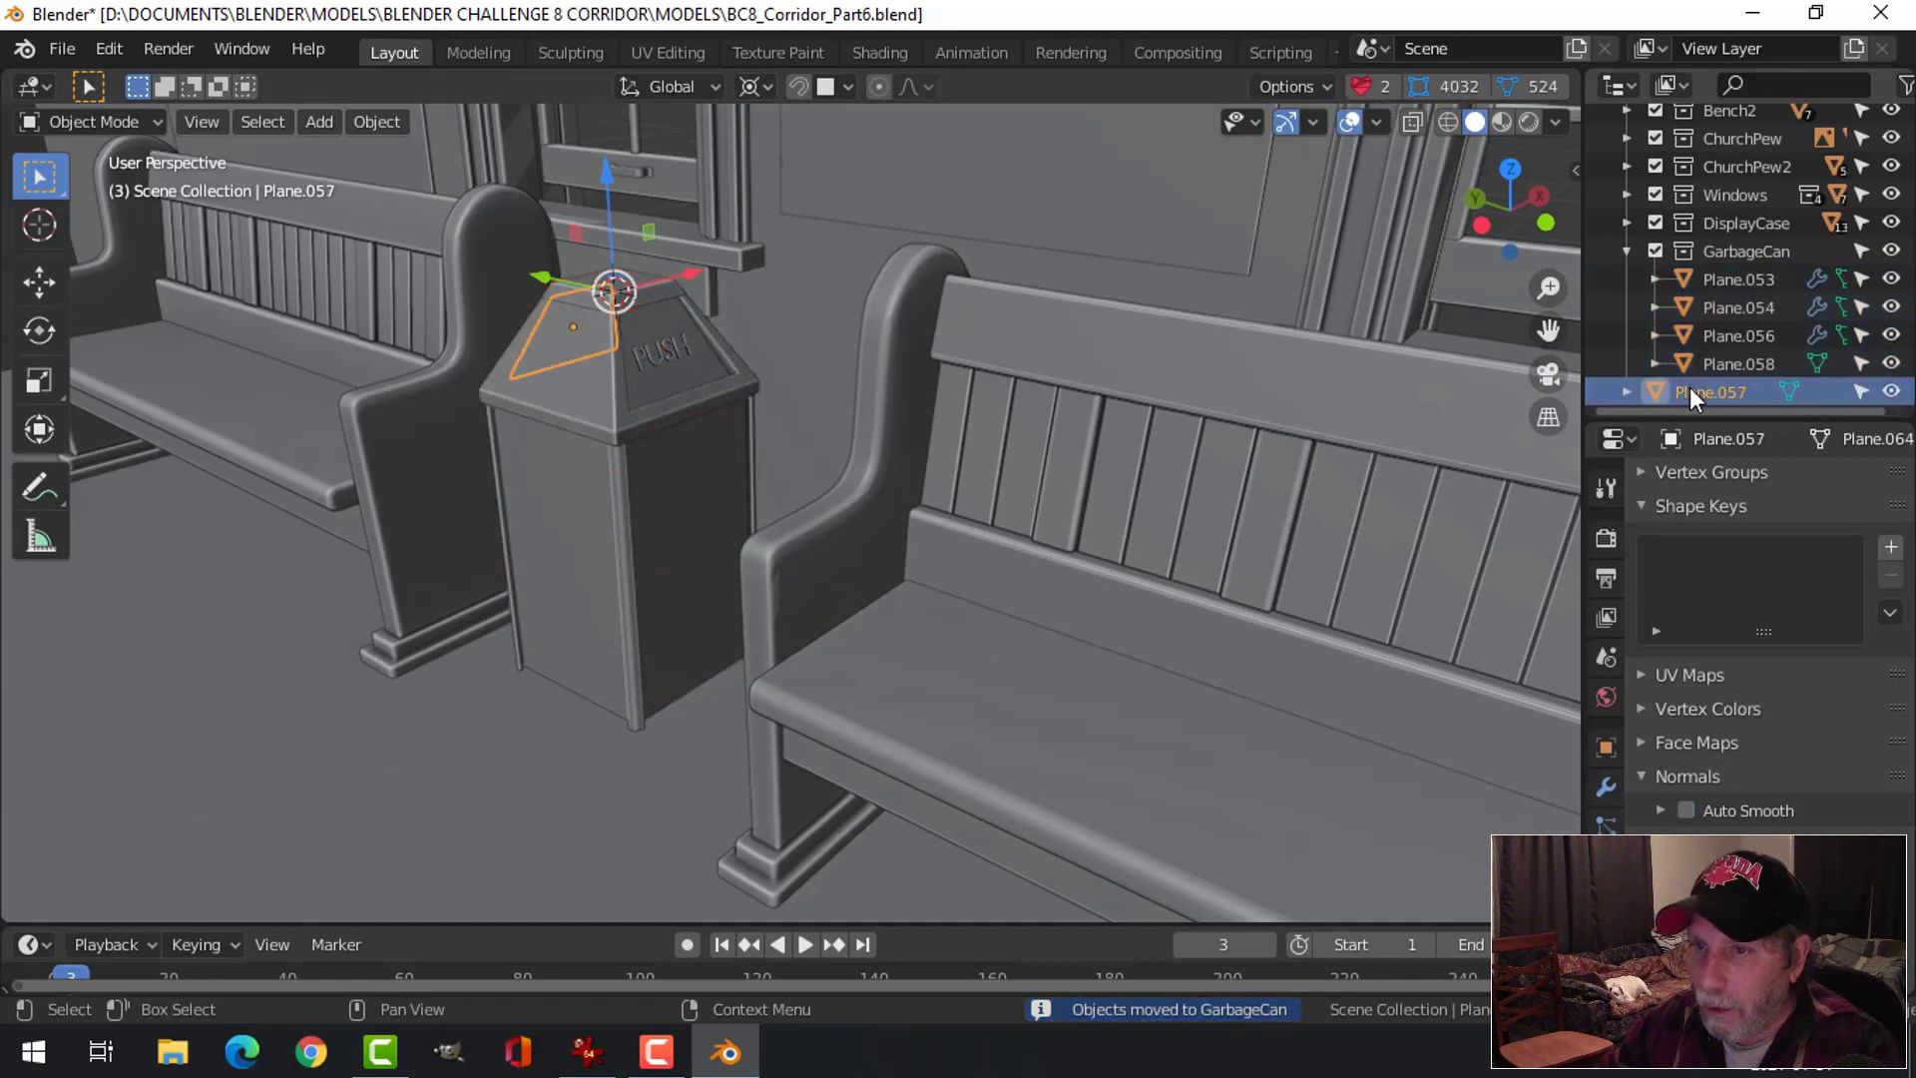
left_click_drag(1692, 389, 1676, 260)
left_click(1652, 250)
left_click(1651, 251)
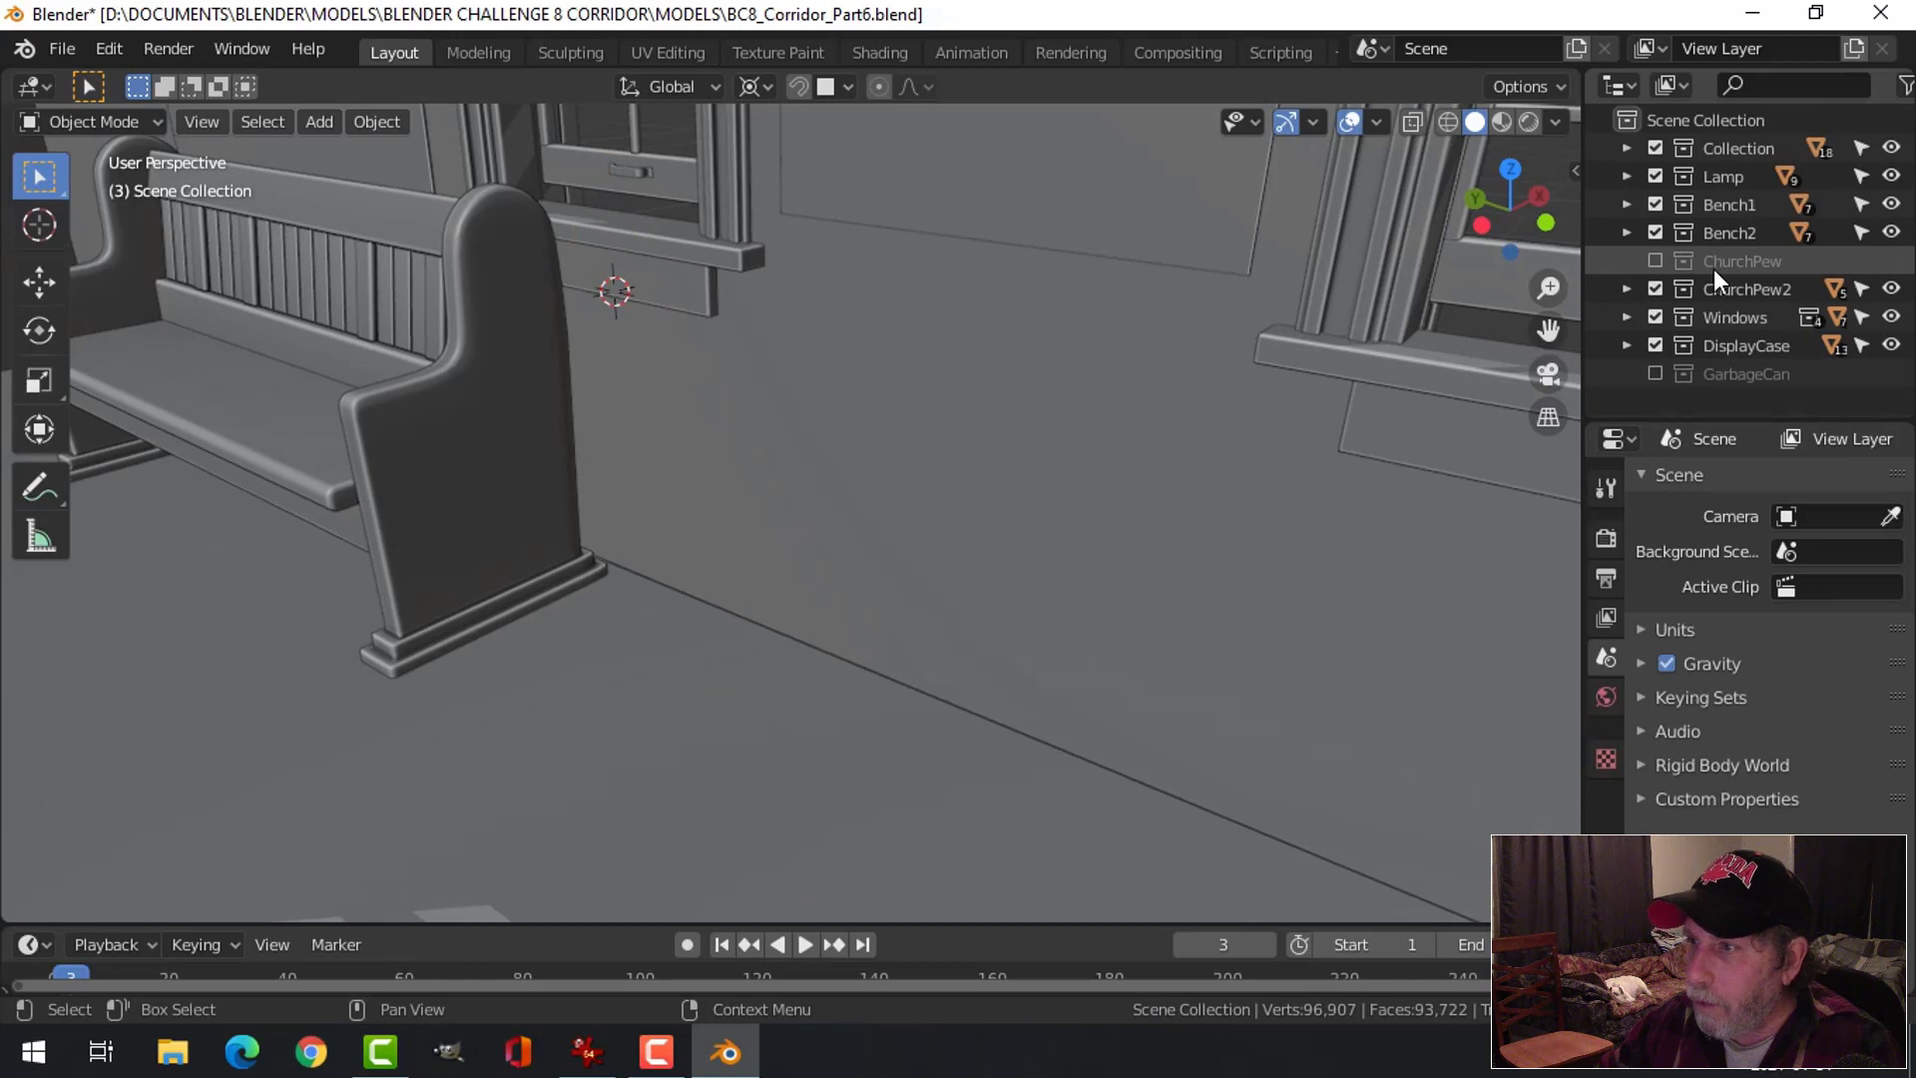
left_click(1655, 260)
left_click(1655, 373)
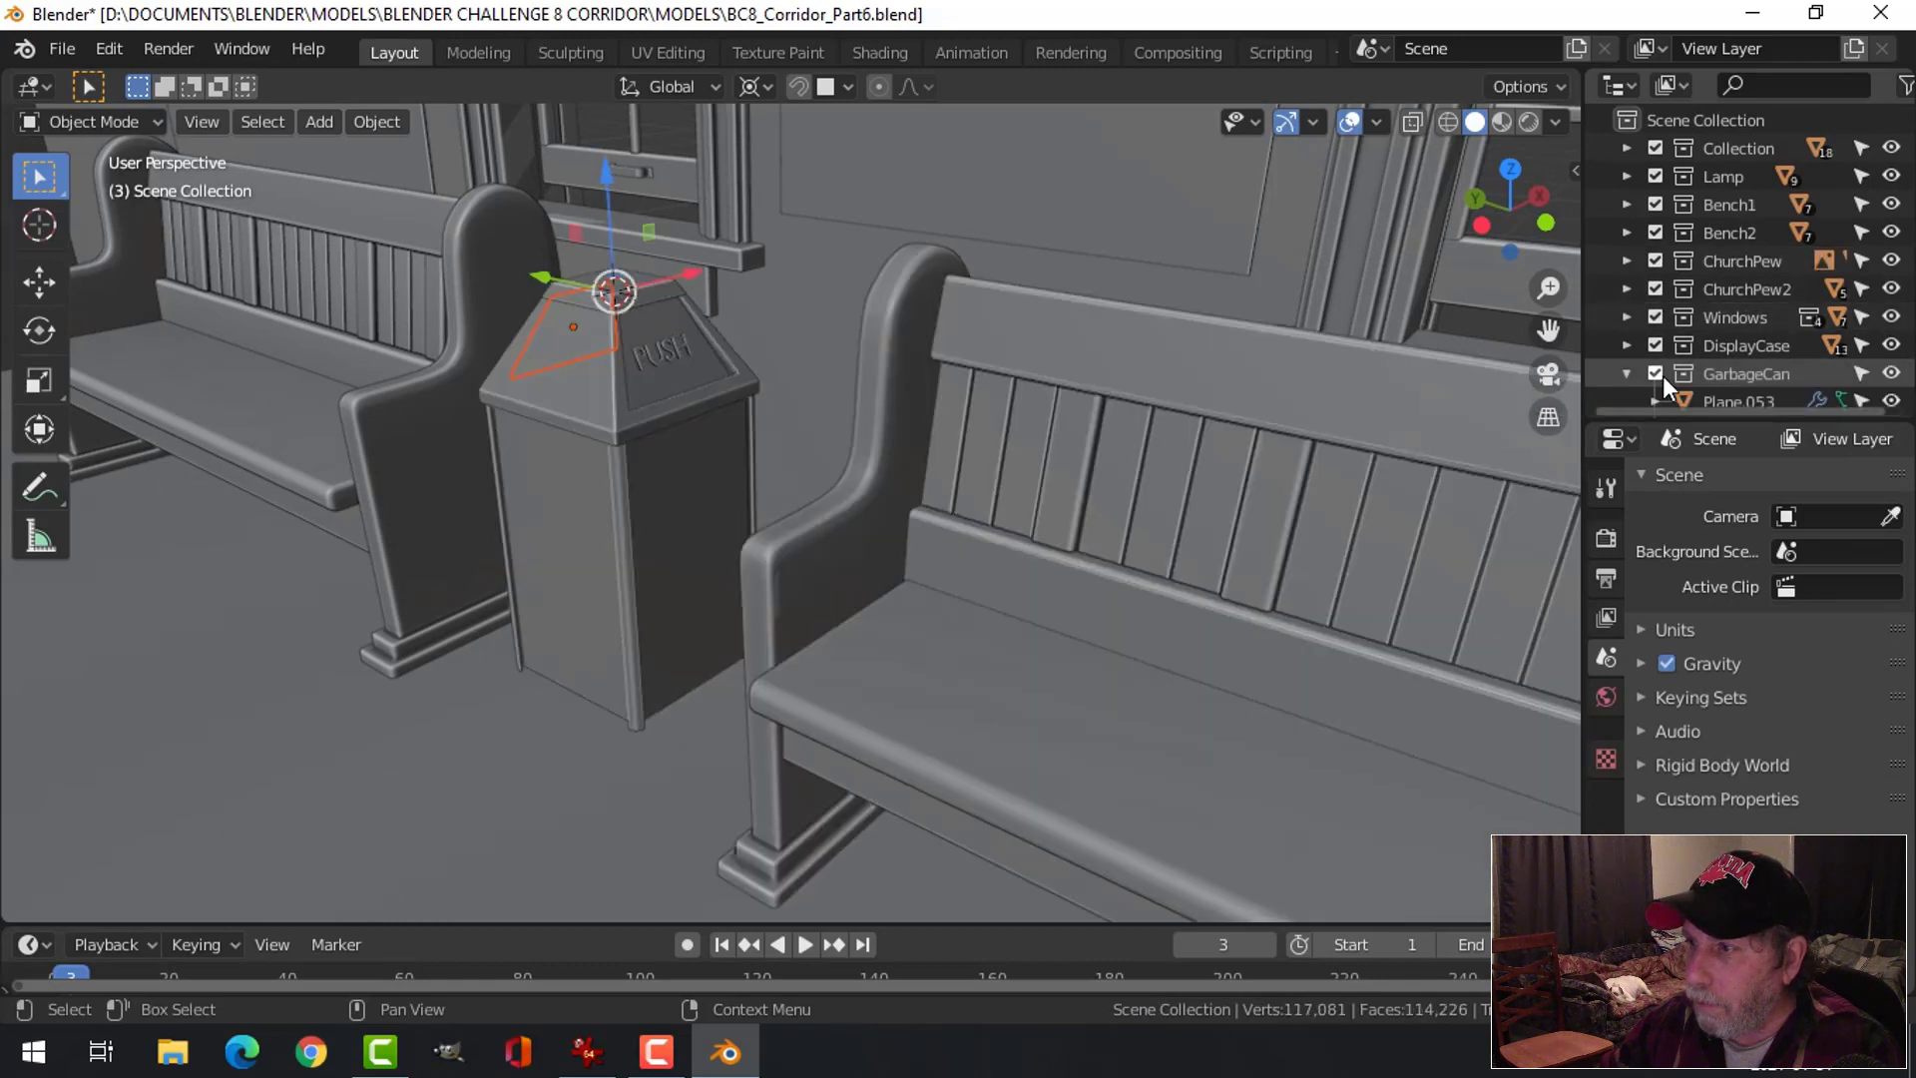
Select all objects in the GarbageCan collection and move them about -0.05 m along Y and -0.107 m along X
right_click(1730, 375)
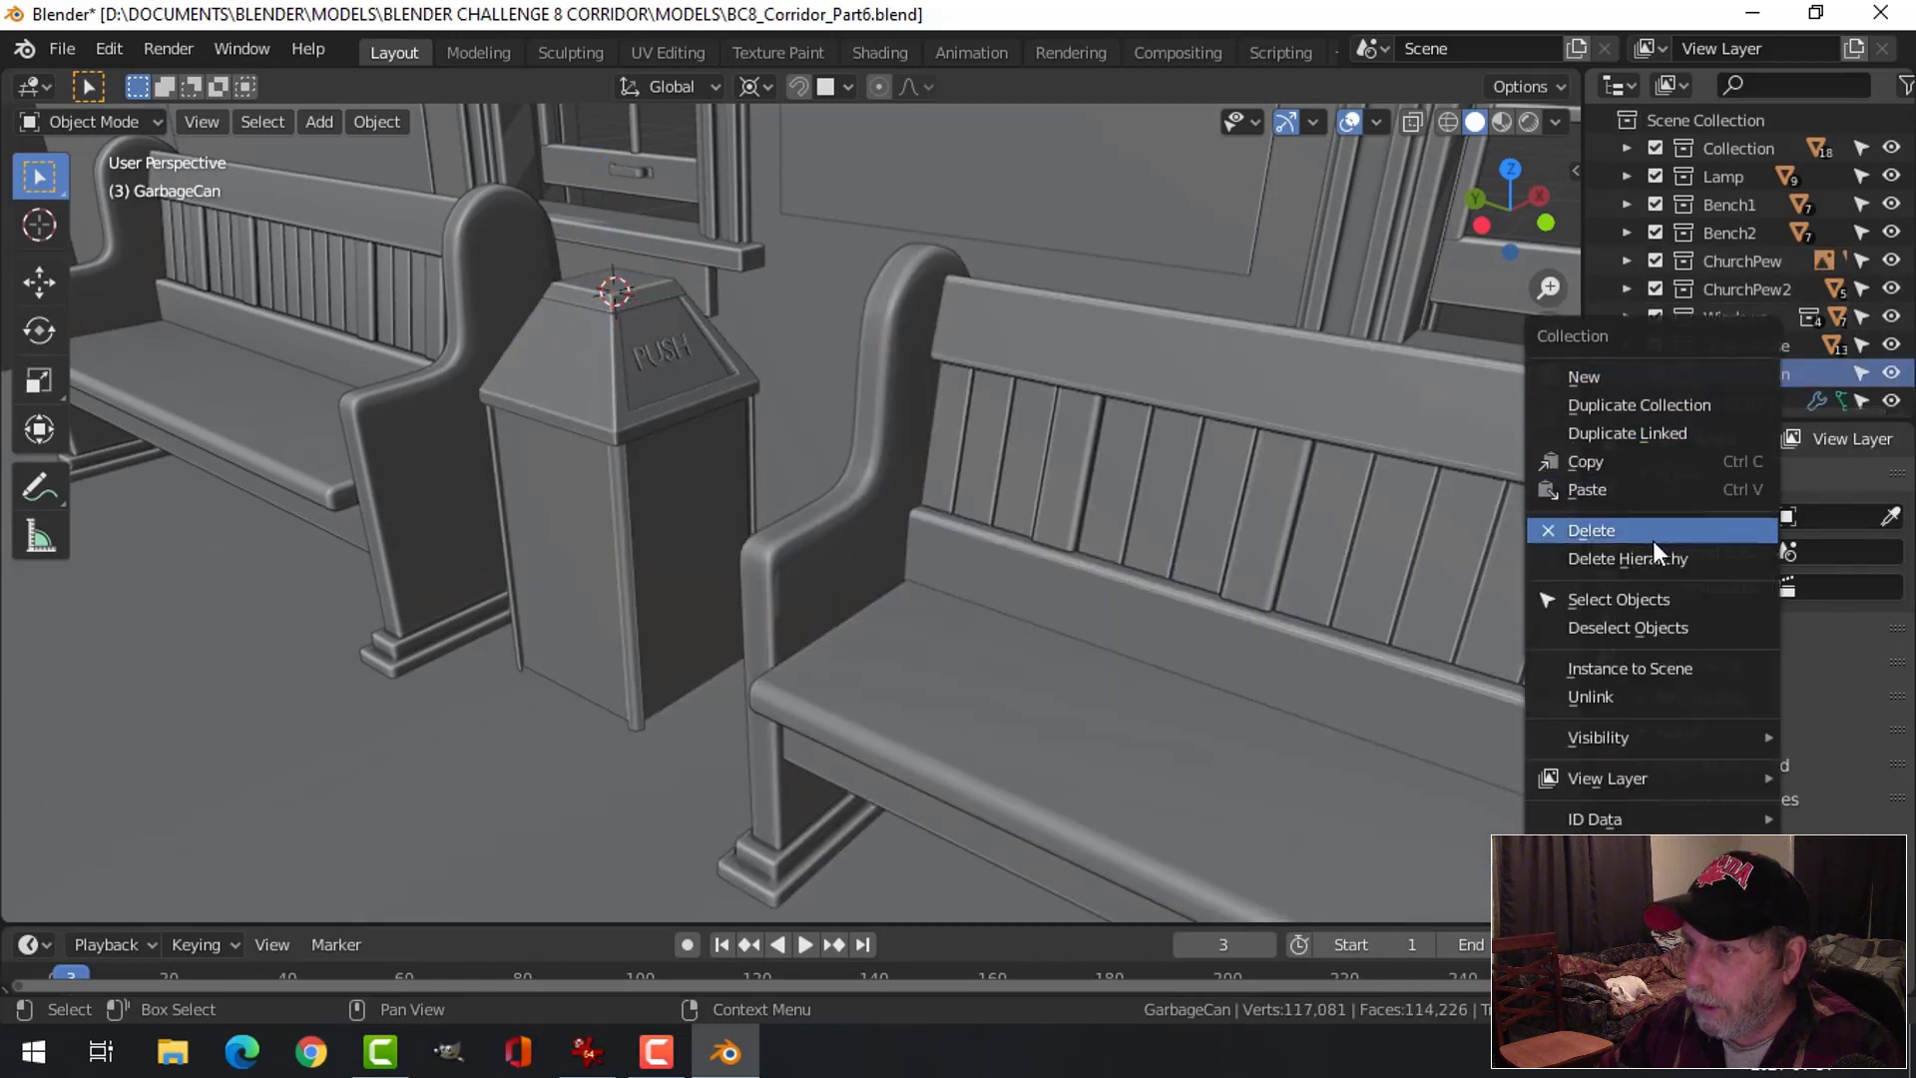
left_click(1645, 604)
middle_click_drag(768, 441, 424, 315)
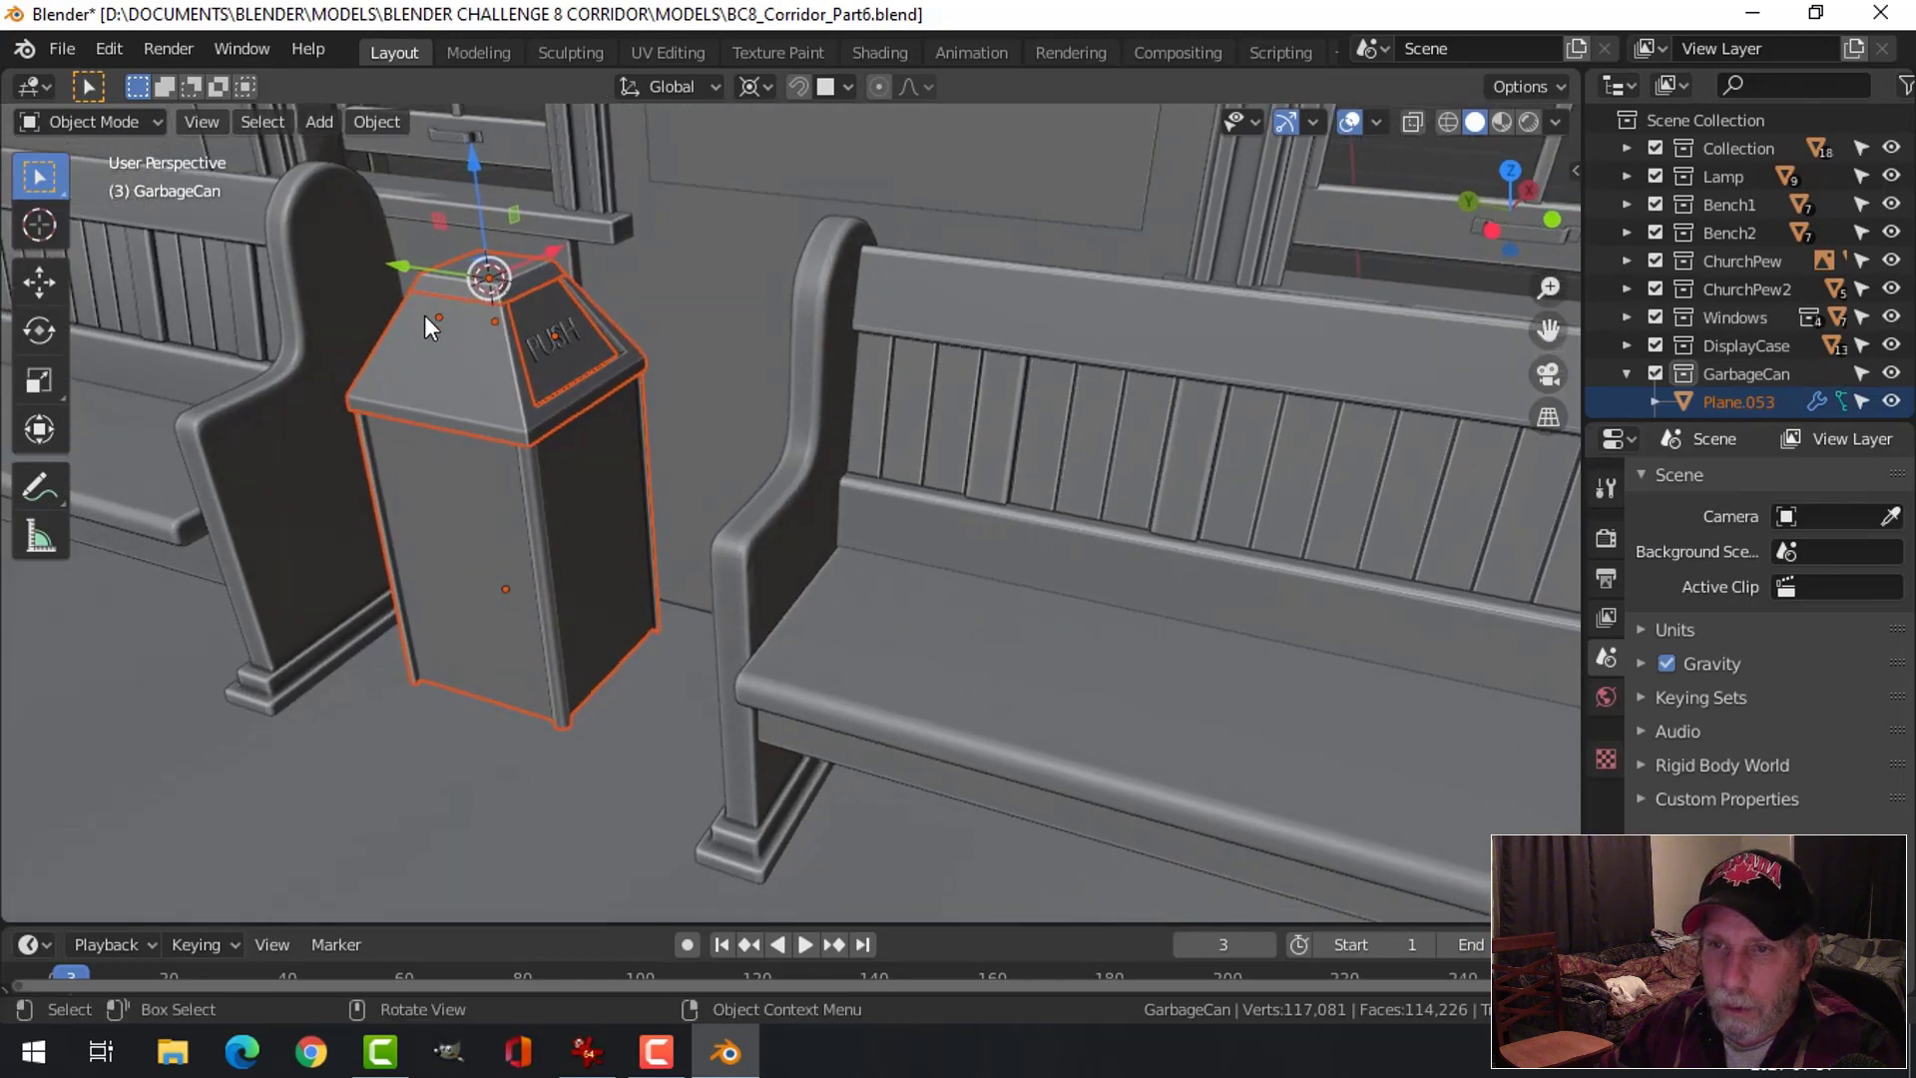
left_click_drag(411, 268, 429, 281)
middle_click_drag(429, 282, 787, 243)
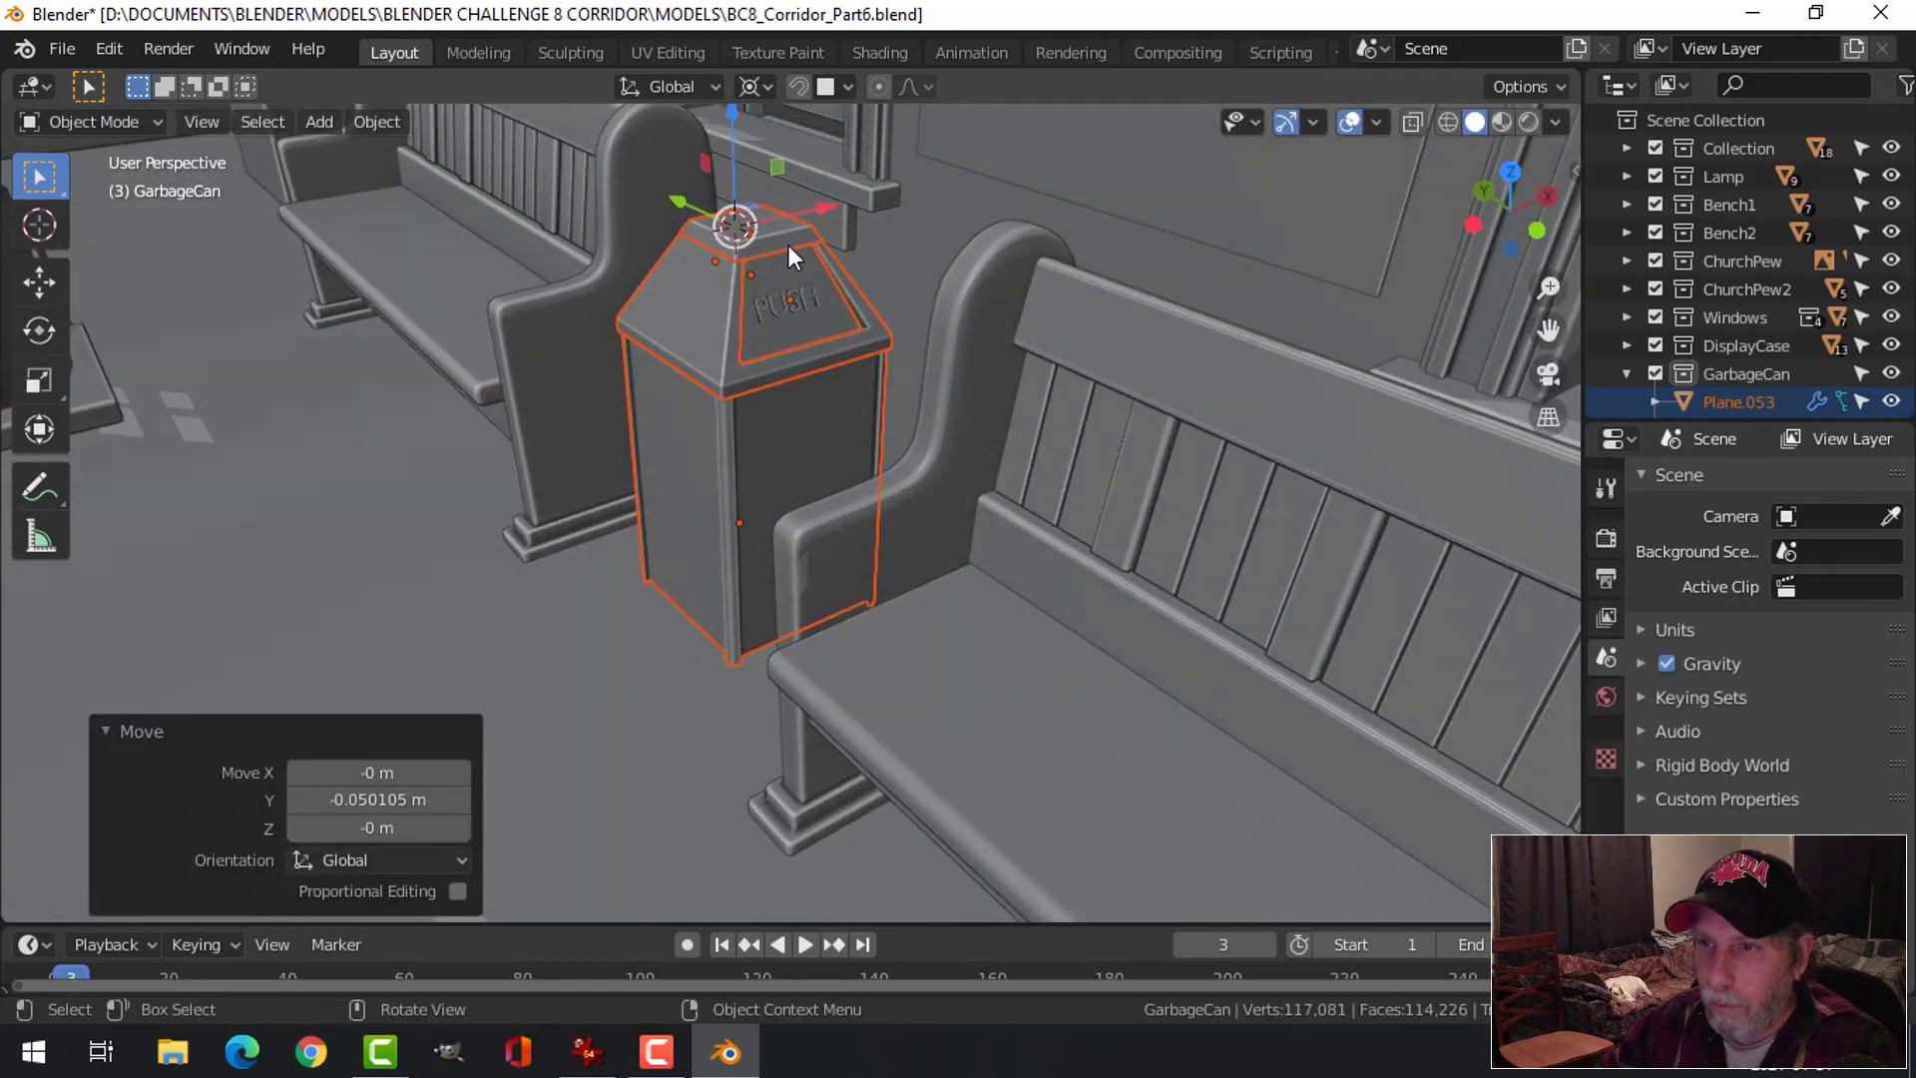
left_click_drag(822, 210, 798, 206)
middle_click_drag(871, 381, 859, 429)
key("r")
key("z")
key("1")
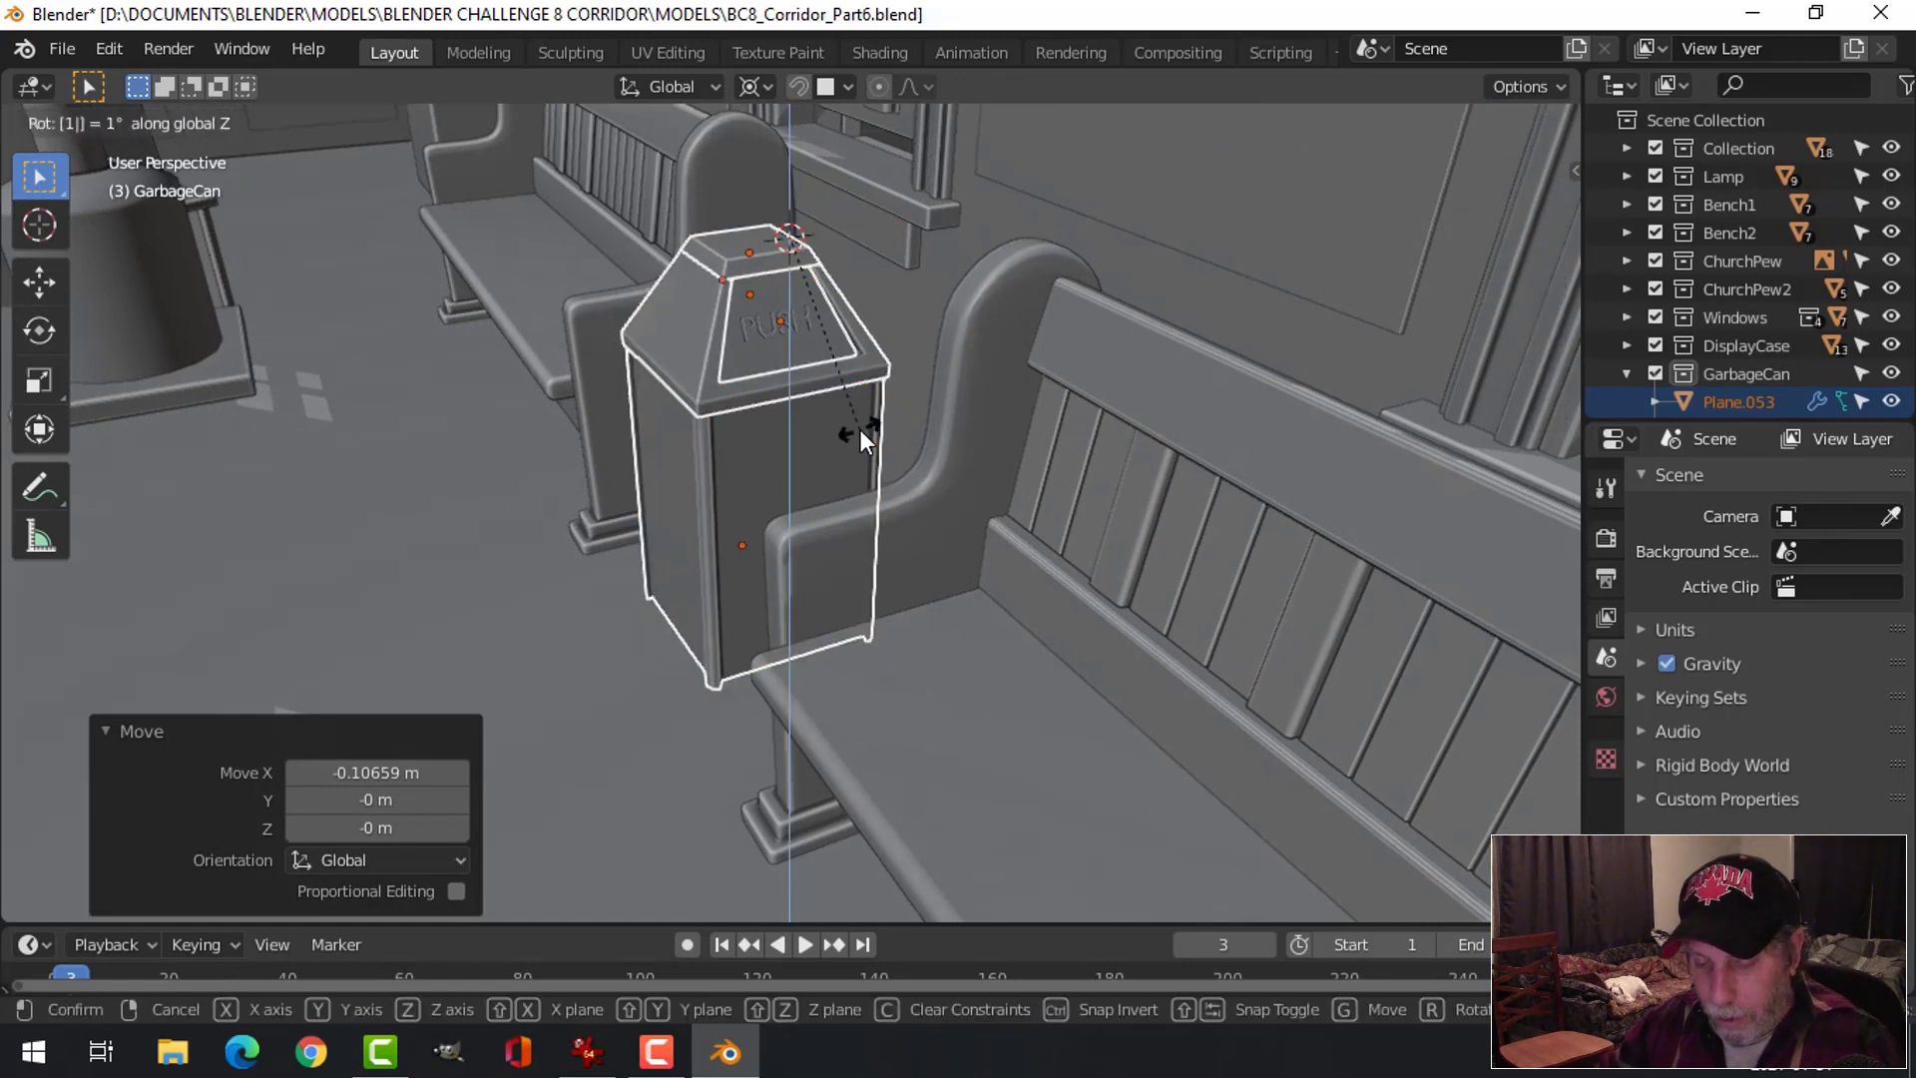
key("Escape")
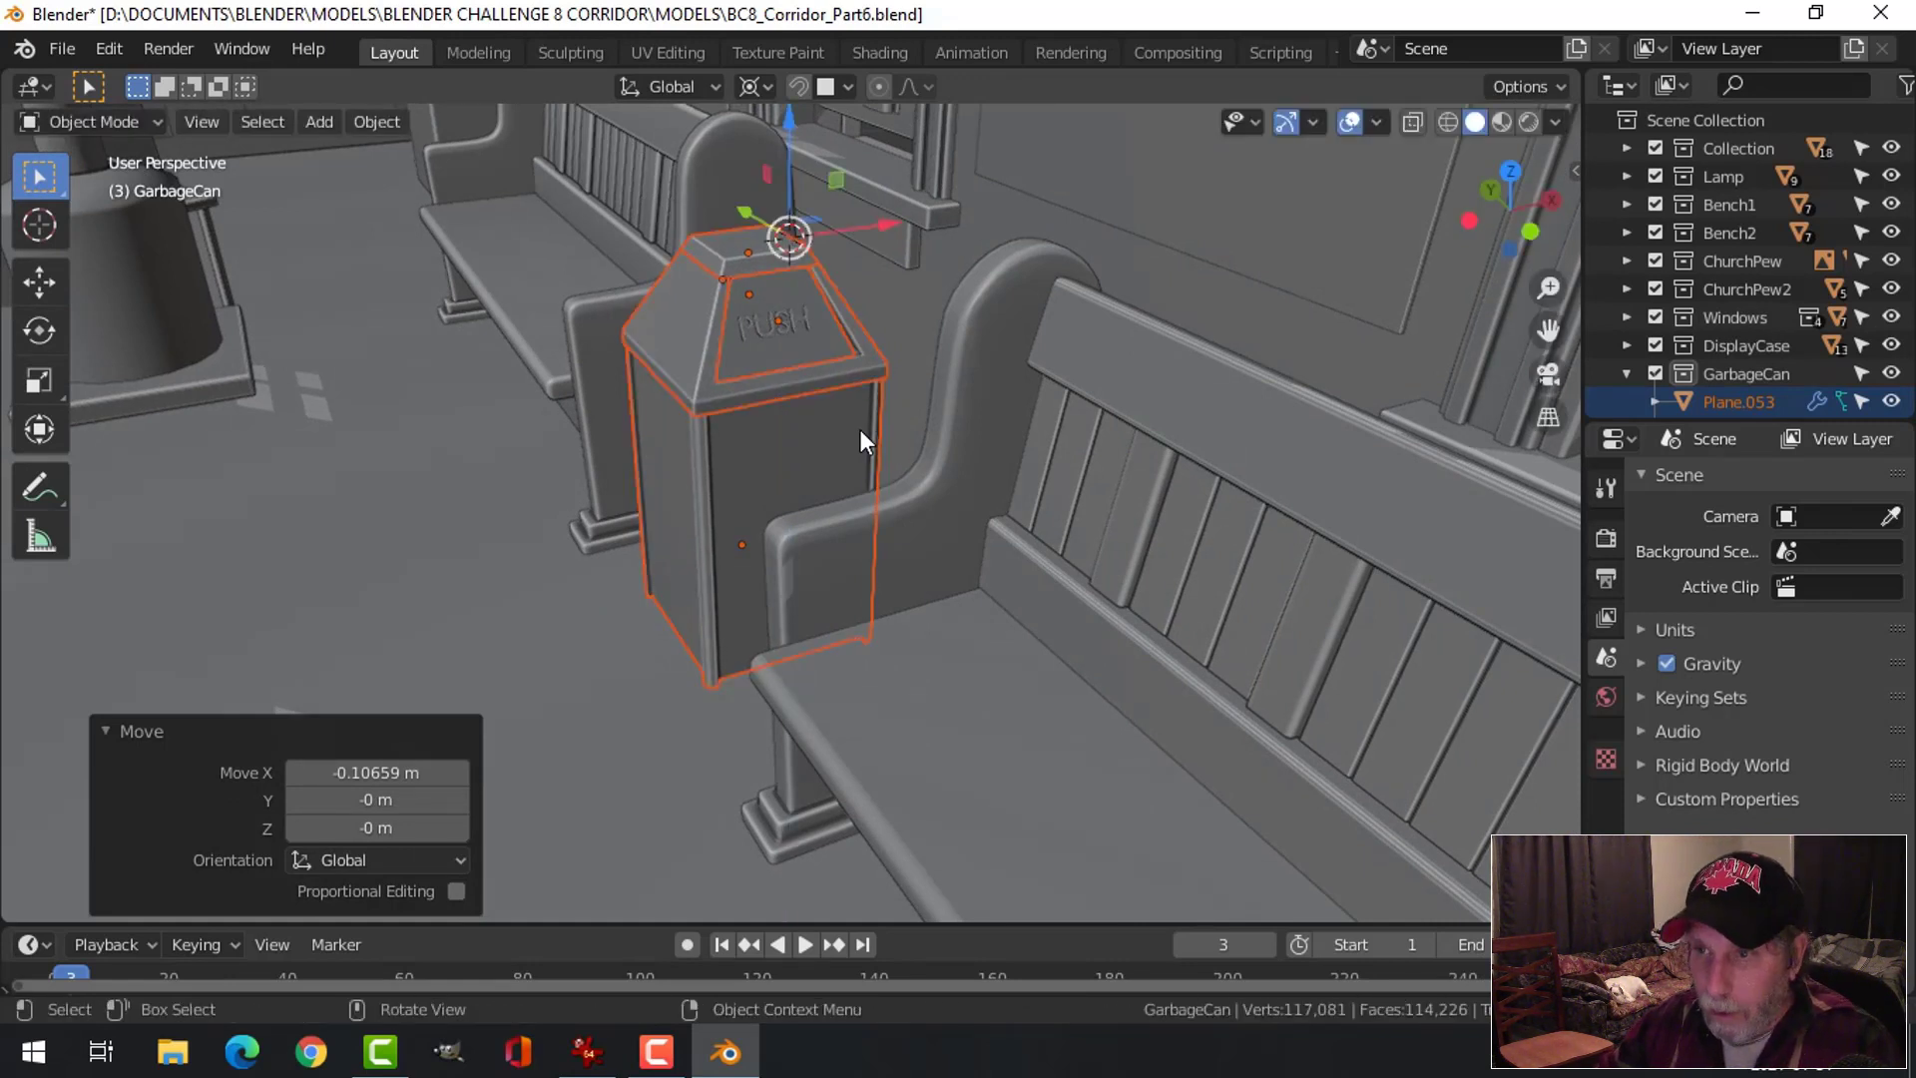
Set the origins of the garbage can parts to their geometry and the transform pivot to Median Point
left_click(376, 121)
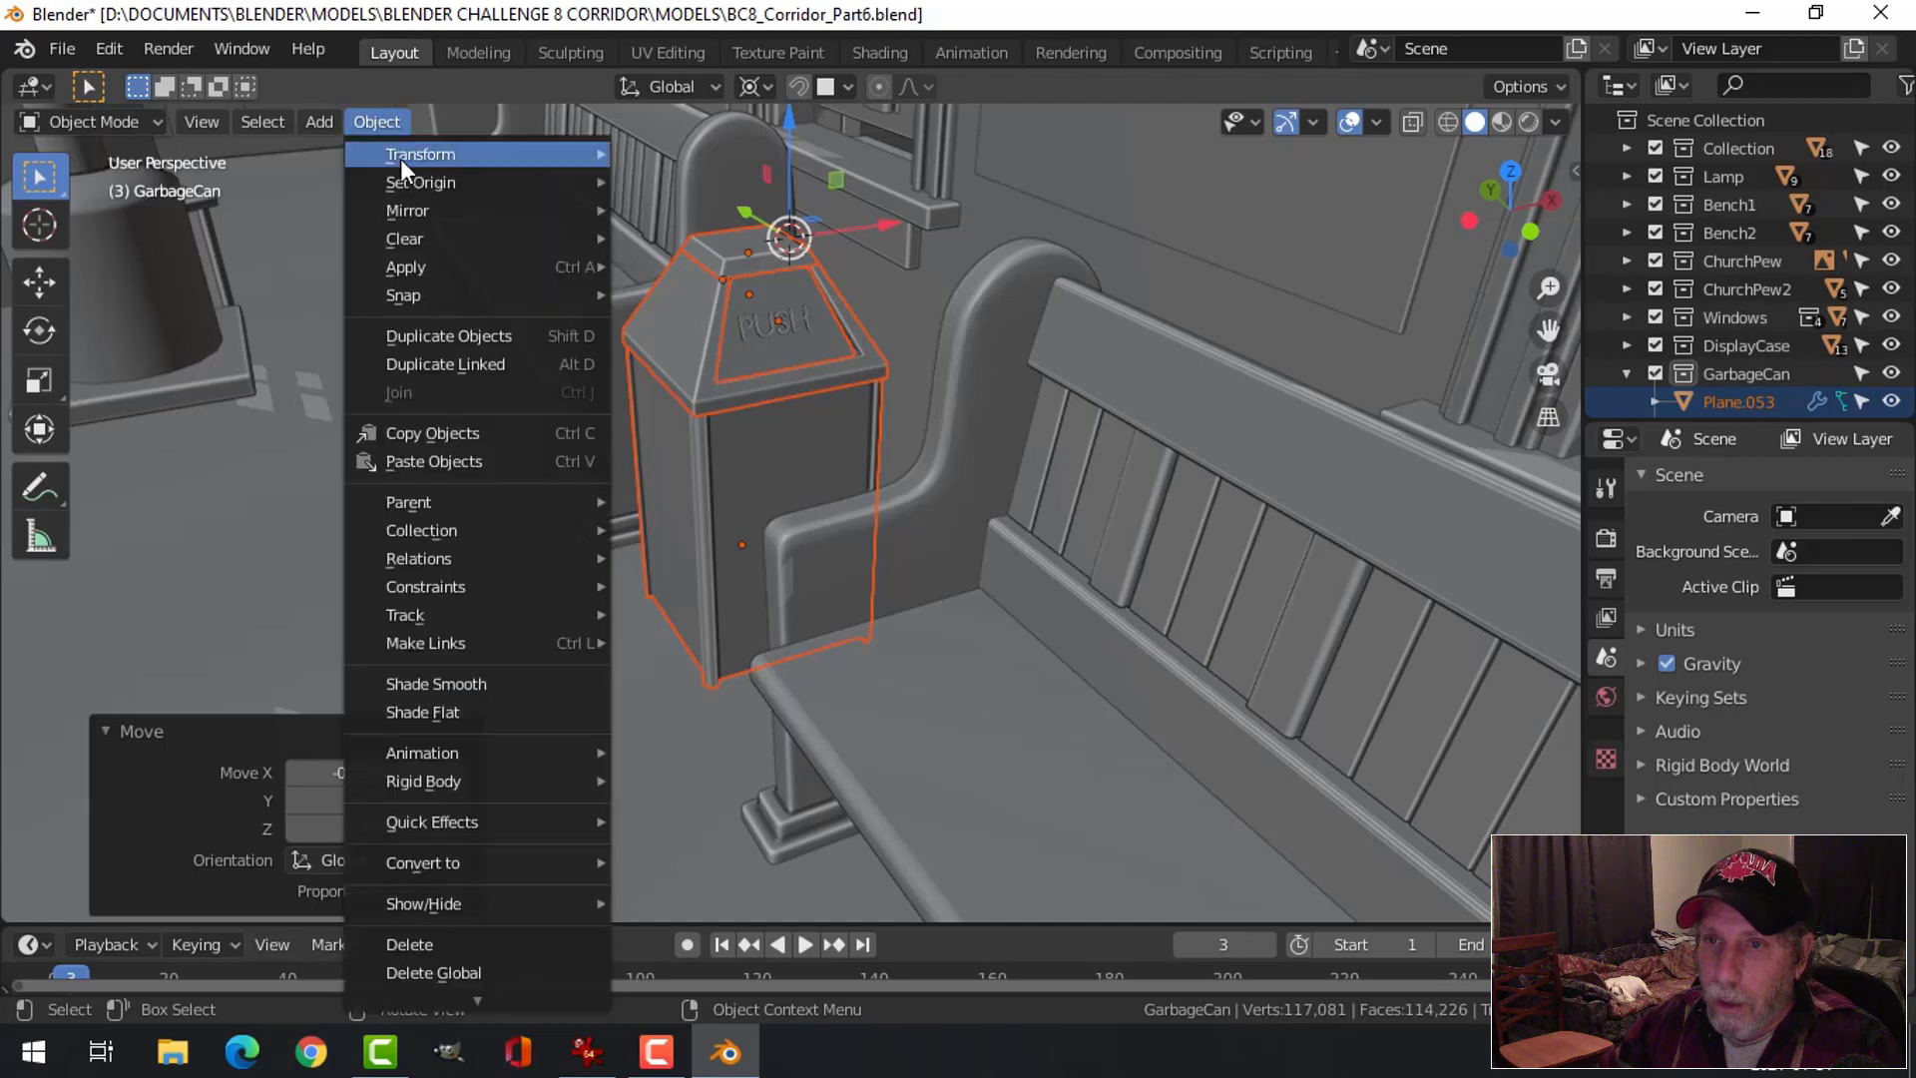
mouse_move(505, 181)
left_click(684, 204)
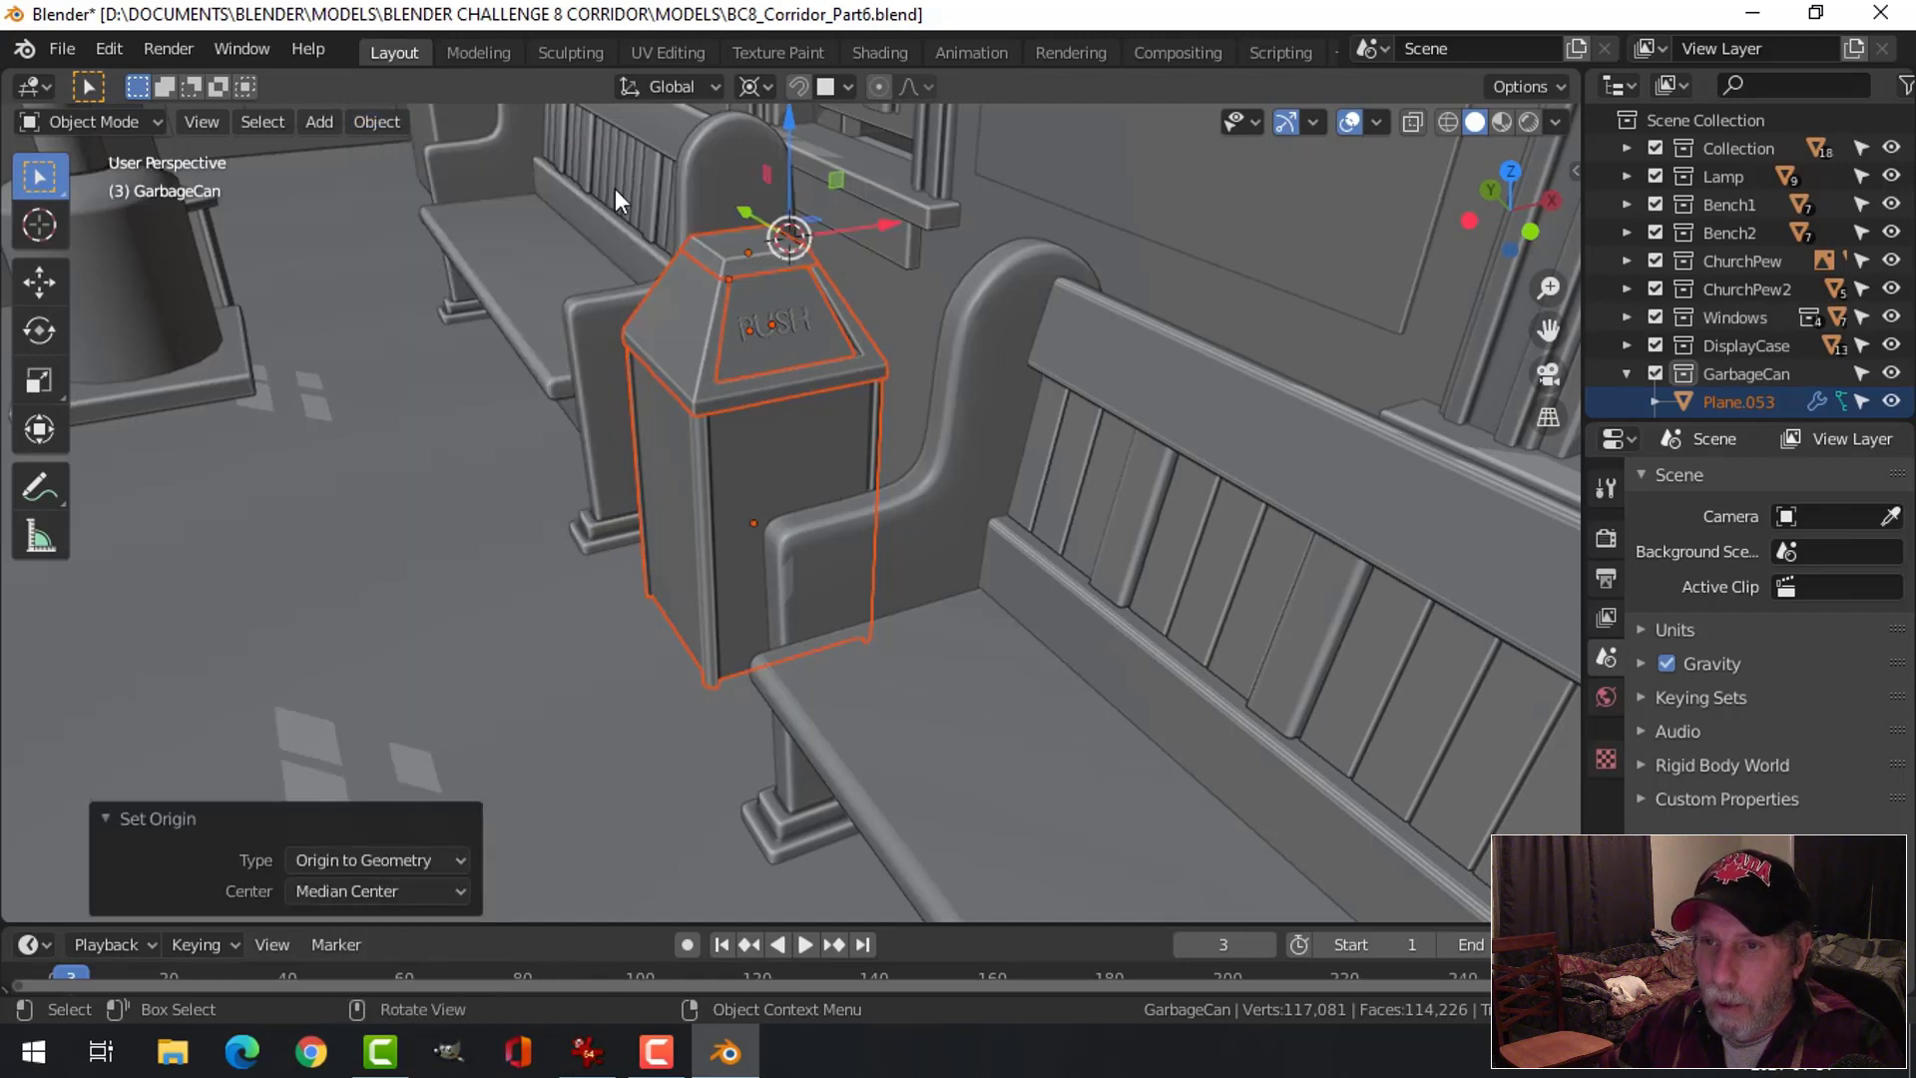
left_click(746, 88)
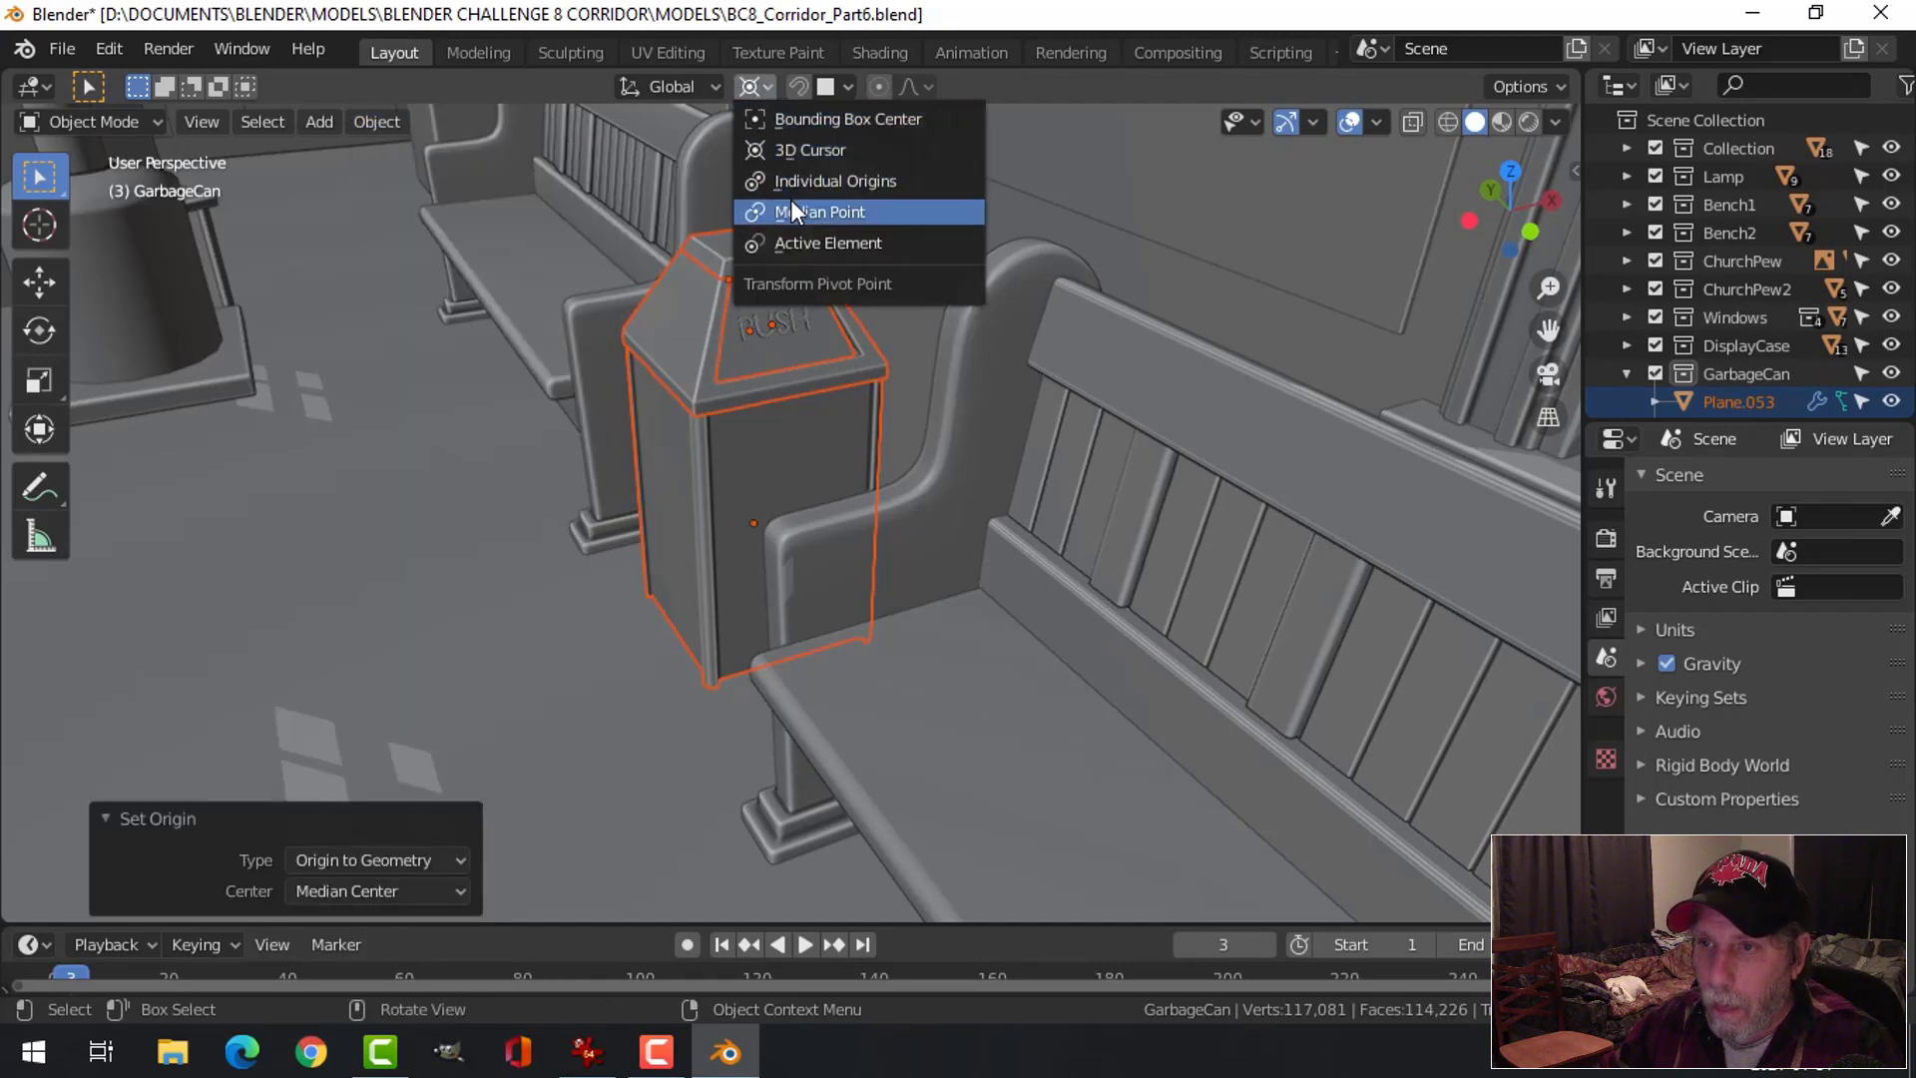
left_click(791, 200)
Snap the 3D cursor to the selected garbage can, rotate the can 90° around the Z axis and deselect it
middle_click_drag(790, 199, 709, 215)
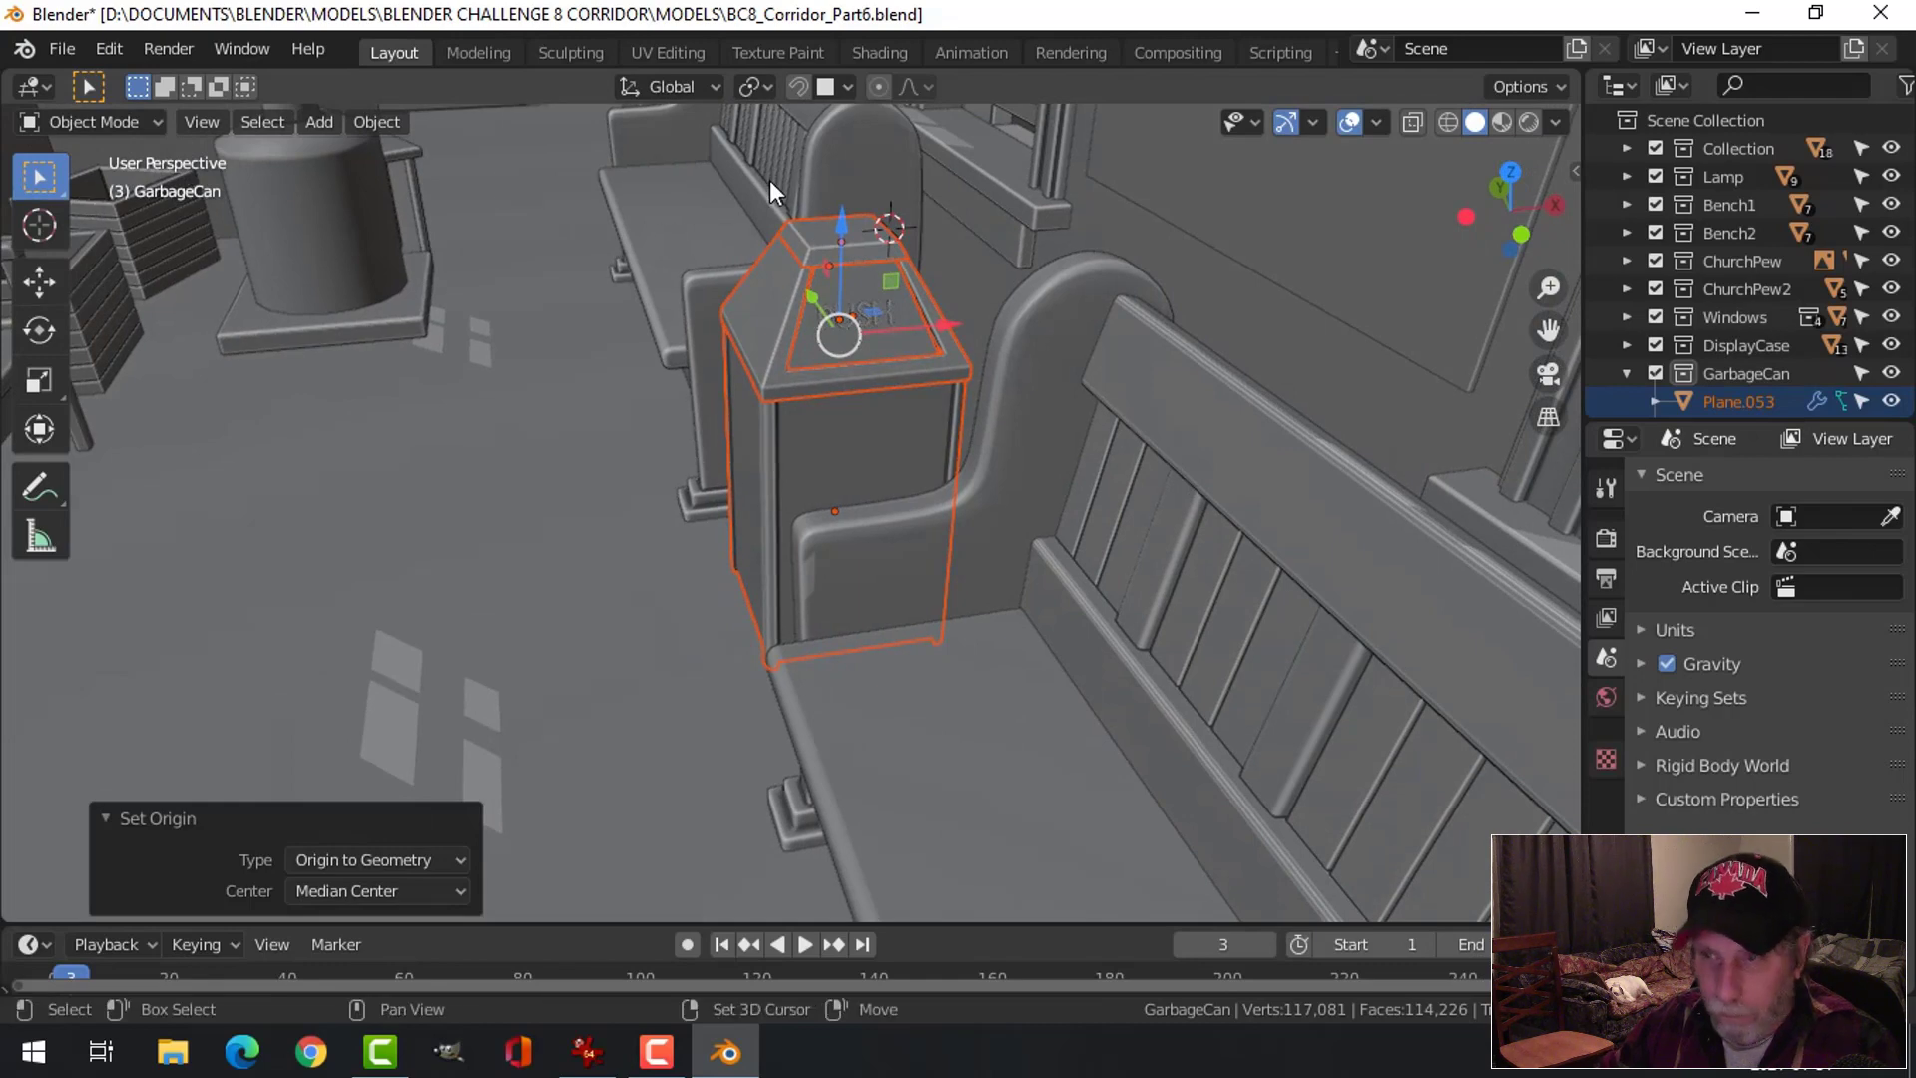
key("shift+s")
left_click(782, 375)
mouse_move(956, 282)
middle_mouse_down()
mouse_move(922, 272)
mouse_move(974, 268)
middle_mouse_up()
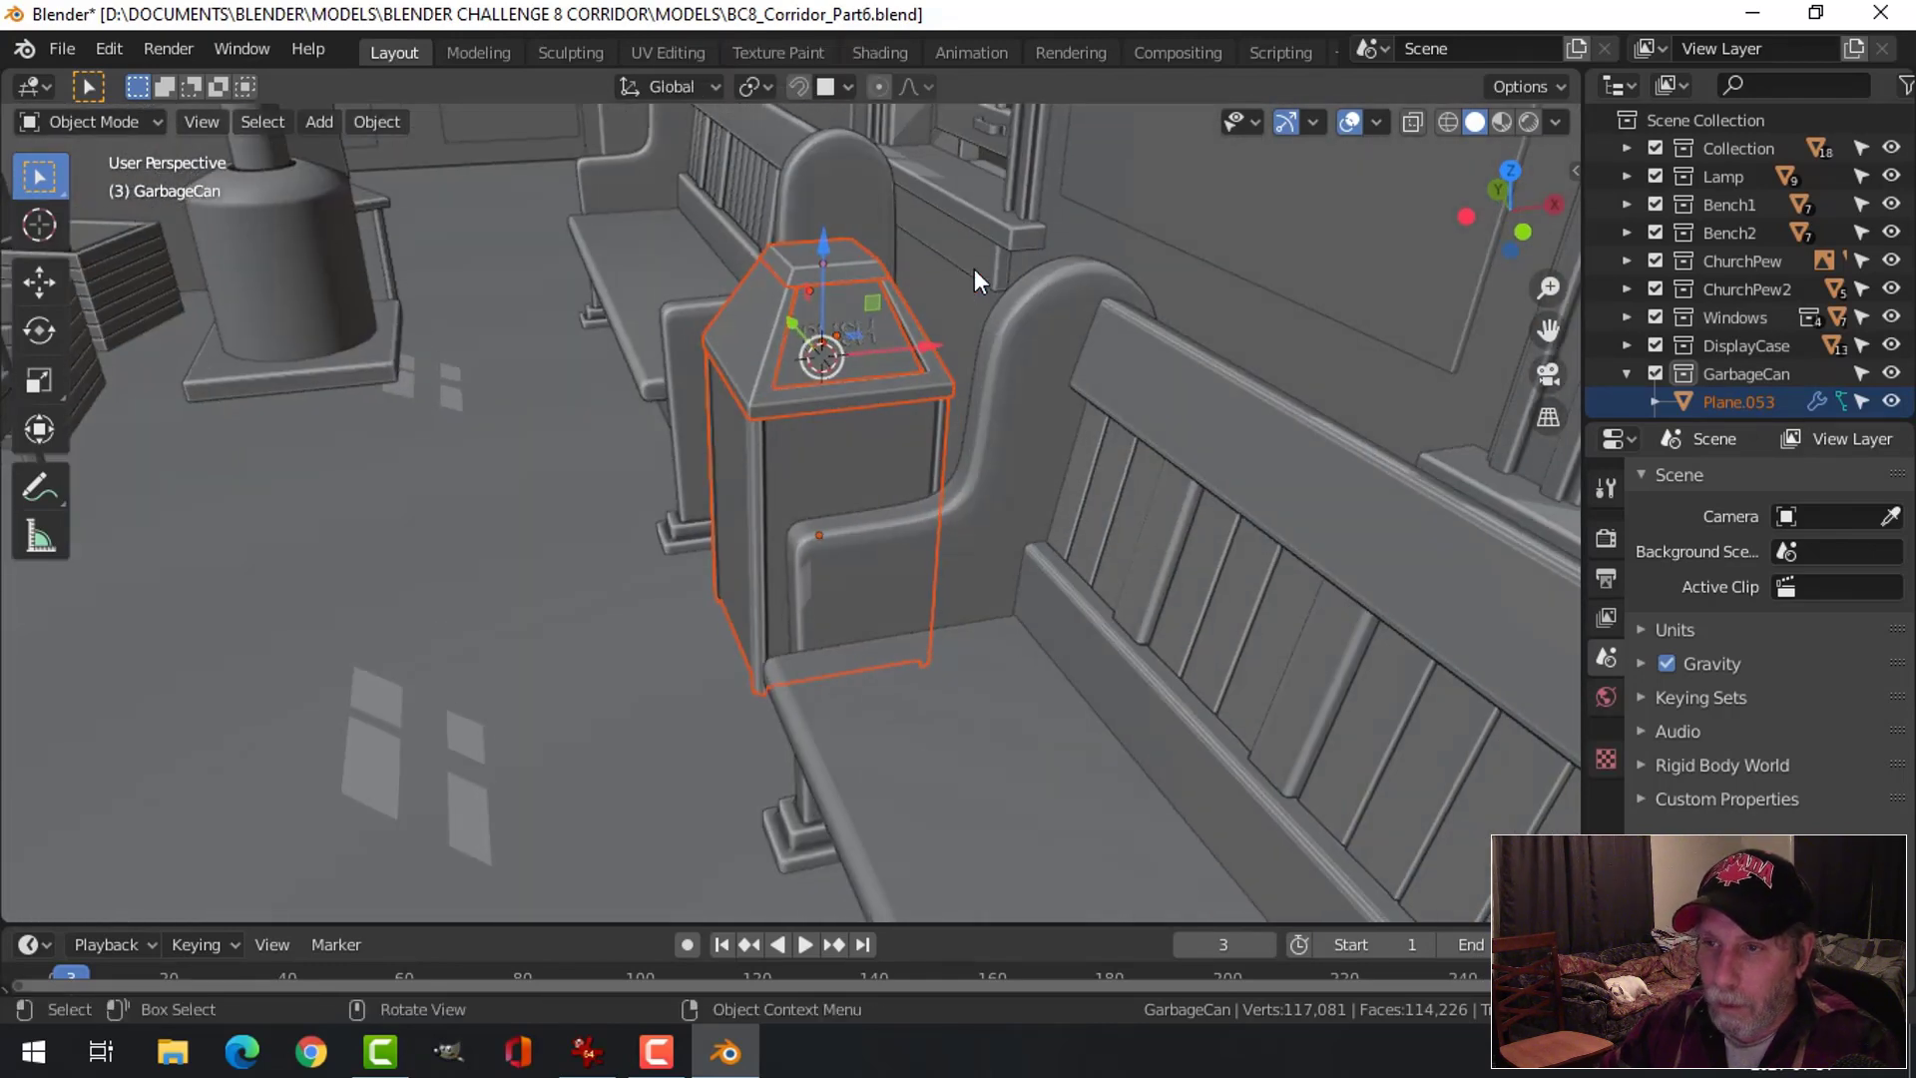
type("r")
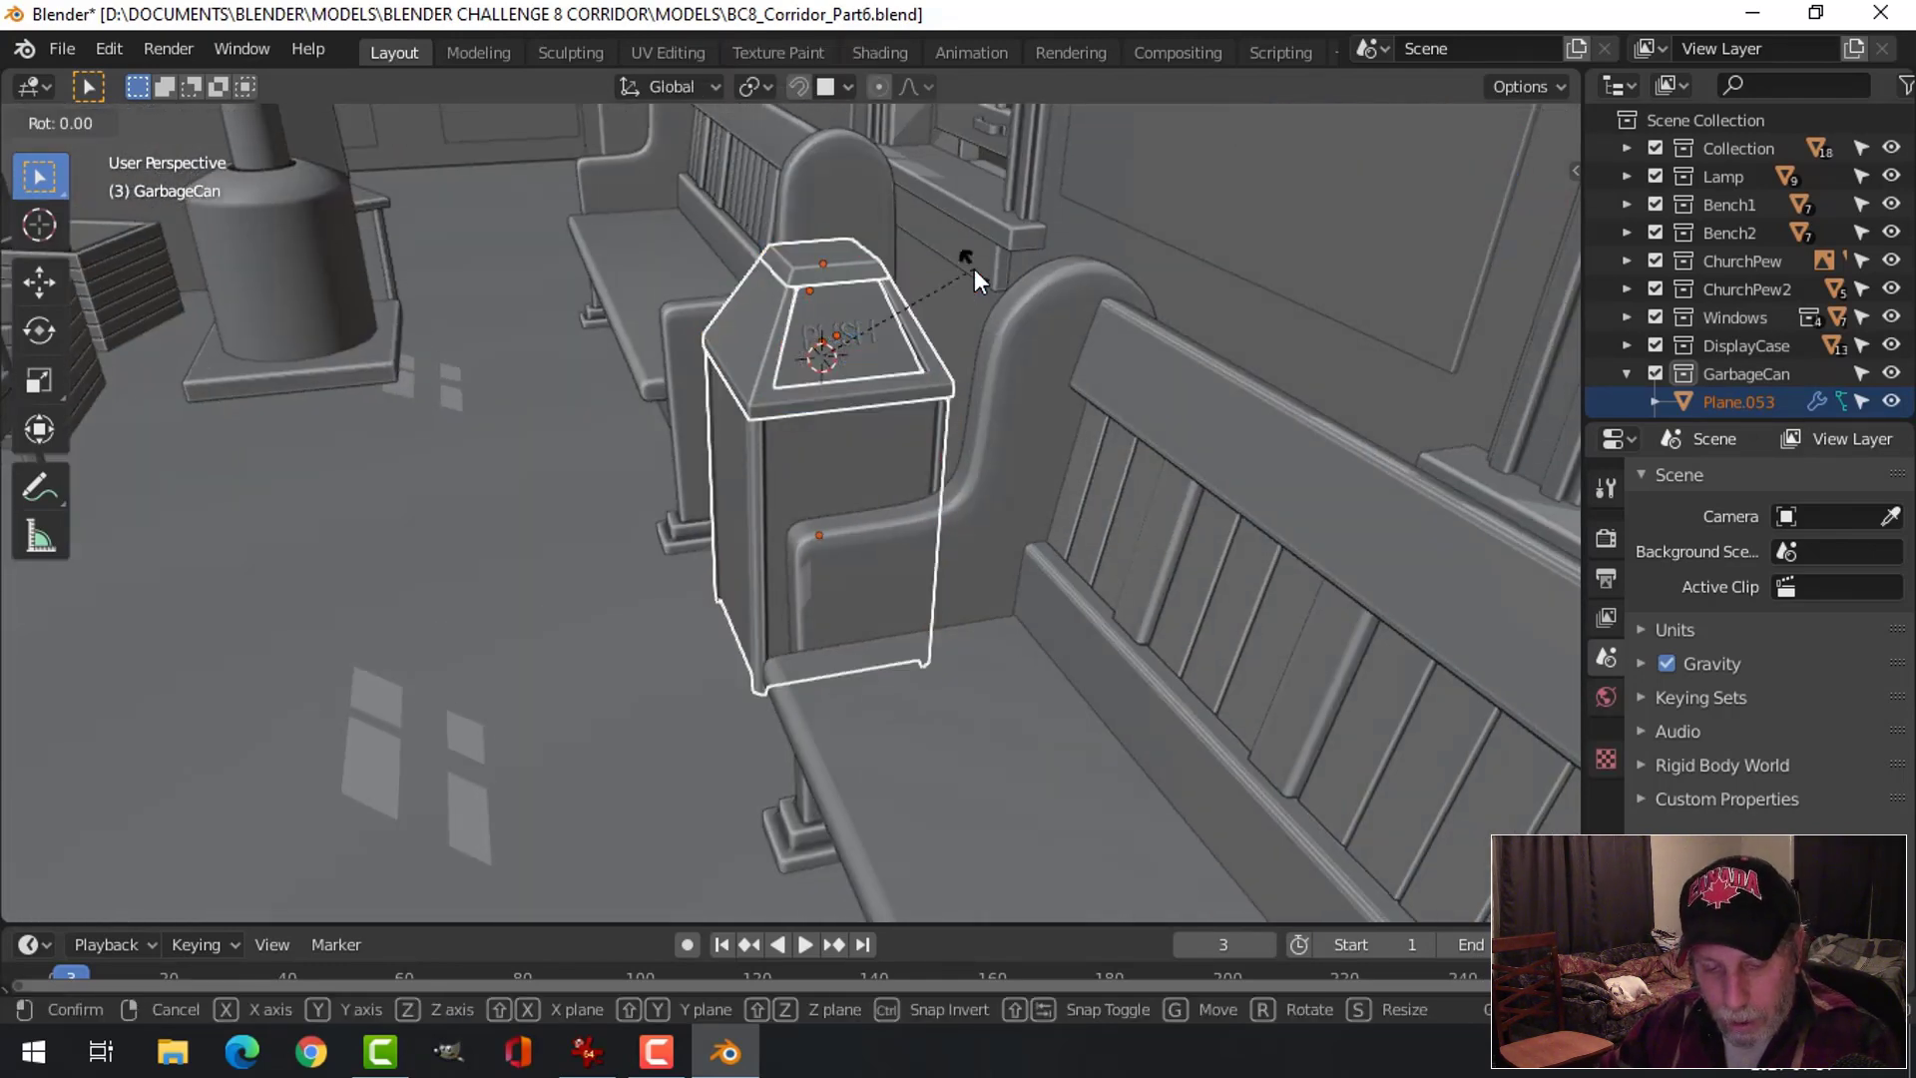
type("z90")
key("Return")
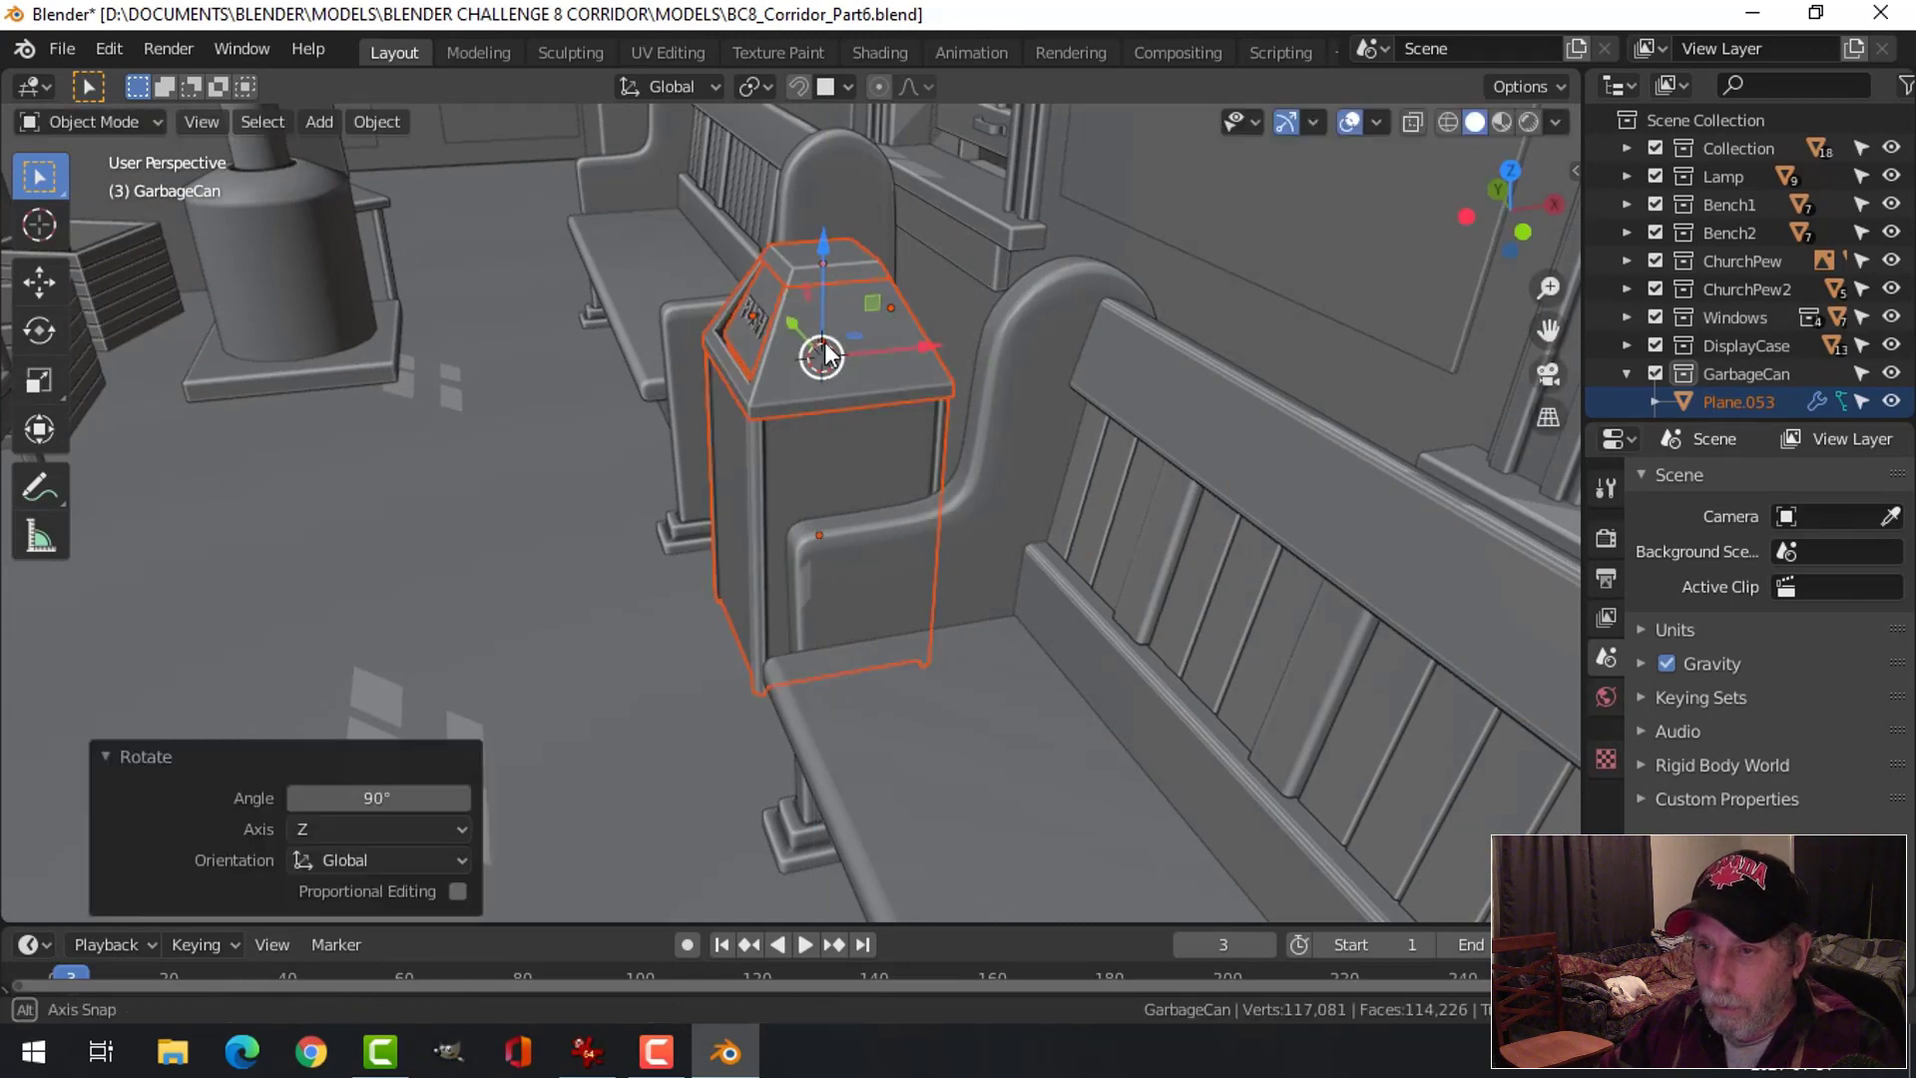
middle_click_drag(974, 267, 844, 357)
key("alt+a")
Check the normals of the corridor models by turning the Face Orientation overlay on and off again
middle_click_drag(728, 381, 898, 360)
left_click(1378, 123)
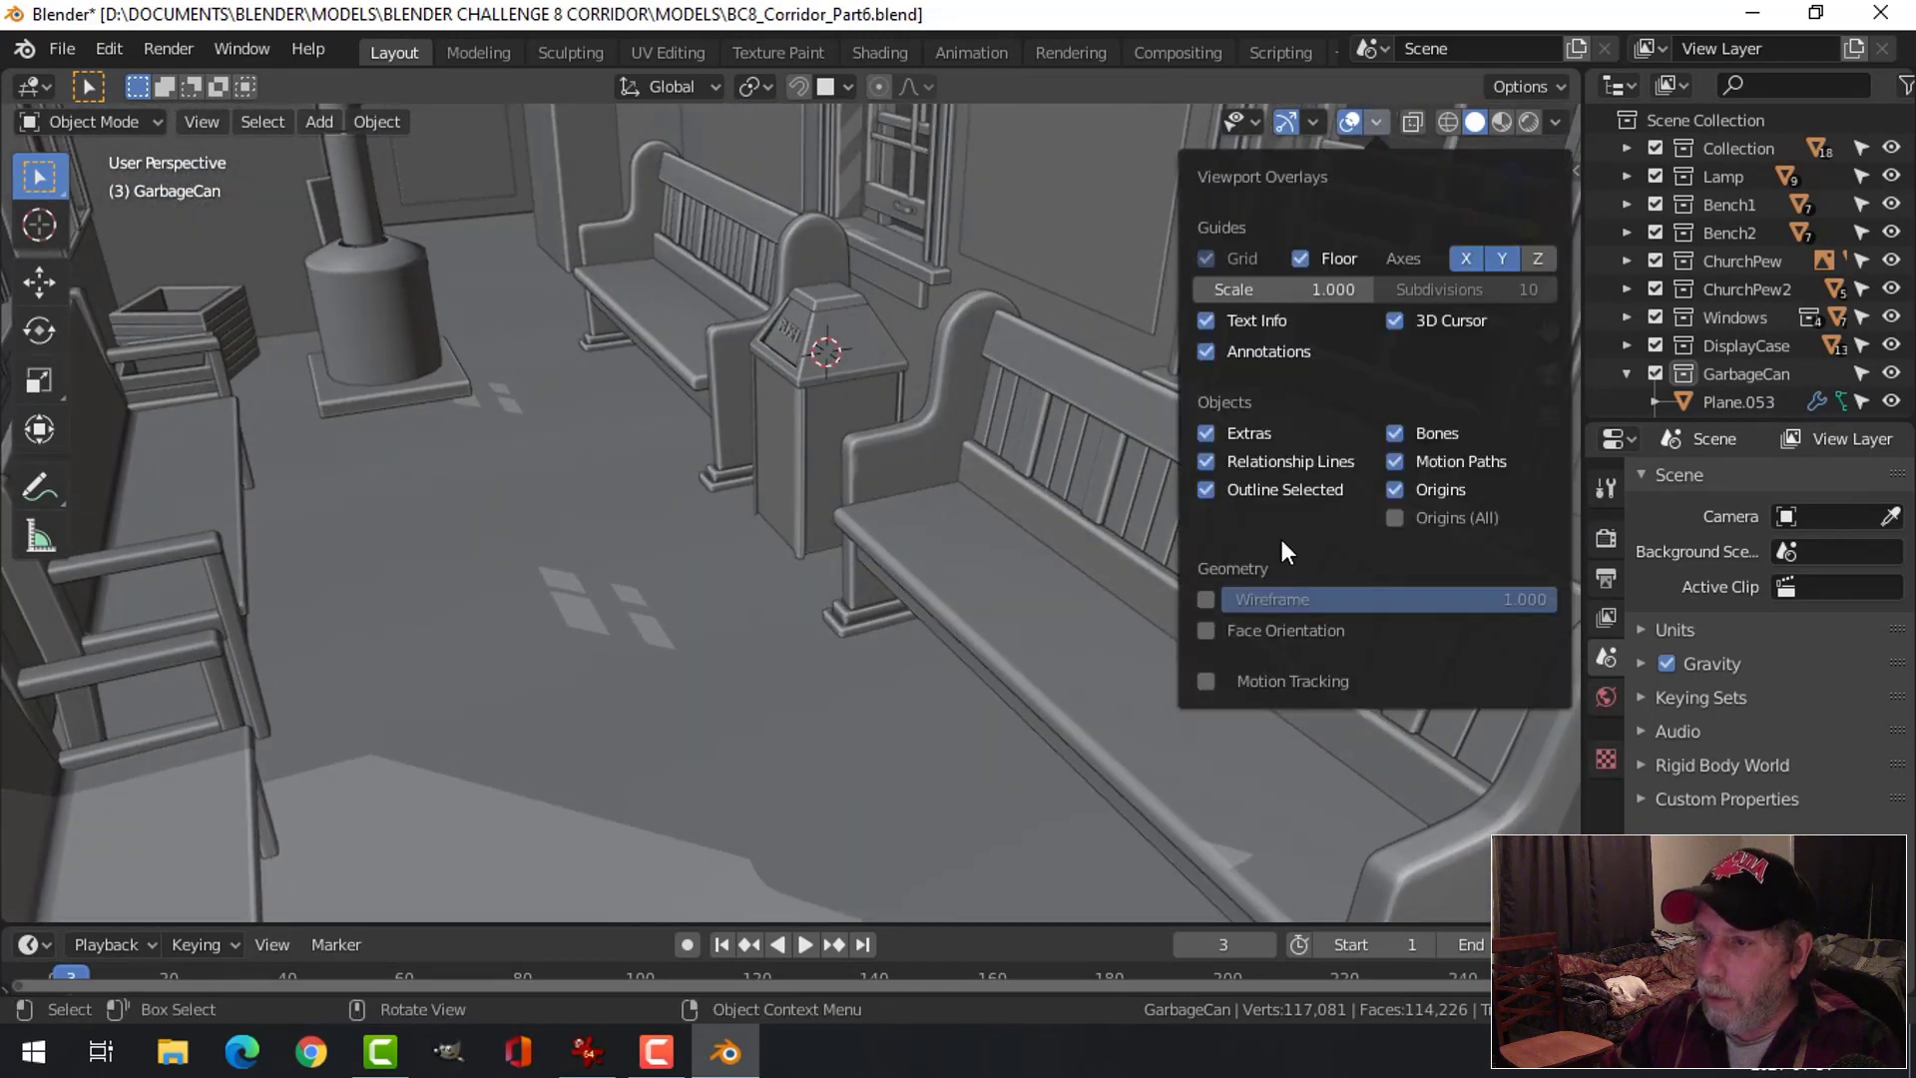
left_click(1270, 629)
left_click(1378, 121)
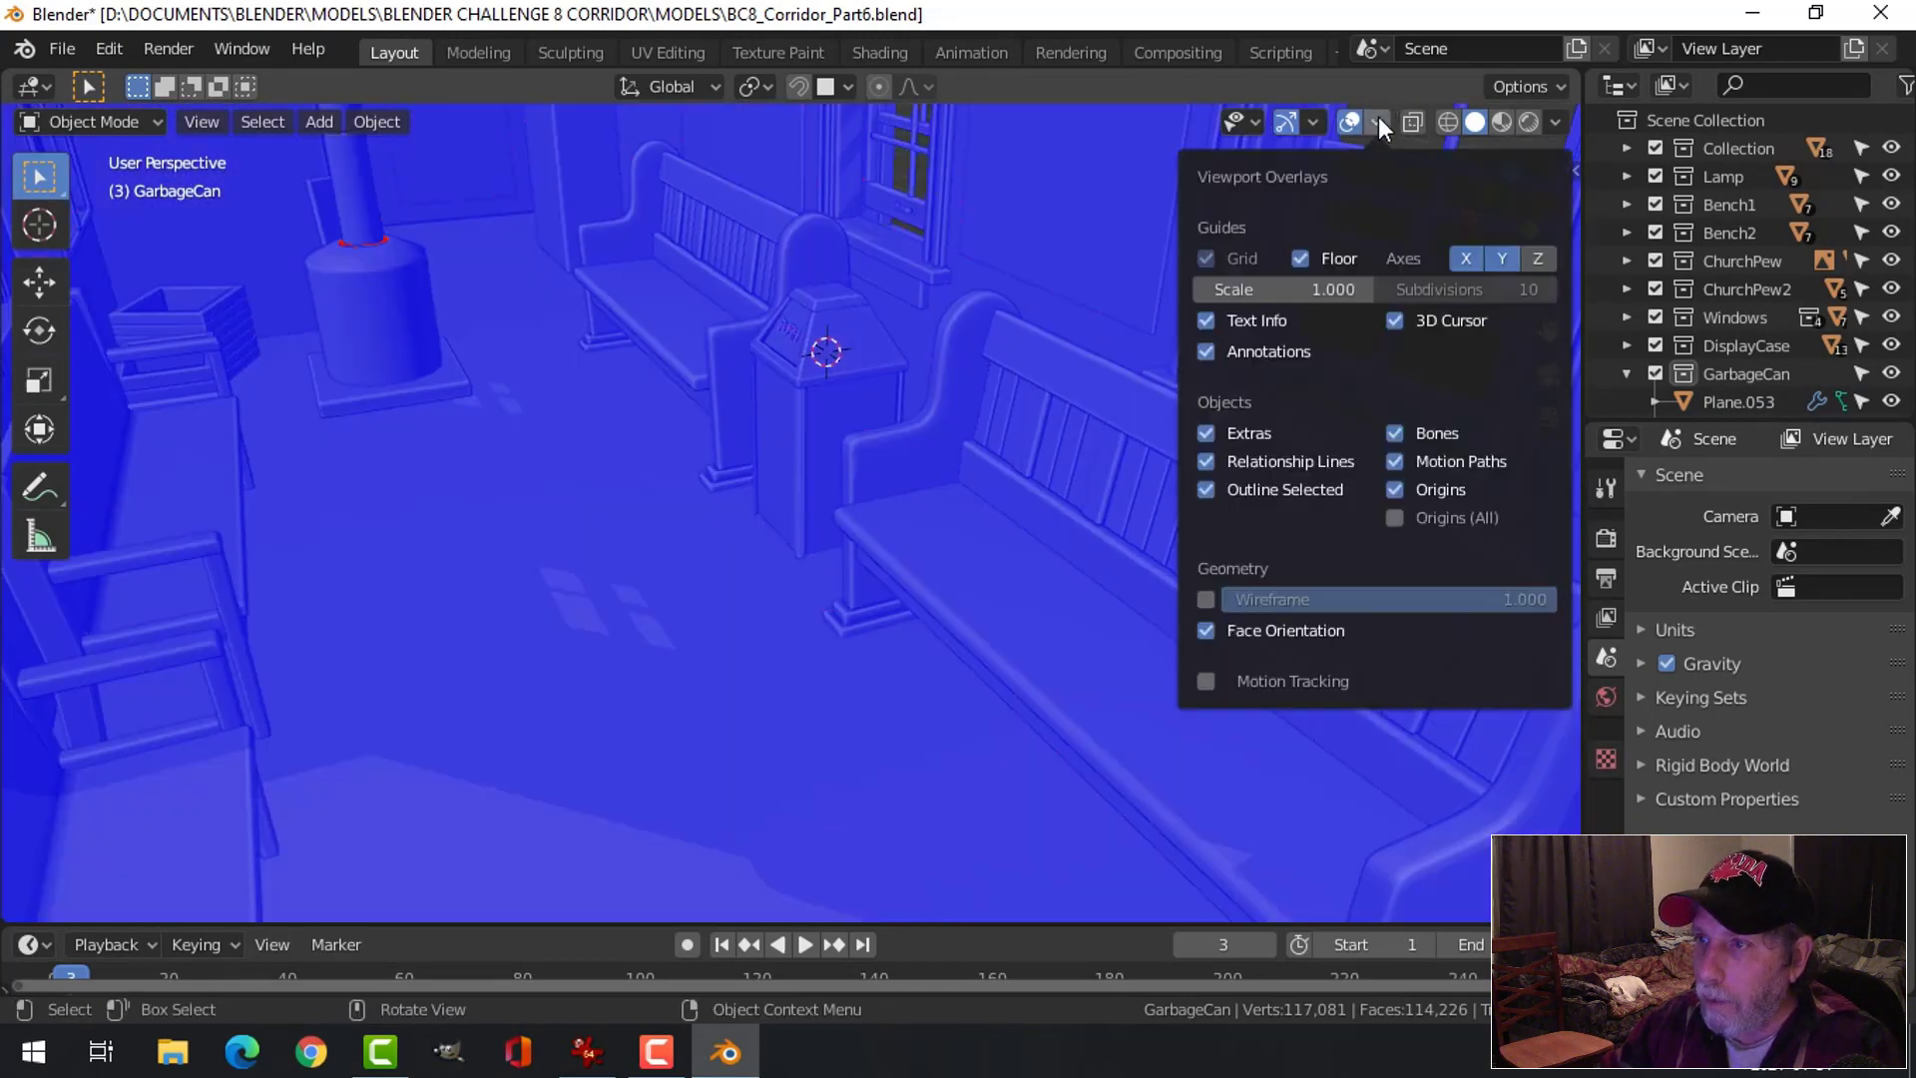
left_click(1285, 629)
Switch the viewport's solid shading lighting to MatCap
left_click(1555, 122)
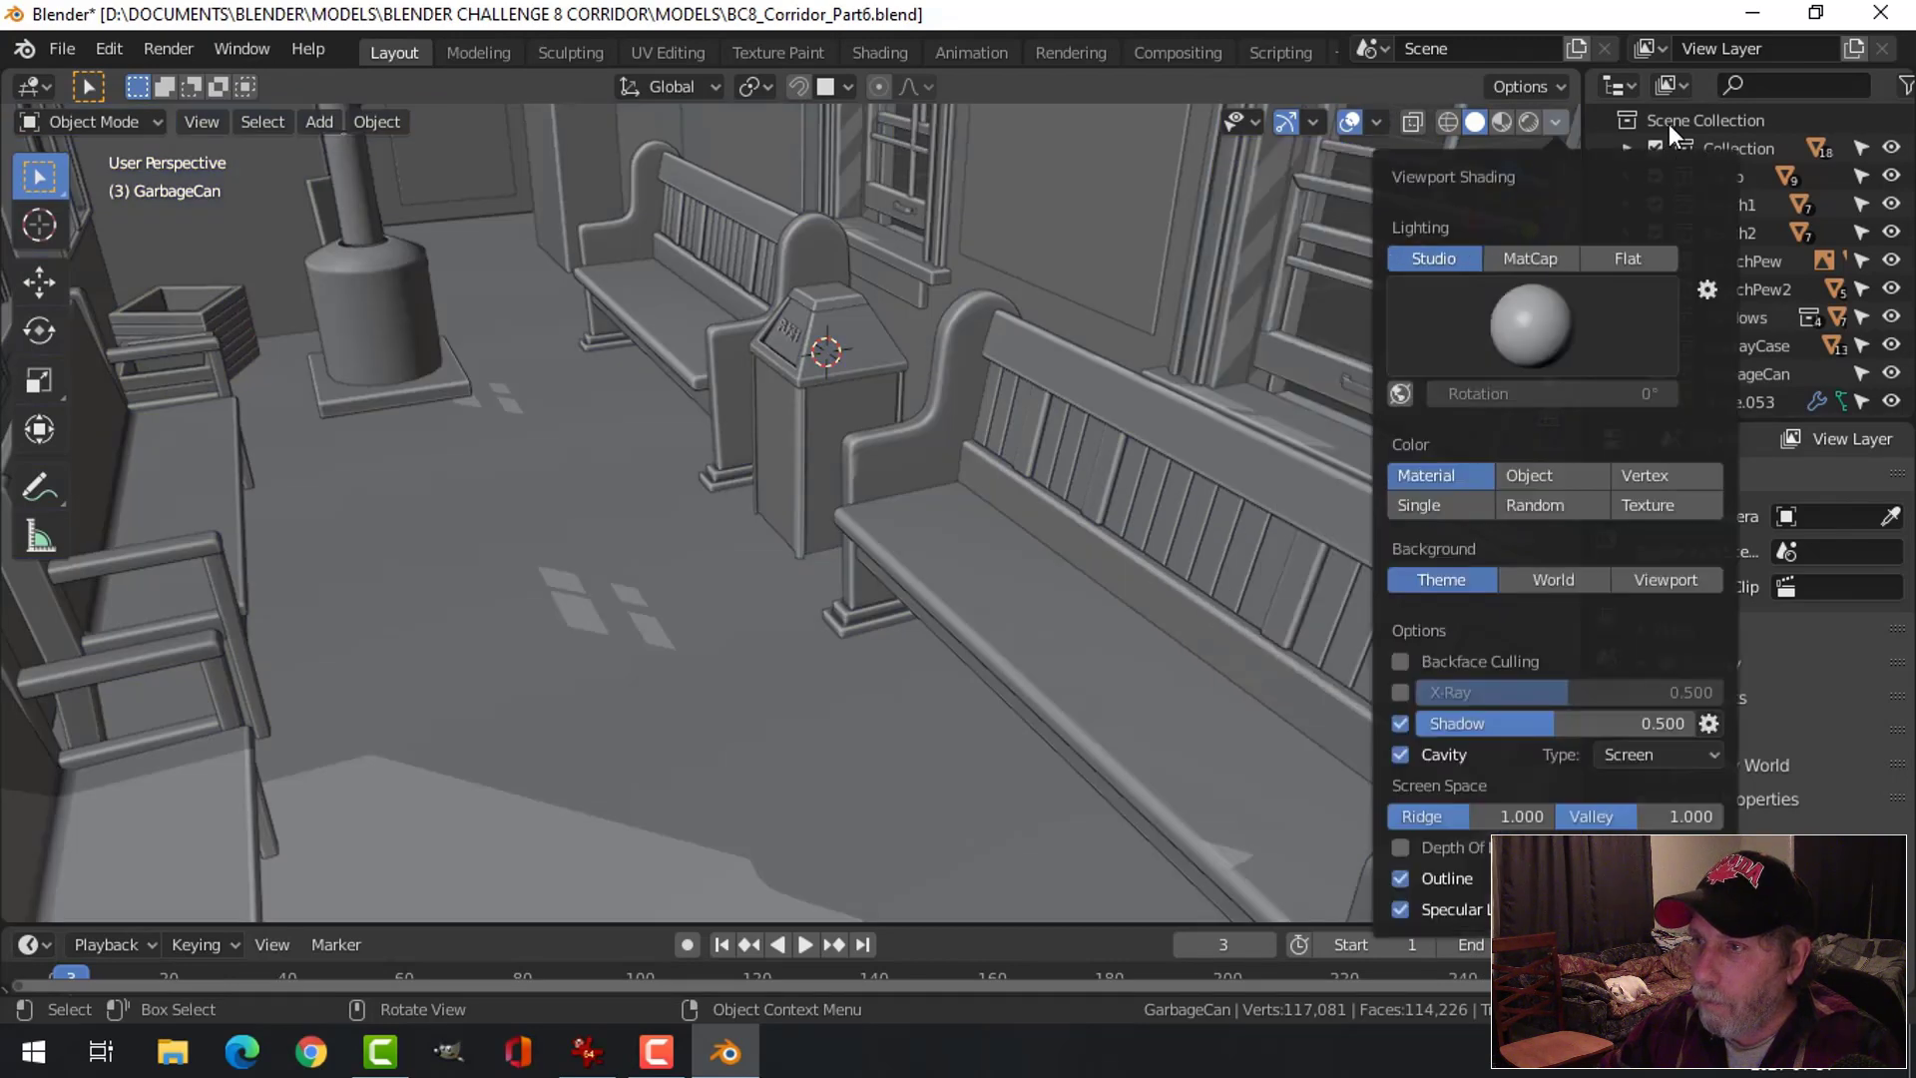
left_click(1532, 260)
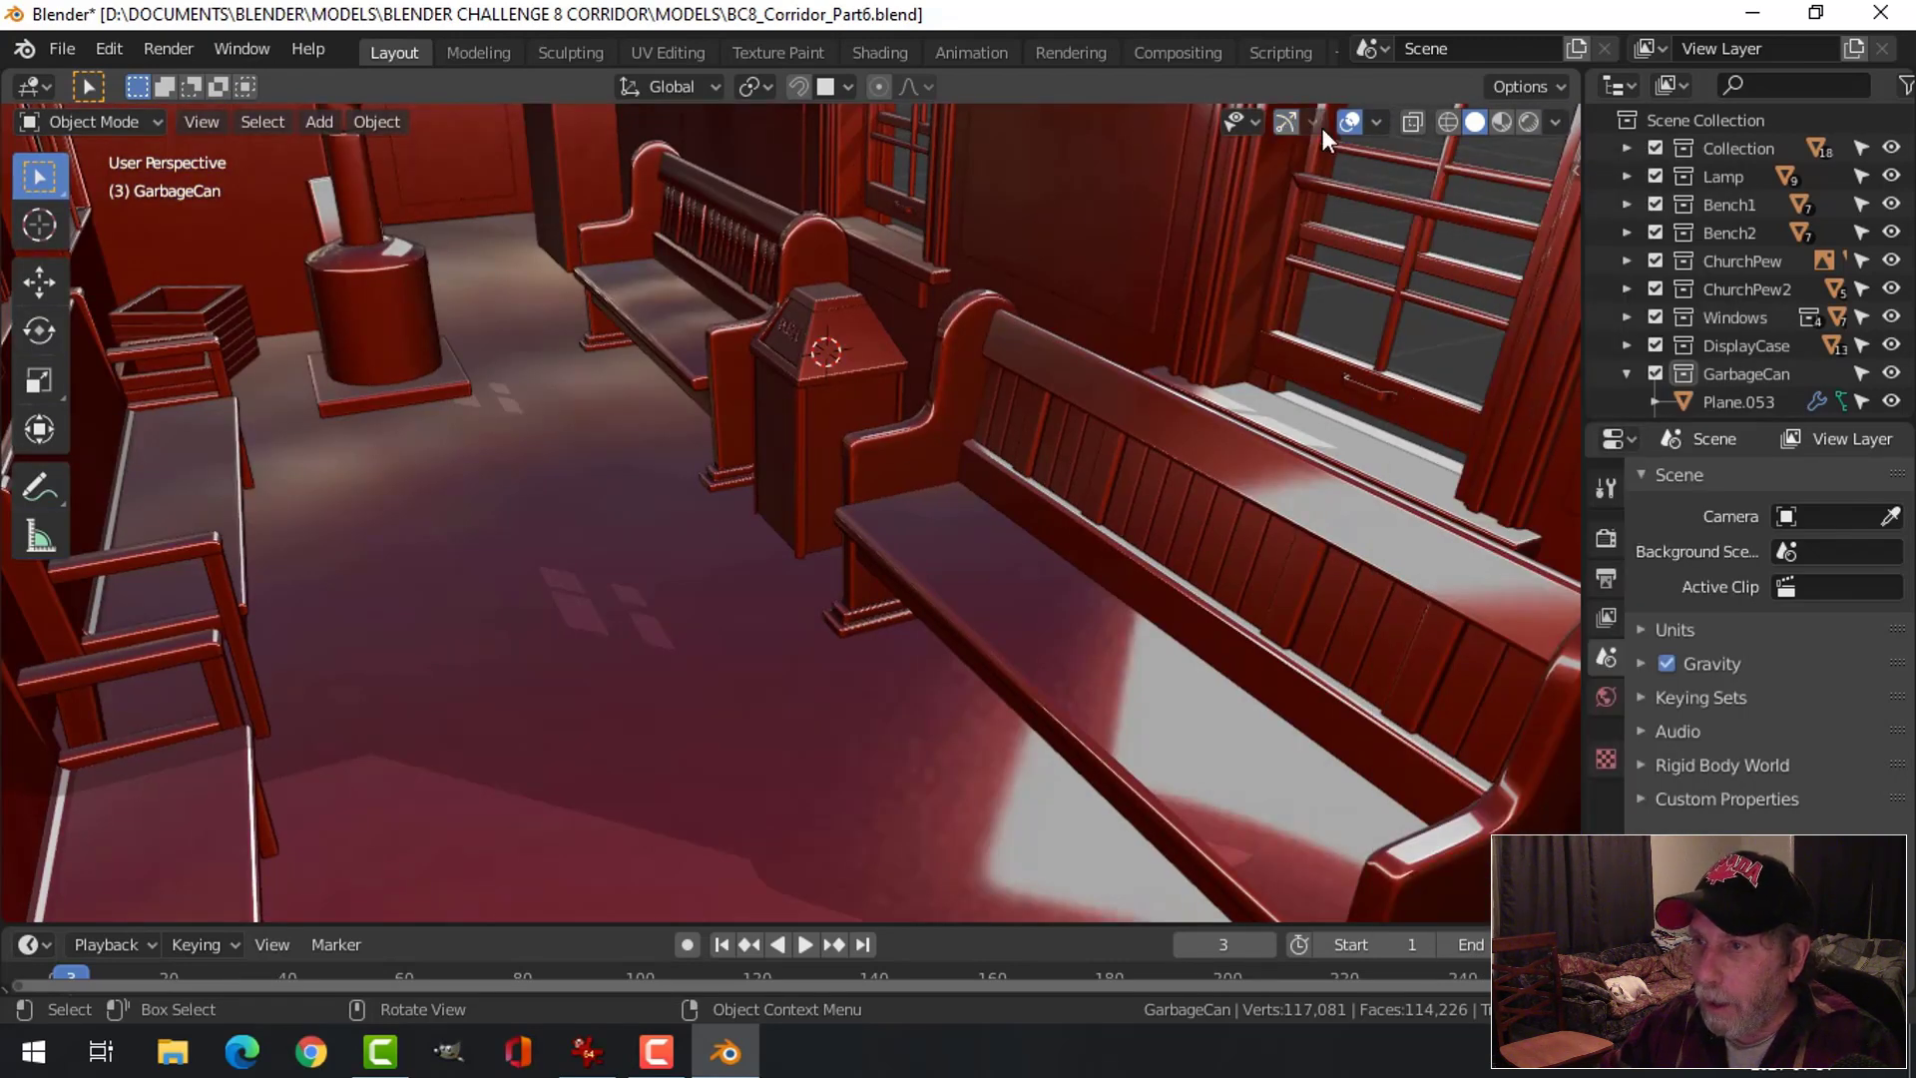
Scale all garbage can objects down to about 0.9 horizontally, leaving the Z height locked, and deselect them
middle_click_drag(902, 511, 1247, 475)
scroll(1073, 499, "down", 1)
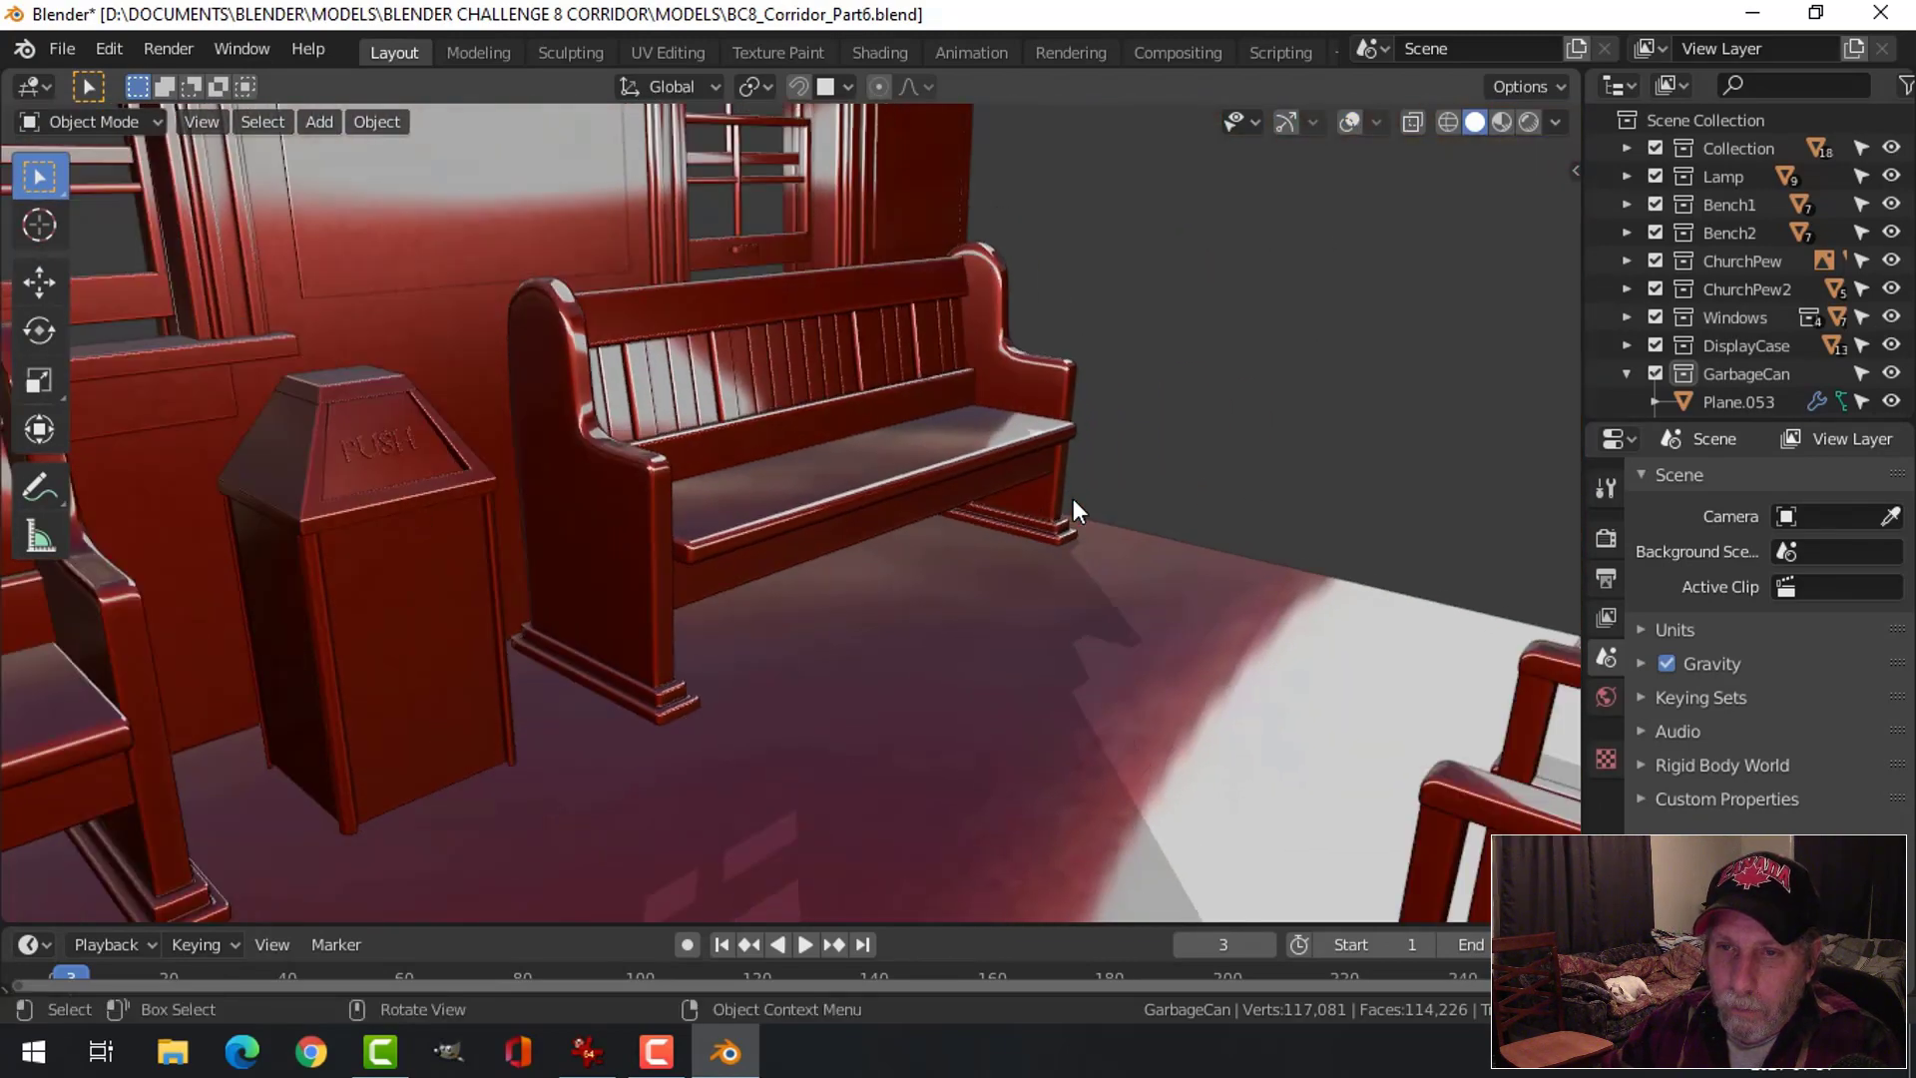
middle_click_drag(1074, 499, 730, 460)
scroll(788, 492, "down", 1)
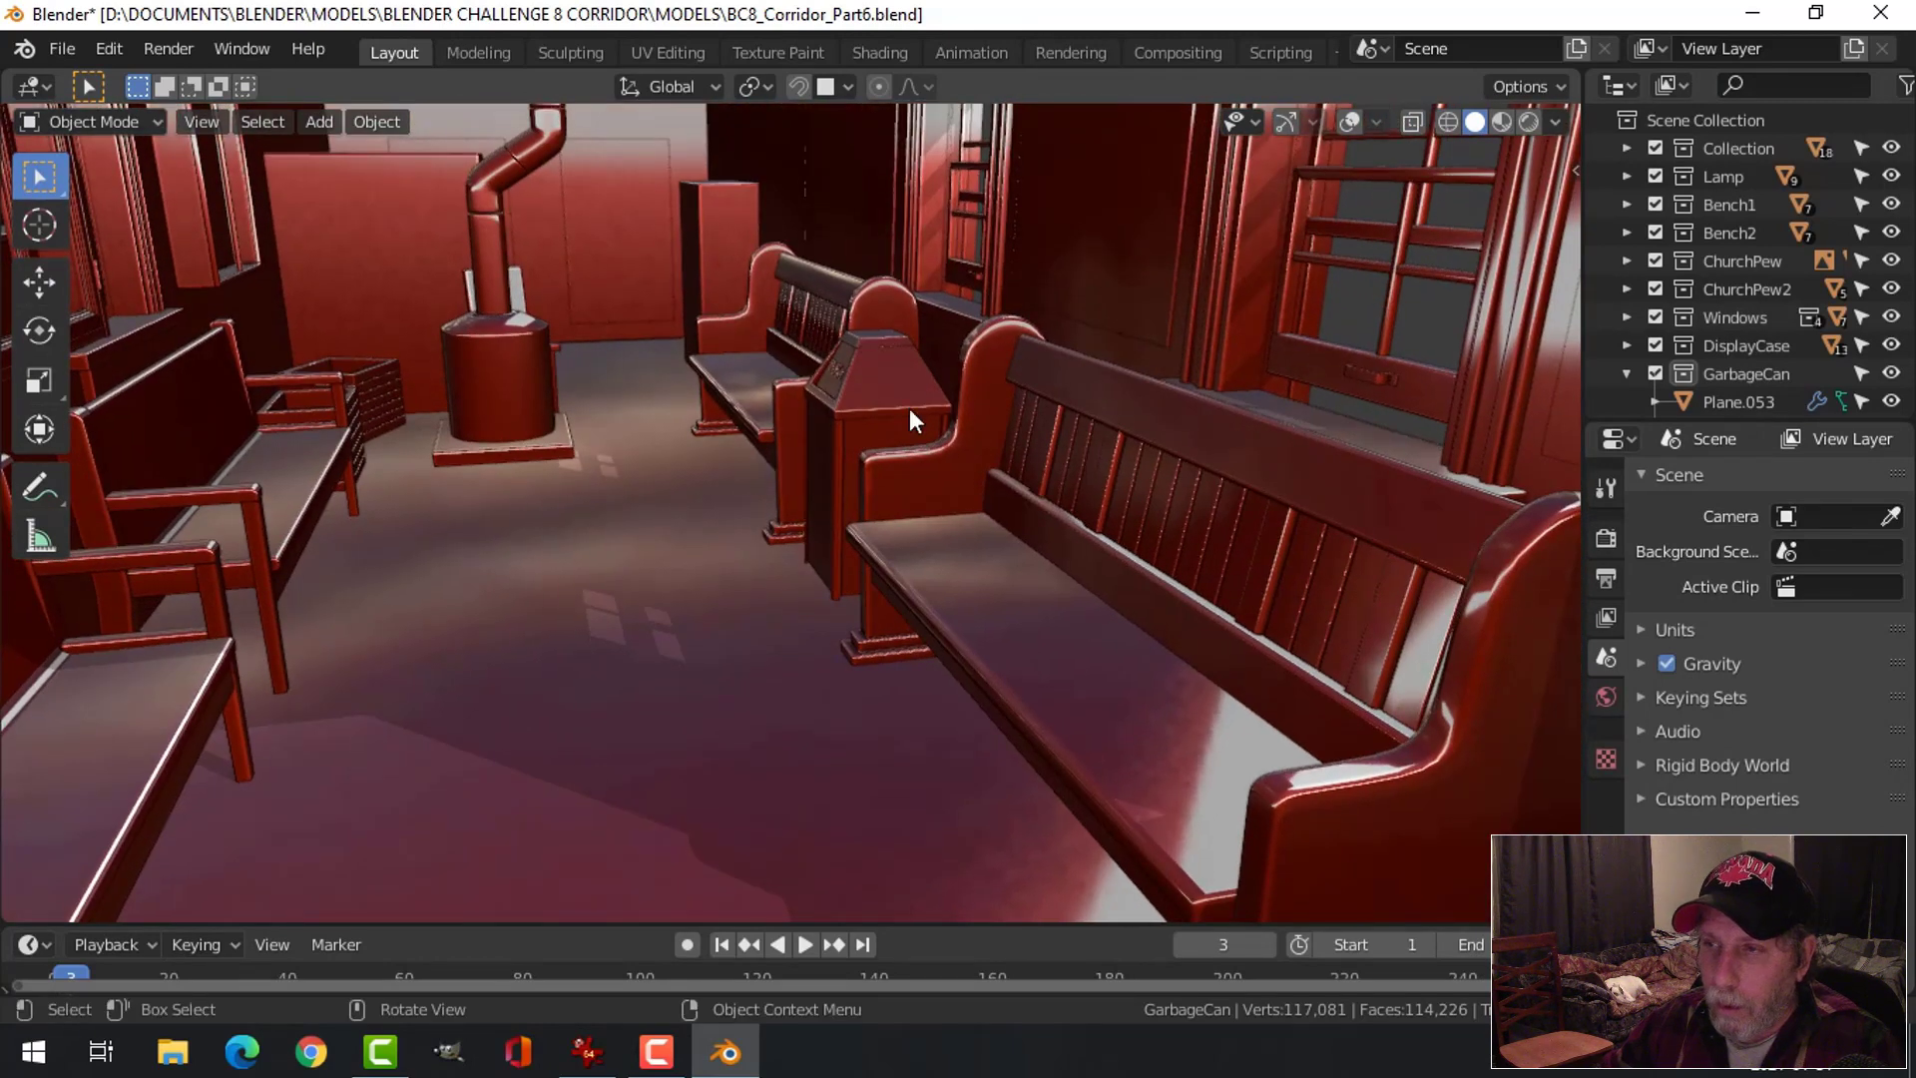
right_click(1737, 373)
left_click(1737, 373)
middle_click_drag(858, 512, 972, 529)
key("s")
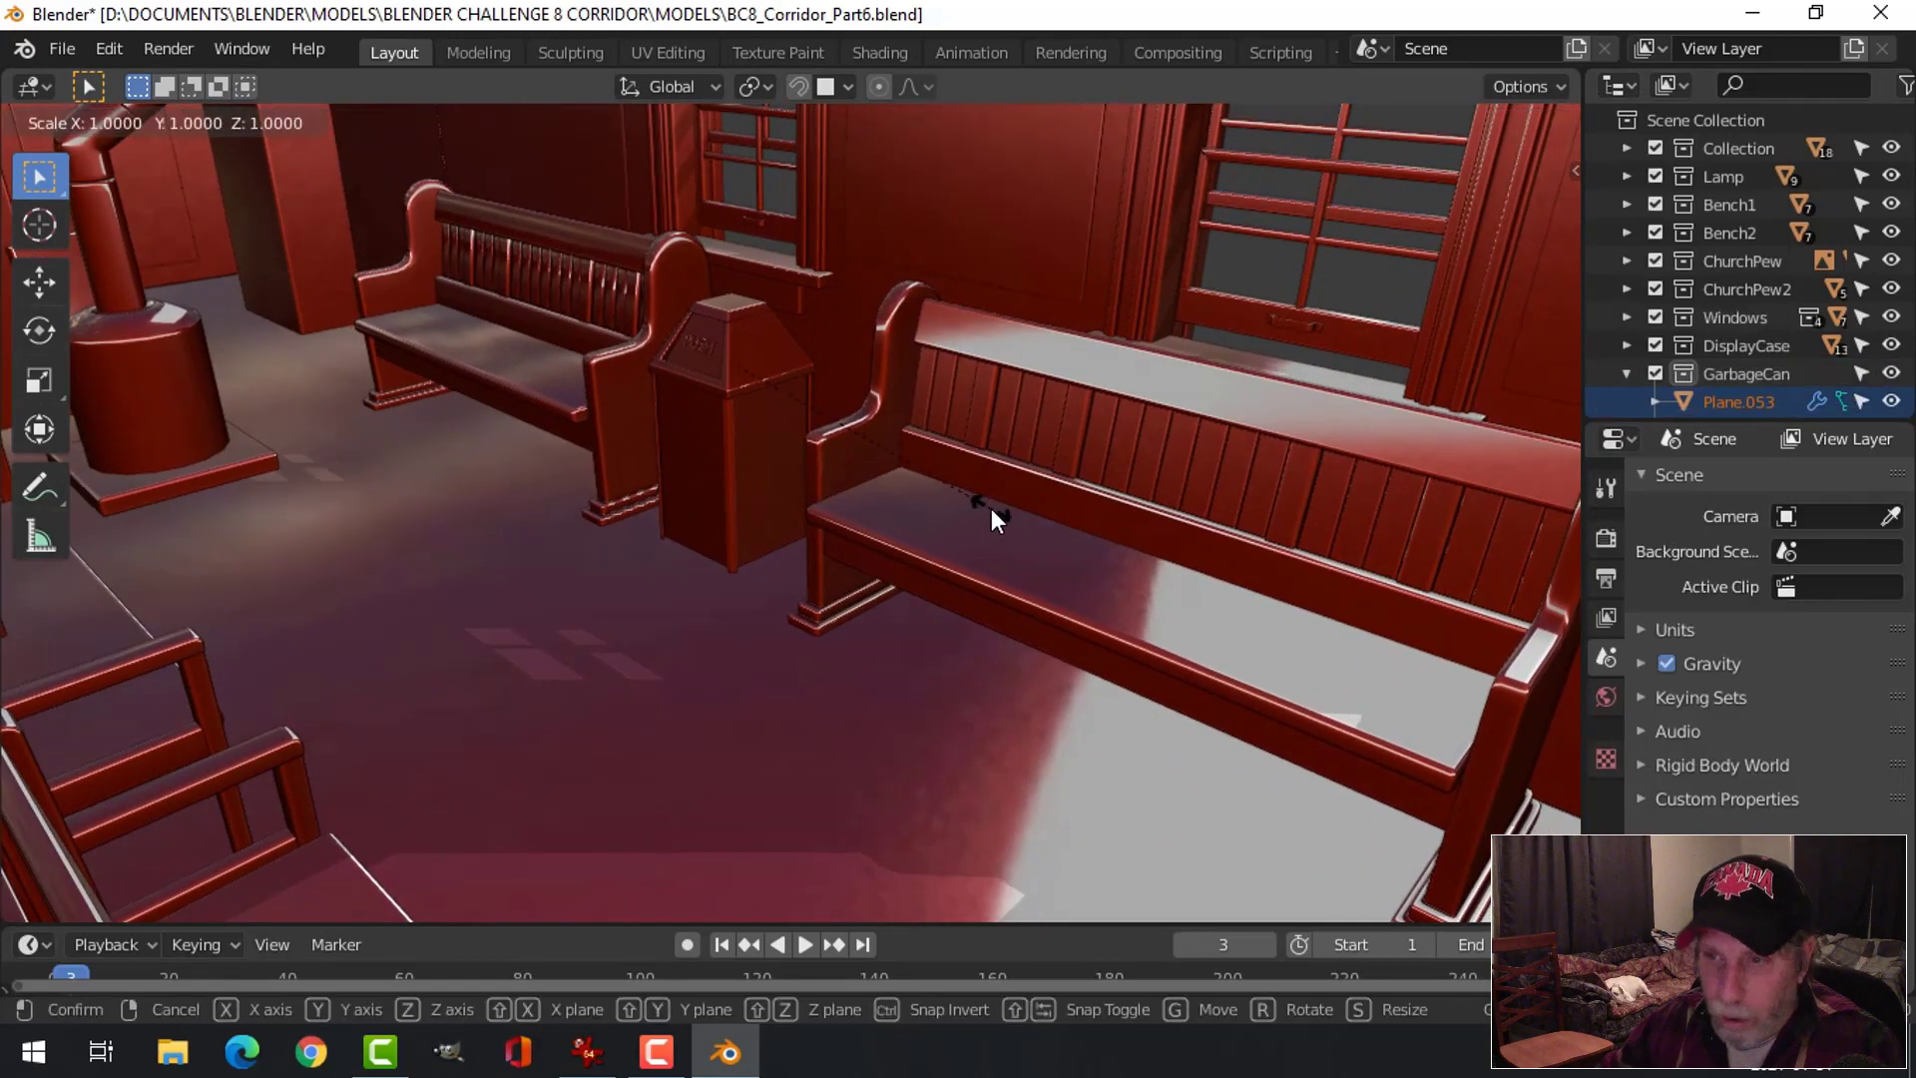
key("shift+z")
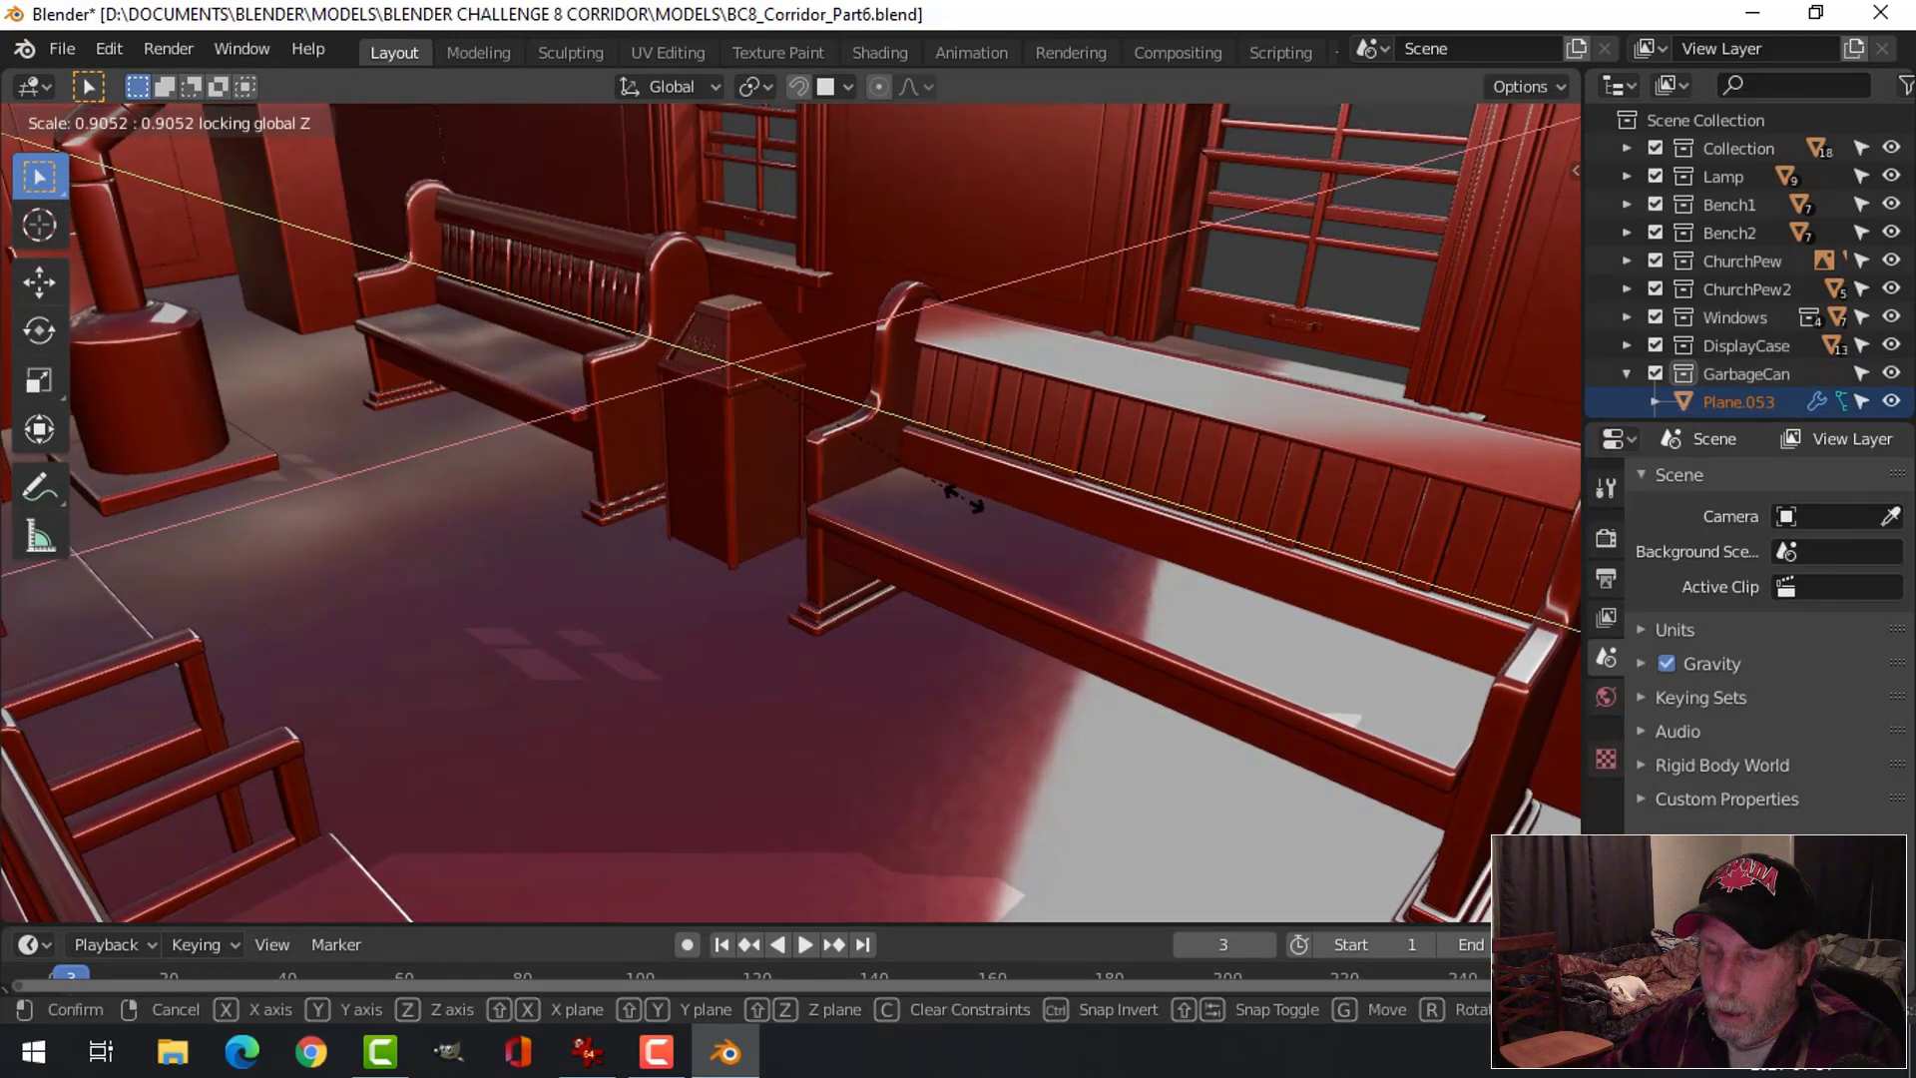
left_click(1050, 467)
key("alt+a")
middle_click_drag(1050, 467, 843, 481)
middle_click_drag(1020, 337, 1181, 443)
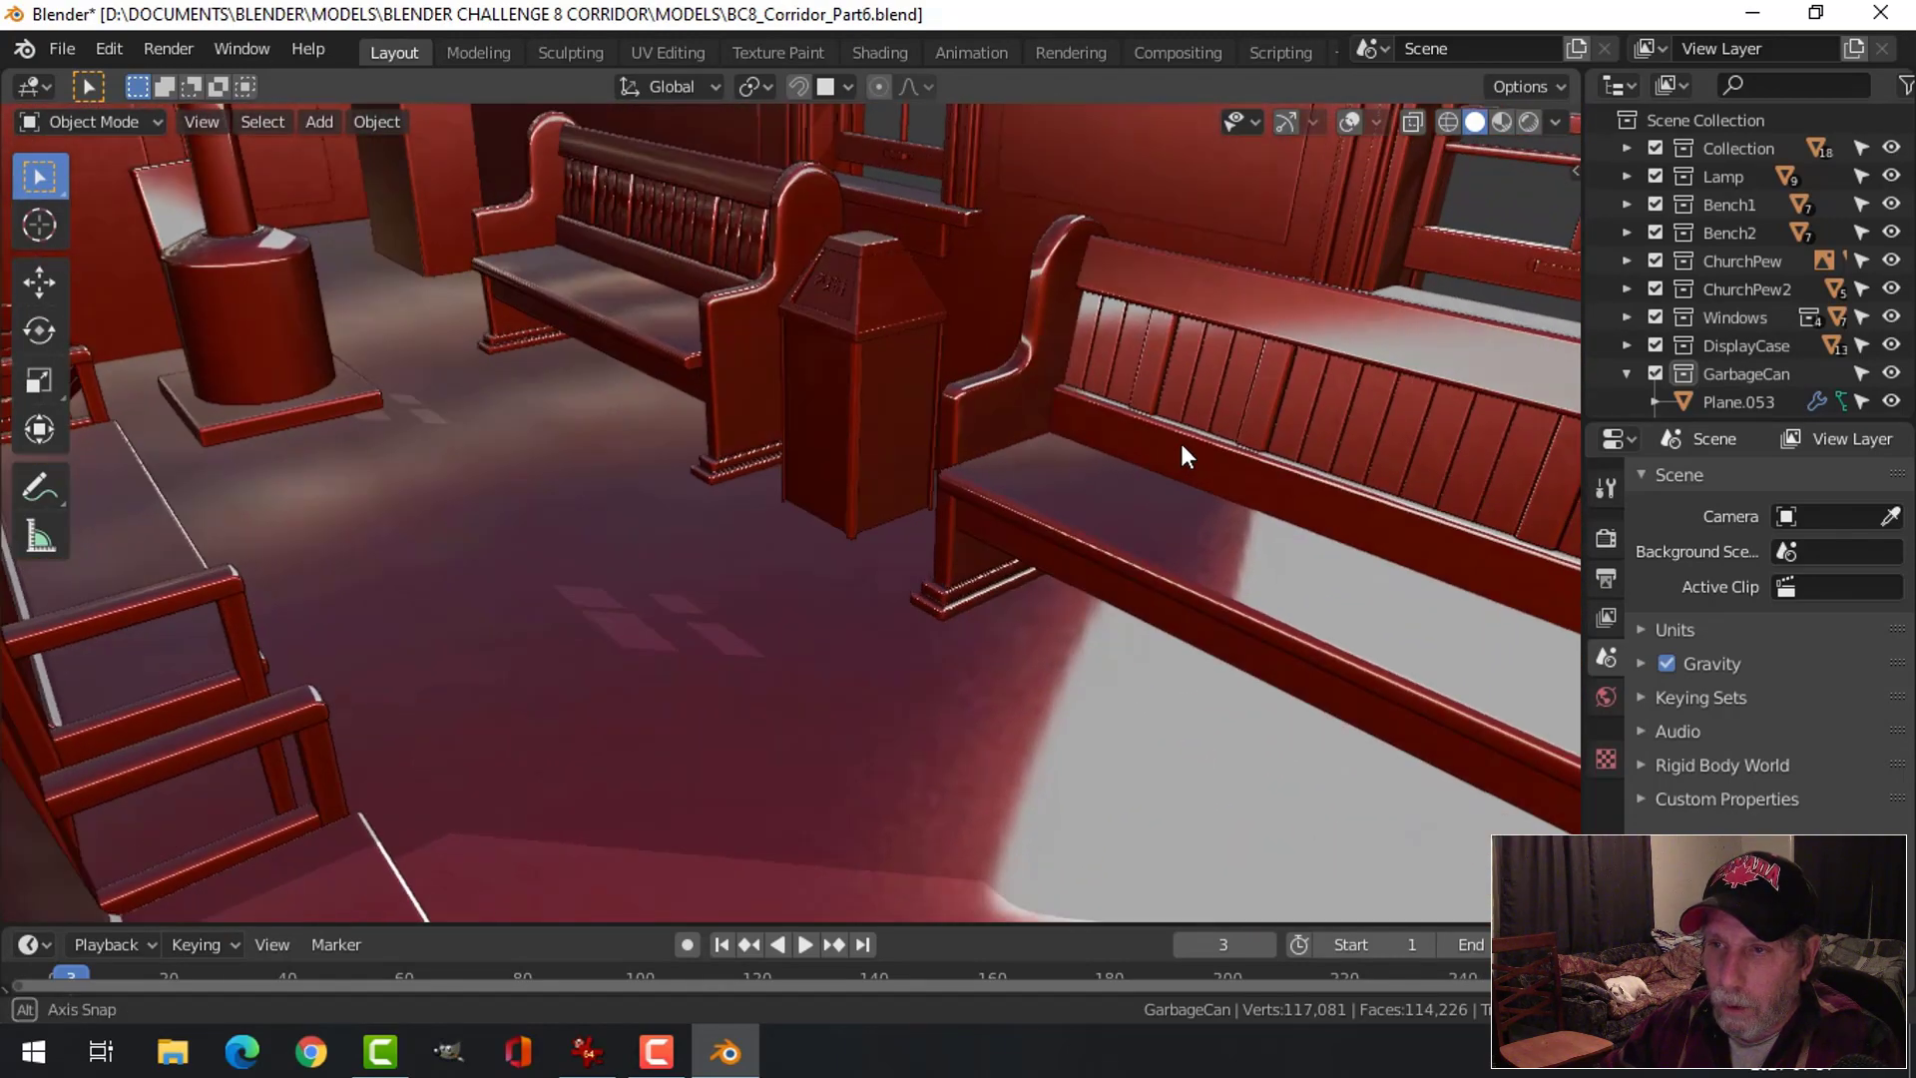
Select all objects of the GarbageCan collection and scale them to 0.915 along the Z axis
right_click(1720, 375)
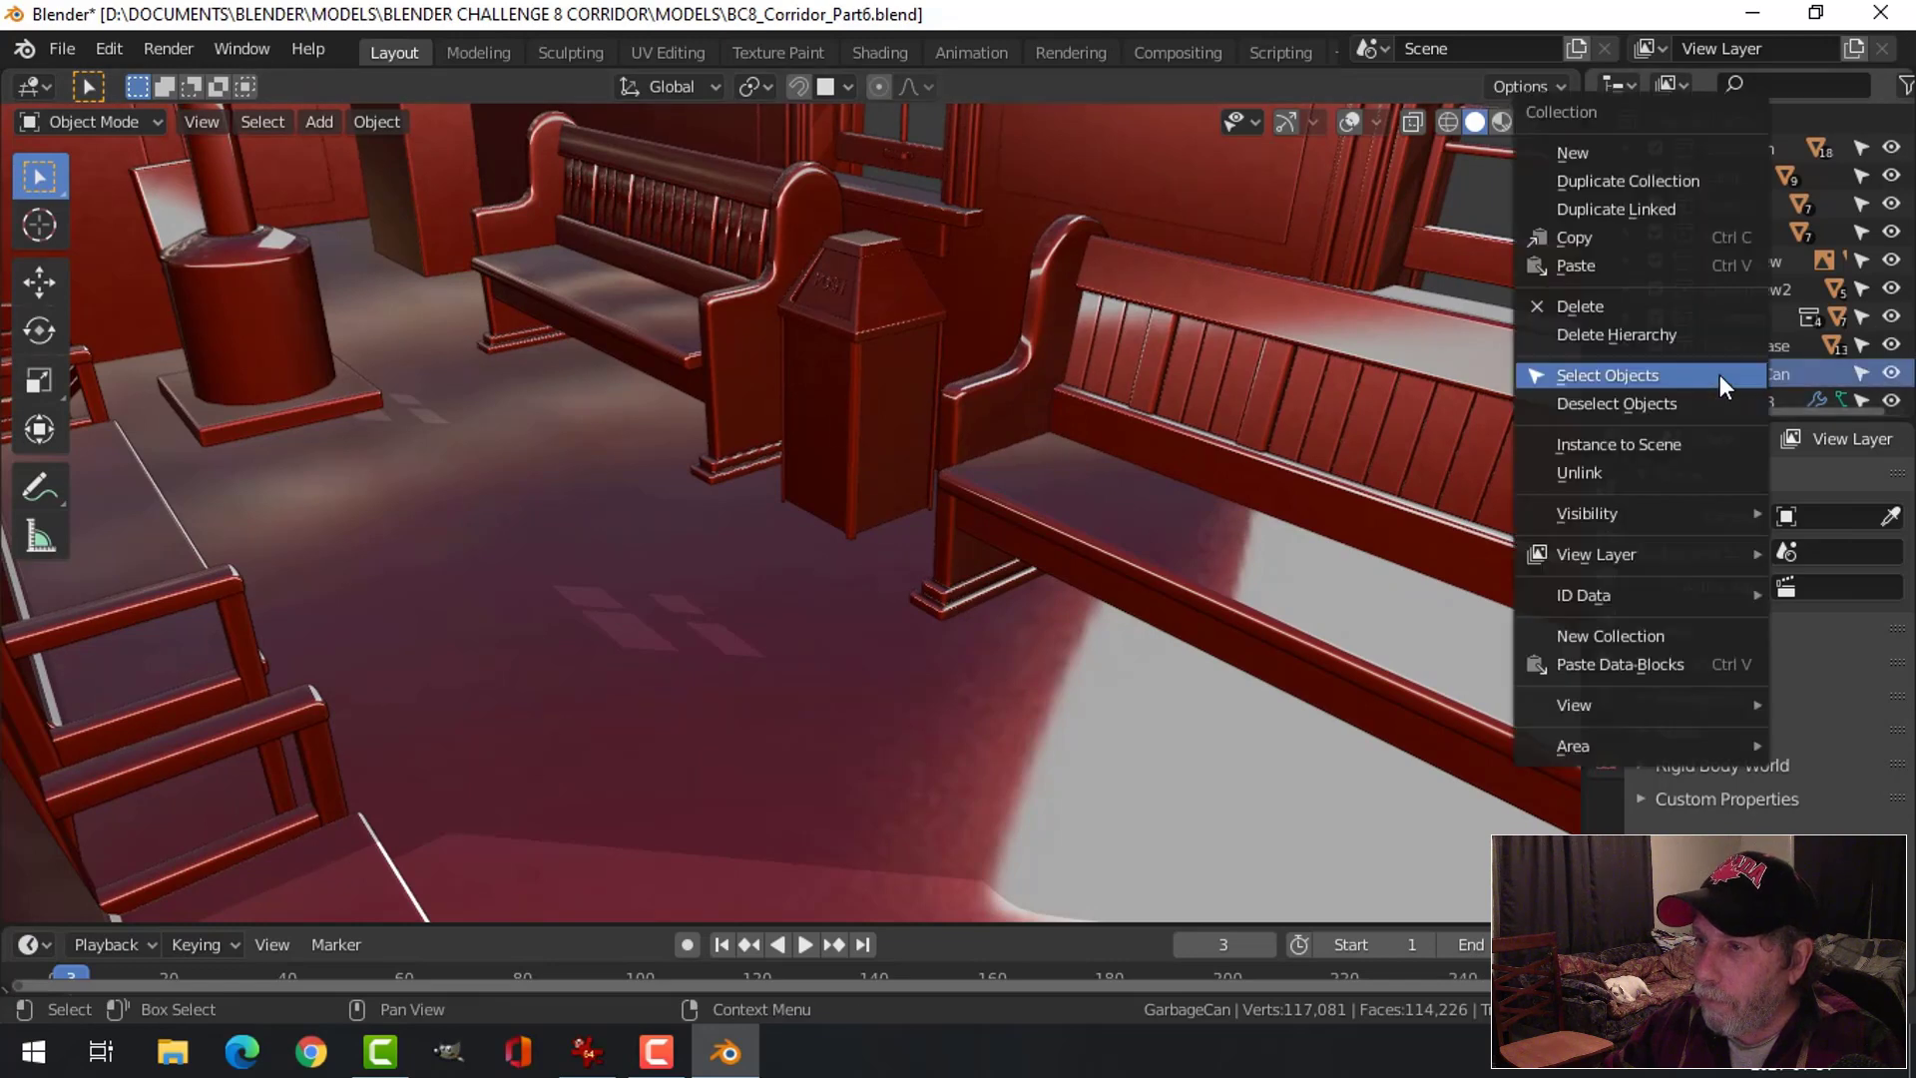
left_click(1720, 374)
middle_click_drag(944, 429, 978, 429)
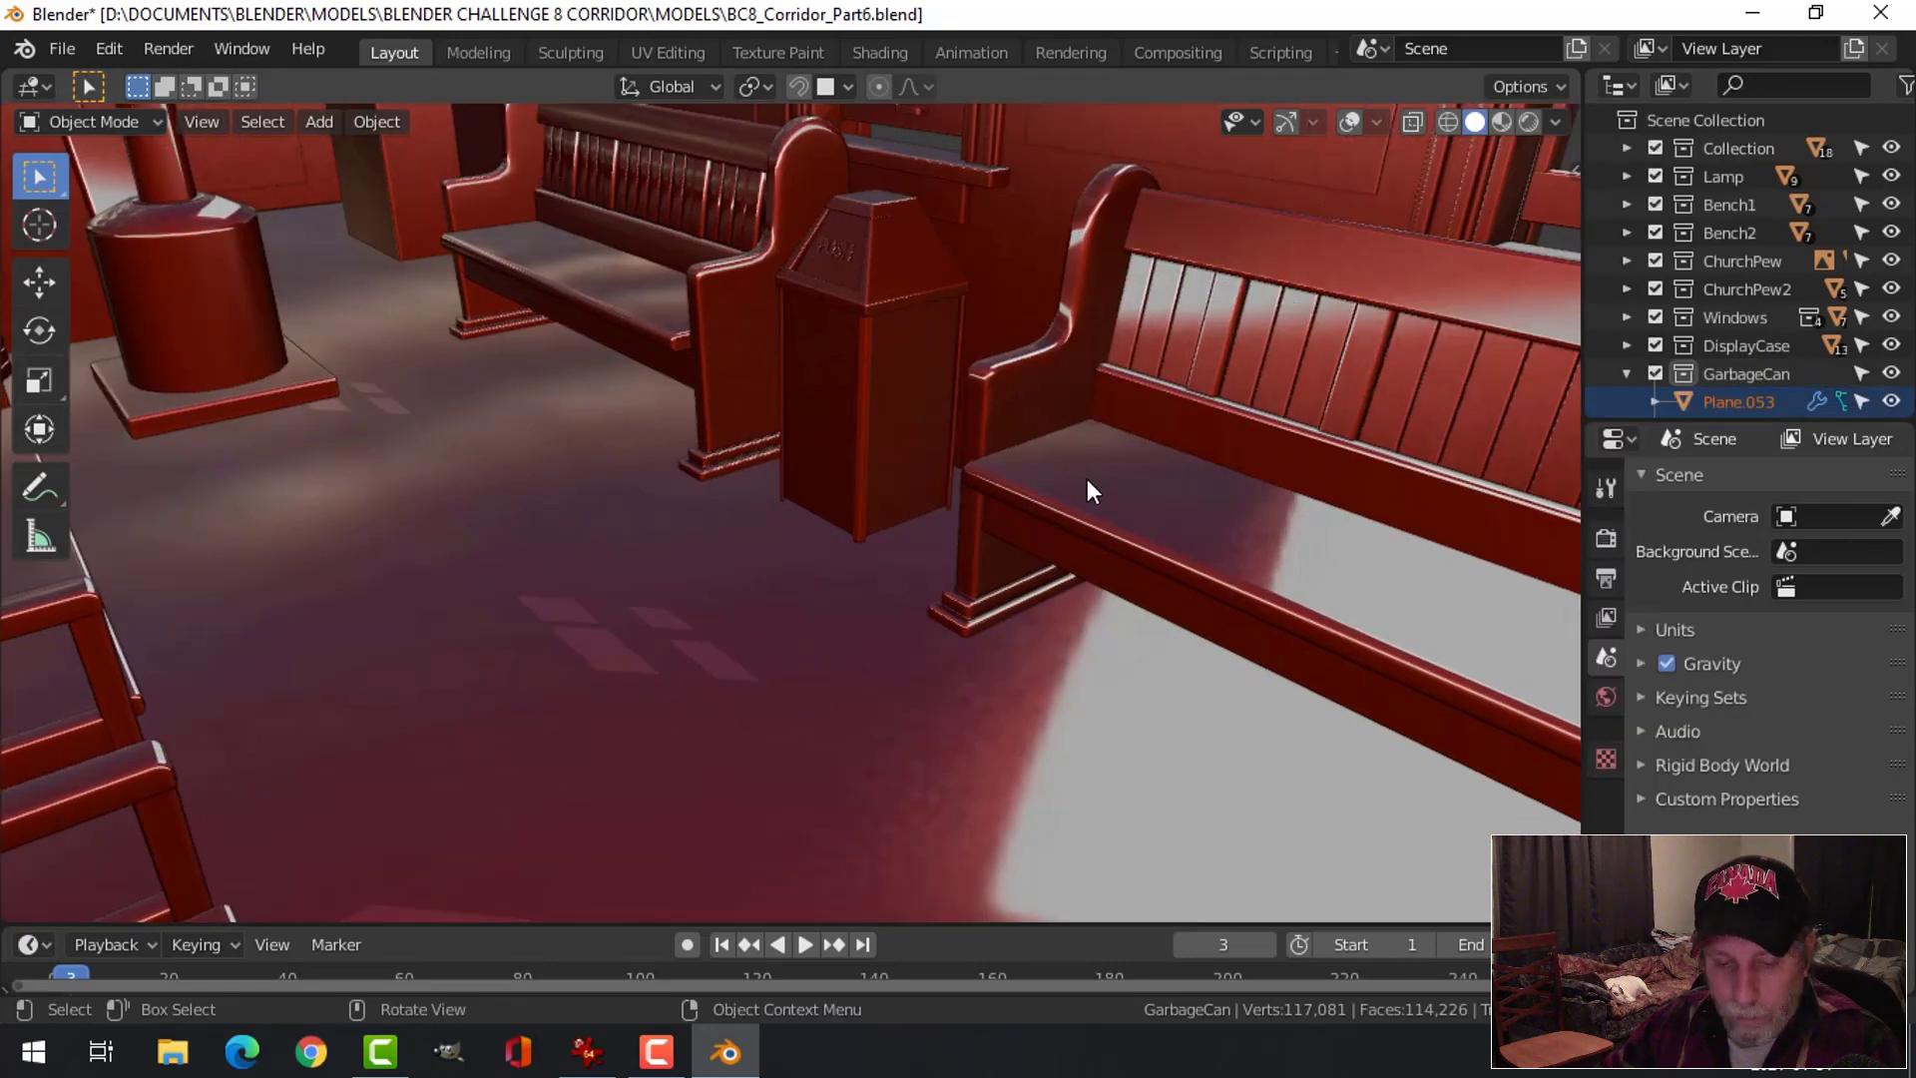
key("s")
key("z")
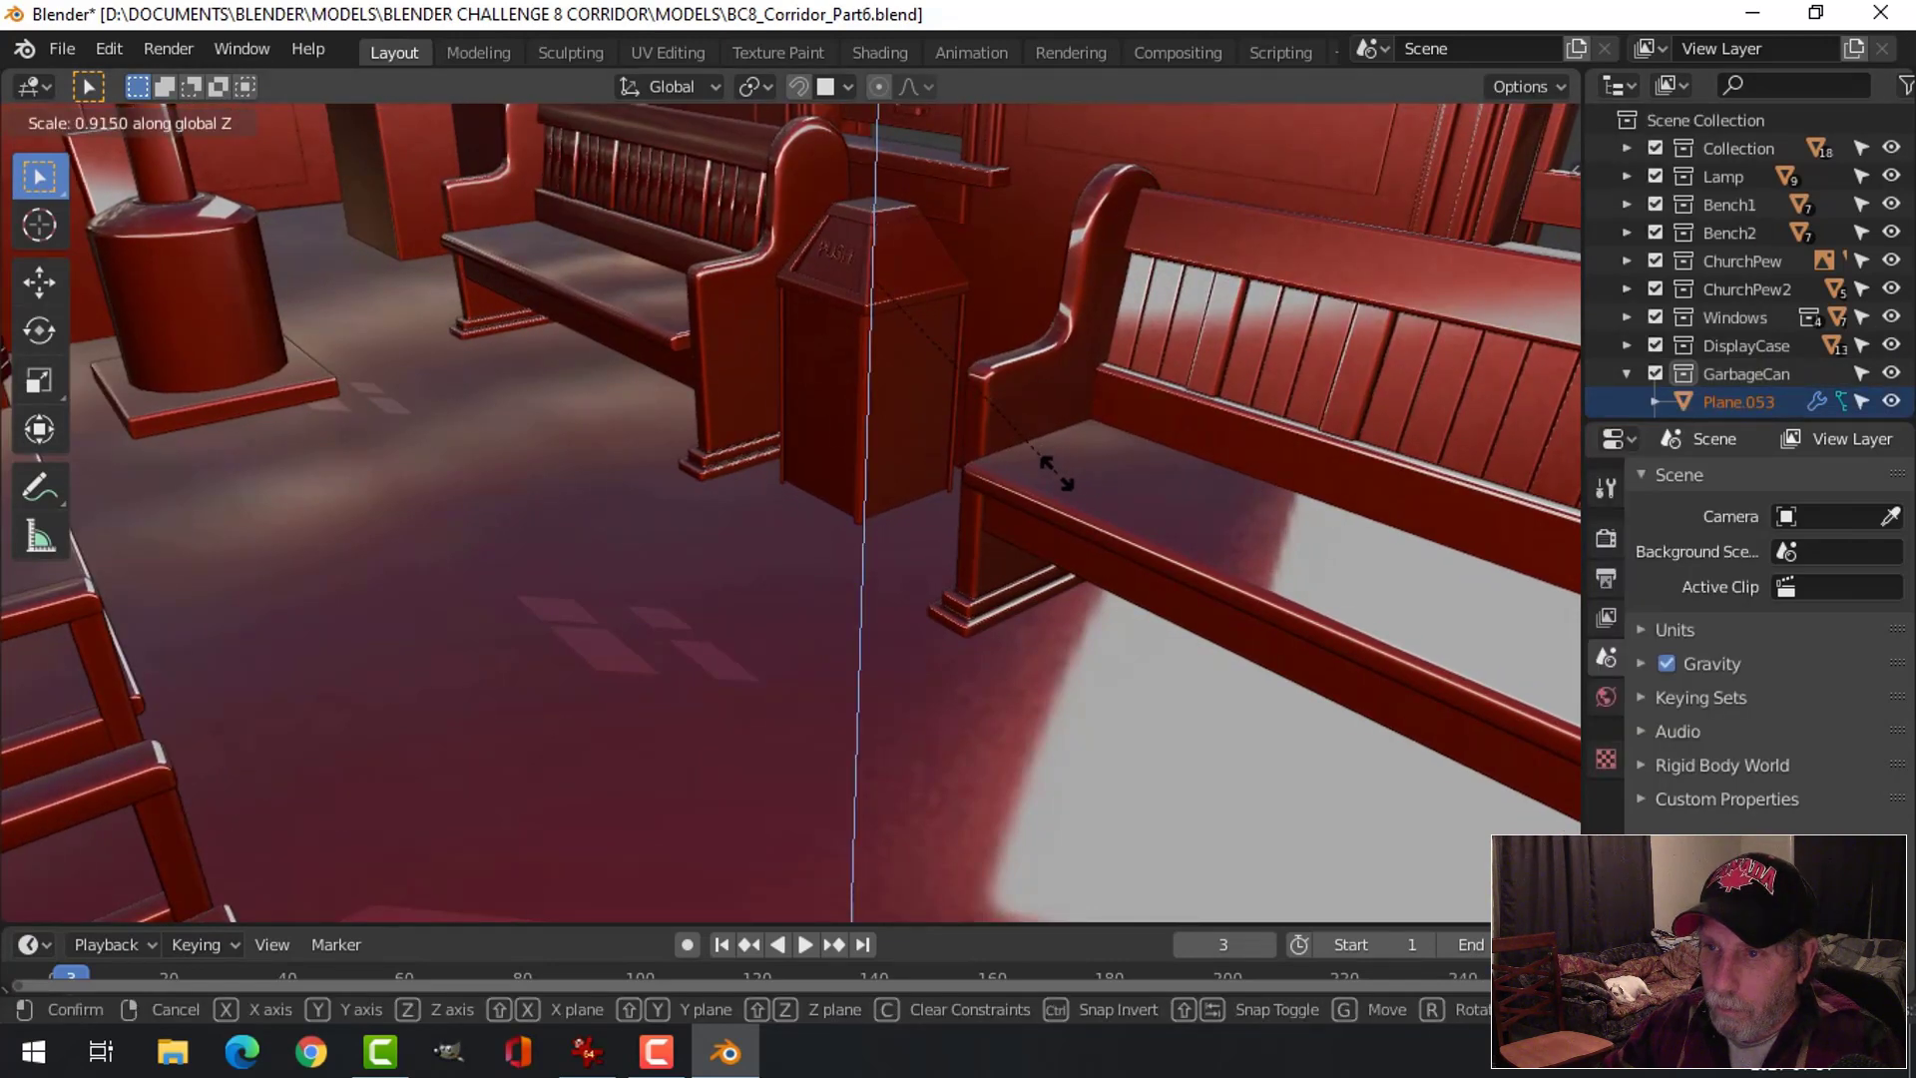
left_click(1055, 471)
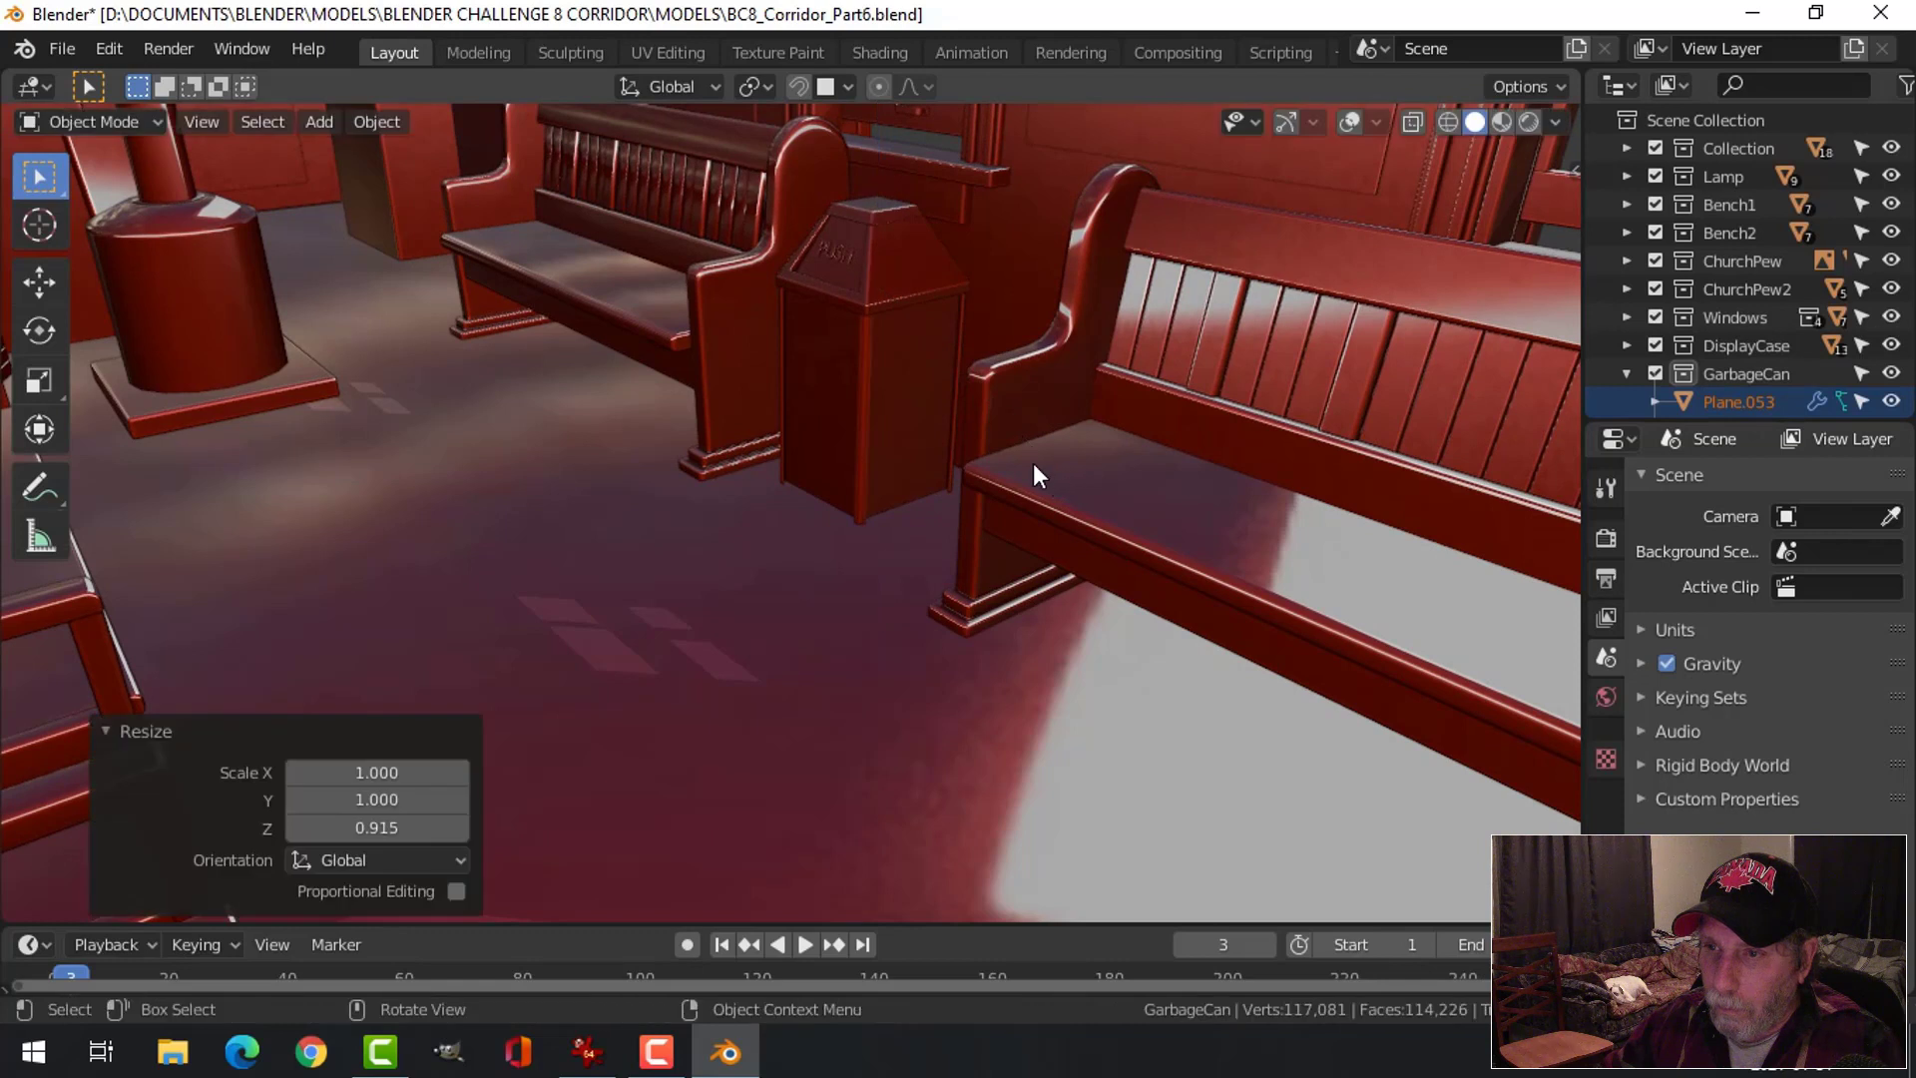
Show the viewport gizmos and lower the garbage can about 0.07 m along Z, fine-tuning its height to sit on the floor
left_click(1285, 123)
left_click_drag(874, 177, 876, 189)
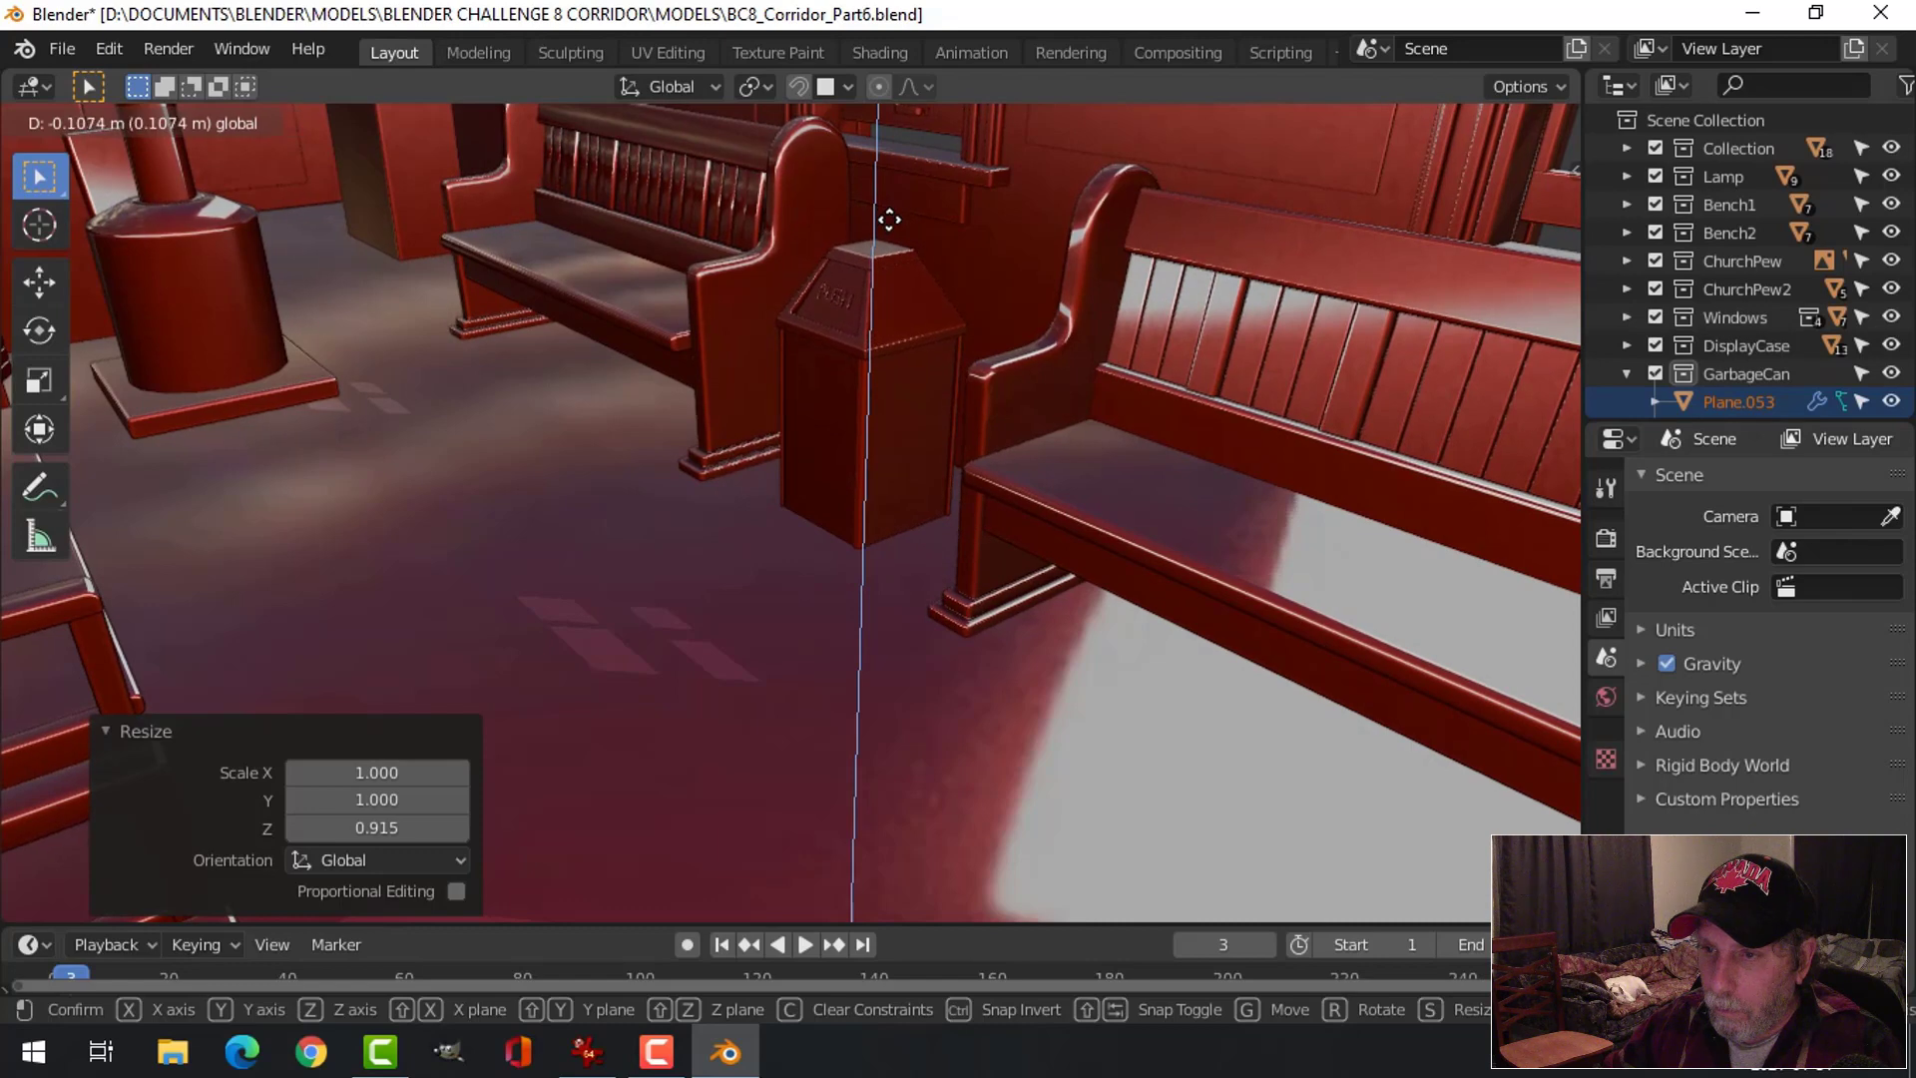
left_click_drag(899, 206, 900, 213)
scroll(898, 467, "up", 6)
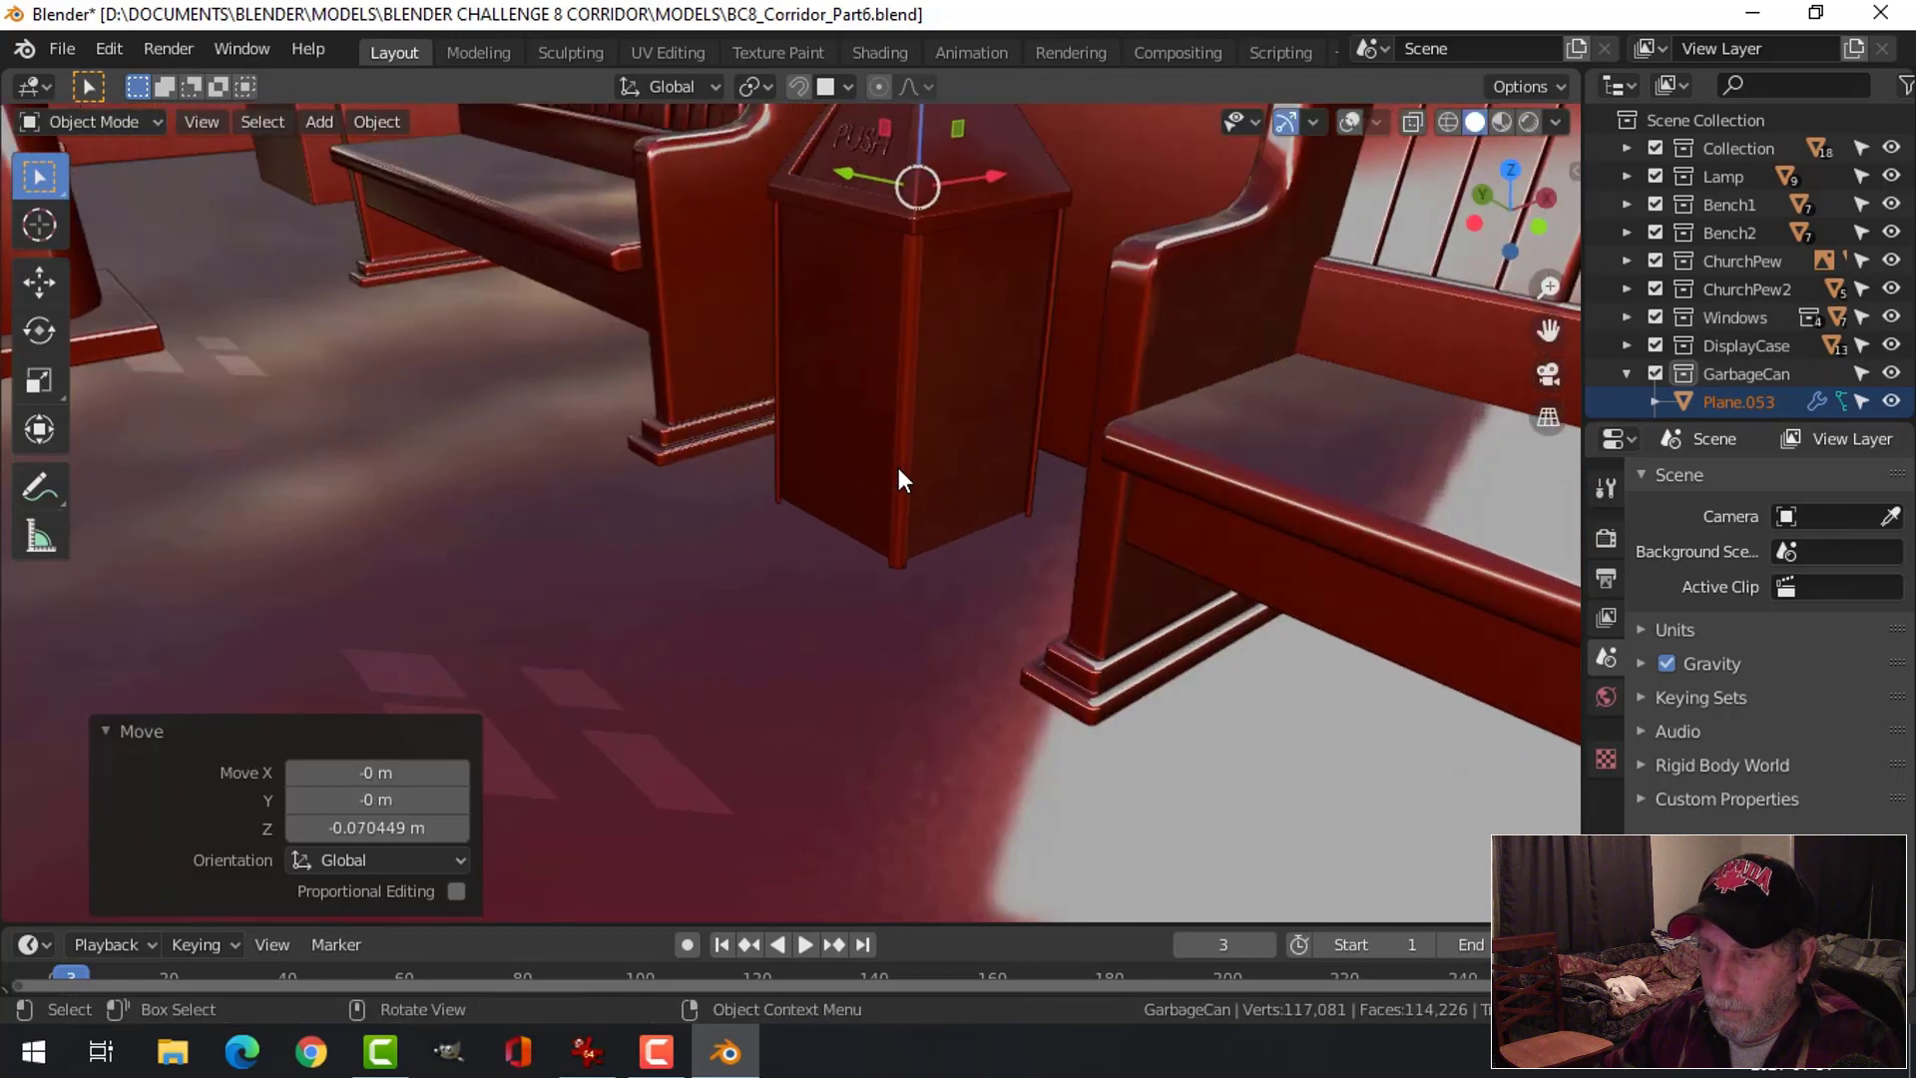
mouse_move(1009, 493)
middle_mouse_down()
mouse_move(1030, 439)
mouse_move(1030, 499)
middle_mouse_up()
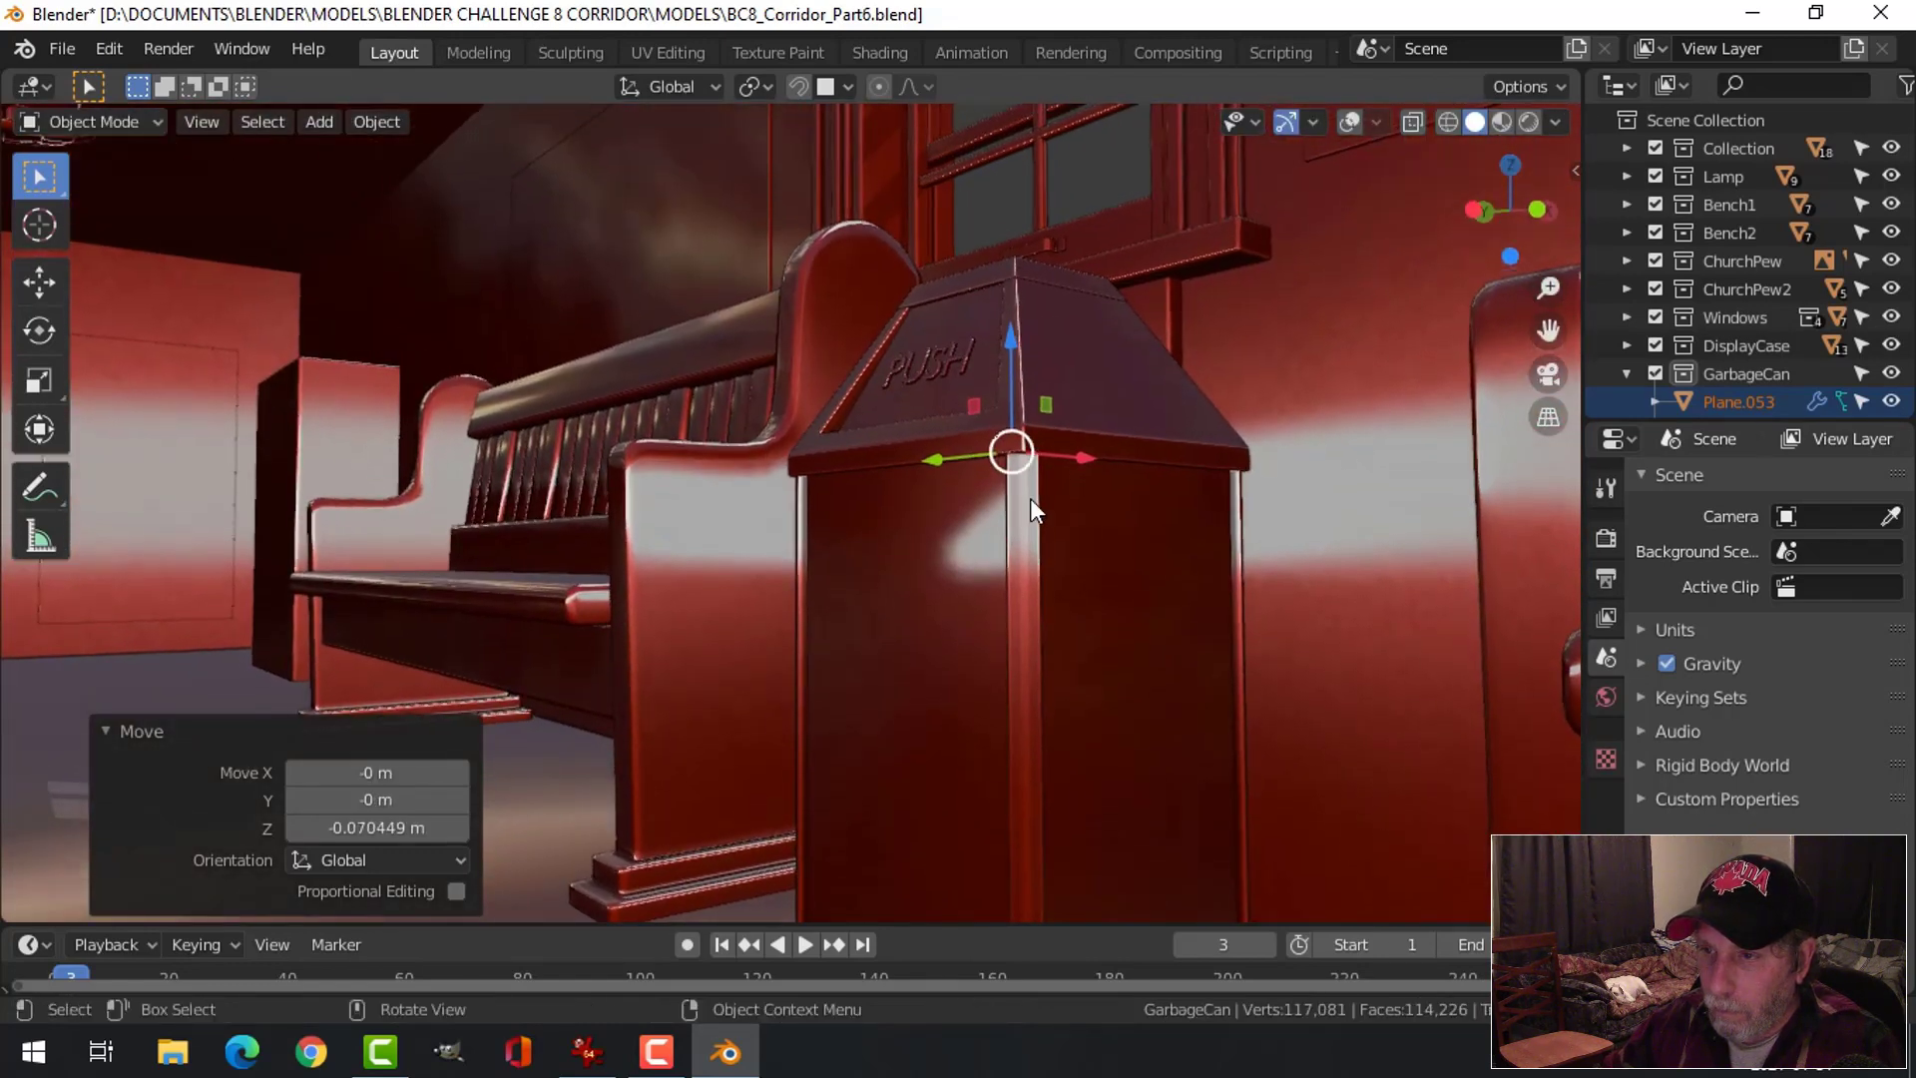
middle_click_drag(948, 309, 934, 261)
middle_click_drag(1001, 558, 1093, 599)
key("g")
key("z")
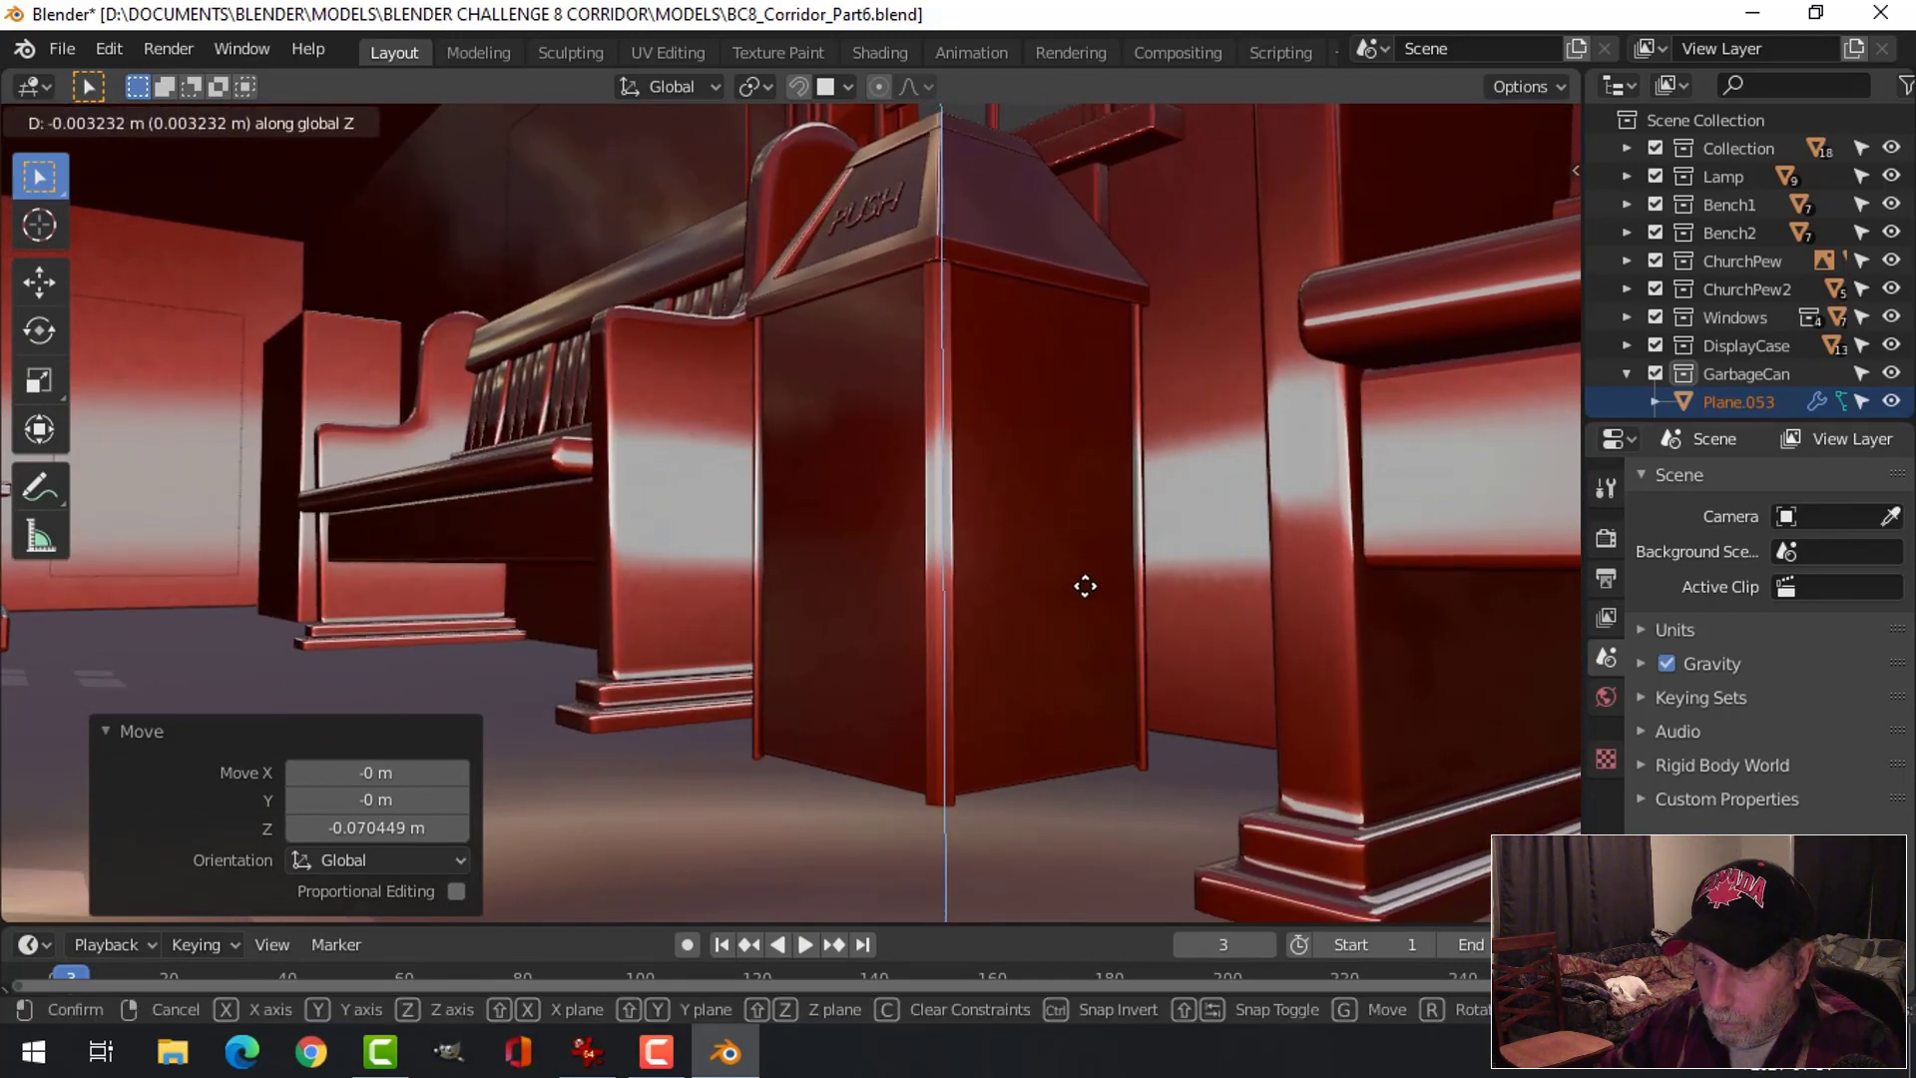
left_click(1085, 584)
Deselect the garbage can, check its PUSH panel and lid up close, then hide the gizmos and turn on the overlays
middle_click_drag(1118, 582, 937, 557)
scroll(948, 519, "up", 4)
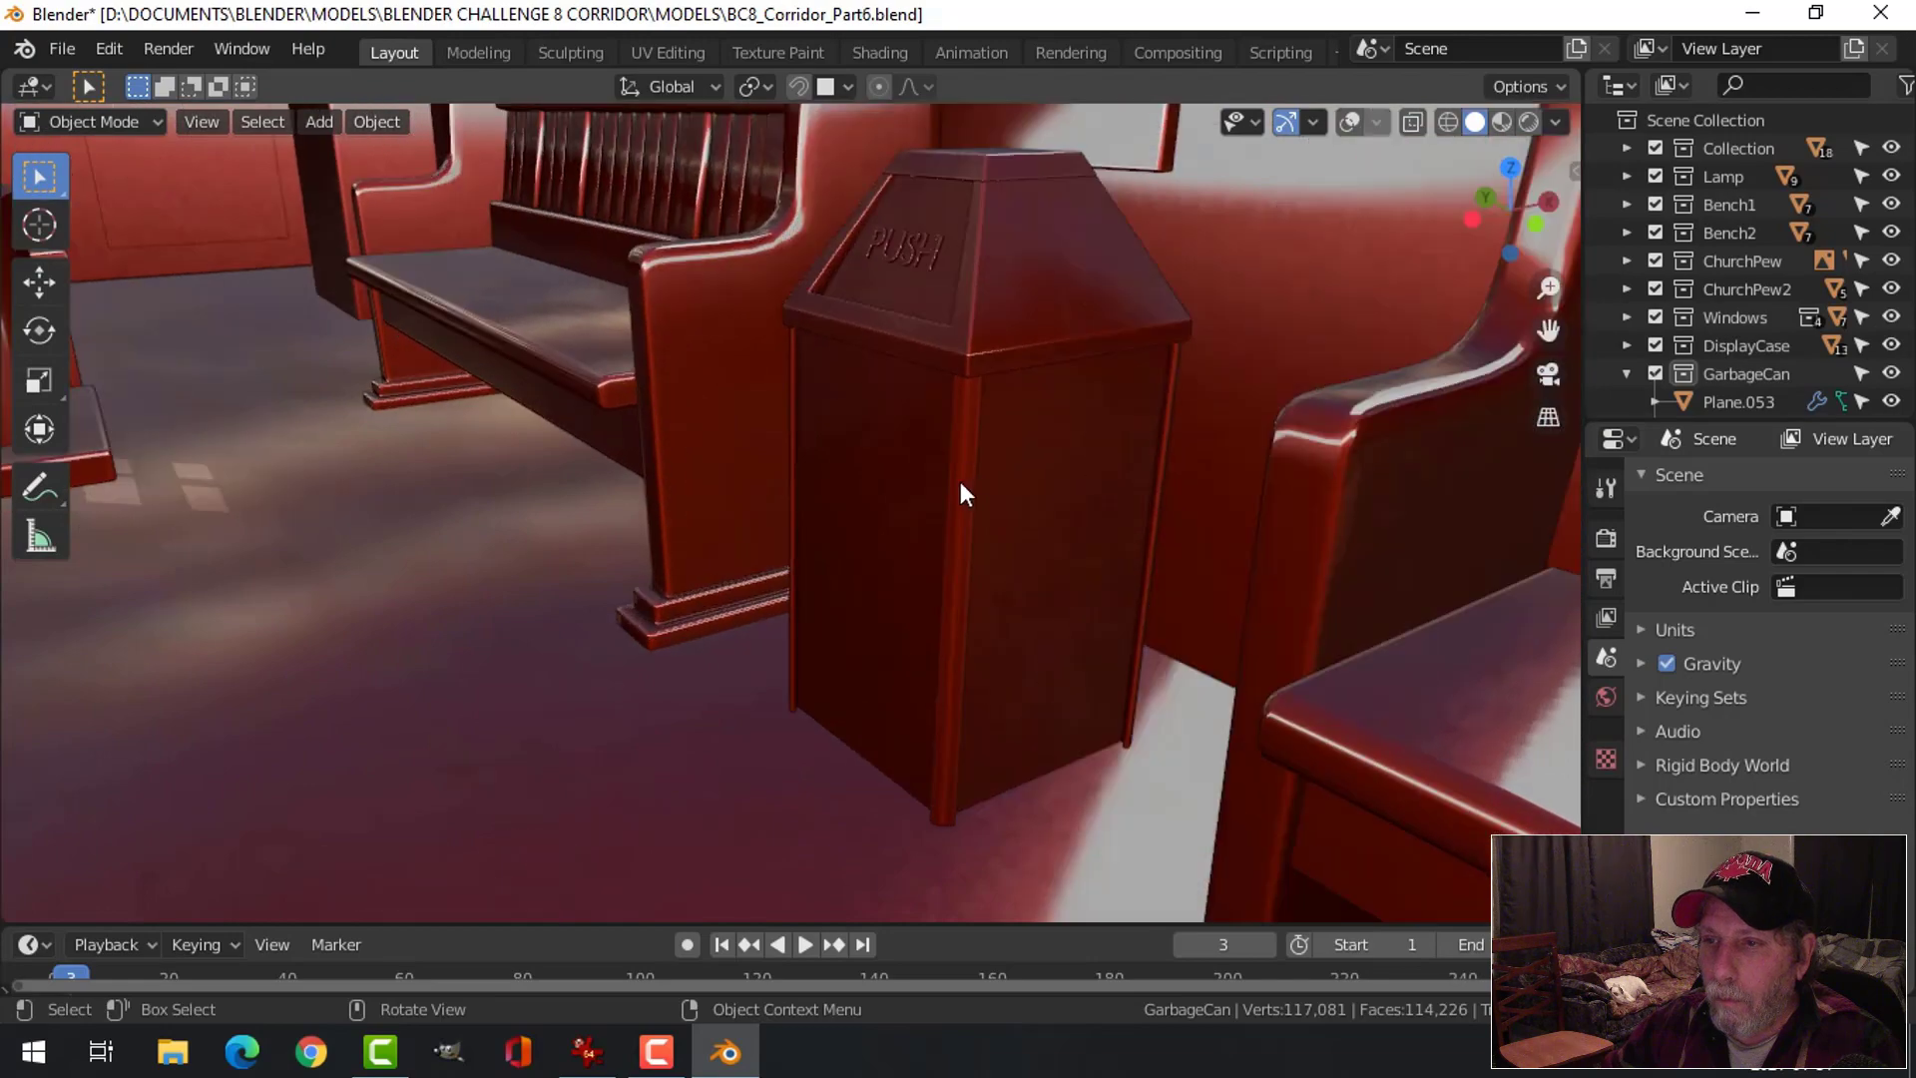
middle_click_drag(1009, 413, 1141, 611)
scroll(967, 642, "up", 2)
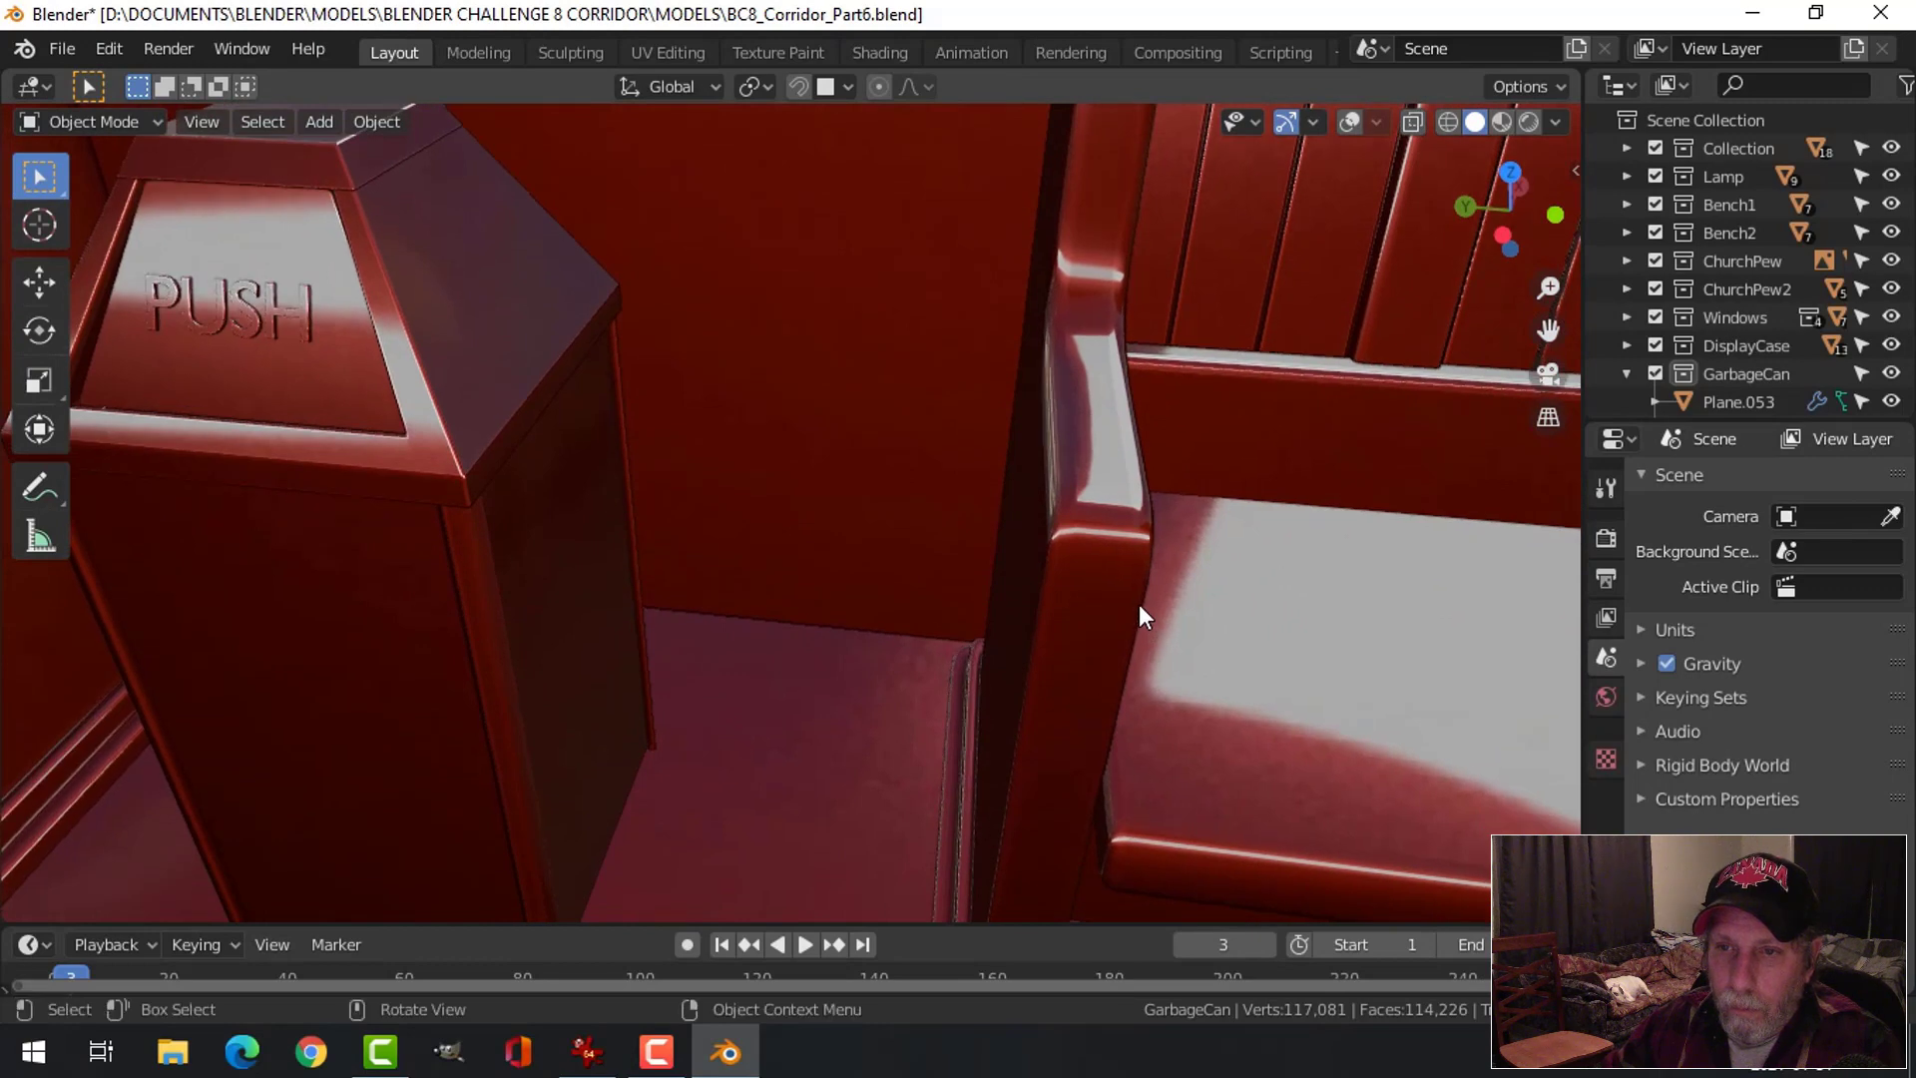
middle_click_drag(896, 610, 759, 589)
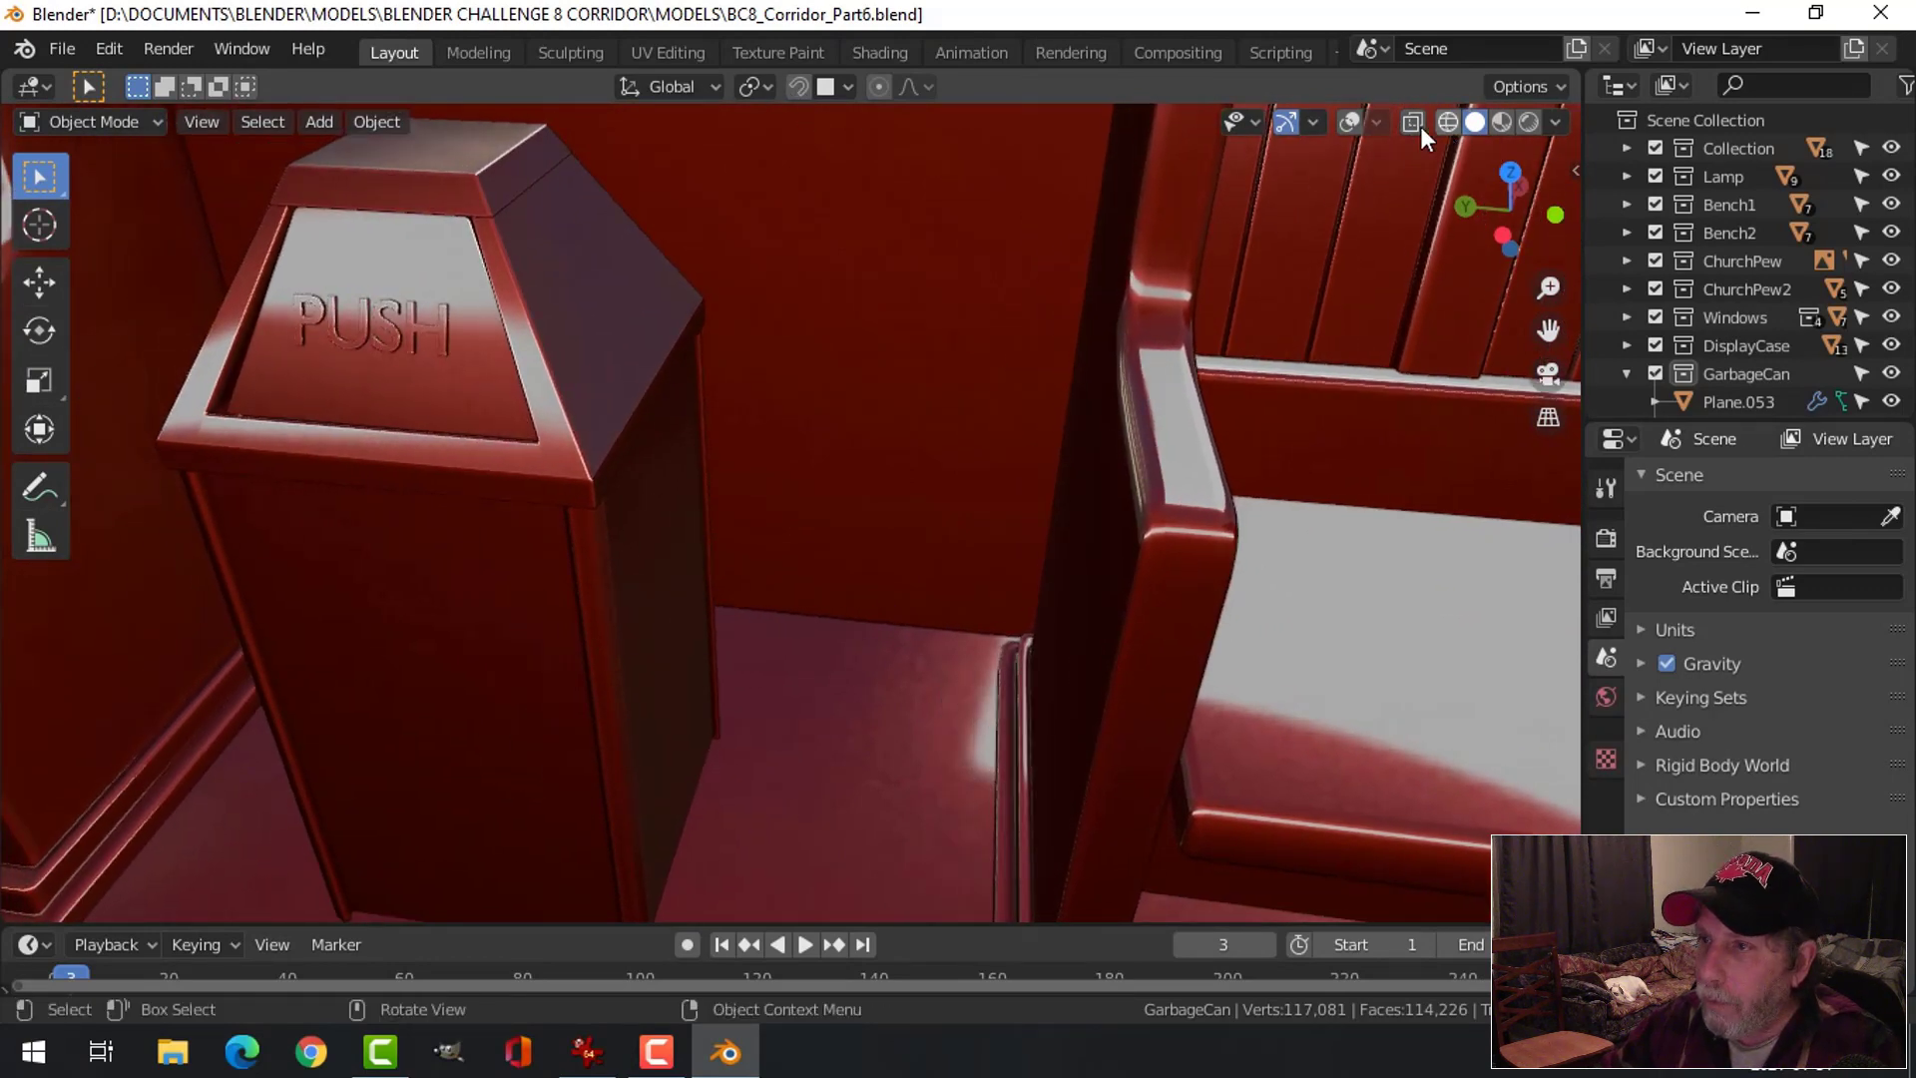
left_click(1291, 124)
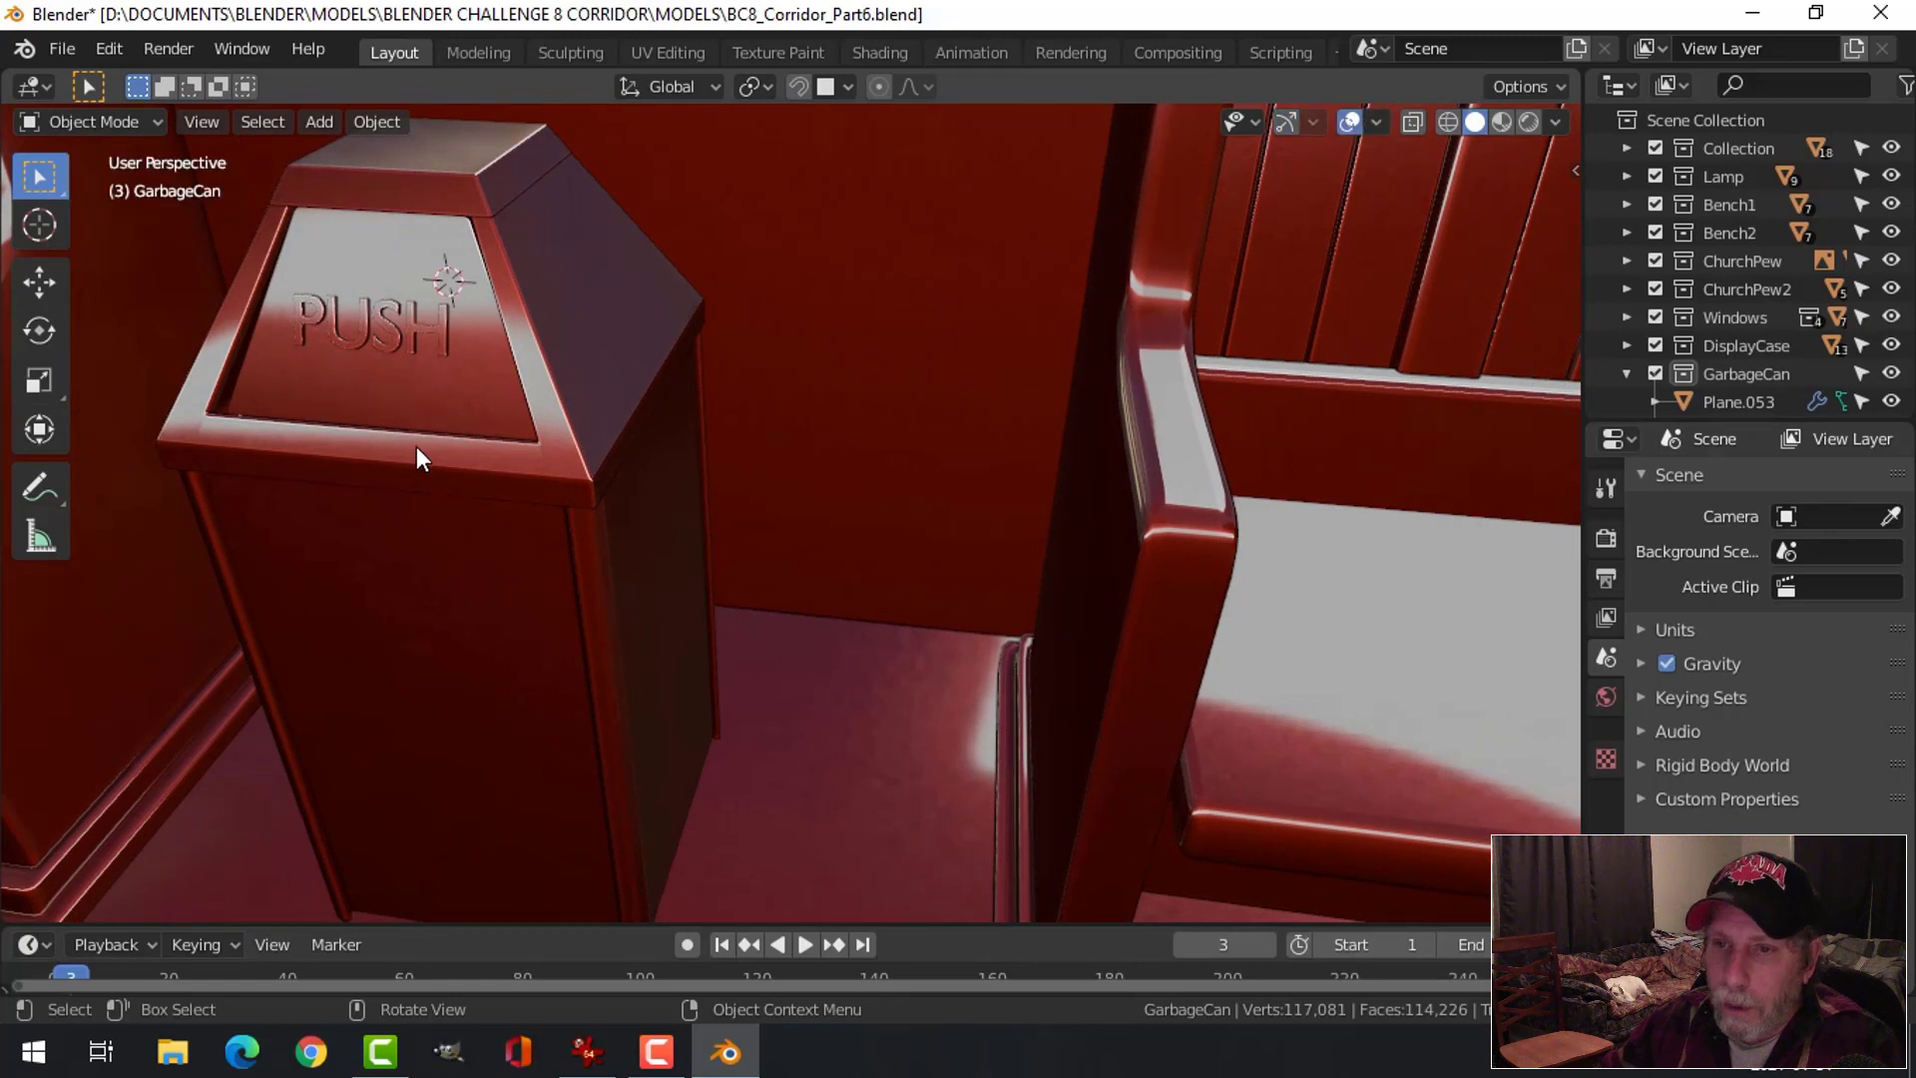
Separate the lid's rim strips below both PUSH panels from the lid mesh by selecting their face loops in Edit Mode
left_click(579, 481)
key("Tab")
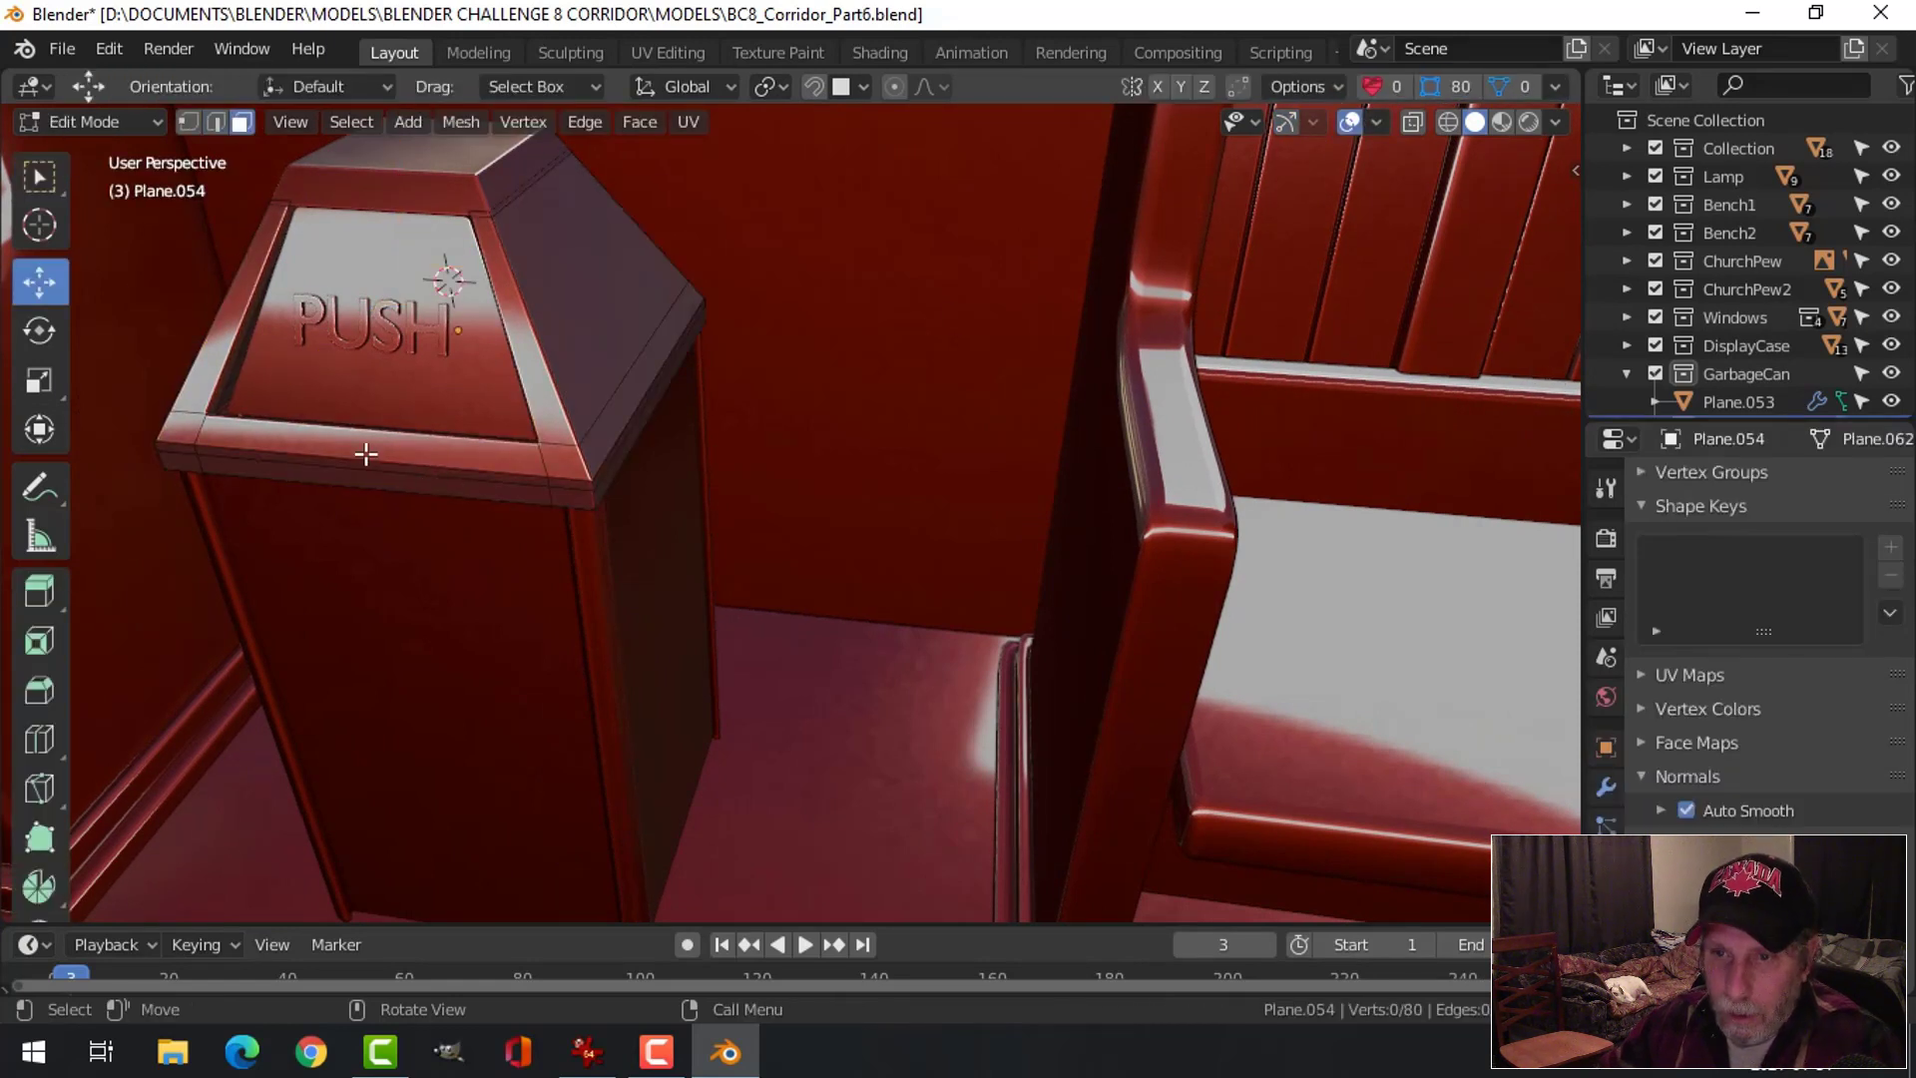
left_click(484, 456, "alt")
middle_click_drag(752, 437, 608, 436)
scroll(608, 436, "down", 4)
middle_click_drag(868, 458, 874, 511)
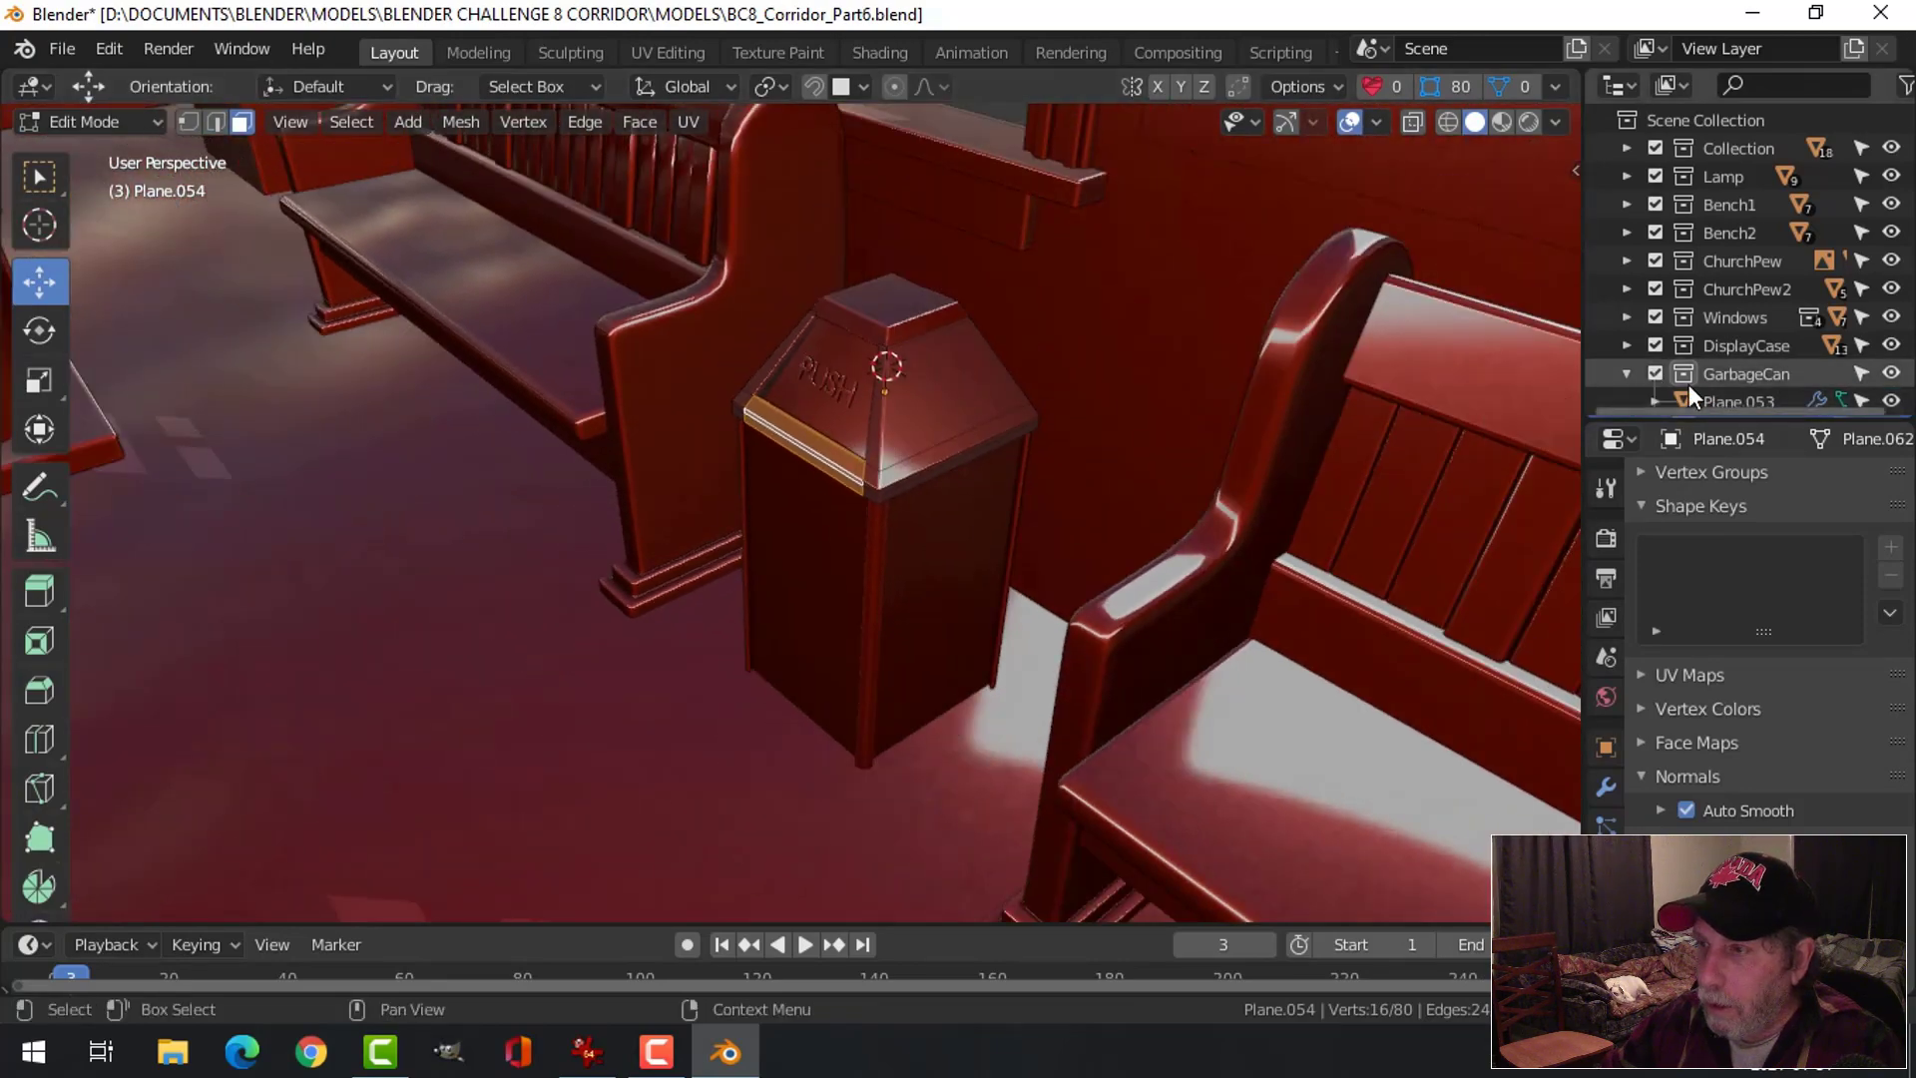
middle_click_drag(1147, 410, 507, 541)
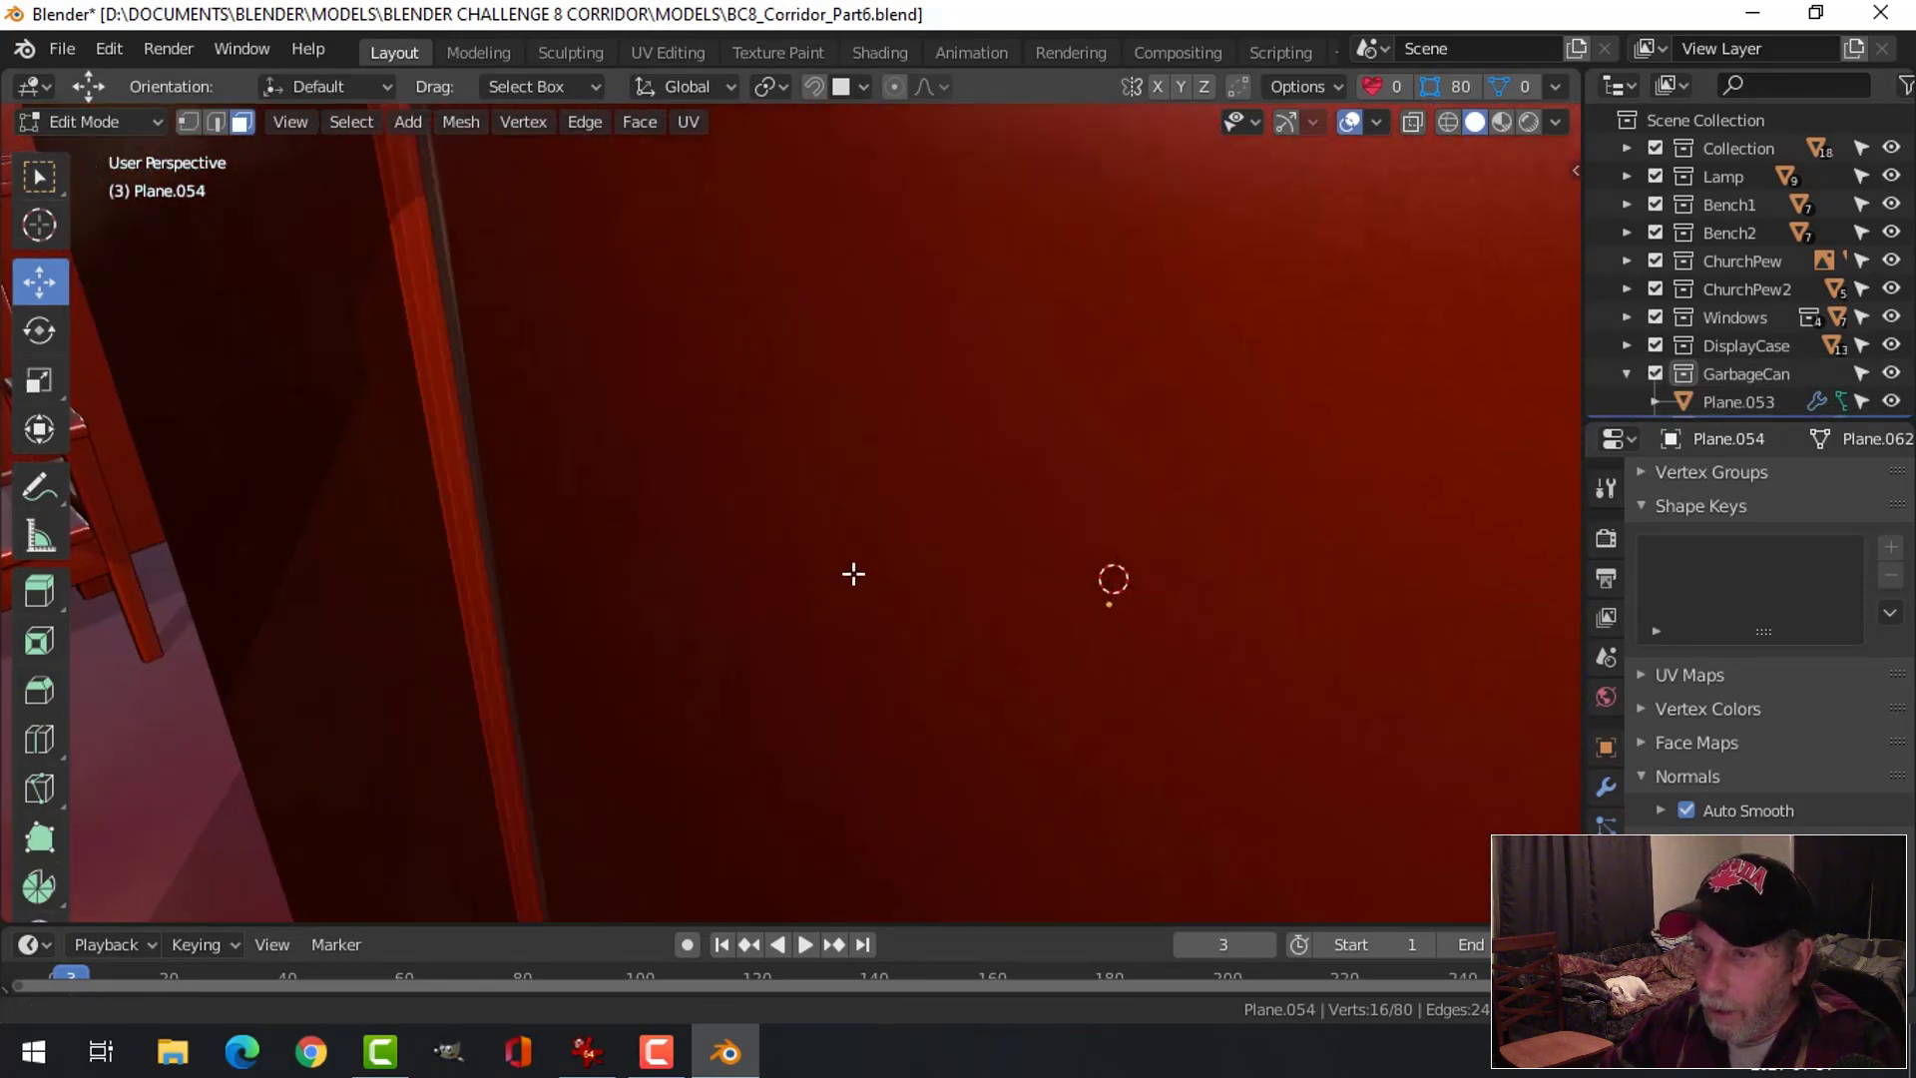
middle_click_drag(851, 573, 1018, 628, "shift")
scroll(1031, 637, "up", 1)
middle_click_drag(778, 419, 1078, 346)
left_click(1074, 329, "alt")
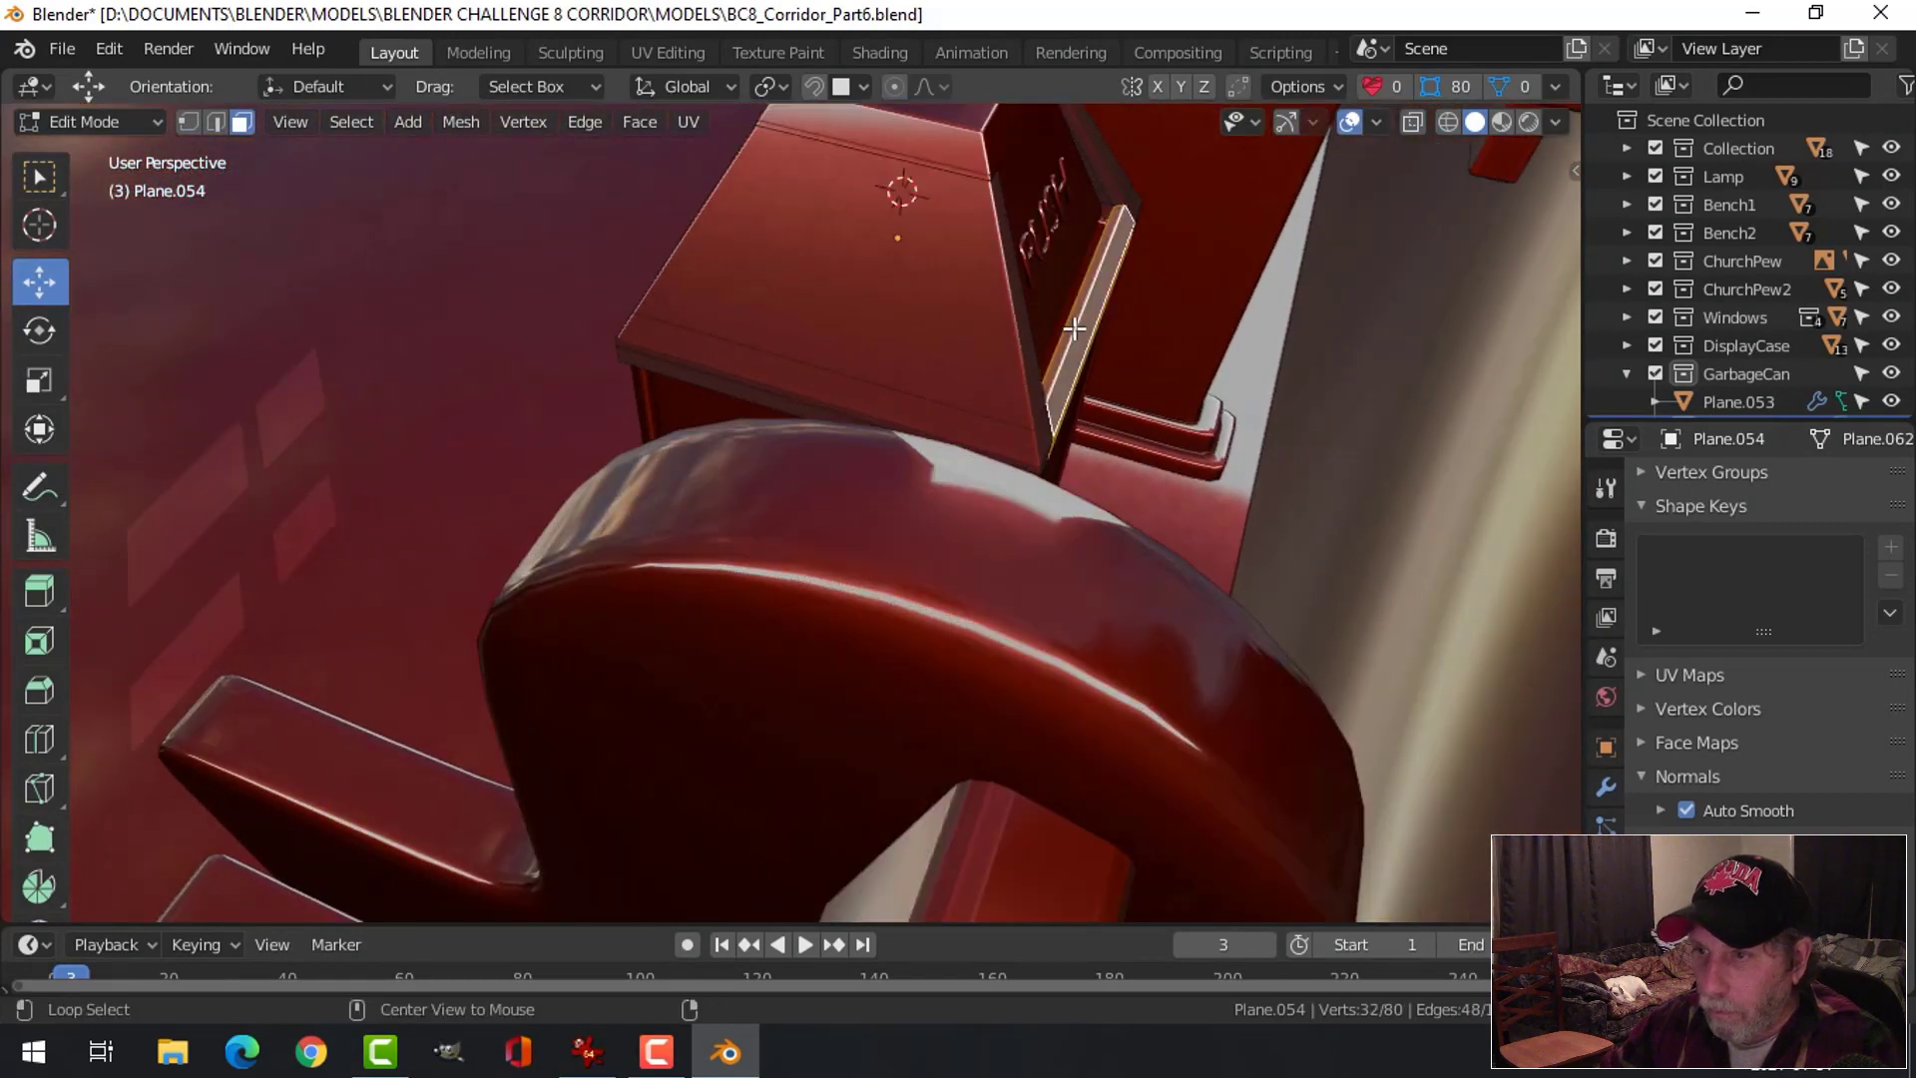
key("p")
left_click(1074, 328)
key("Tab")
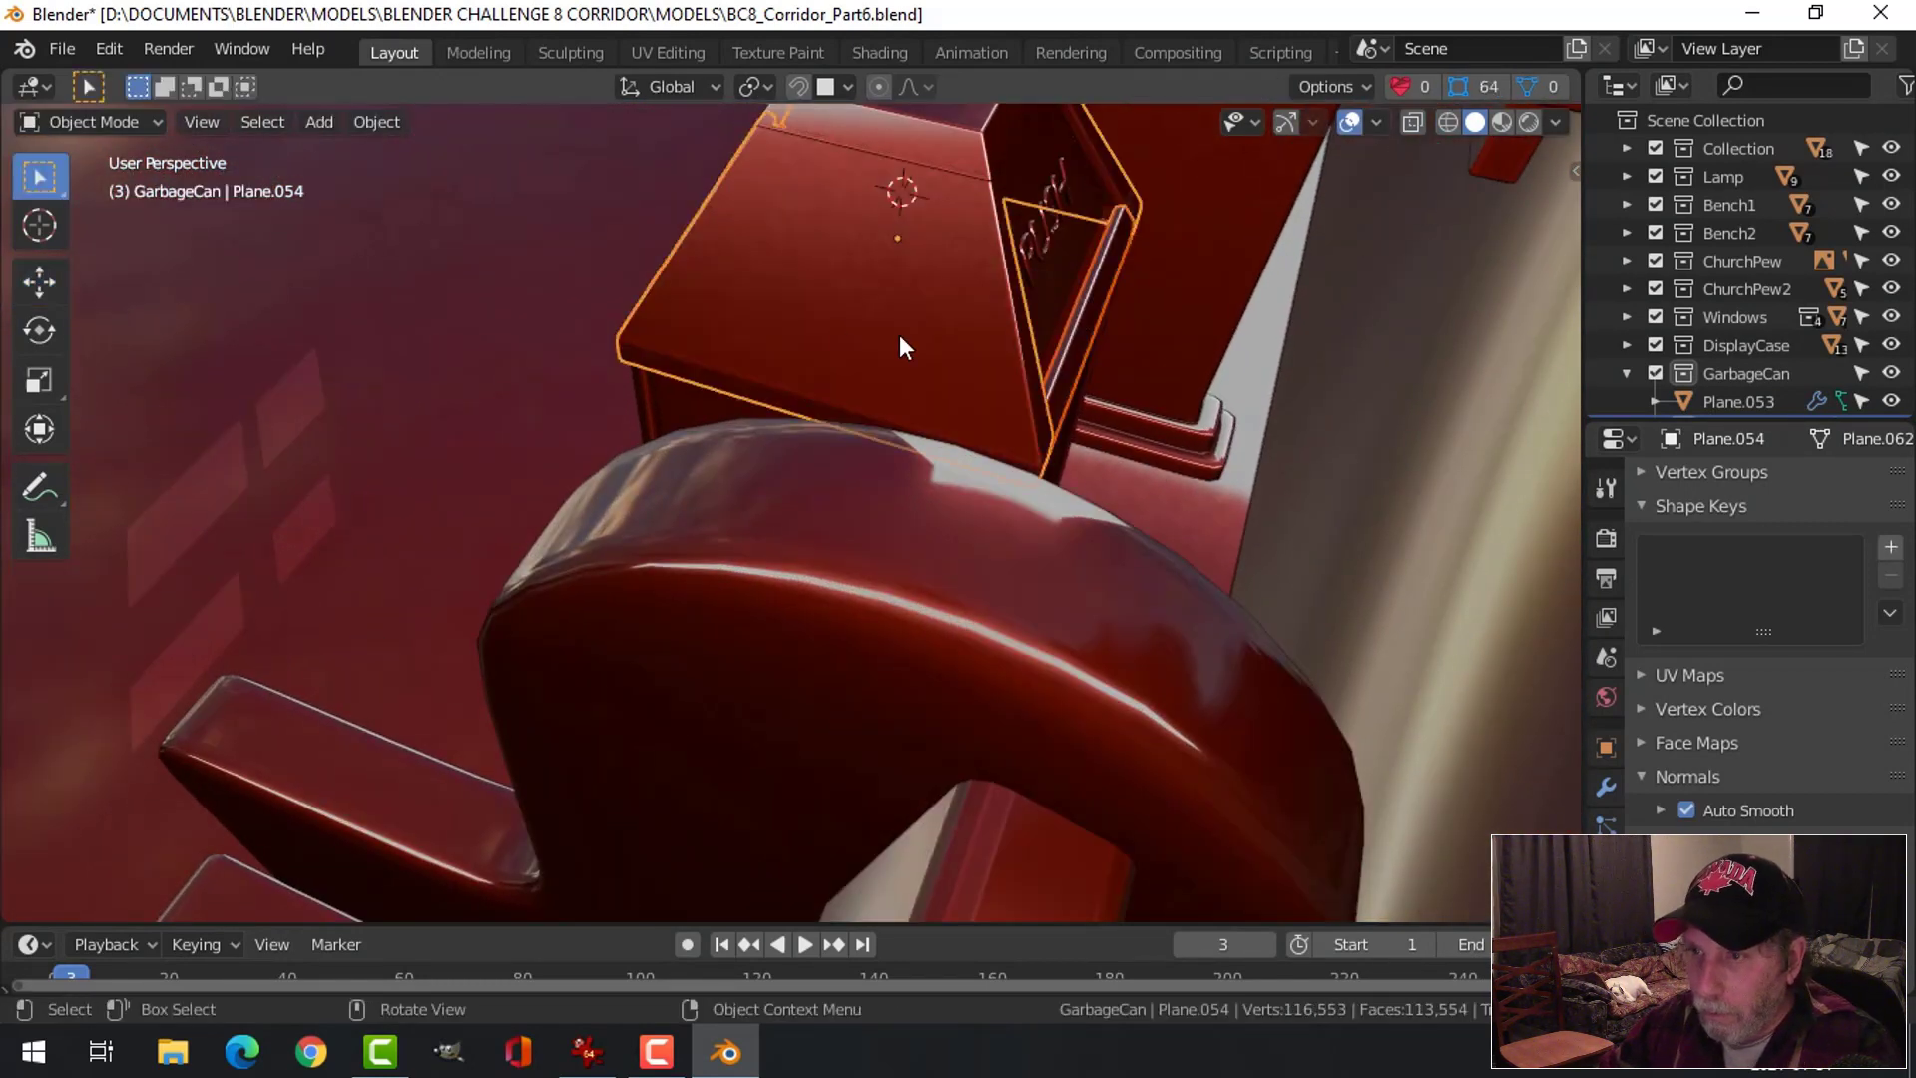
Isolate the lid in the viewport and fill the open gaps at the first lower corner with faces in edge select mode
middle_click_drag(611, 346, 866, 343)
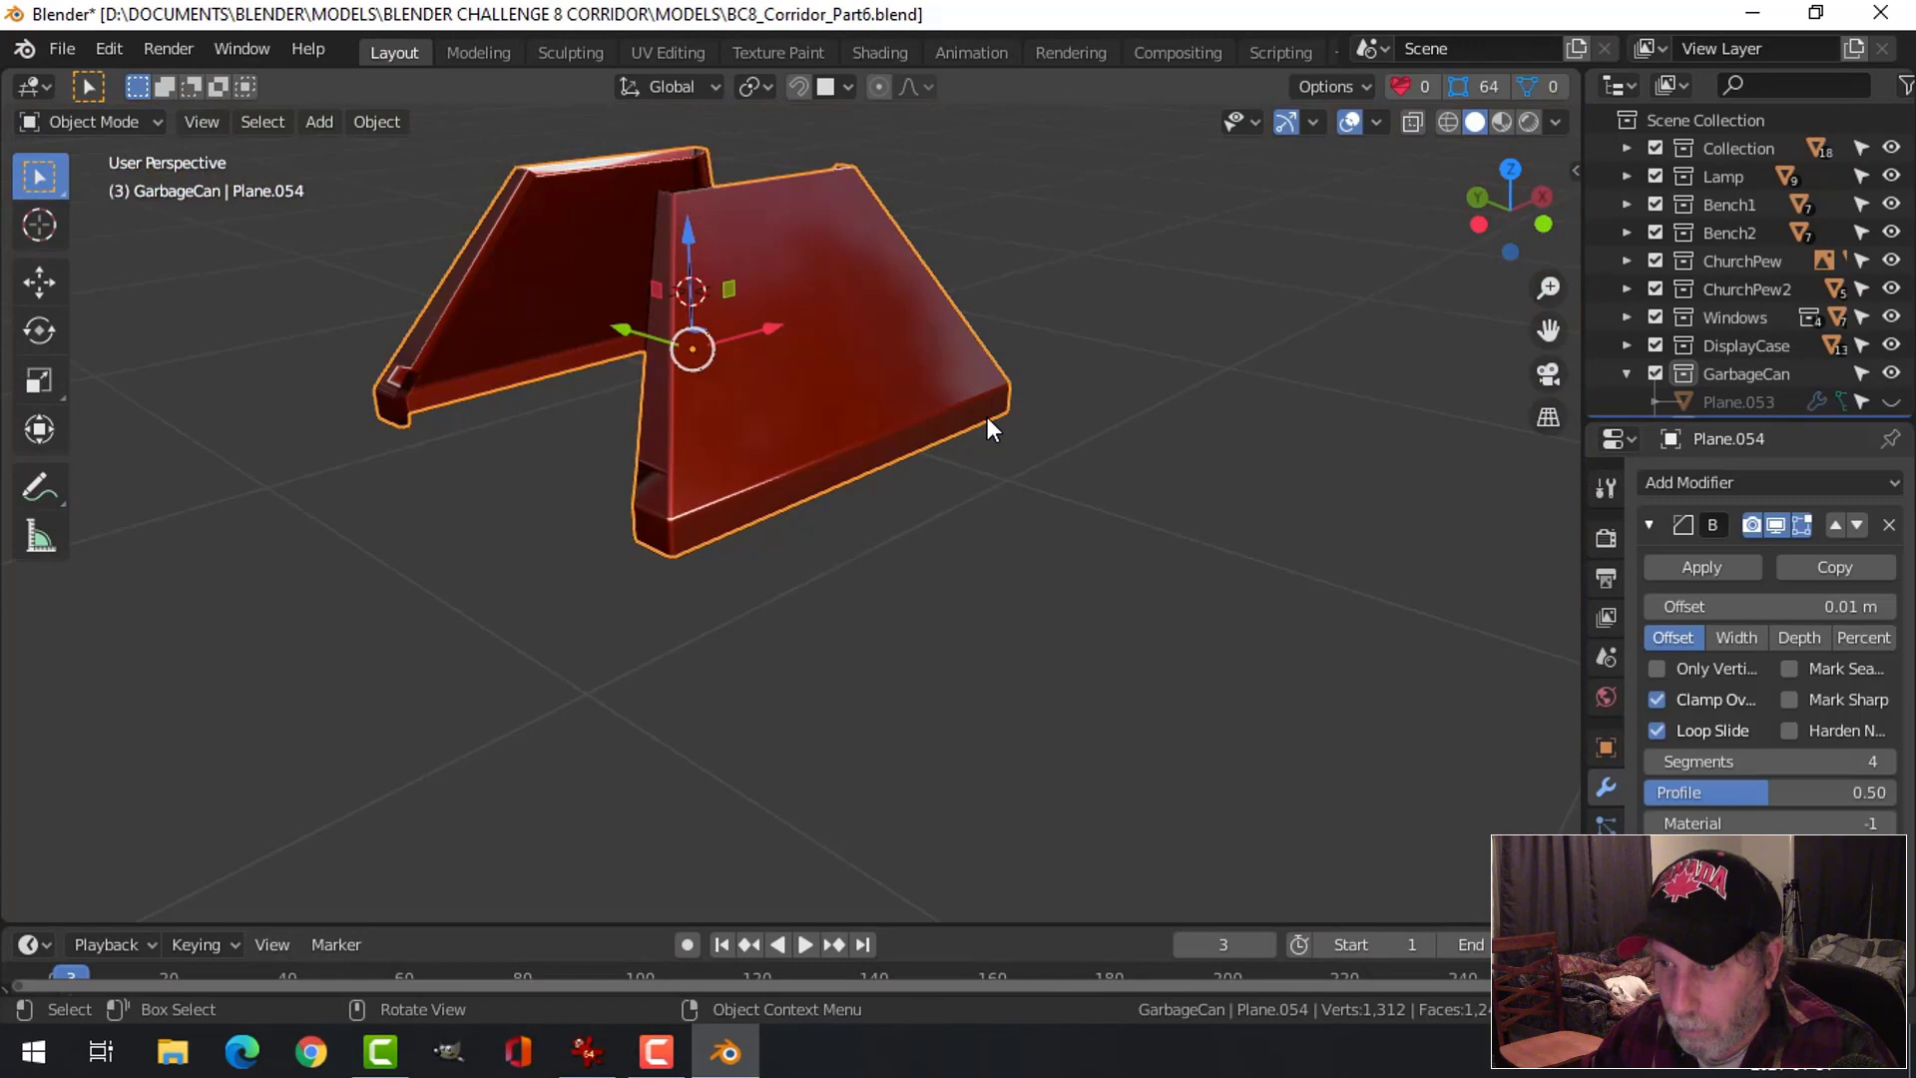
middle_click_drag(988, 427, 761, 505)
key("Tab")
scroll(817, 462, "up", 4)
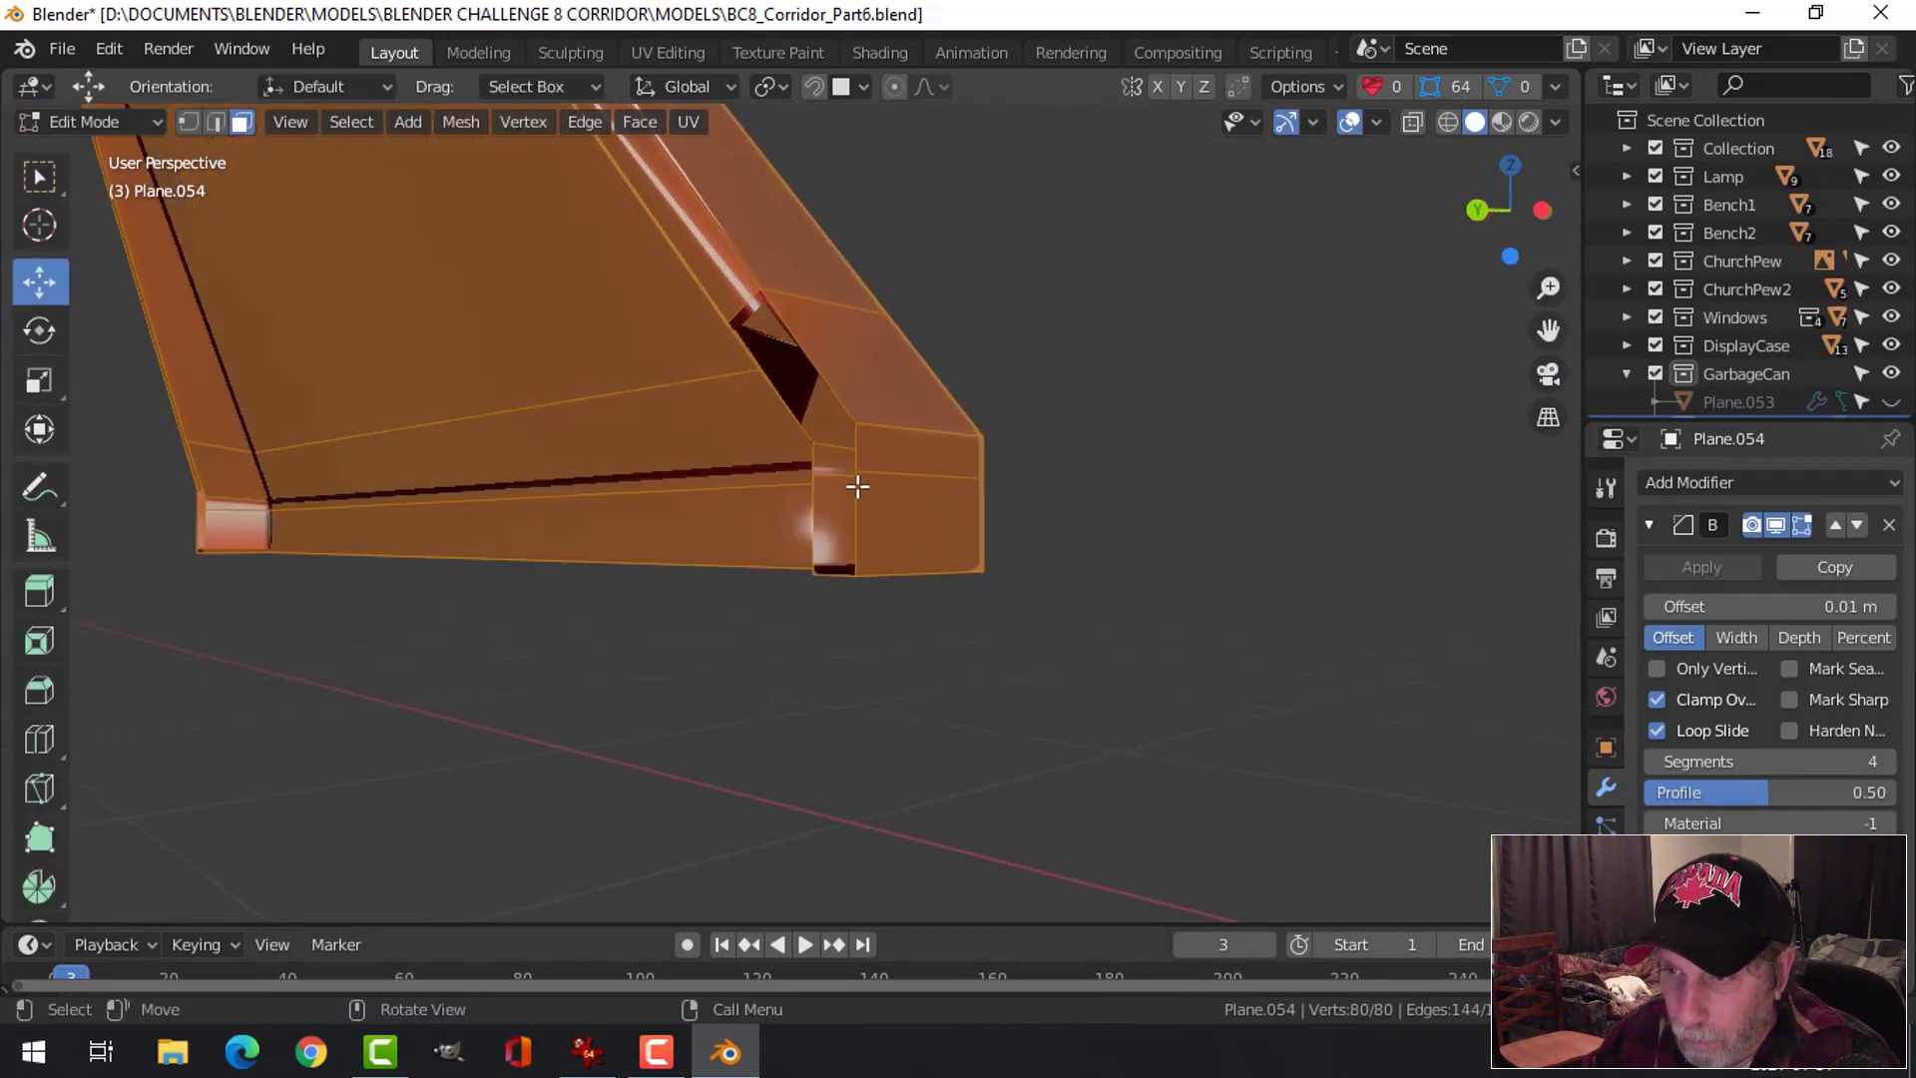
key("2")
left_click(761, 379)
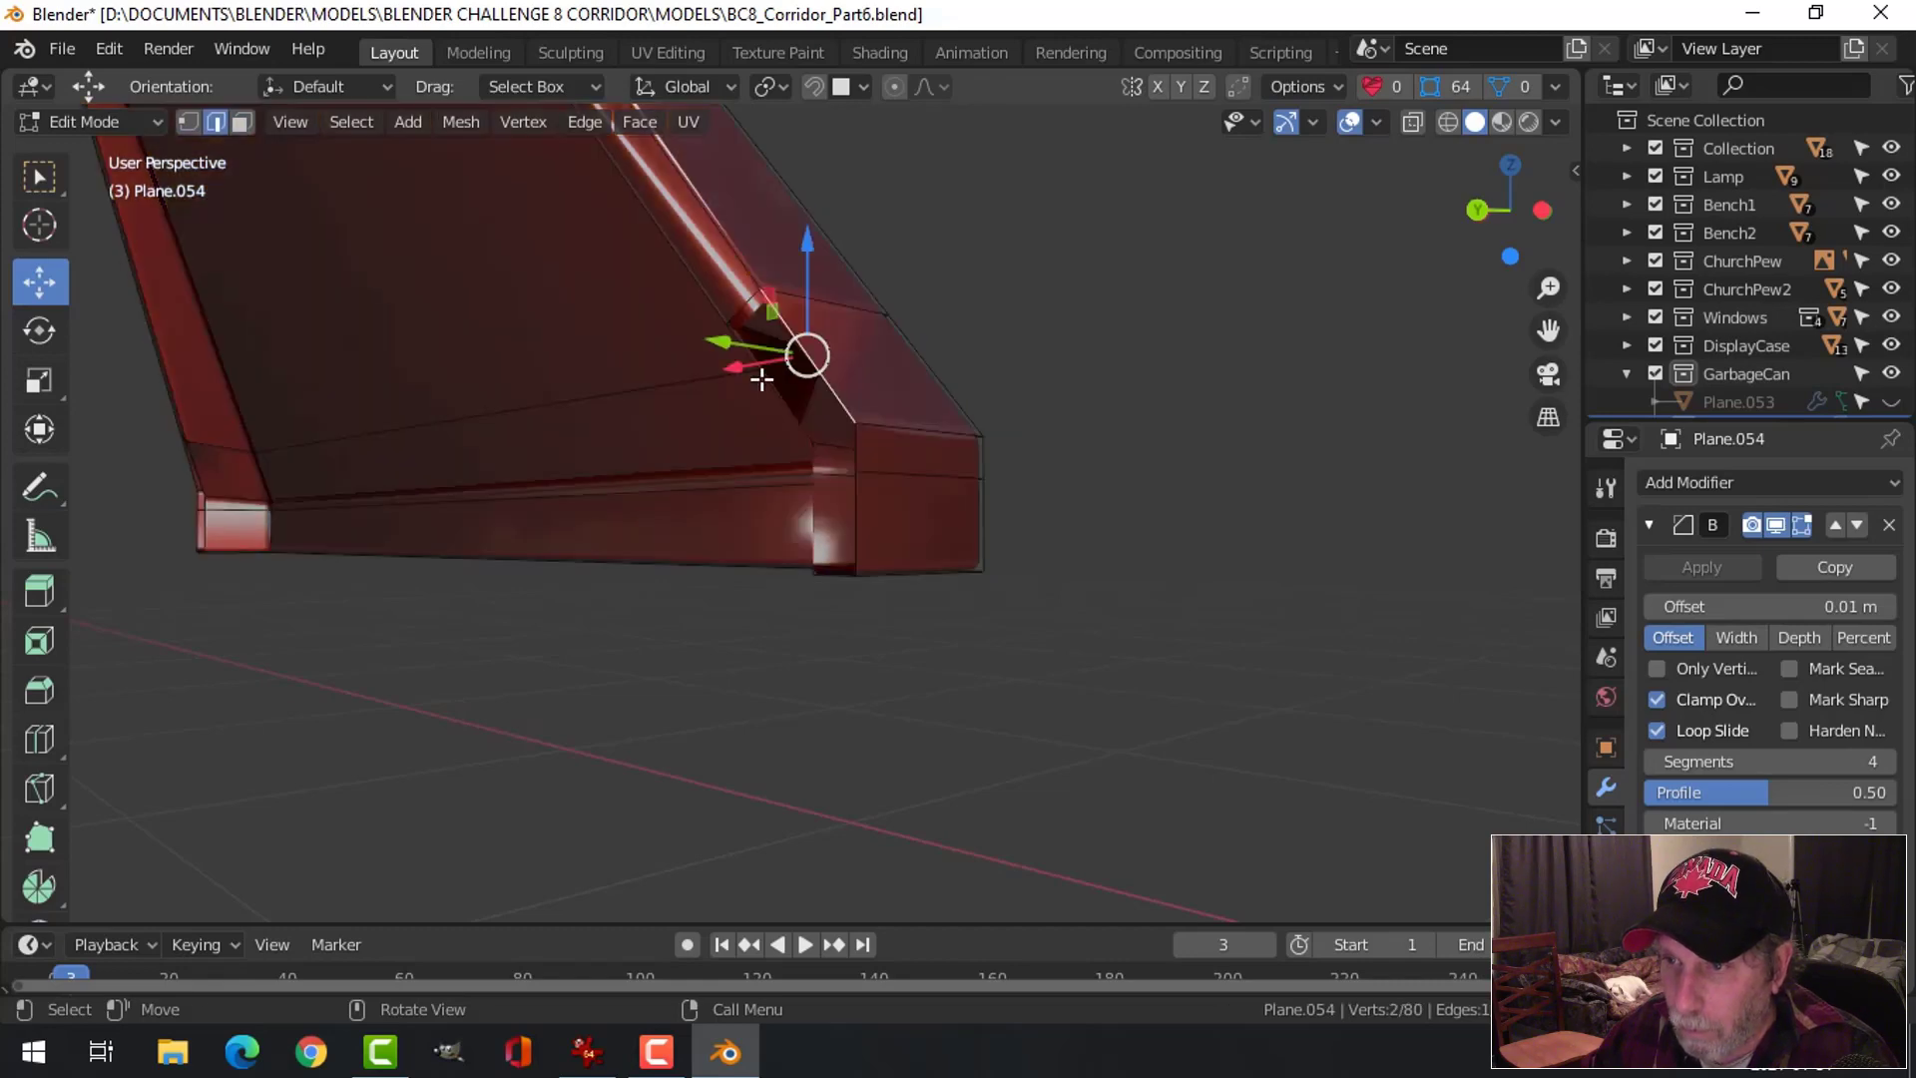
key("f")
key("alt+a")
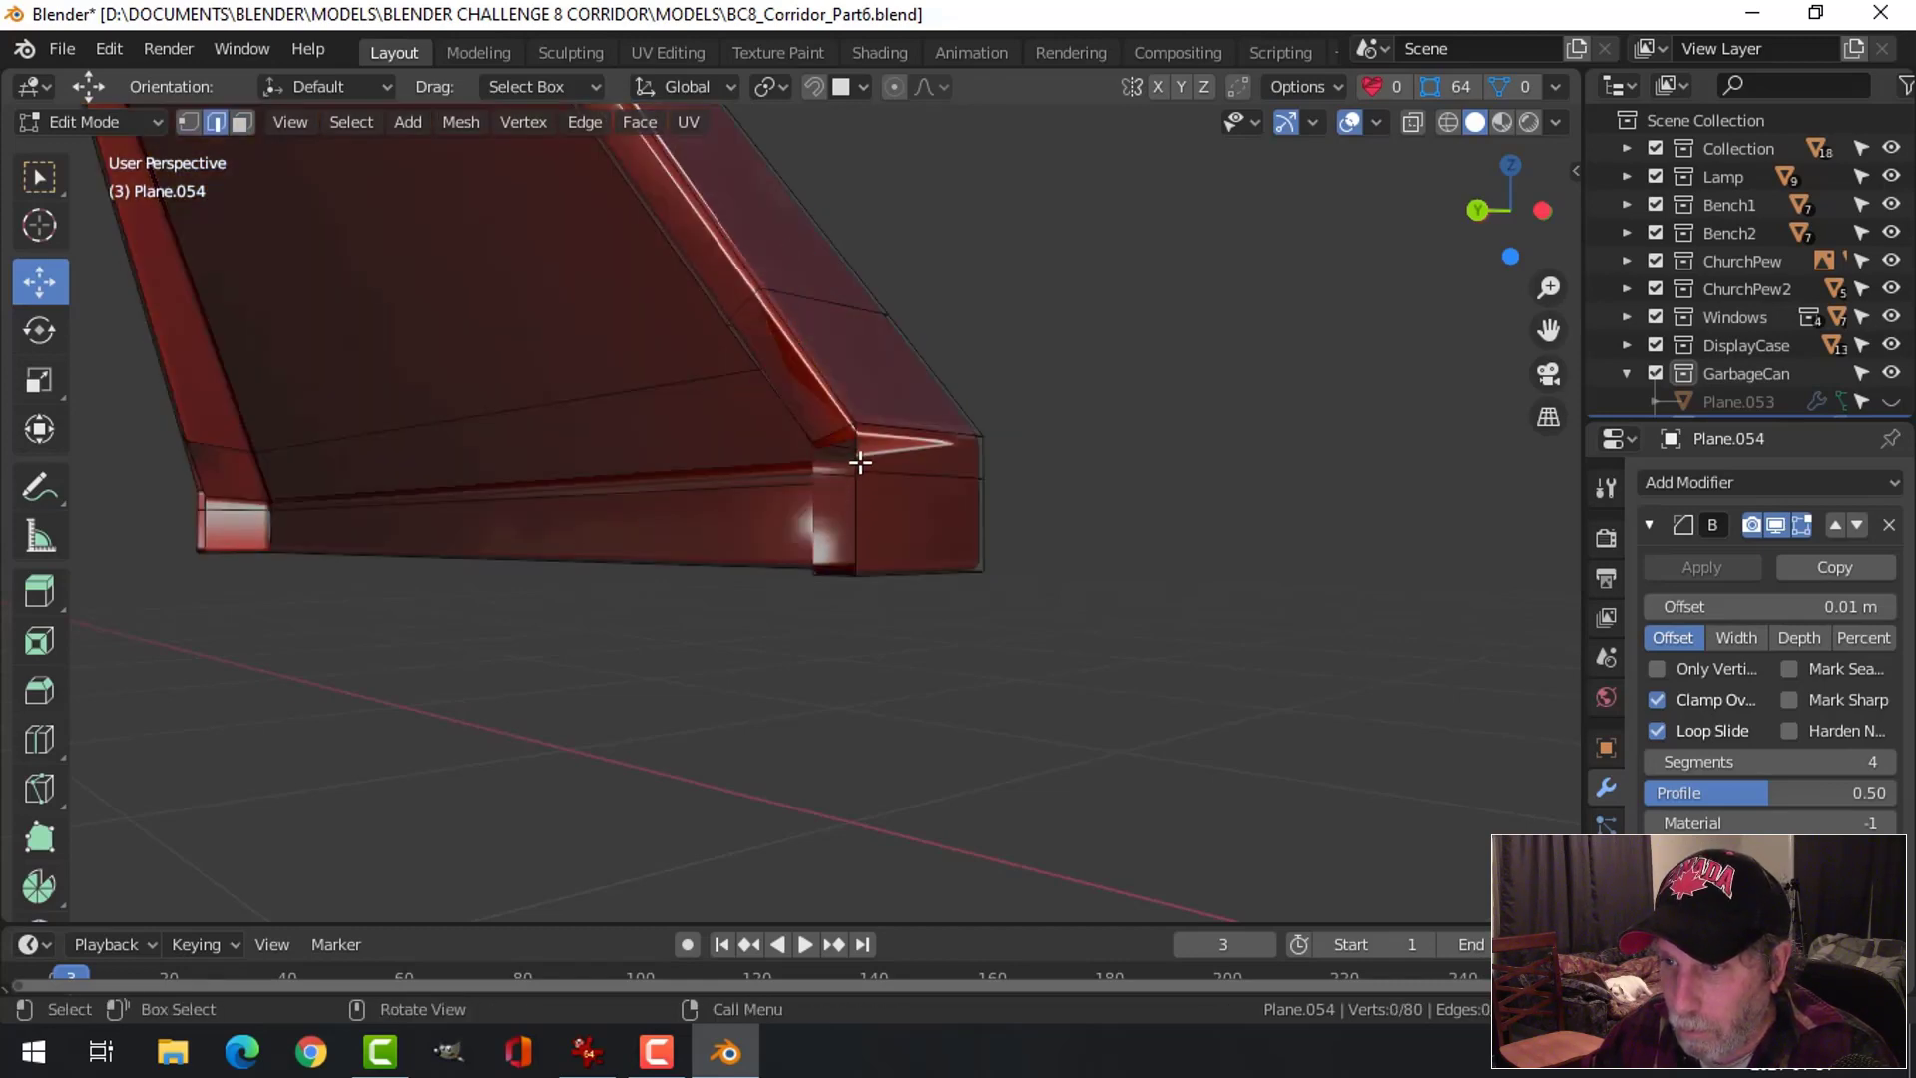
middle_click_drag(860, 462, 912, 489)
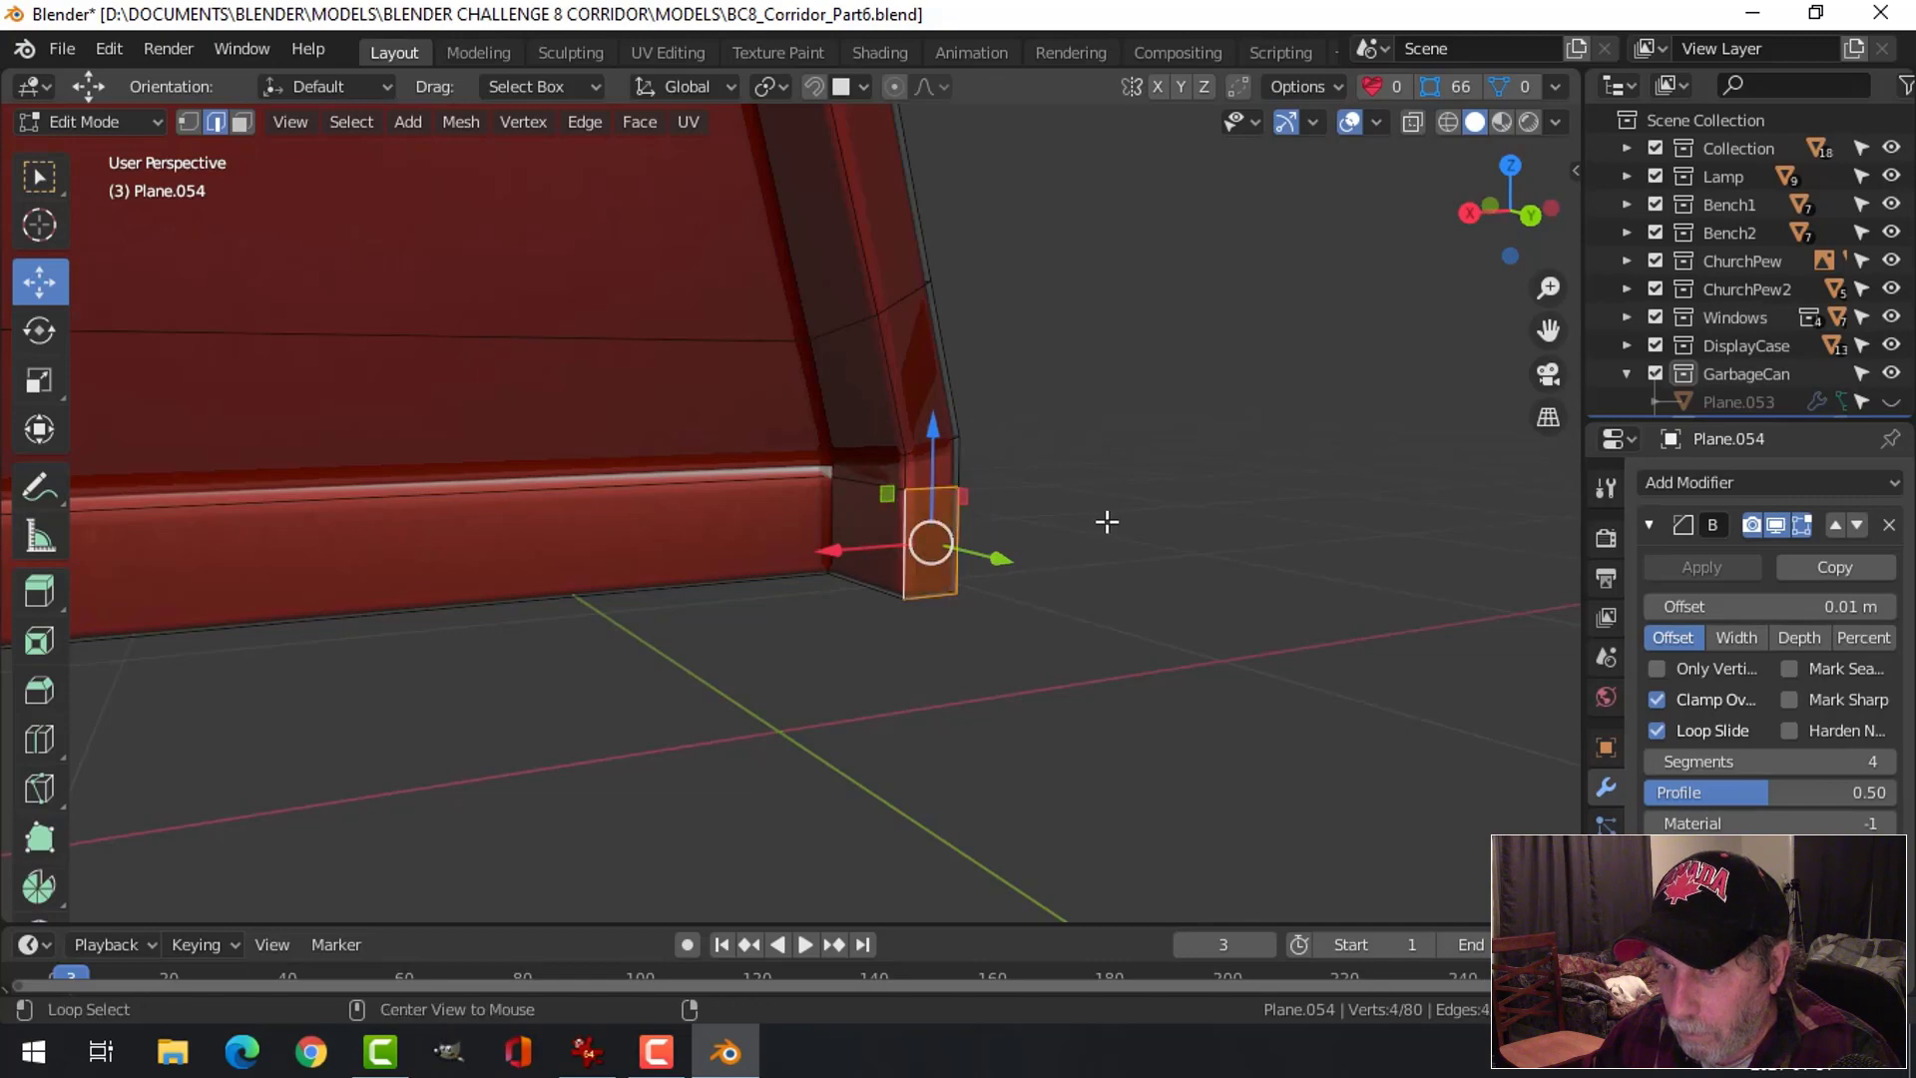
key("alt+a")
Fill the open gaps at the other lower corner of the same lid side with faces
middle_click_drag(1107, 521, 746, 564)
middle_click_drag(498, 540, 640, 336)
scroll(639, 336, "up", 3)
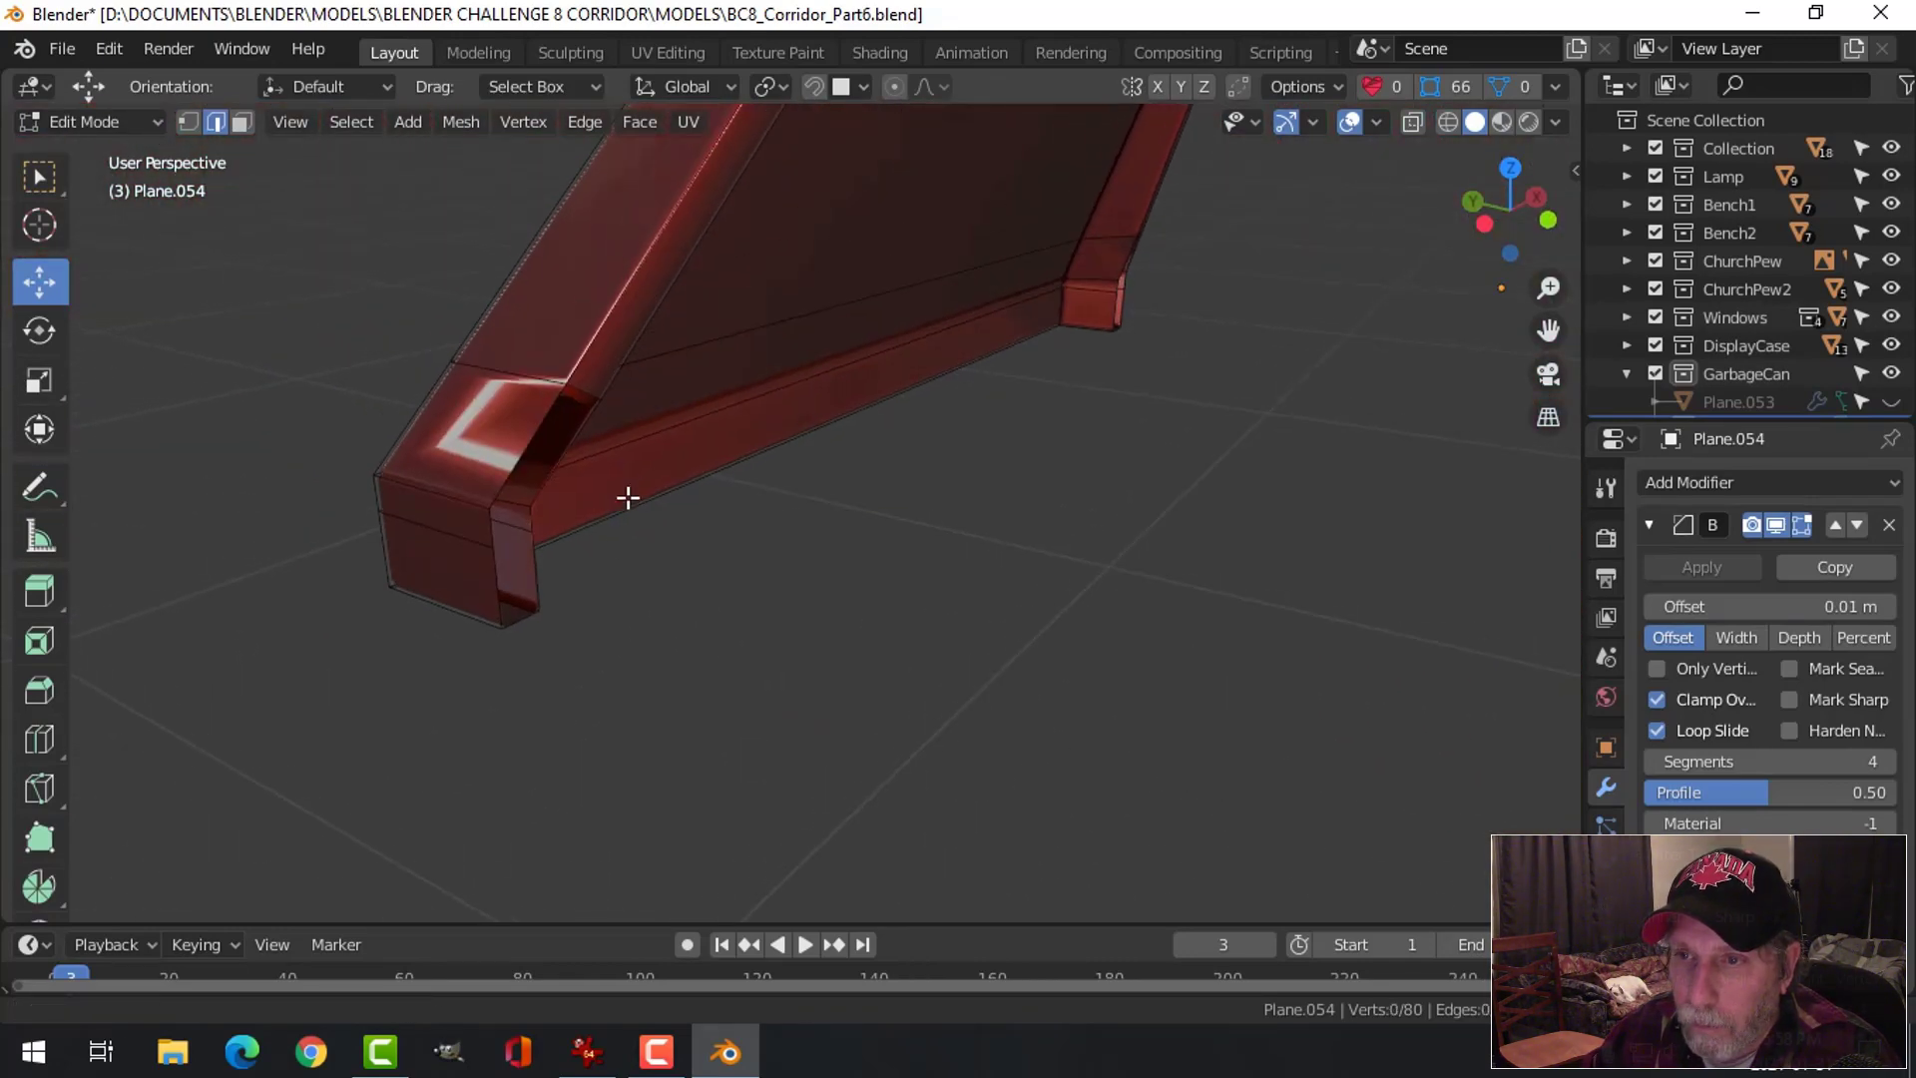
key("alt+a")
scroll(400, 499, "up", 1)
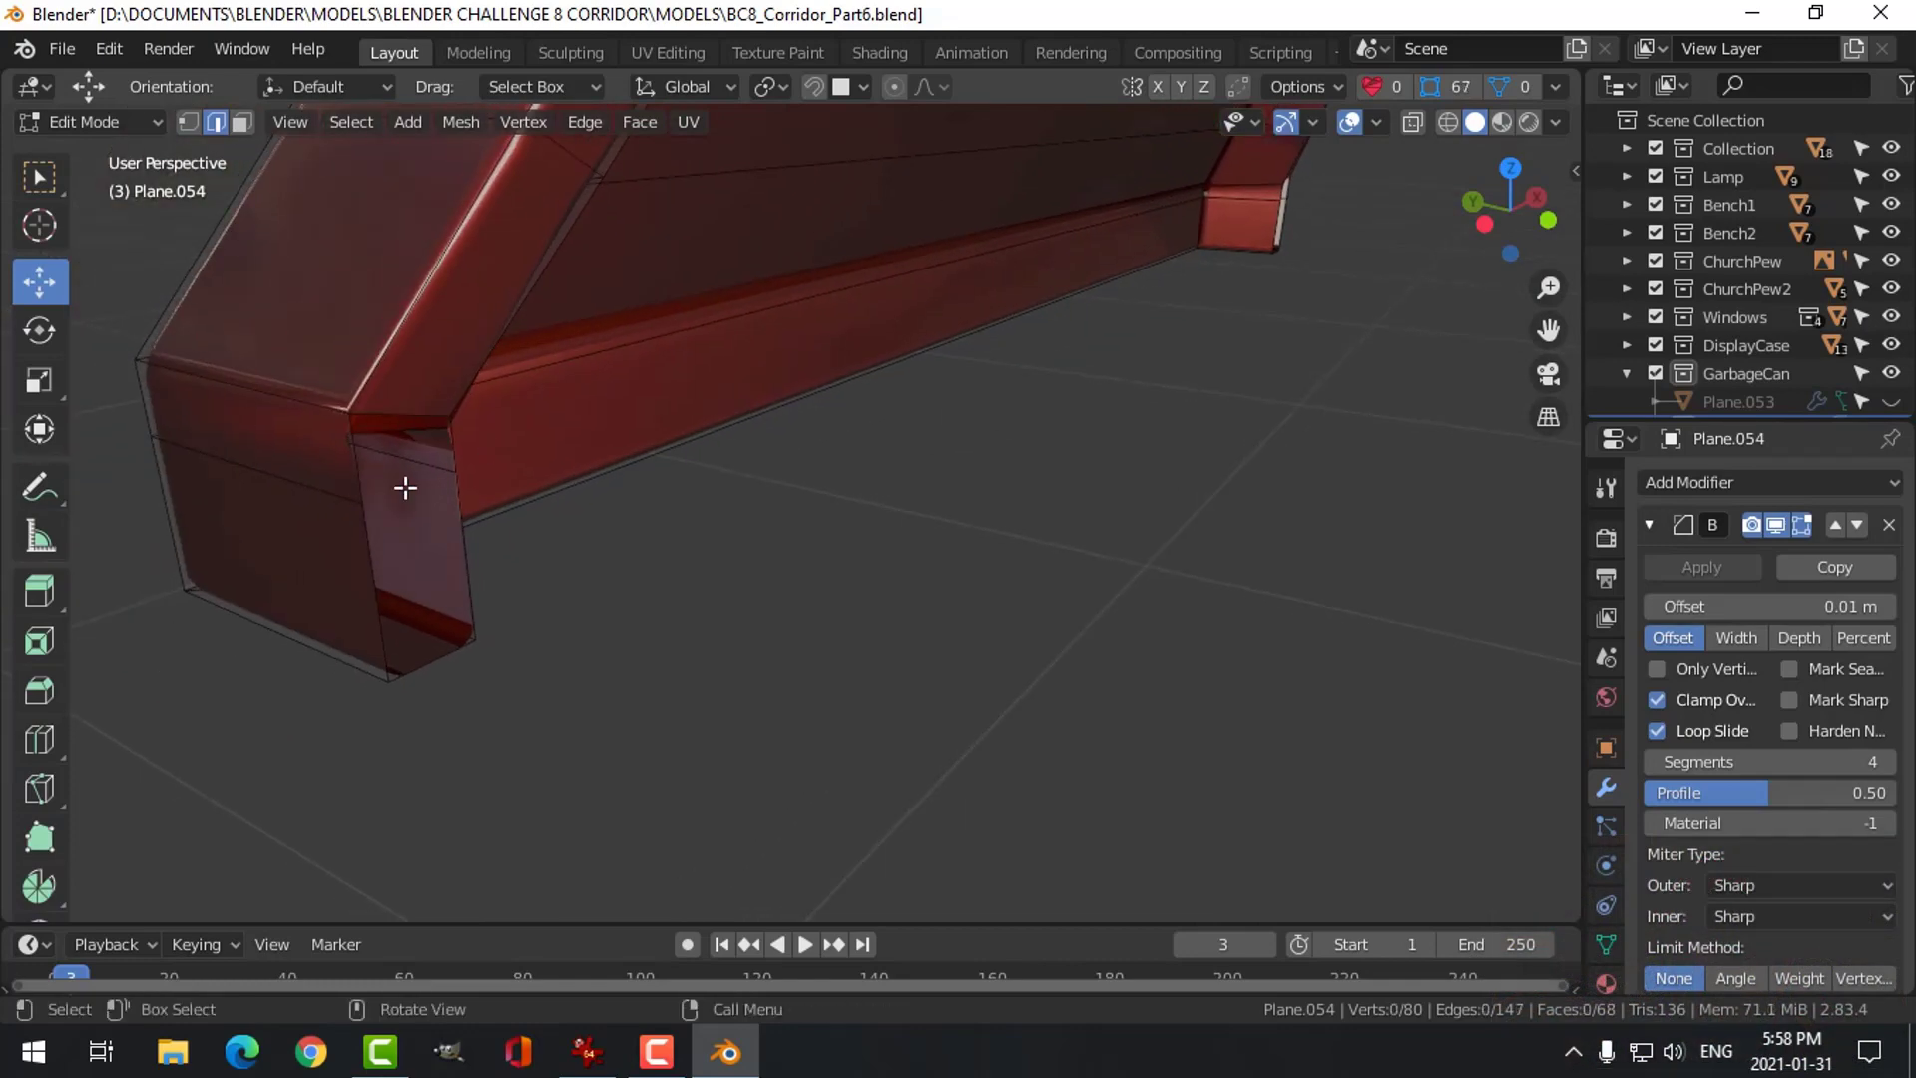
key("f")
scroll(484, 548, "down", 2)
Frame the open edge at the third lower corner of the lid and fill its gaps with faces
left_click(958, 303)
key("KP_Decimal")
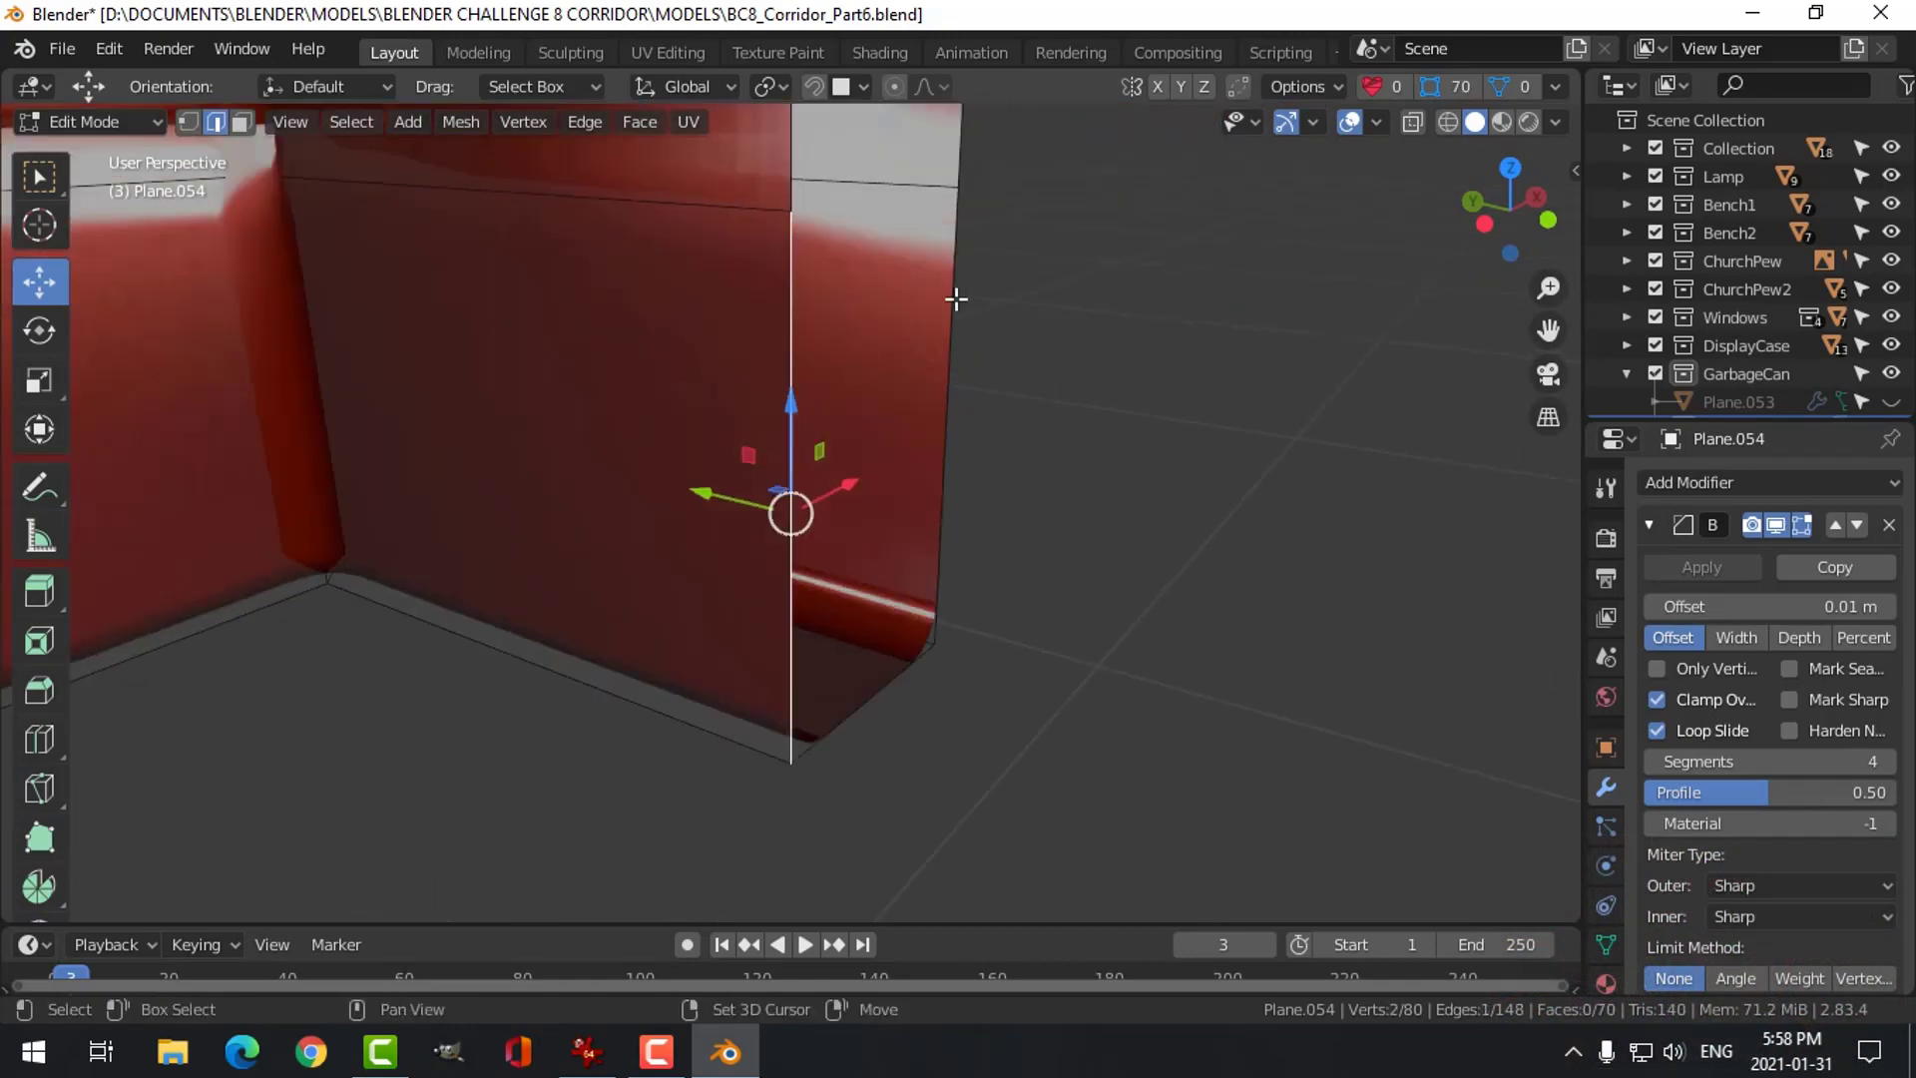
left_click(954, 299, "shift")
middle_click_drag(954, 300, 796, 270)
left_click(795, 269)
key("f")
left_click(776, 244)
key("f")
Fill the open gaps at the last lower corner of the lid with faces and return to Object Mode
middle_click_drag(962, 329, 758, 174)
left_click(741, 261)
key("KP_Decimal")
left_click(1016, 479, "shift")
key("f")
key("alt+a")
scroll(1110, 416, "down", 1)
scroll(1137, 326, "down", 3)
key("Tab")
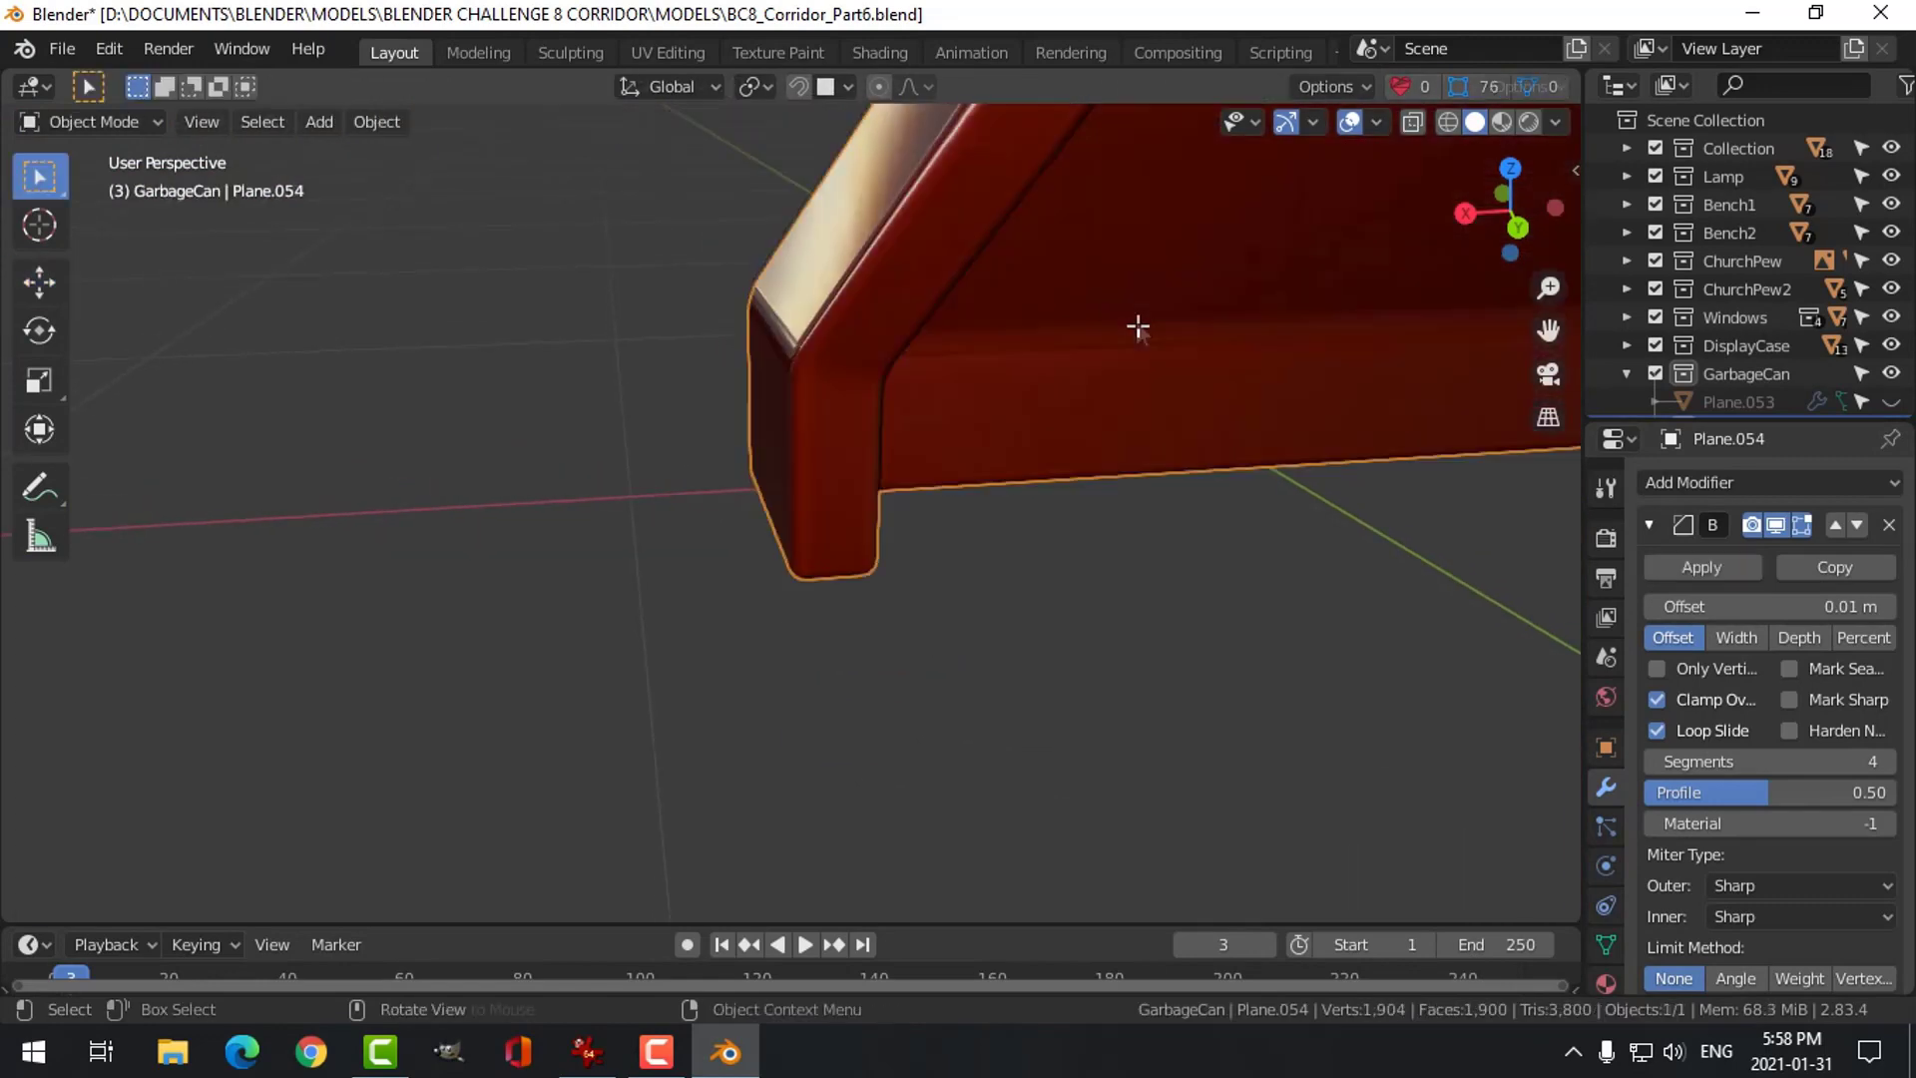
Unhide all corridor objects, deselect everything and turn off the viewport overlays and gizmos
key("alt+h")
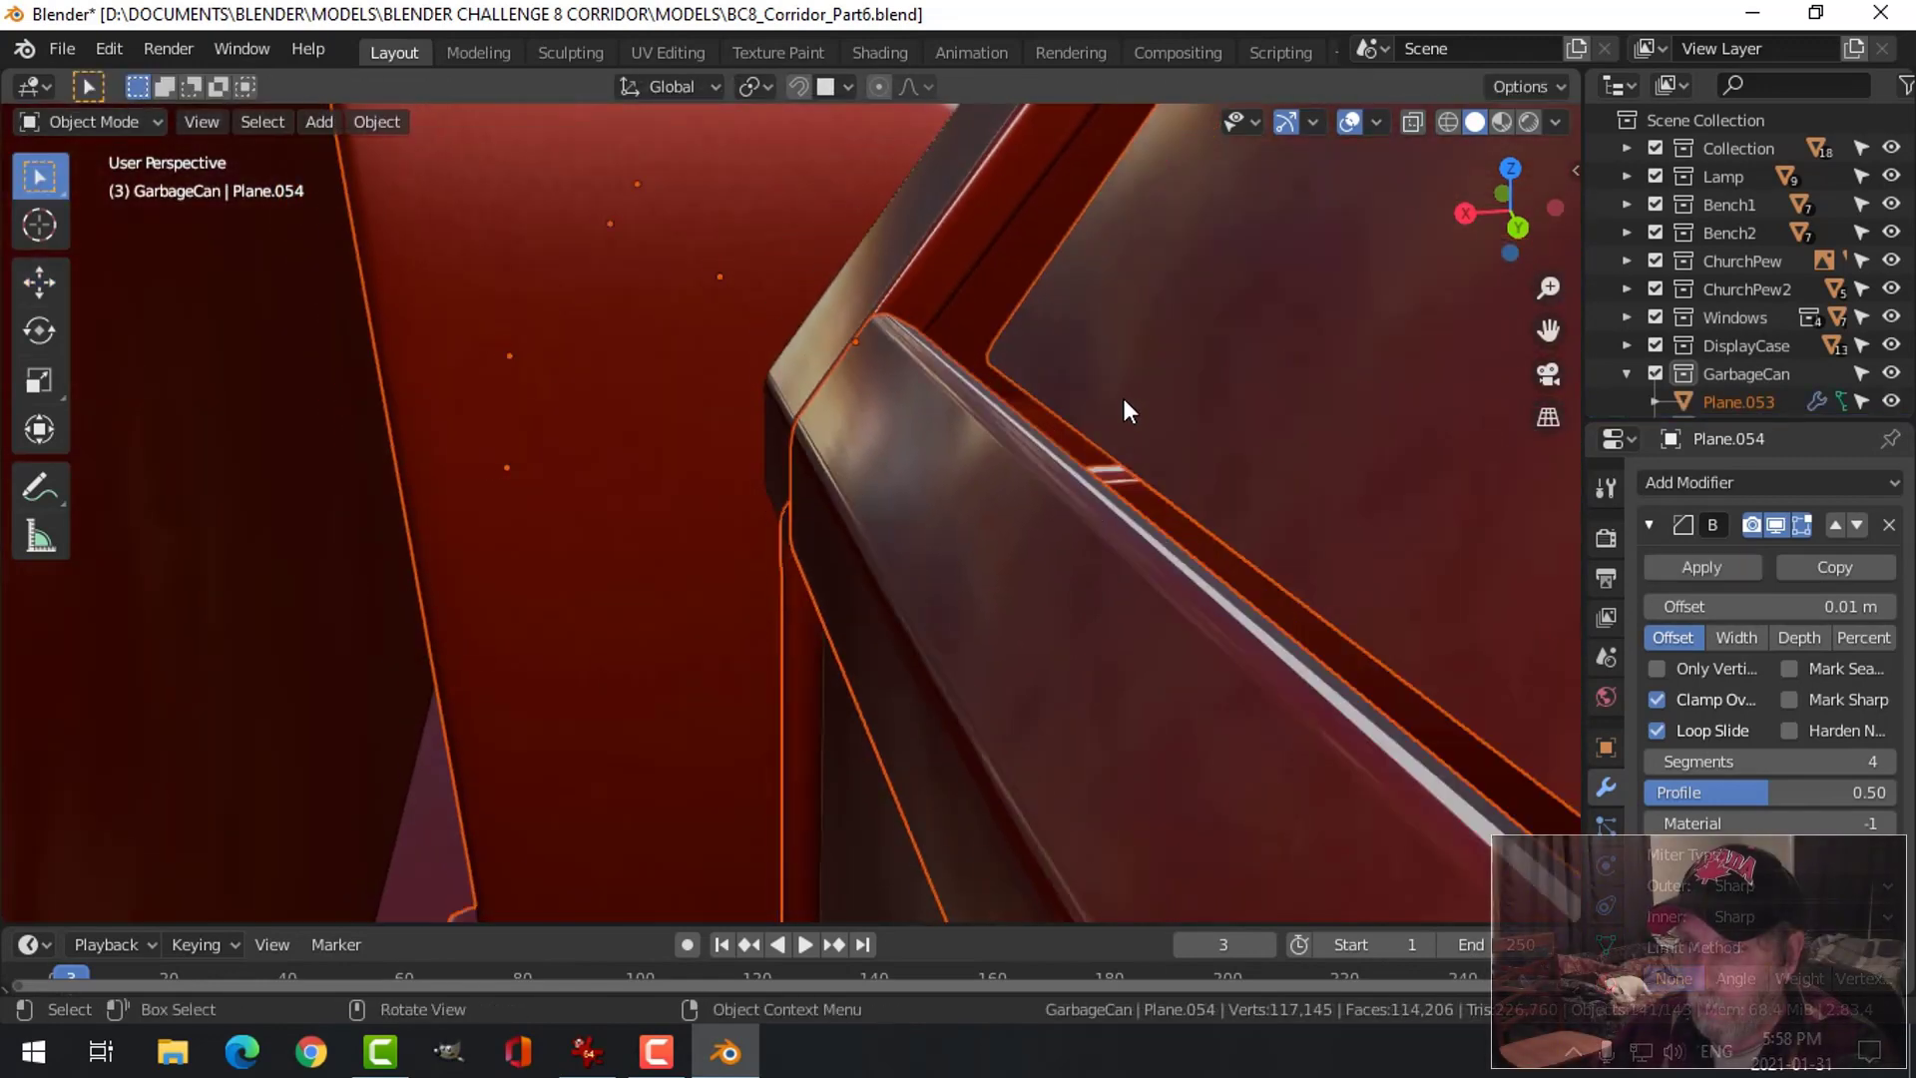
key("alt+a")
scroll(1083, 560, "down", 8)
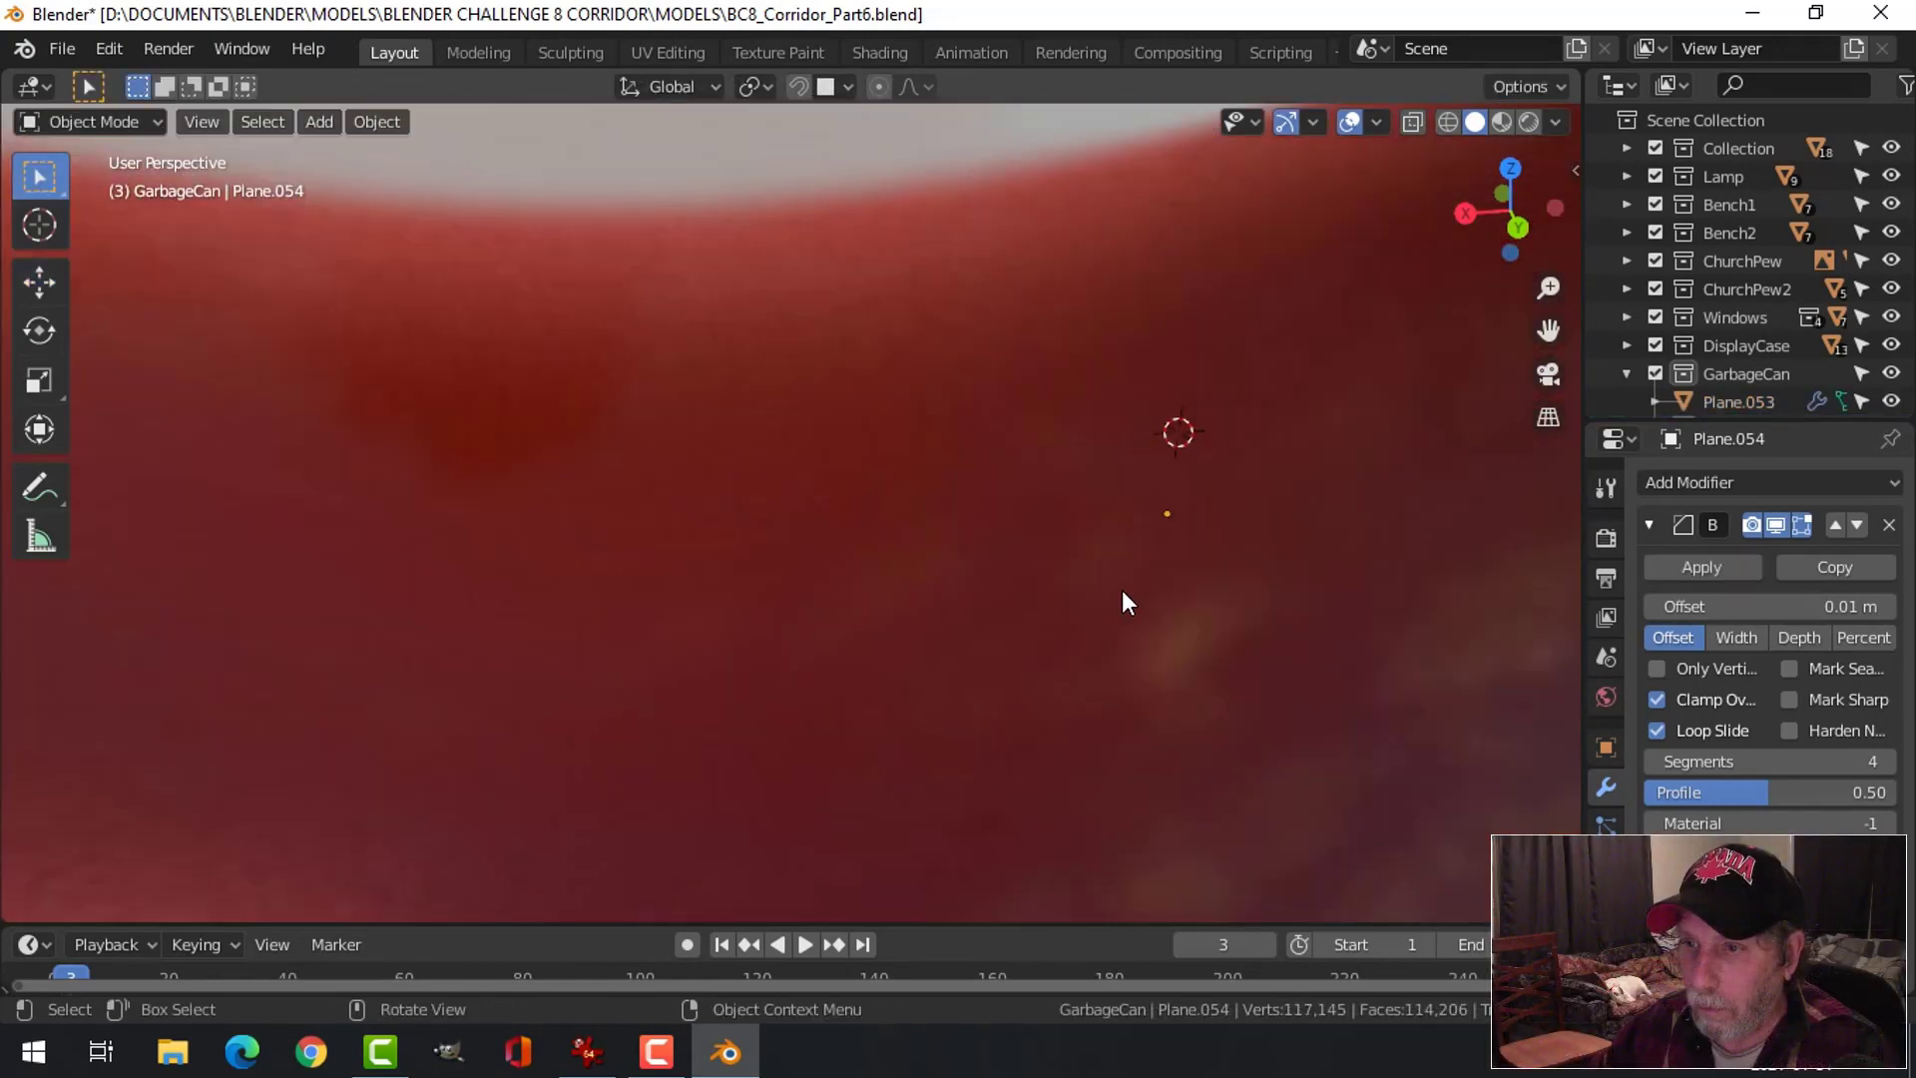
middle_click_drag(1122, 590, 800, 559, "shift")
middle_click_drag(980, 576, 848, 467)
scroll(1090, 596, "down", 7)
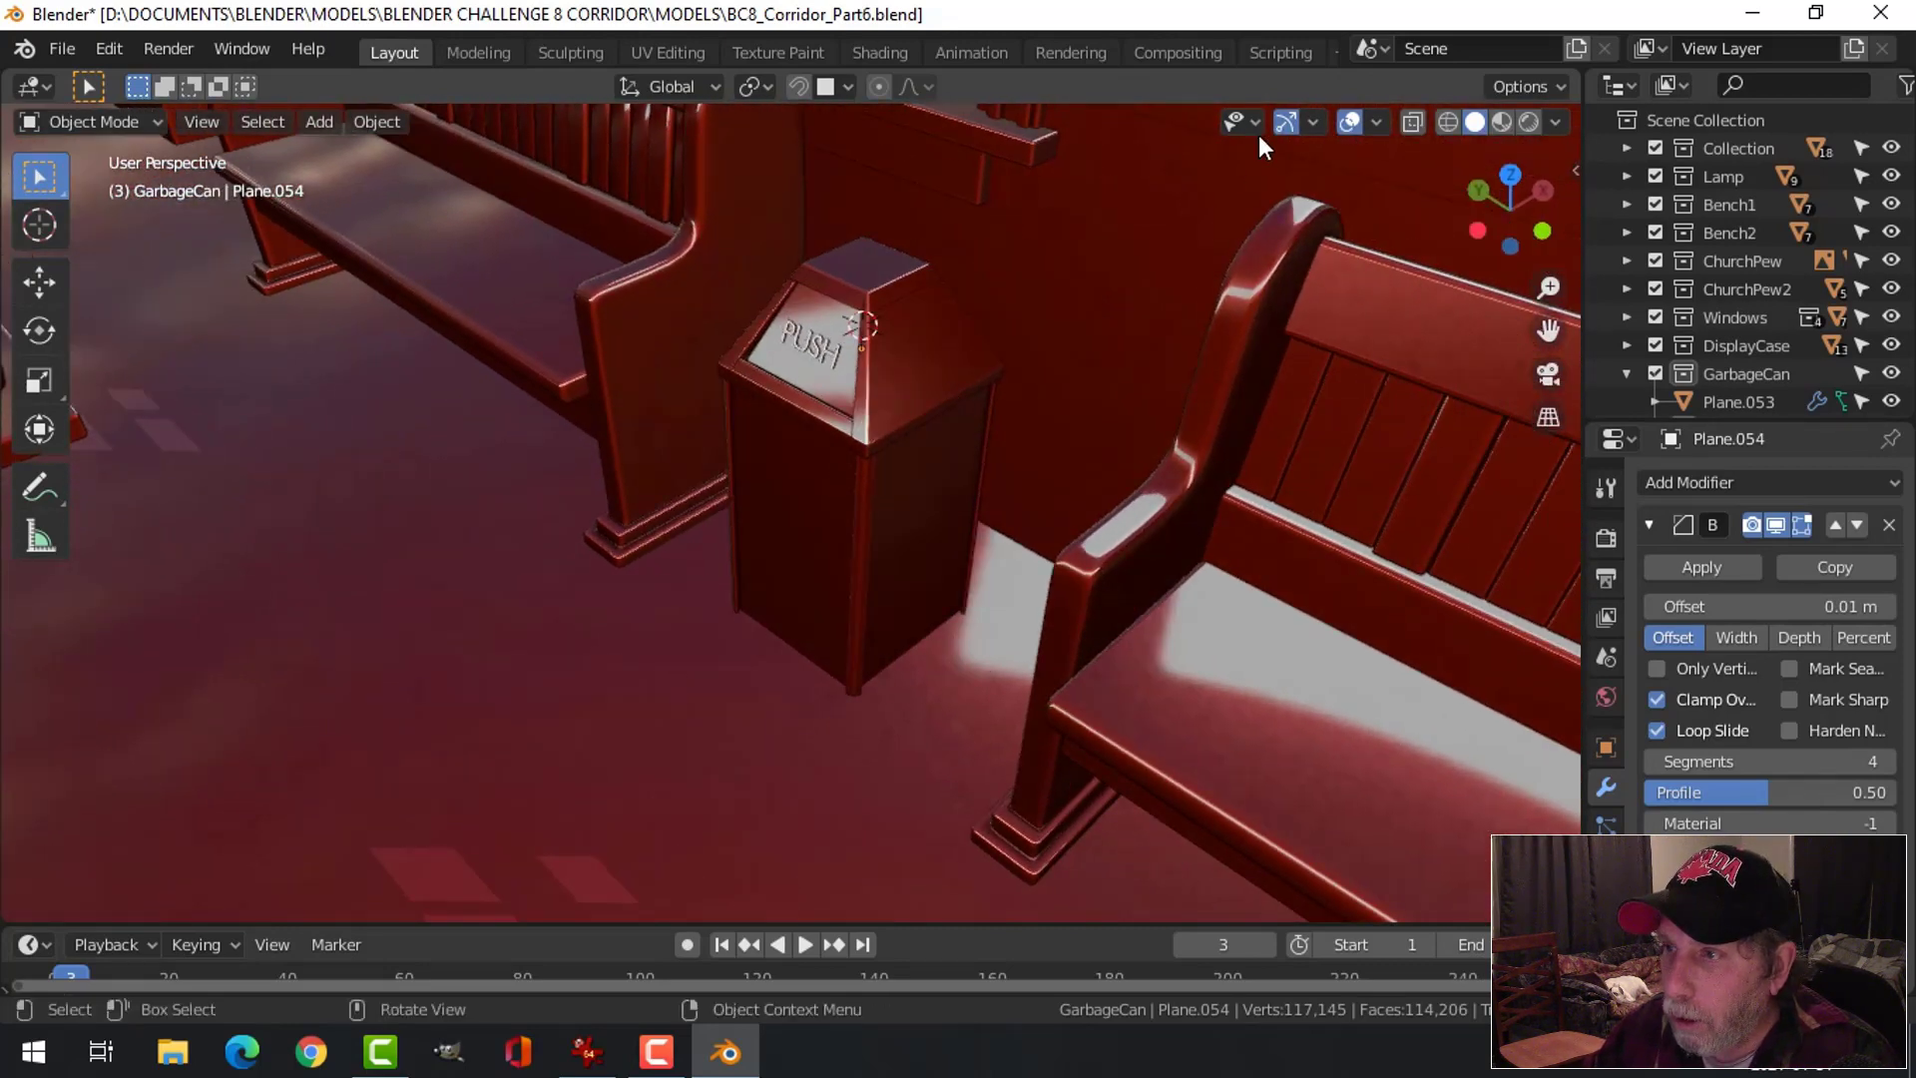
left_click(1350, 125)
Examine the size and placement of the garbage can between the benches from several views of the corridor
middle_click_drag(1111, 414, 796, 402)
scroll(860, 446, "down", 2)
scroll(859, 444, "down", 2)
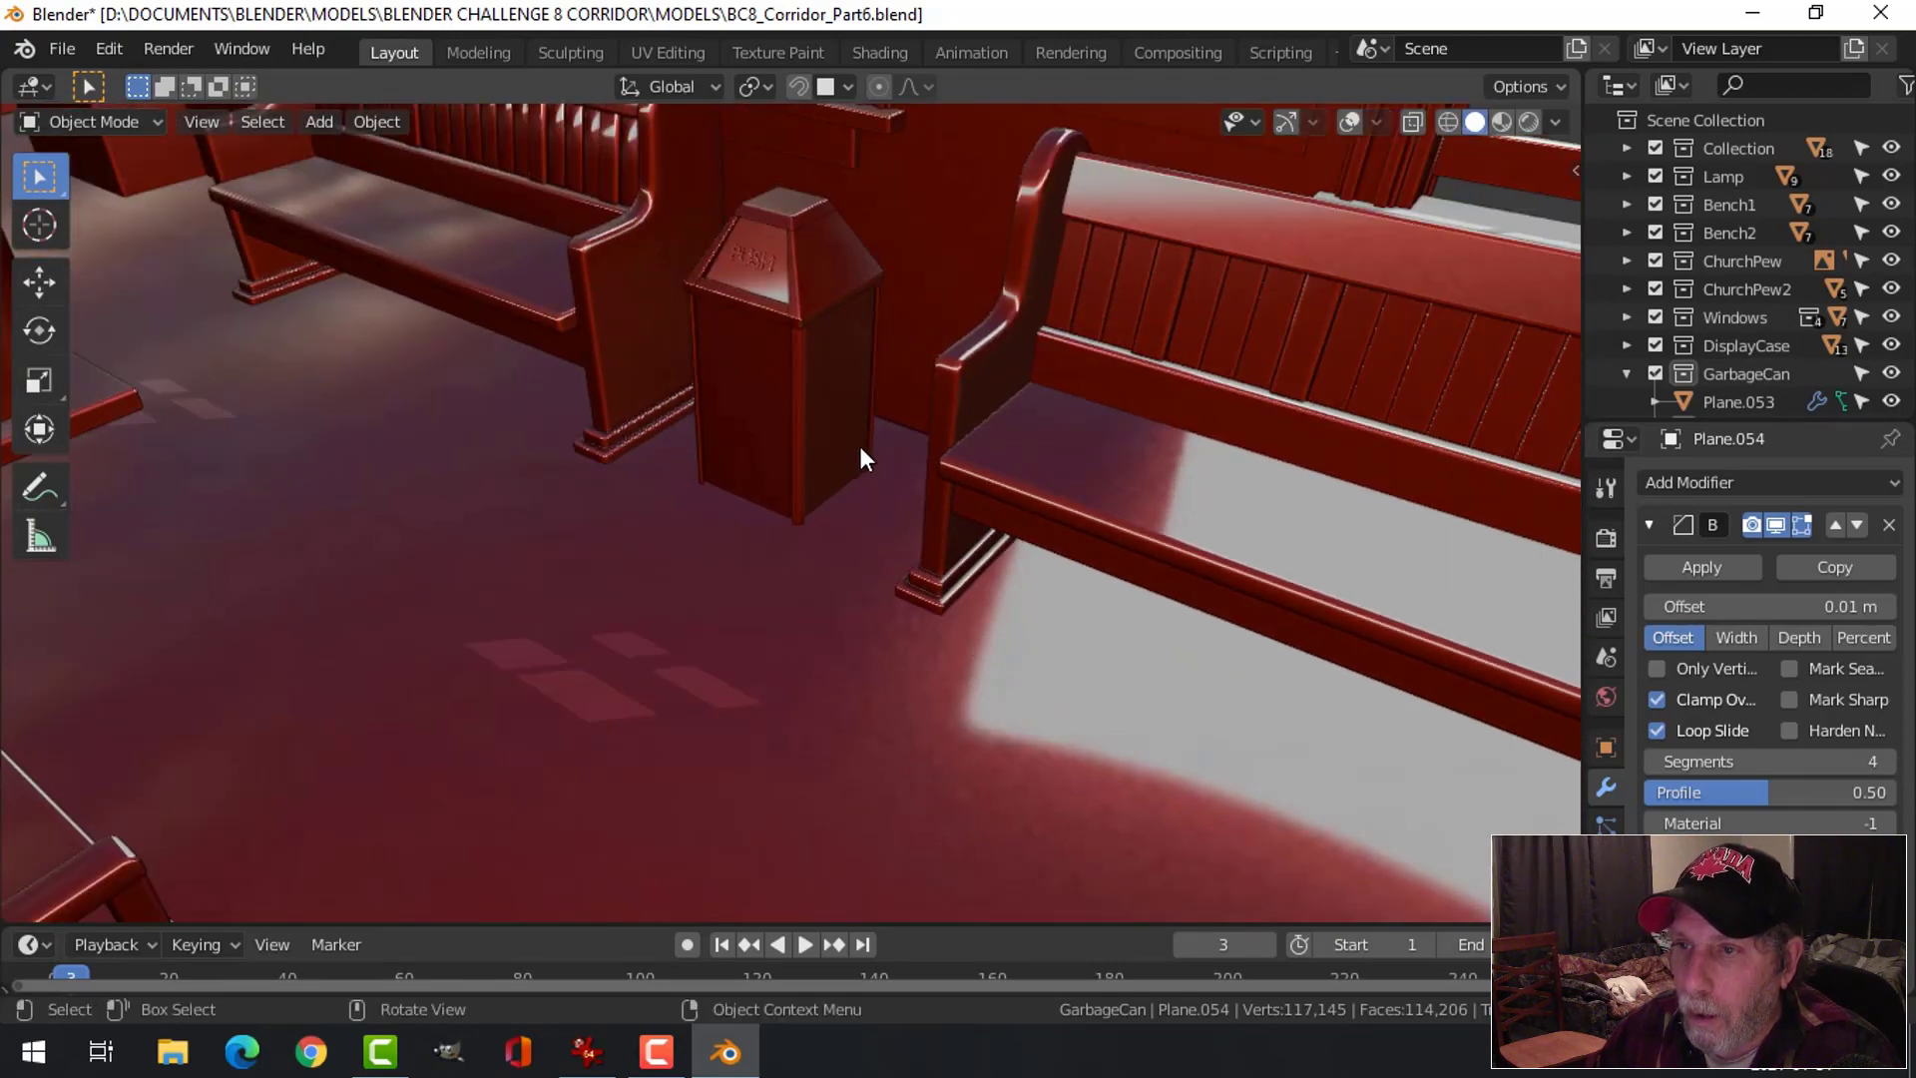
scroll(868, 457, "down", 3)
scroll(872, 457, "up", 2)
middle_click_drag(873, 457, 922, 487)
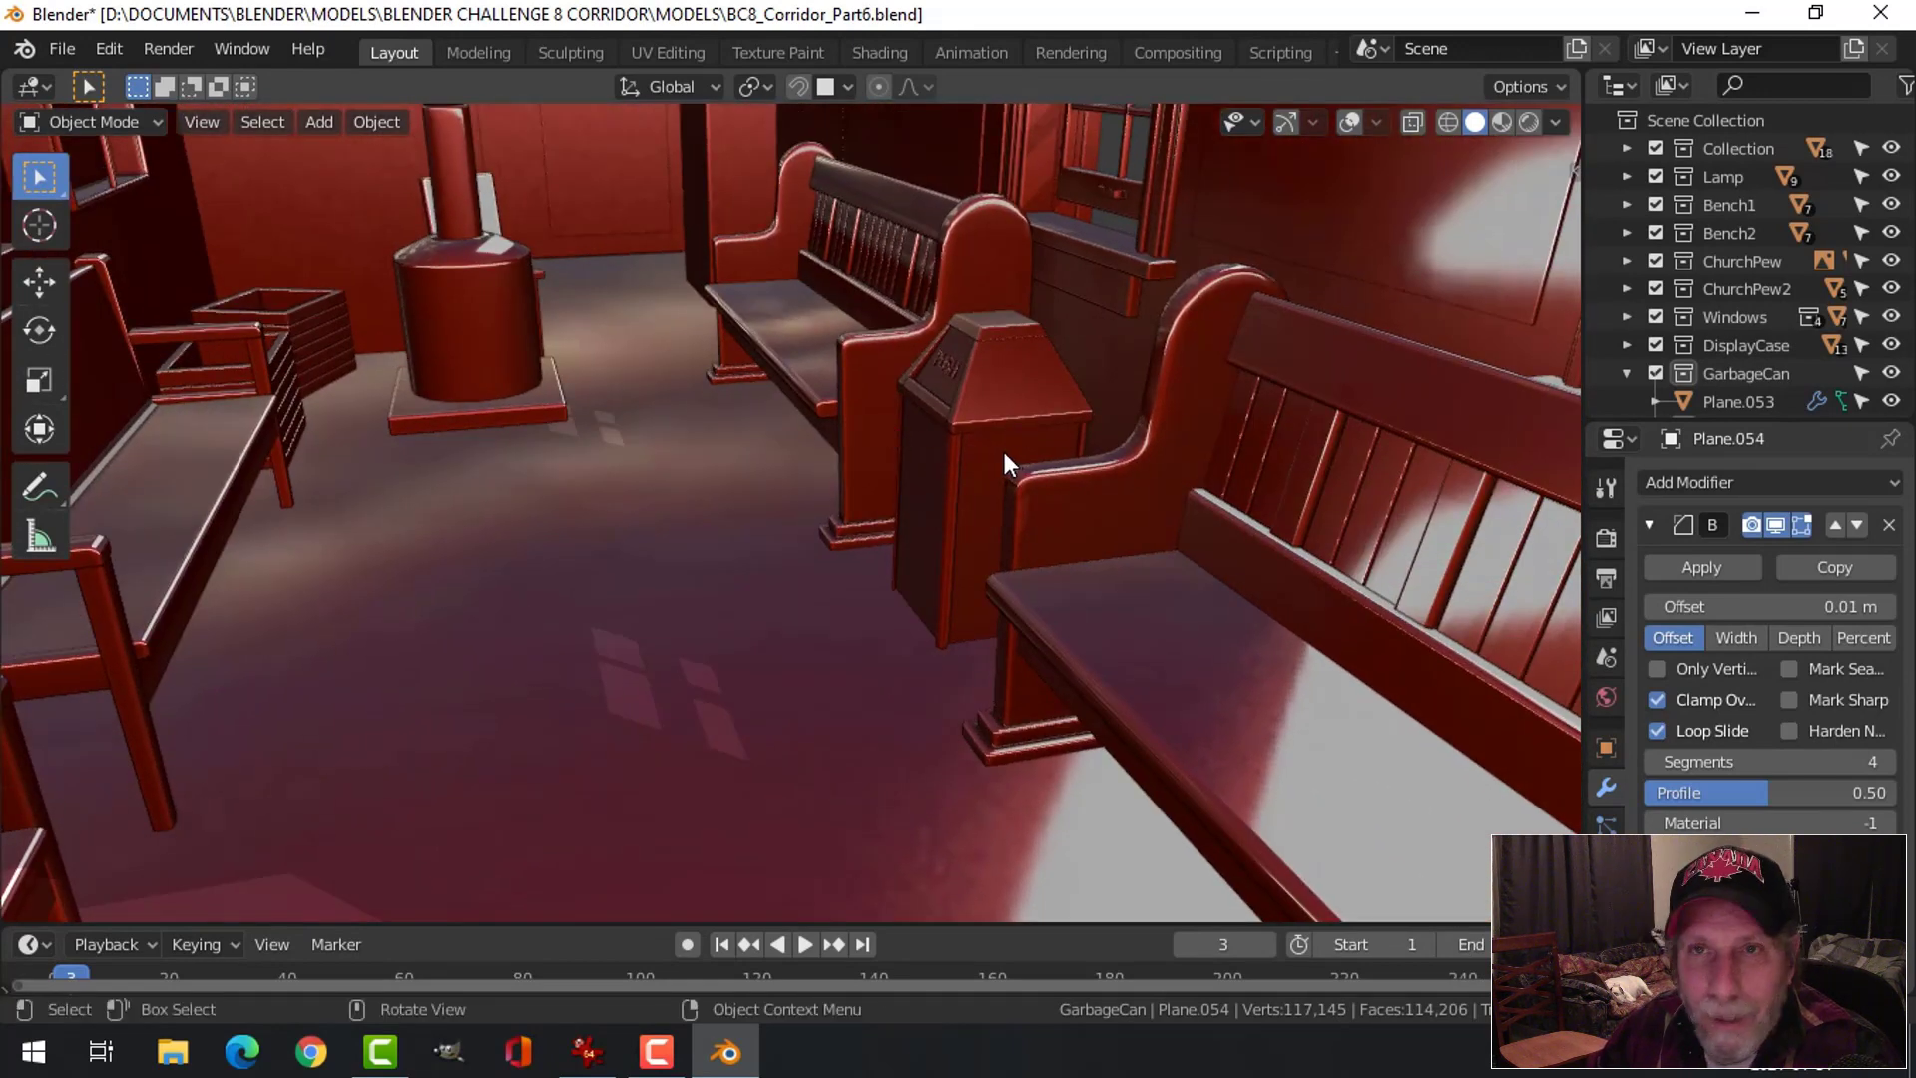
scroll(1004, 452, "down", 2)
scroll(836, 498, "down", 2)
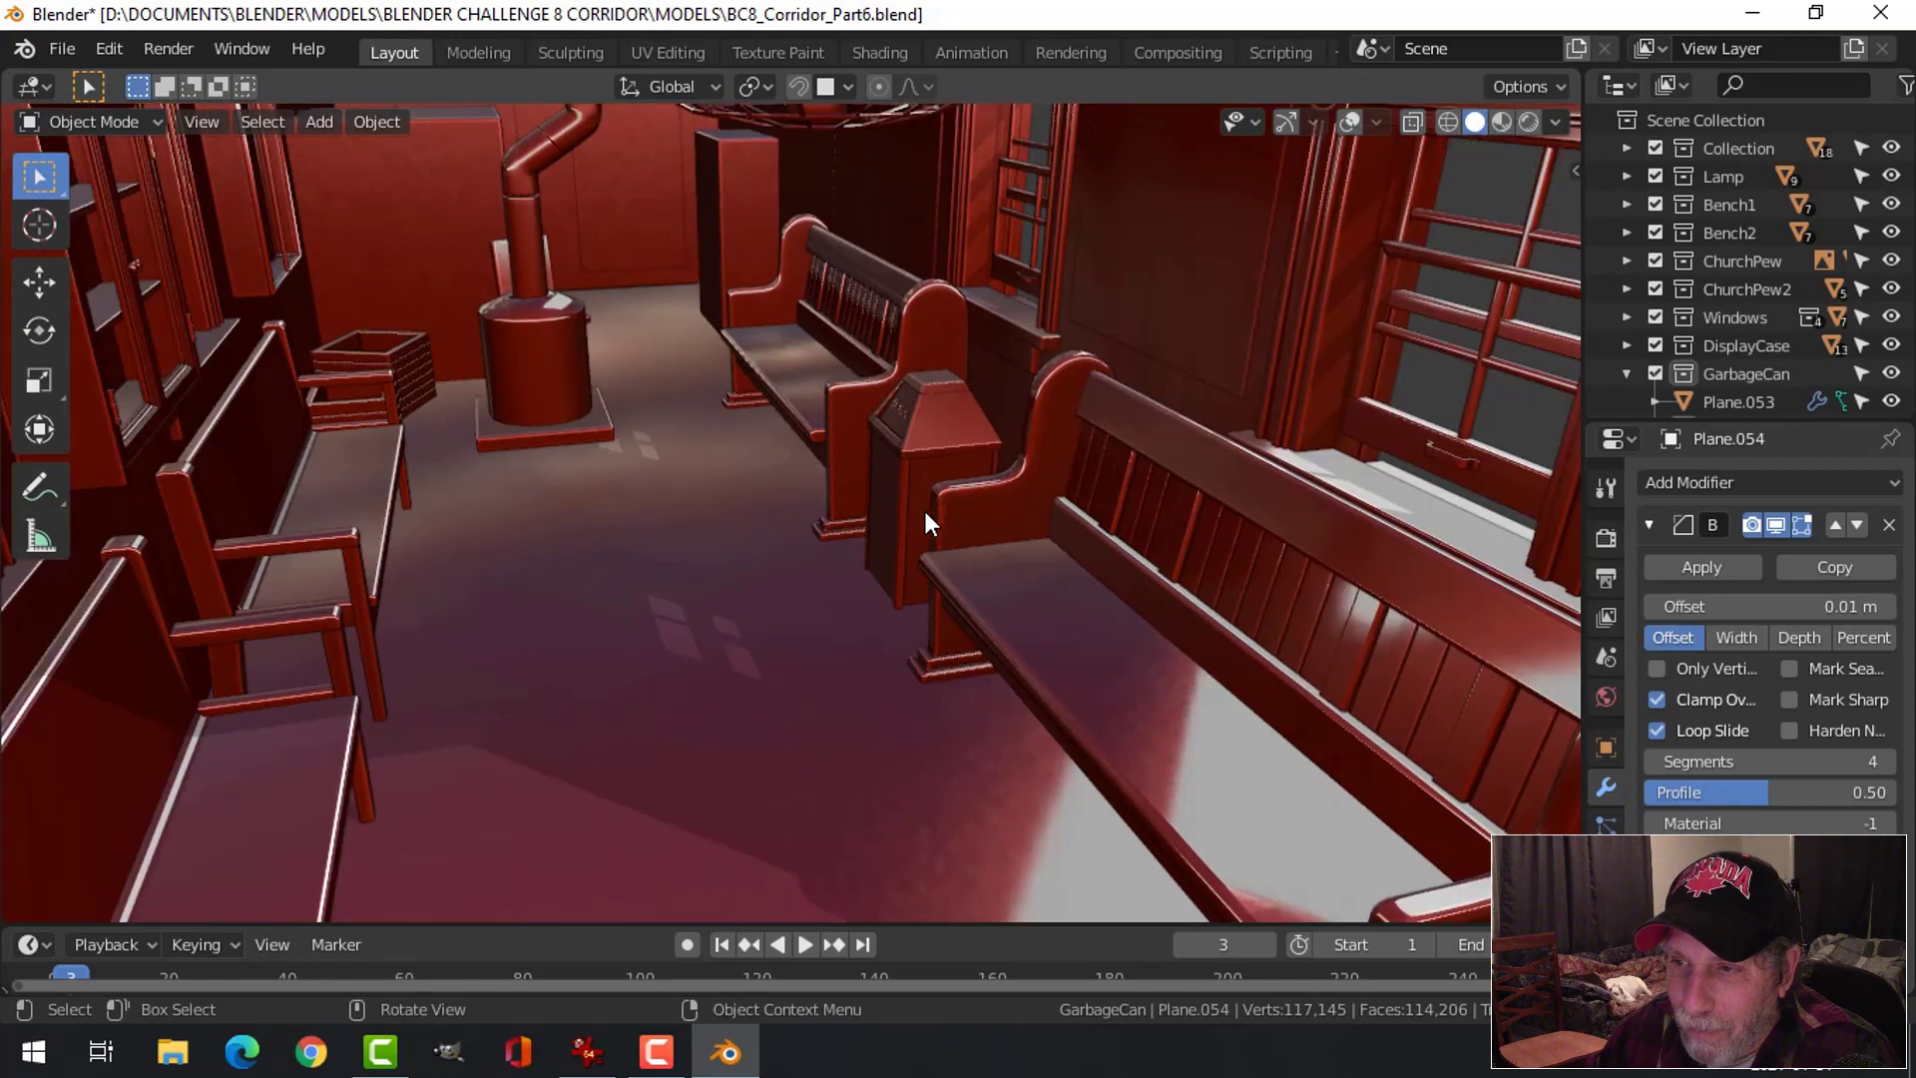
middle_click_drag(924, 507, 1020, 523)
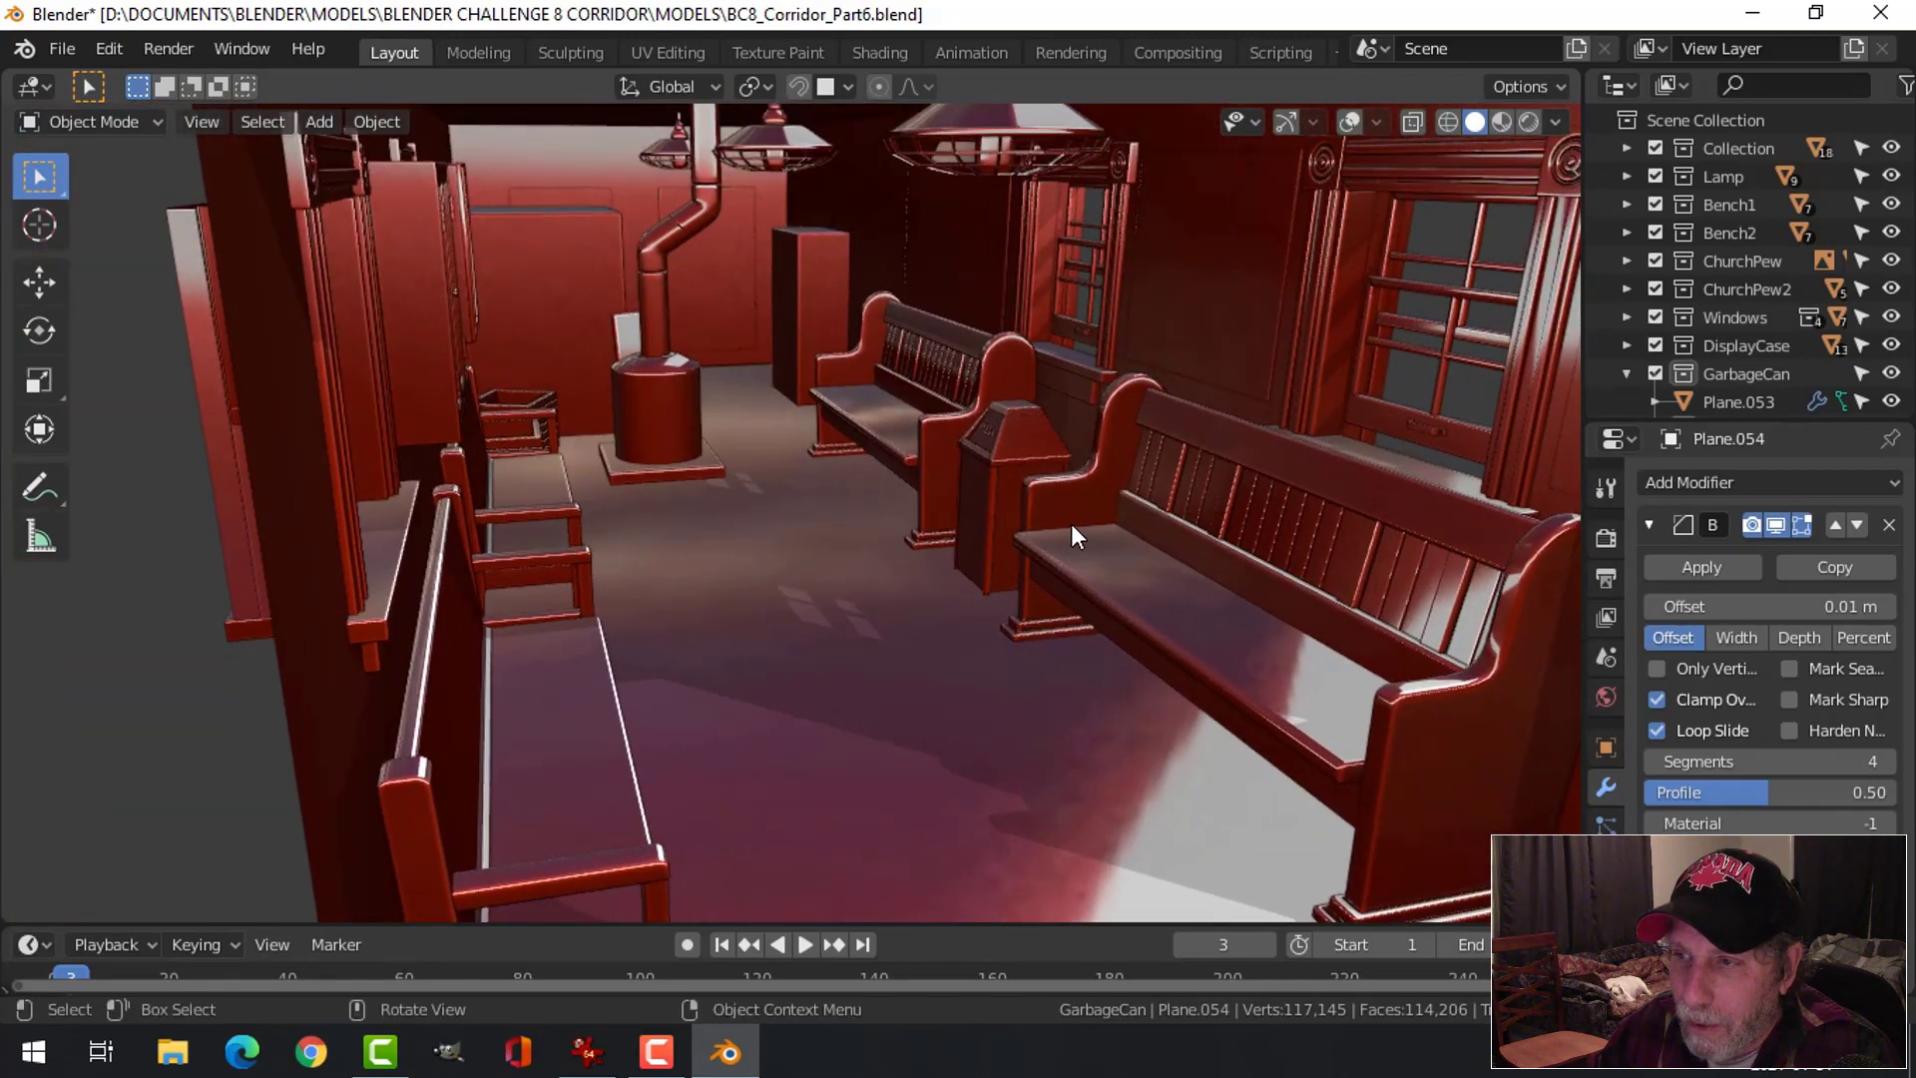
scroll(1070, 523, "up", 2)
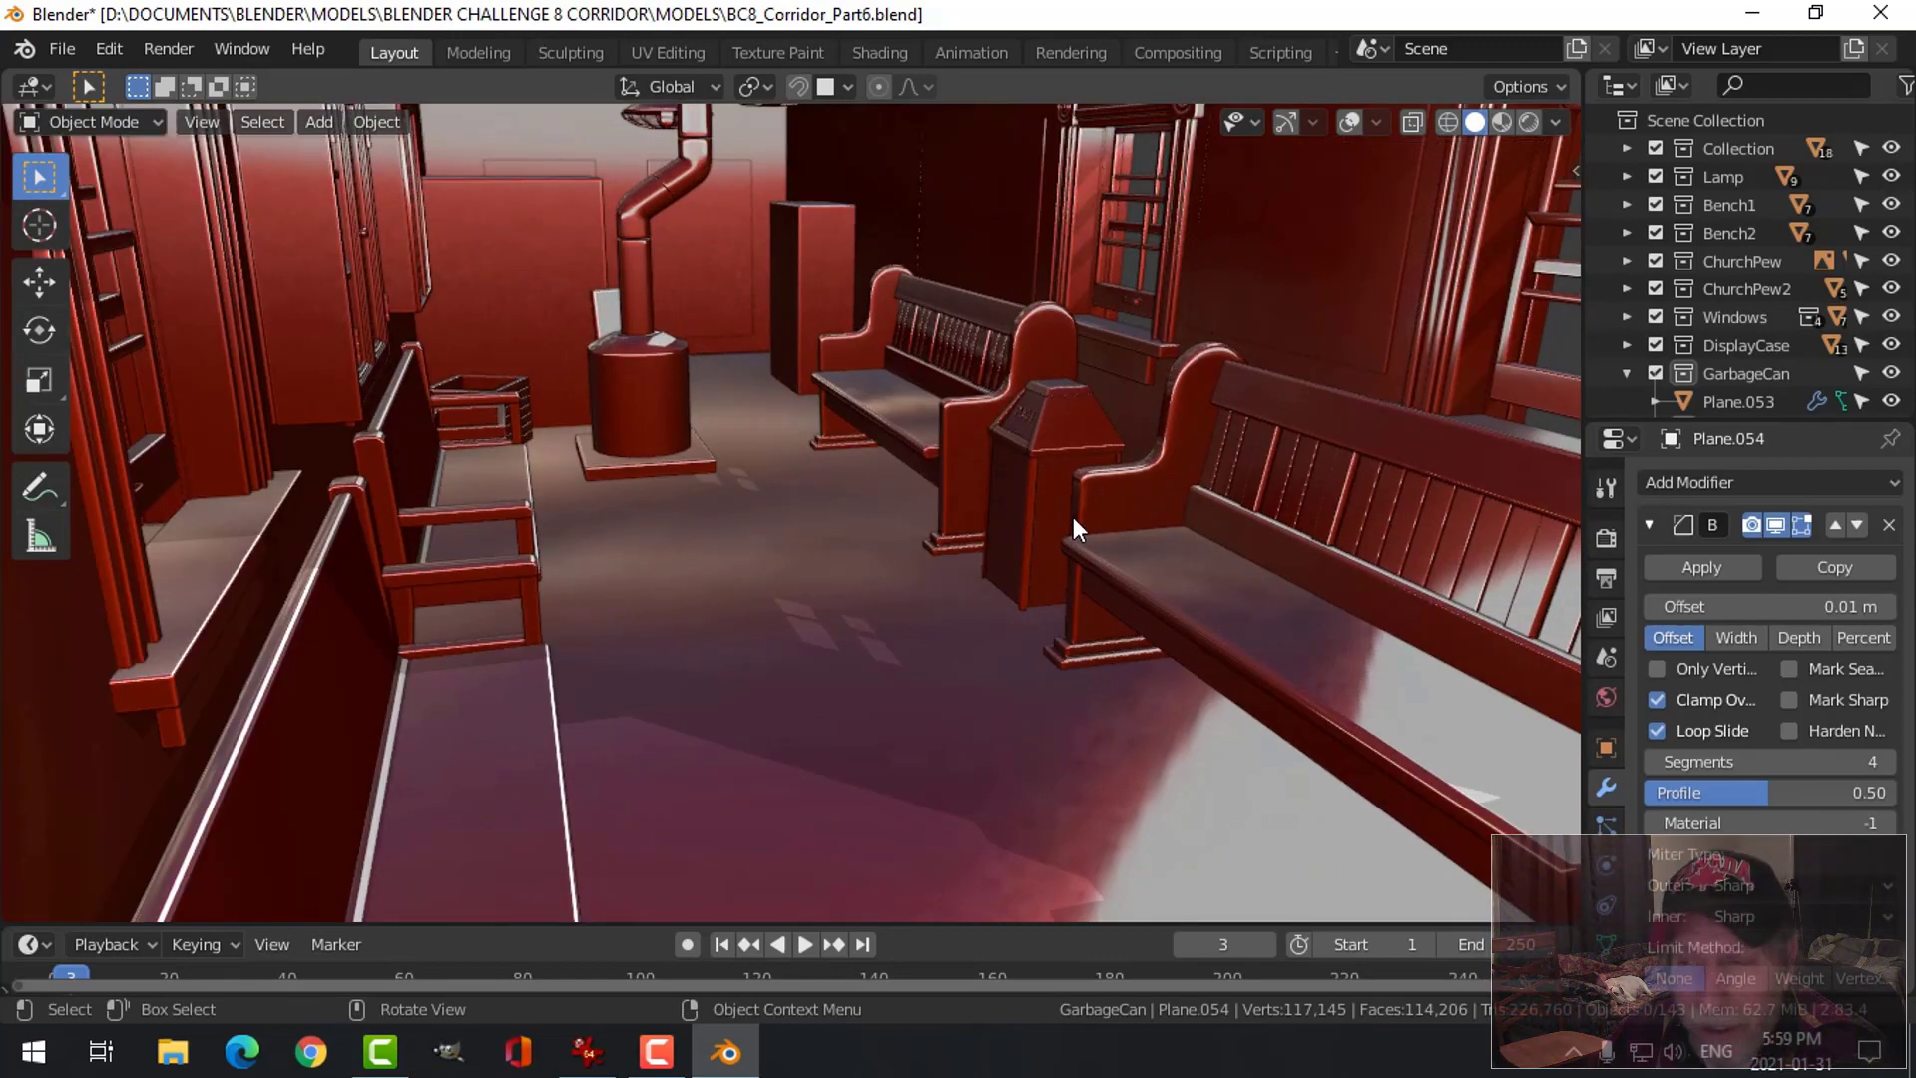